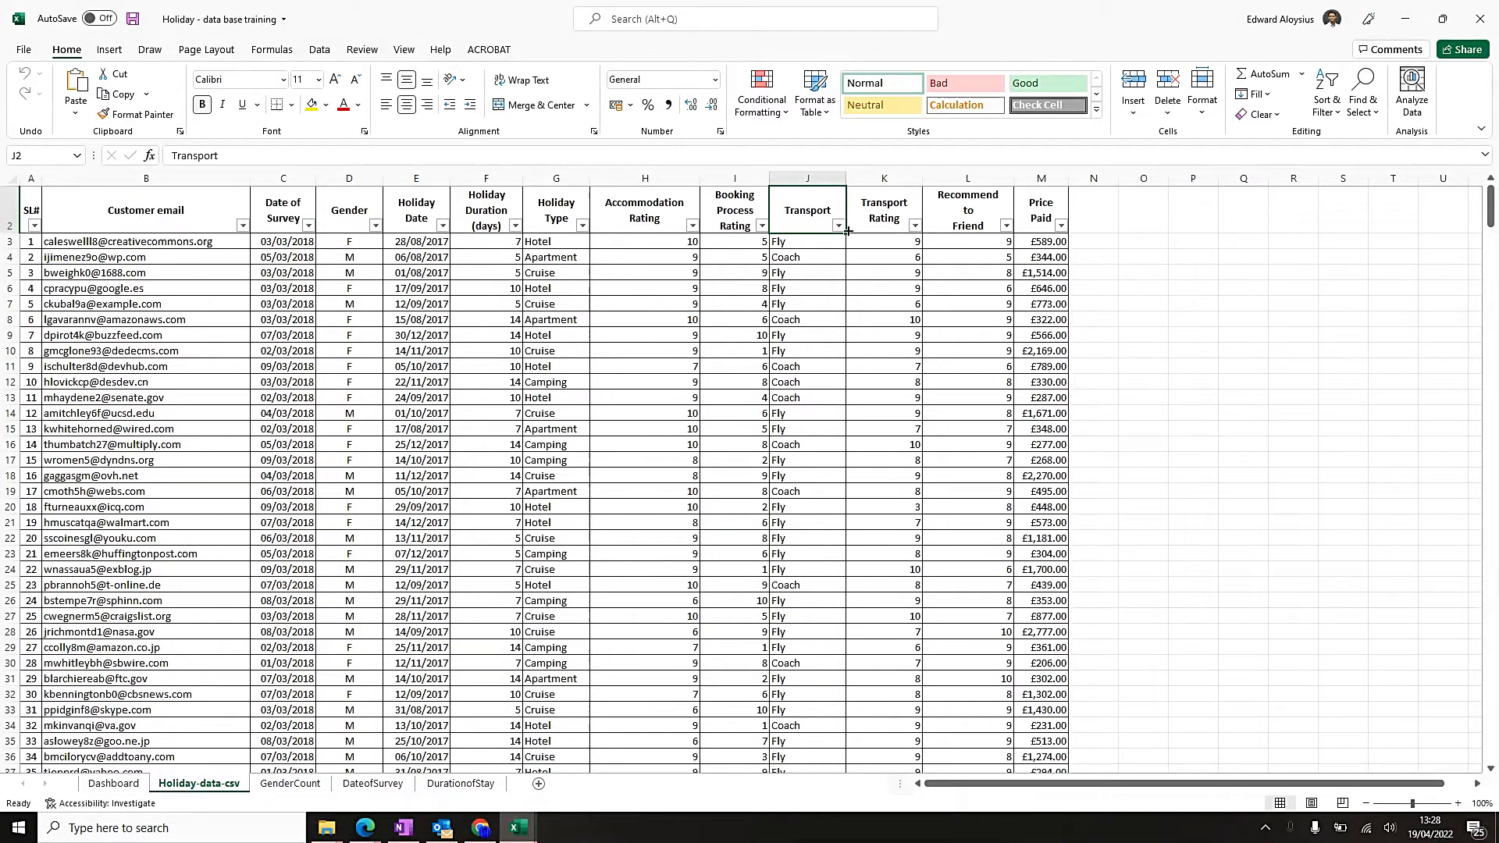
Insert a PivotChart with a PivotTable on a new worksheet from the holiday survey data in A2:M503.
left_click(837, 226)
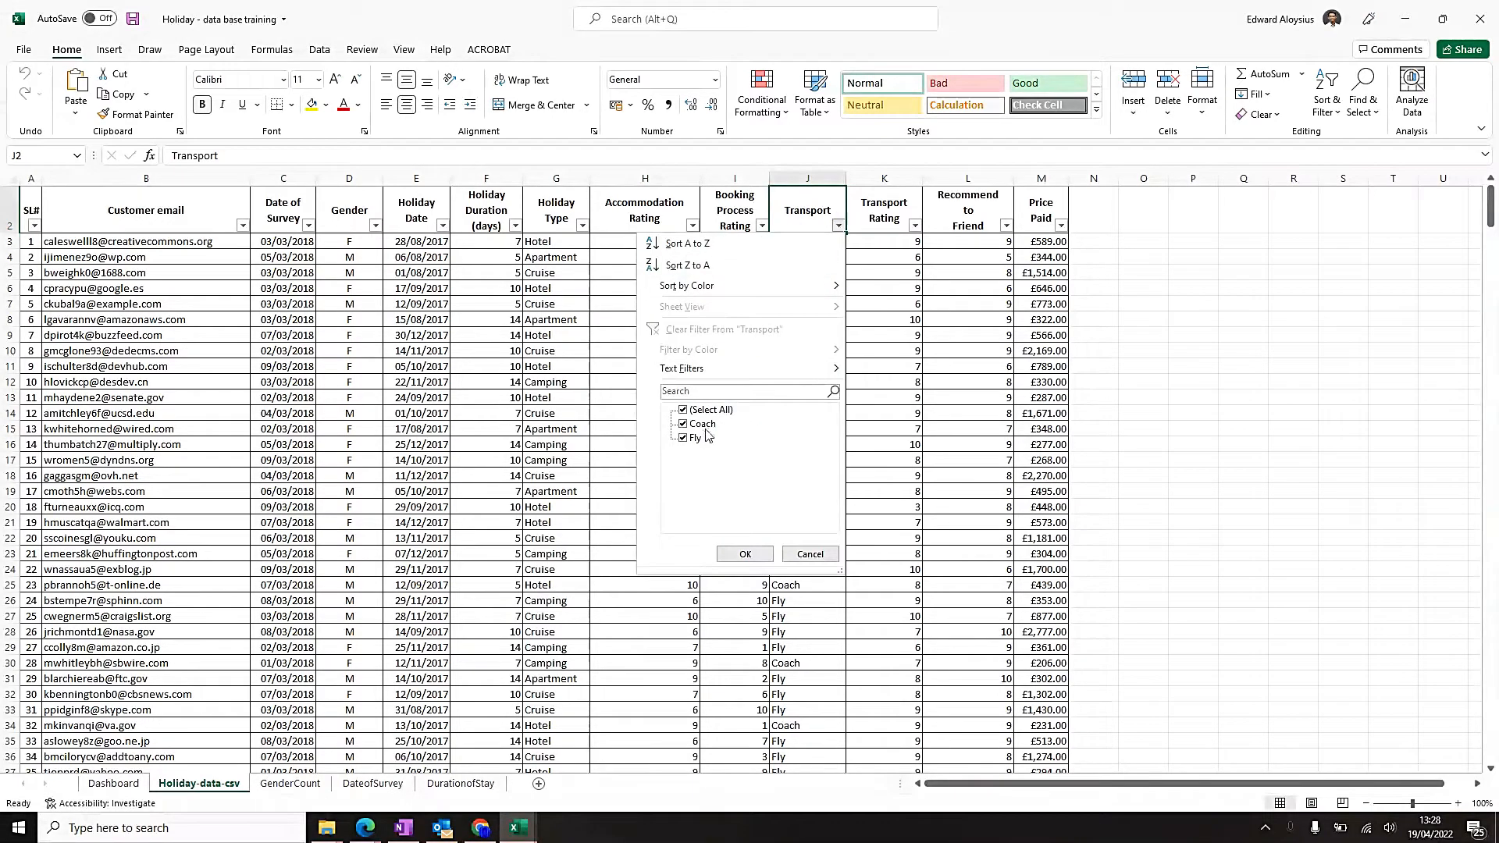
left_click(745, 555)
left_click(30, 216)
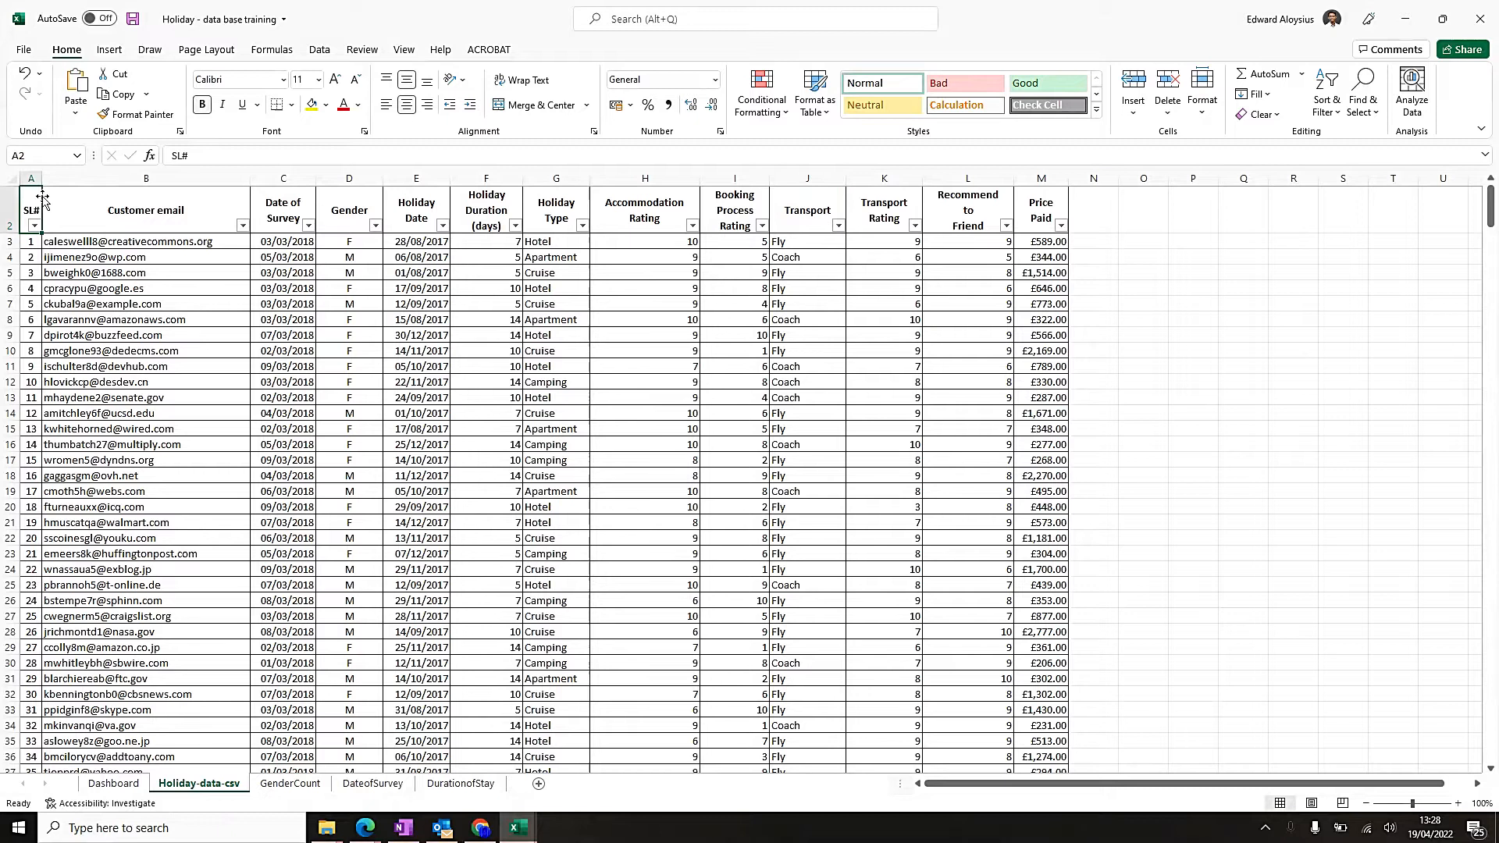
key("ctrl+shift+Right")
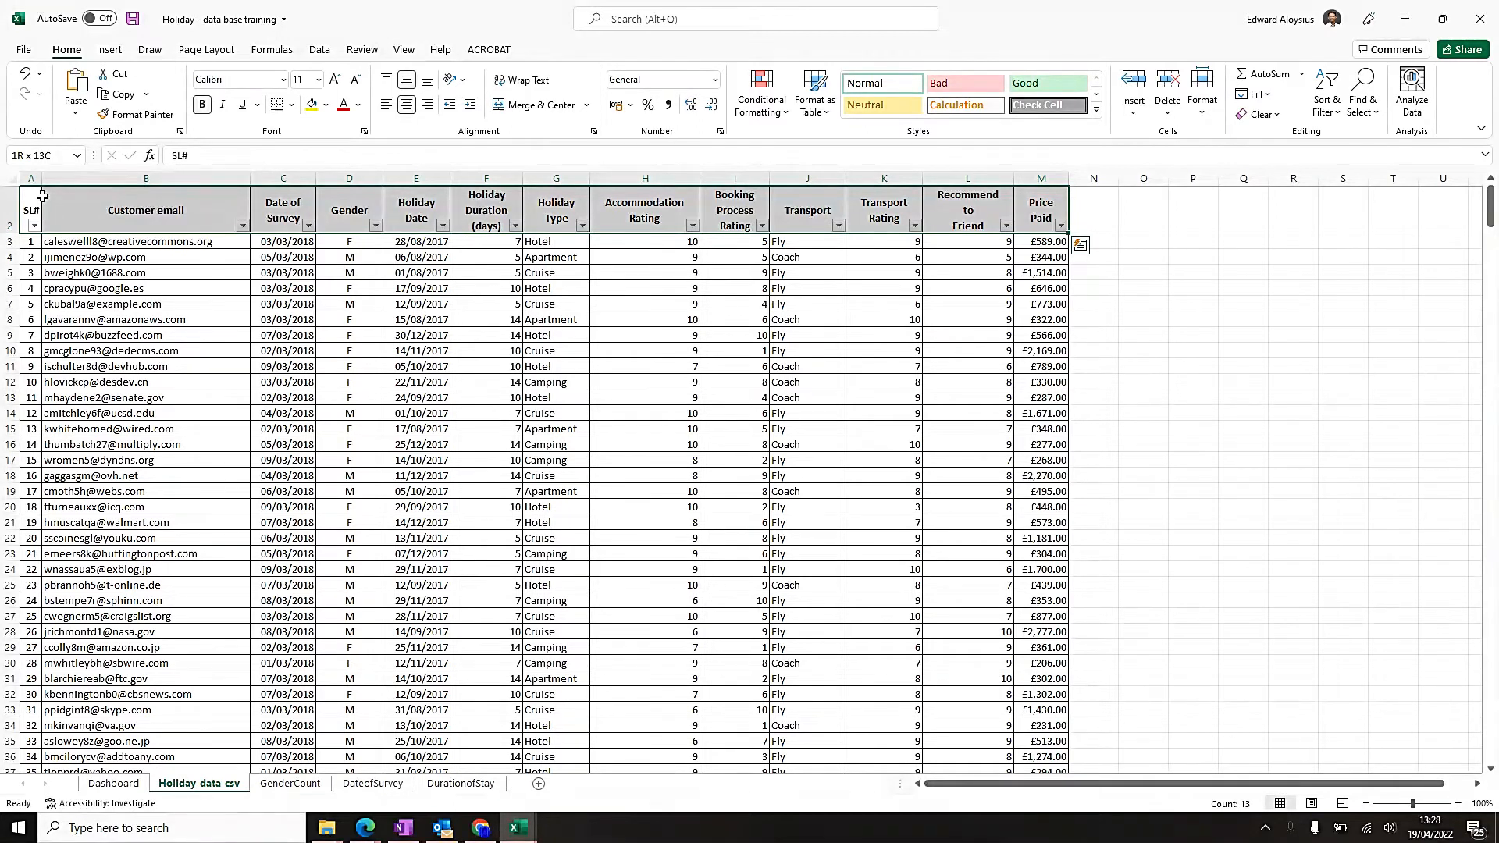
key("ctrl+shift+Down")
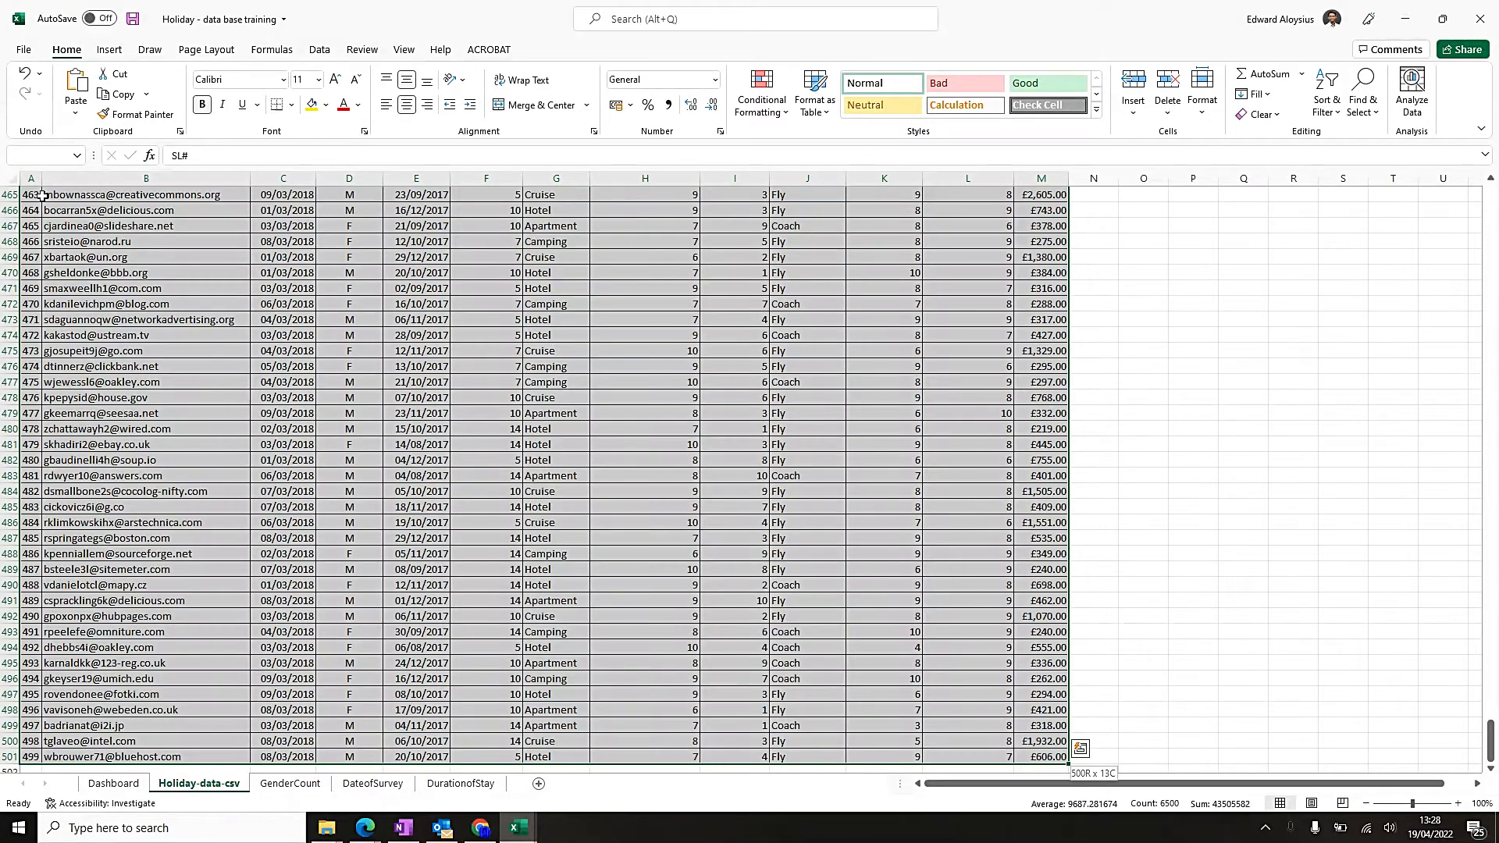
scroll(41, 195, "down", 1)
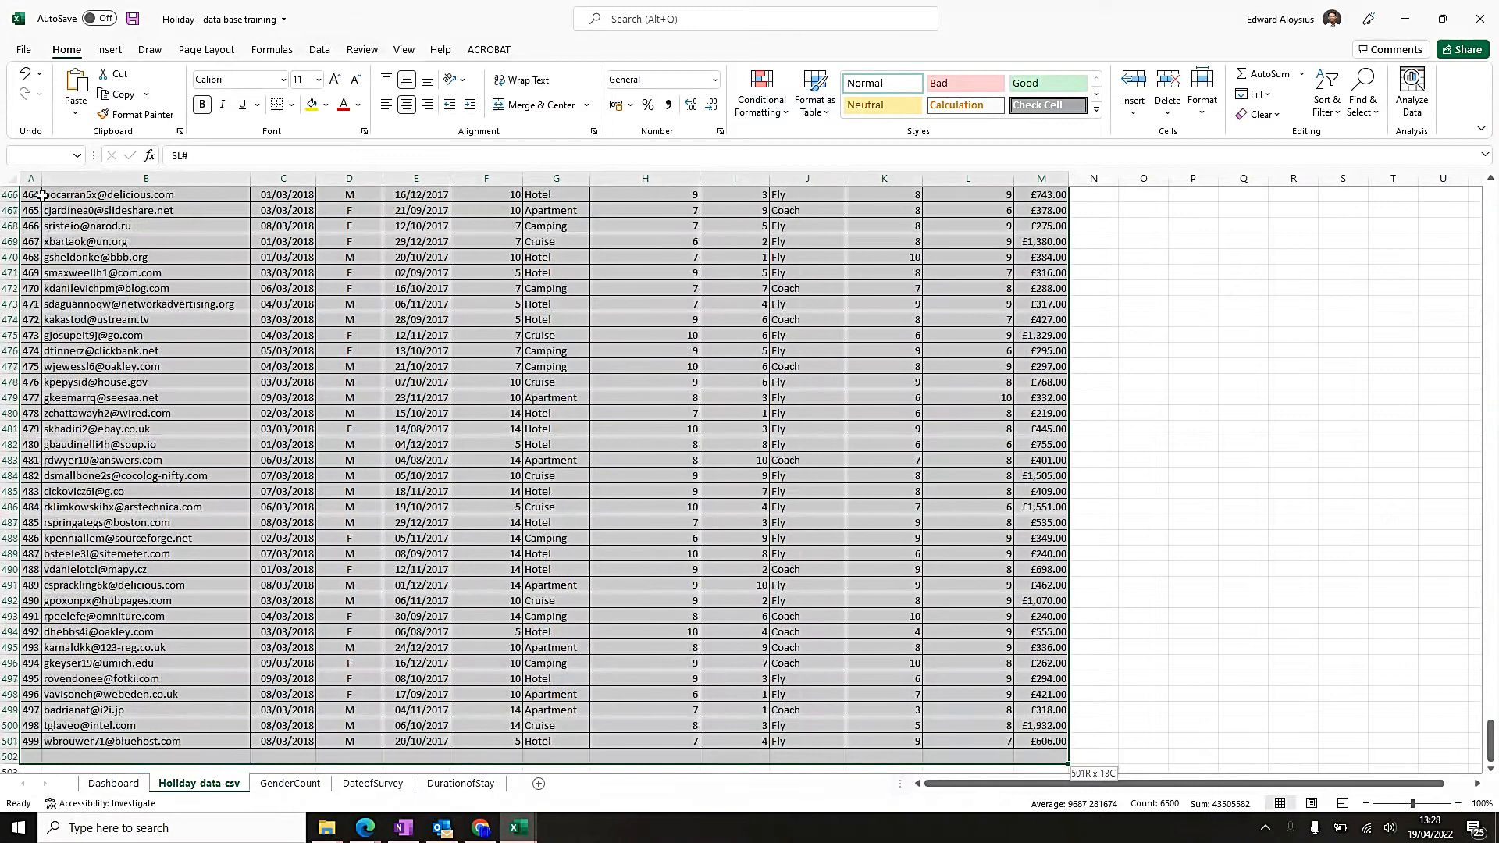
left_click(110, 51)
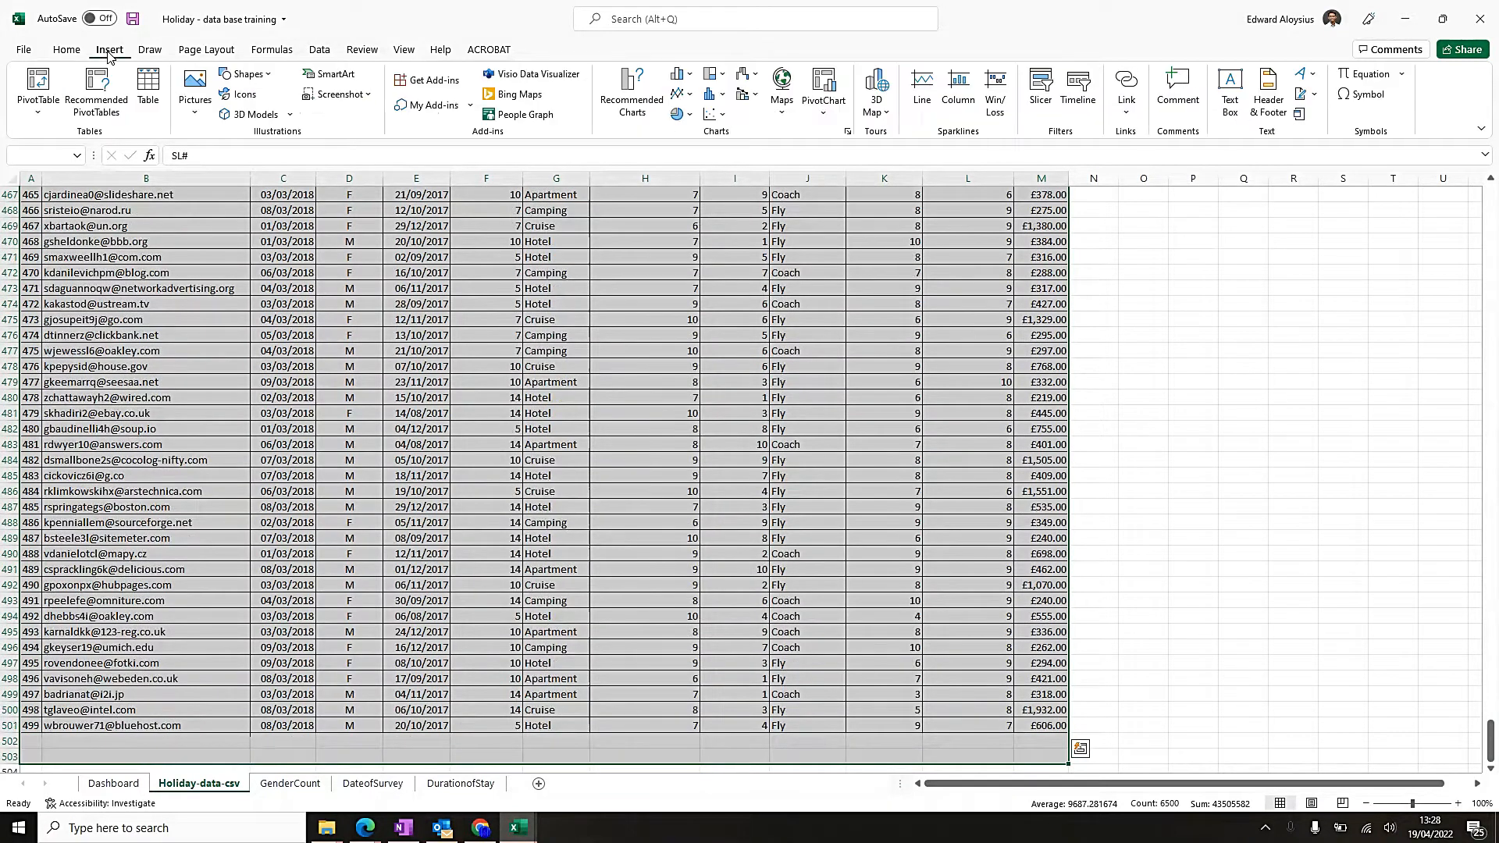
left_click(824, 108)
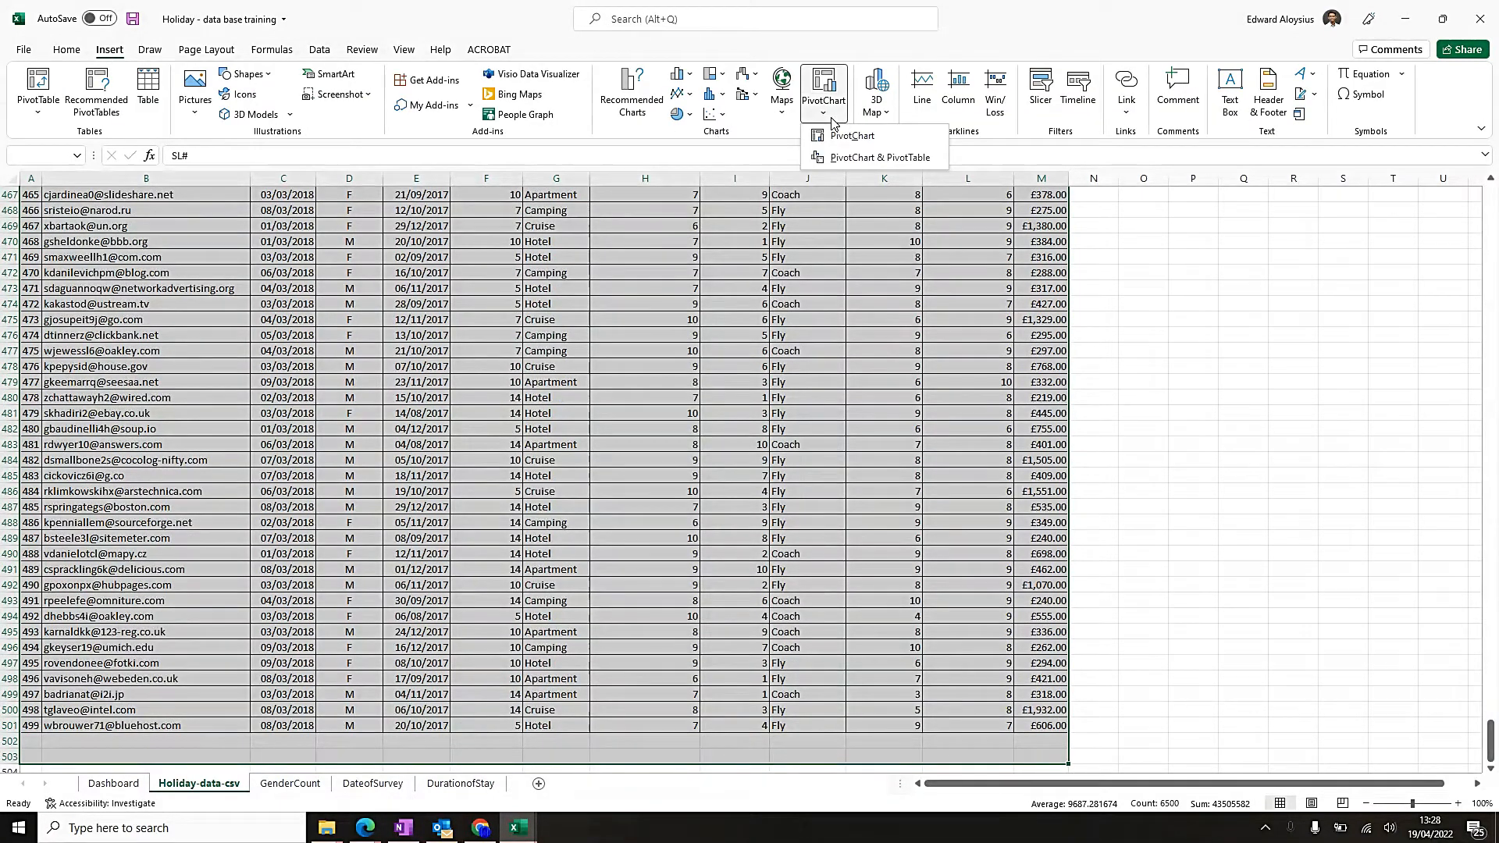
left_click(882, 157)
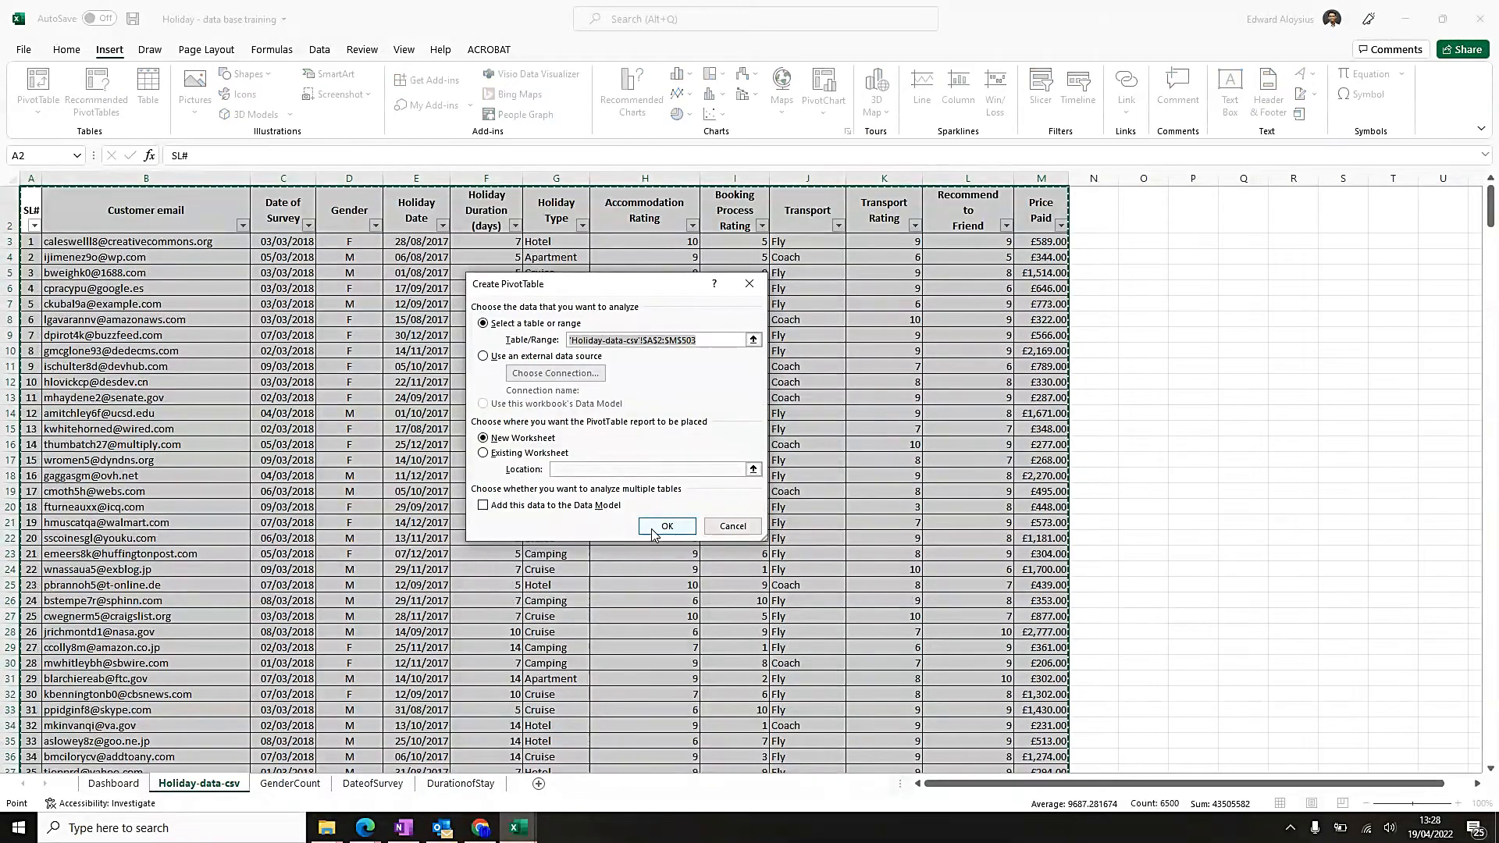
left_click(667, 527)
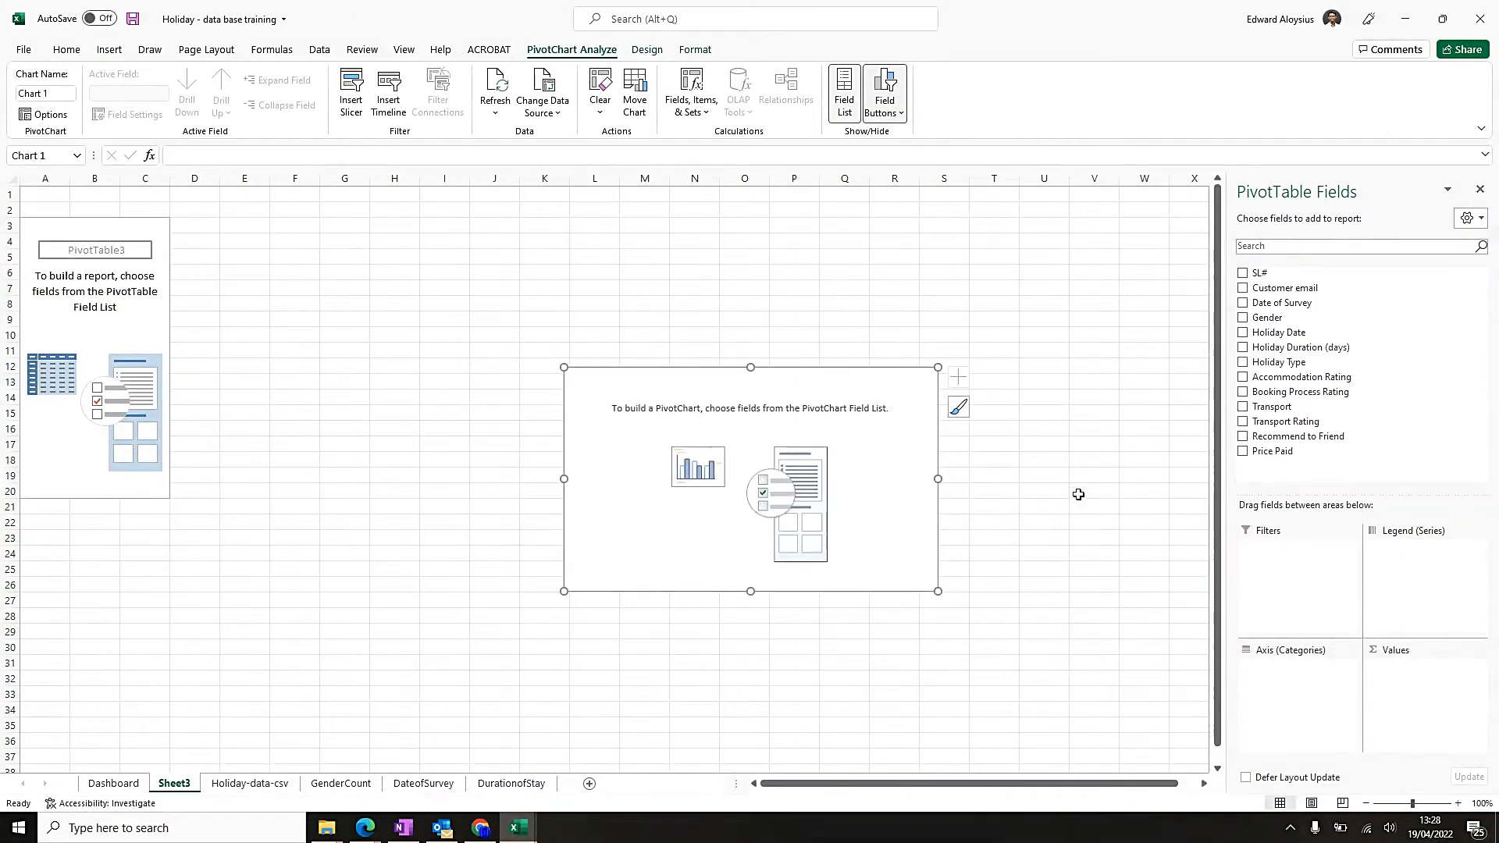
Add Gender as the axis category and Transport as the counted value of the pivot chart.
left_click(1248, 323)
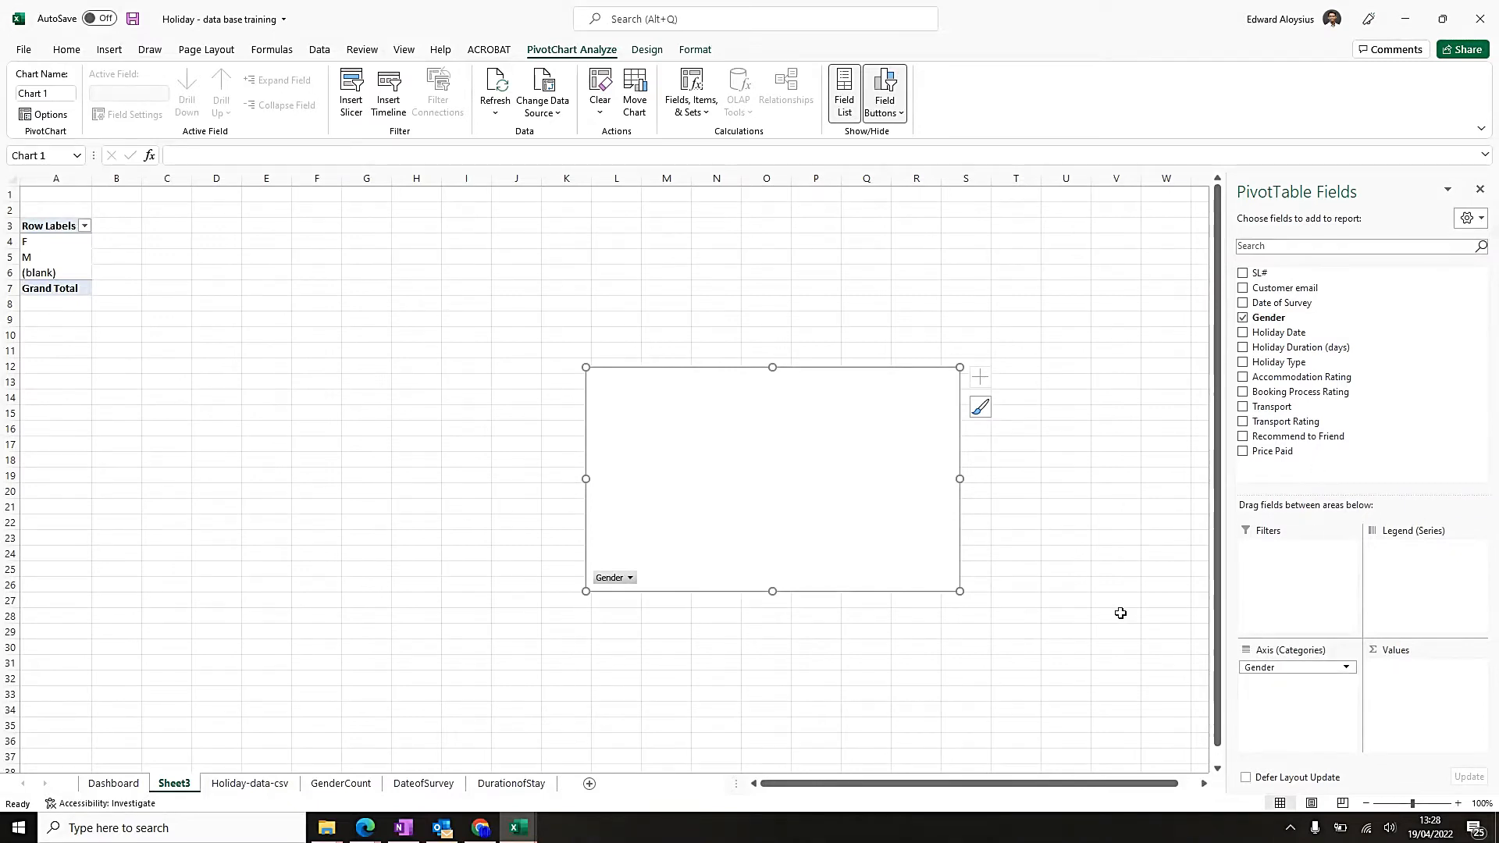
left_click(1243, 408)
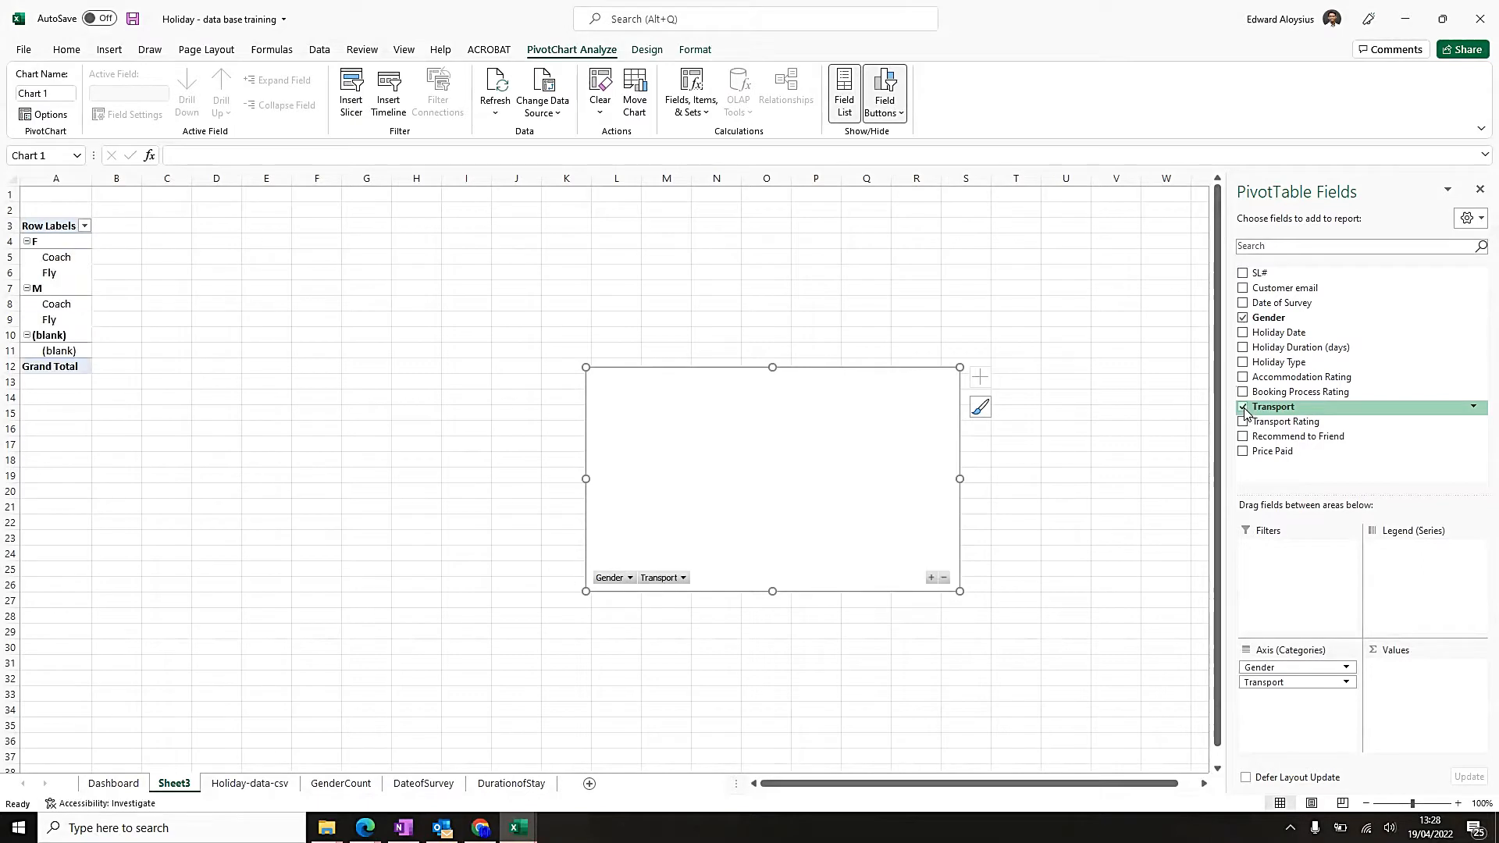
left_click(1307, 684)
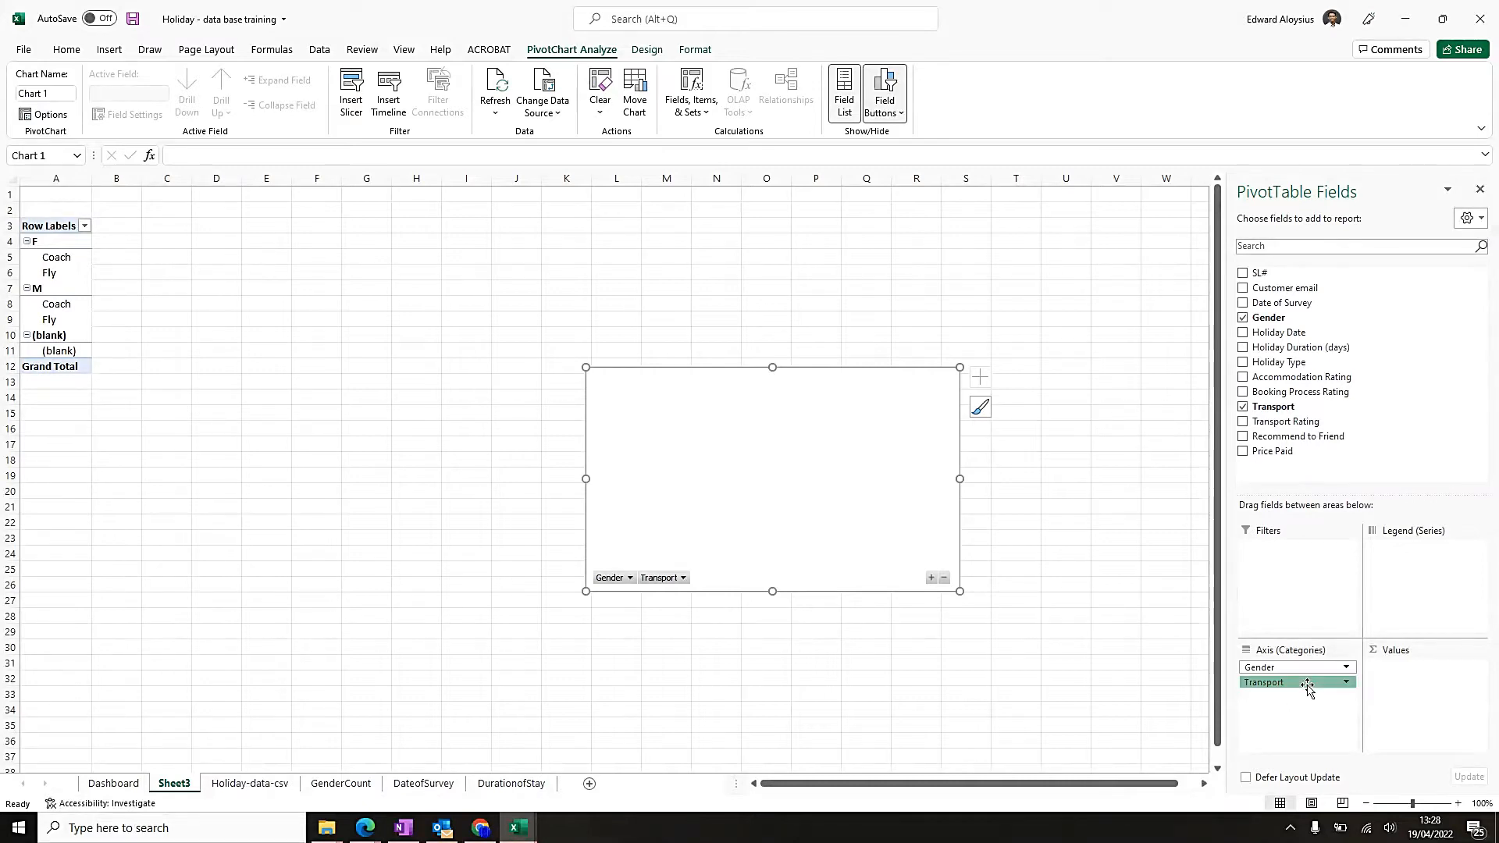
left_click_drag(1309, 687, 1417, 683)
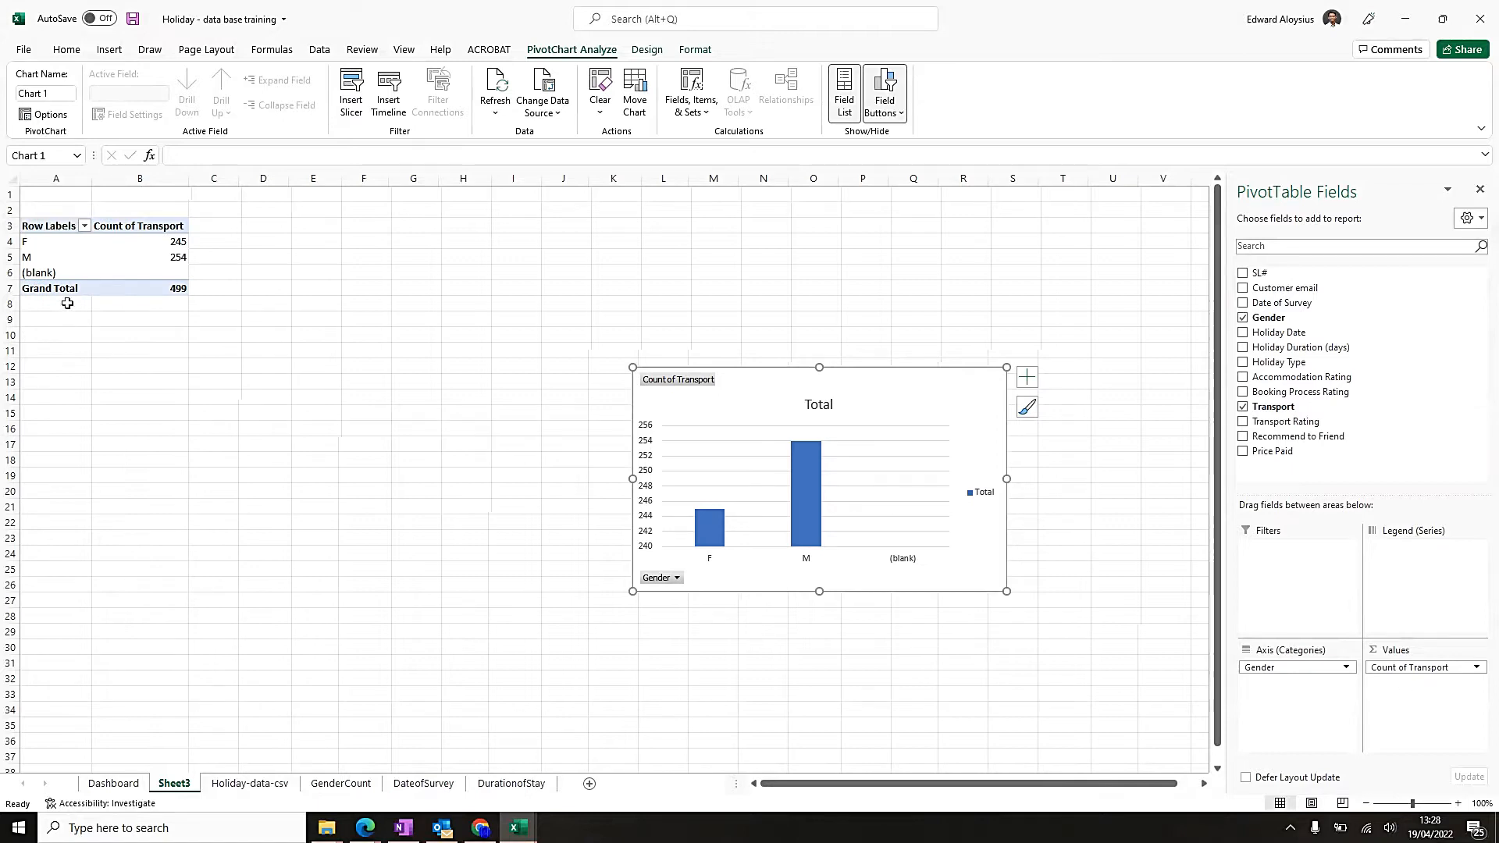
Filter the blank entry out of the Gender row labels and place the chart beside the pivot table.
left_click_drag(953, 408, 591, 260)
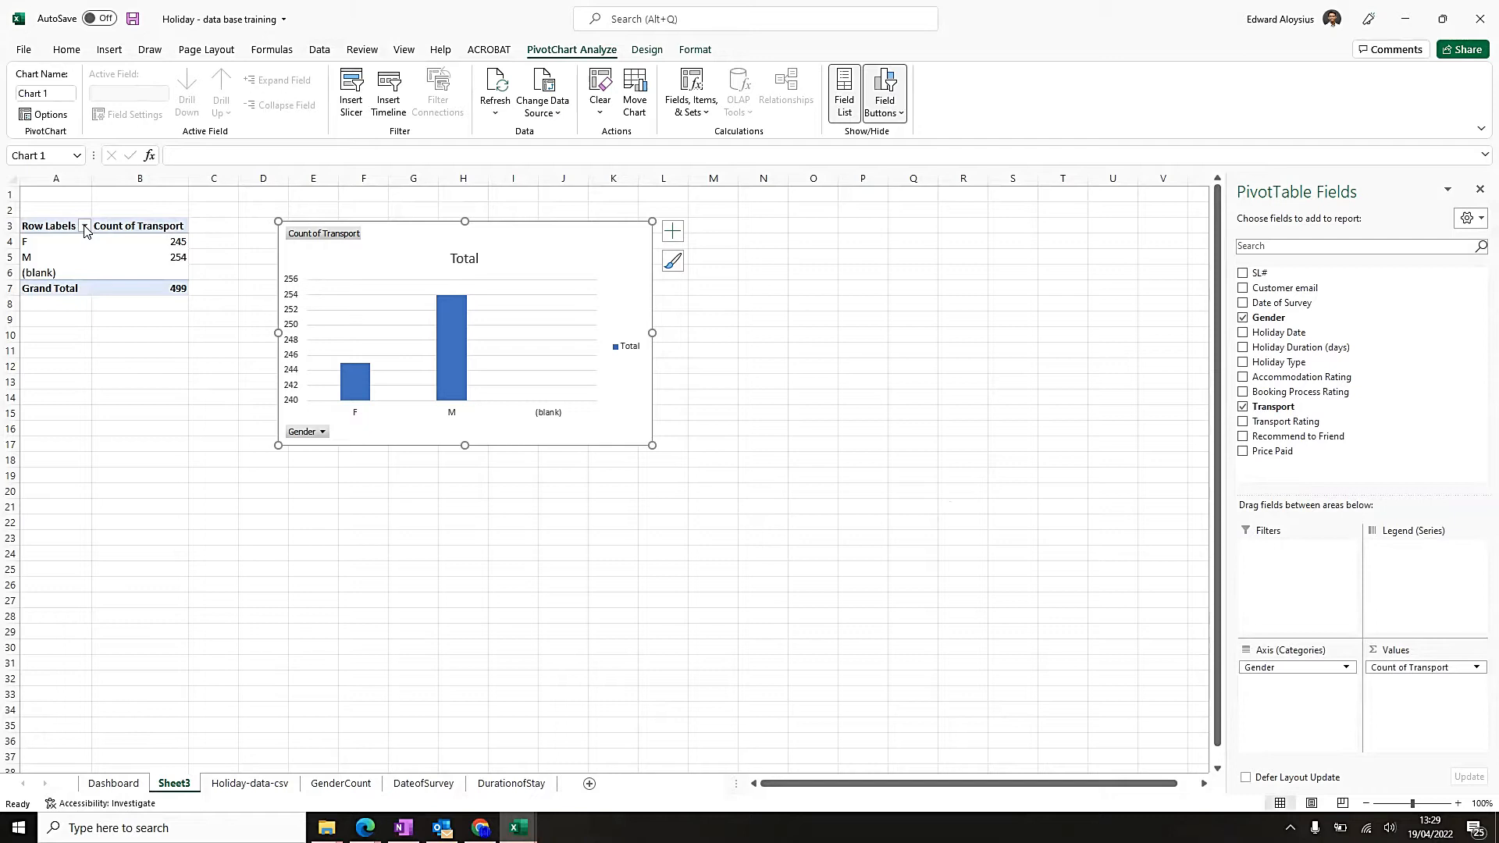
left_click(85, 226)
left_click(47, 434)
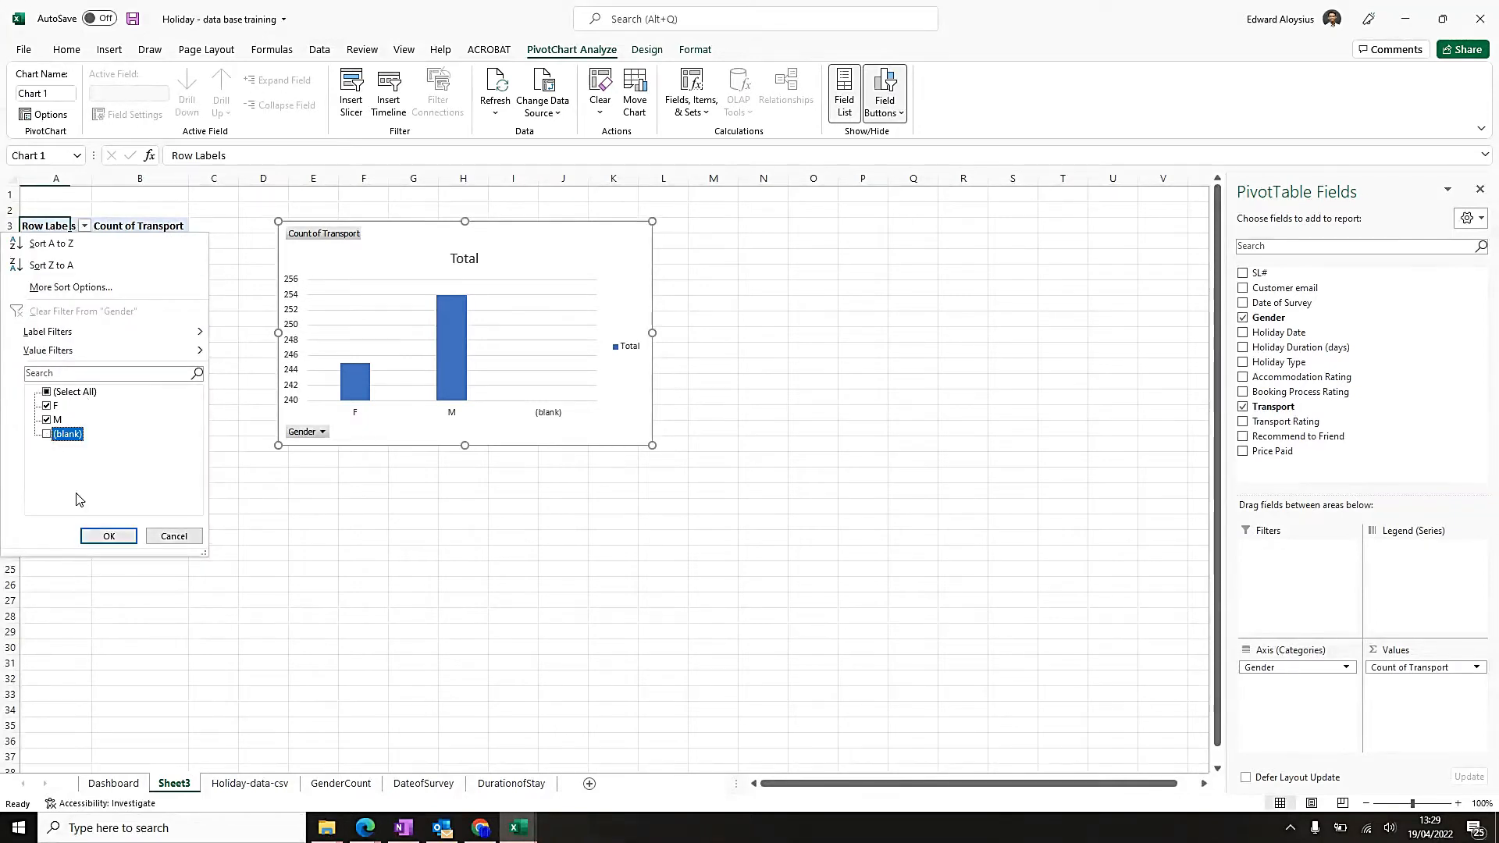
left_click(109, 535)
left_click_drag(599, 267, 537, 267)
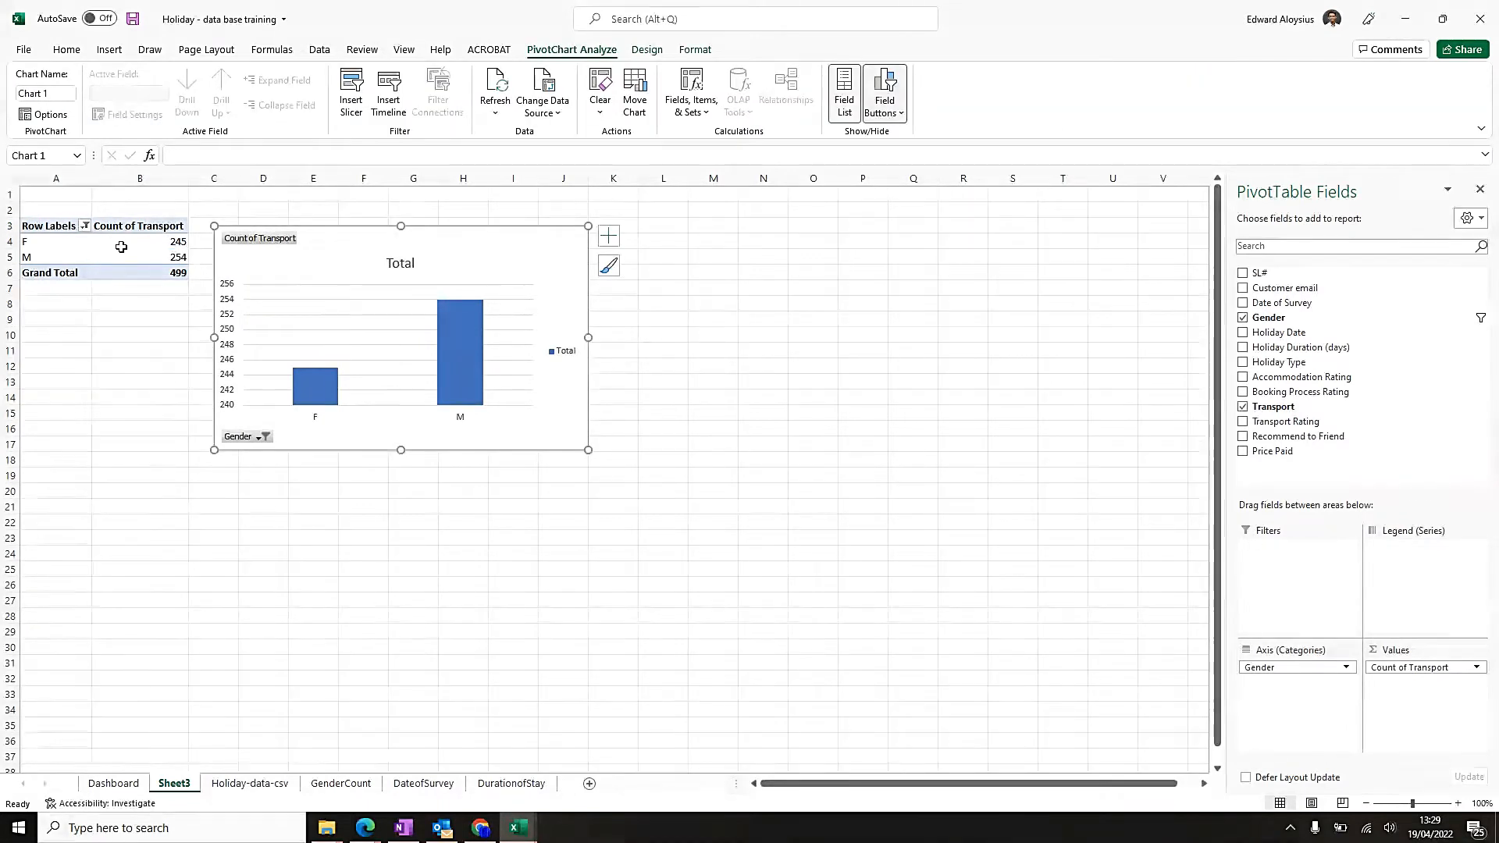
Move Transport from the values to the legend series and shift the chart clear of the pivot table.
left_click(1408, 669)
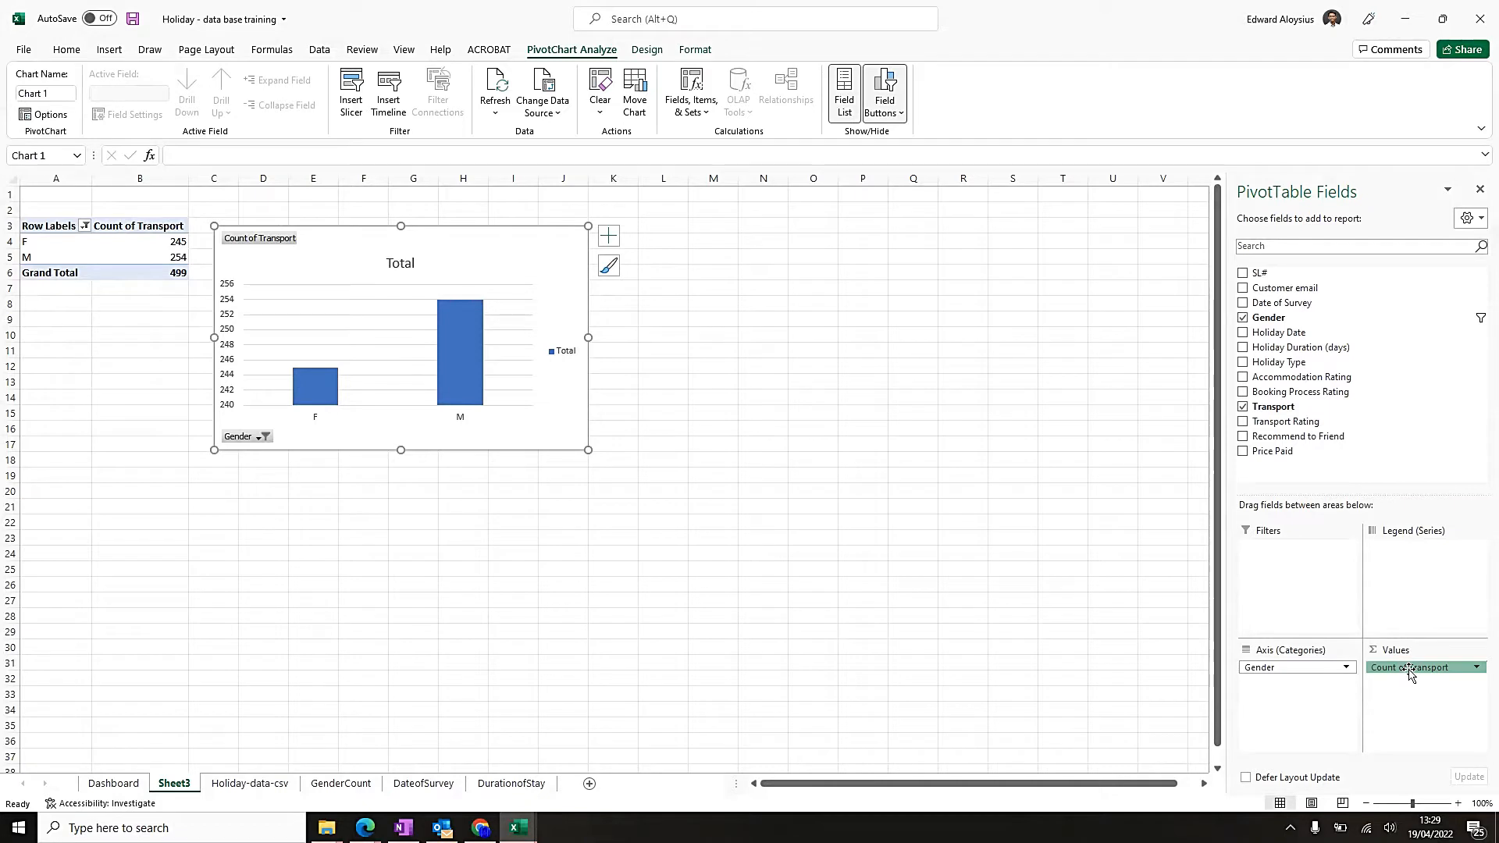
left_click(1408, 742)
left_click_drag(1399, 676, 1417, 590)
left_click_drag(437, 245, 615, 238)
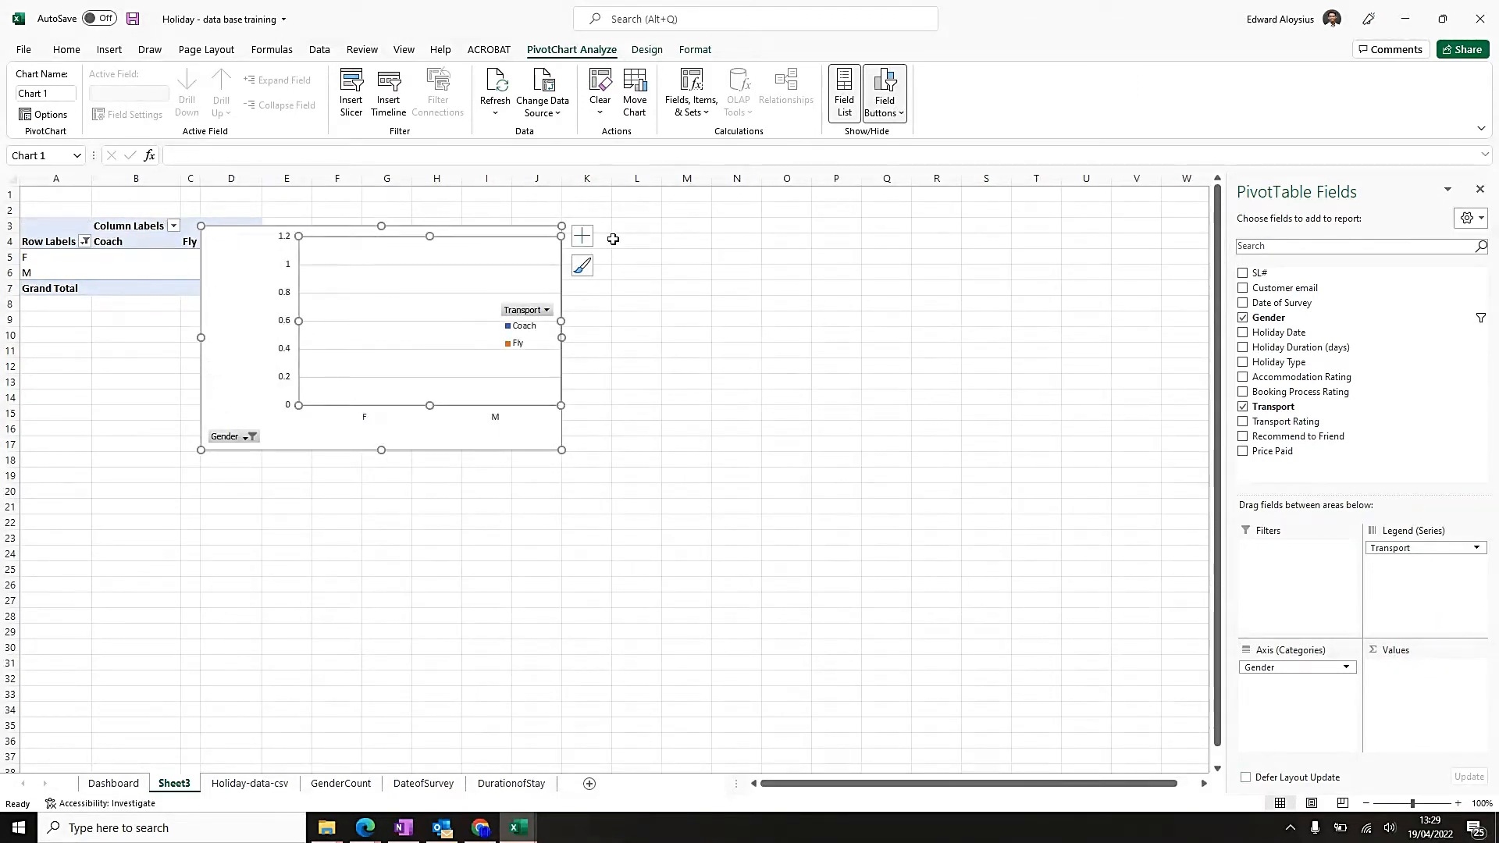
key("ctrl+z")
left_click_drag(511, 229, 613, 220)
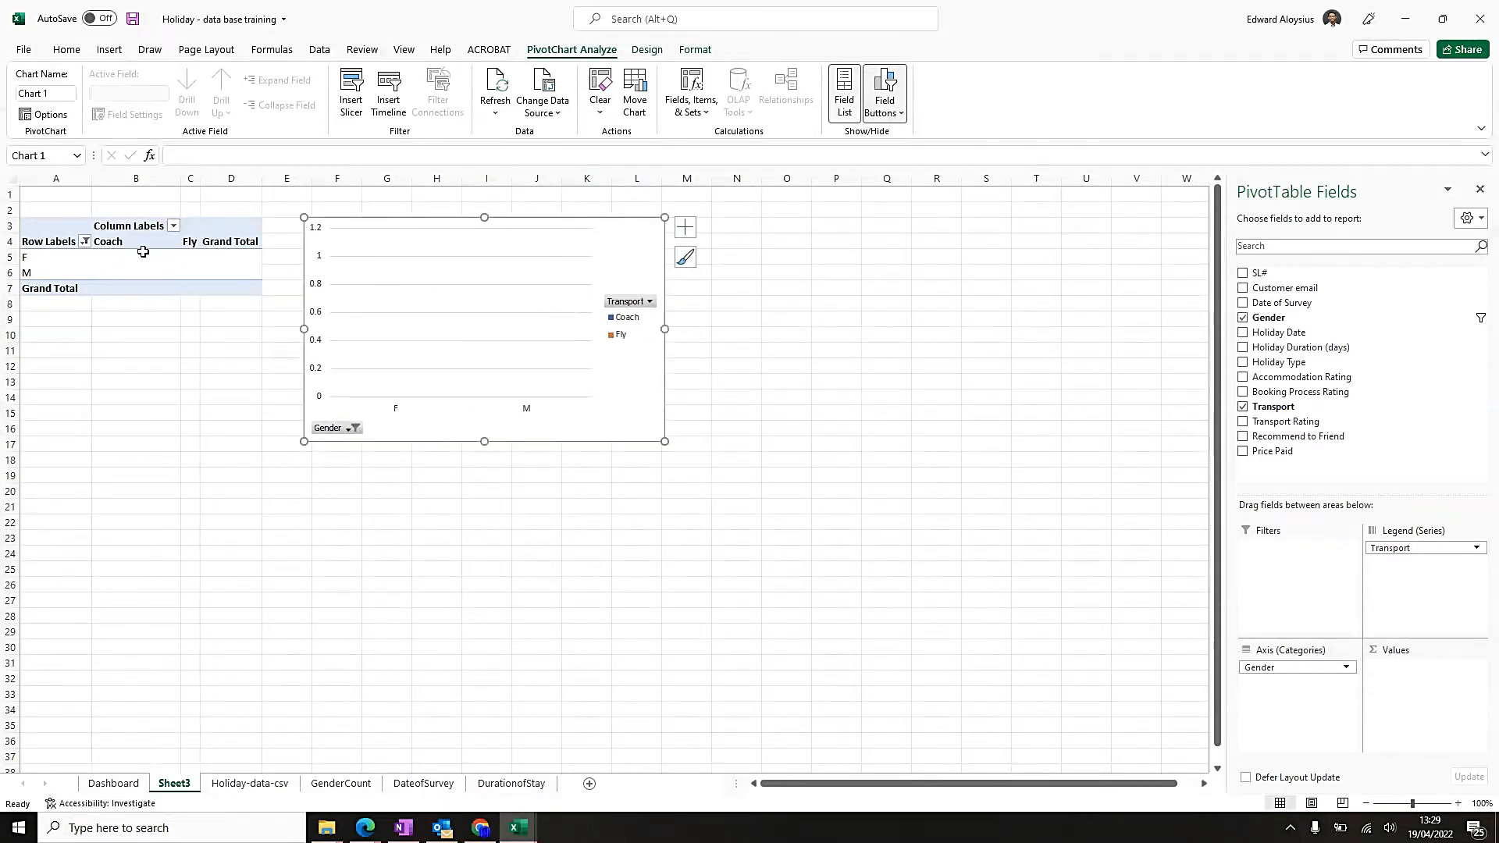
Give the Coach and Fly columns equal widths and check the value cells below them.
left_click(110, 244)
left_click(190, 243)
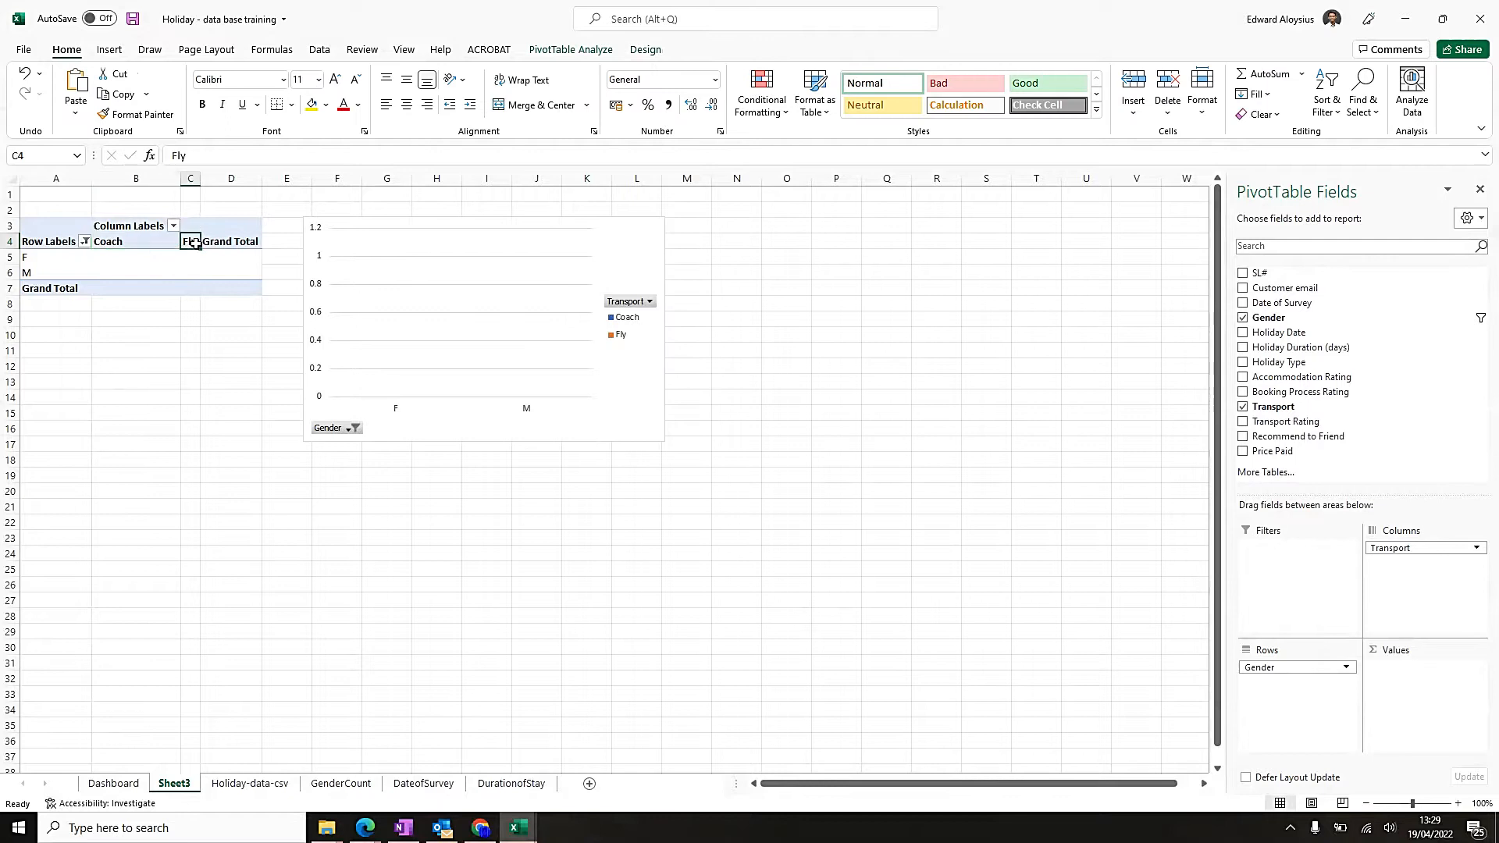
left_click_drag(138, 178, 228, 178)
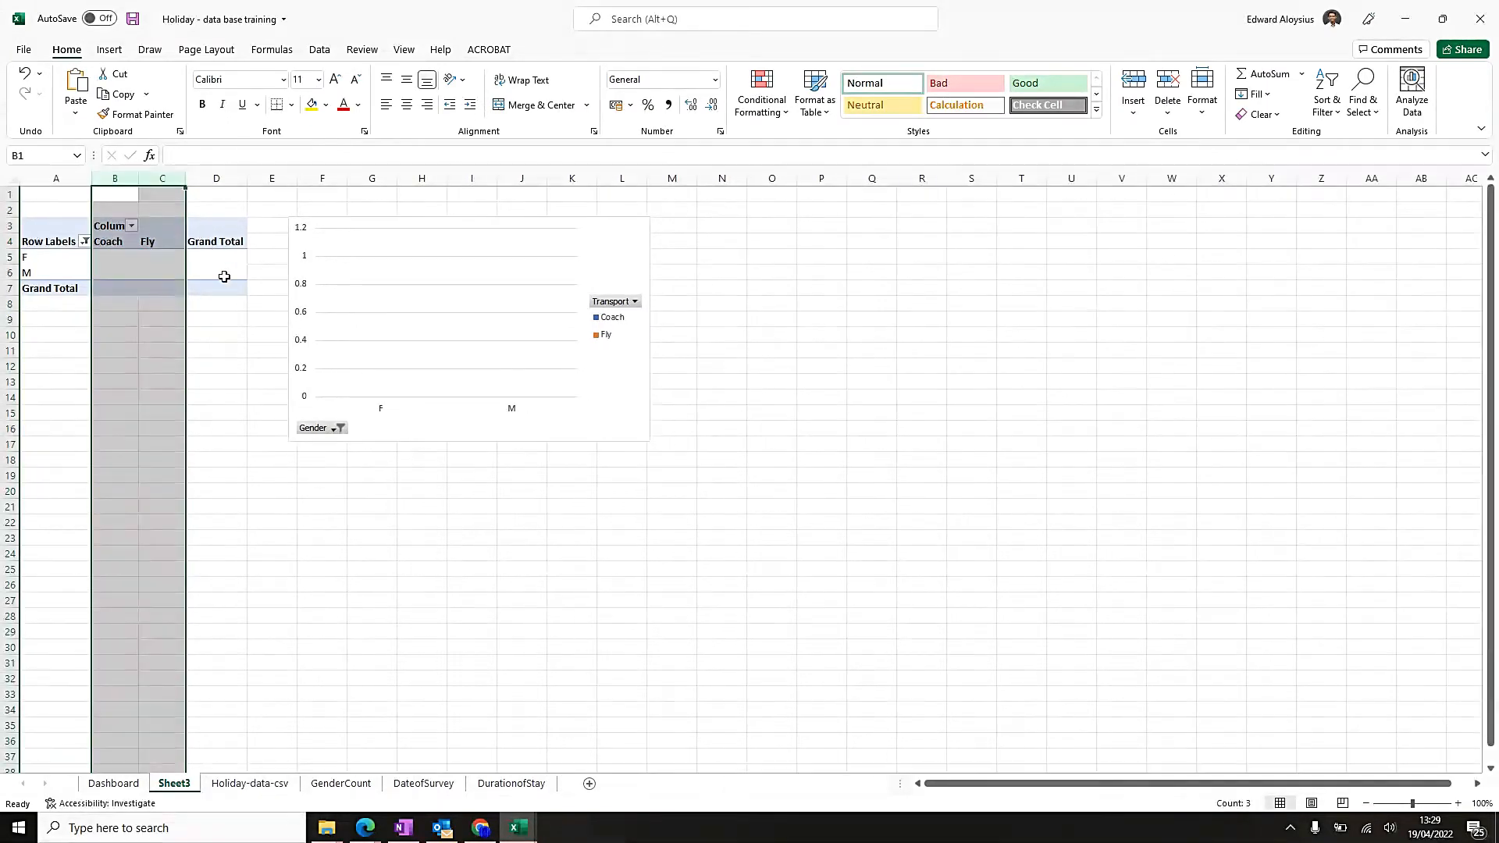
left_click(167, 247)
key("Down")
key("Down")
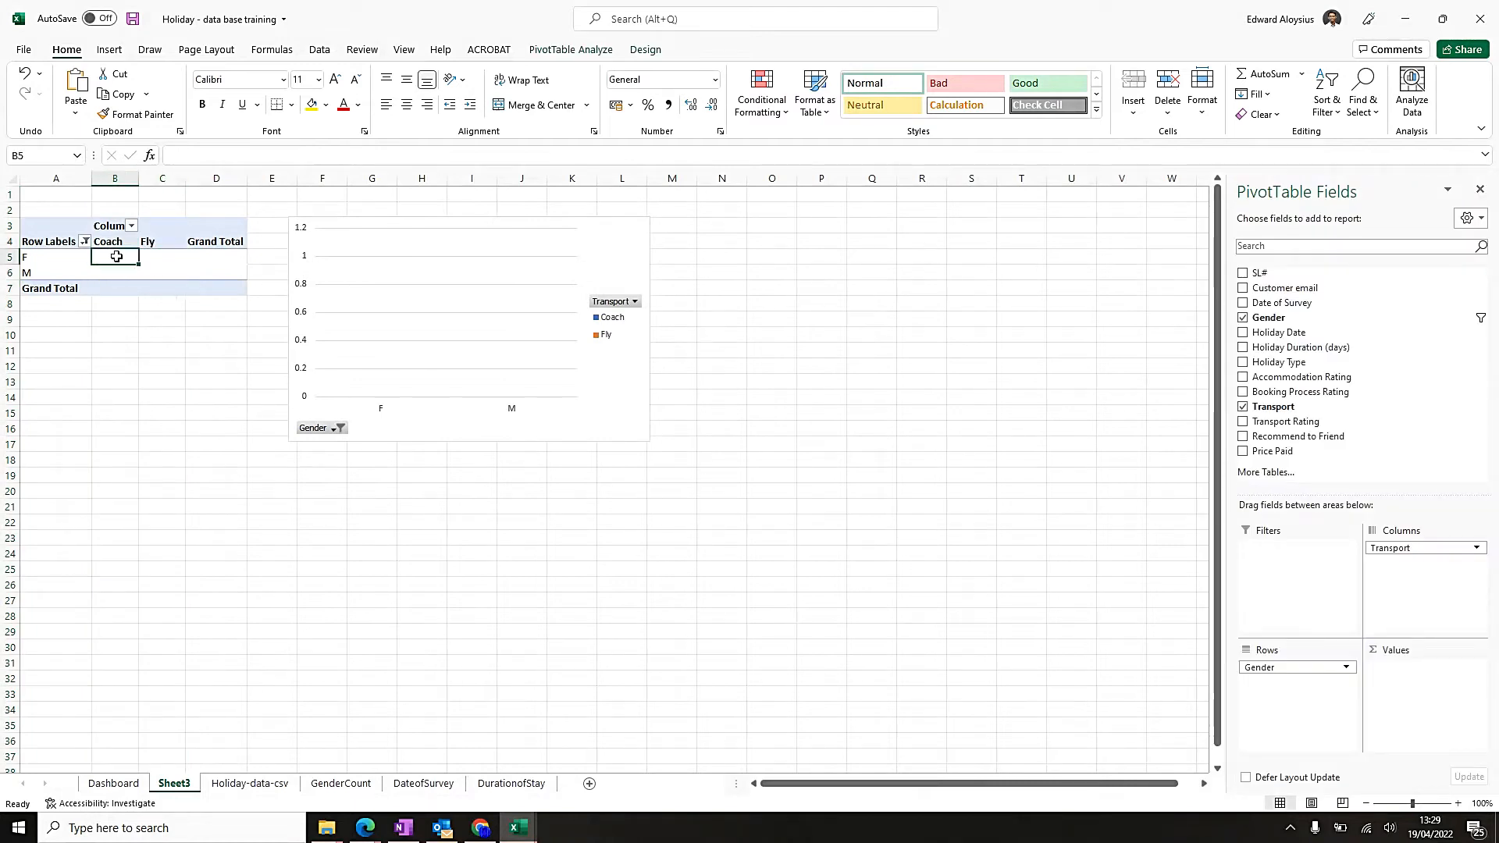
left_click(104, 261)
left_click(144, 255)
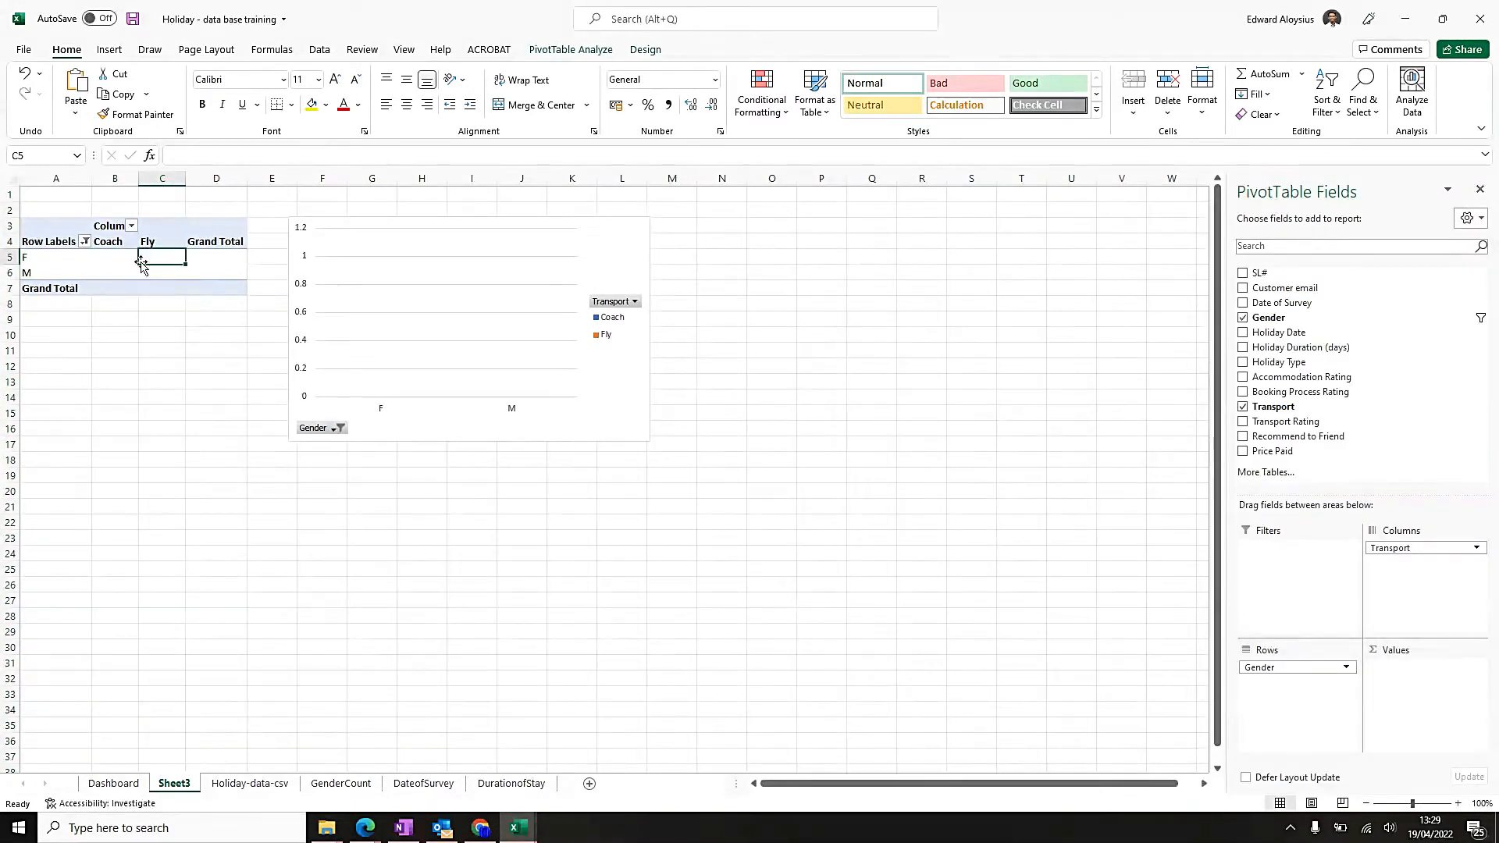
left_click(105, 257)
left_click(148, 254)
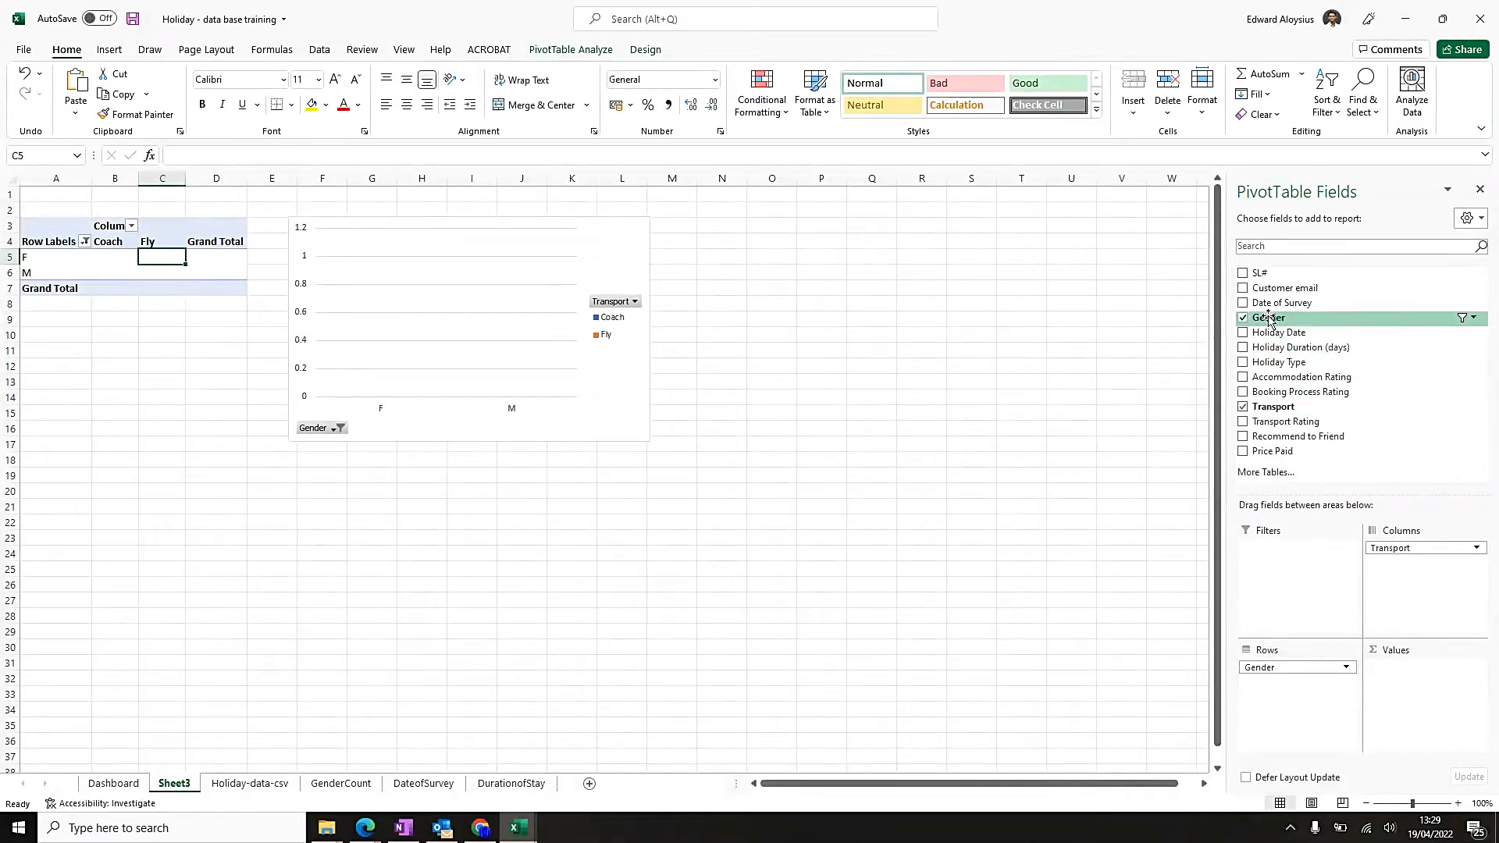
Add Gender to the values as a count and review the Coach and Fly counts for each gender.
left_click_drag(1273, 324, 1413, 684)
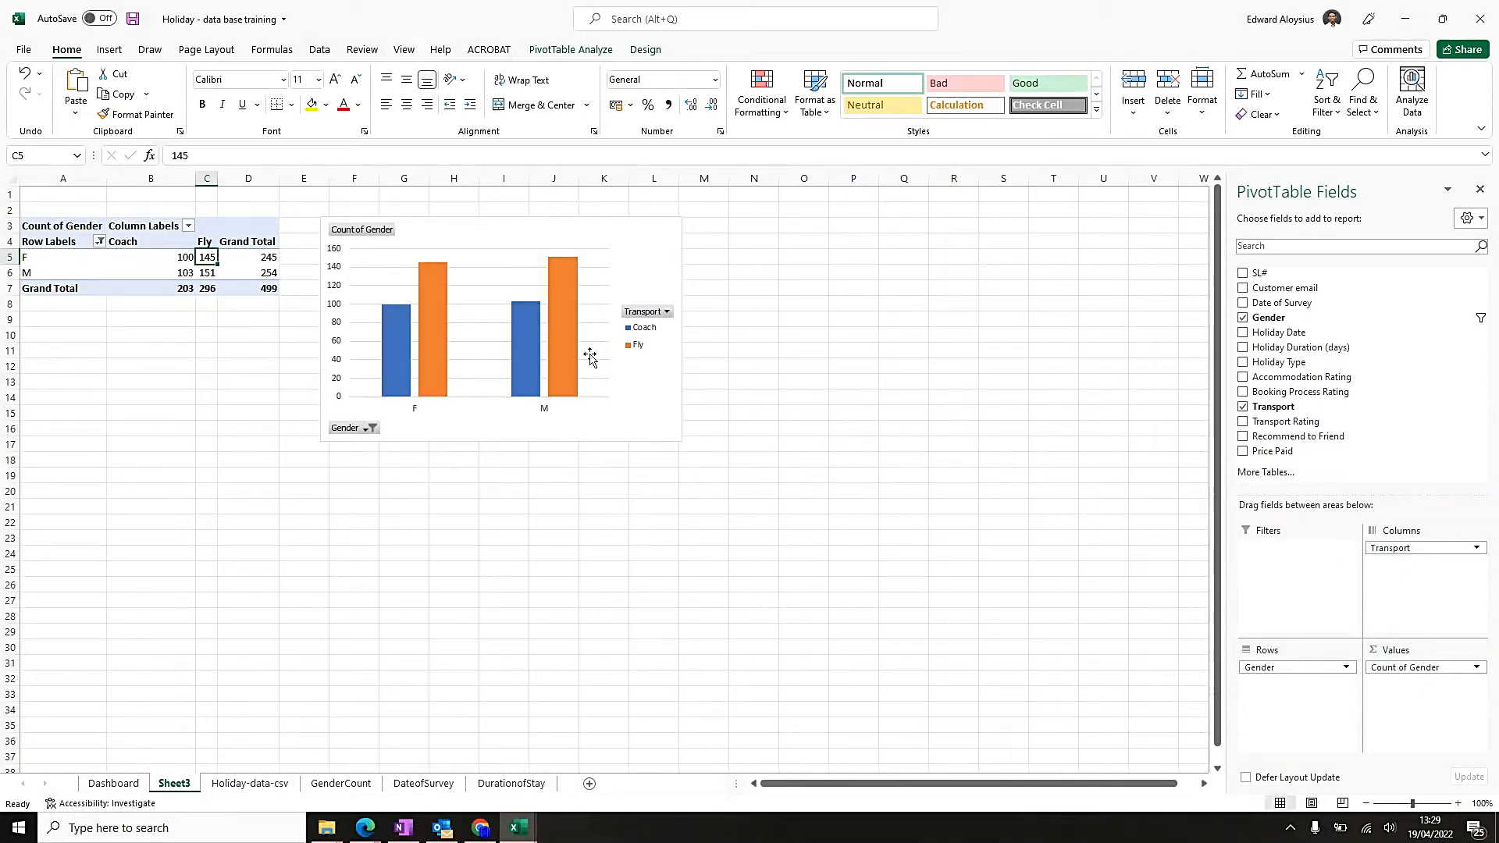
left_click(114, 253)
left_click(207, 257)
left_click(155, 275)
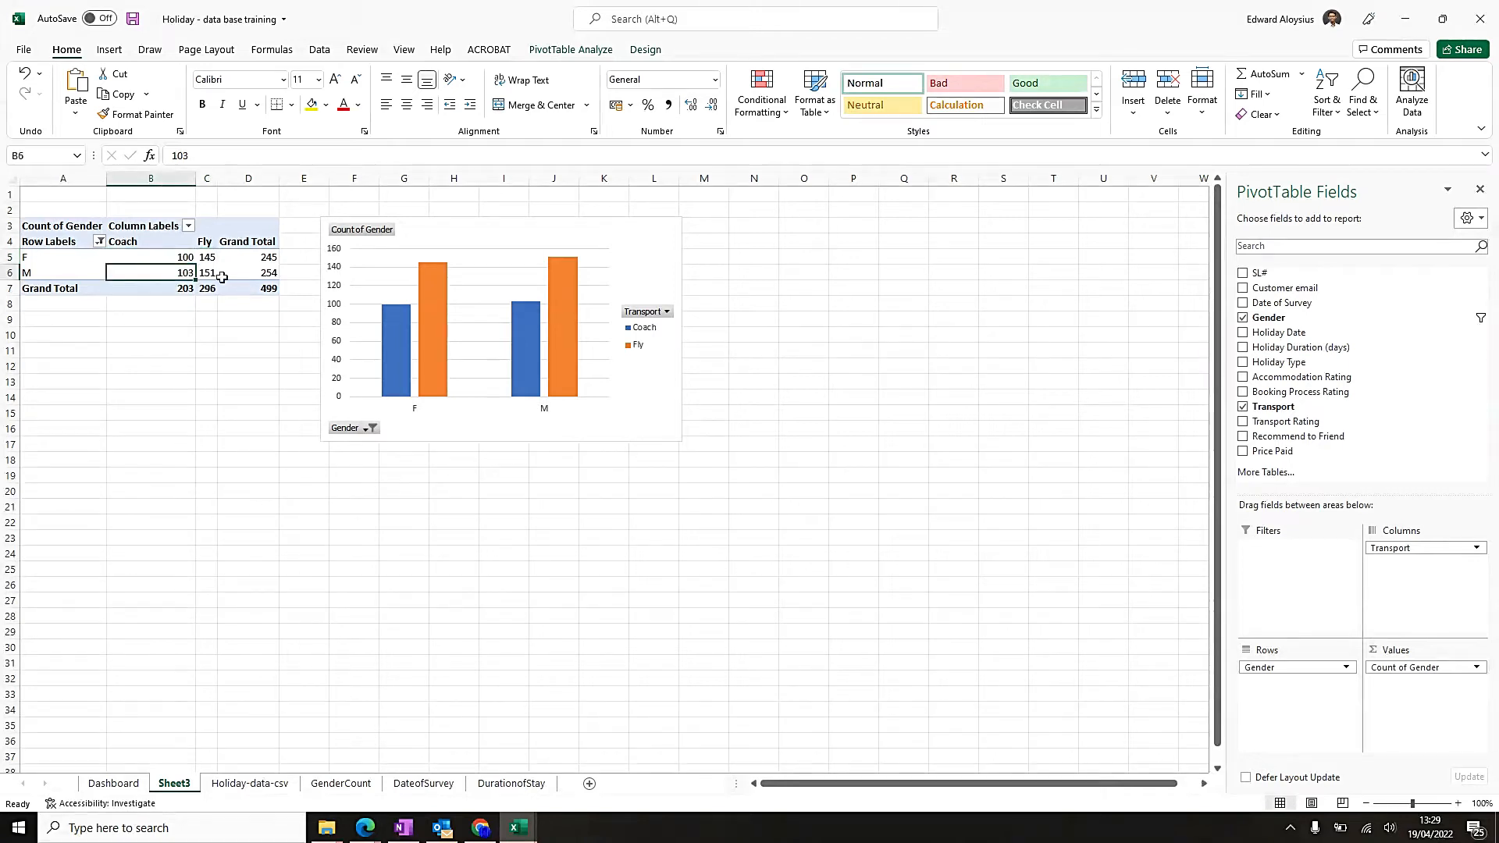
left_click(212, 274)
Centre the contents of the pivot table in A3:D7 horizontally.
left_click_drag(59, 225, 251, 303)
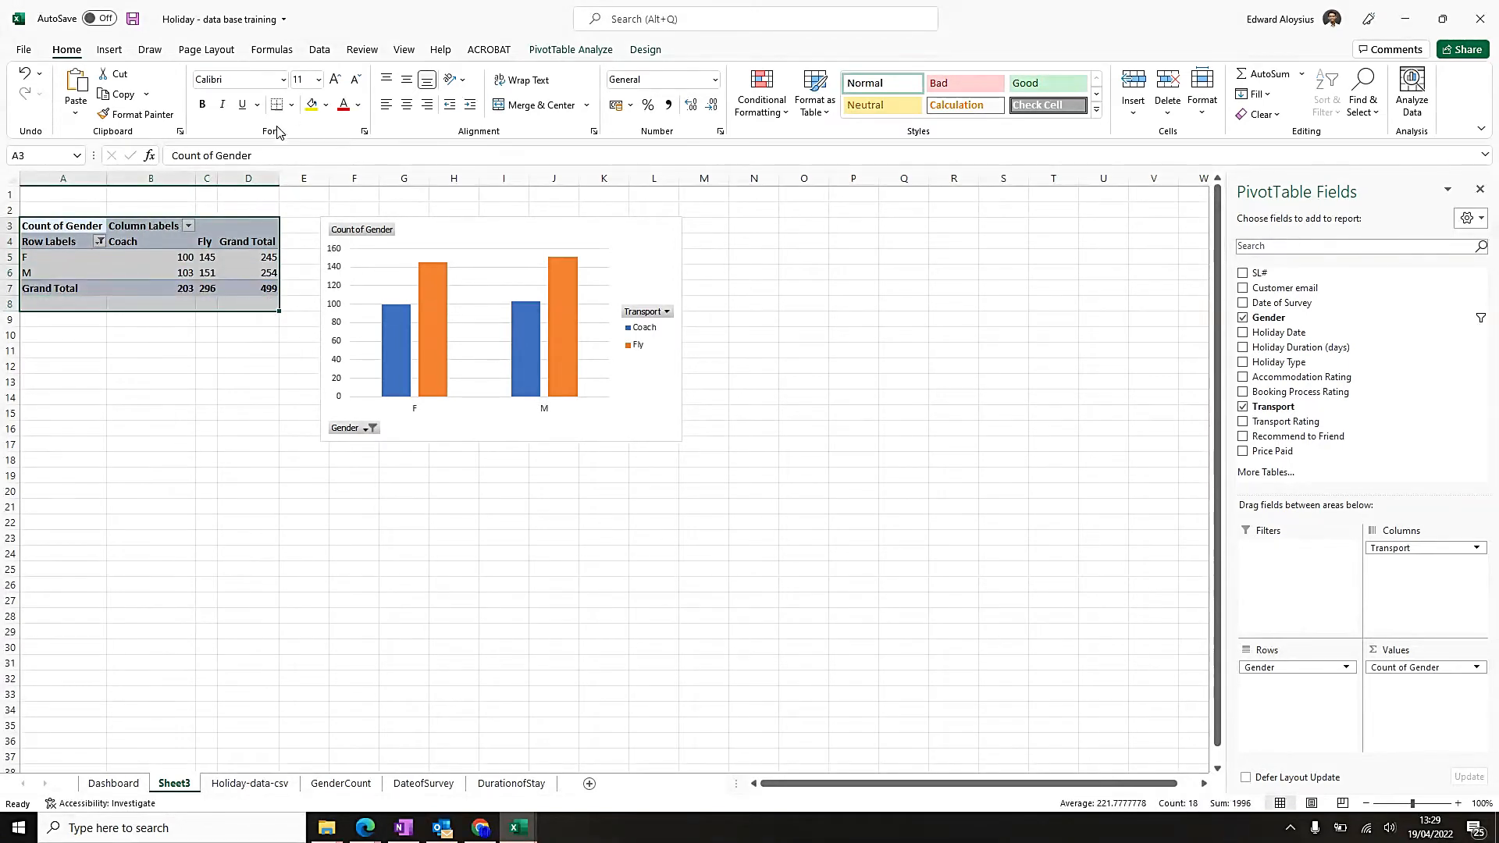
left_click(60, 250)
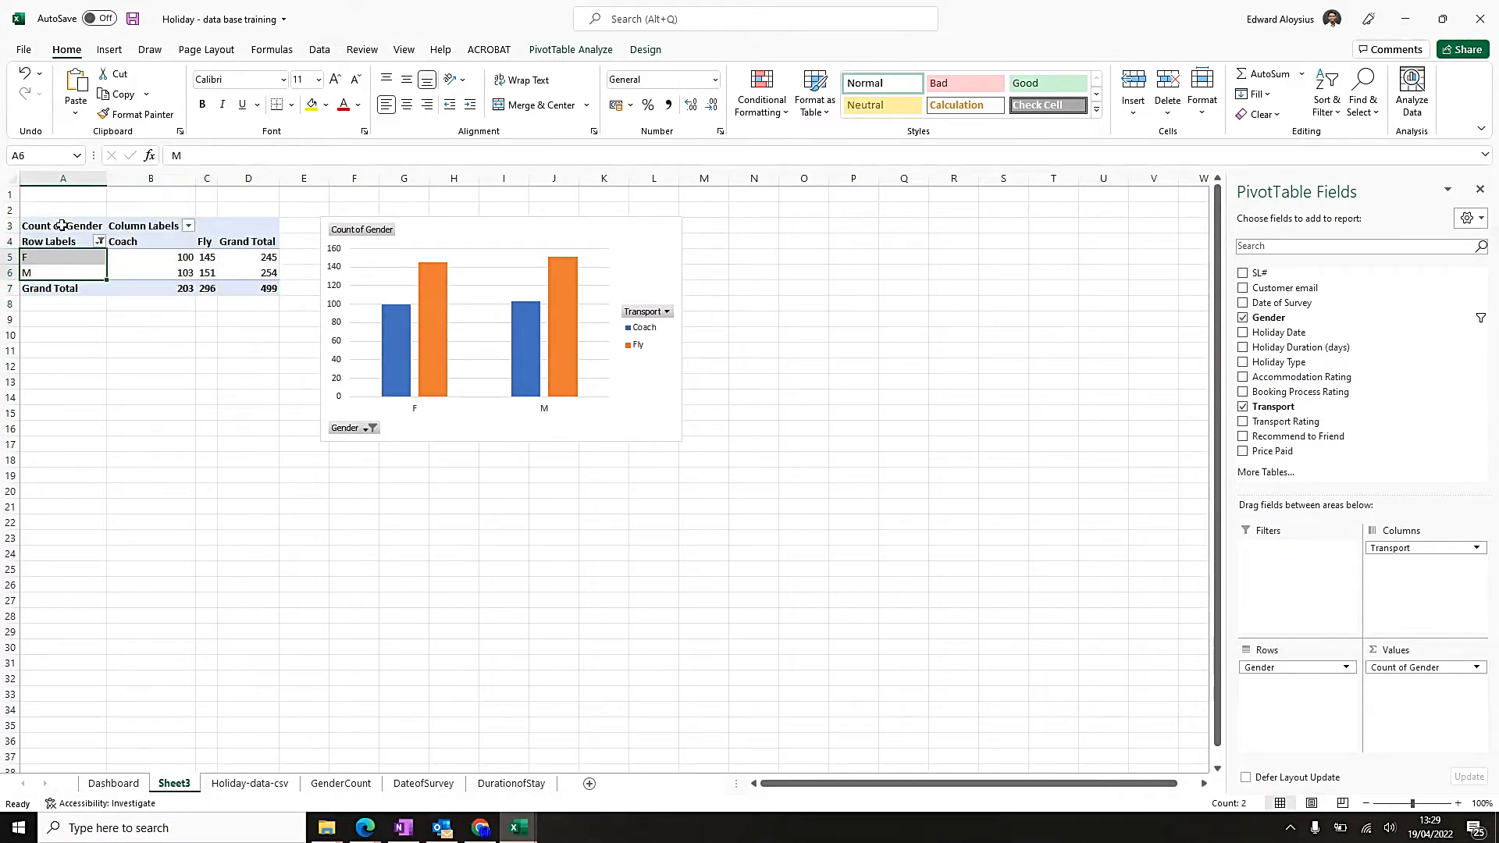
left_click_drag(62, 225, 268, 284)
left_click(407, 109)
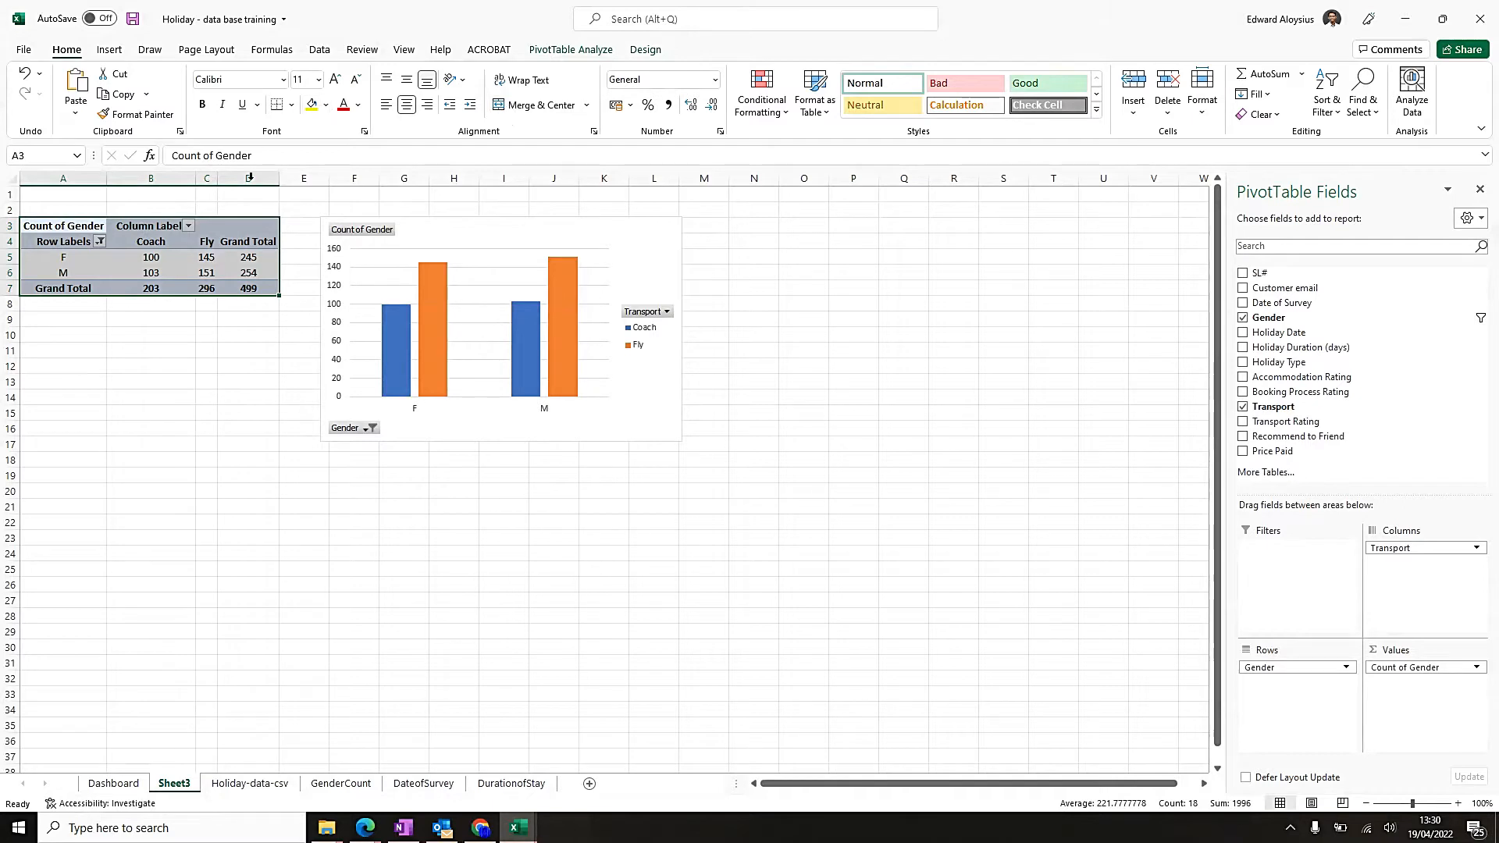
Apply borders to all cells of the pivot table and widen the Fly column.
left_click(291, 104)
left_click(322, 268)
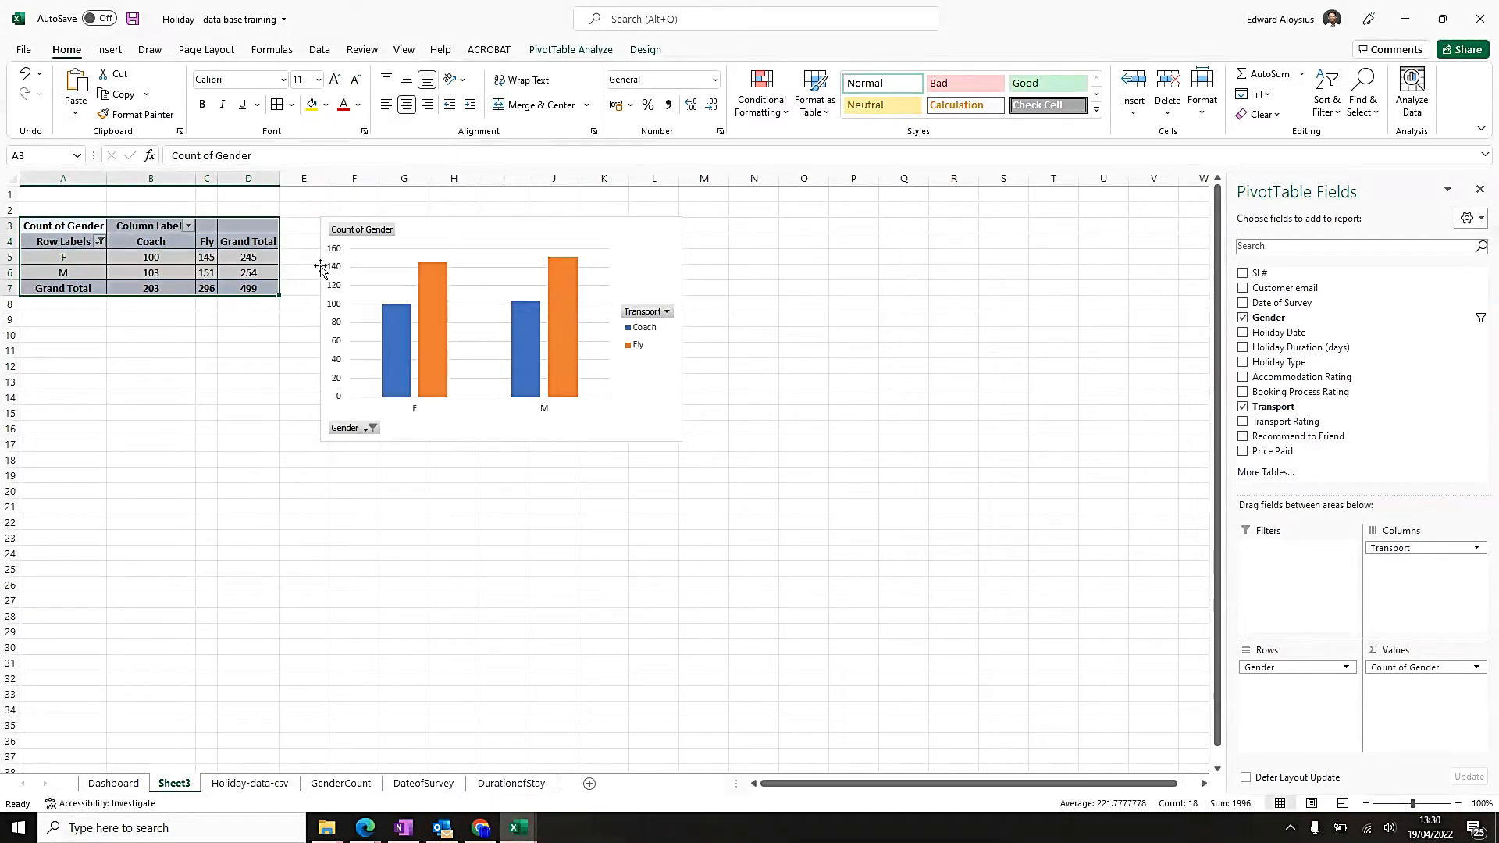
left_click(128, 259)
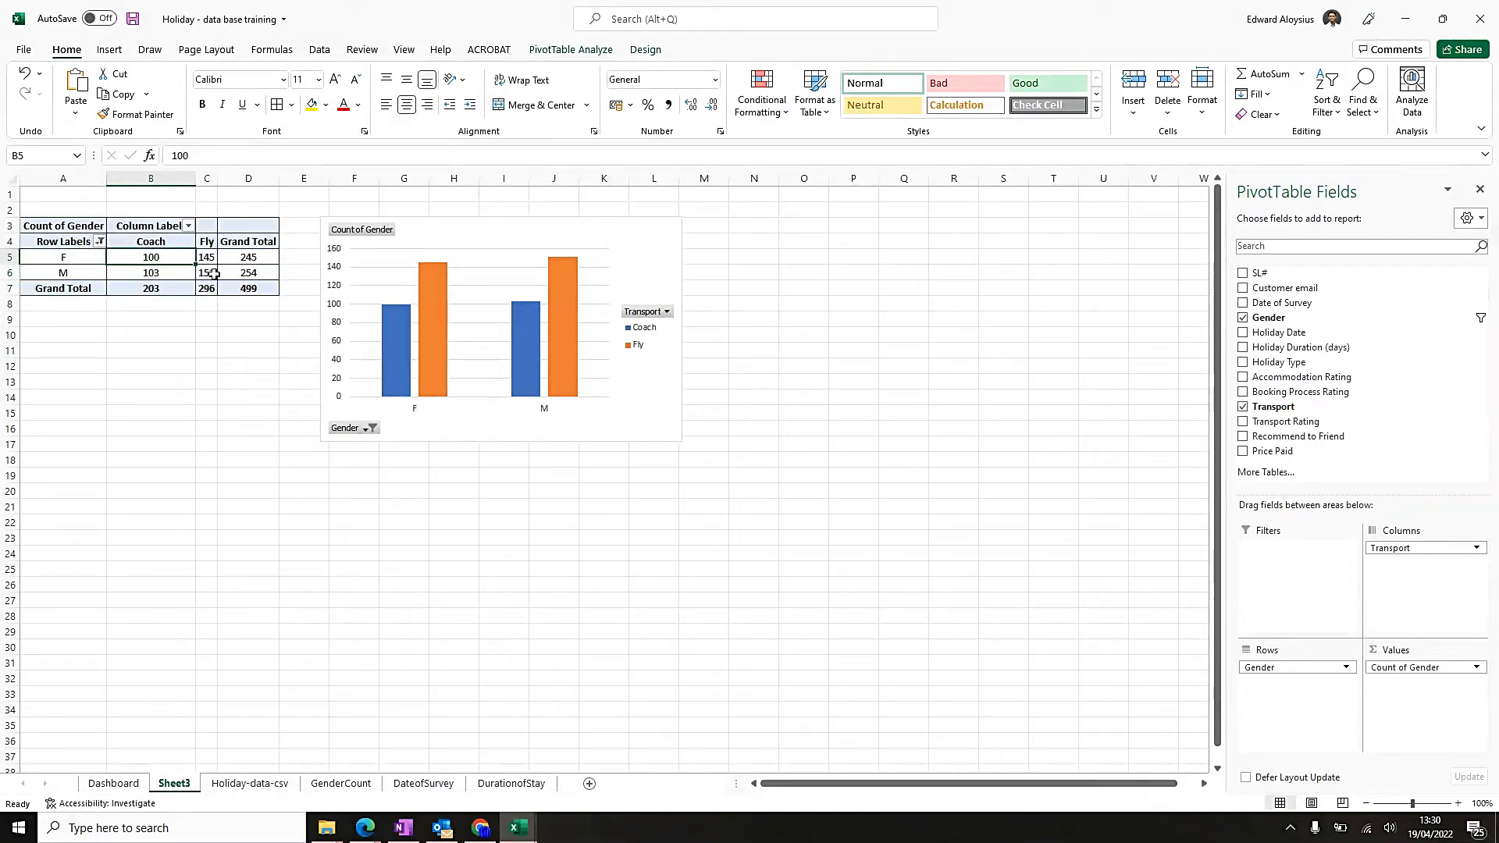
left_click_drag(213, 178, 256, 178)
Add data labels to the pivot chart's columns and position them at Inside End.
left_click(601, 231)
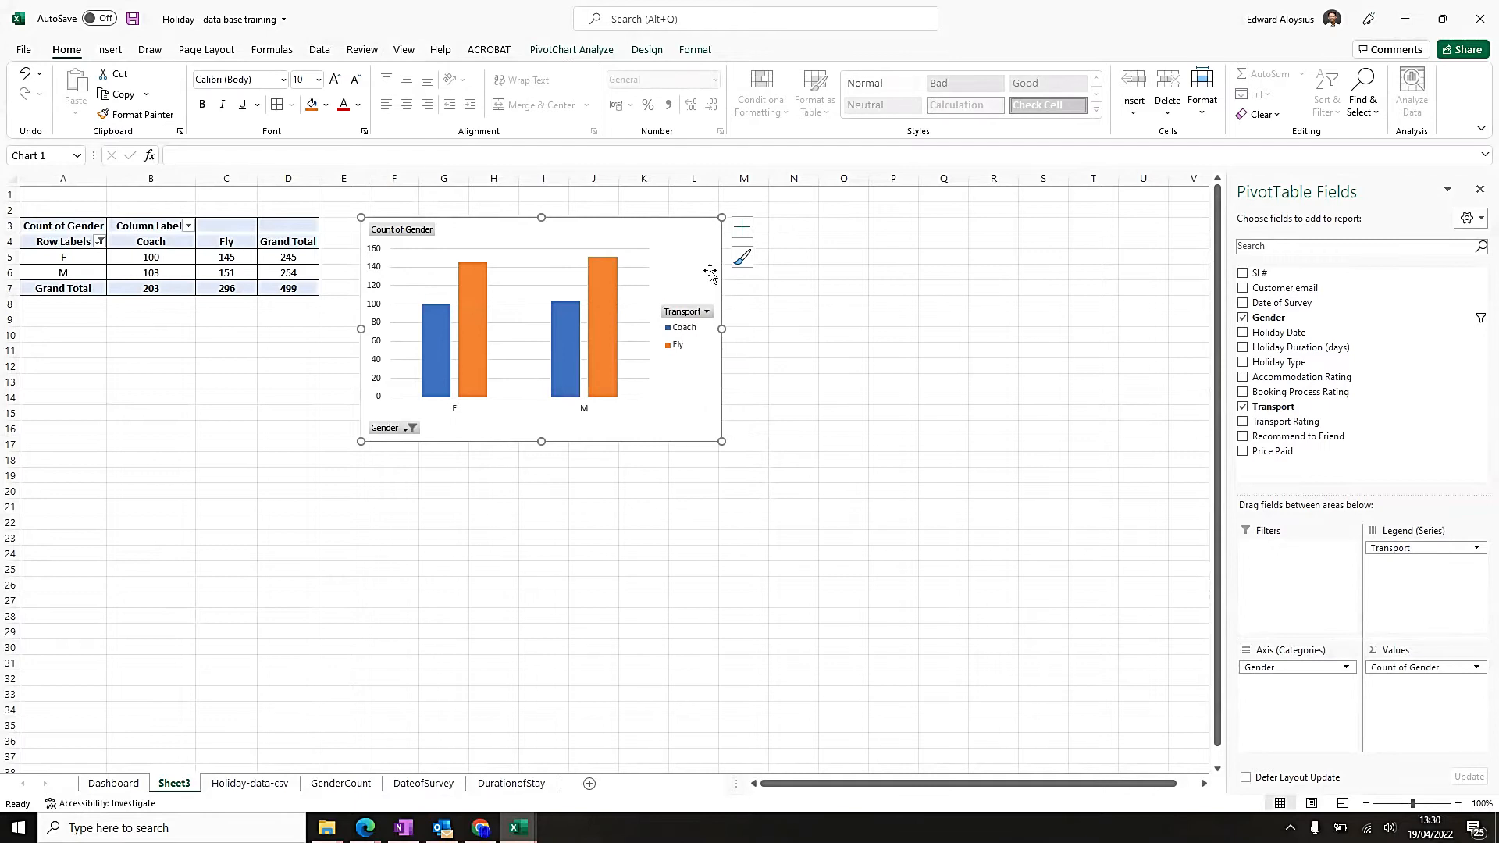
left_click(743, 231)
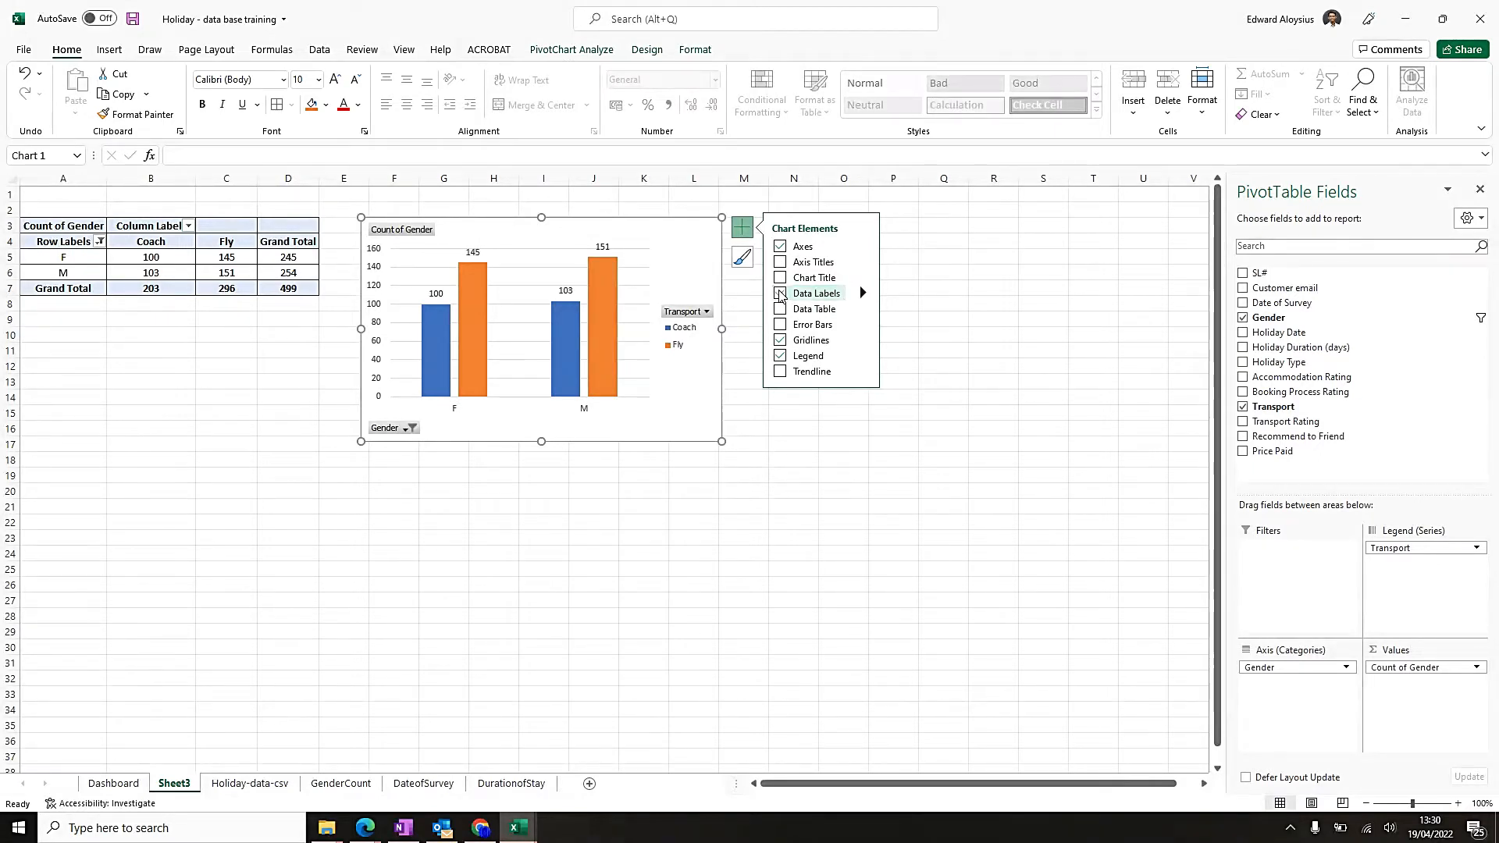
left_click(780, 294)
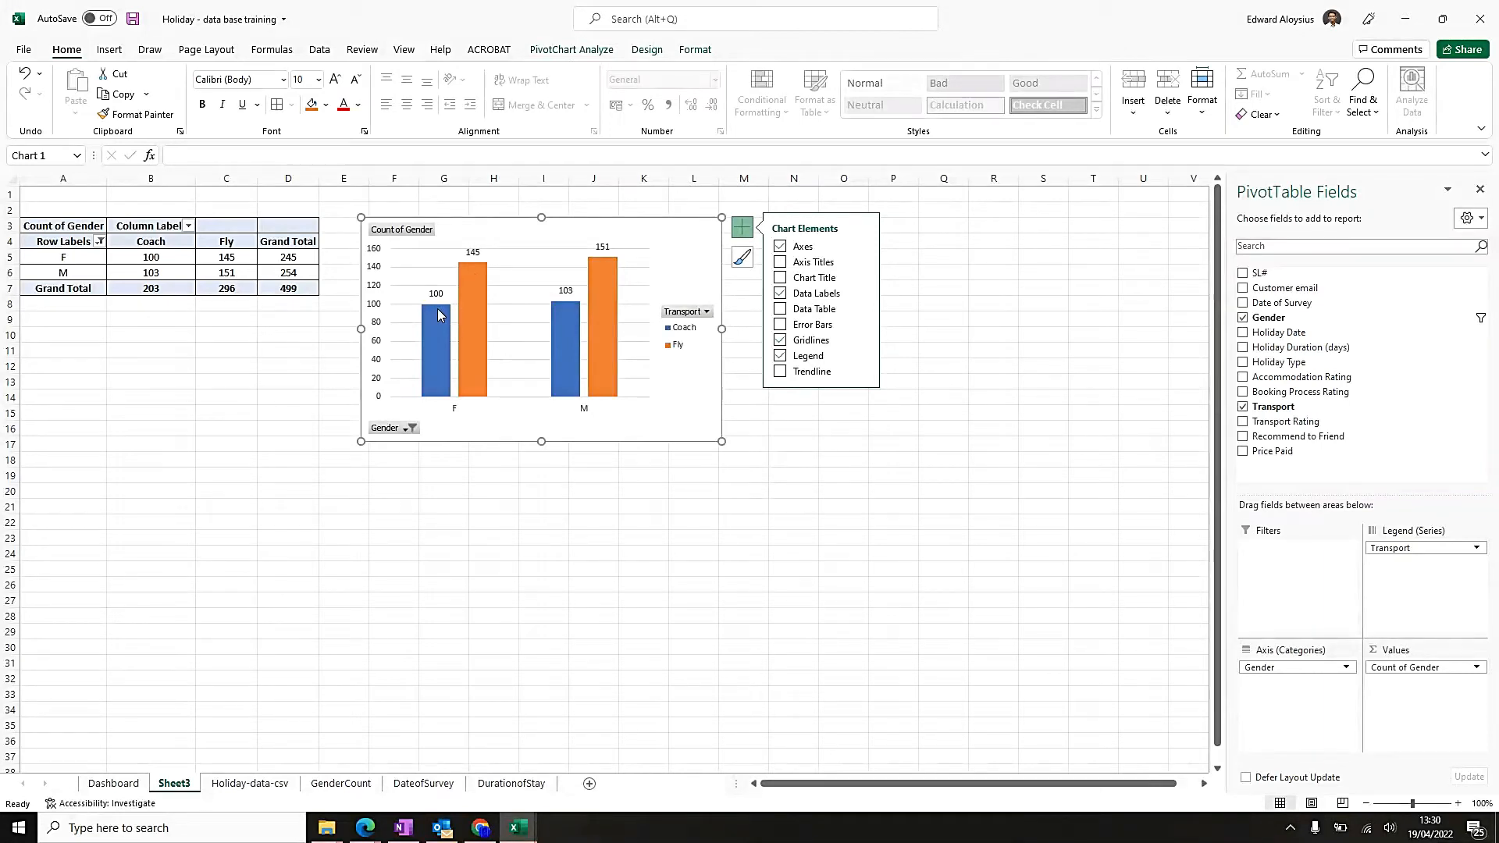
mouse_move(438, 323)
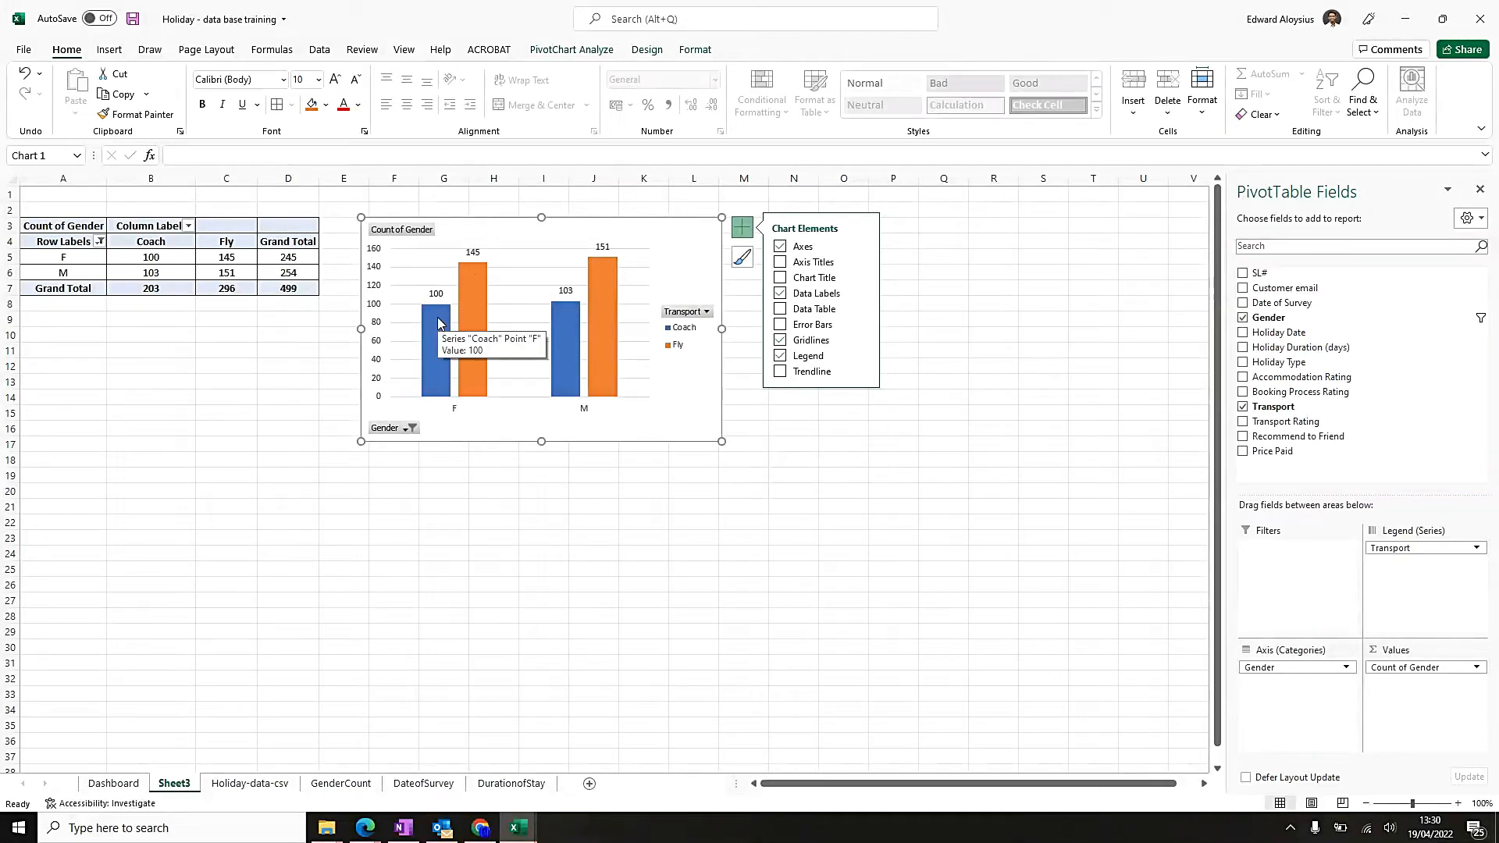
left_click(862, 295)
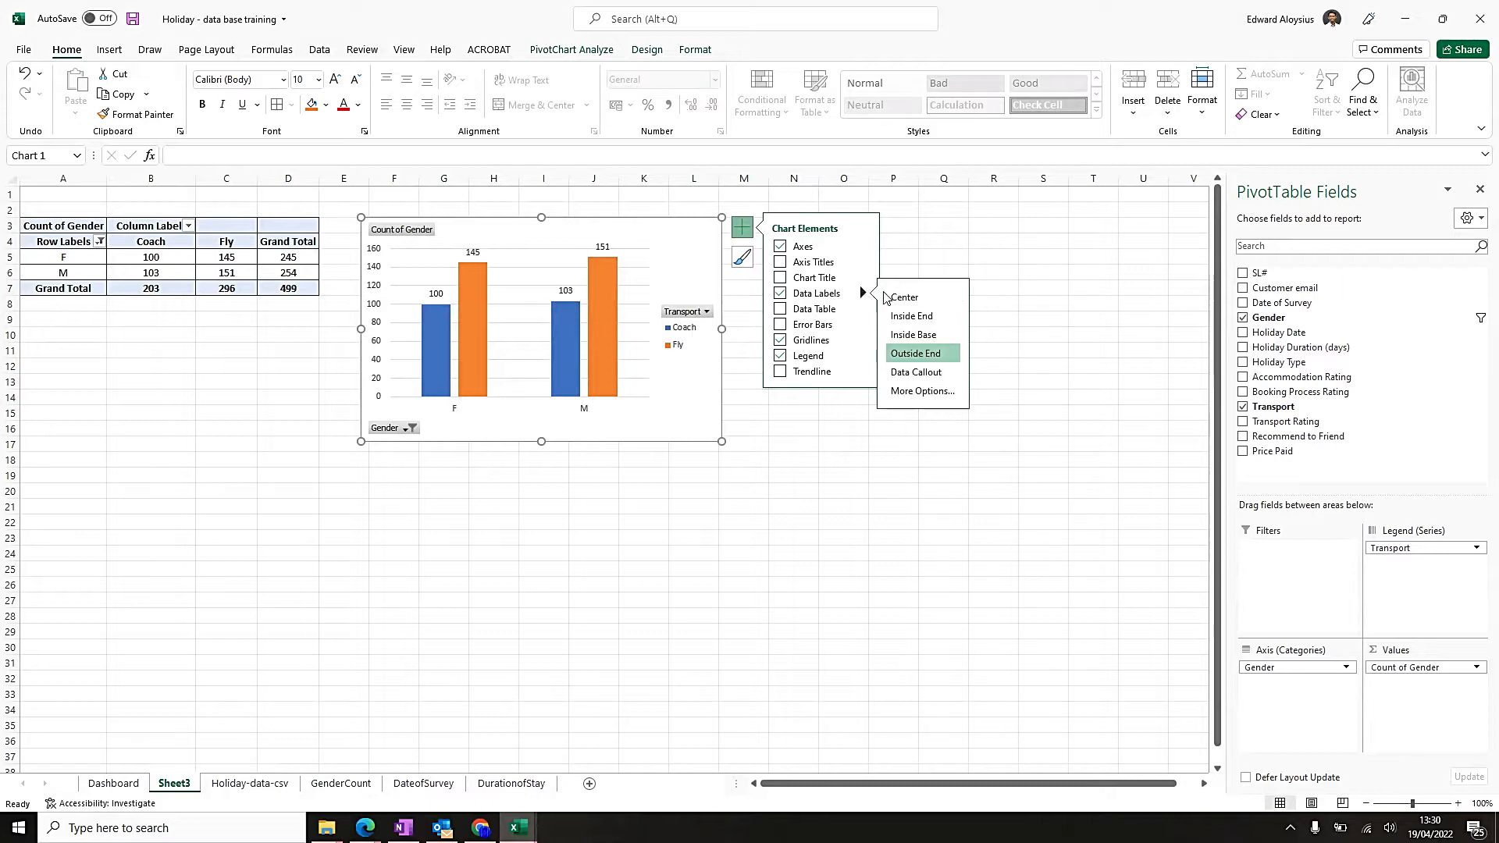
left_click(929, 320)
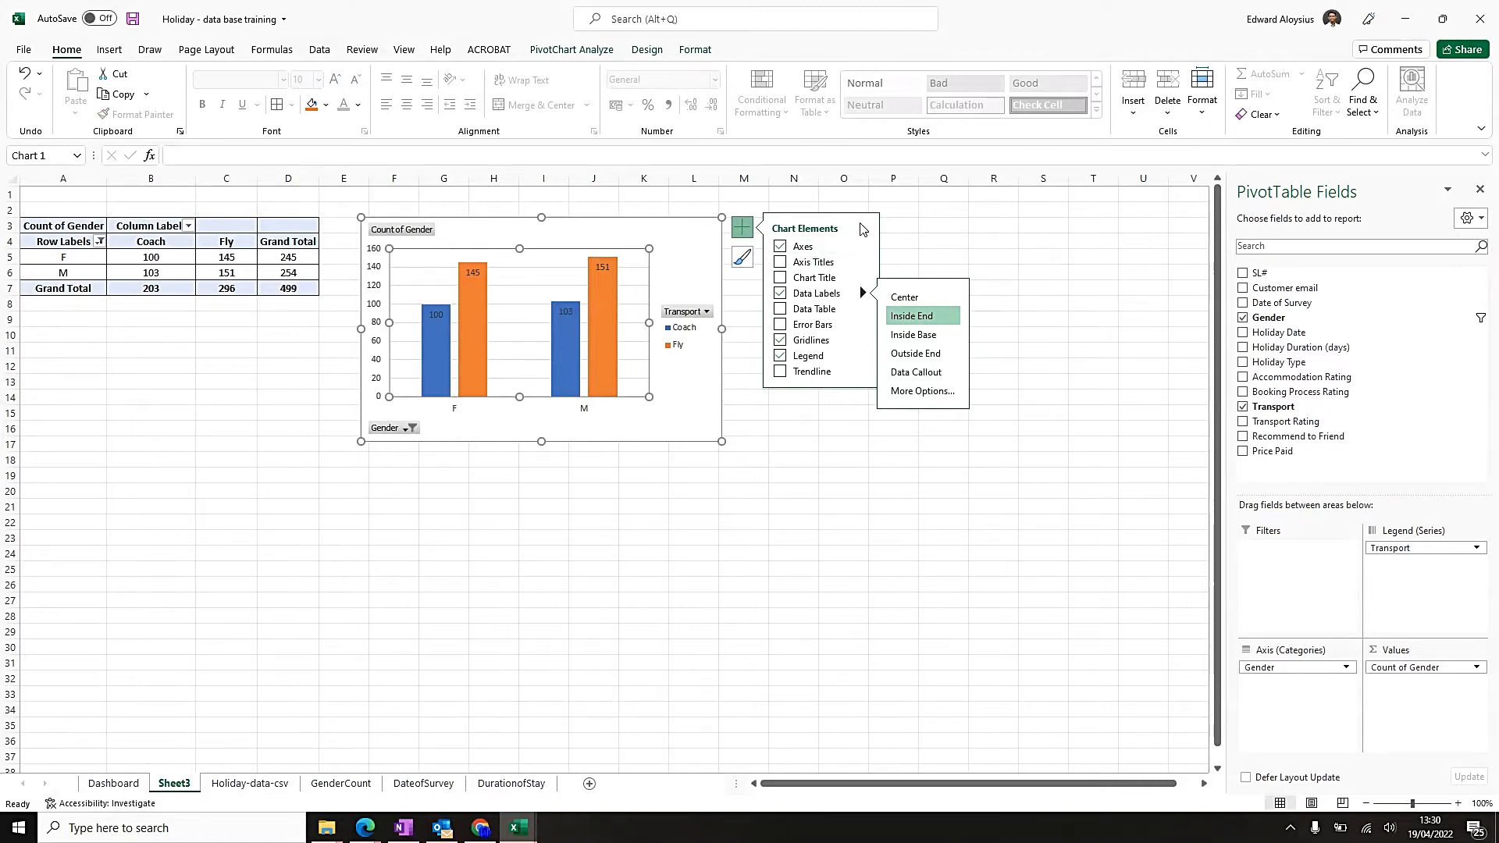
left_click(741, 228)
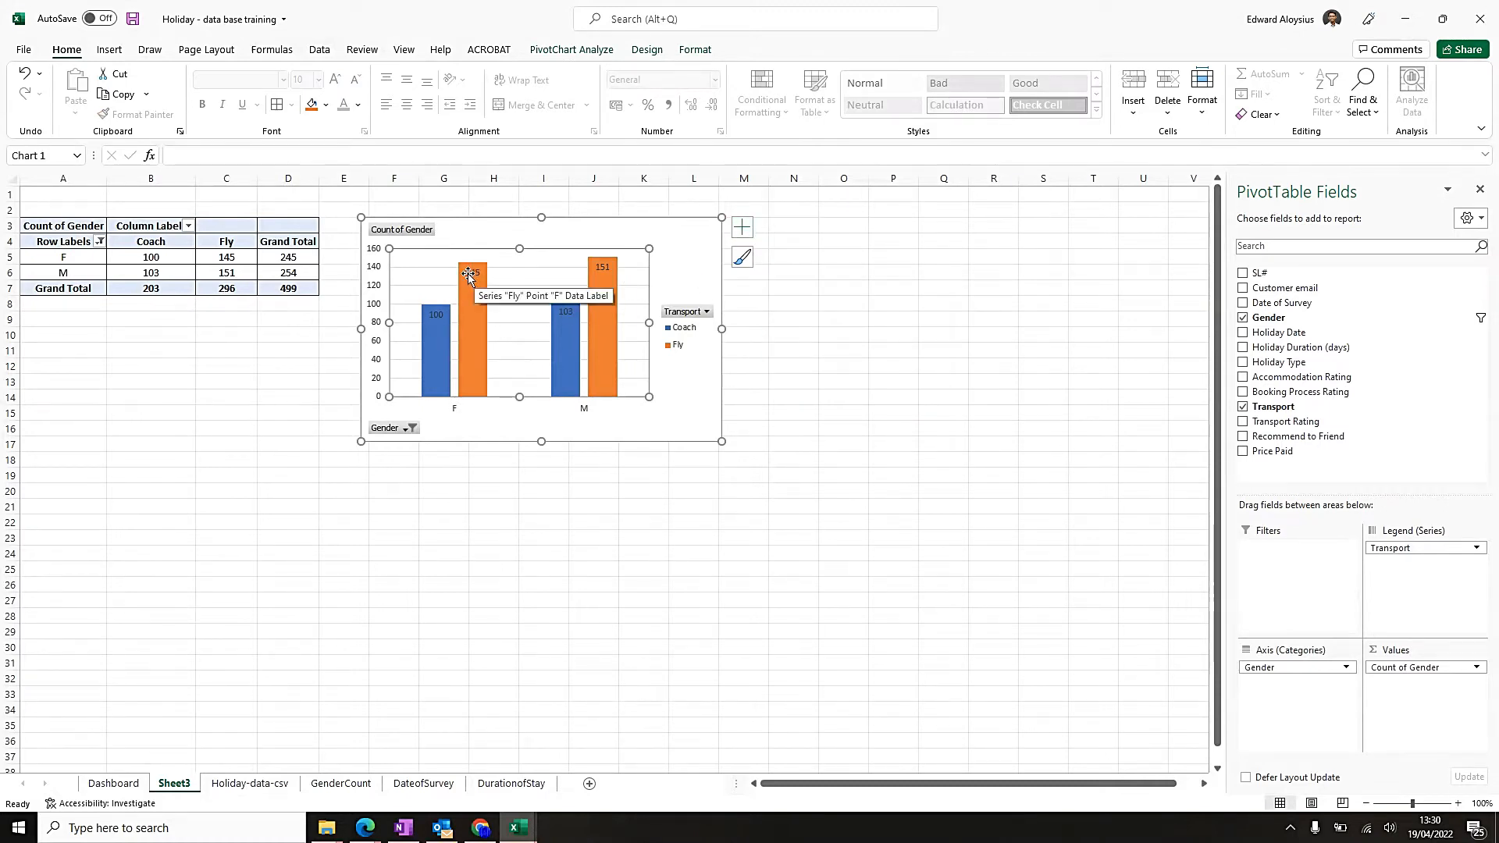
Make the Coach and Fly data labels bold and set the Coach labels' font colour to white.
left_click(442, 315)
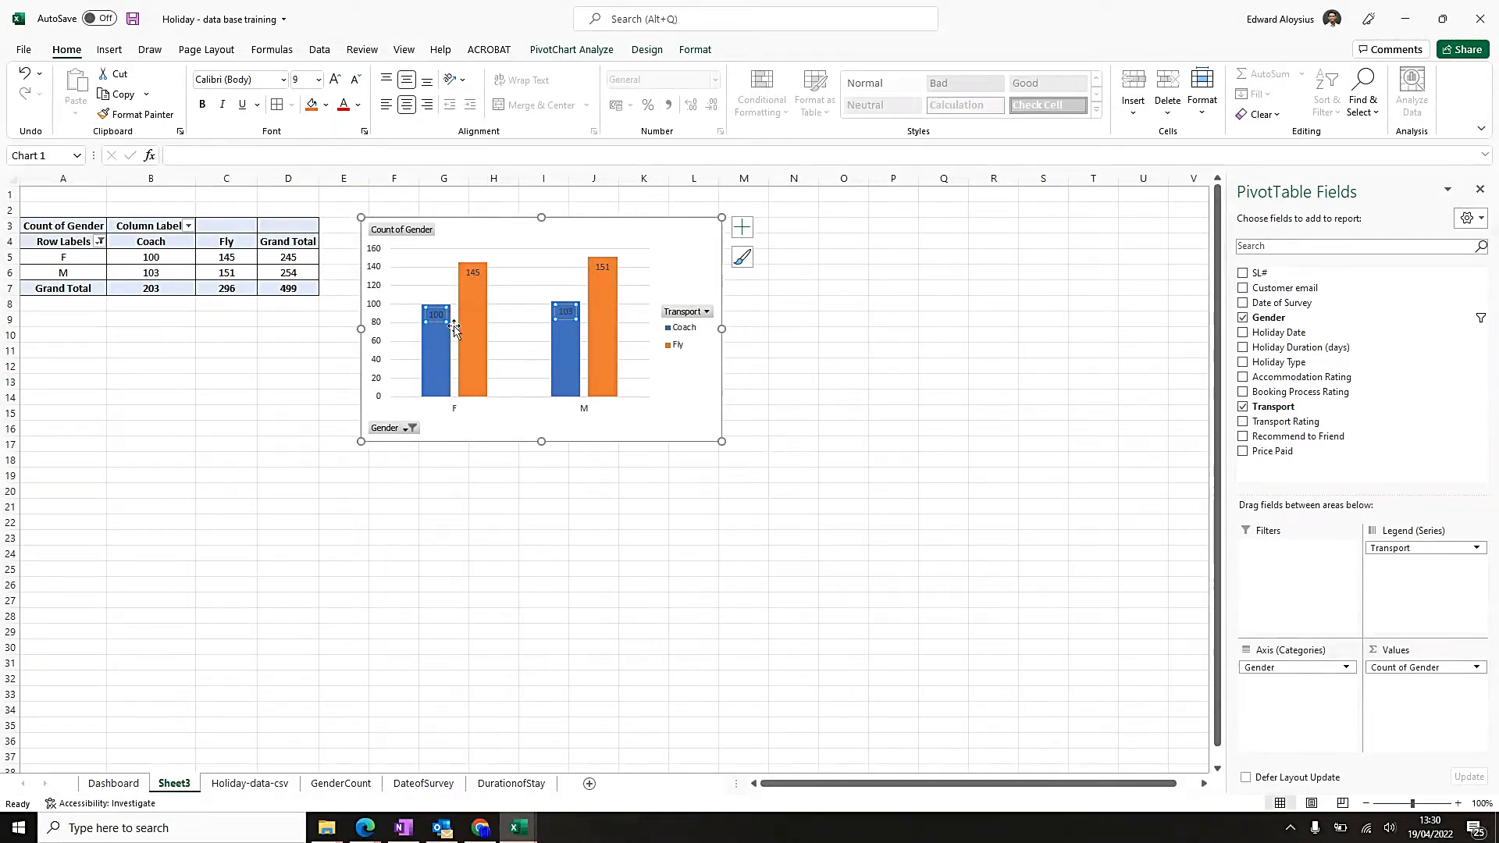
left_click(204, 107)
left_click(477, 274)
left_click(204, 107)
left_click(436, 314)
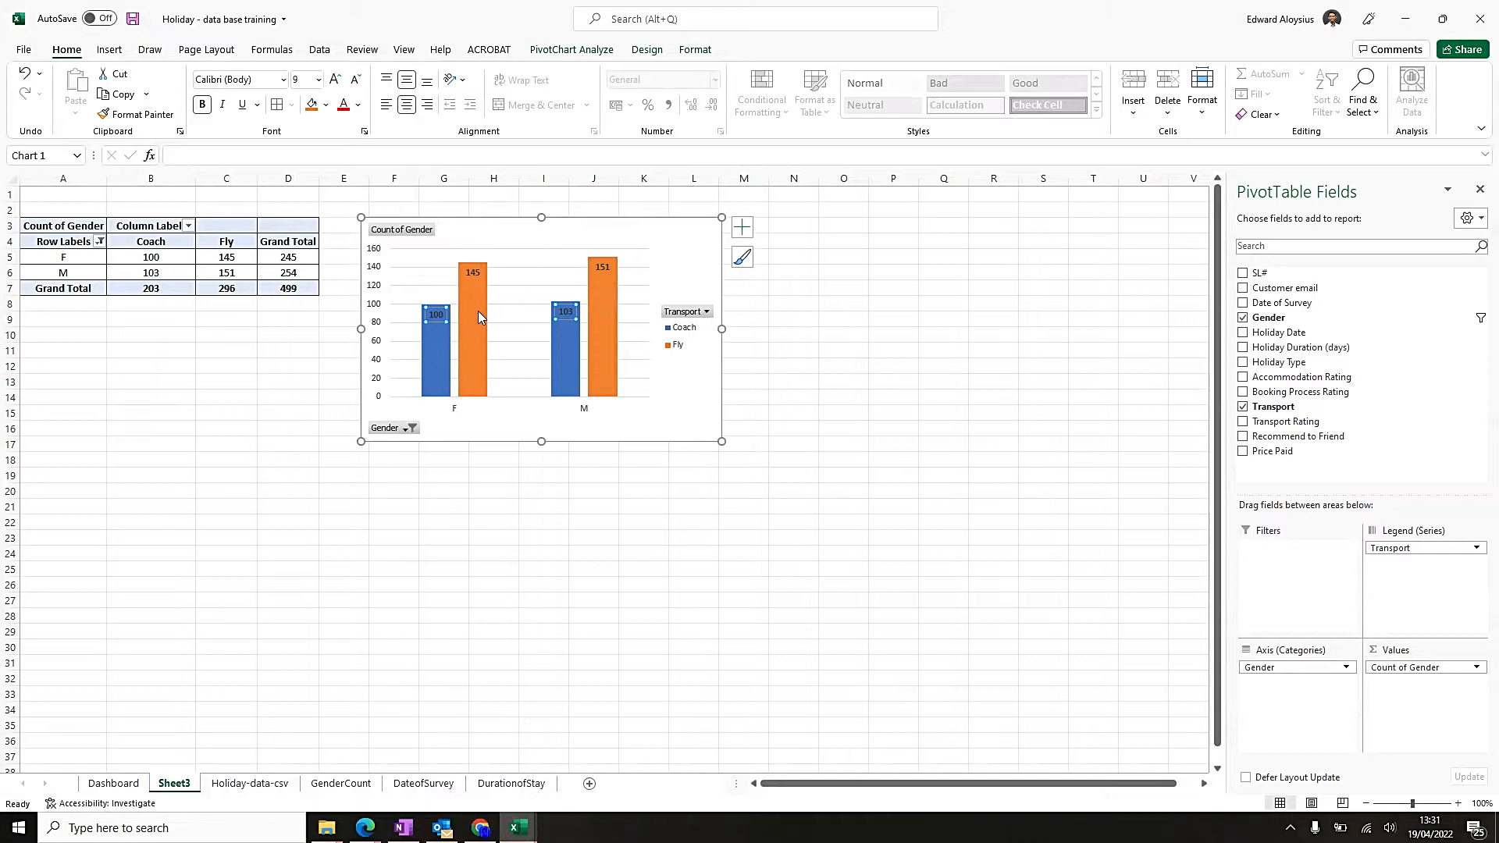
left_click(357, 104)
left_click(342, 170)
left_click(527, 254)
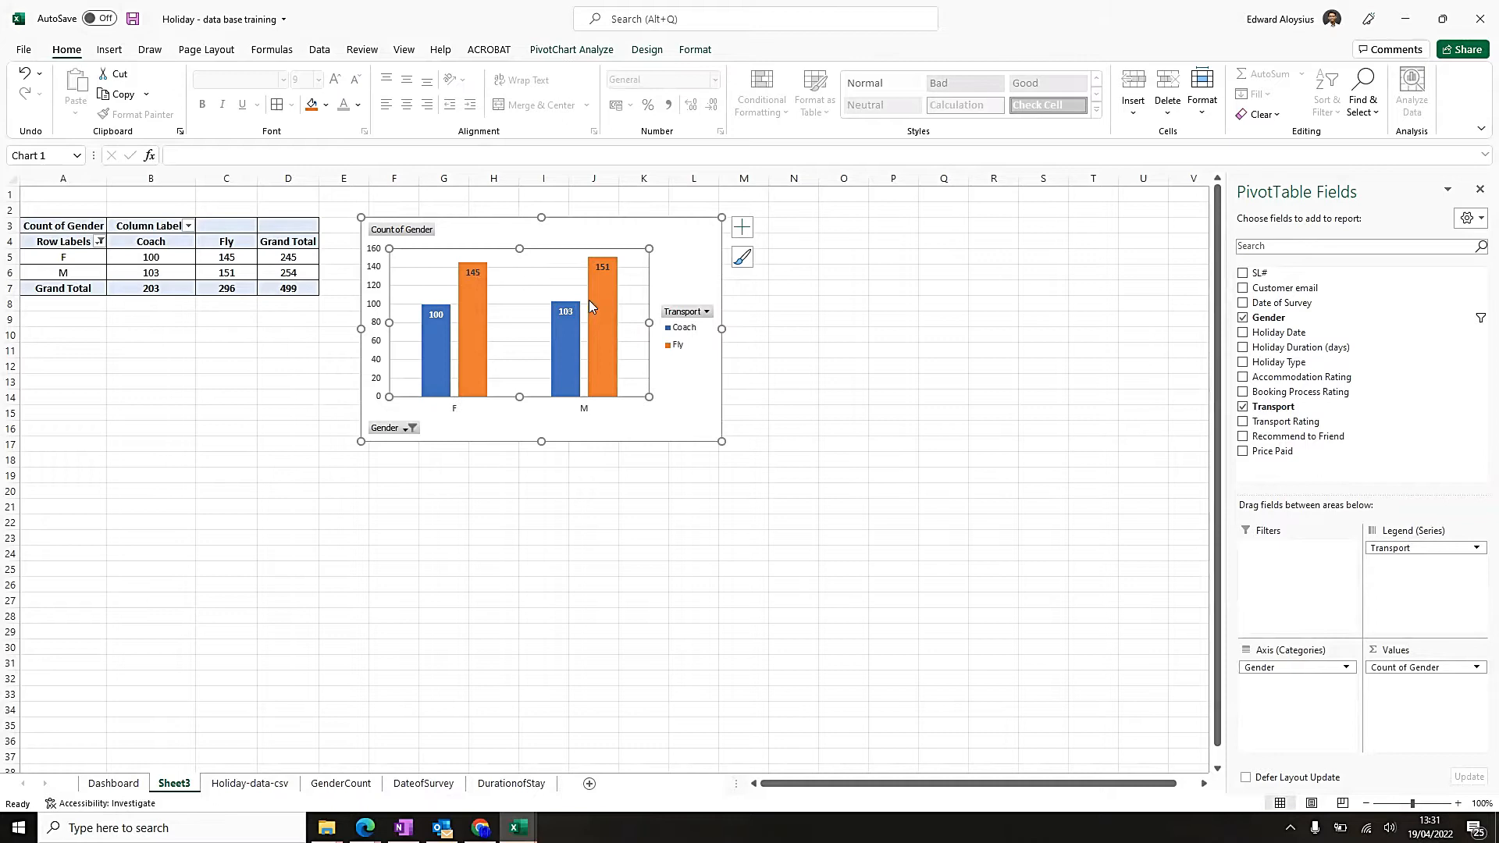
Add a chart title to the pivot chart.
left_click(693, 251)
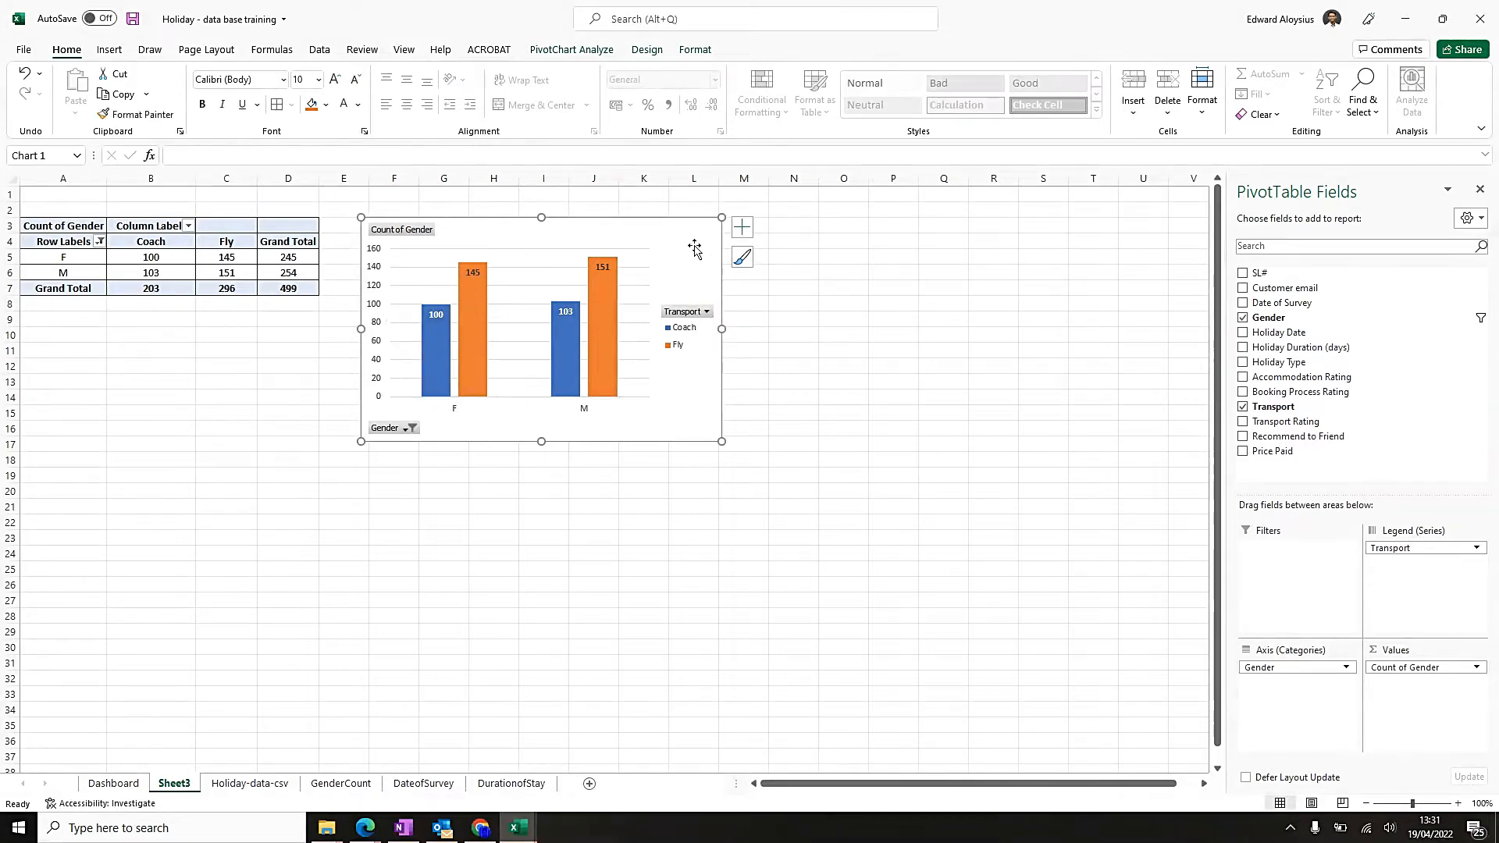
left_click(761, 228)
left_click(699, 233)
left_click(742, 228)
left_click(807, 277)
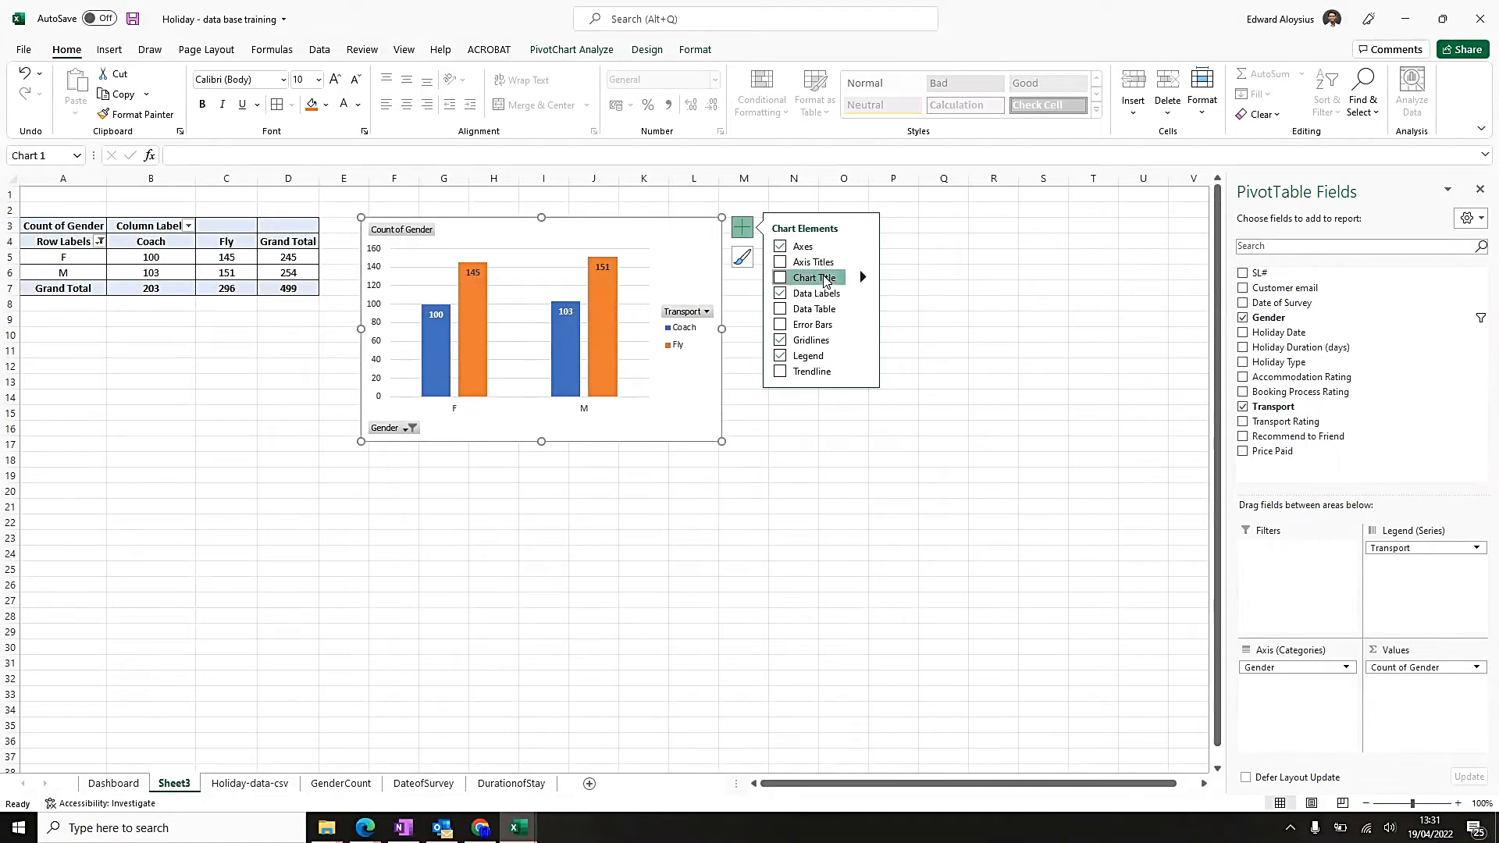
Change the chart title to "Type of Transport Selected" and move it up to the chart's upper edge.
left_click(527, 257)
left_click(526, 255)
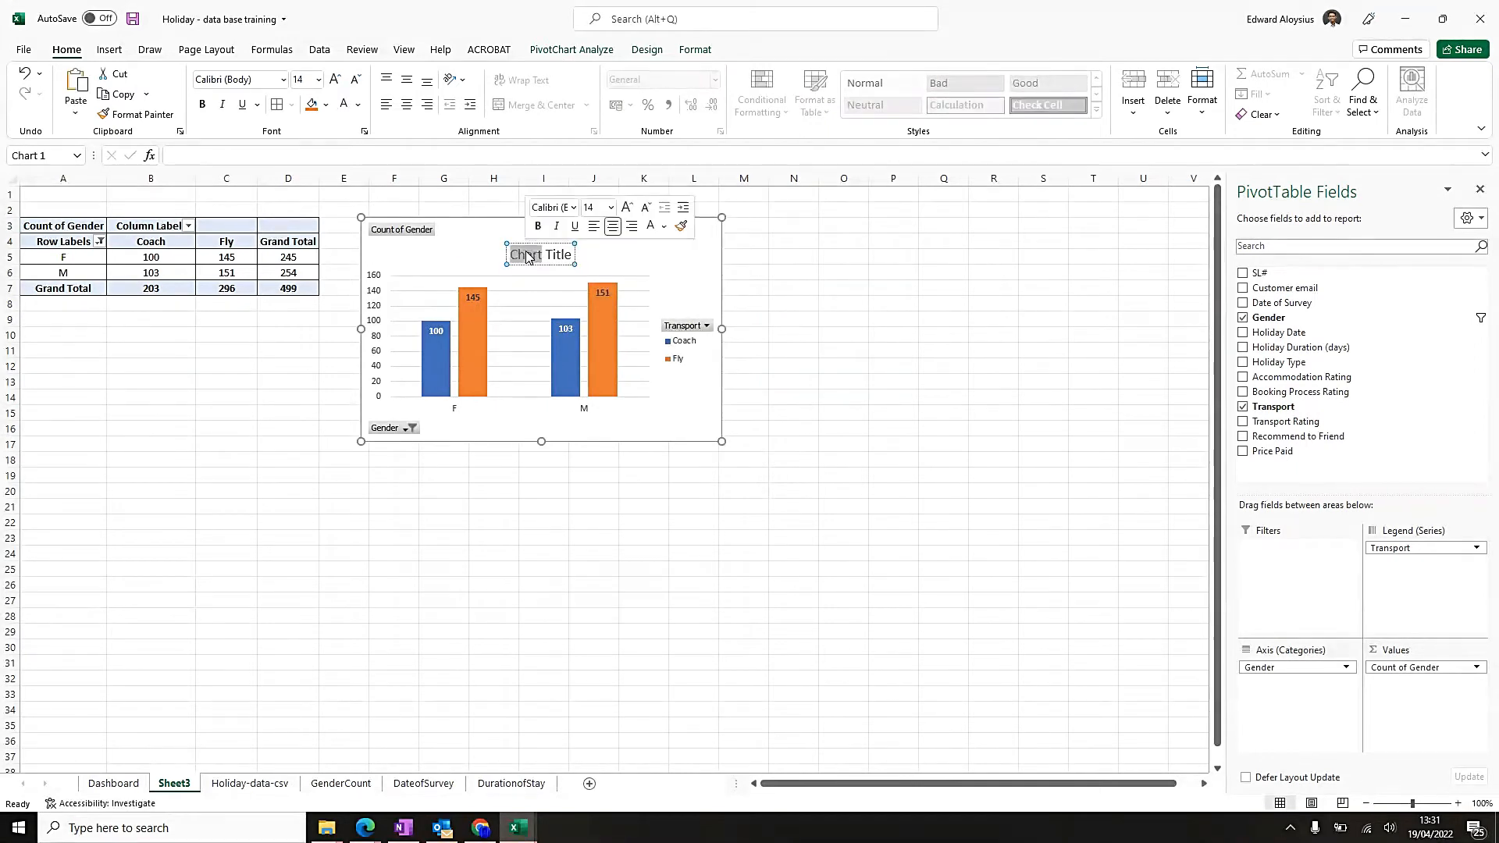
triple_click(554, 253)
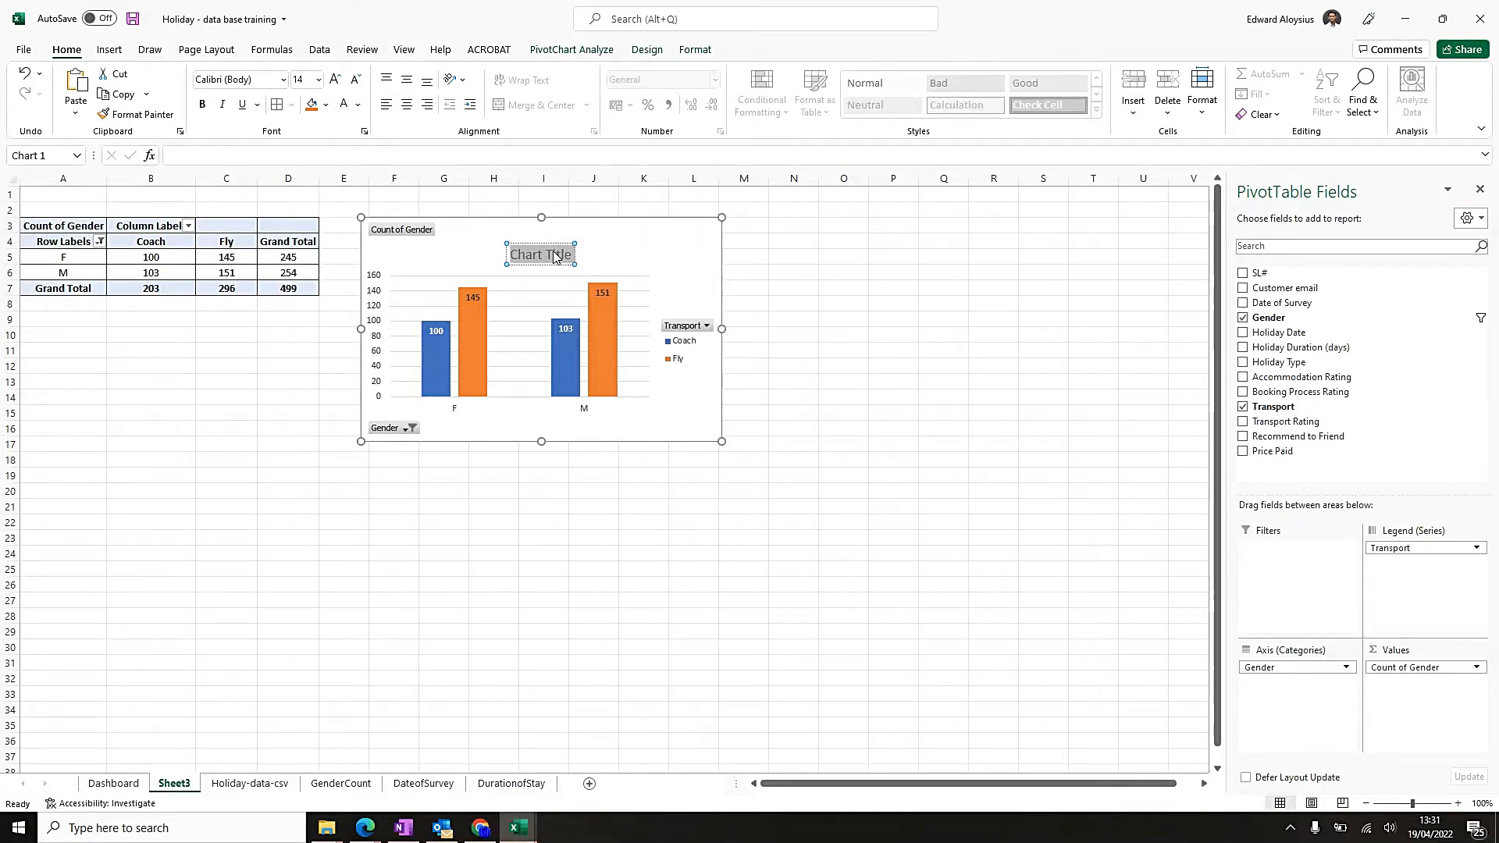
type("Typ")
type("e o")
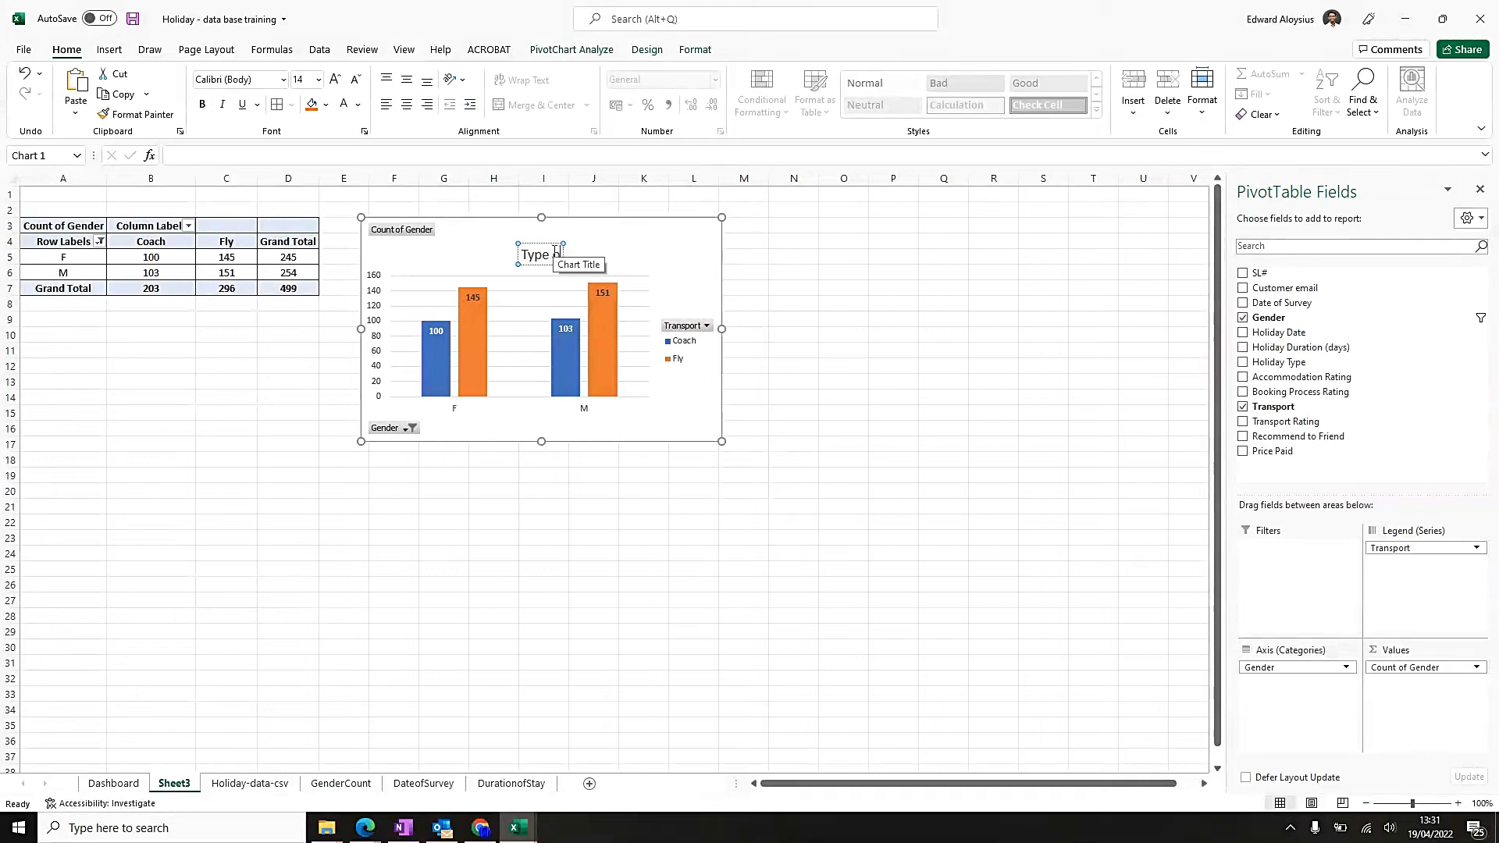
type("f Transport Selected")
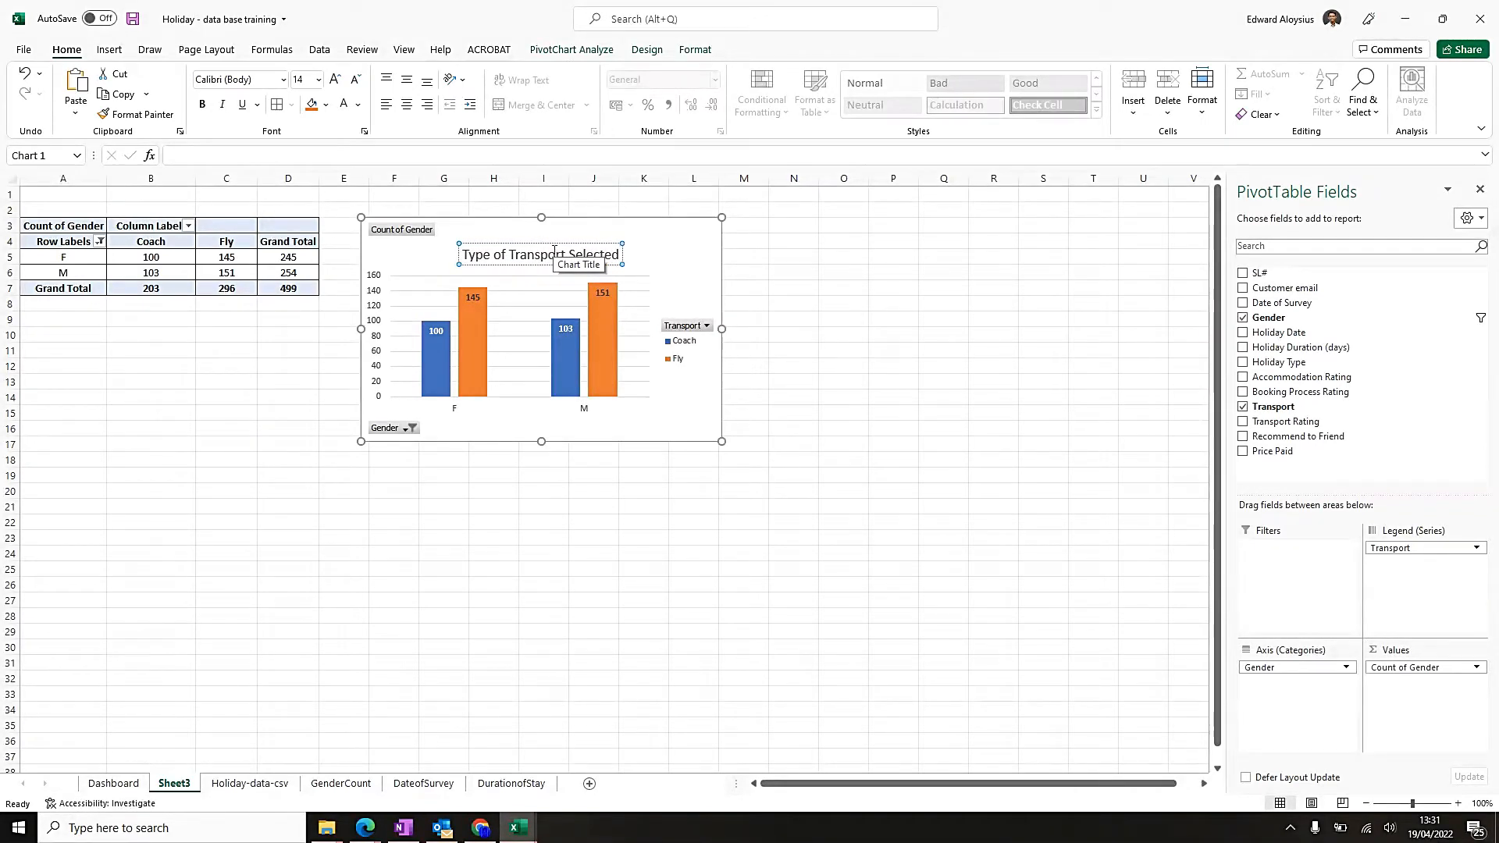
left_click_drag(577, 243, 578, 224)
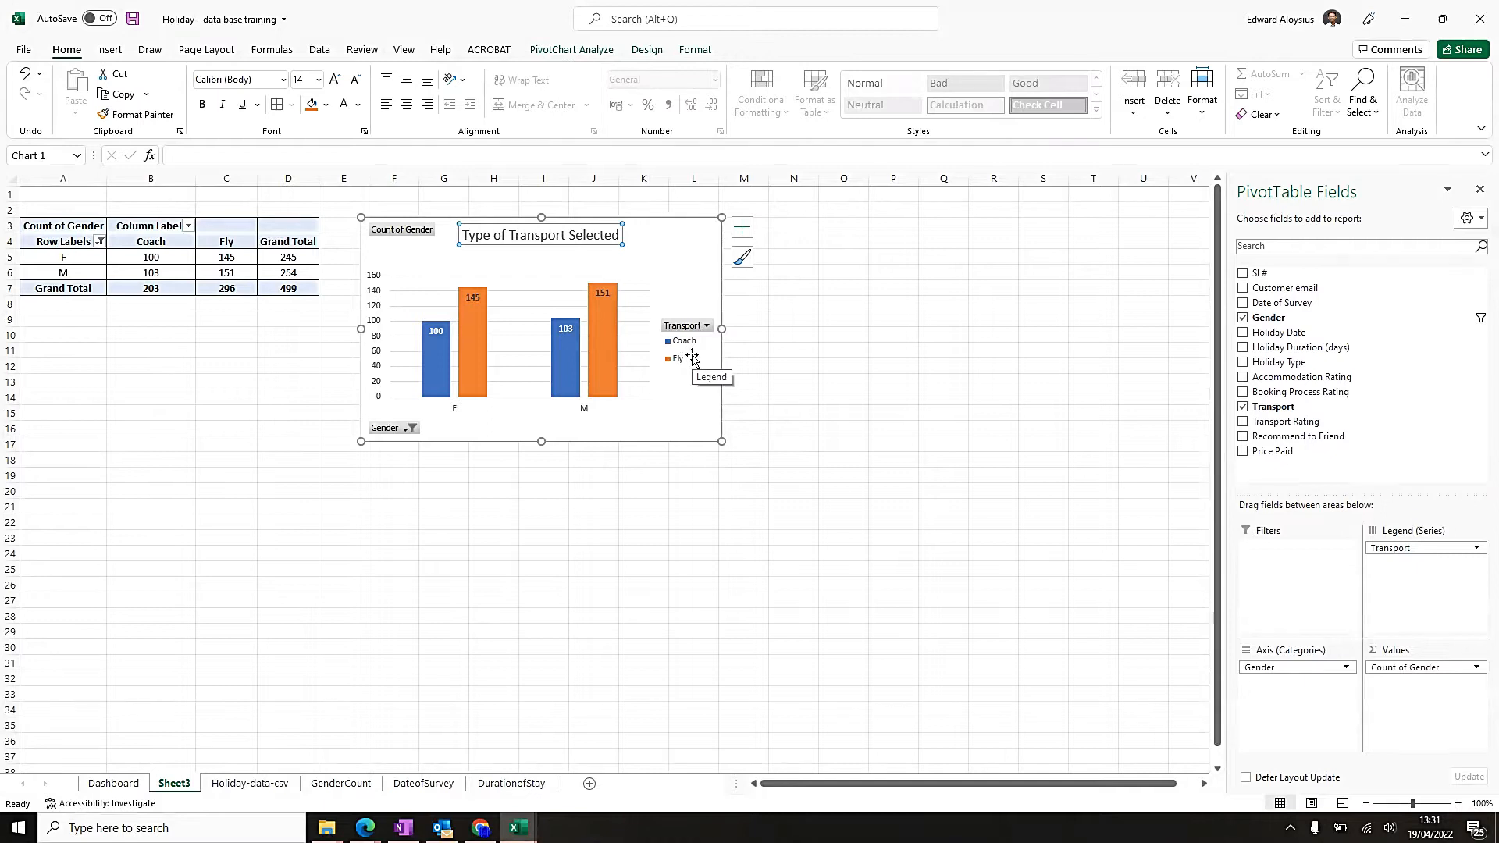
left_click_drag(69, 256, 64, 273)
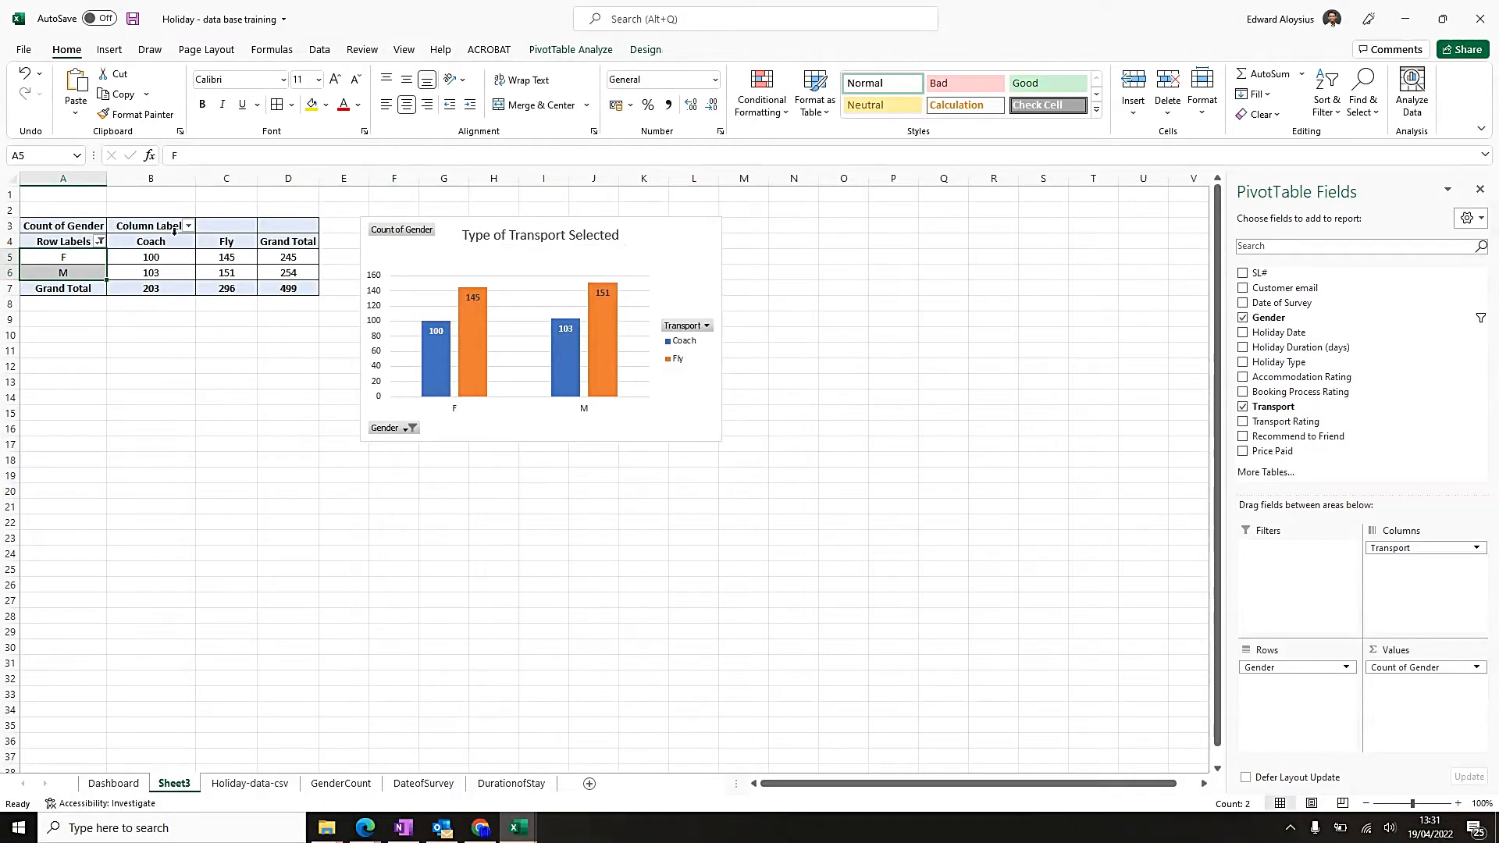
double_click(74, 260)
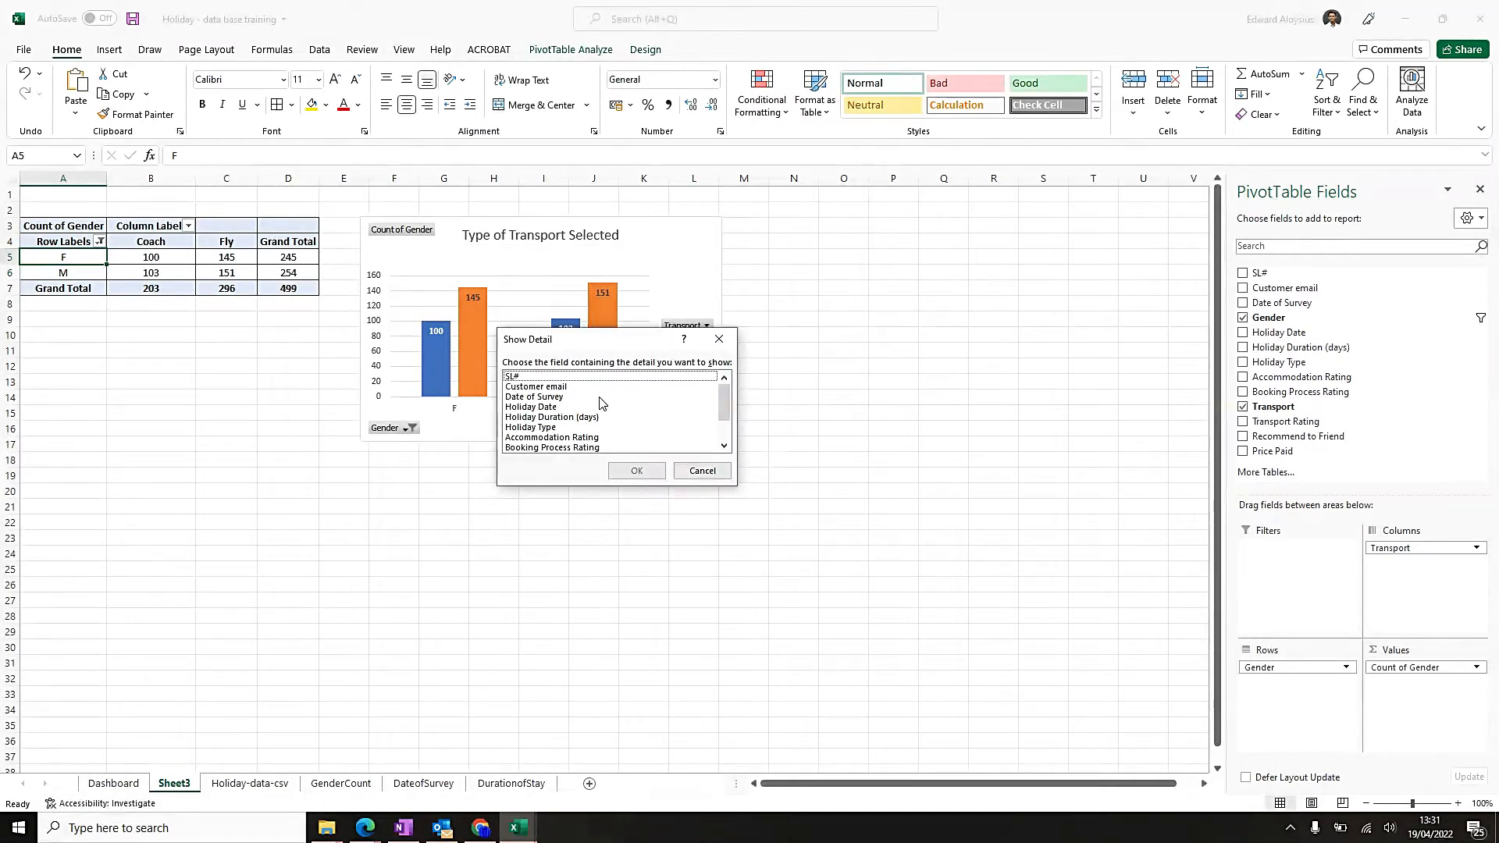
left_click(702, 470)
double_click(78, 257)
key("Escape")
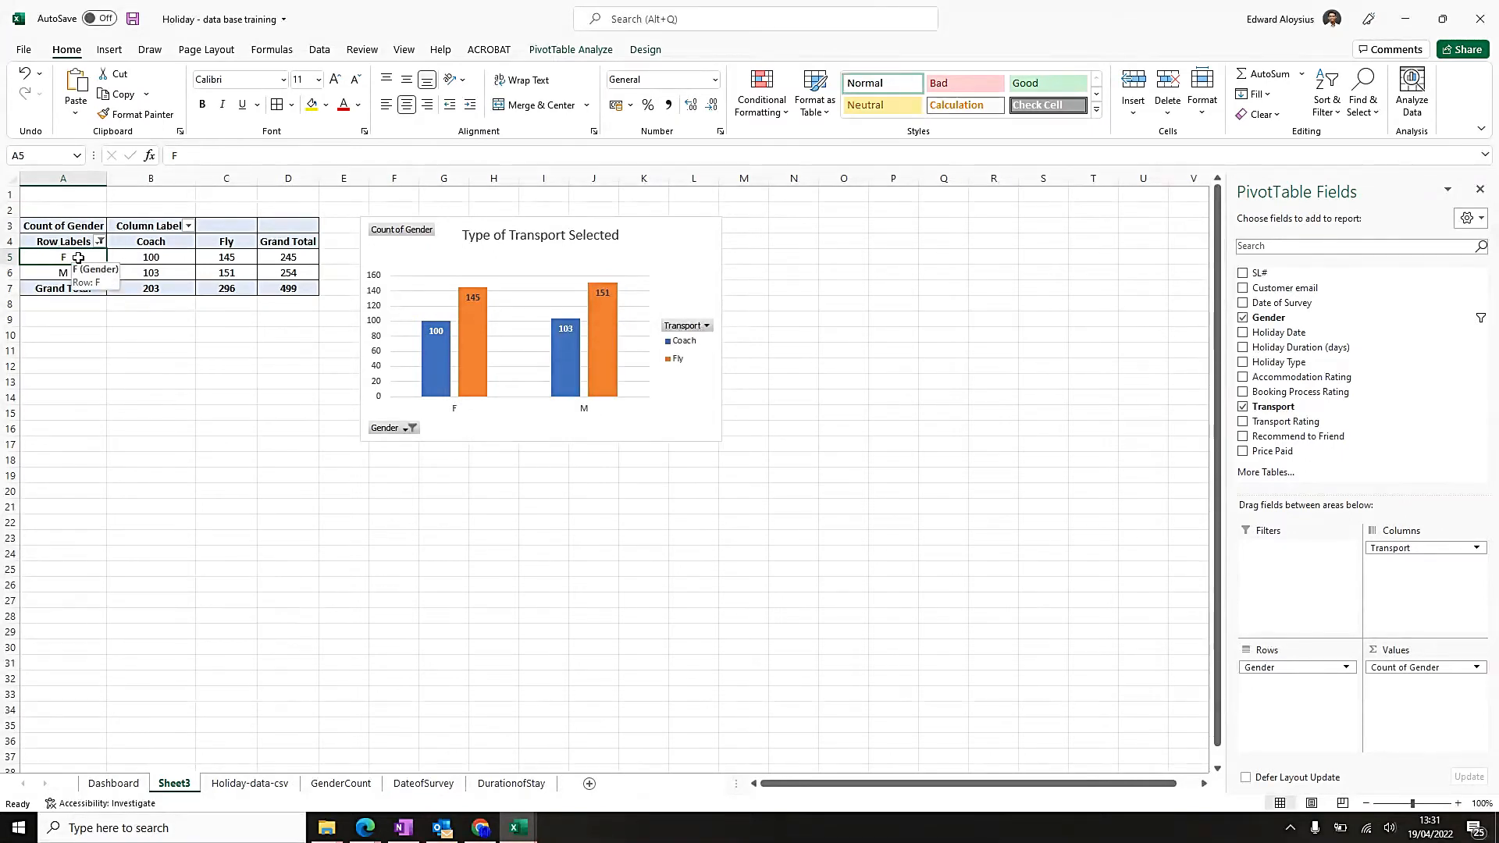
Rename the pivot table's row labels F and M to Female and Male.
key("F2")
type("emale")
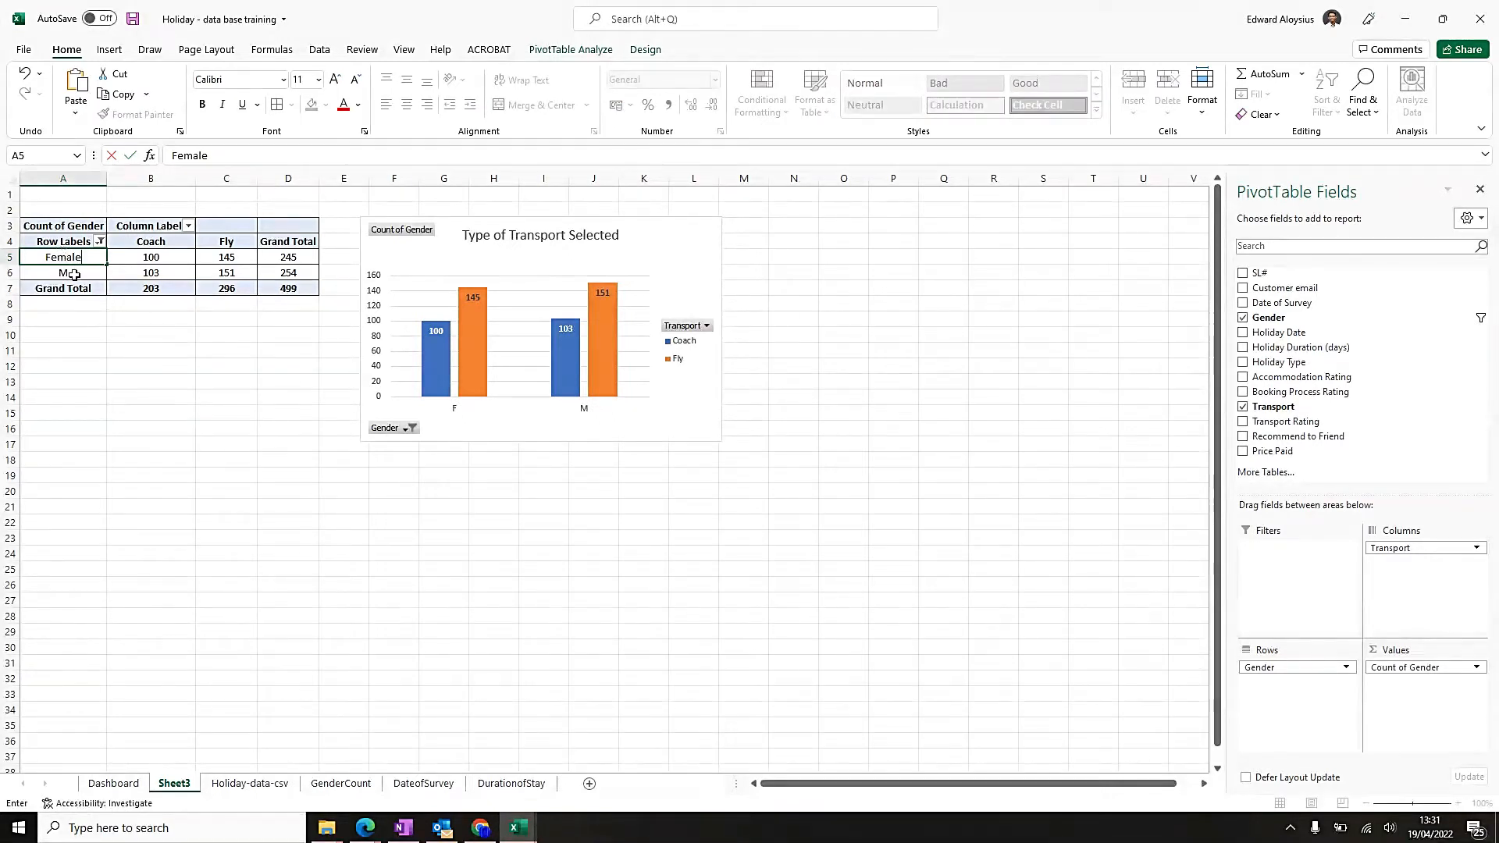
key("Return")
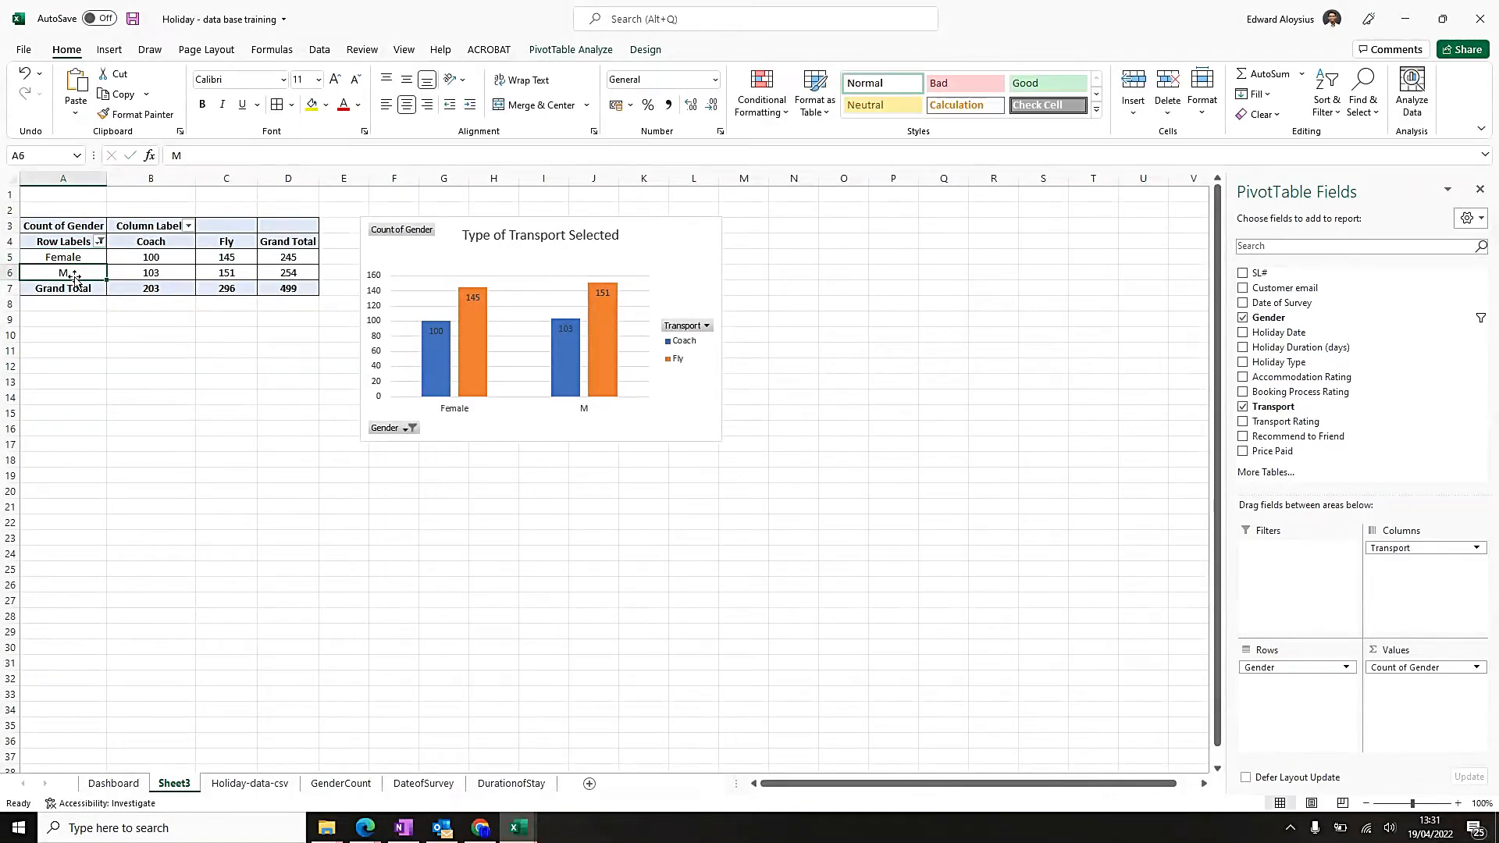
type("Male")
key("Tab")
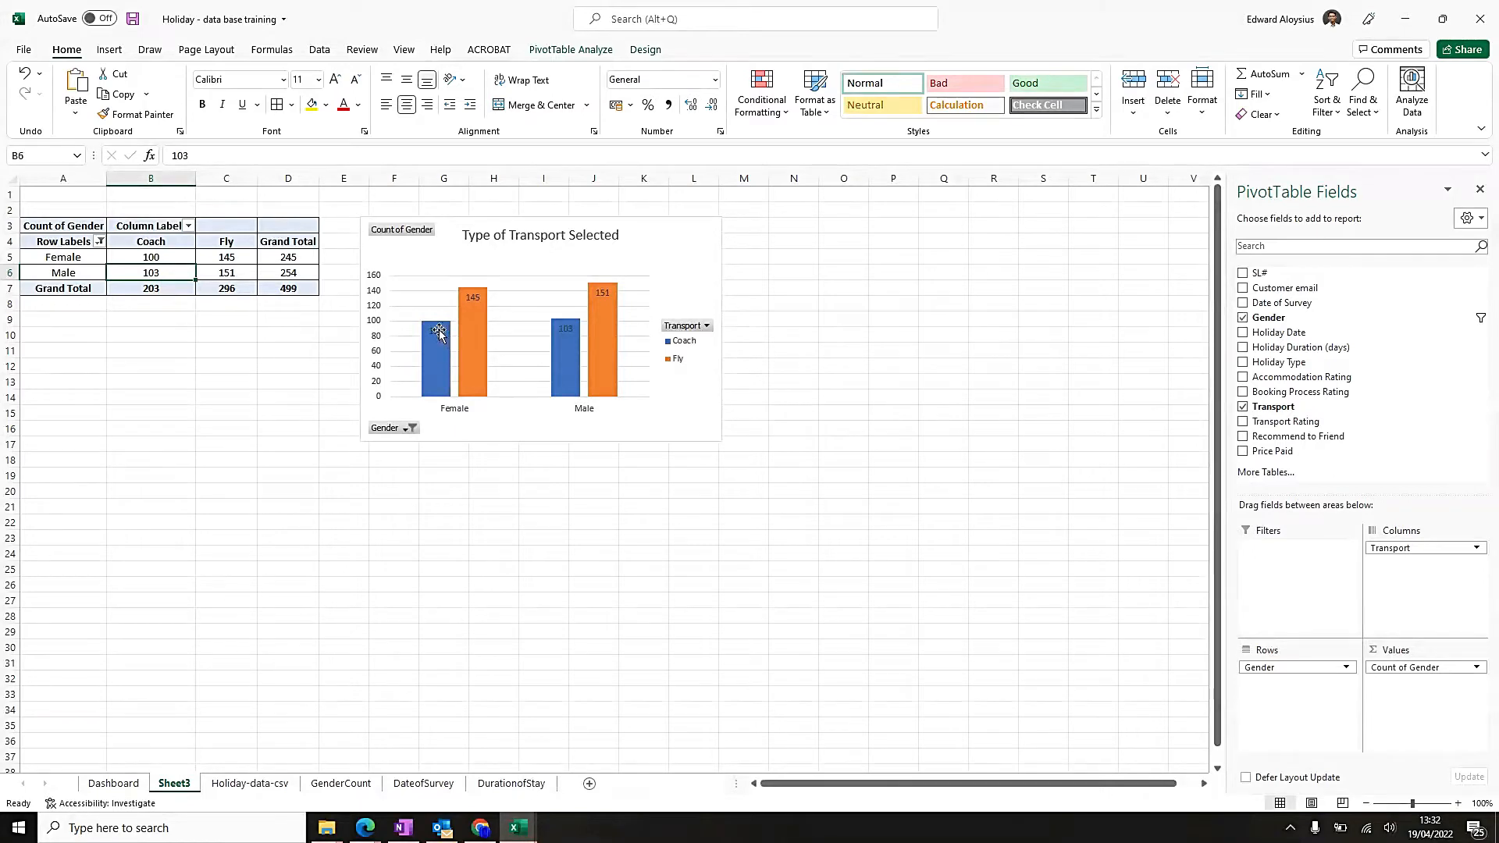
Examine the Coach and Fly columns for each gender in the pivot chart.
mouse_move(436, 340)
mouse_move(471, 321)
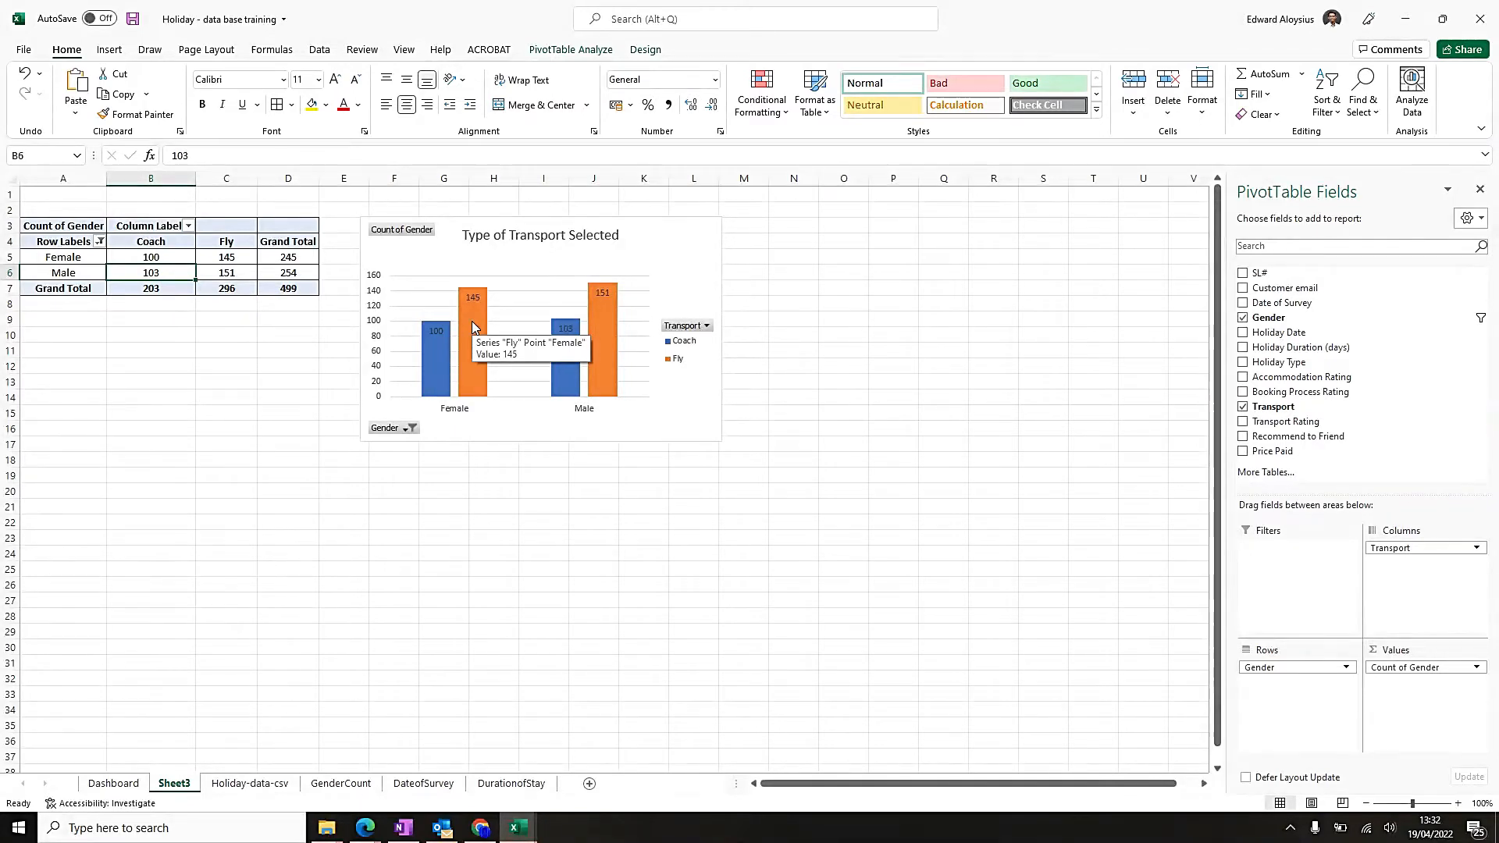
left_click(563, 345)
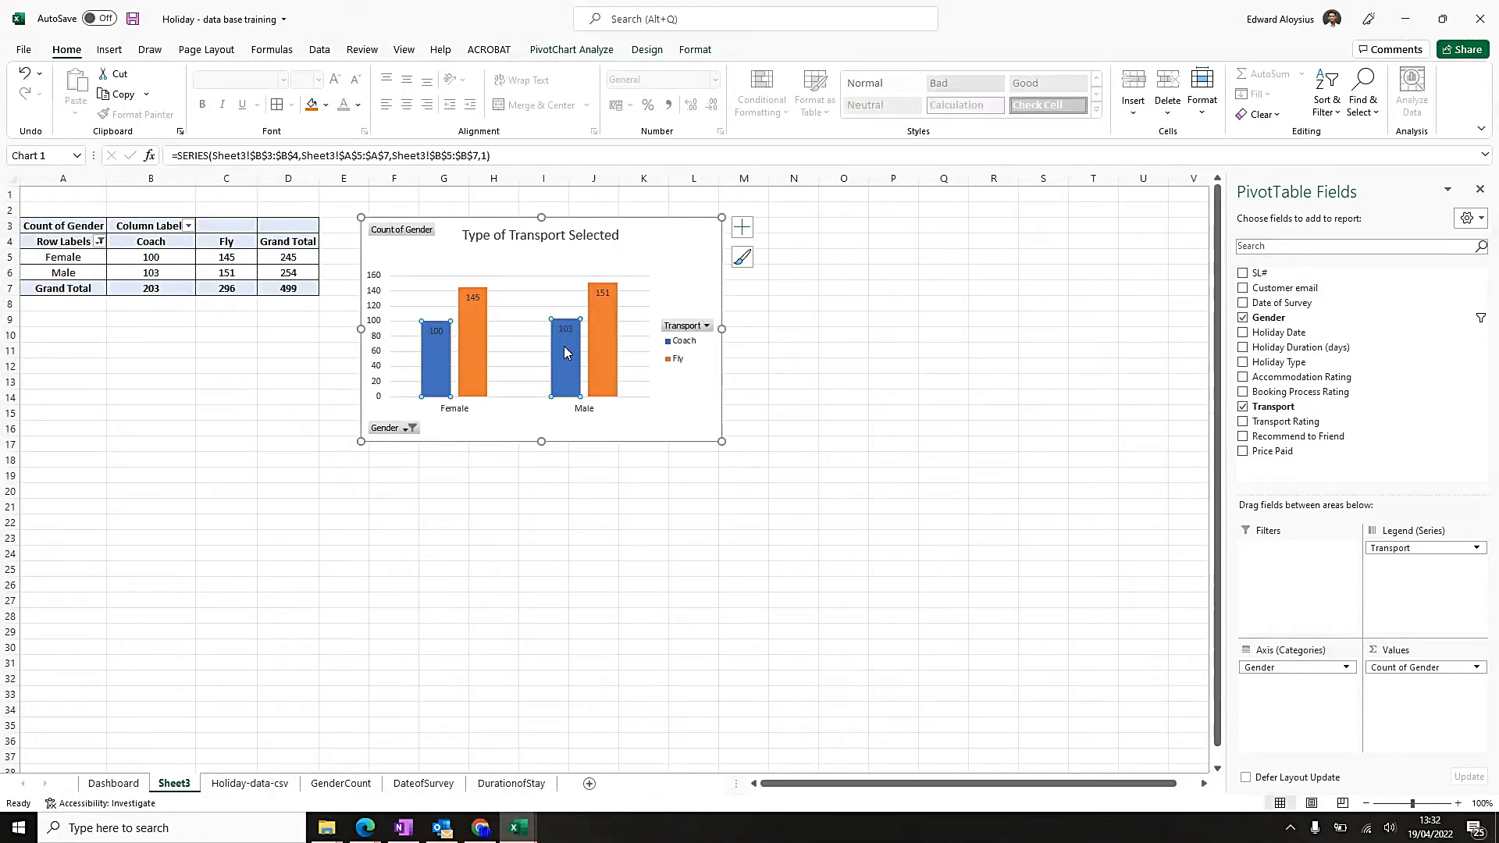
left_click(601, 332)
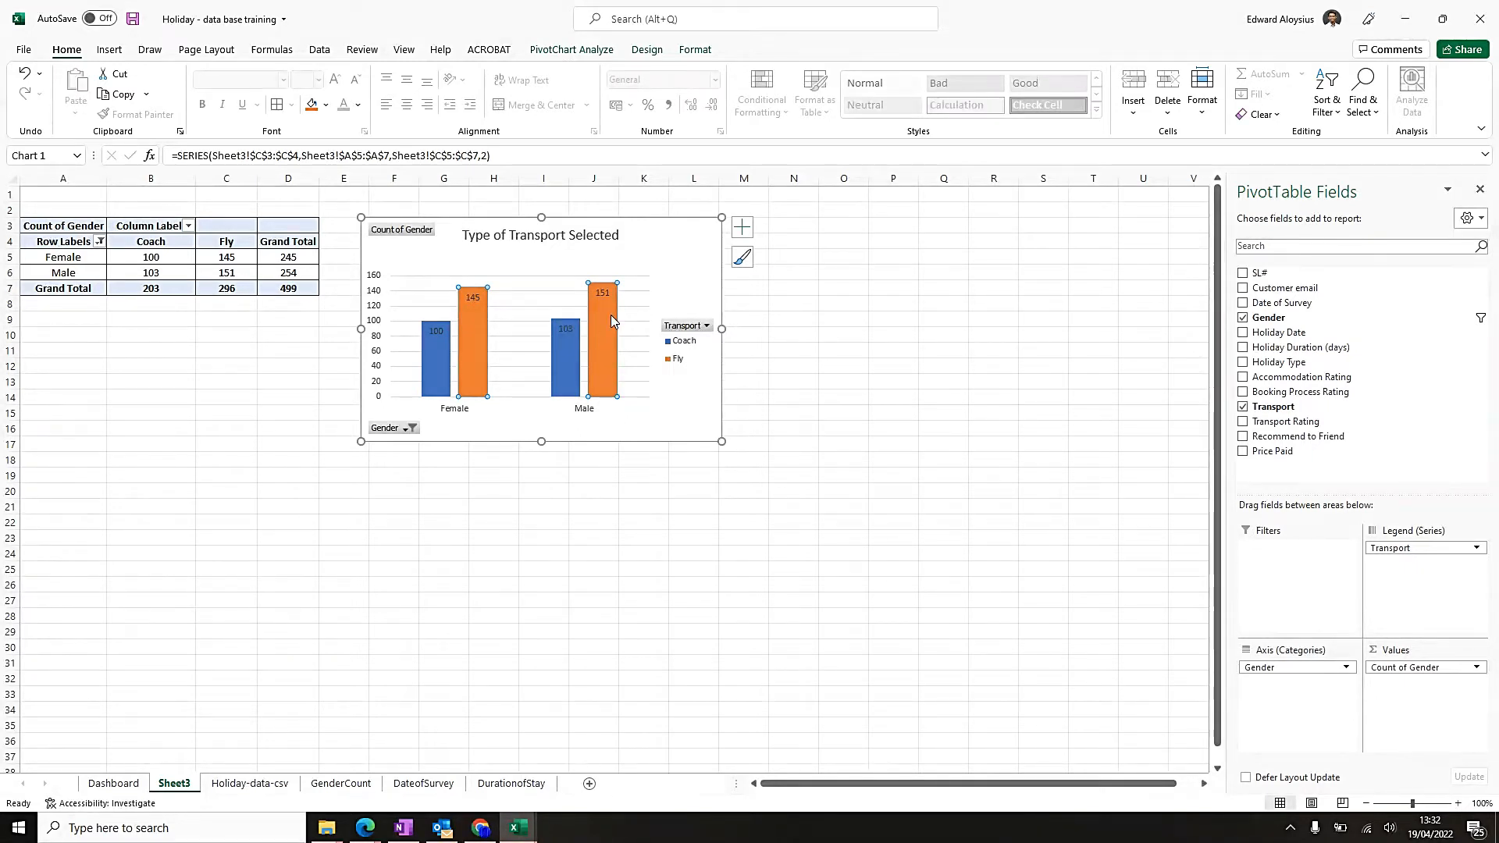
Copy the transport chart from Sheet3 and paste it into the Dashboard sheet at cell I23.
left_click(678, 235)
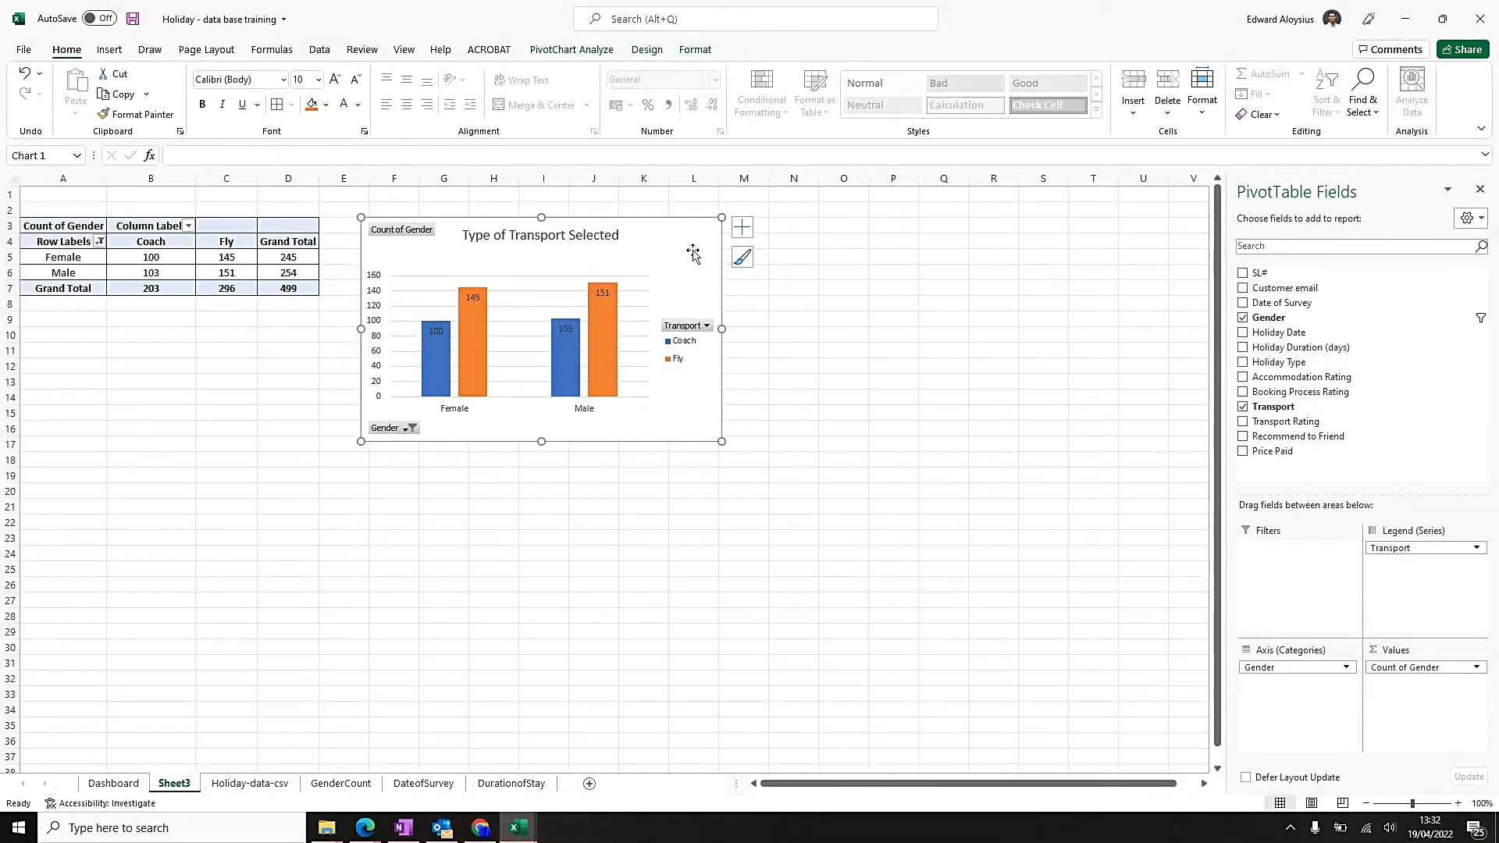
left_click(742, 227)
right_click(678, 240)
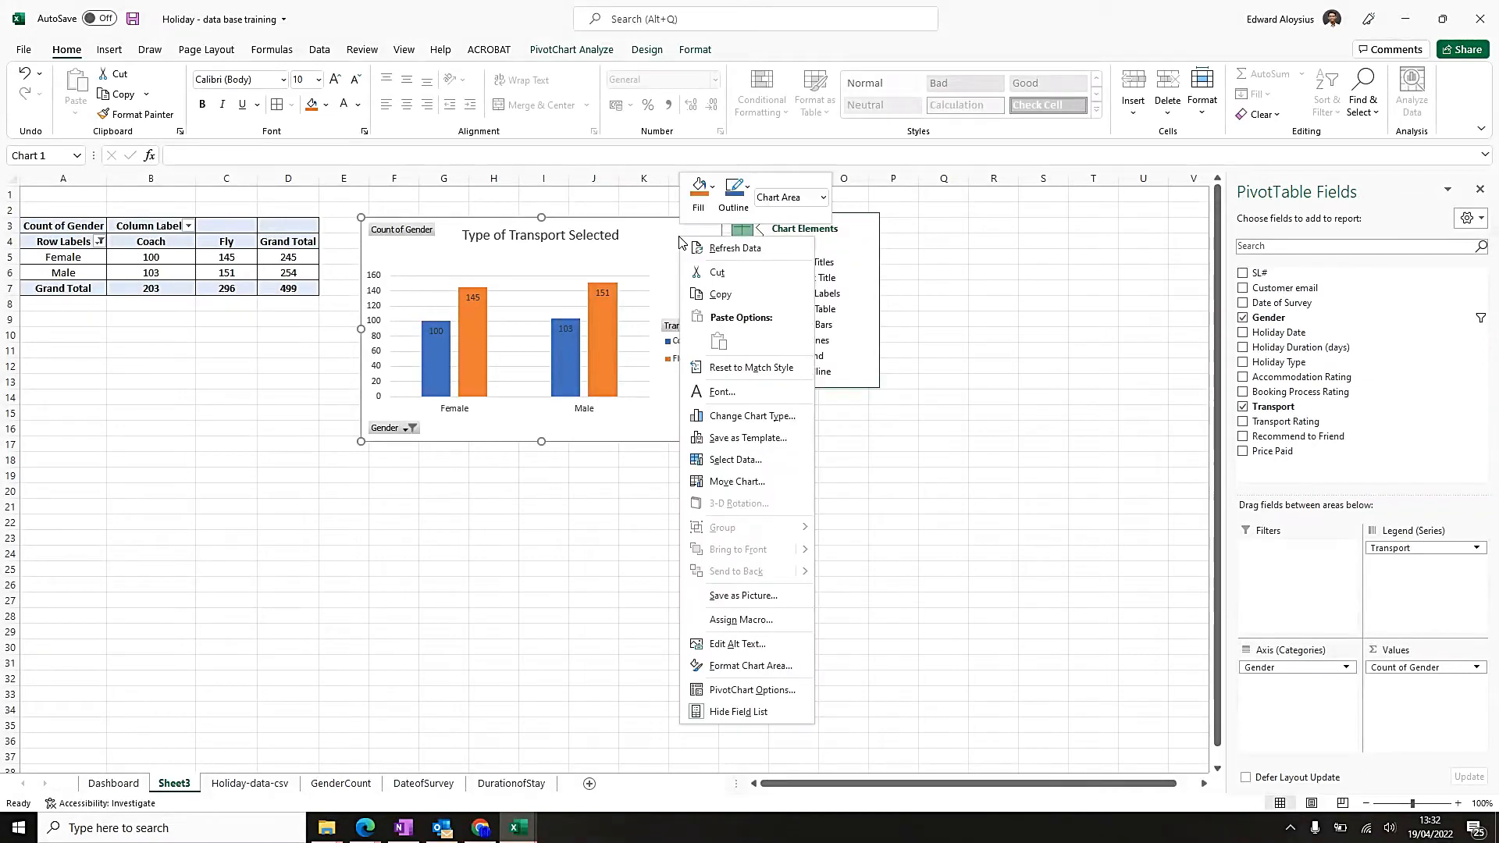
left_click(716, 297)
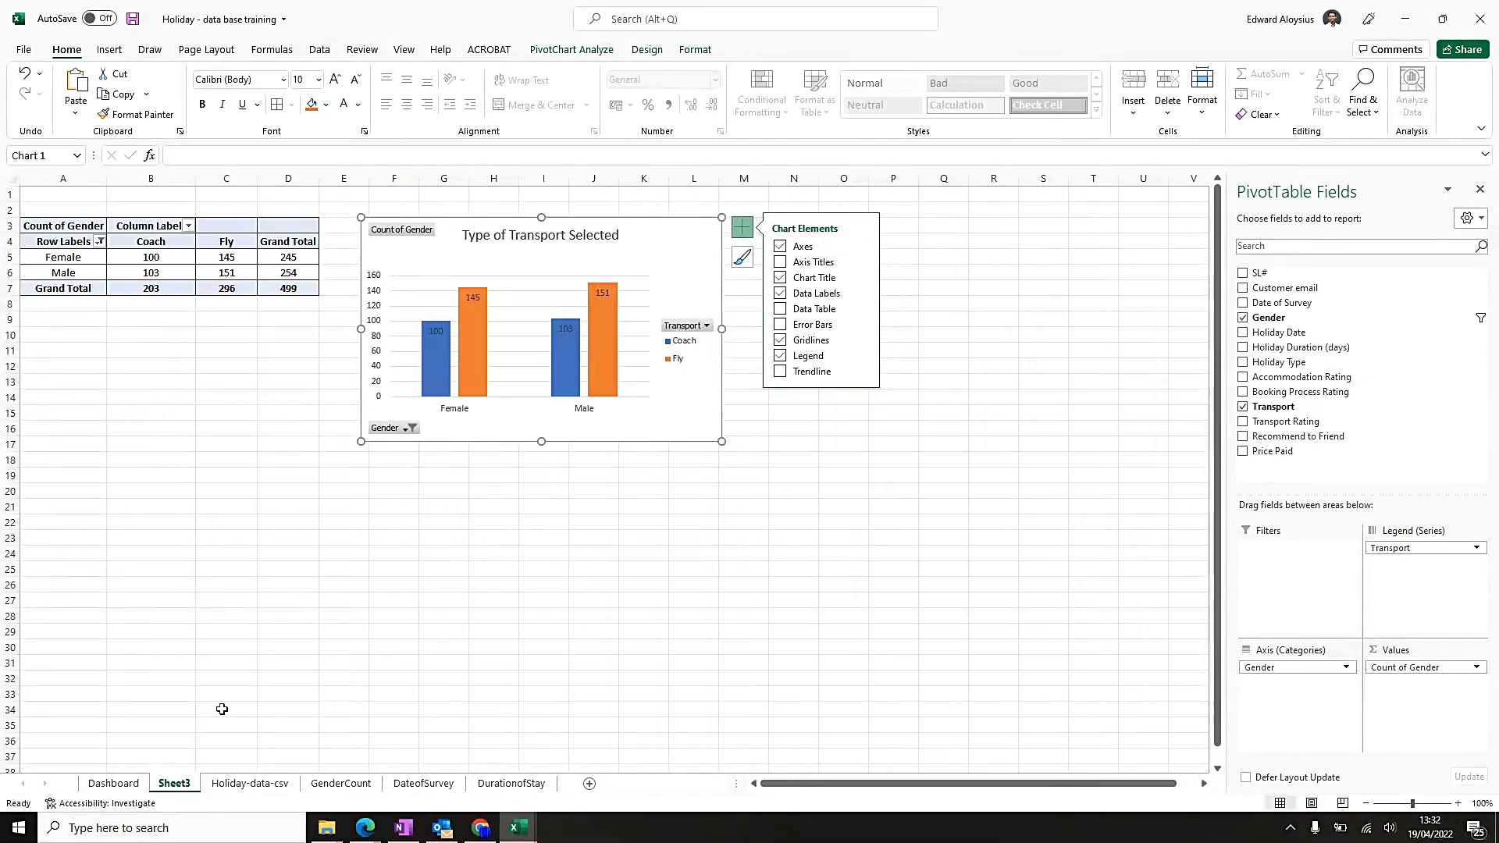
left_click(127, 785)
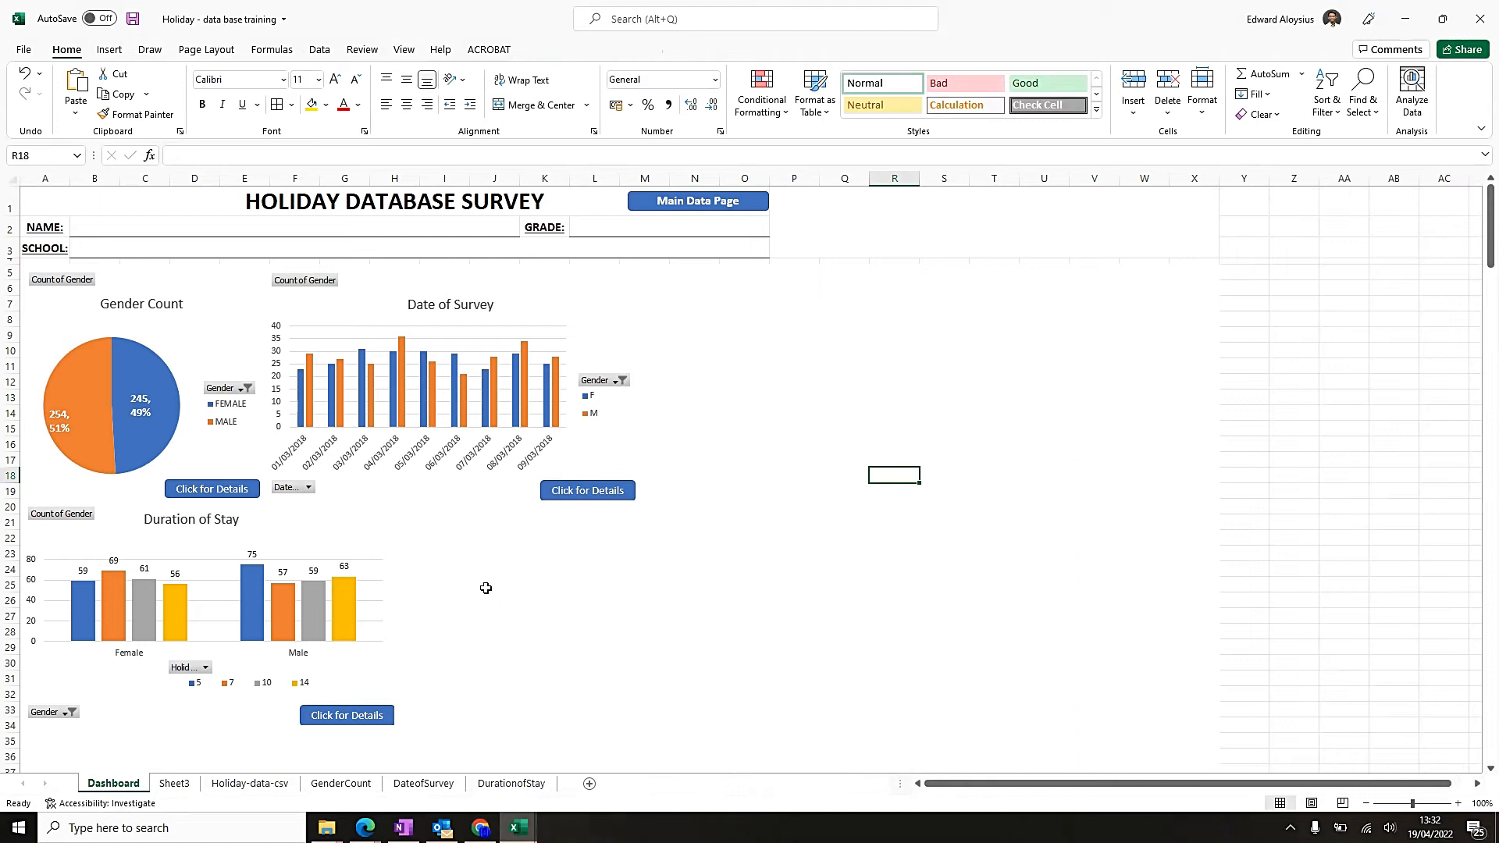
left_click(442, 556)
key("ctrl+v")
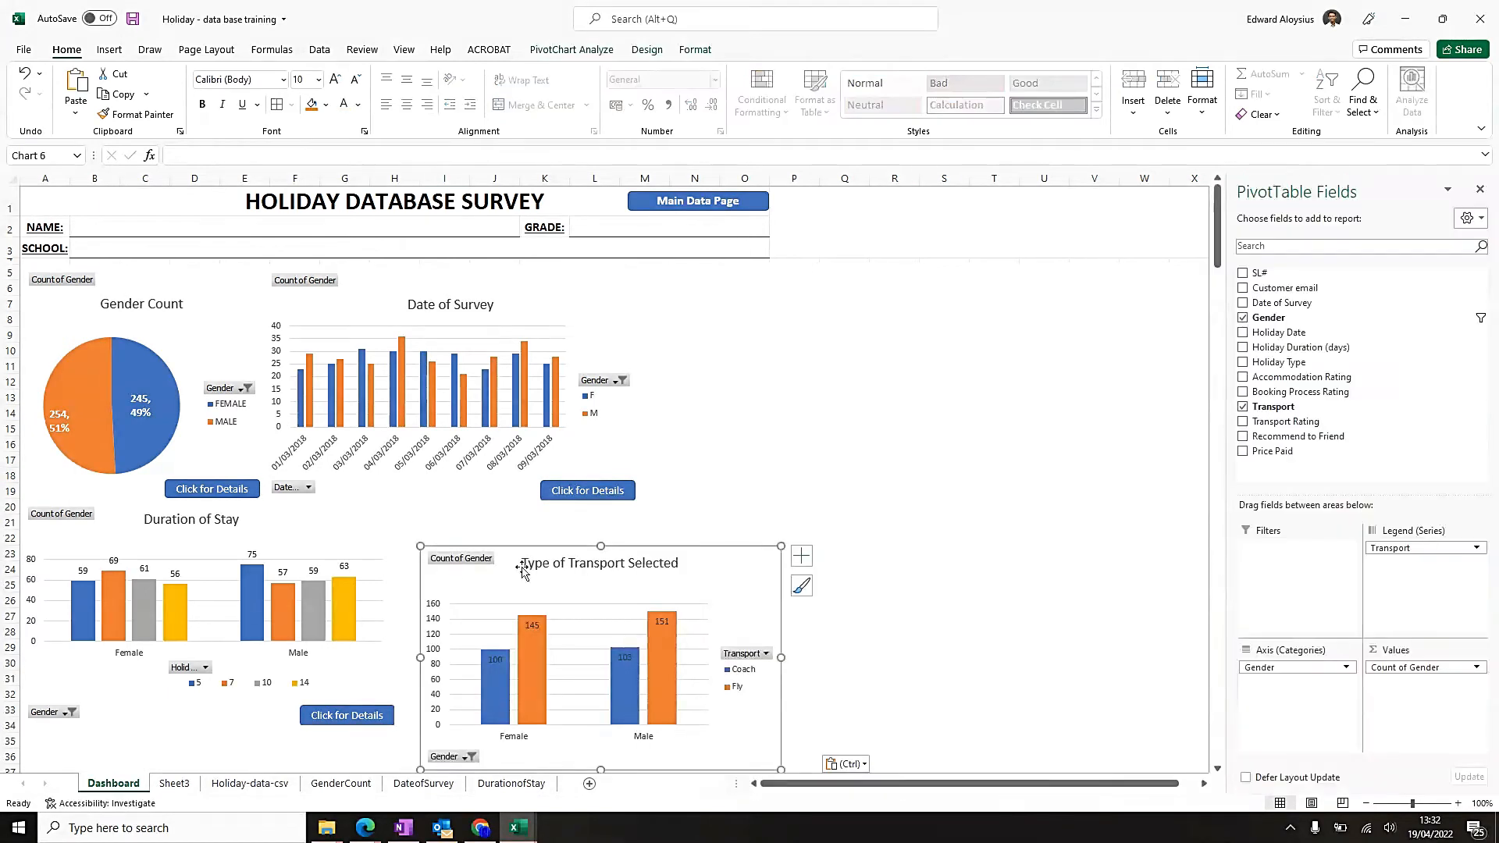
Undo the accidental shift of the chart title and move the whole transport chart up beside the Duration of Stay chart.
left_click_drag(518, 556, 484, 525)
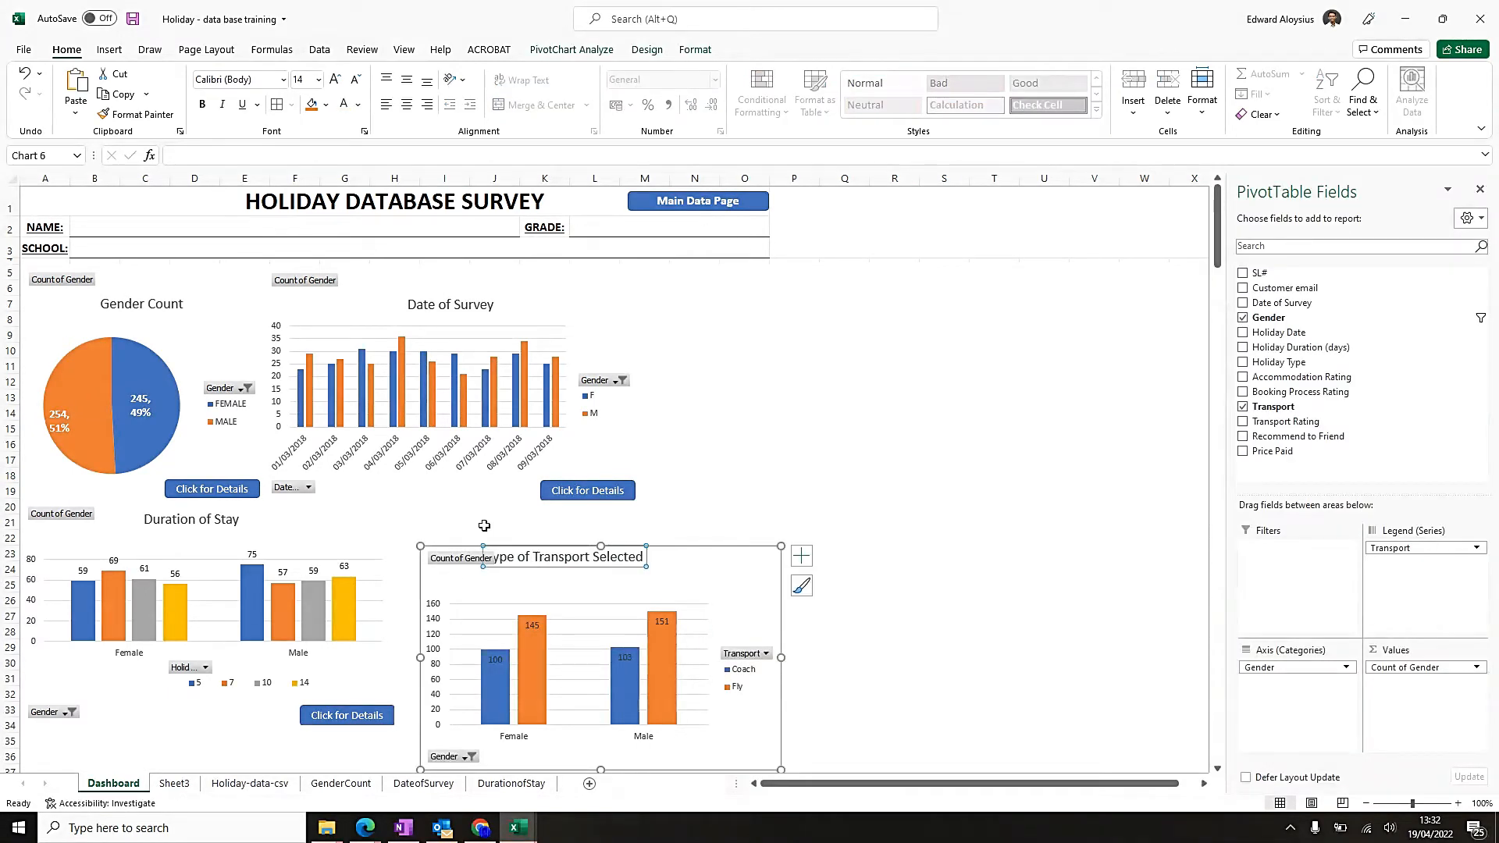
key("ctrl+z")
left_click(747, 560)
left_click_drag(729, 545, 712, 506)
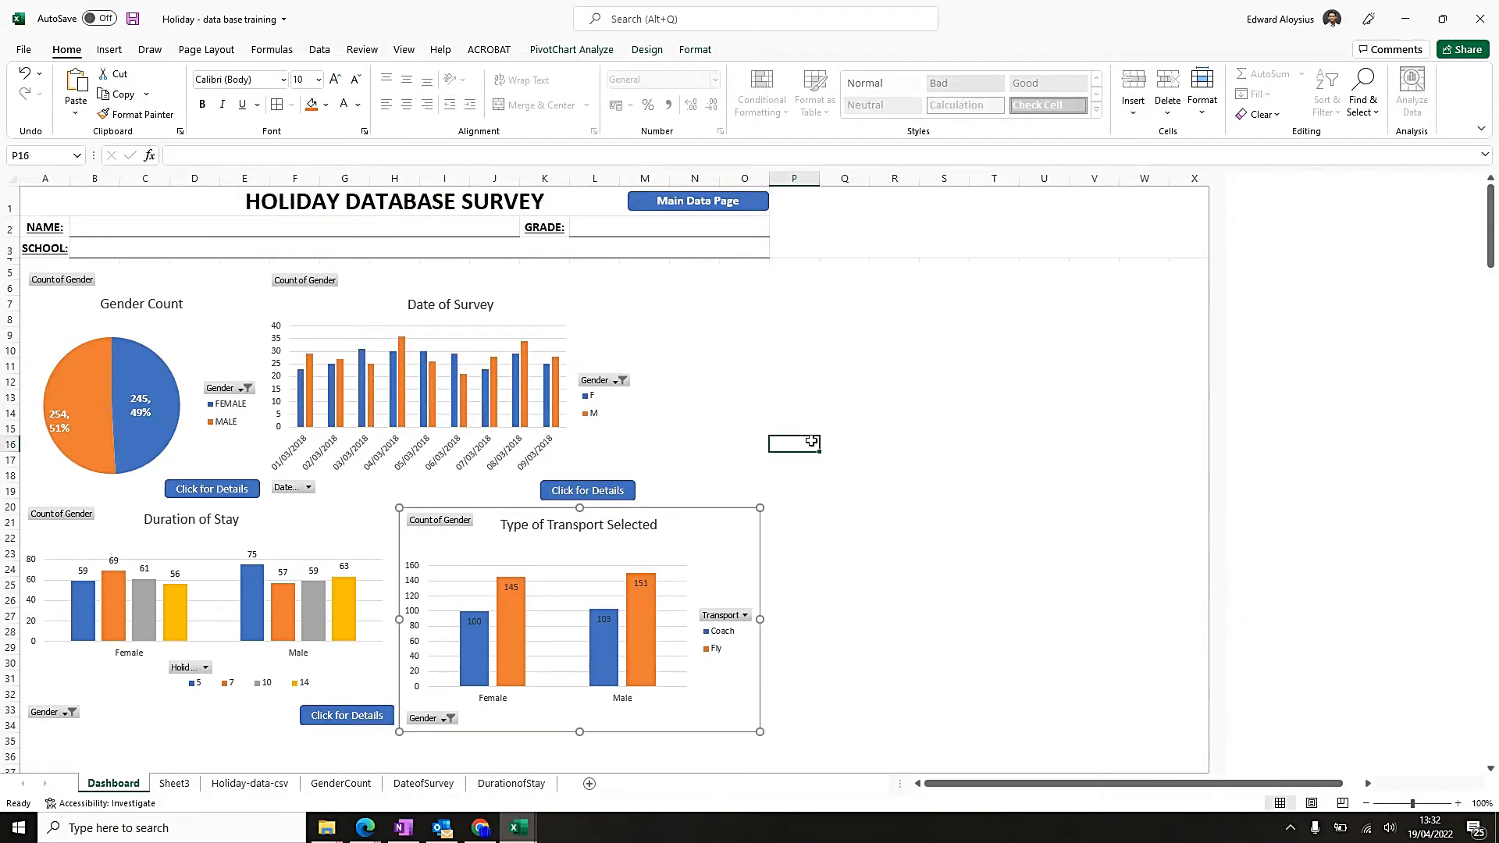
Narrow the Duration of Stay chart from its right edge and move the transport chart directly against it.
left_click(375, 528)
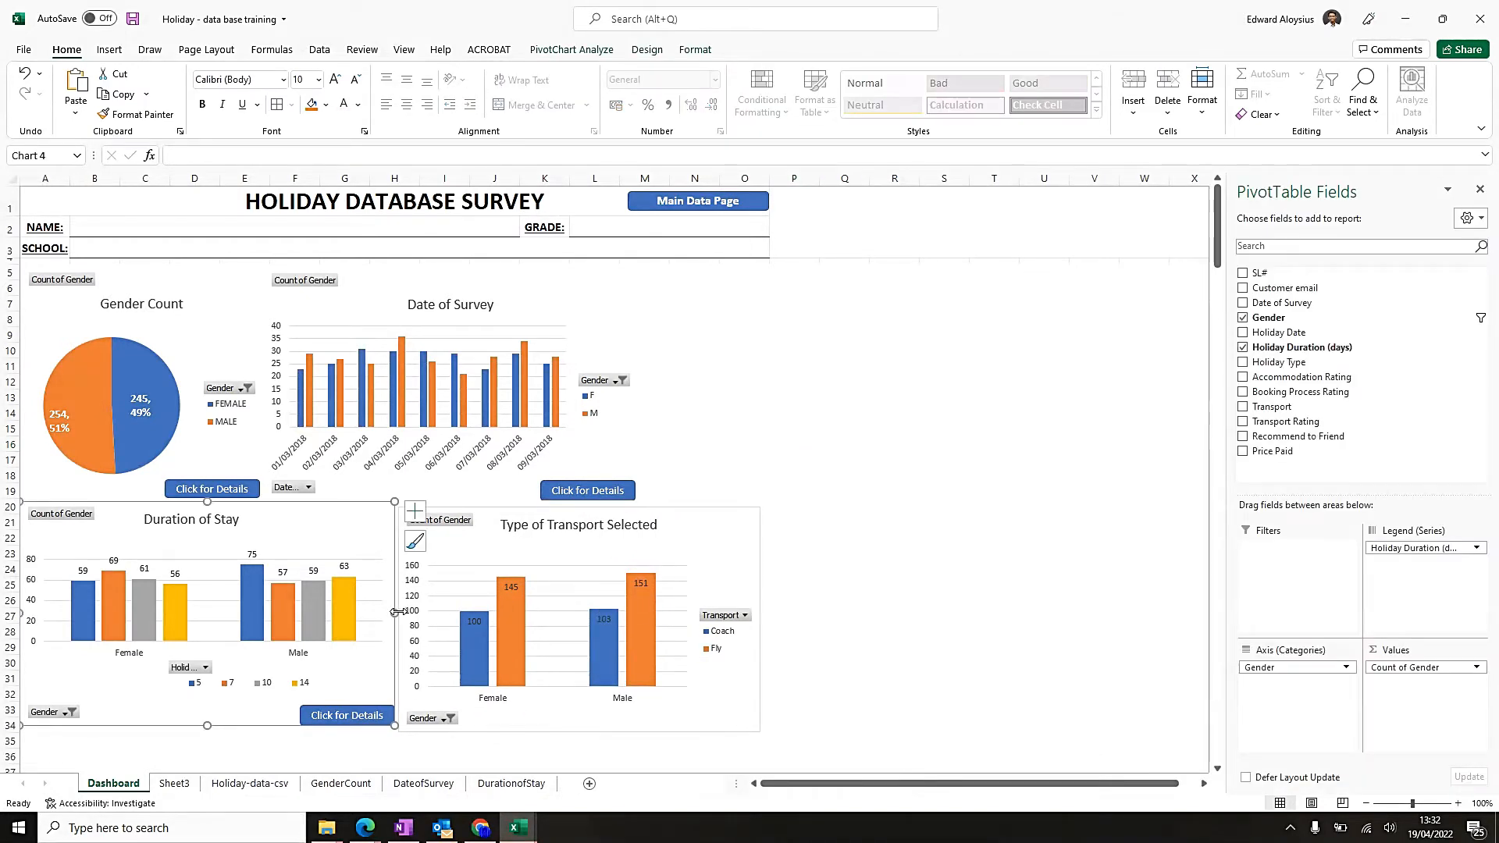
left_click_drag(396, 613, 359, 612)
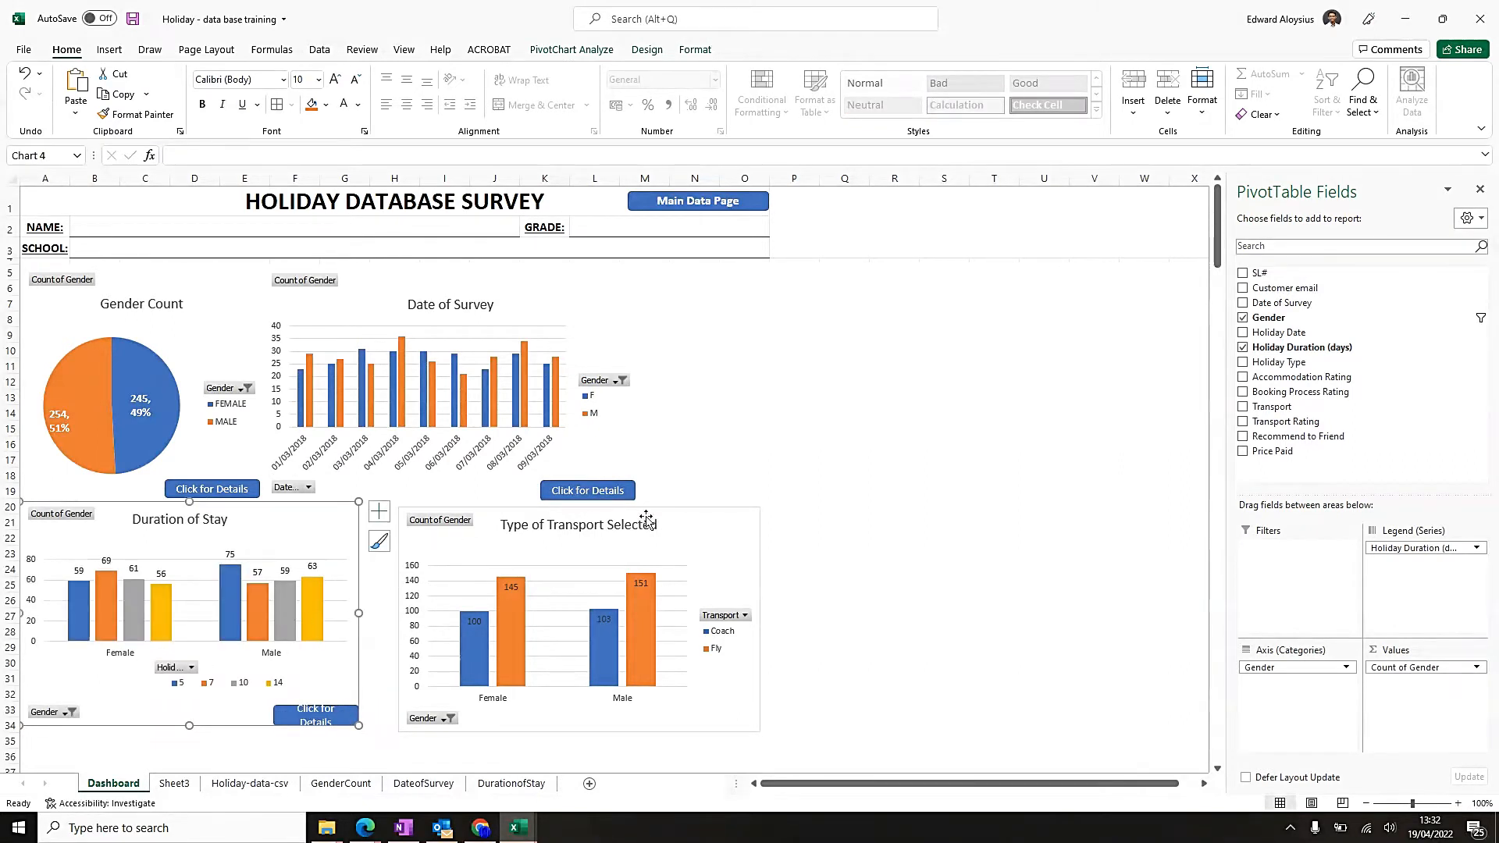
left_click(646, 519)
left_click_drag(715, 518, 674, 513)
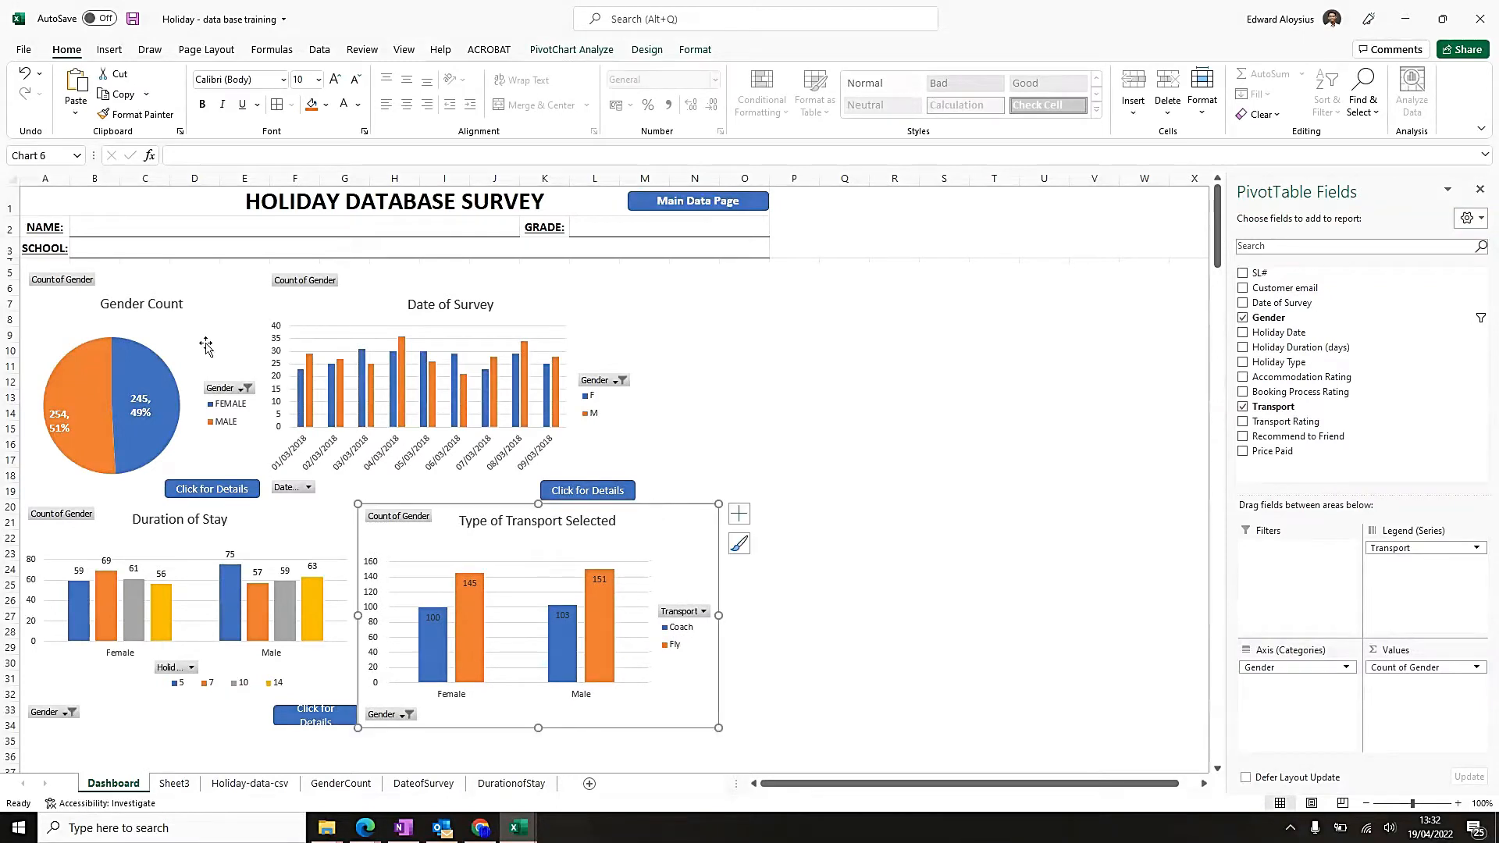
left_click(729, 344)
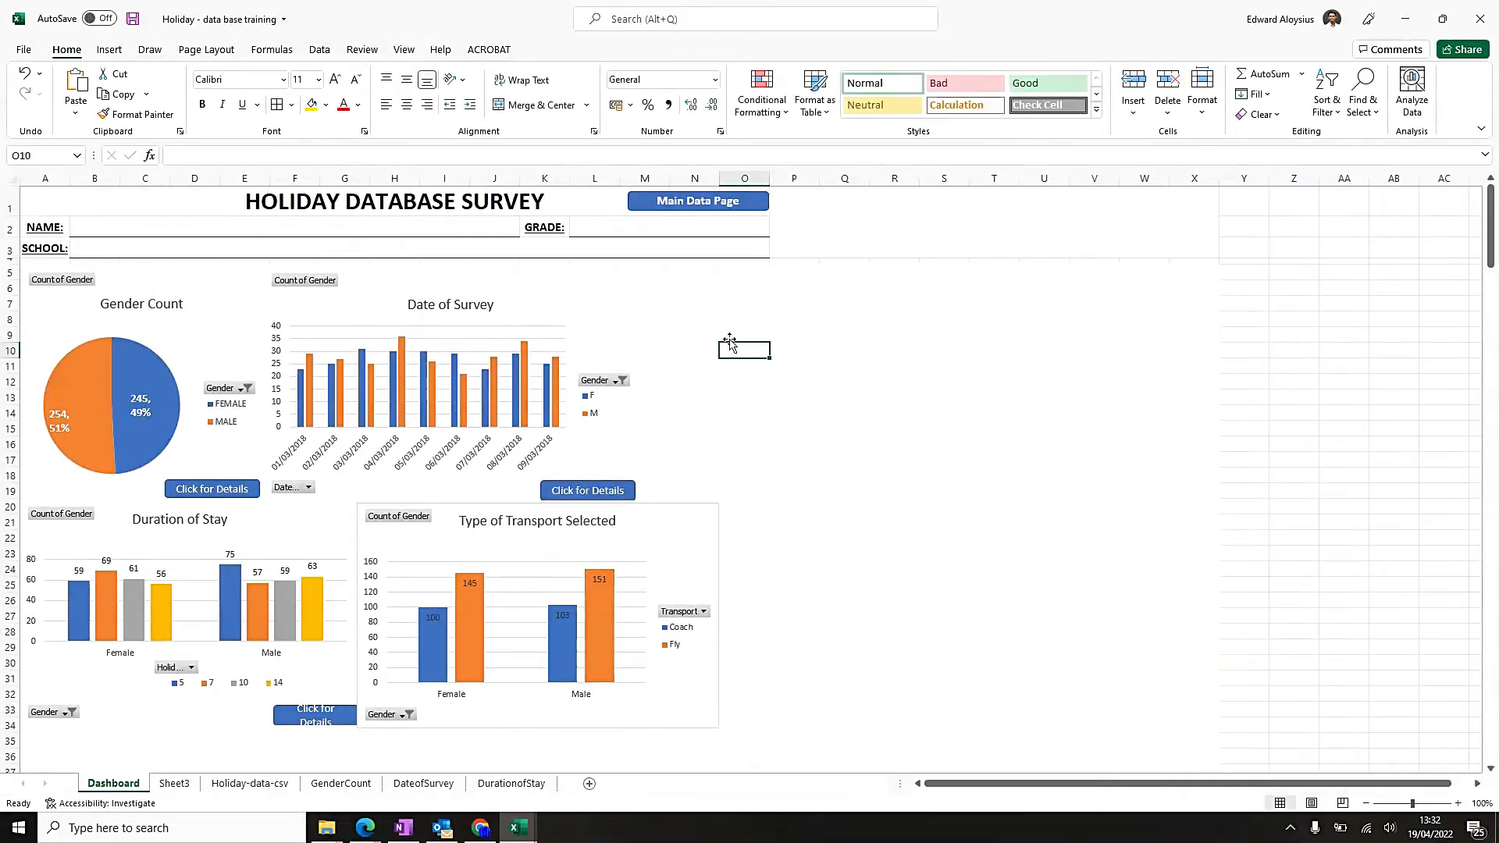
Narrow the Duration of Stay chart further from its right edge and enlarge its Click for Details button so the label fits on one line.
left_click(270, 534)
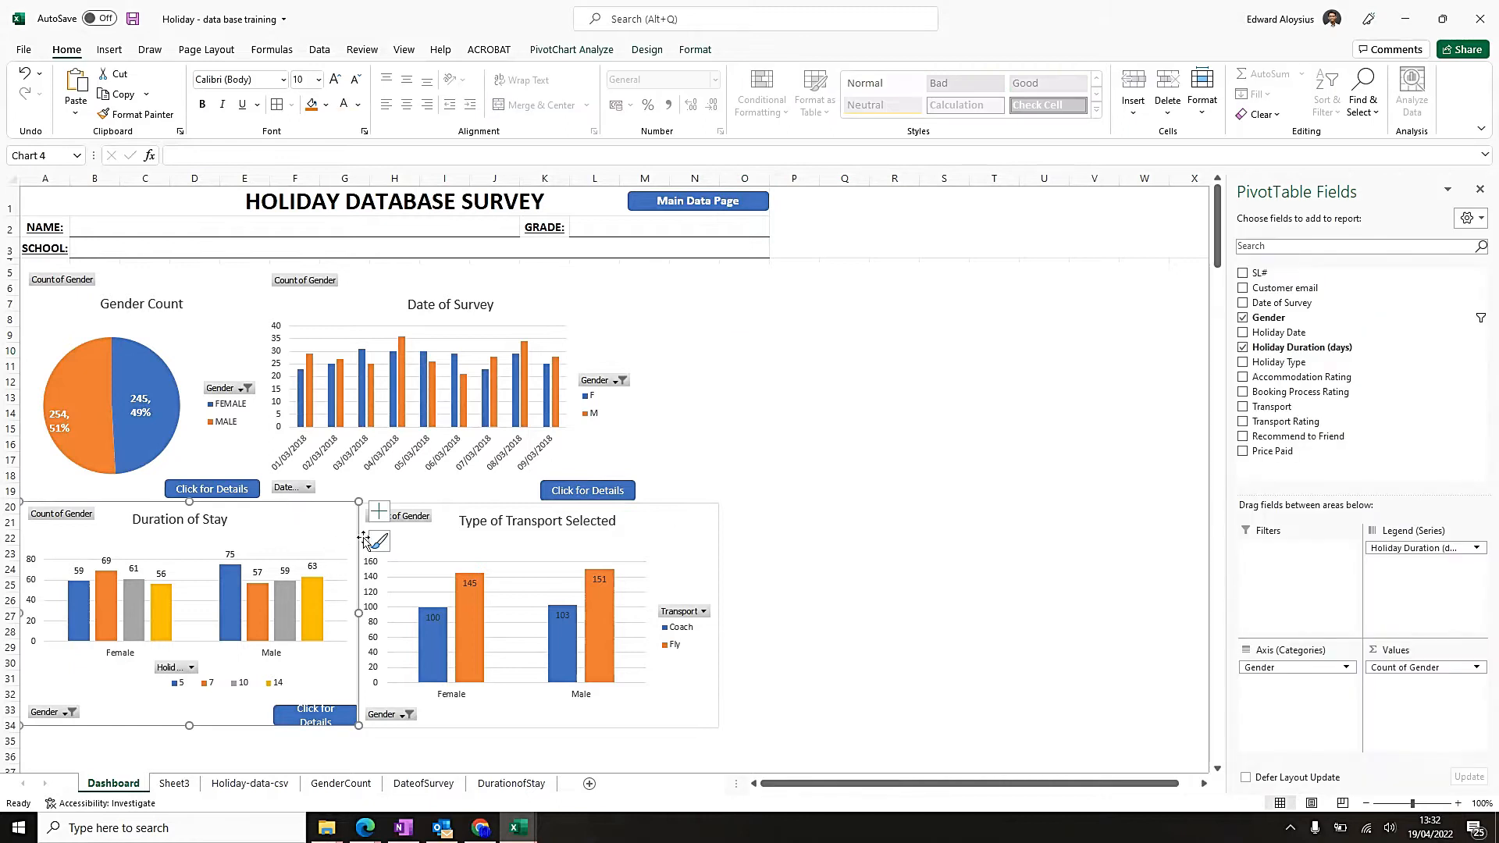
left_click(600, 451)
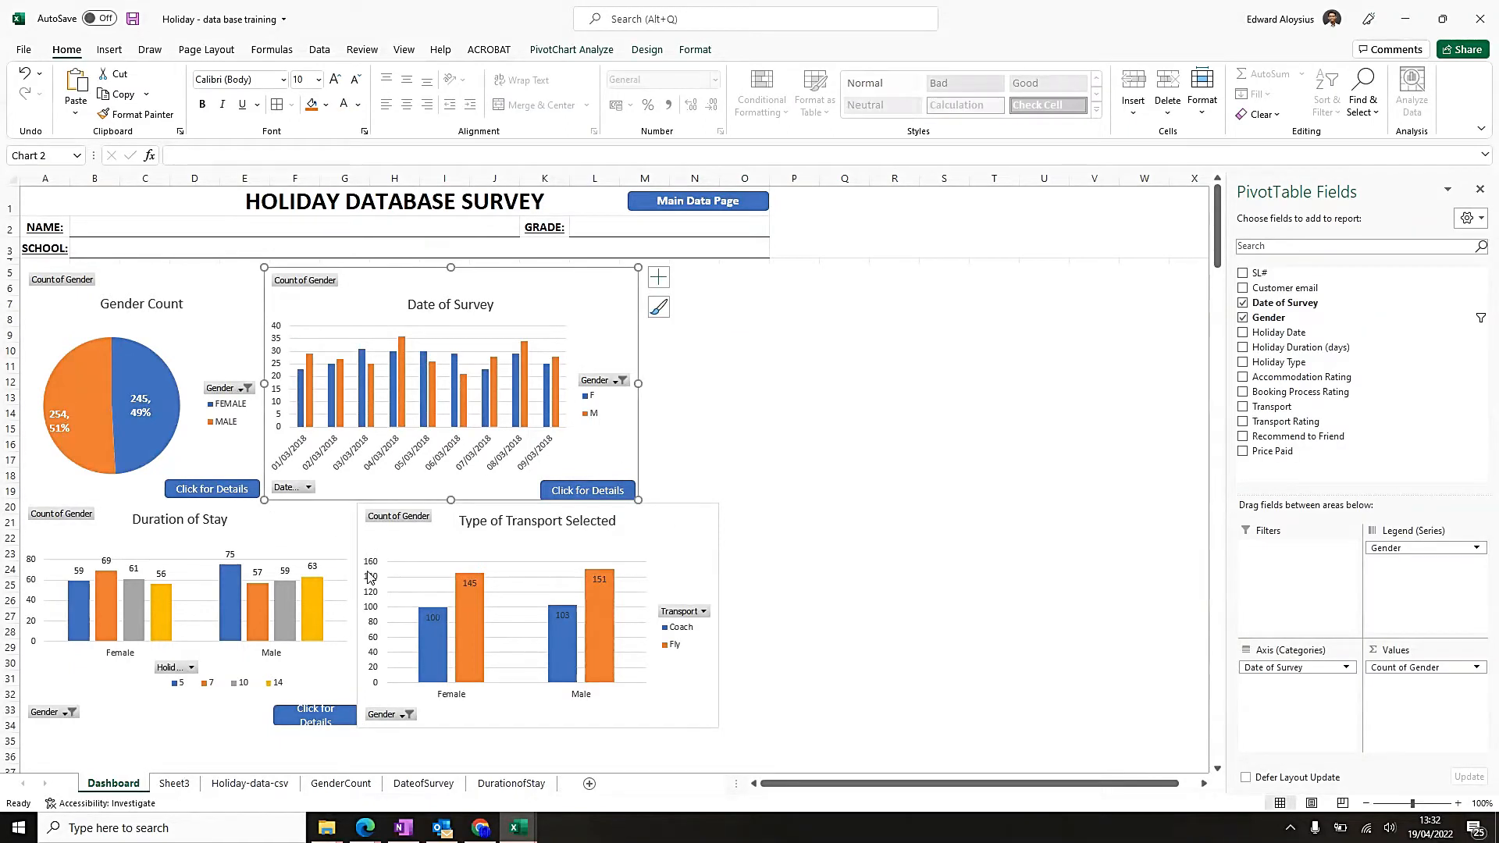
left_click(348, 539)
left_click_drag(358, 614, 332, 614)
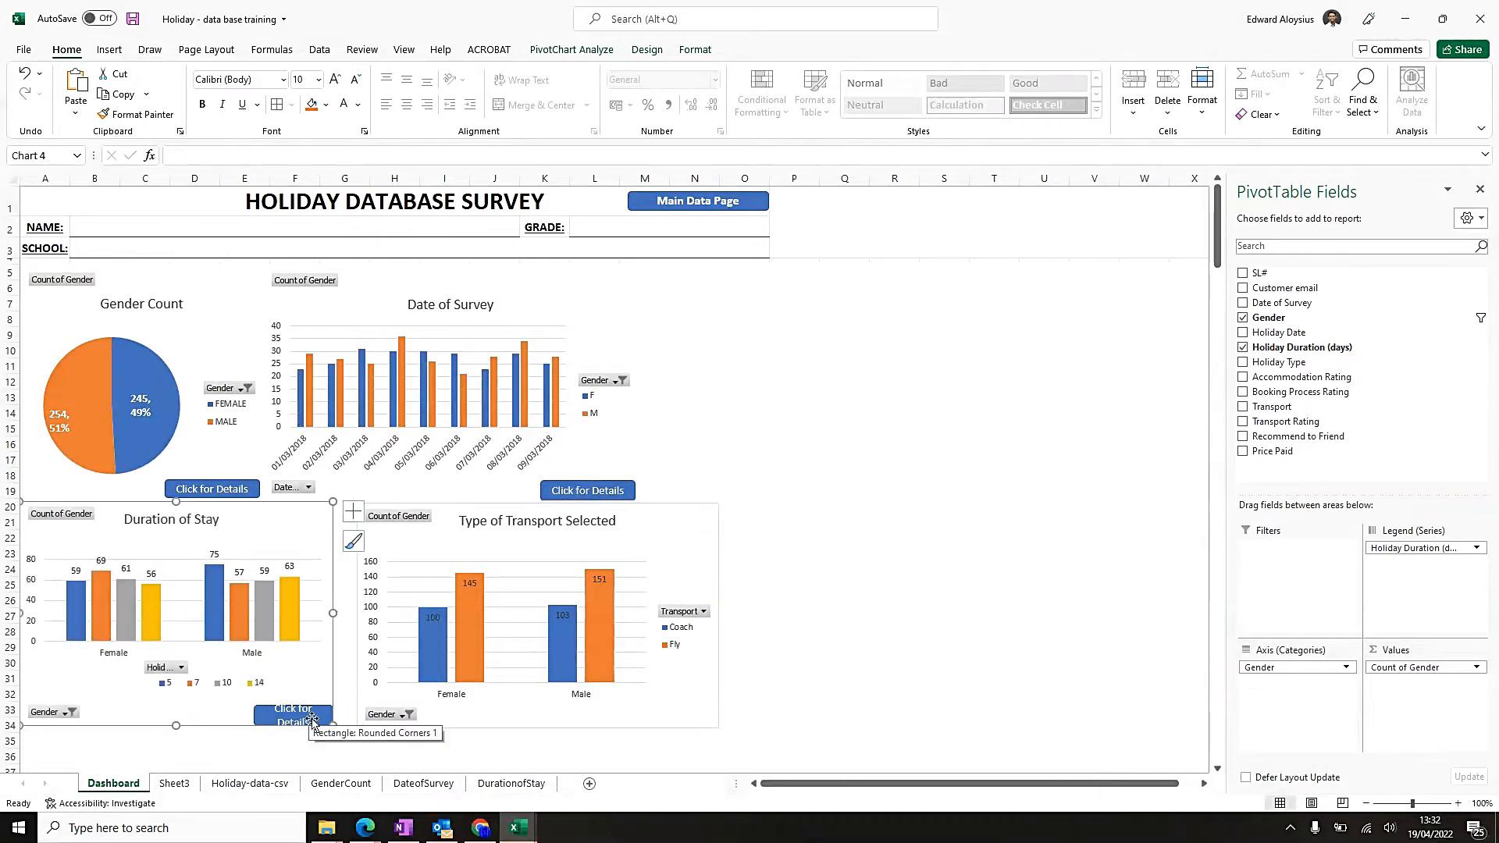
left_click(312, 718, "ctrl")
left_click_drag(268, 705, 303, 698)
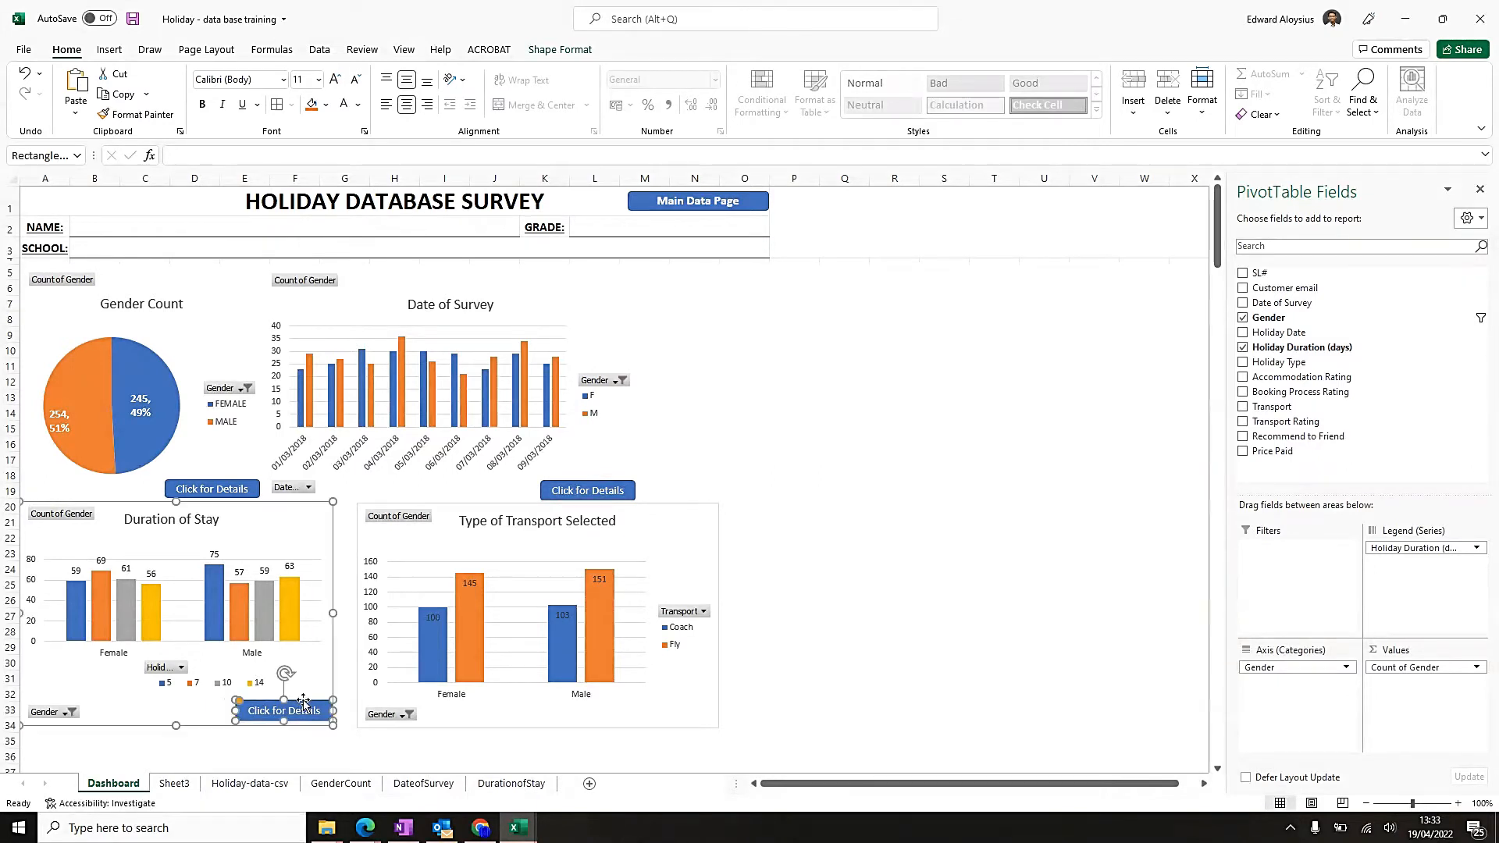
Move the transport chart left to slightly overlap the Duration of Stay chart, shifting that chart's Click for Details button left to clear it.
left_click(472, 523)
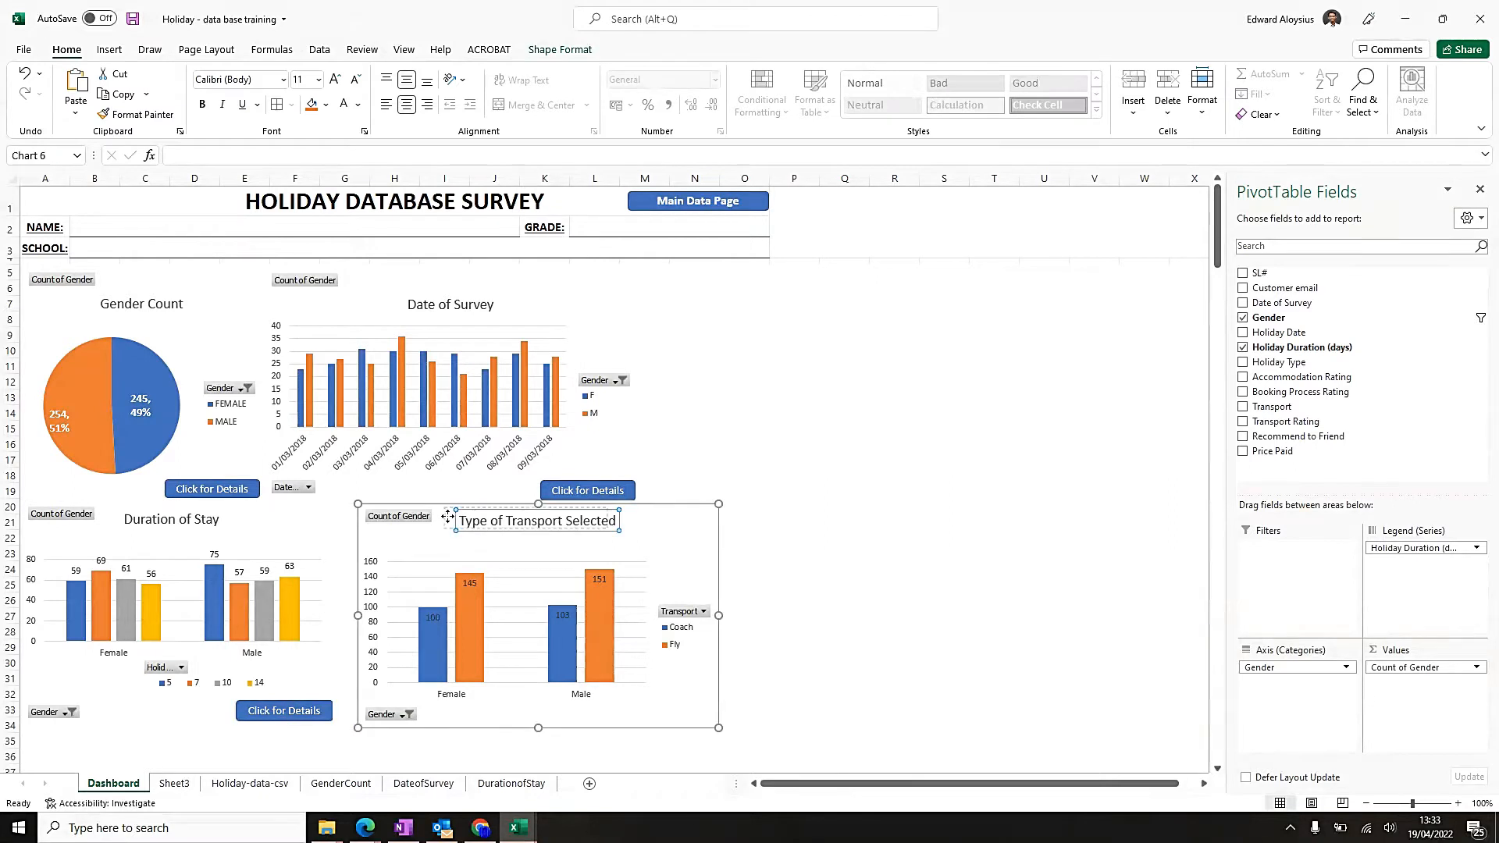
mouse_move(672, 514)
left_mouse_down()
mouse_move(640, 501)
mouse_move(651, 505)
left_mouse_up()
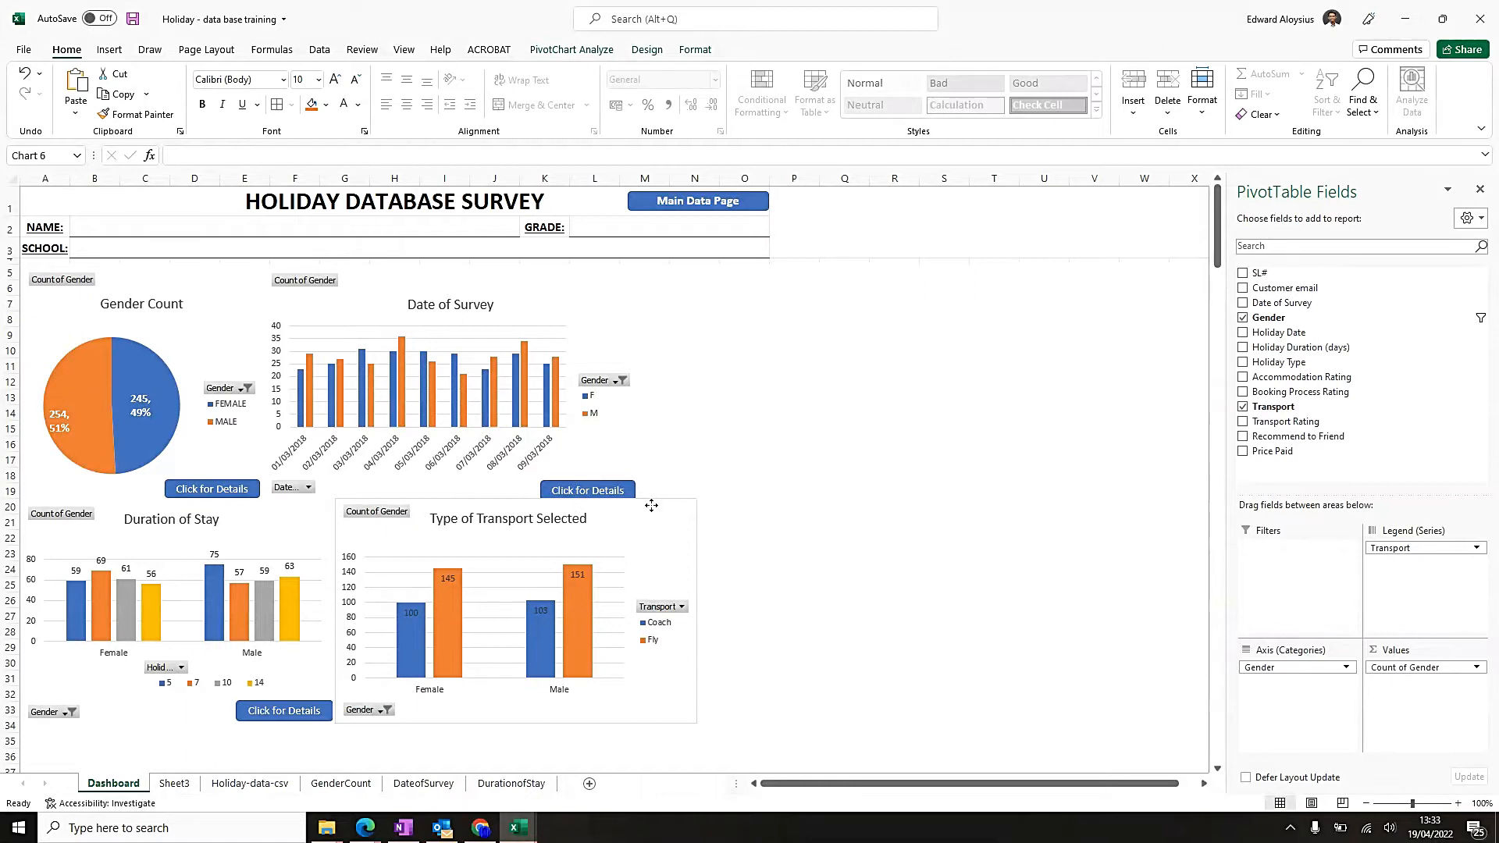
left_click(312, 685)
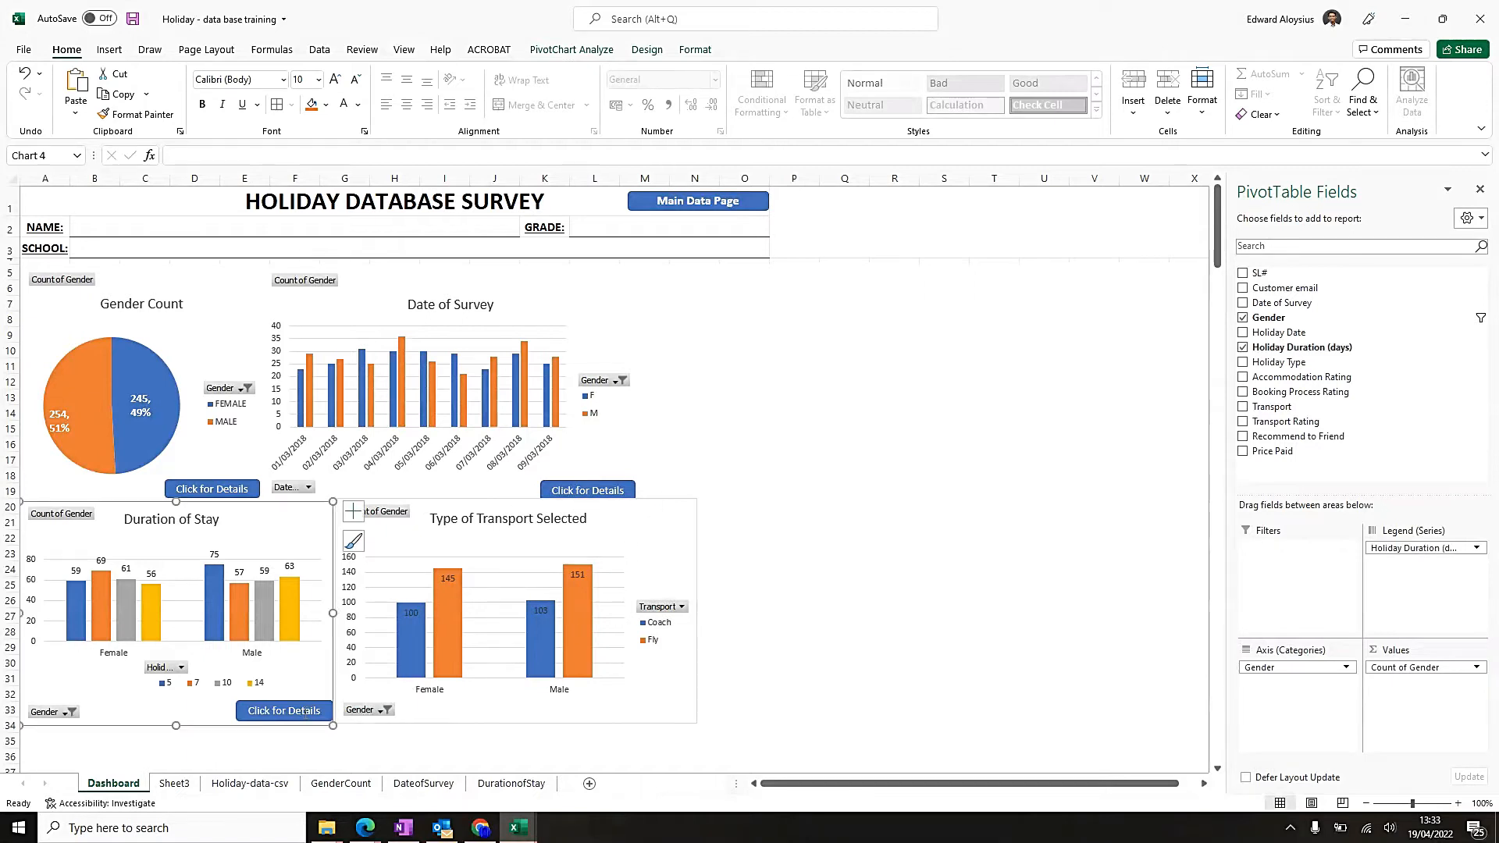
left_click(298, 702, "ctrl")
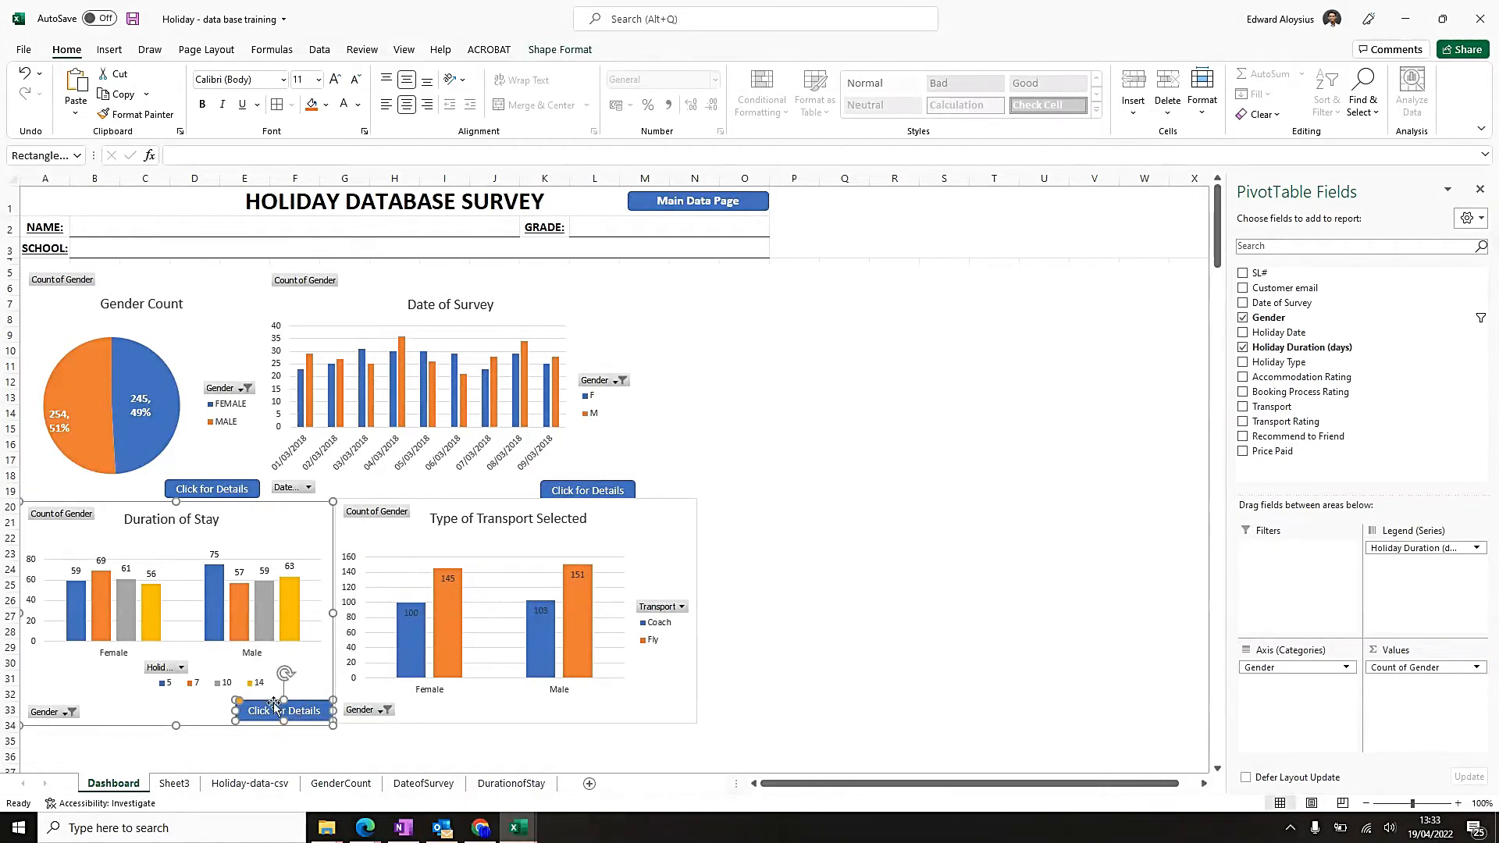
left_click_drag(272, 700, 250, 699)
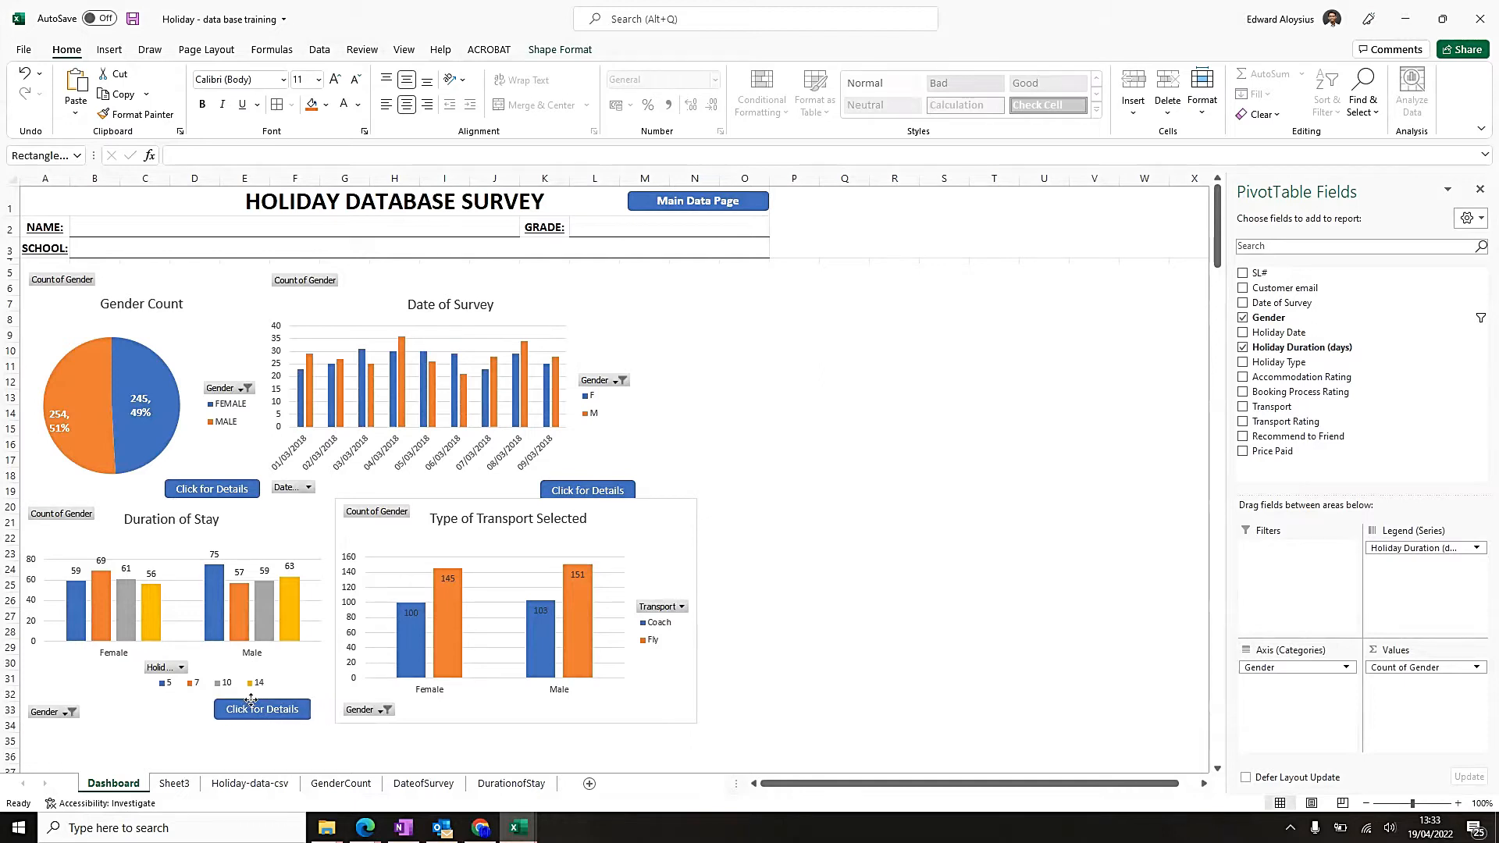
left_click(484, 511)
left_click_drag(485, 511, 473, 506)
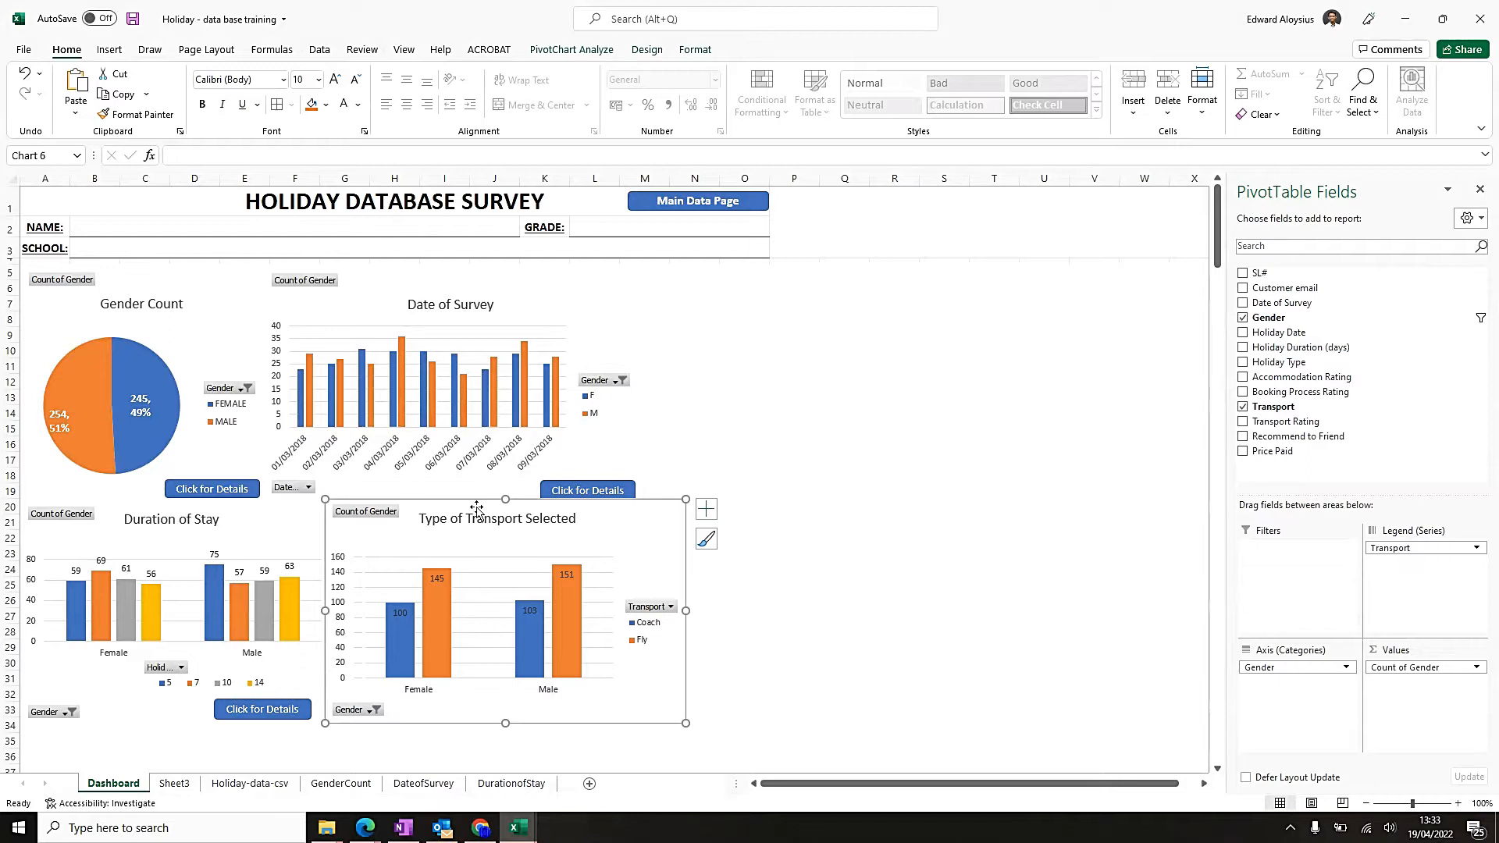
Narrow the transport chart so its right edge lines up with the Date of Survey chart above it.
left_click(779, 514)
left_click(677, 586)
left_click_drag(687, 613, 638, 608)
left_click(627, 466)
left_click(661, 594)
left_click(616, 419)
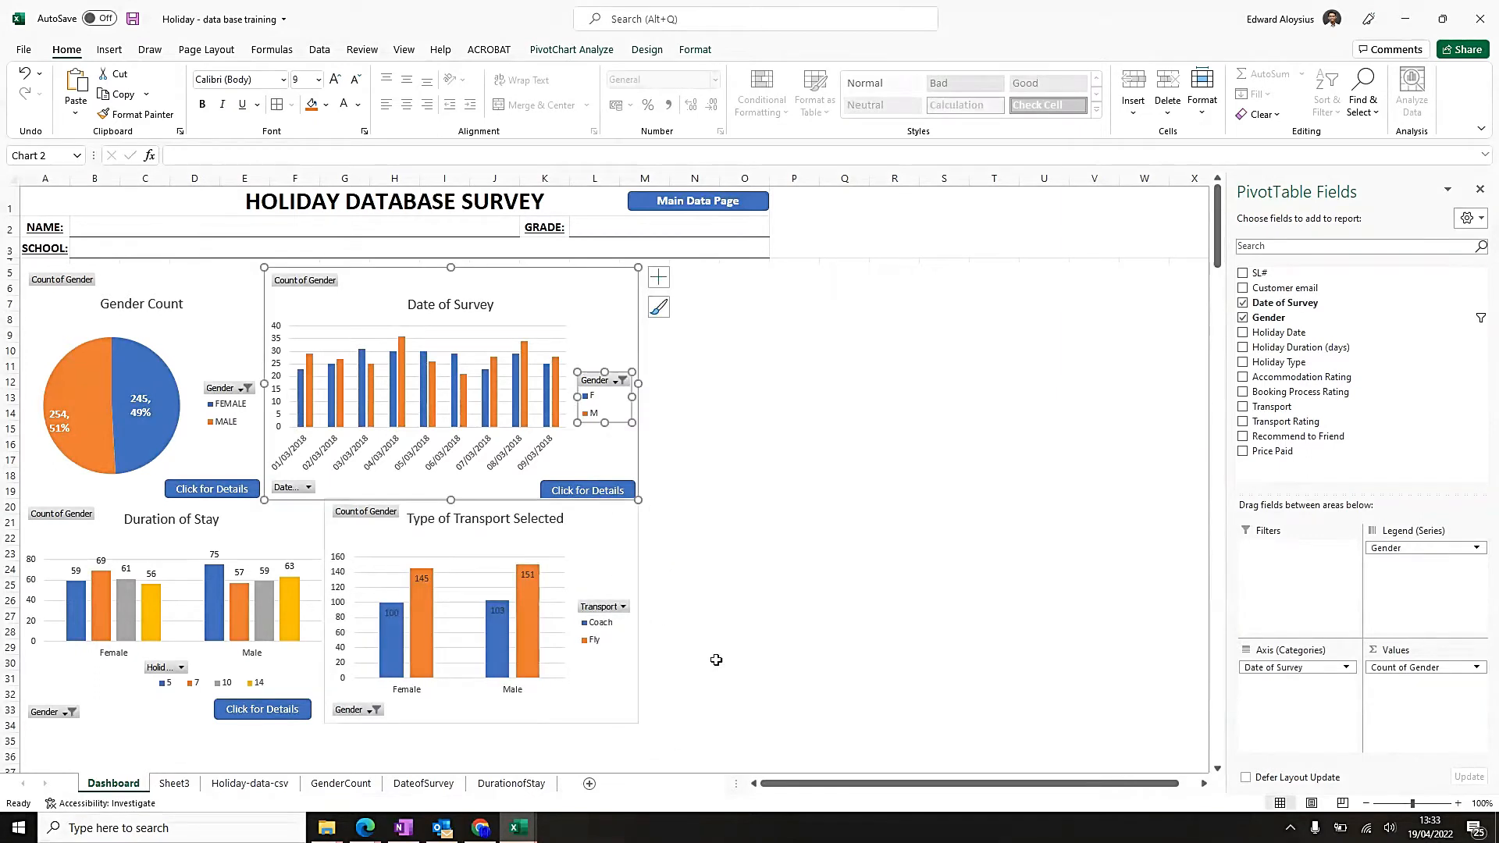
left_click(744, 616)
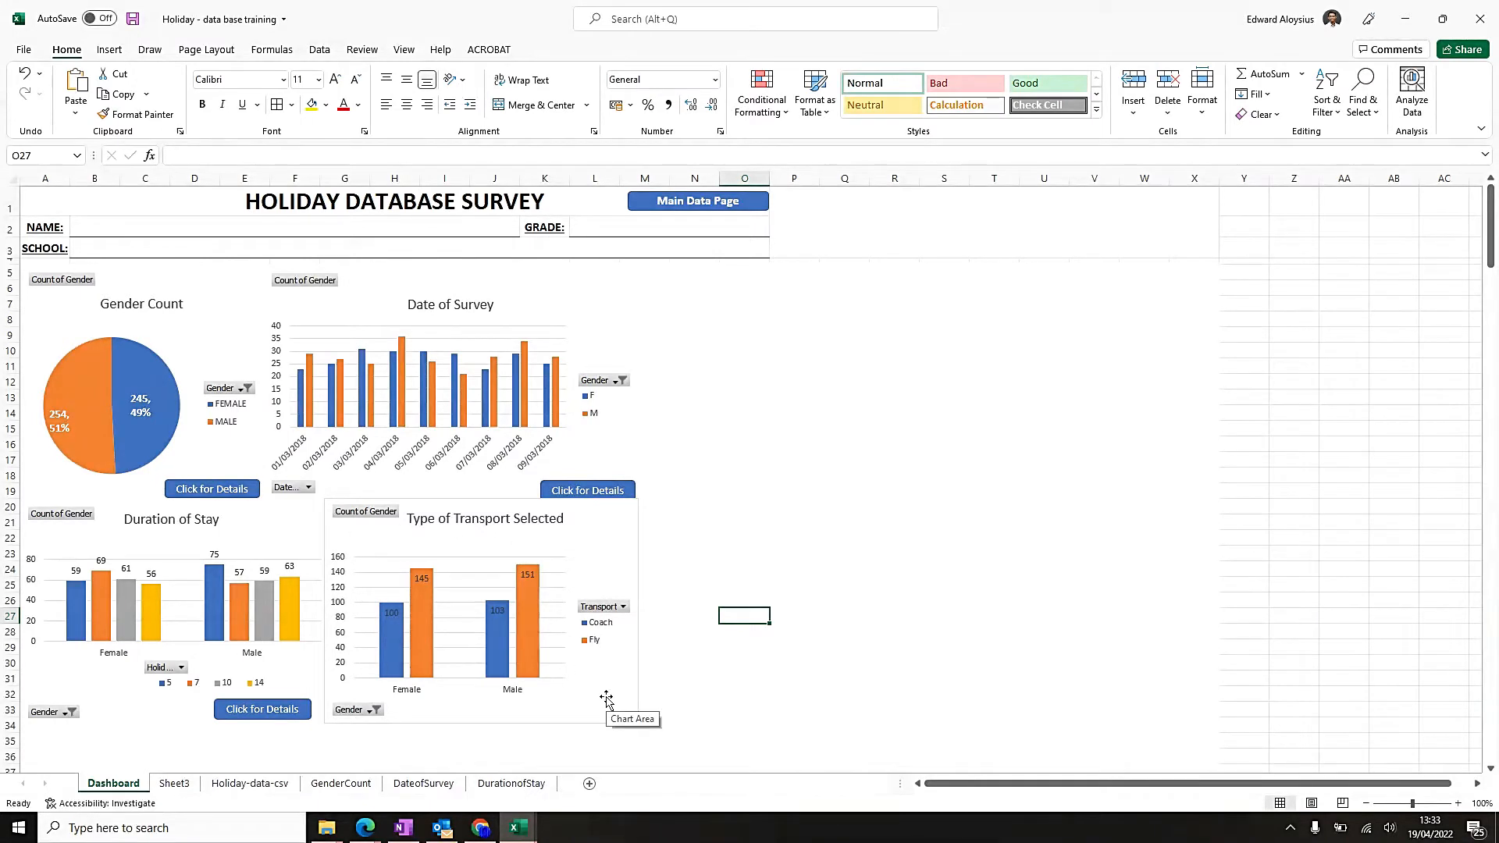
Copy the Duration of Stay chart's Click for Details button into the transport chart and place it in the lower-right corner.
left_click(297, 708)
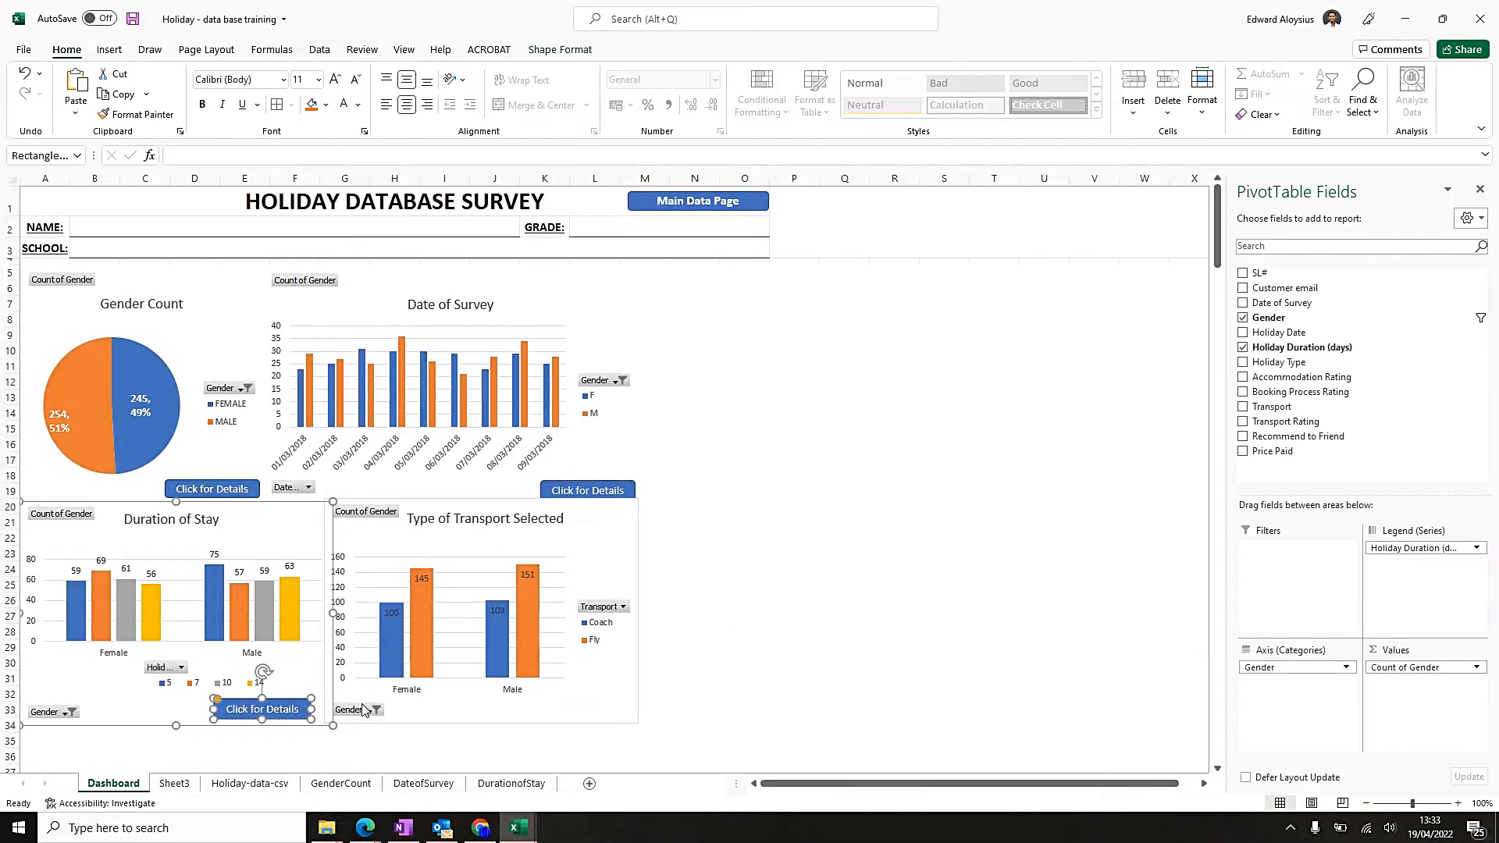
right_click(305, 708)
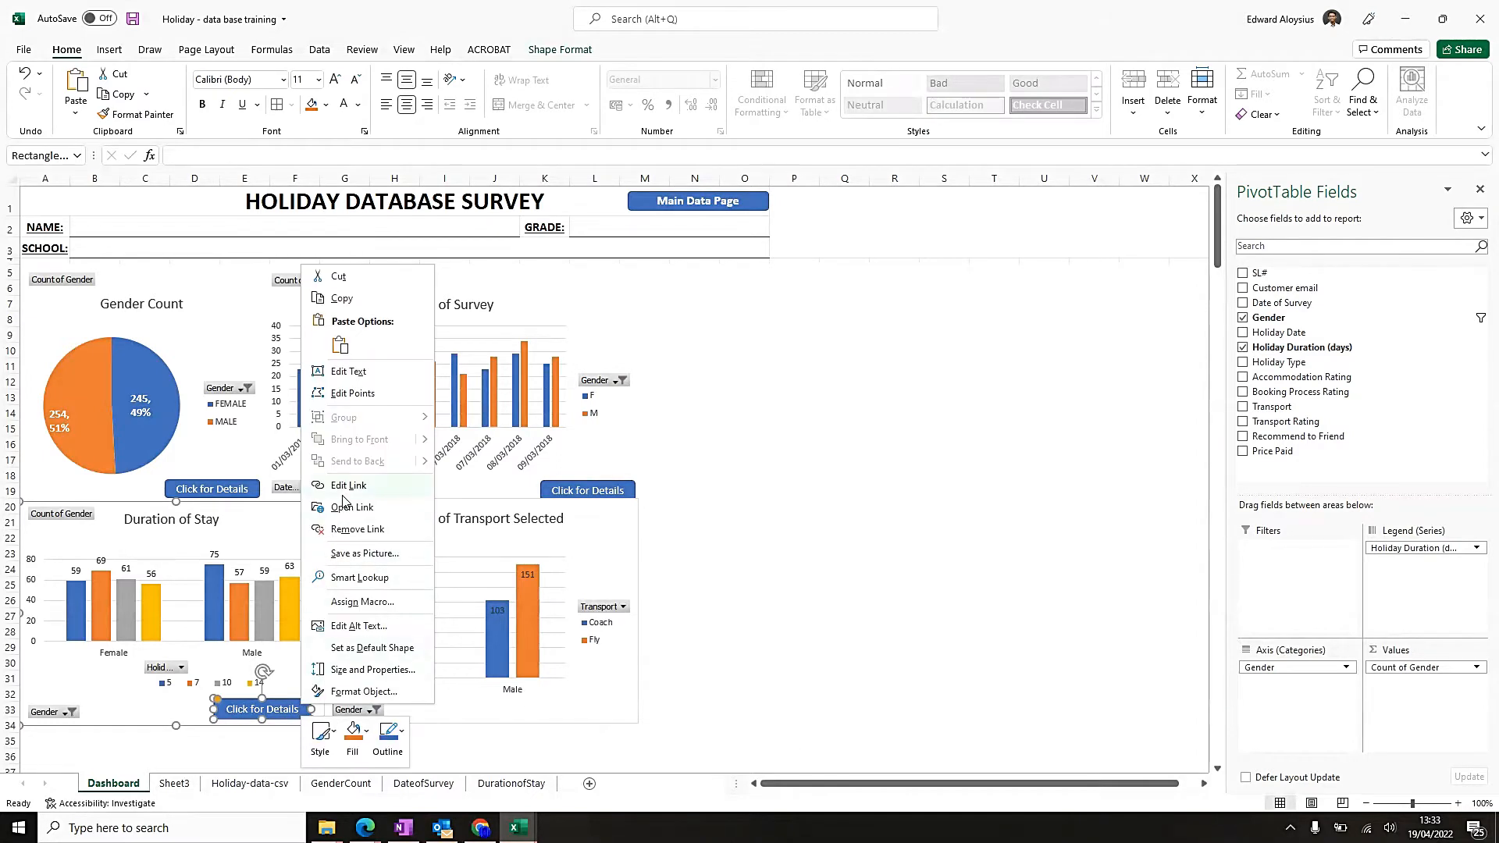
left_click(348, 303)
left_click(604, 705)
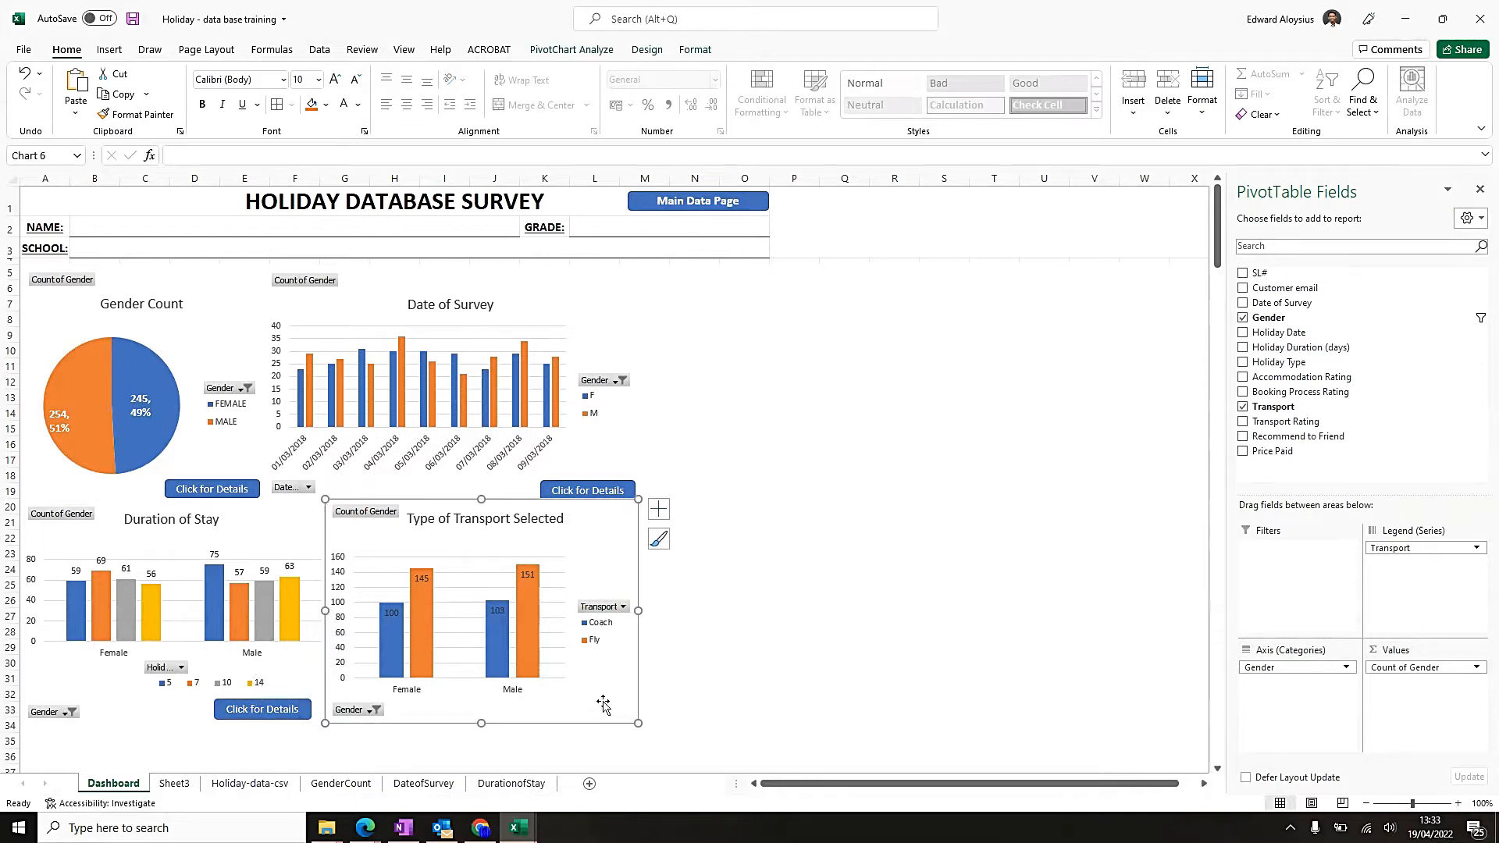
right_click(603, 702)
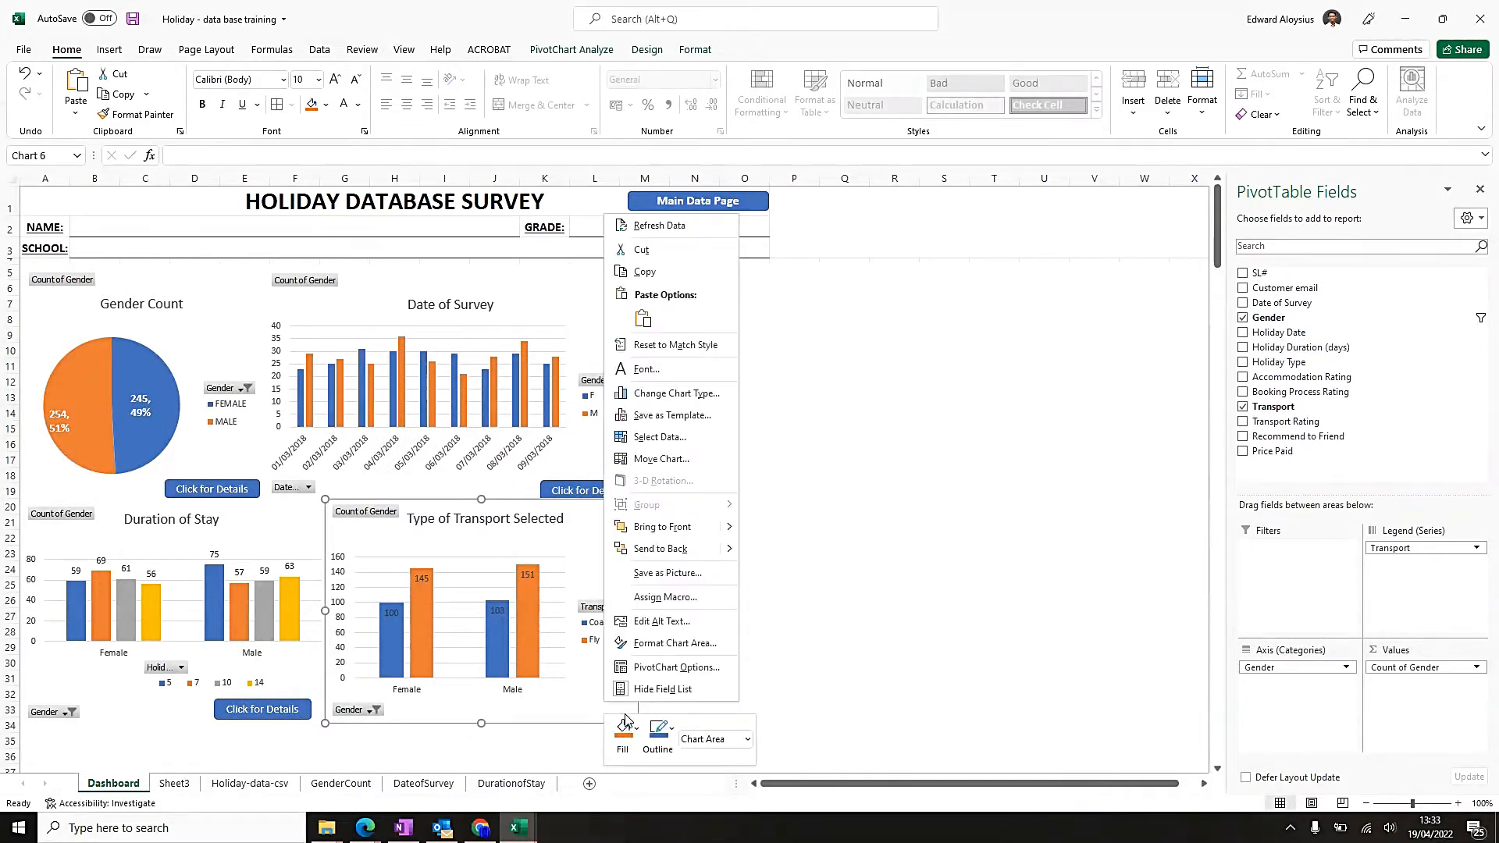
left_click(642, 319)
left_click_drag(408, 523, 616, 715)
Raise the Click for Details button slightly within the Date of Survey chart.
left_click(577, 488)
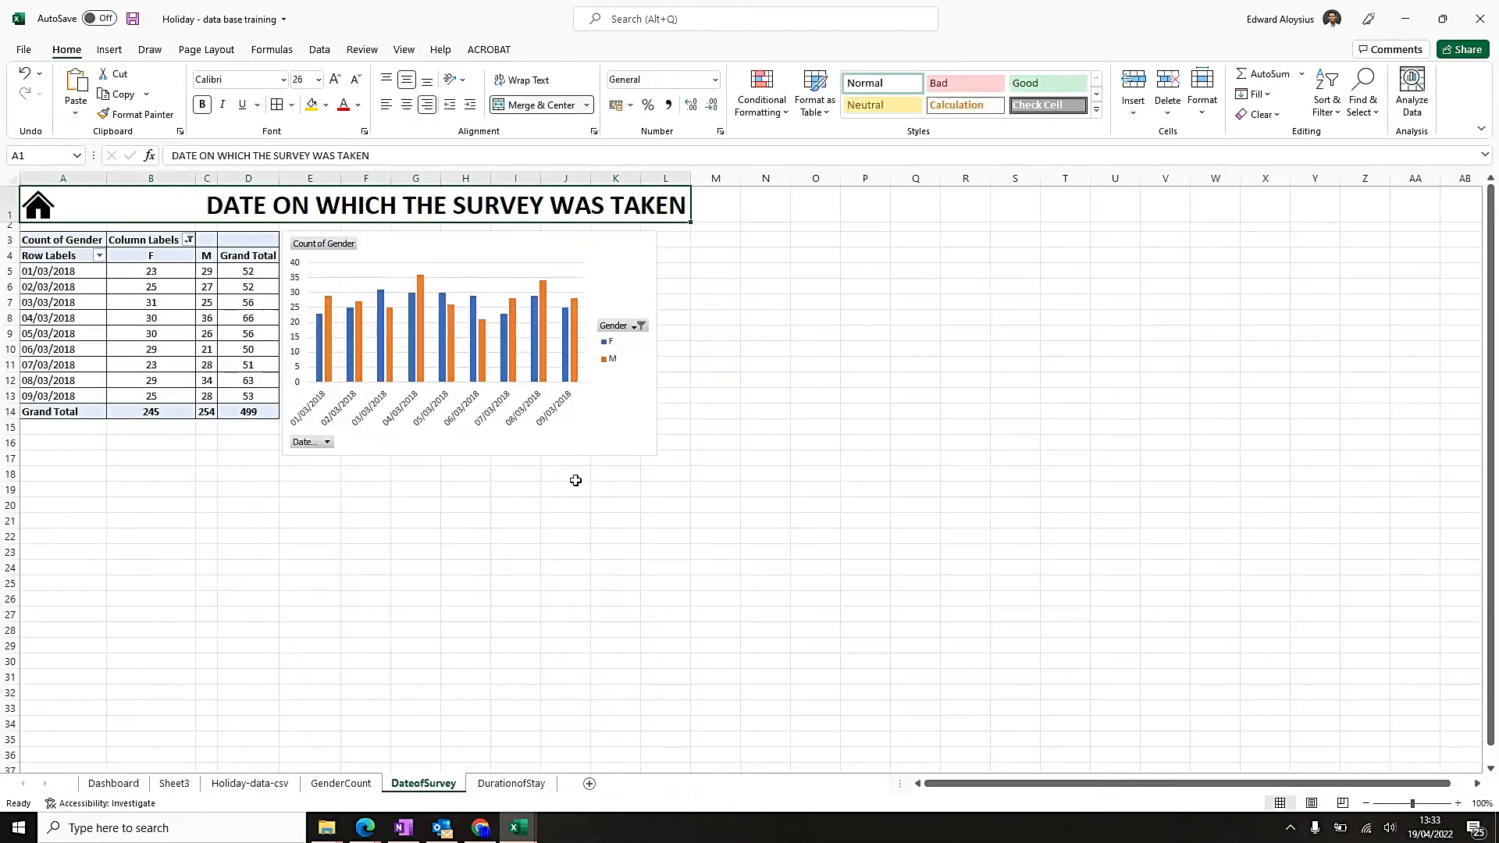
left_click(29, 214)
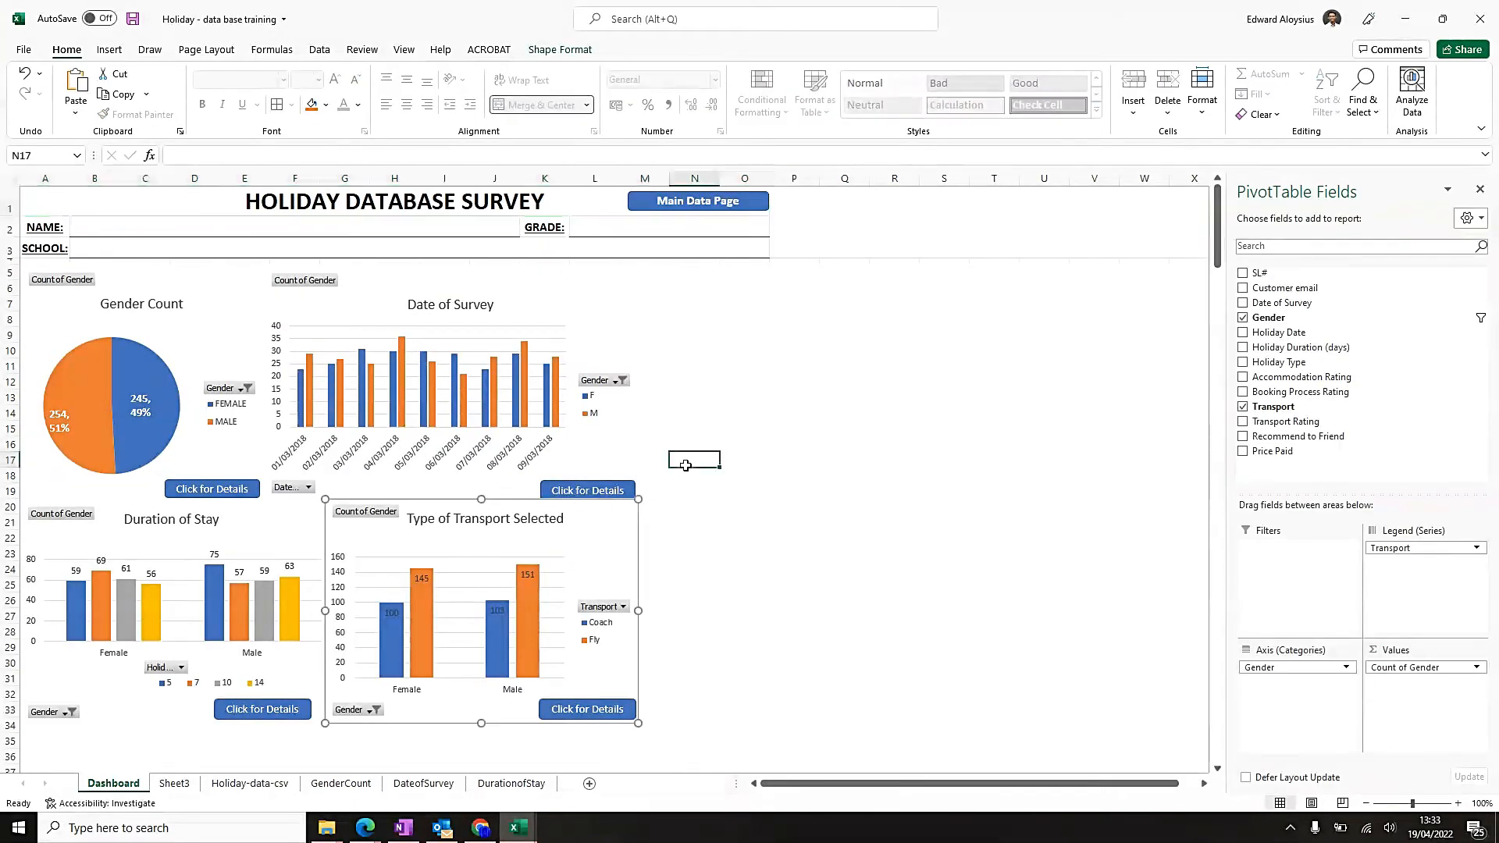
left_click(593, 490)
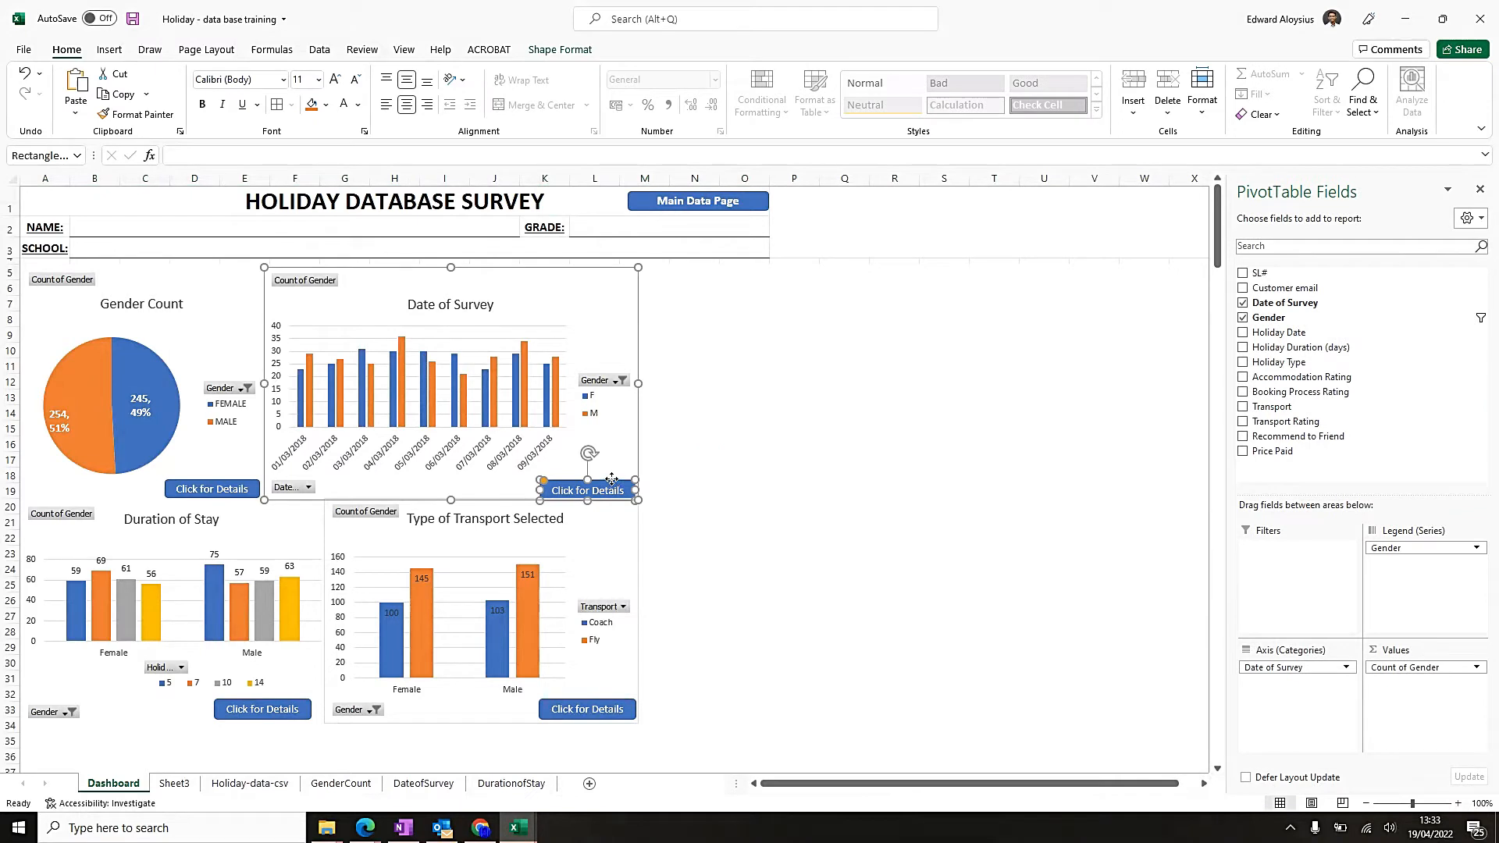
left_click_drag(611, 478, 612, 474)
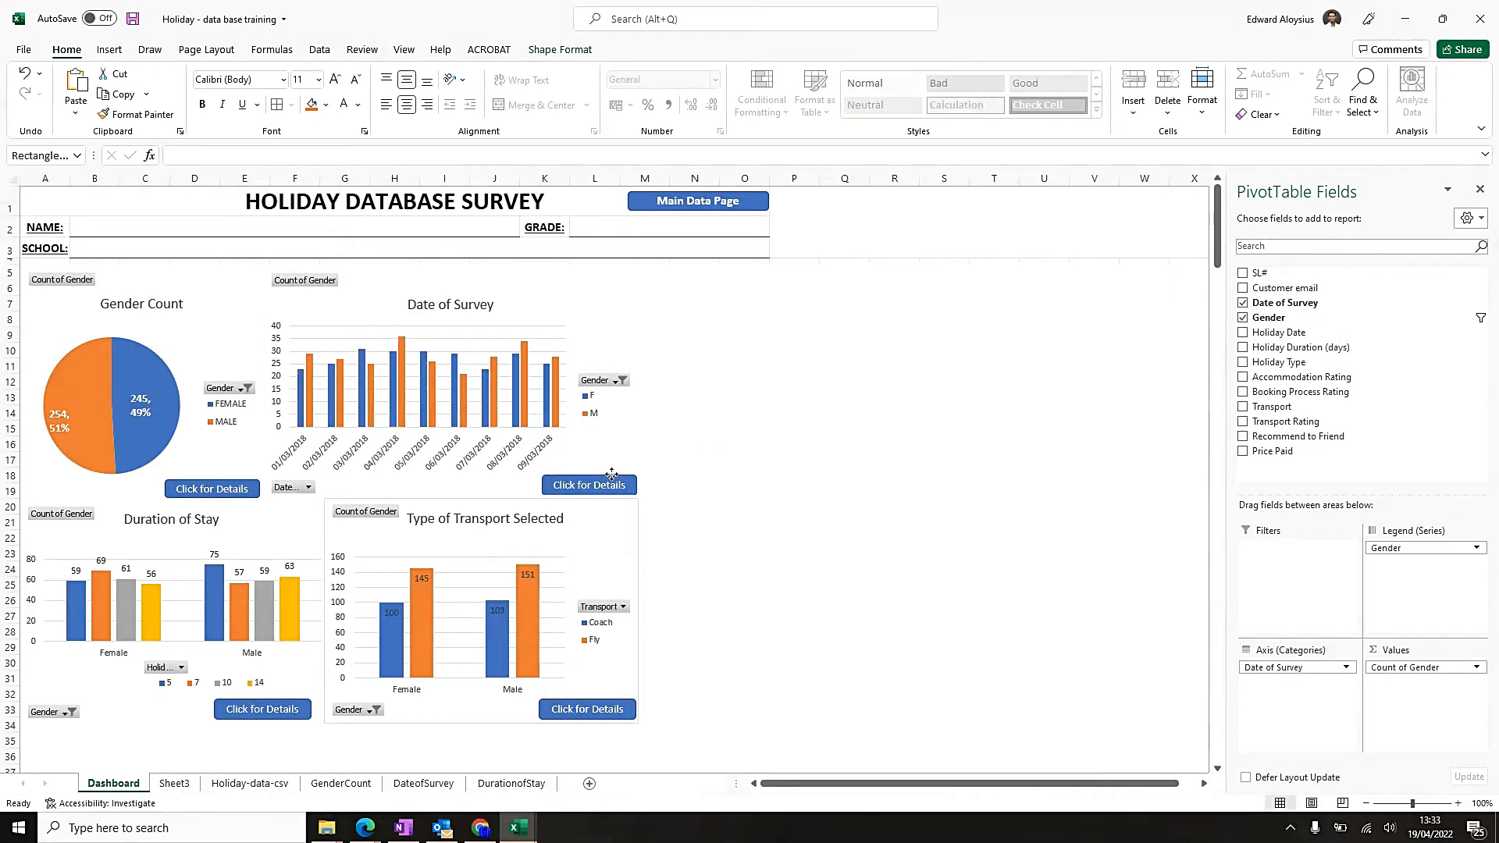
left_click(784, 492)
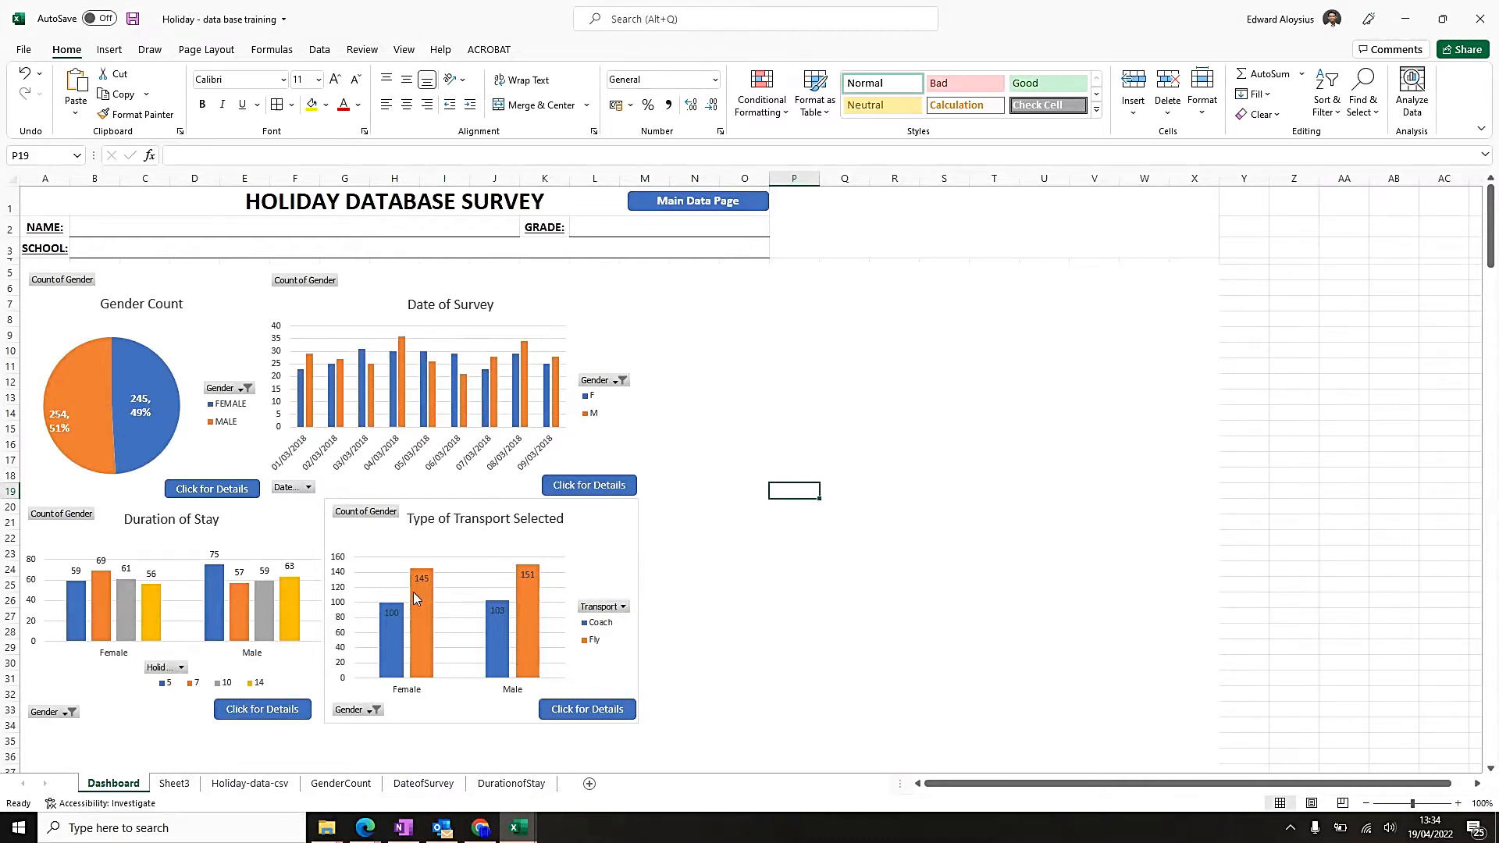
Move Sheet3 to the end of the workbook after DurationofStay and rename it TransportType.
left_click(178, 785)
left_click_drag(523, 765, 570, 789)
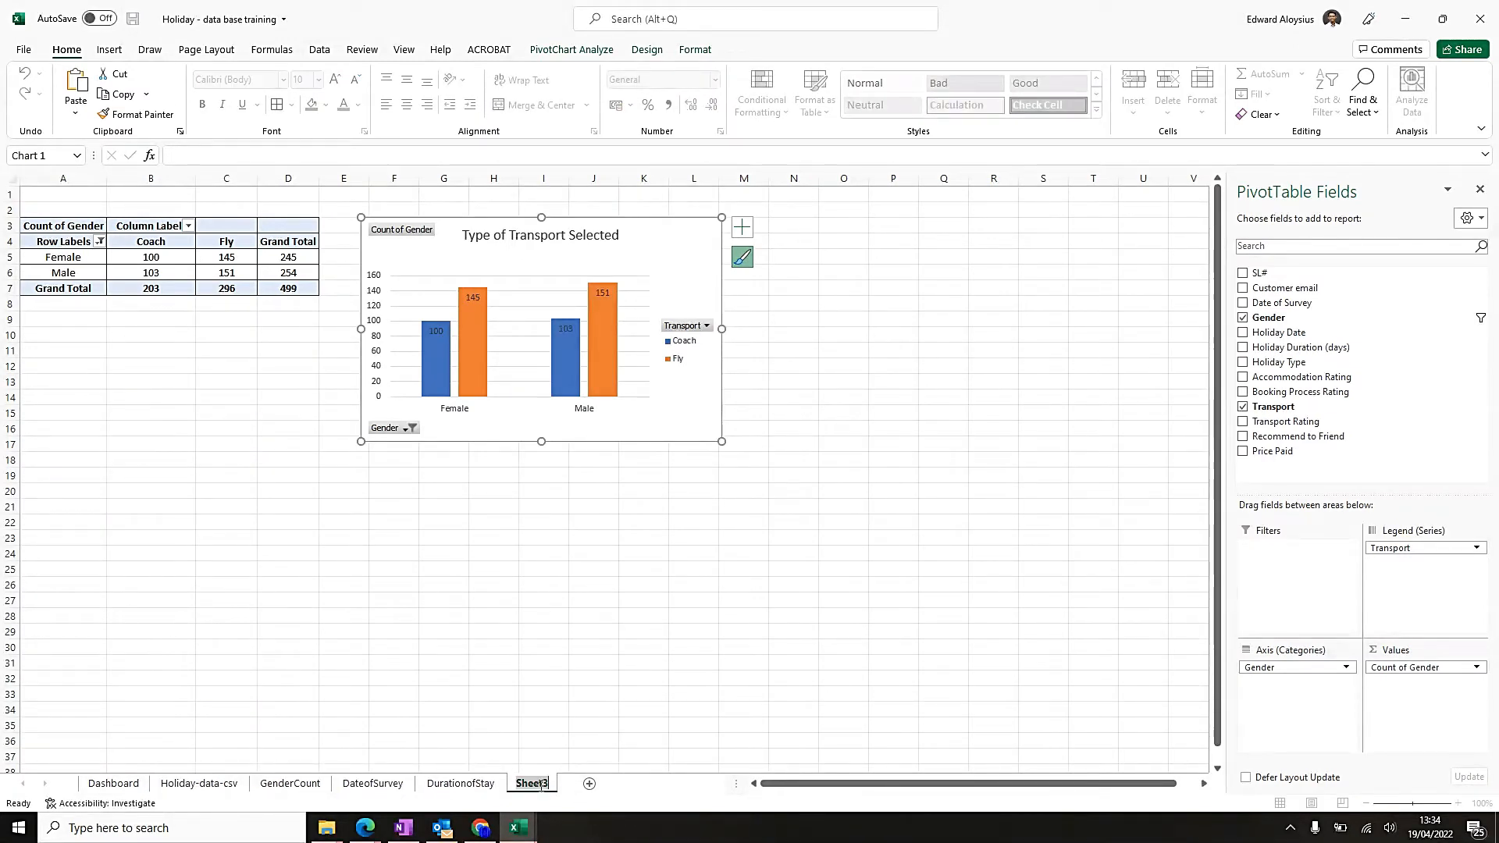
type("TransportType")
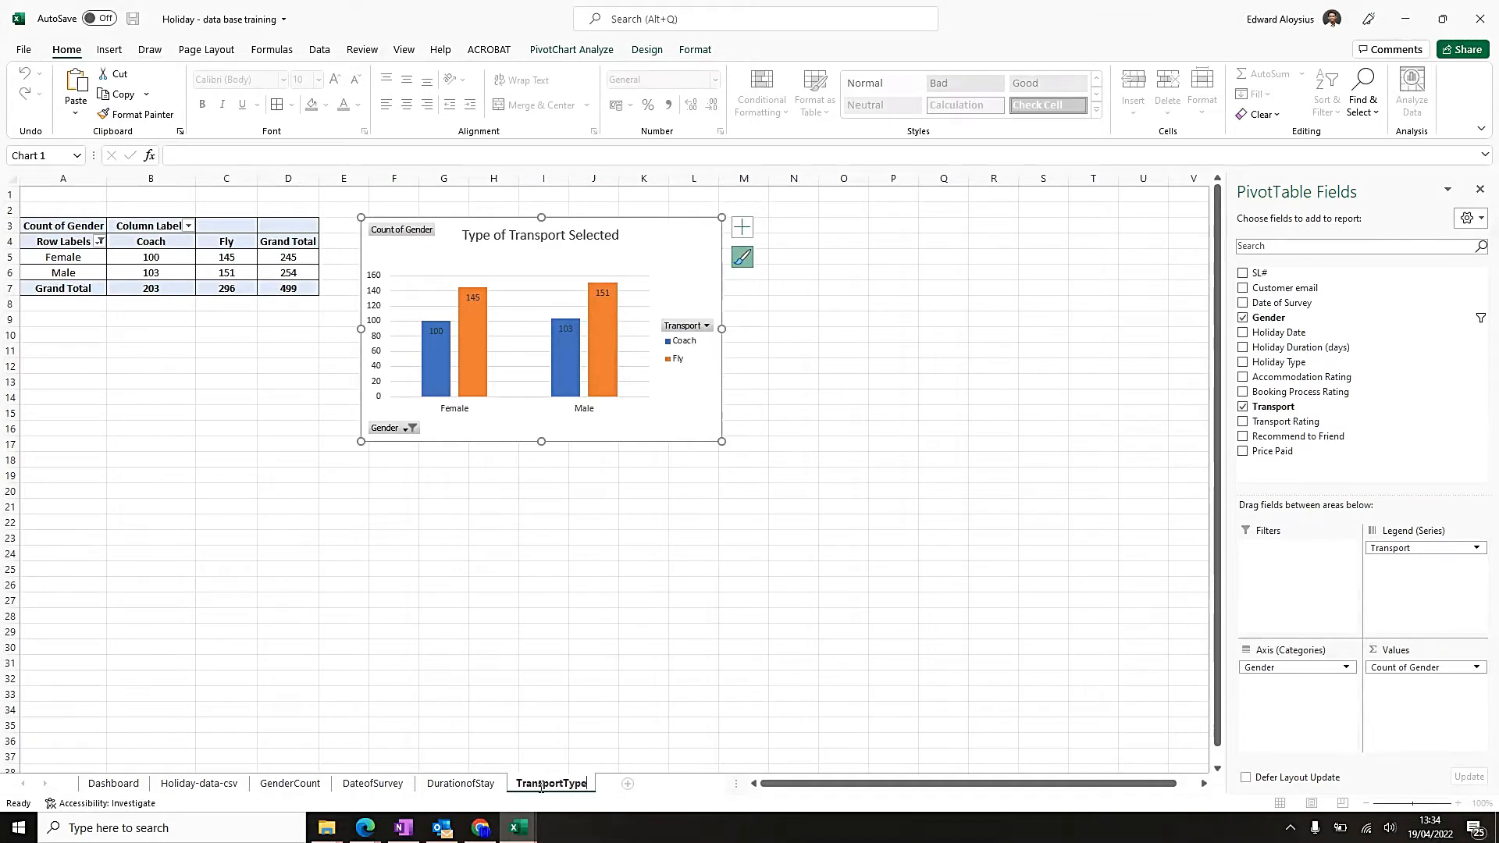
key("Return")
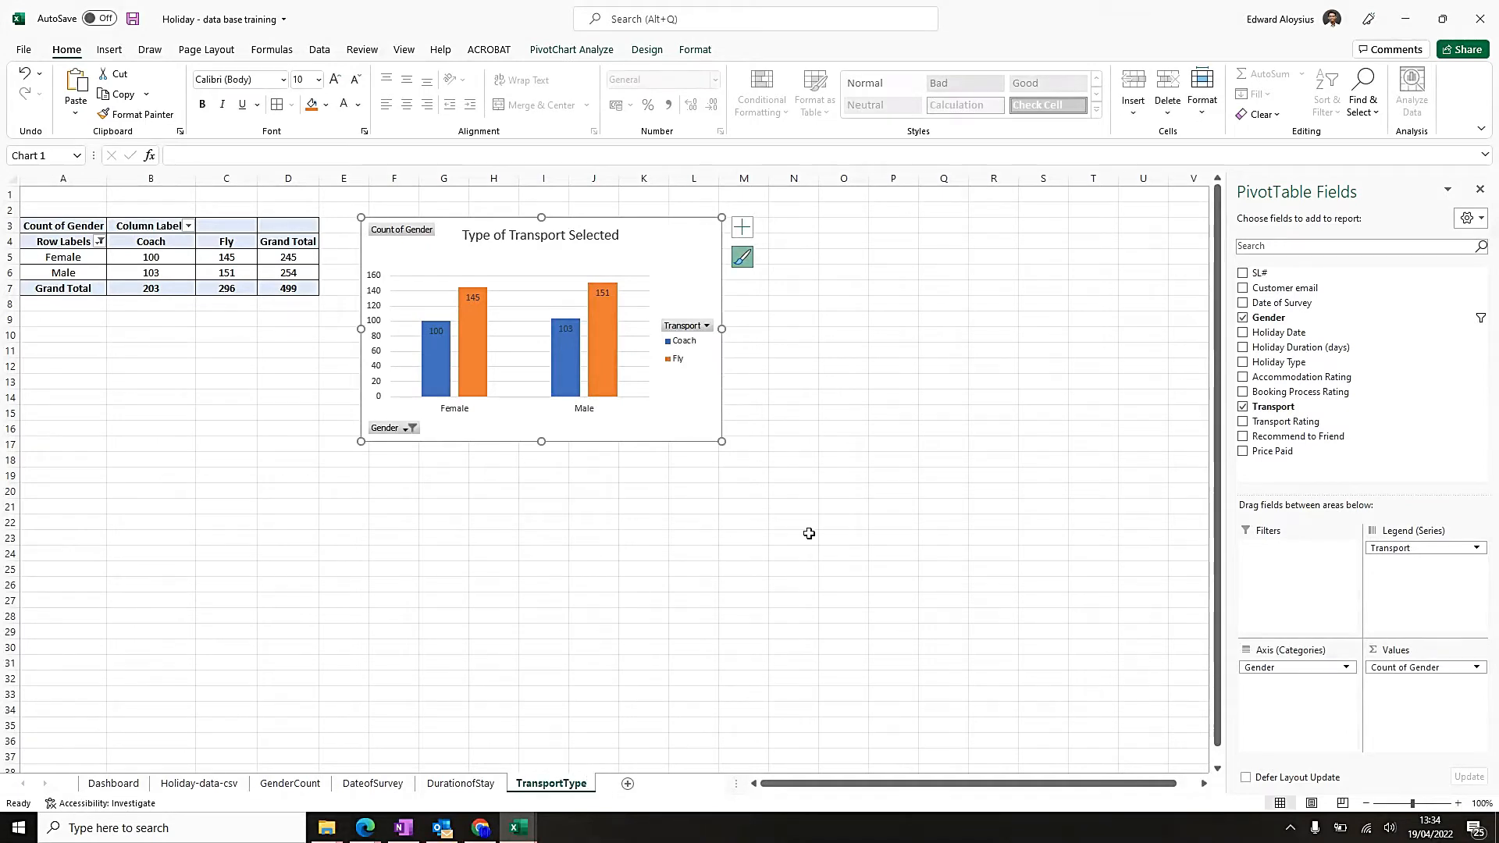
Edit the hyperlink of the transport chart's Click for Details button on the Dashboard to point to the TransportType sheet.
left_click(127, 788)
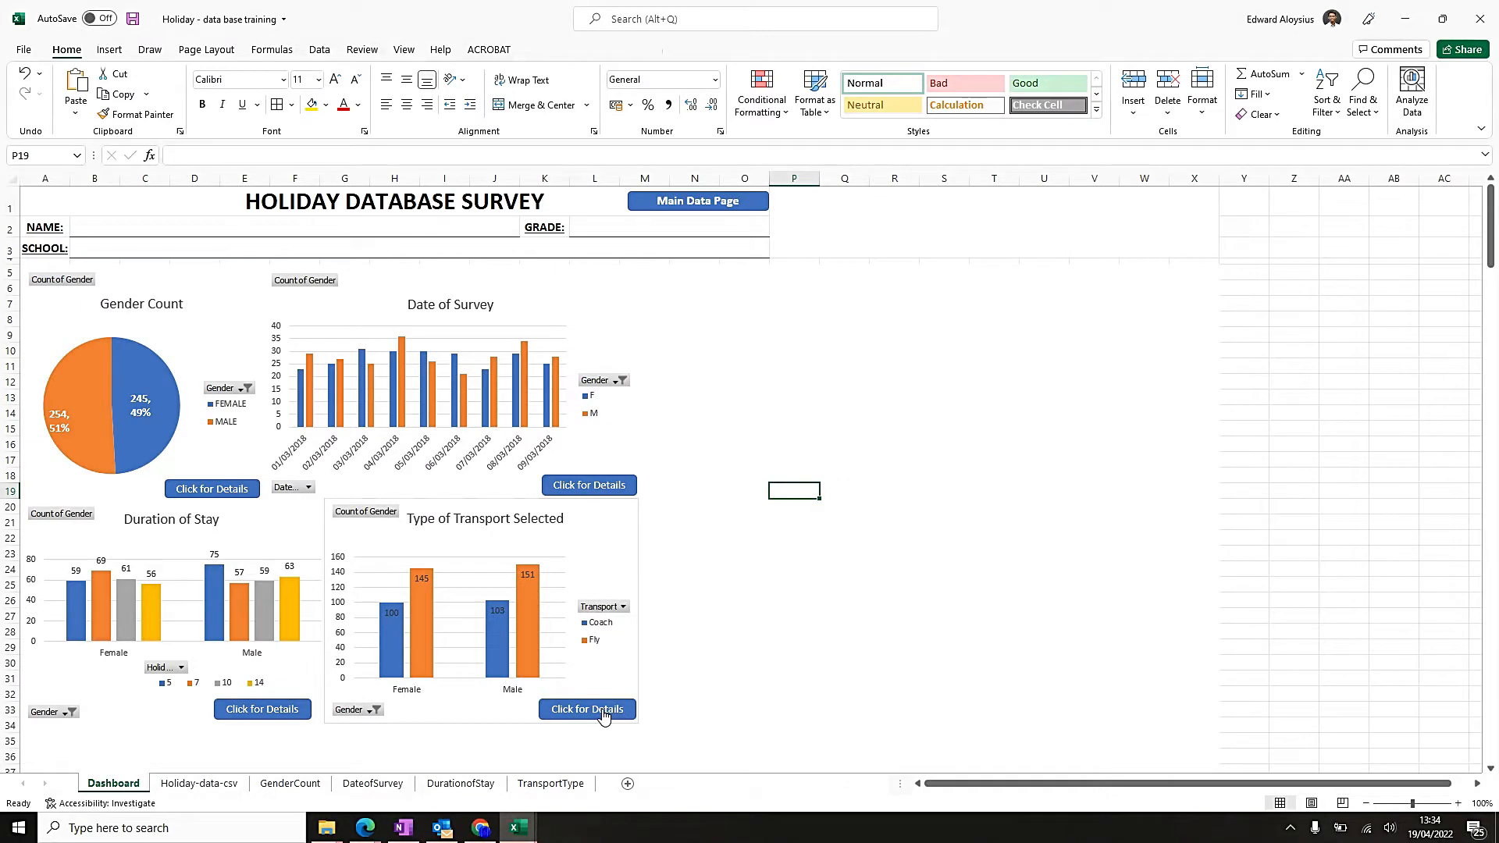
right_click(601, 712)
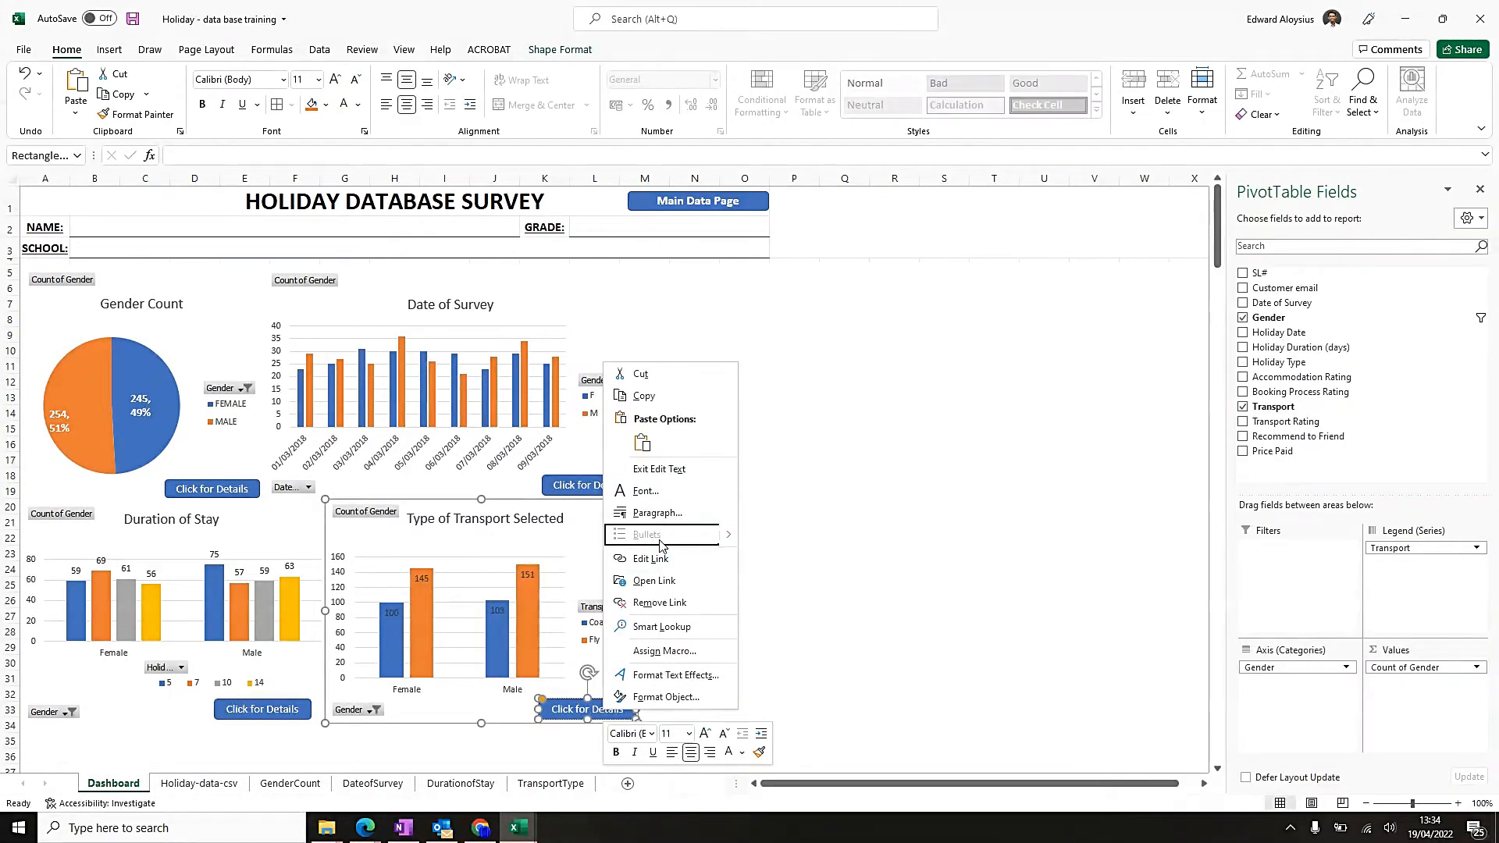
left_click(651, 559)
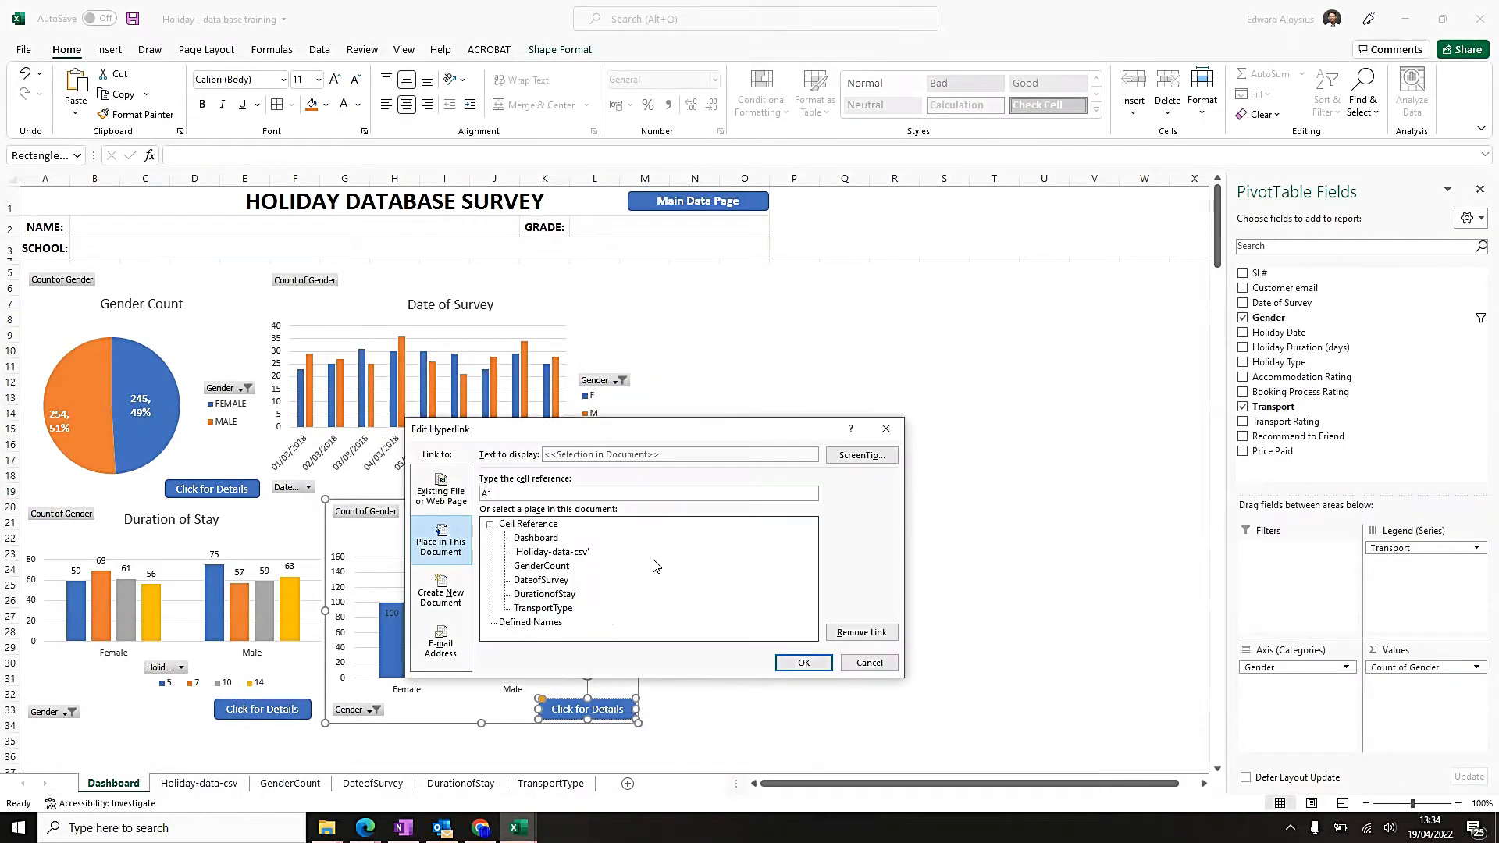
left_click(544, 609)
left_click(803, 662)
left_click(664, 661)
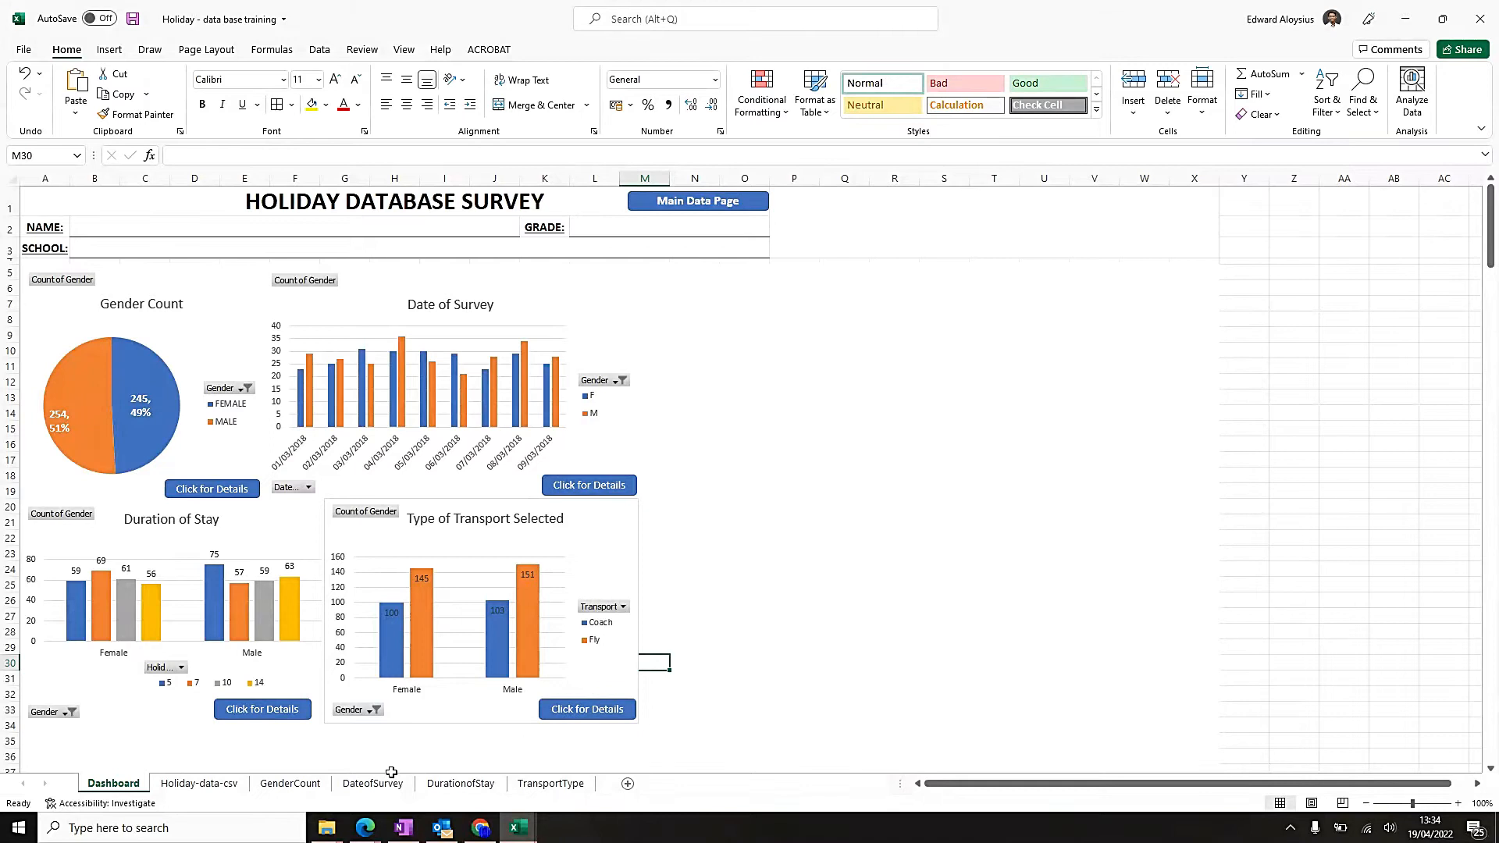
Copy the linked home icon from the GenderCount sheet and paste it at cell A1 of the TransportType sheet.
left_click(312, 785)
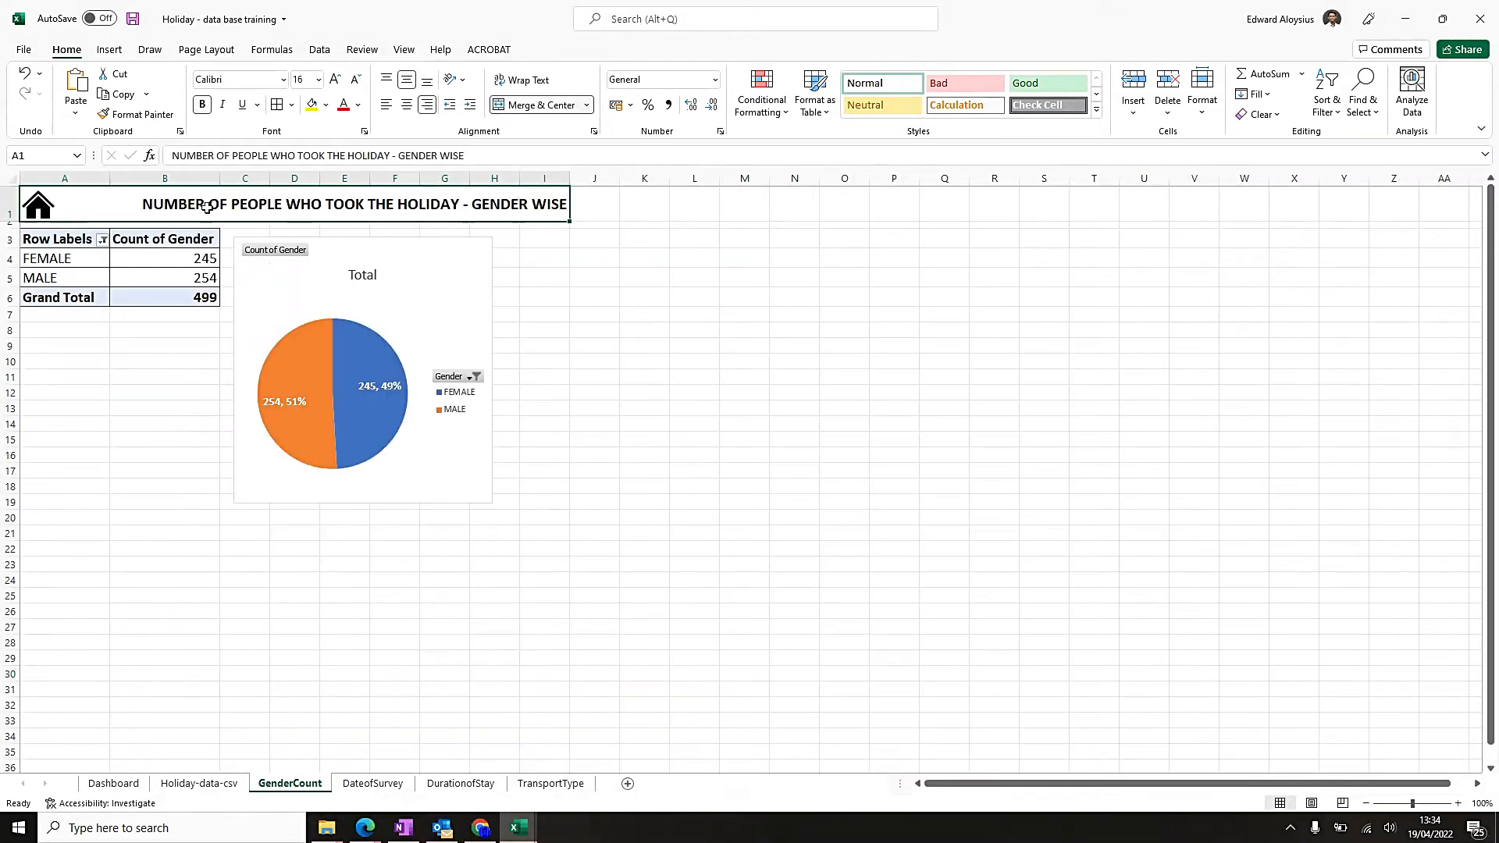
right_click(43, 222)
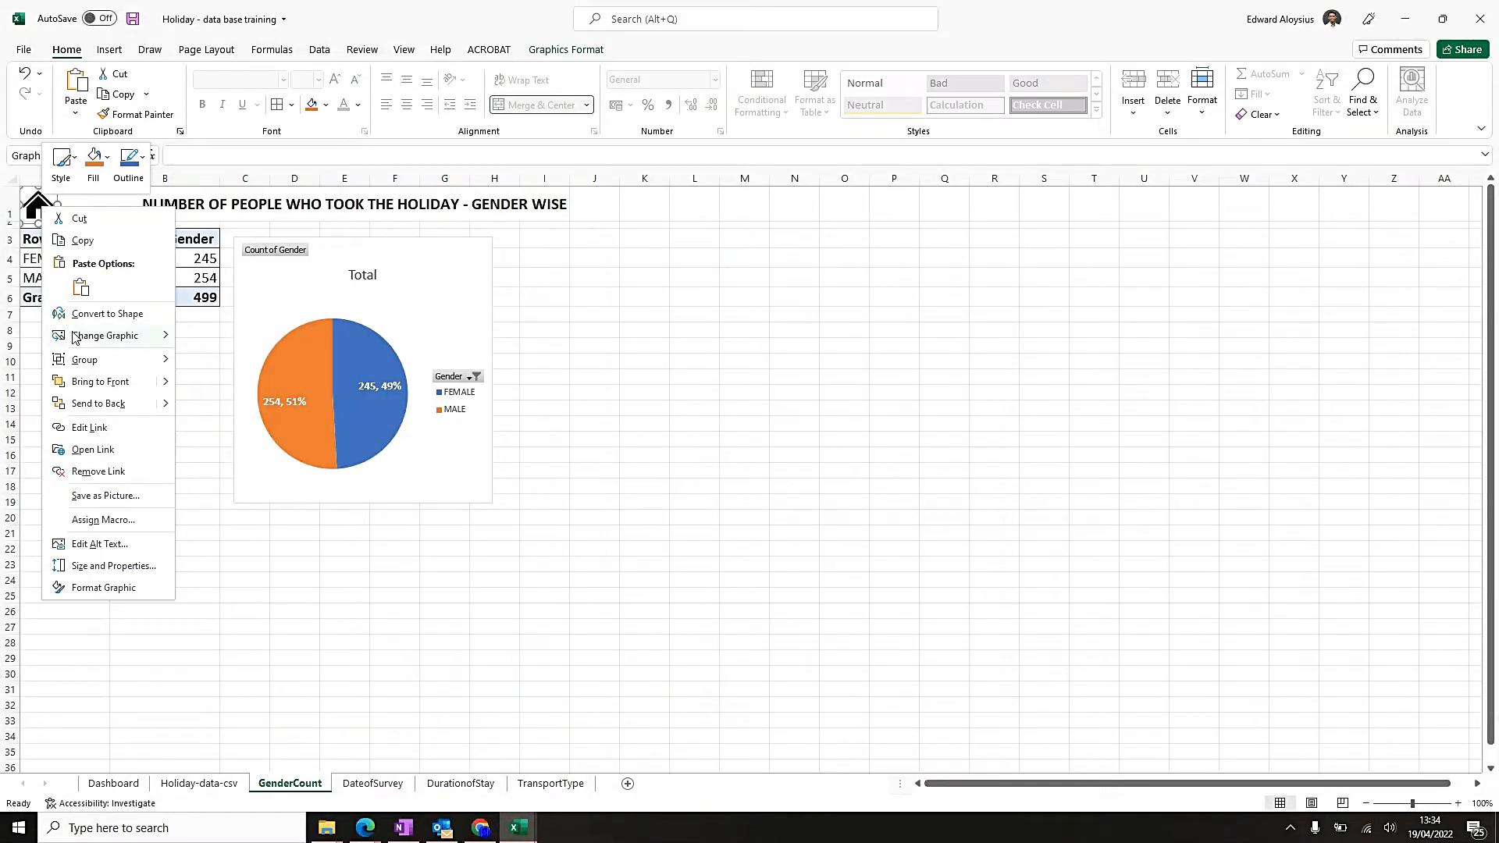
left_click(90, 240)
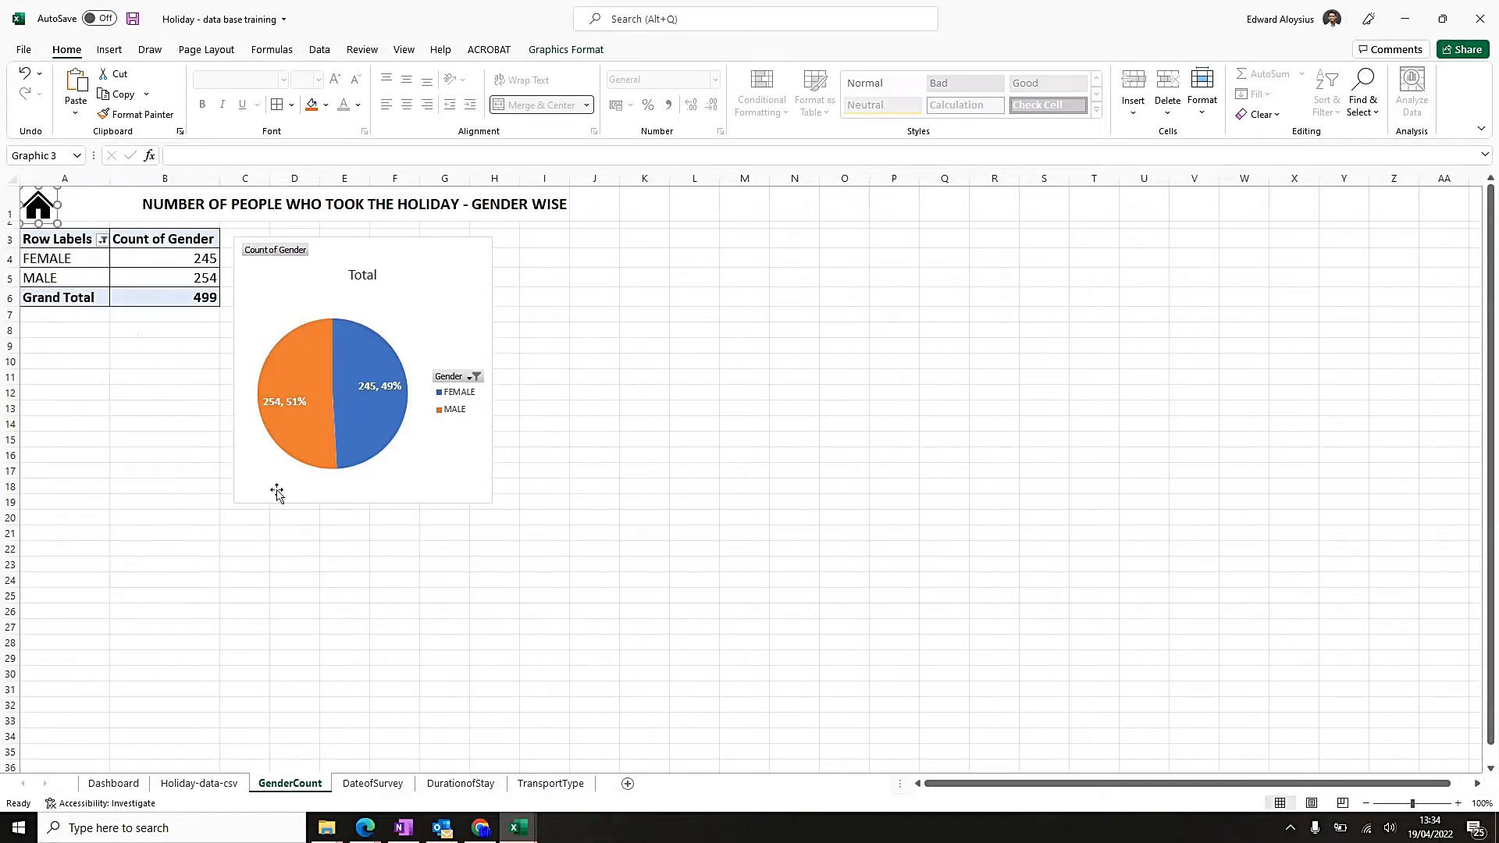
left_click(550, 782)
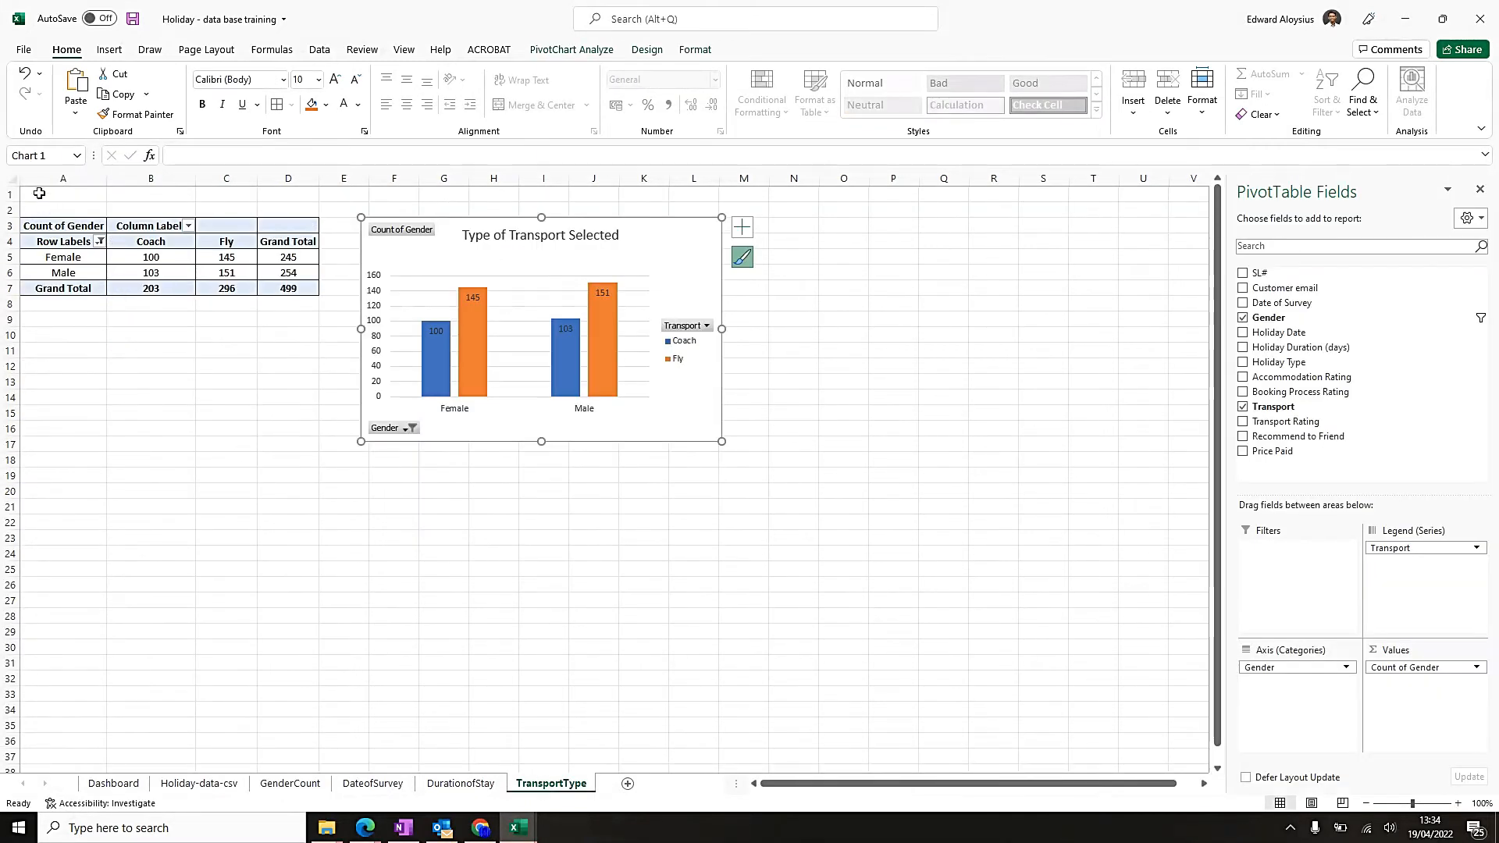
right_click(38, 193)
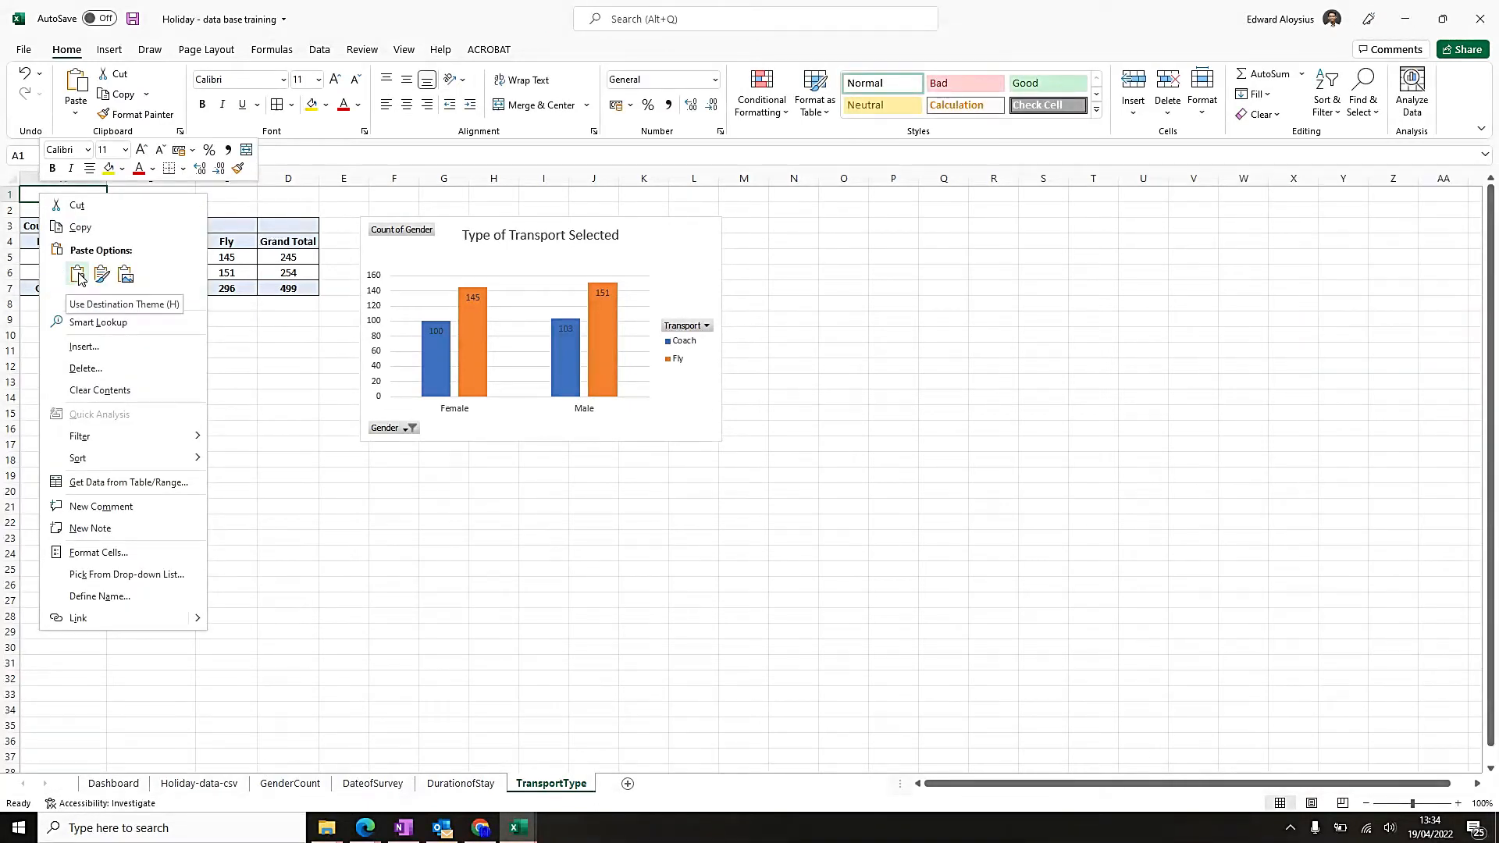
left_click(78, 274)
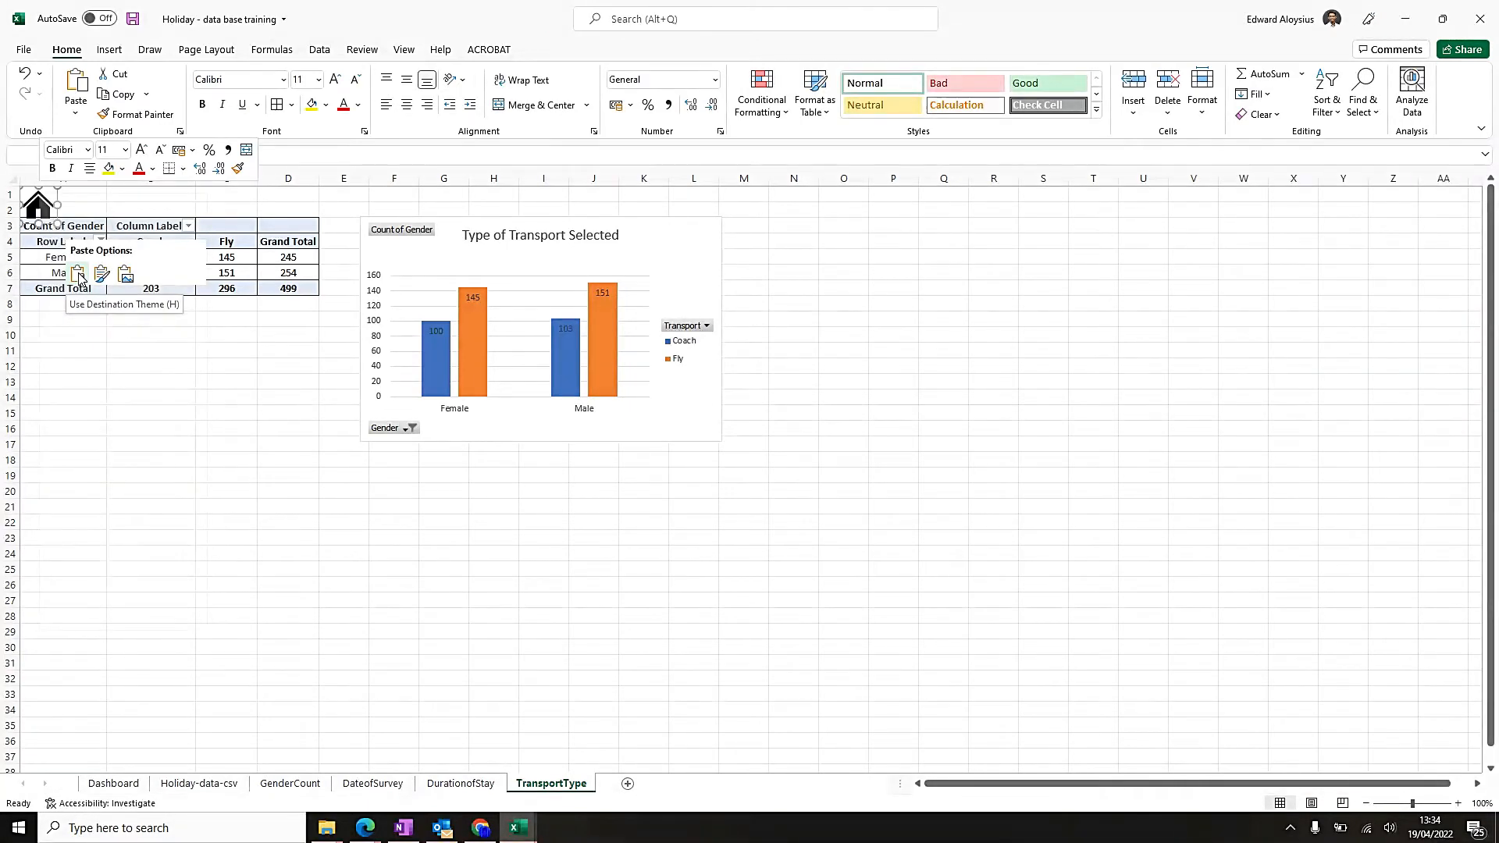
Make row 1 tall enough for the home icon and merge and center cells A1:K1 on the TransportType sheet.
left_click_drag(10, 202, 652, 186)
left_click(518, 109)
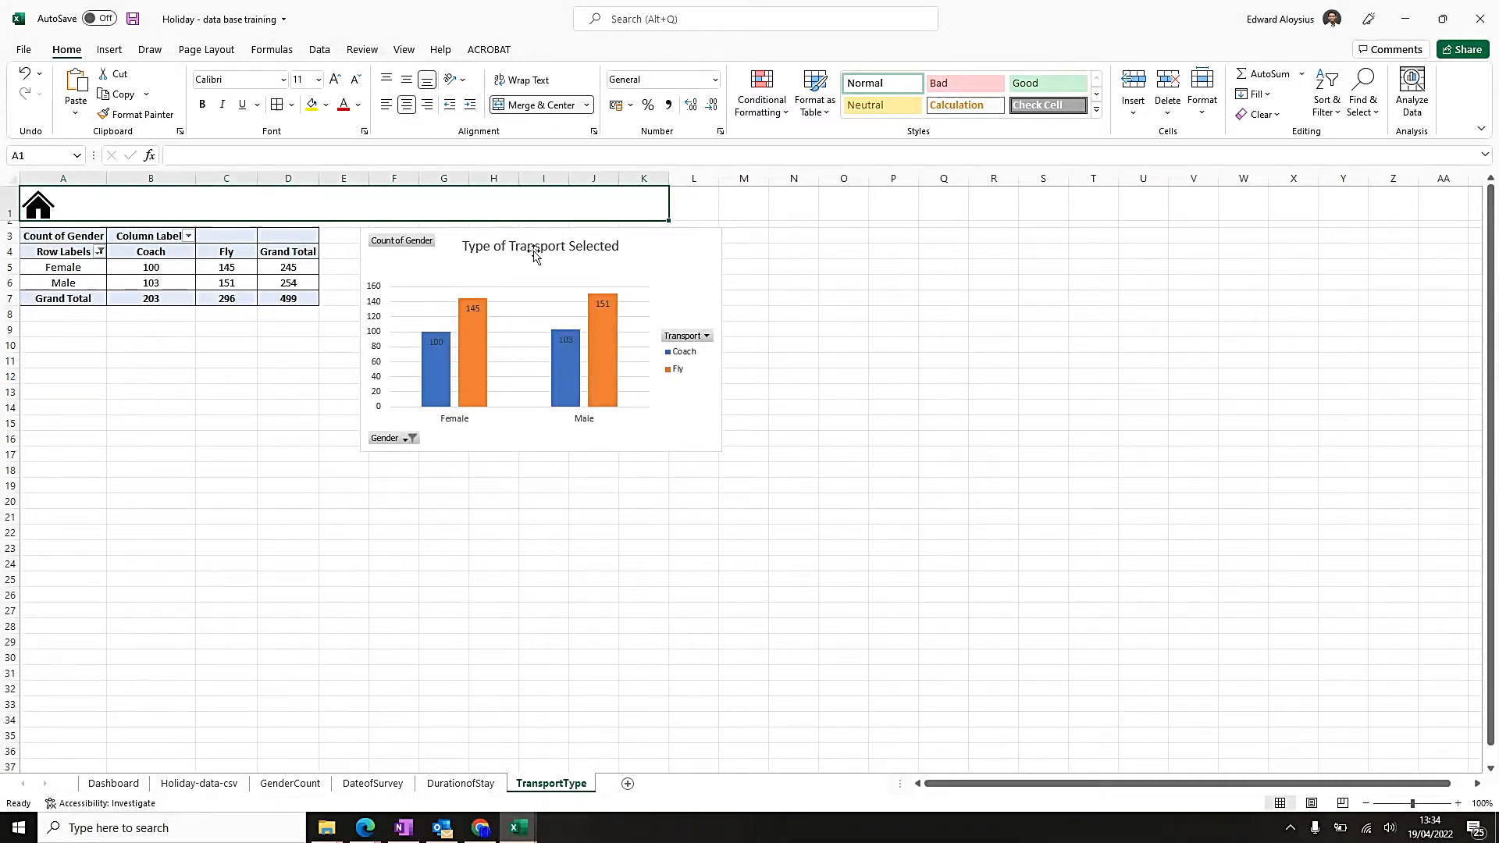
Move the transport chart closer to the pivot table and enter the heading "TYPE OF TRANSPORT SELECTED" in merged row 1.
left_click_drag(687, 241, 648, 240)
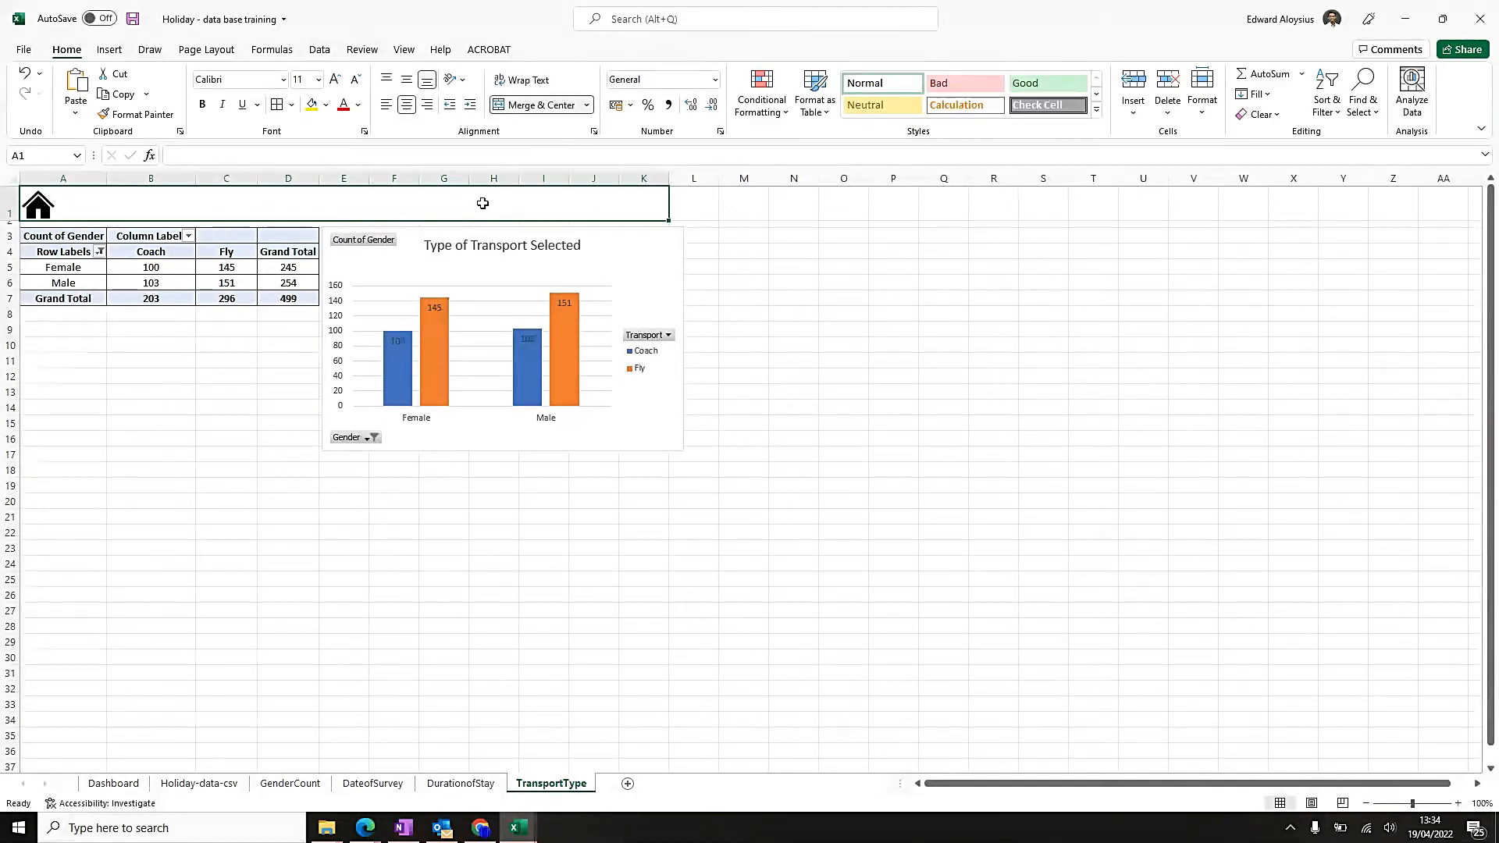
type("TYPE  FO TRAN")
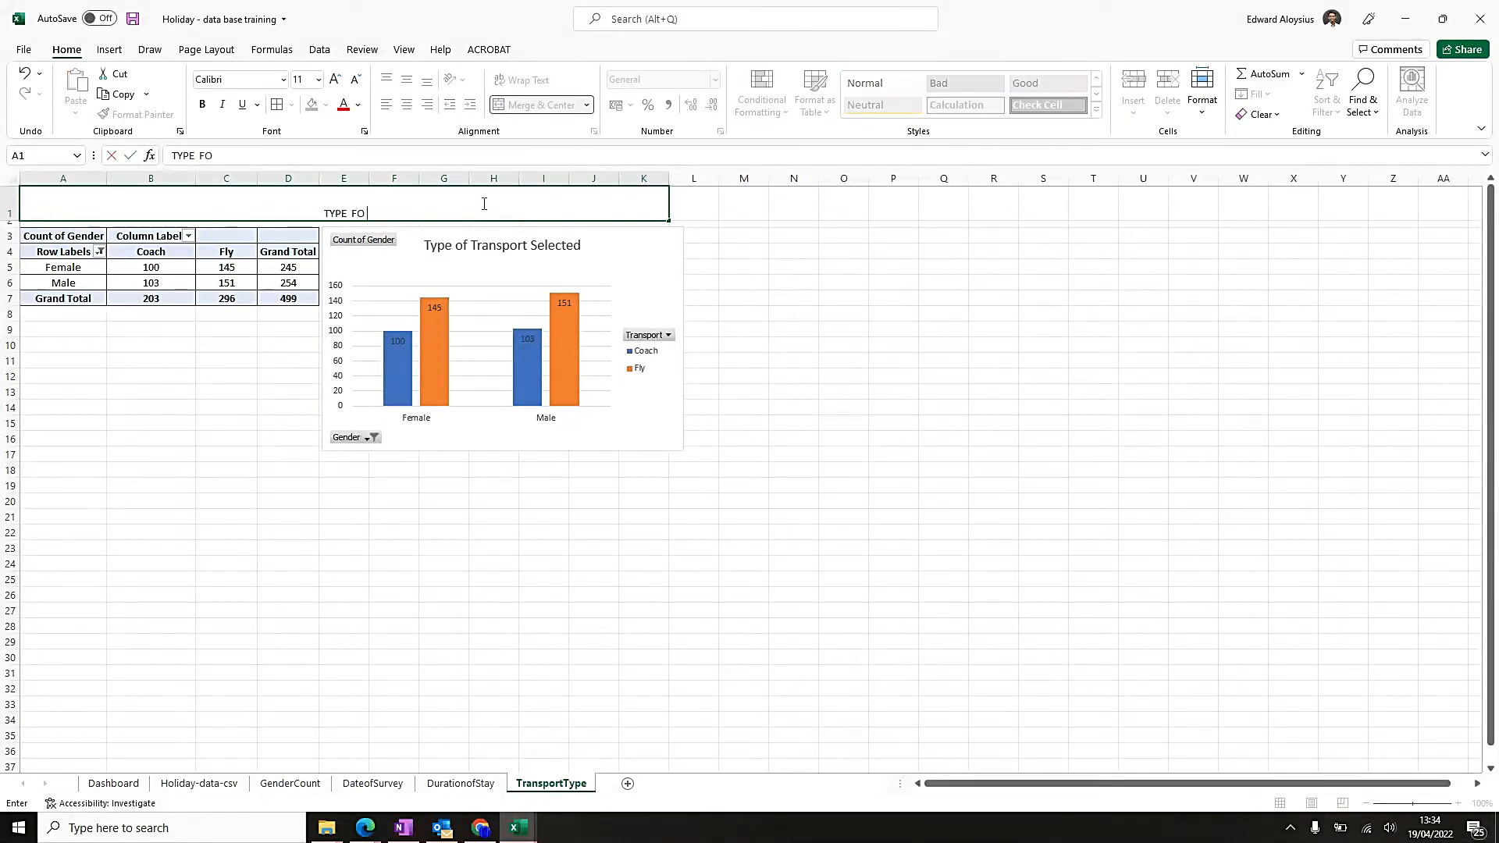
key("BackSpace")
key("BackSpace")
key("BackSpace")
key("BackSpace")
key("BackSpace")
key("BackSpace")
key("BackSpace")
type("OF TRANSPOR")
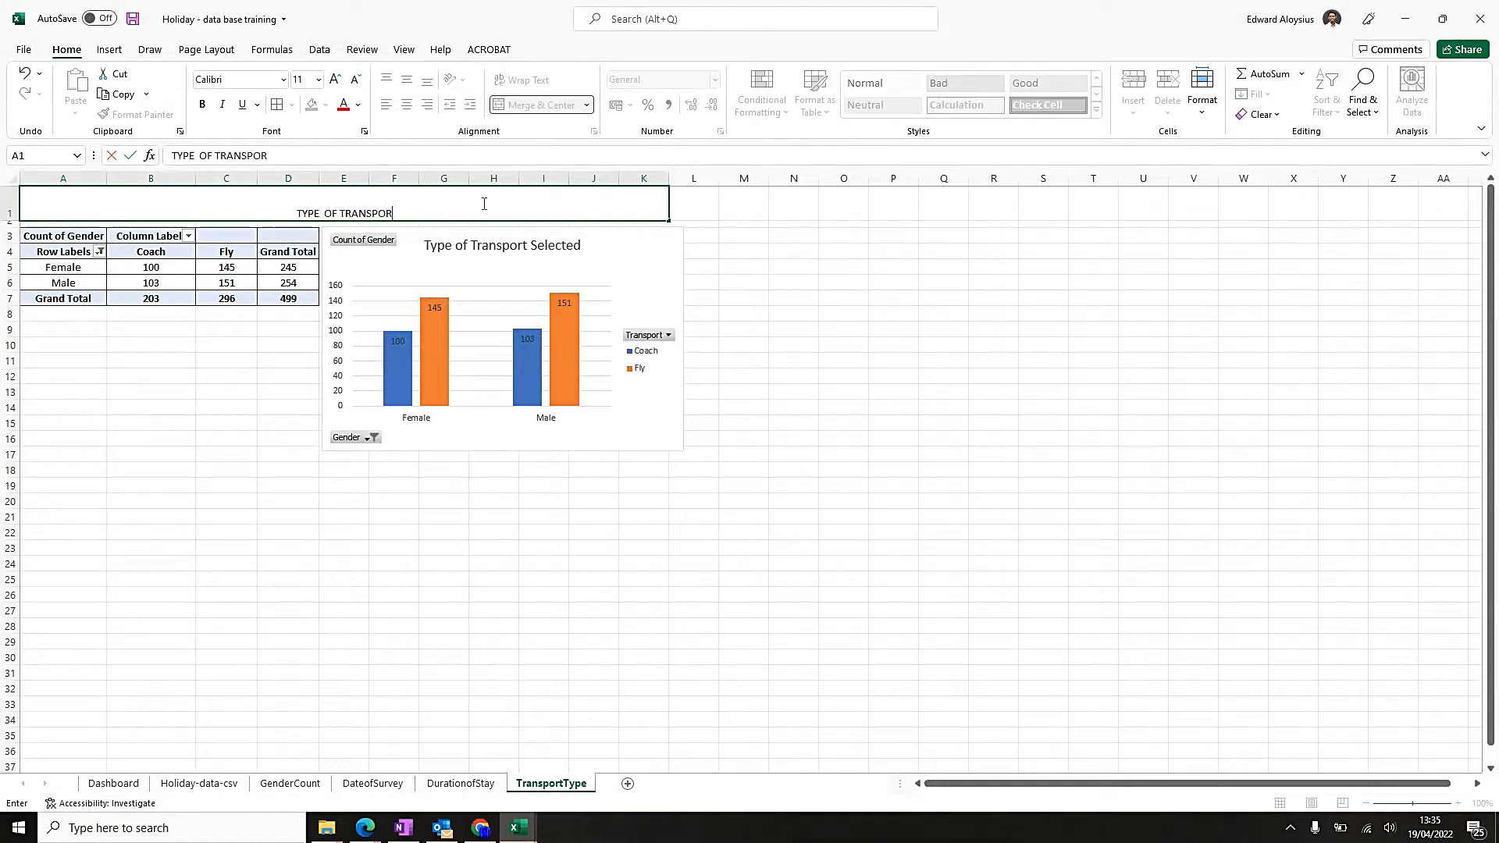
type("T SELECTED")
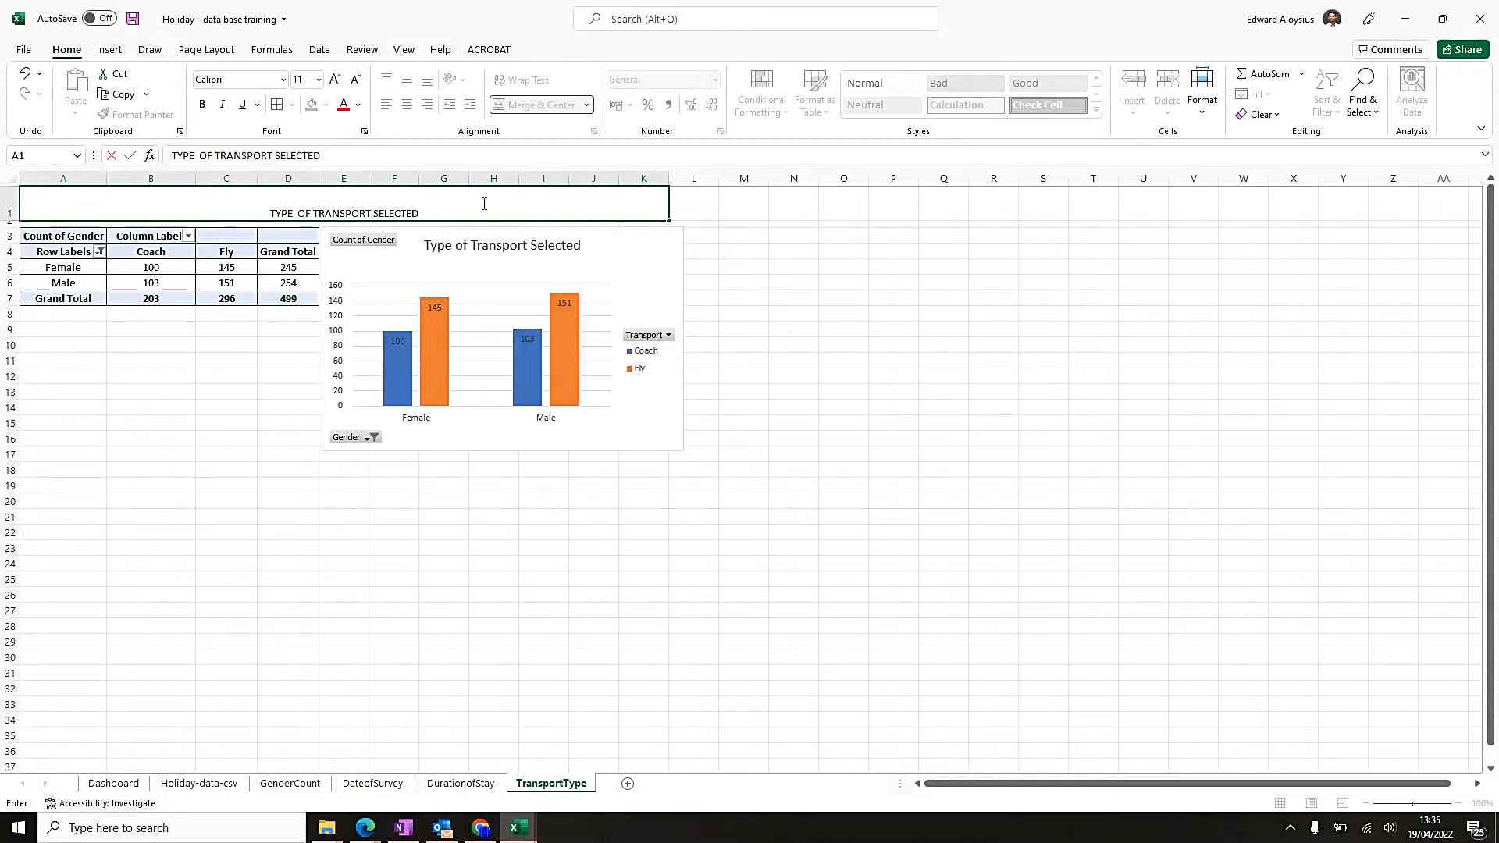
key("Return")
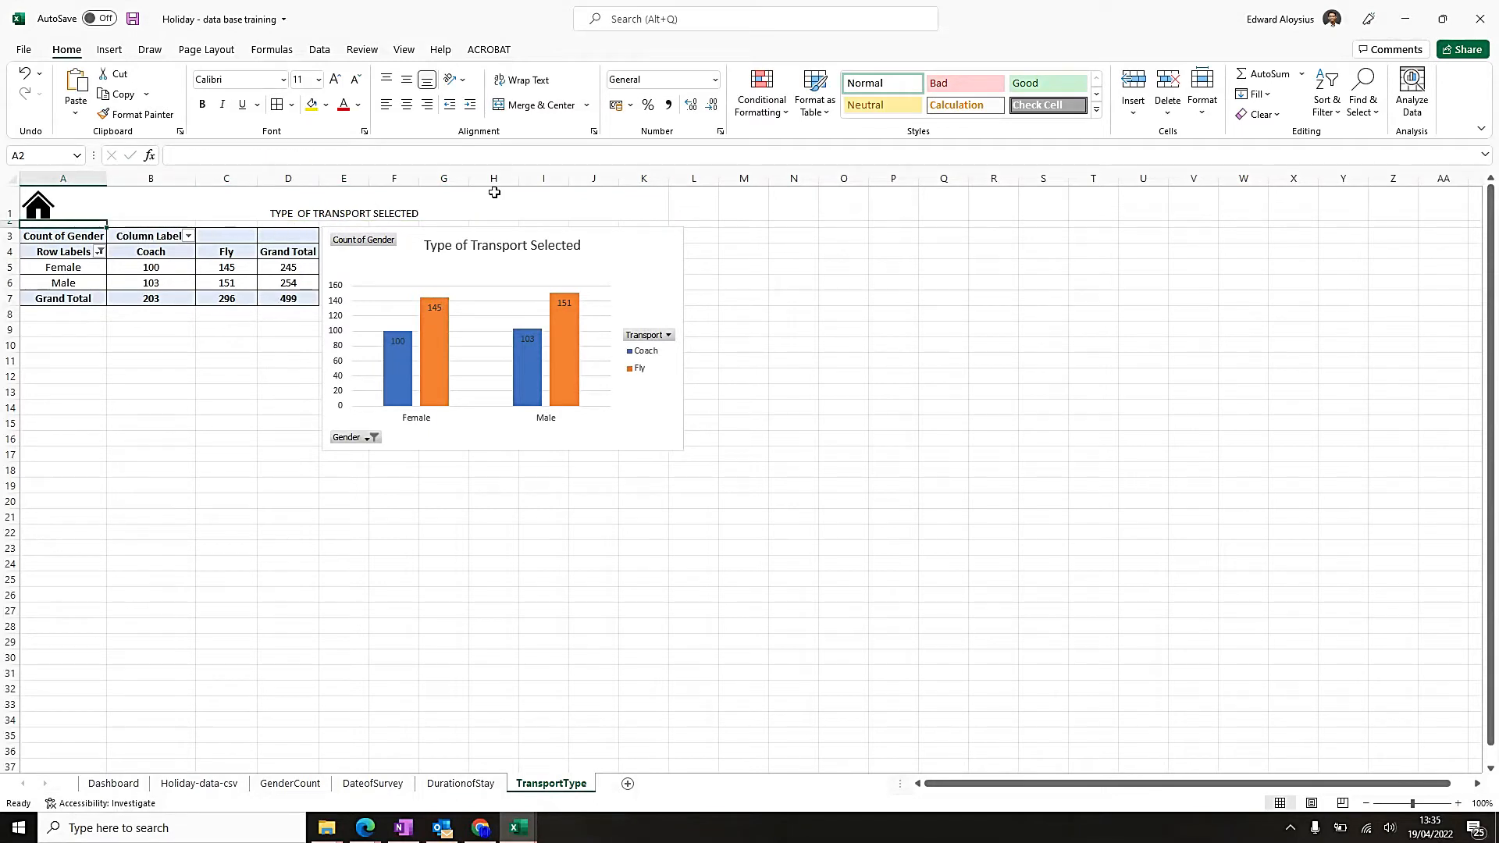
Format the TransportType heading as middle-aligned, size 22 and bold, and save the workbook.
left_click(494, 192)
left_click(406, 80)
left_click(335, 80)
left_click(335, 79)
left_click(335, 80)
left_click(335, 80)
left_click(335, 80)
left_click(335, 80)
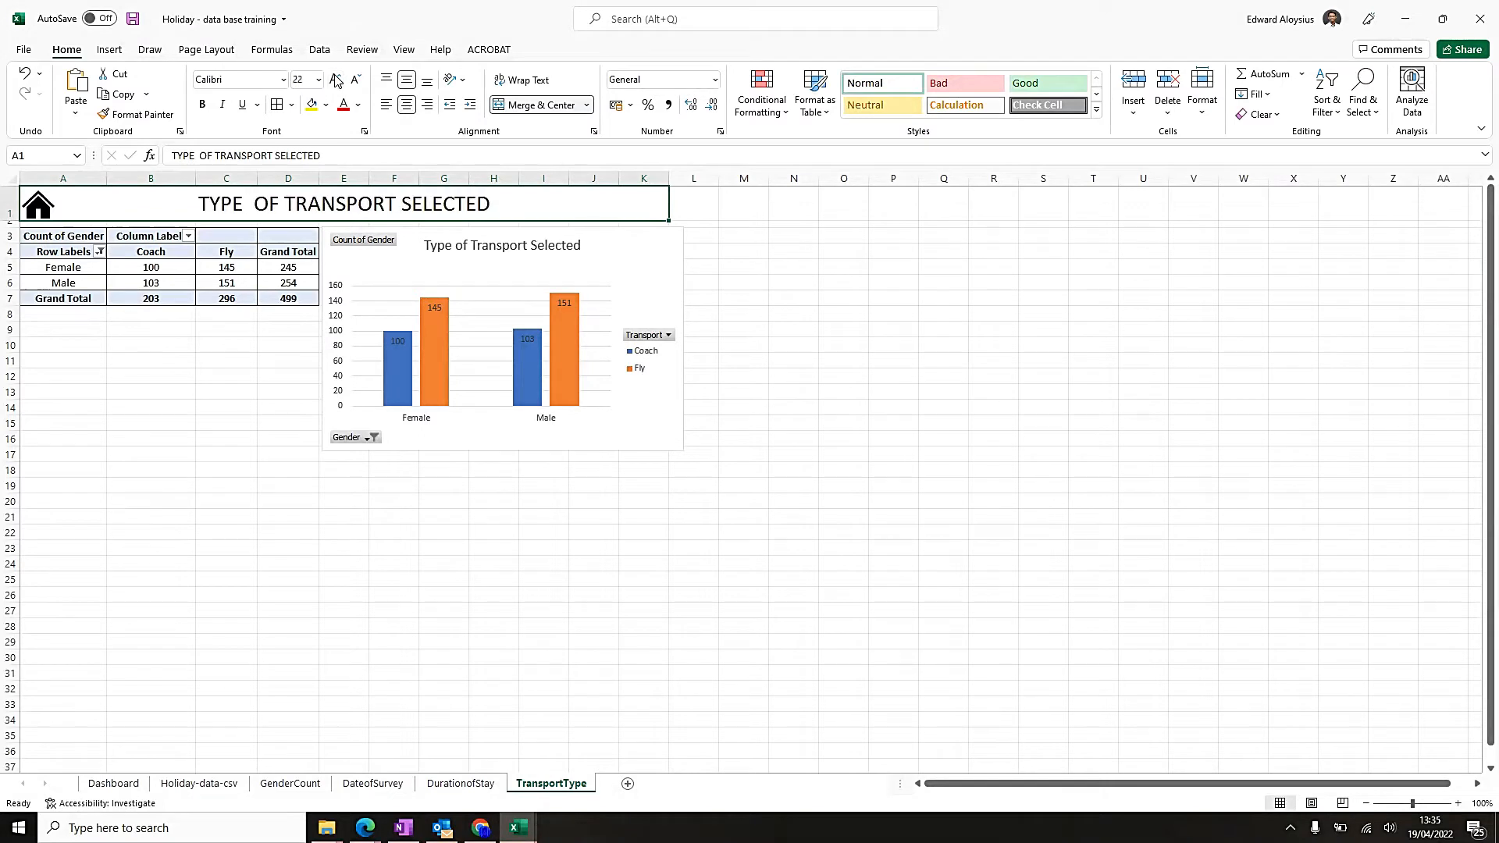
key("ctrl+b")
left_click(942, 358)
key("ctrl+s")
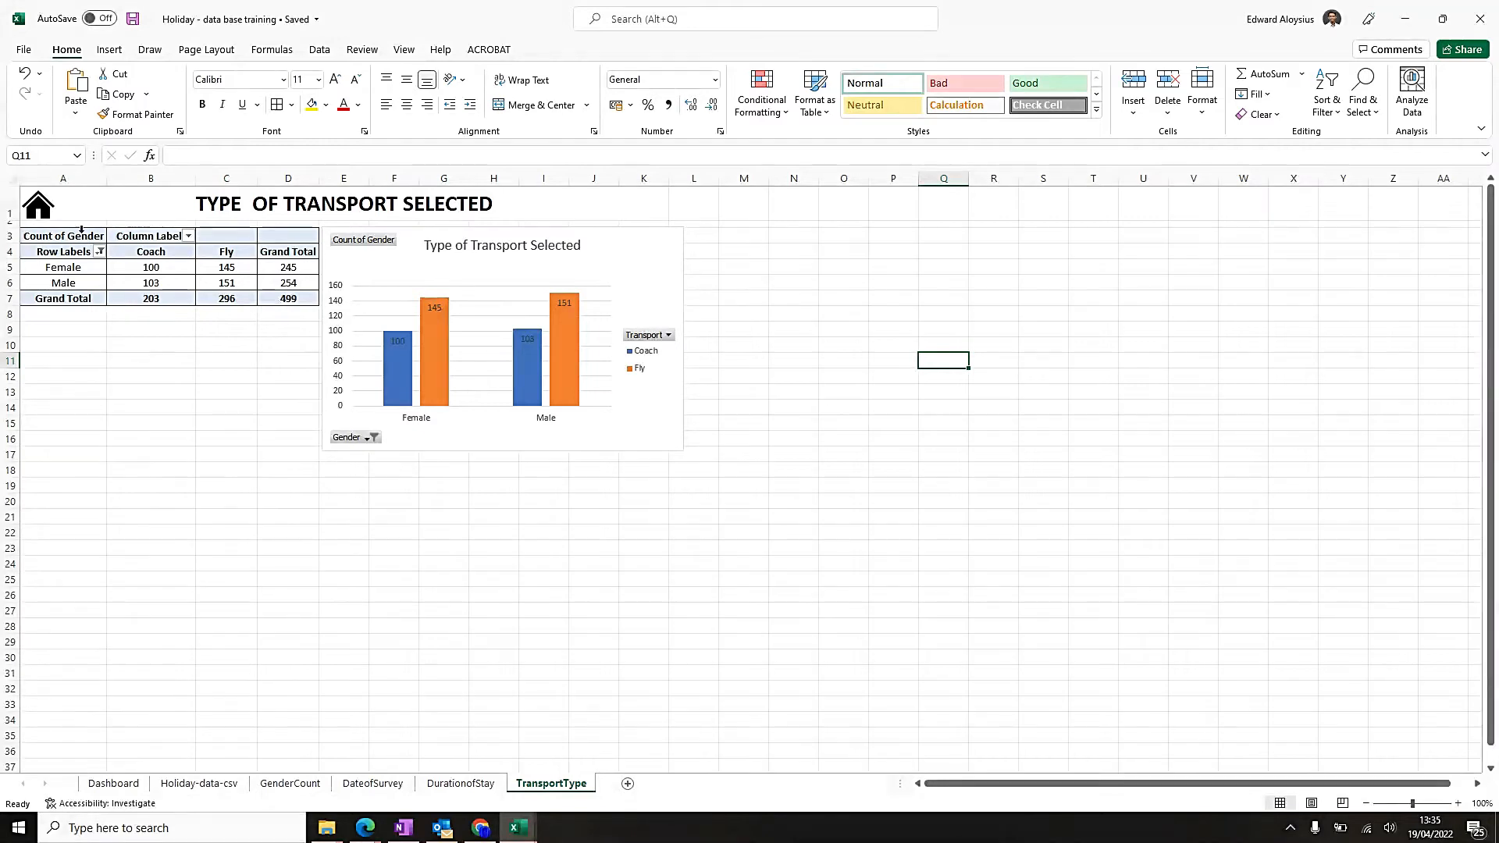
Test the home icon and the transport chart's Click for Details link in both directions, ending on the Dashboard, and save the workbook.
left_click(42, 214)
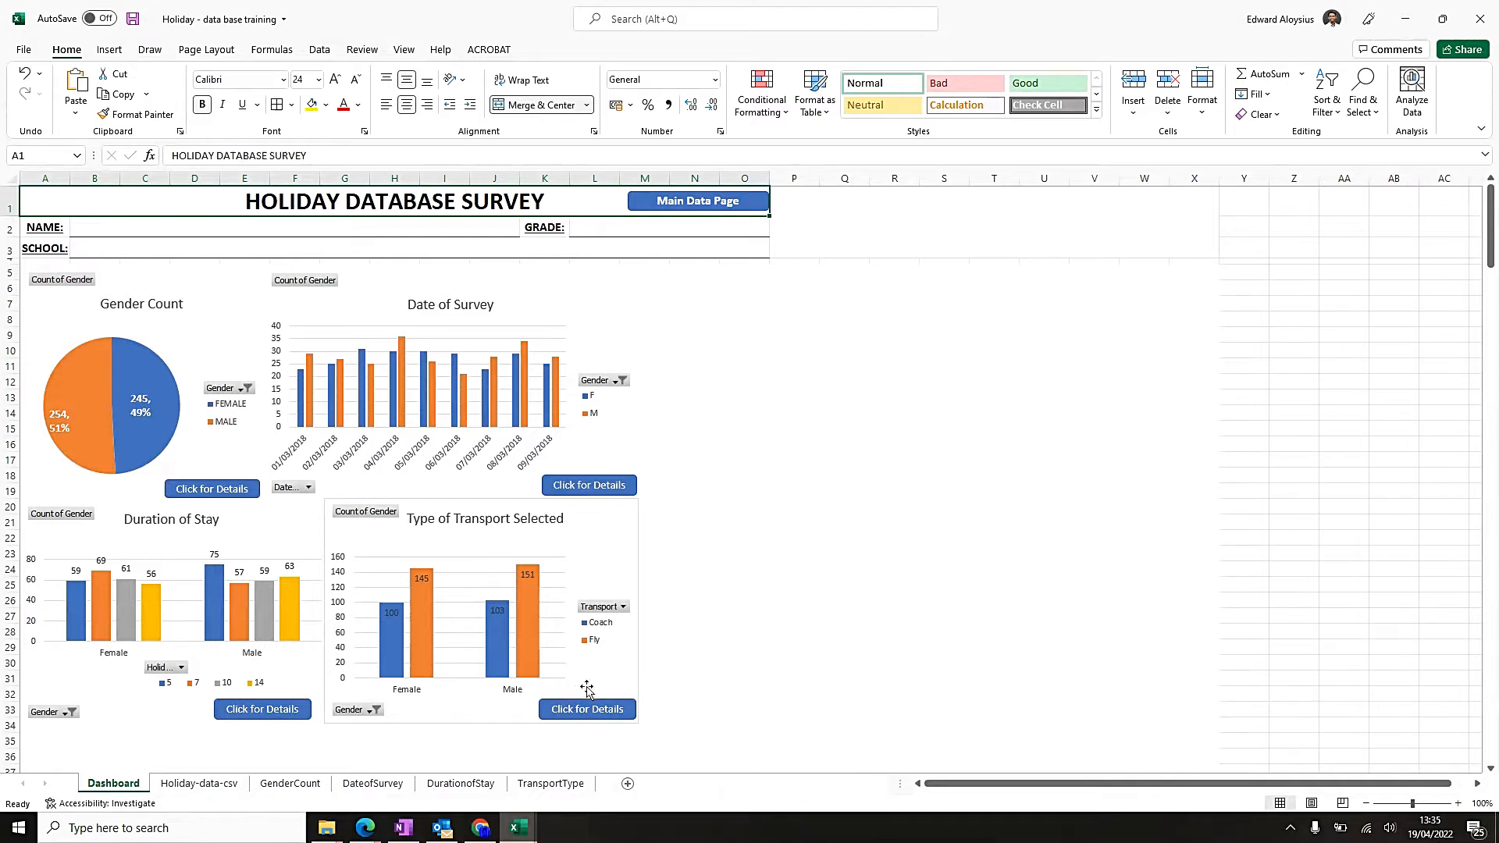
left_click(594, 712)
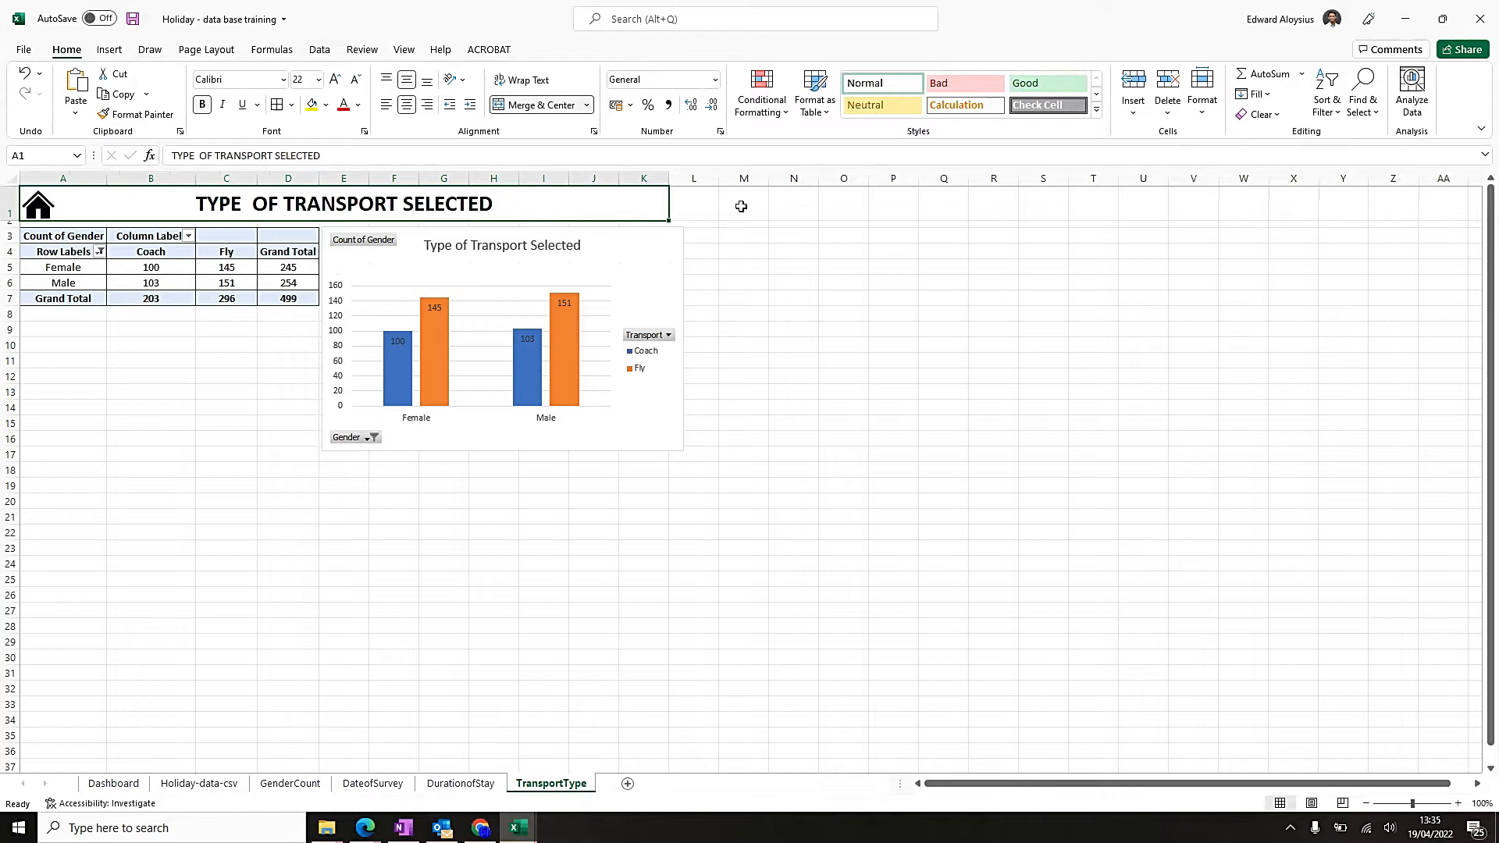
left_click(35, 214)
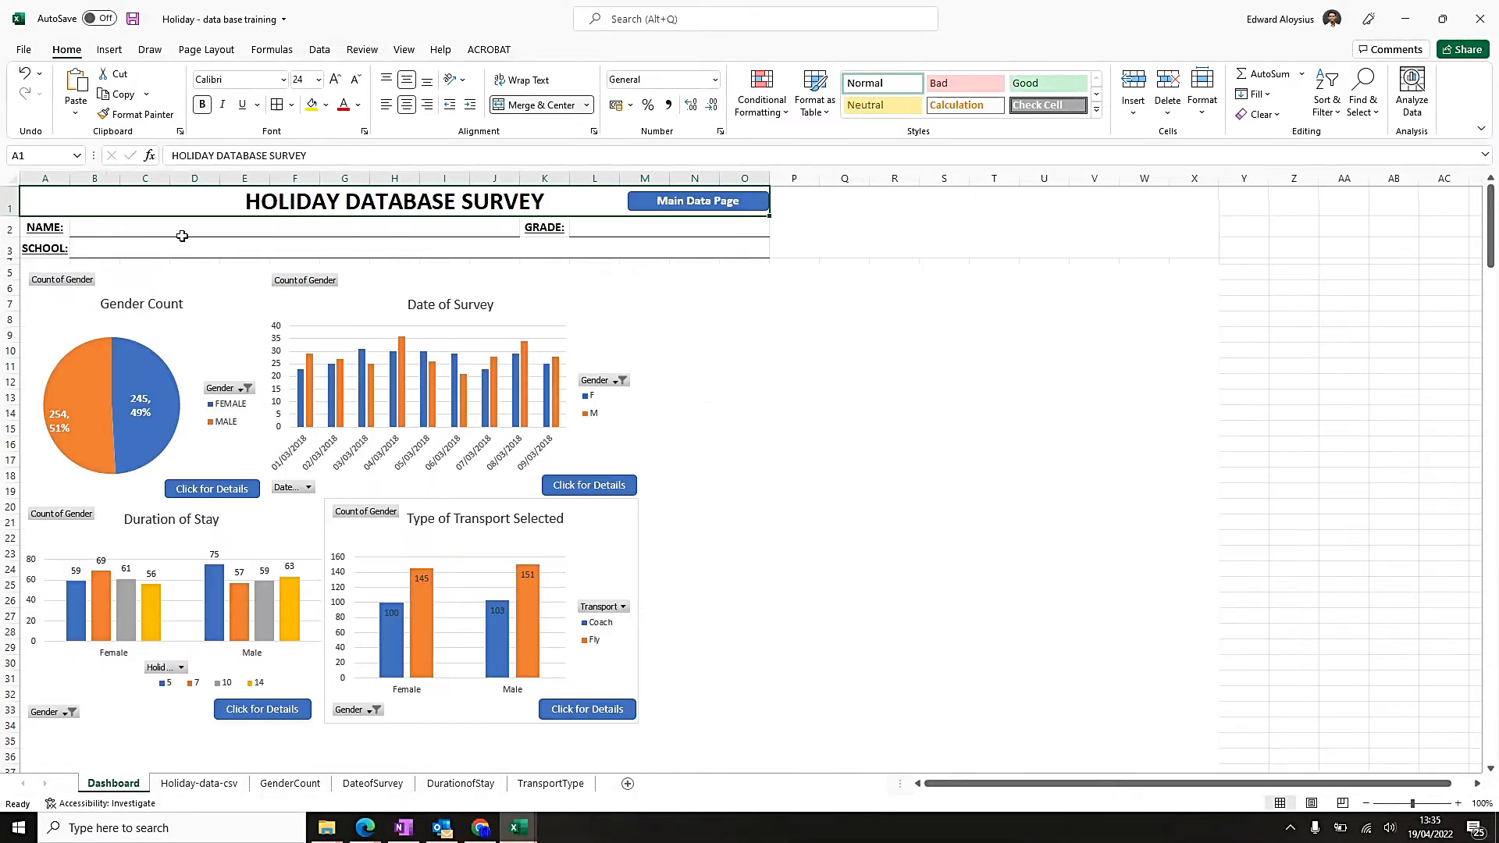
key("ctrl+s")
key("alt+Tab")
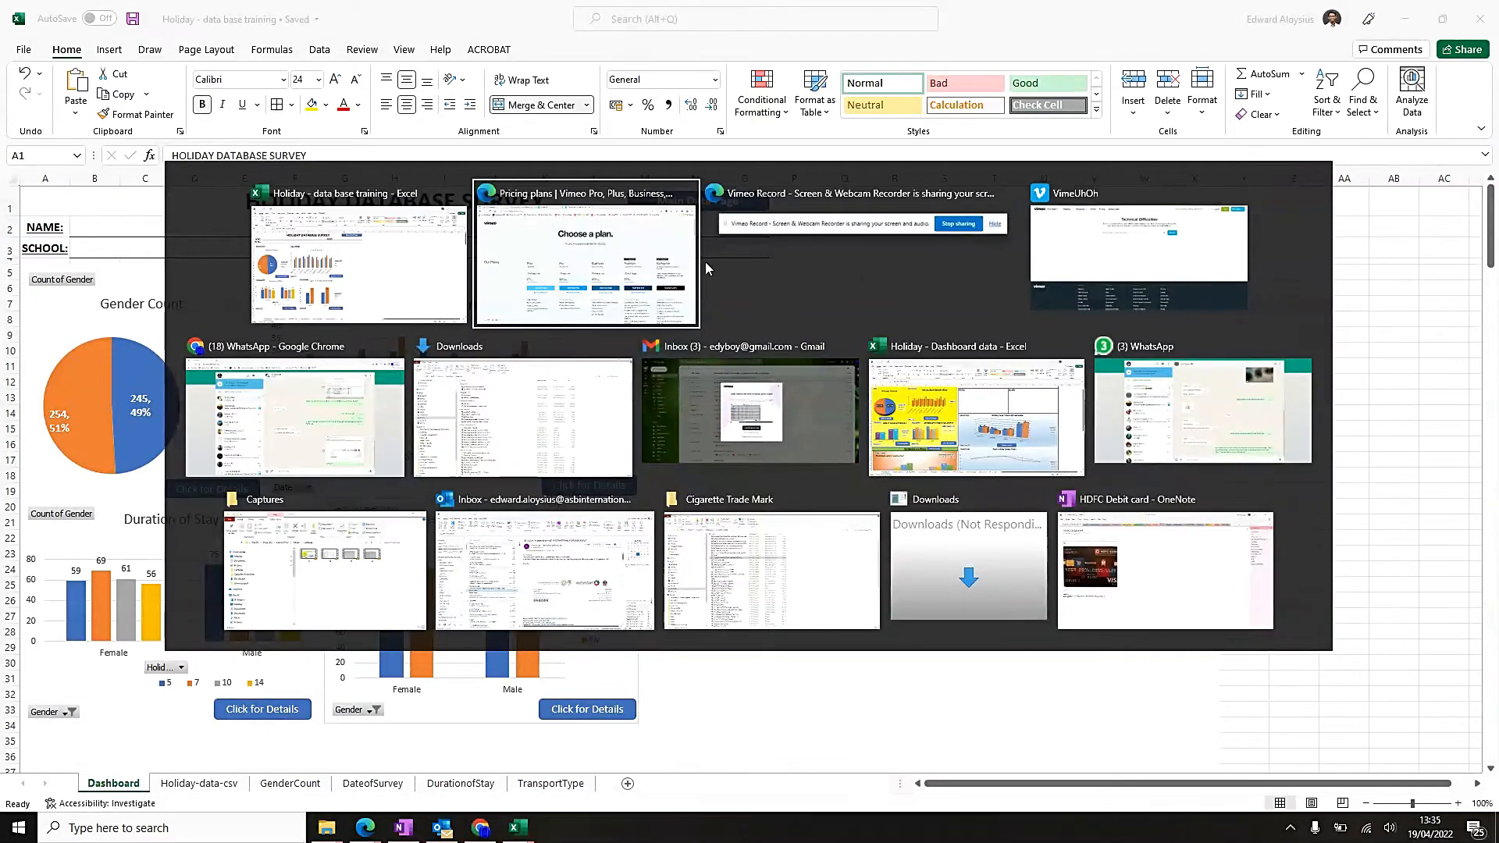
left_click(905, 253)
key("alt+Tab")
left_click(930, 303)
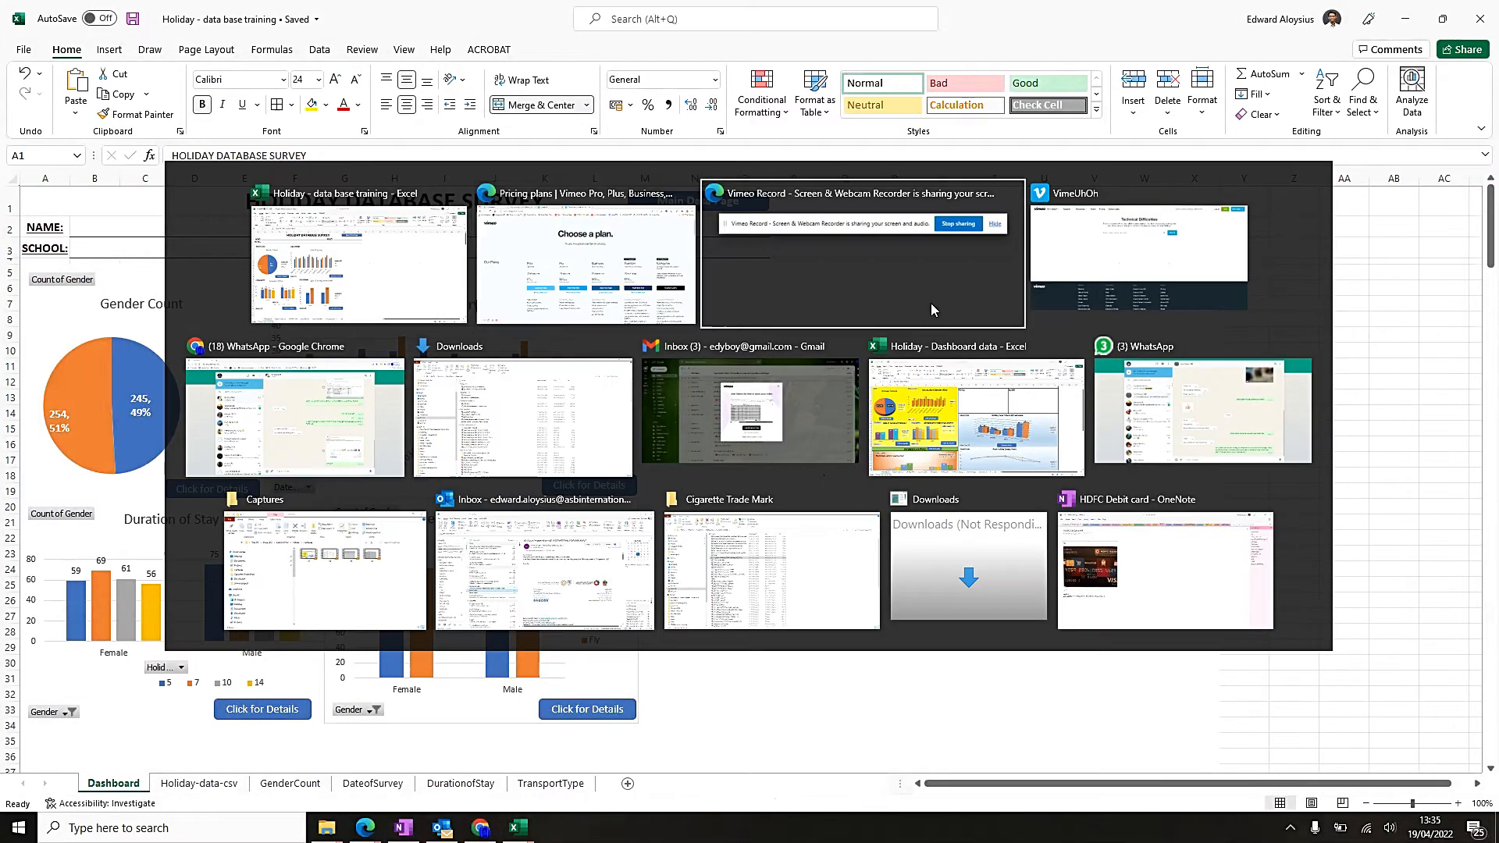
left_click(931, 303)
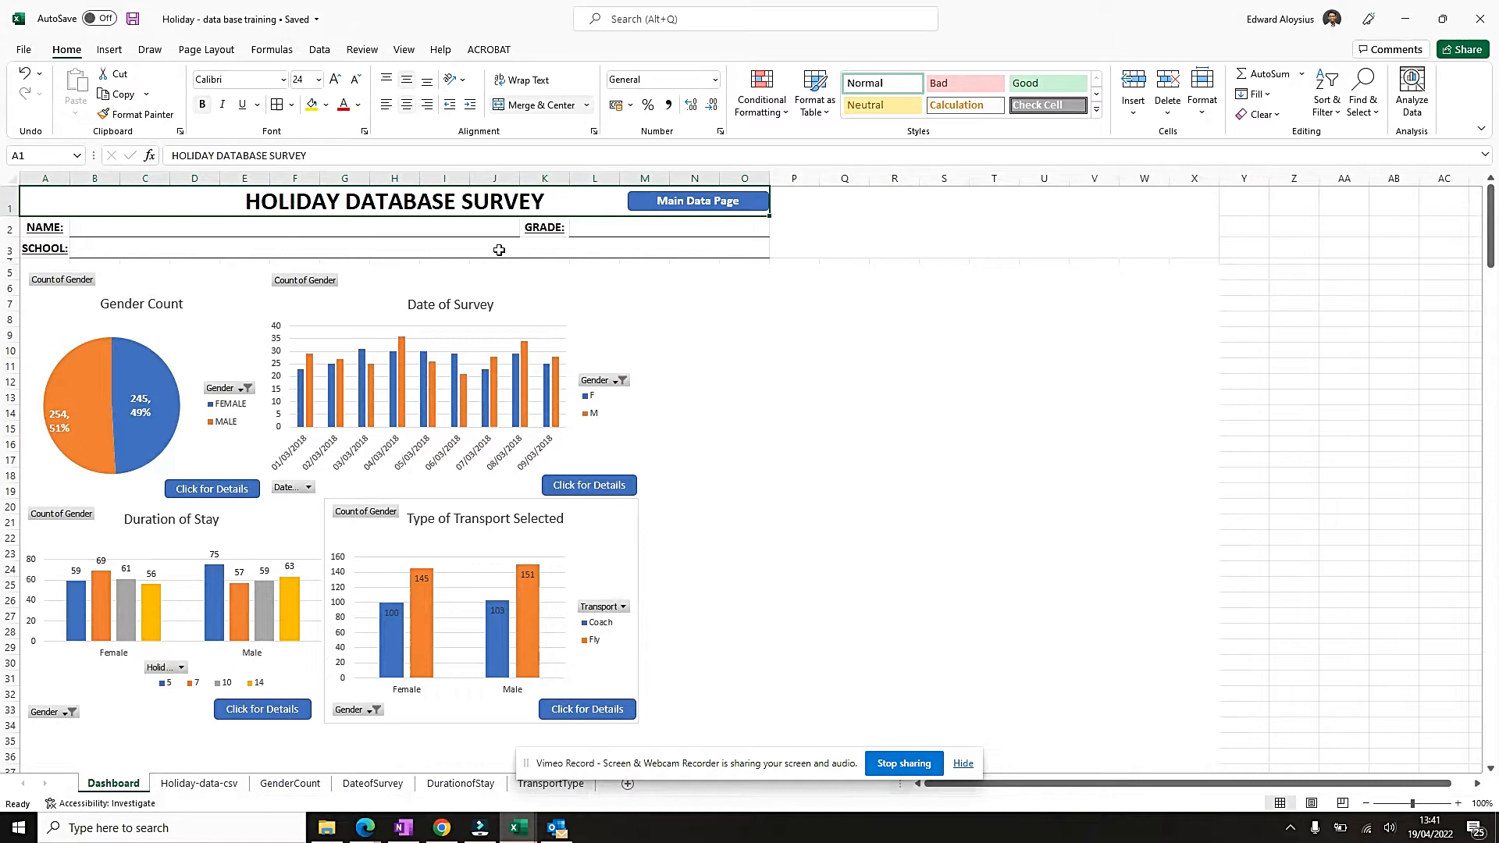
Follow the Dashboard's Main Data Page link and examine the Holiday Type column and its filter options.
left_click(692, 204)
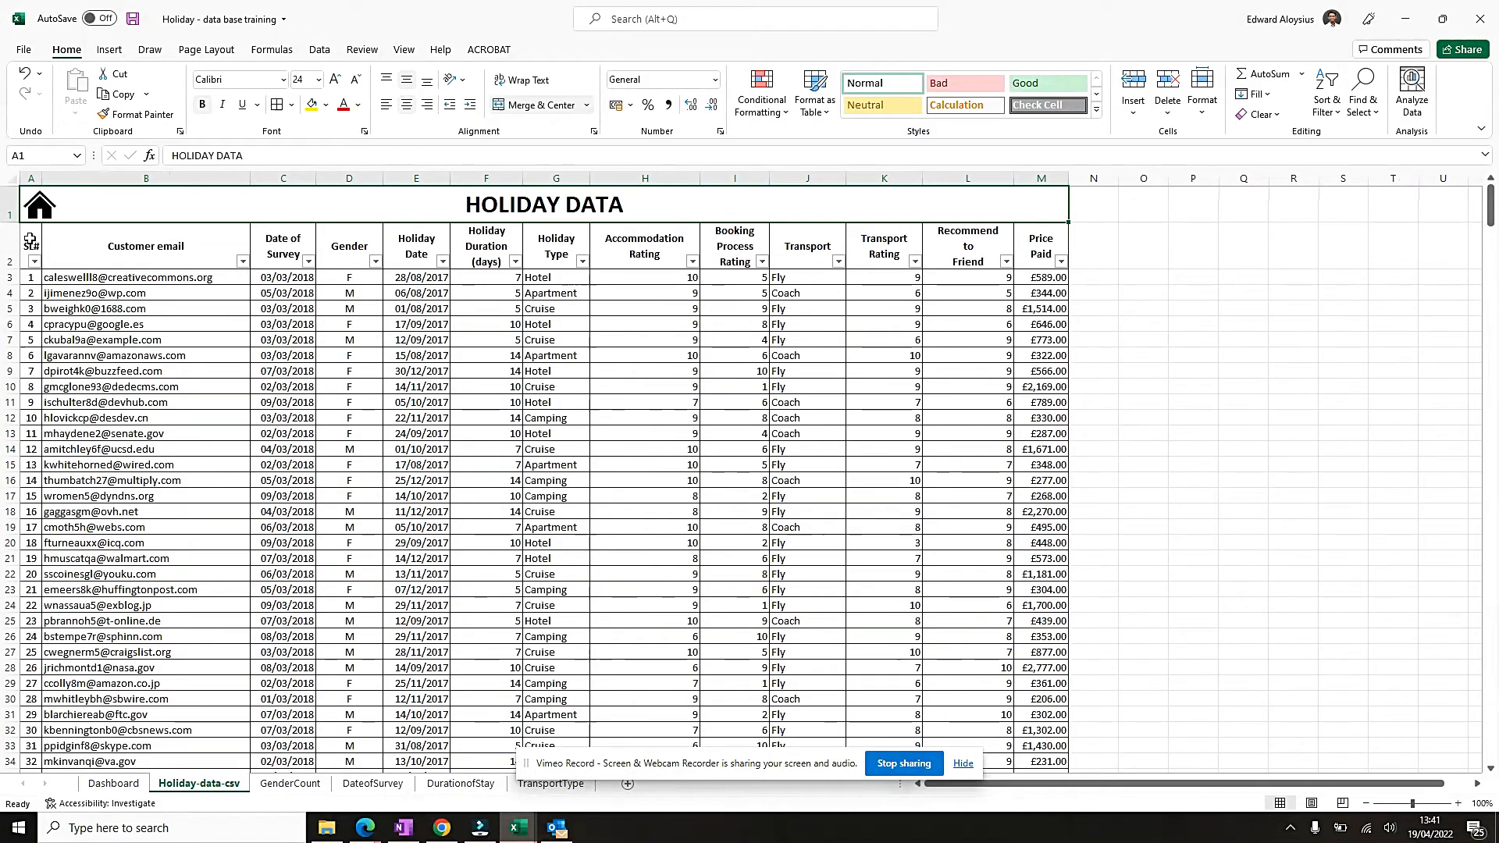
left_click(30, 242)
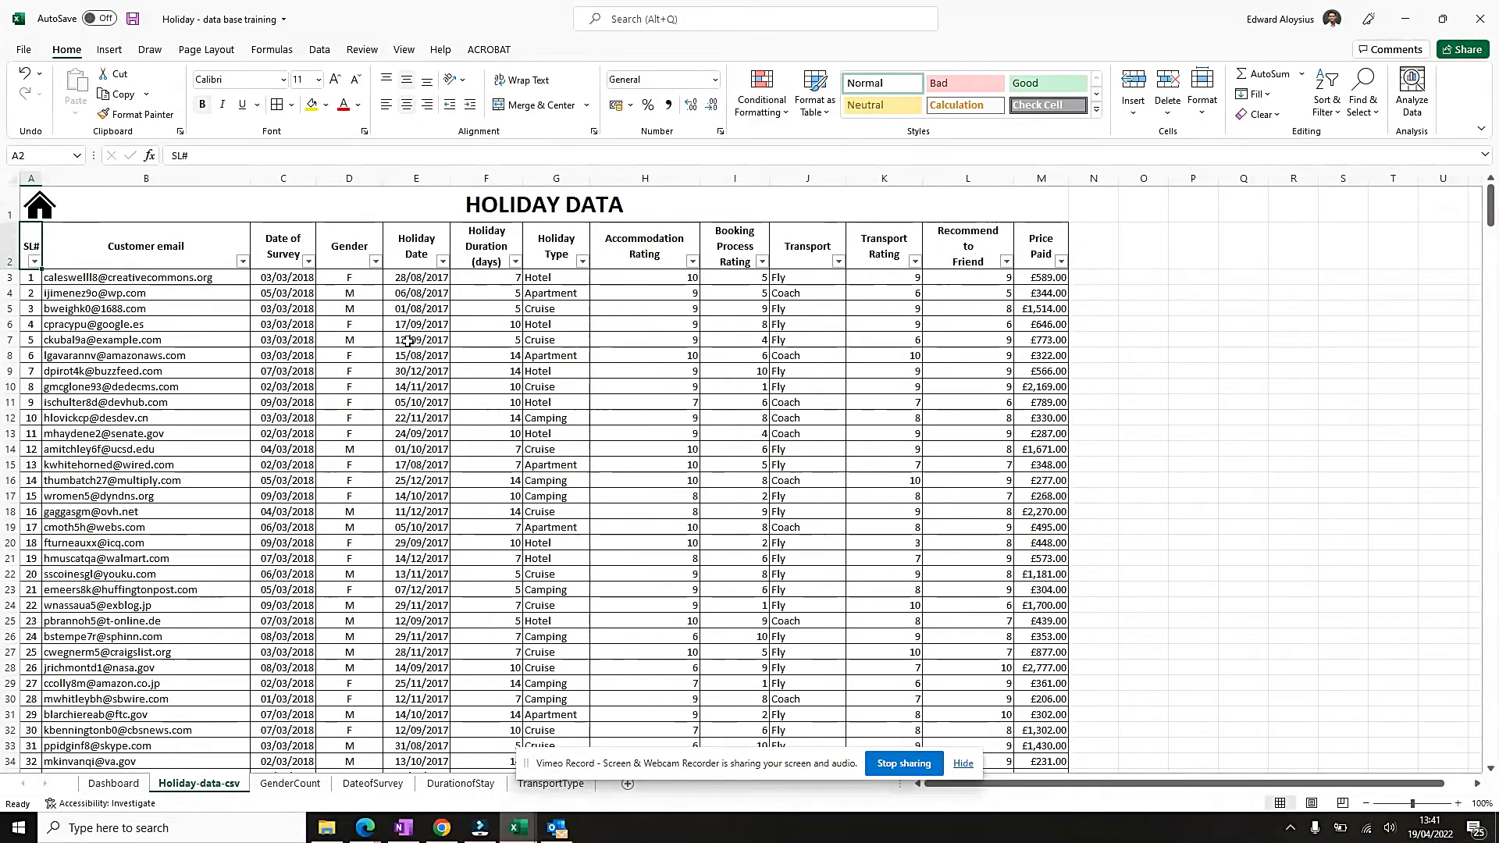
left_click(583, 232)
left_click_drag(554, 277, 597, 519)
left_click(645, 386)
left_click(582, 261)
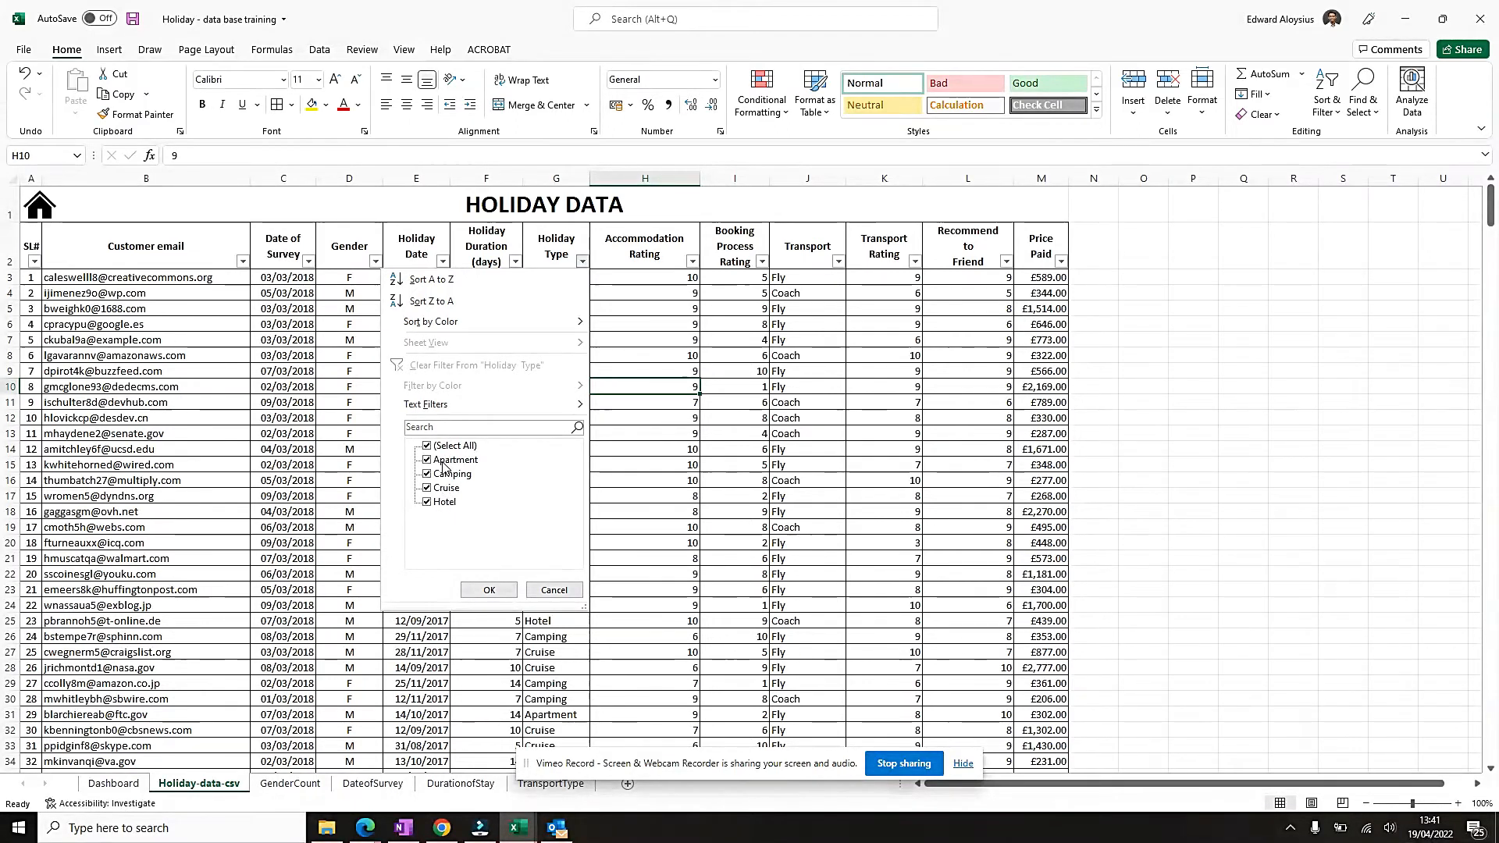
left_click(605, 475)
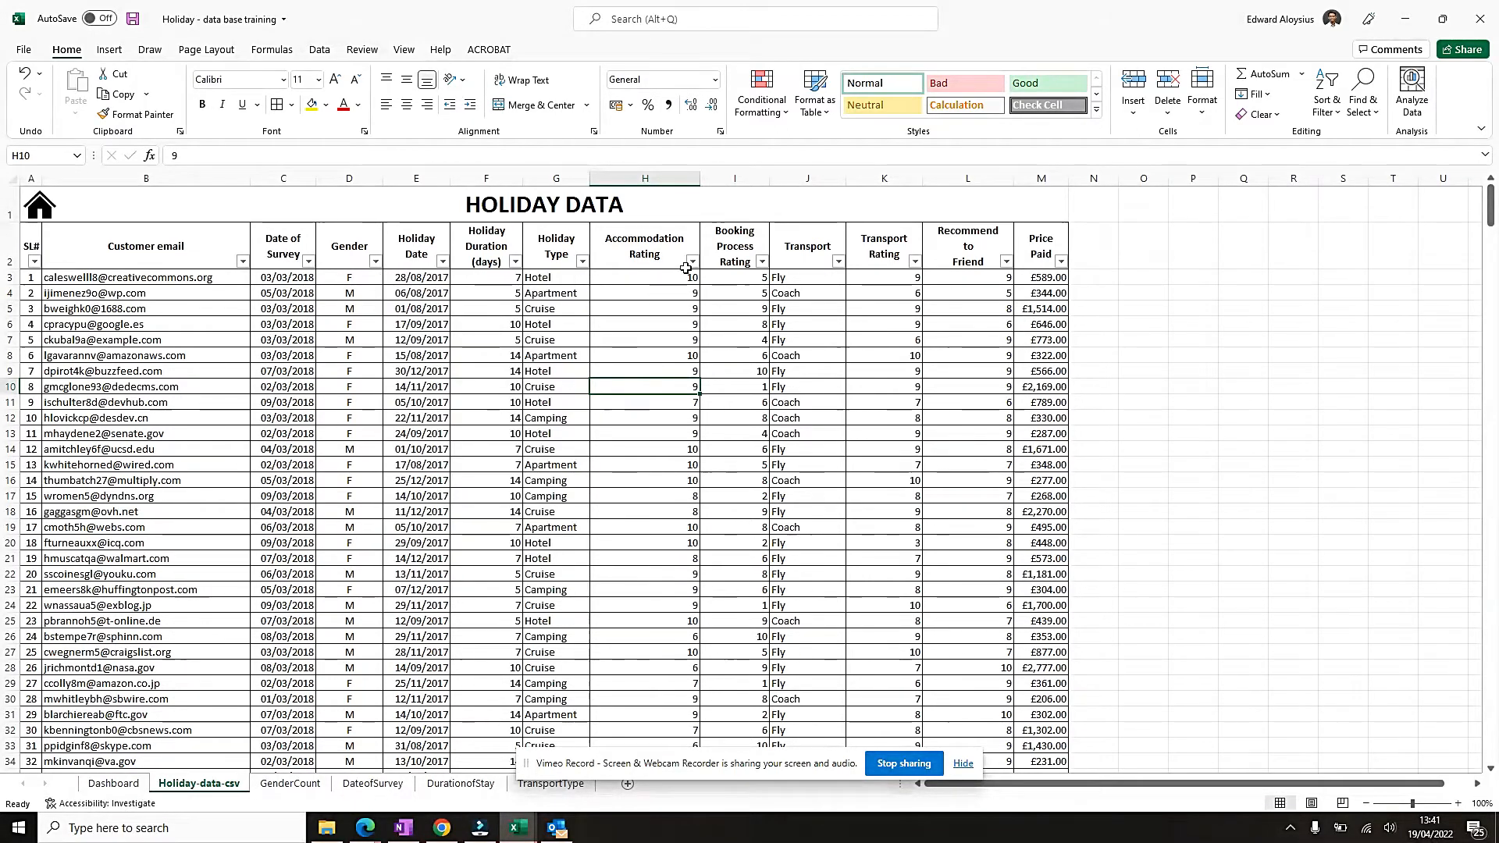
Select the holiday data table from the SL# header through its last row and insert a PivotChart & PivotTable on a new sheet.
left_click(35, 248)
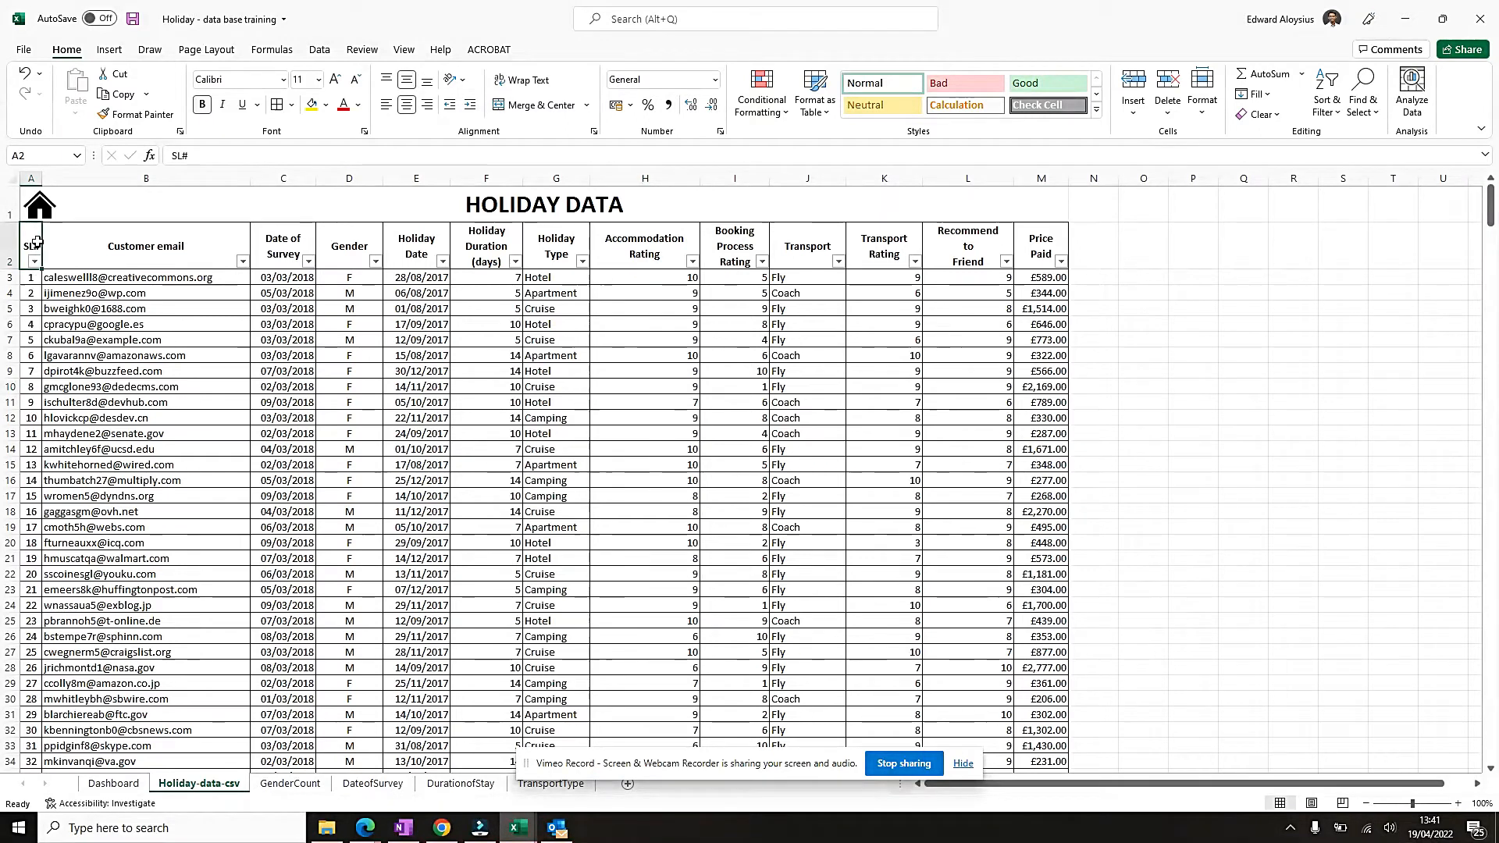
key("ctrl+shift+Right")
key("ctrl+shift+Down")
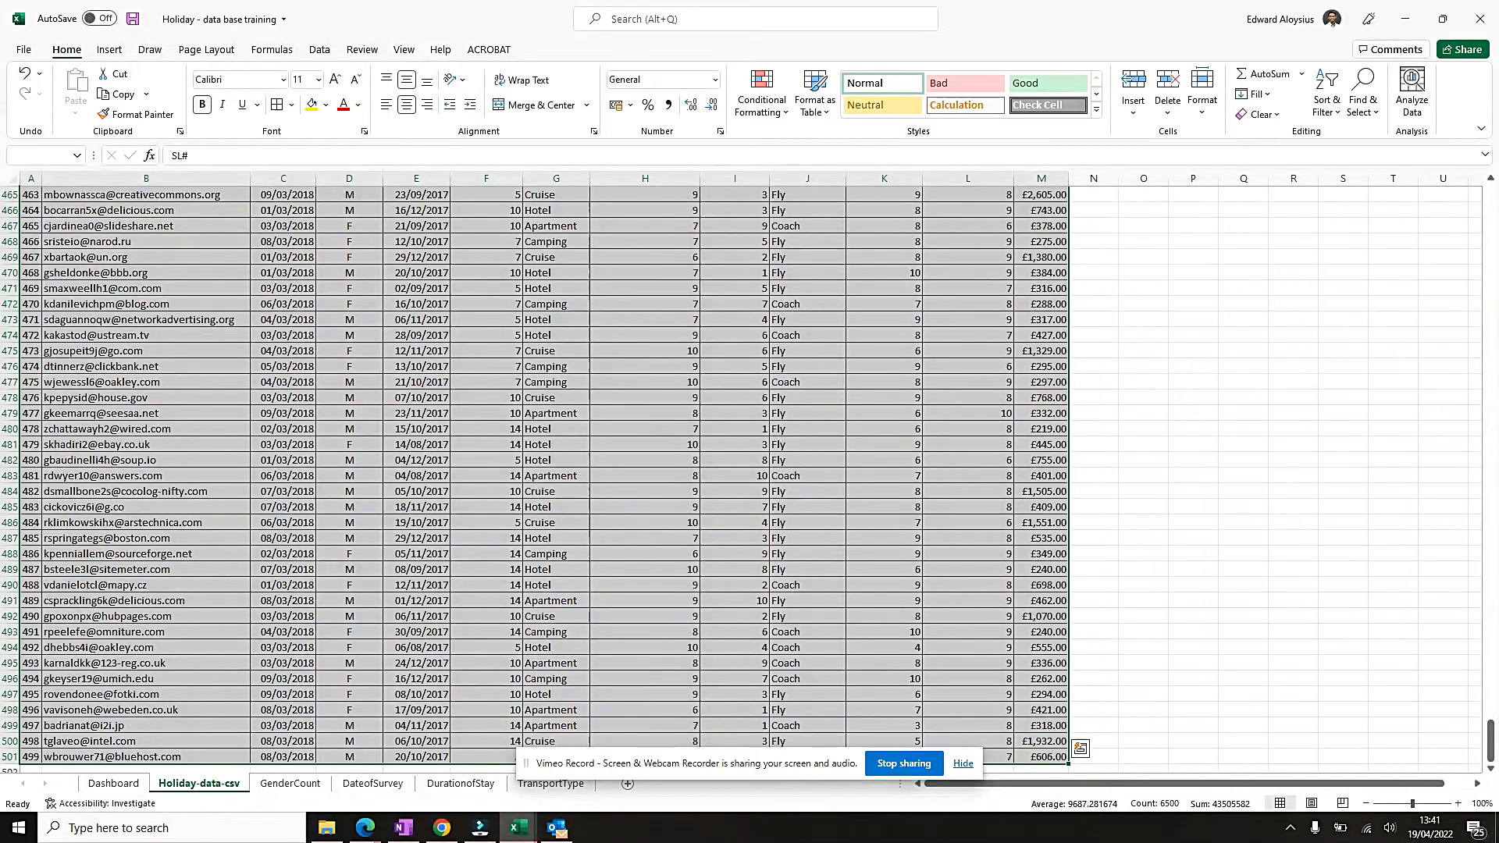
left_click(968, 765)
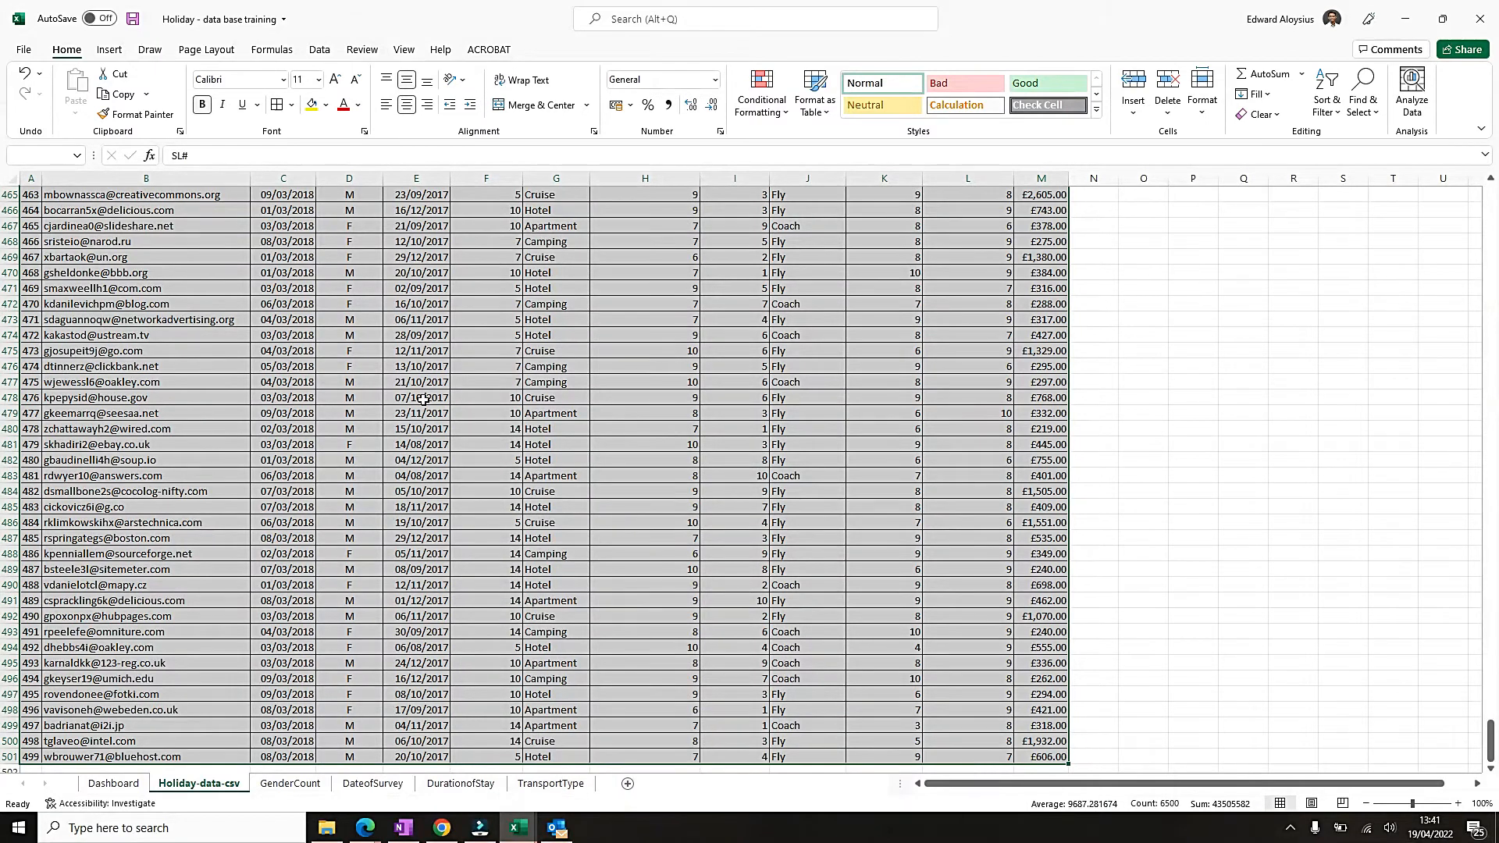
scroll(422, 399, "down", 2)
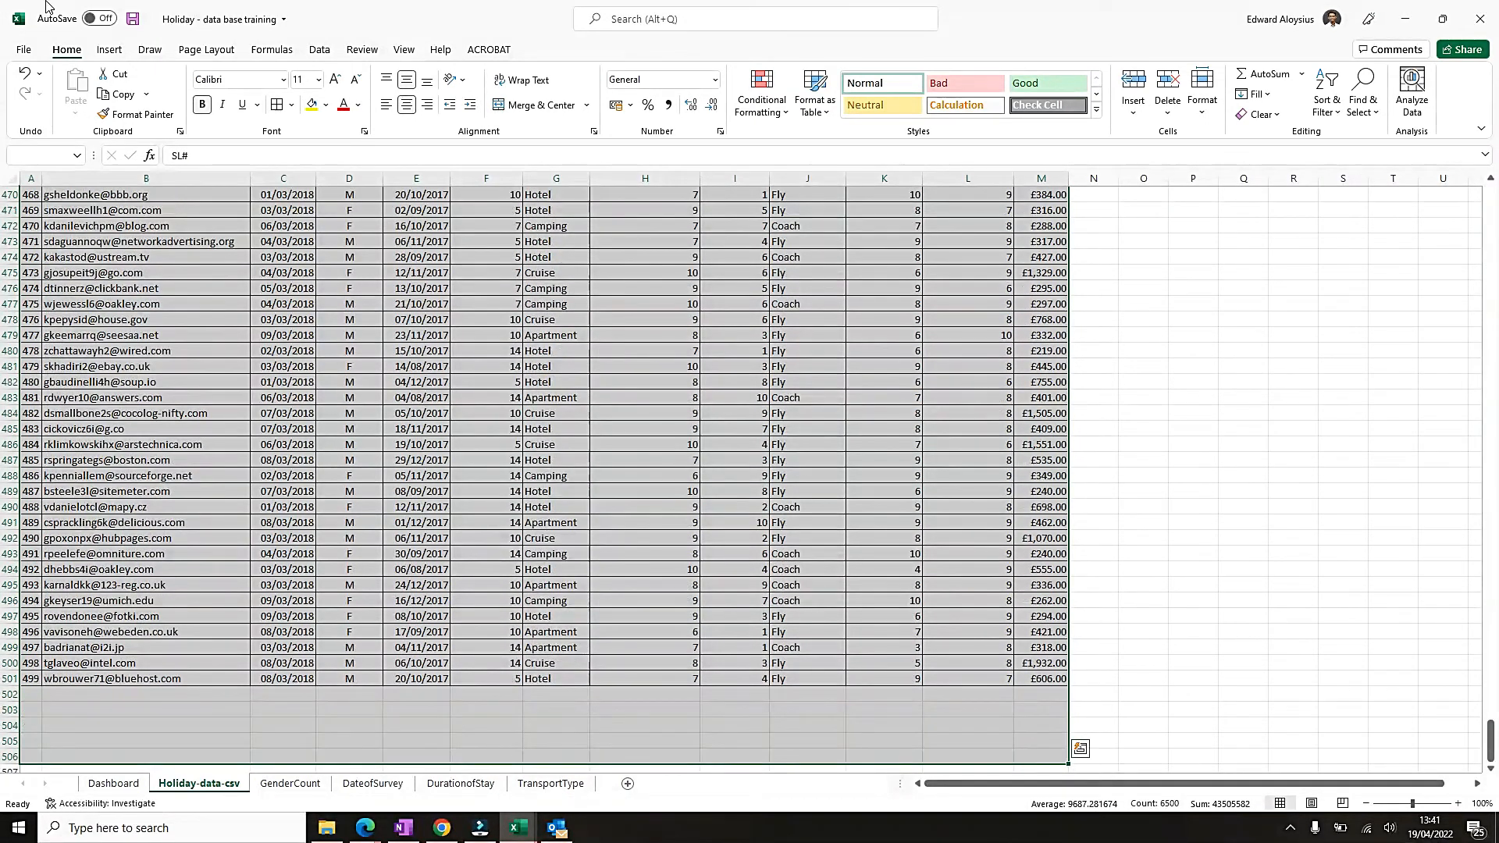
left_click(114, 55)
left_click(824, 117)
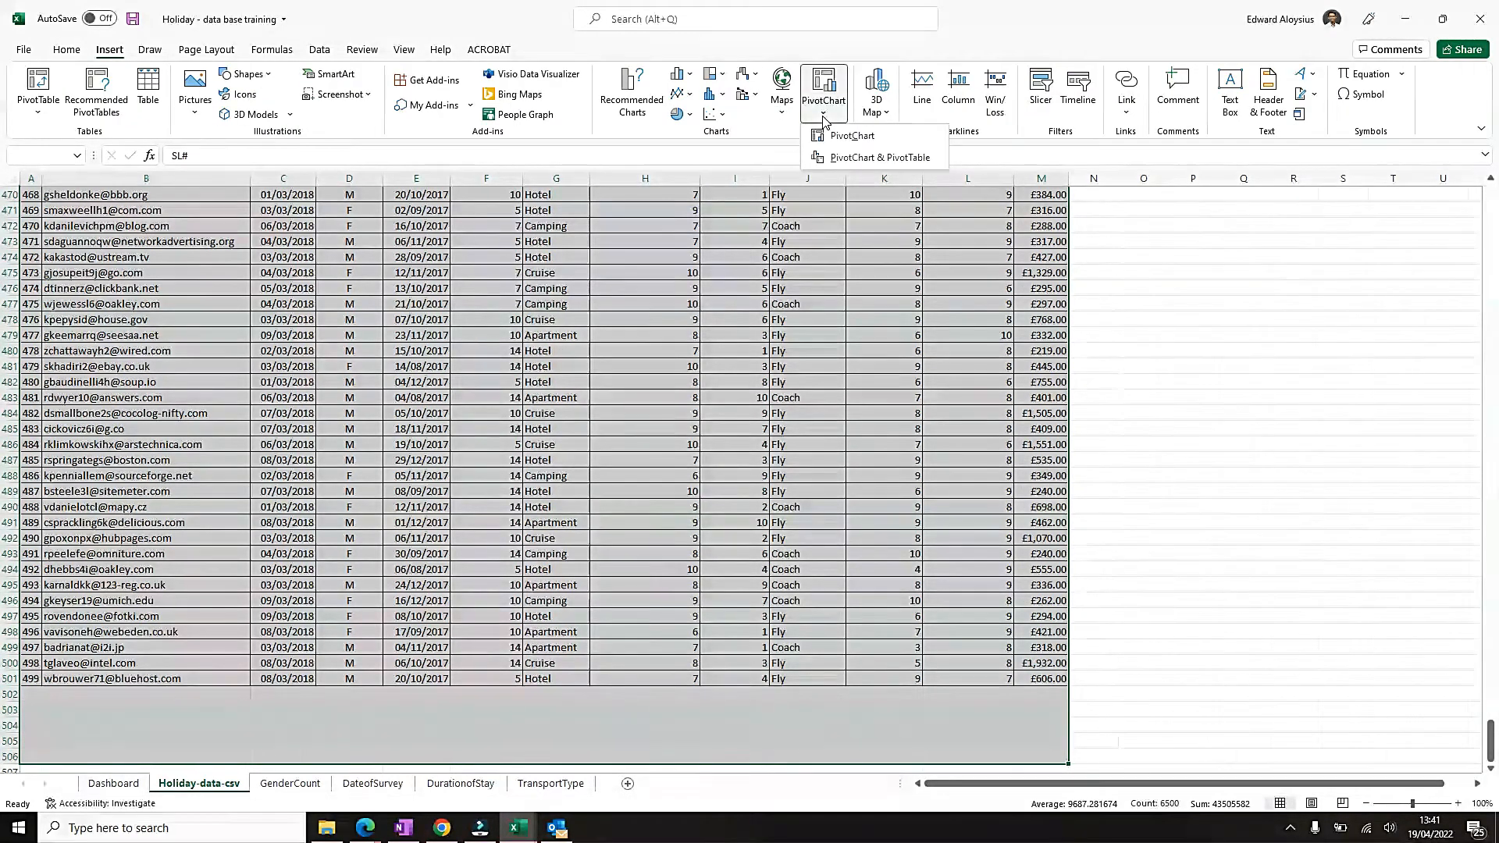
left_click(859, 157)
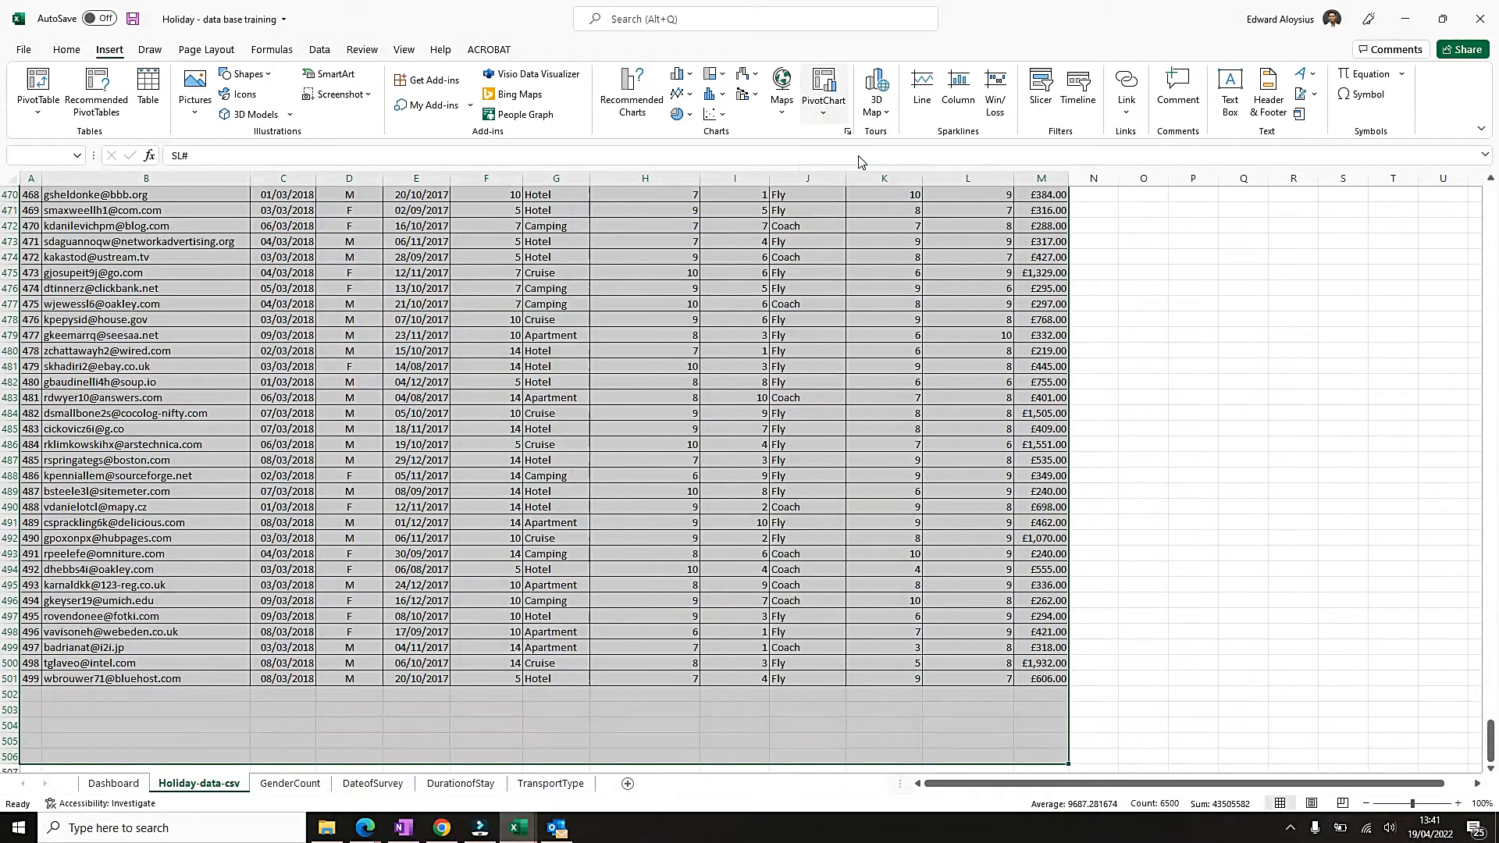
left_click(666, 526)
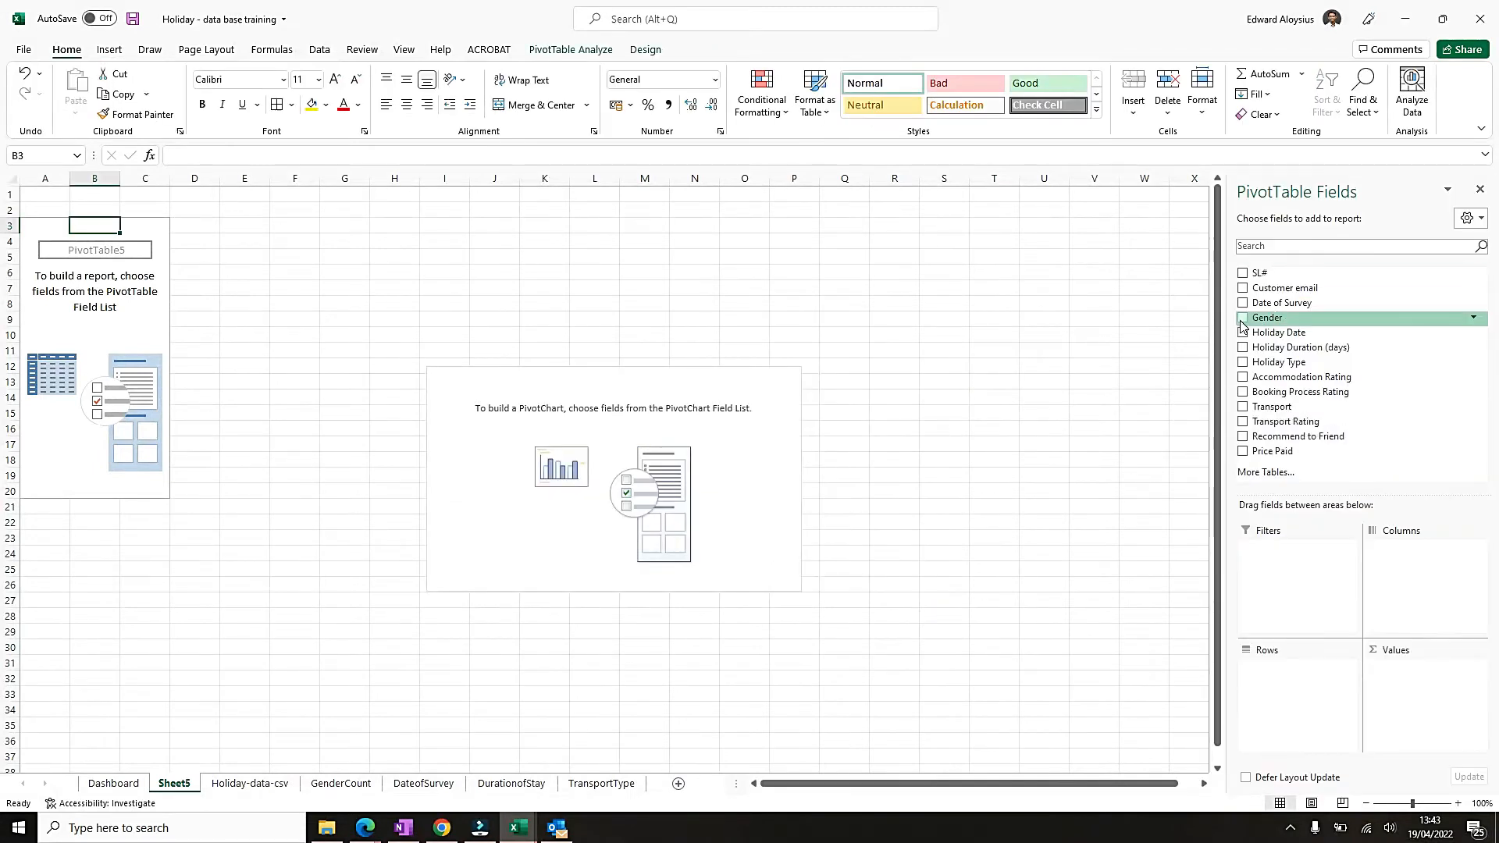
Set up the pivot table with Gender as columns, Holiday Type as rows and the count of Holiday Type as values.
left_click(1243, 318)
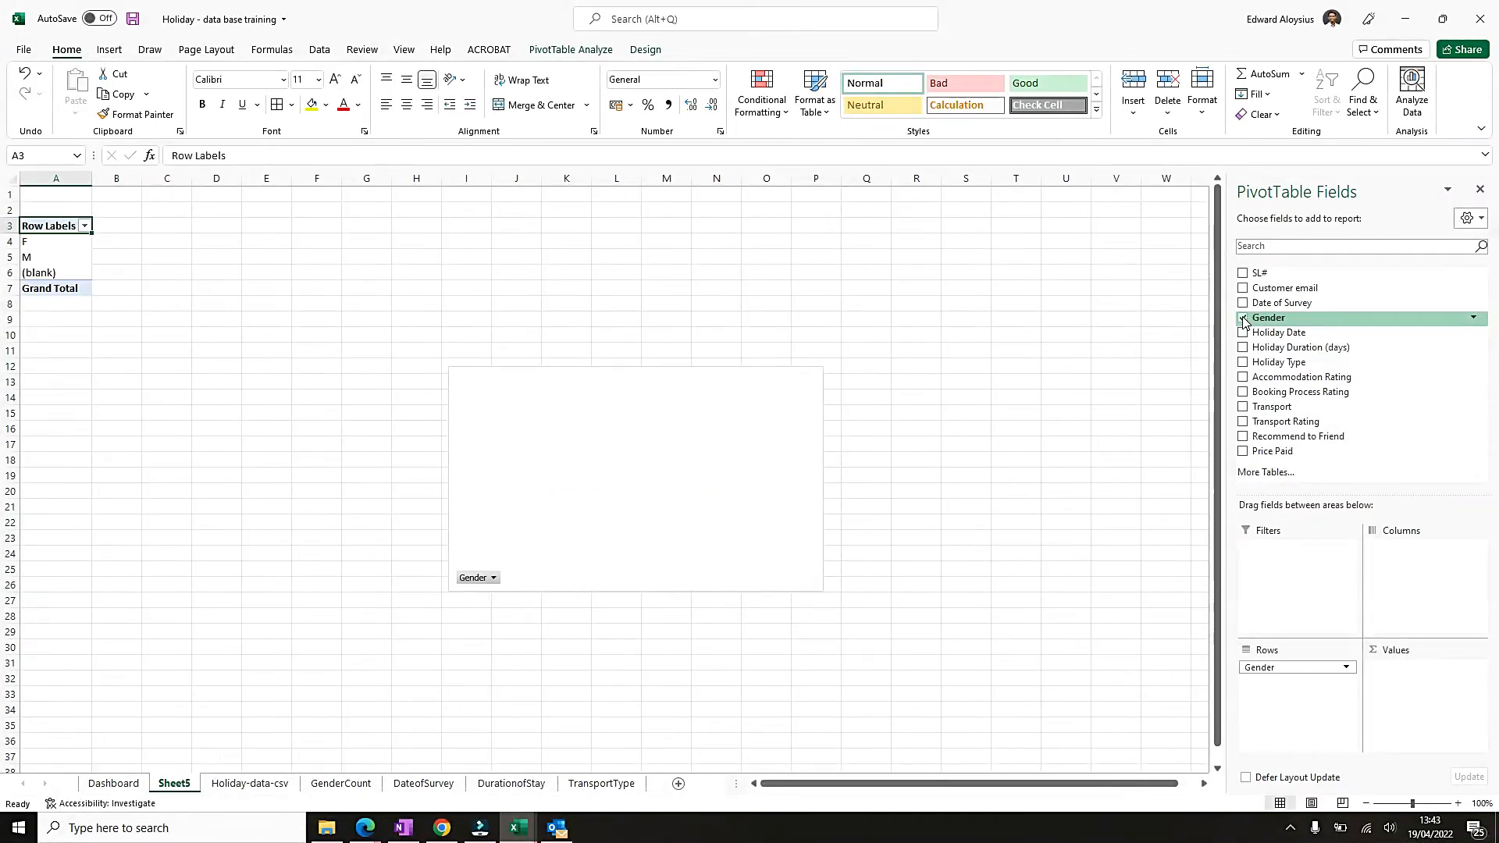
left_click_drag(1298, 668, 1425, 579)
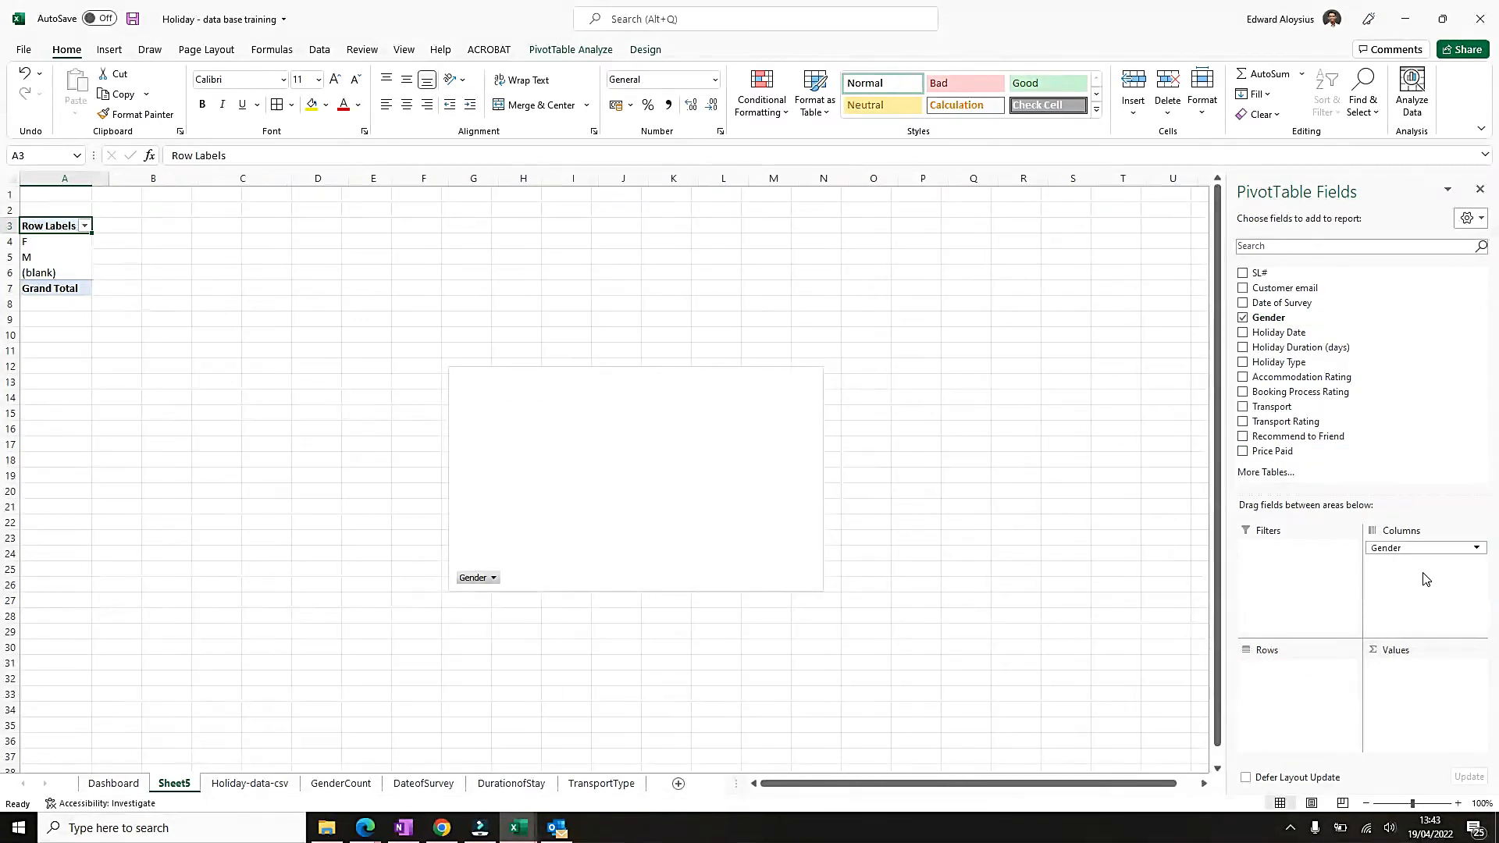
left_click(1243, 363)
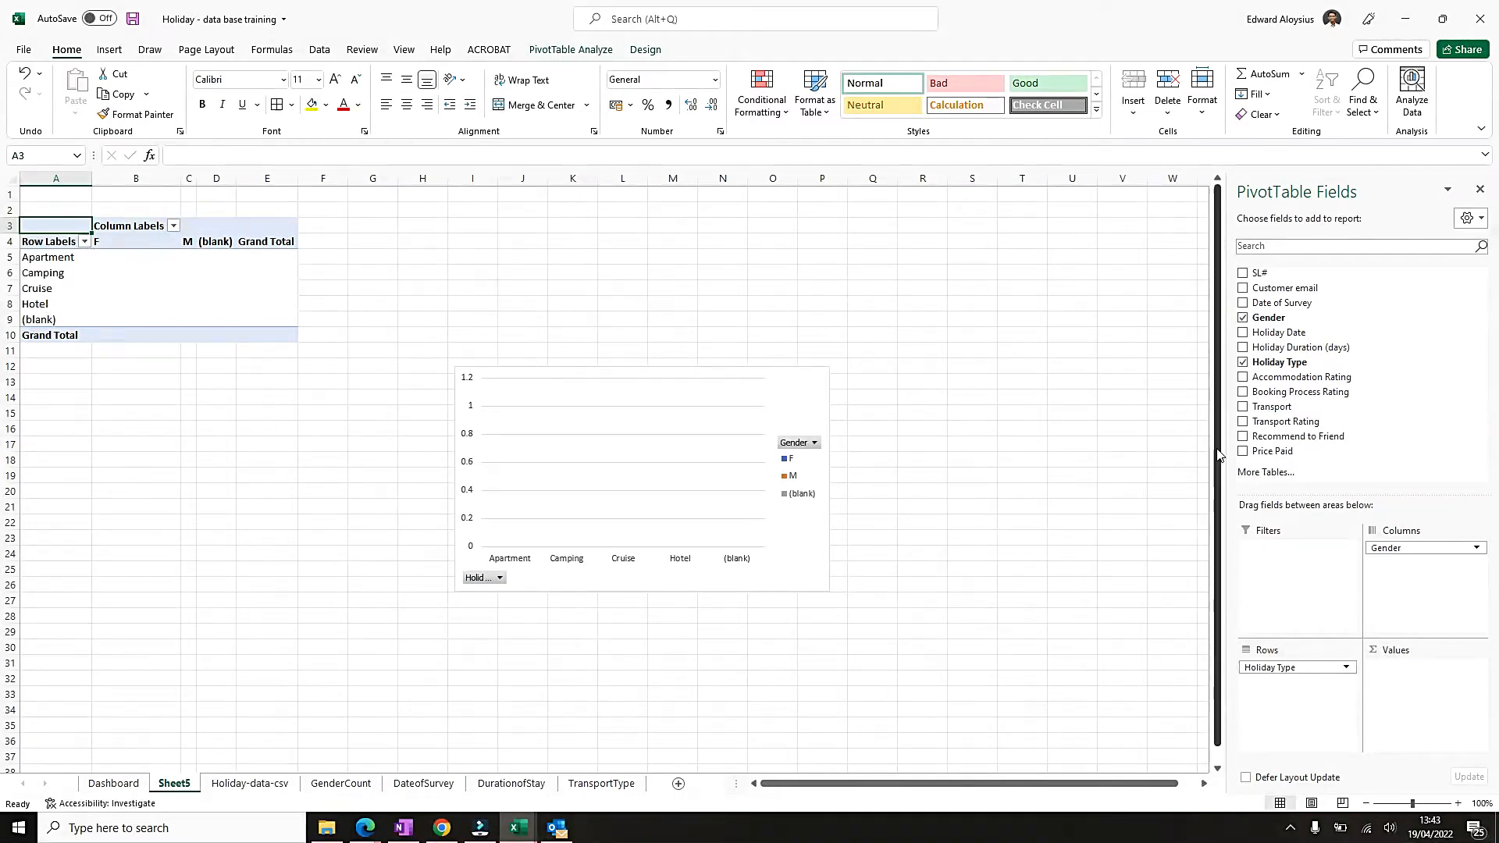
left_click_drag(1268, 367, 1427, 678)
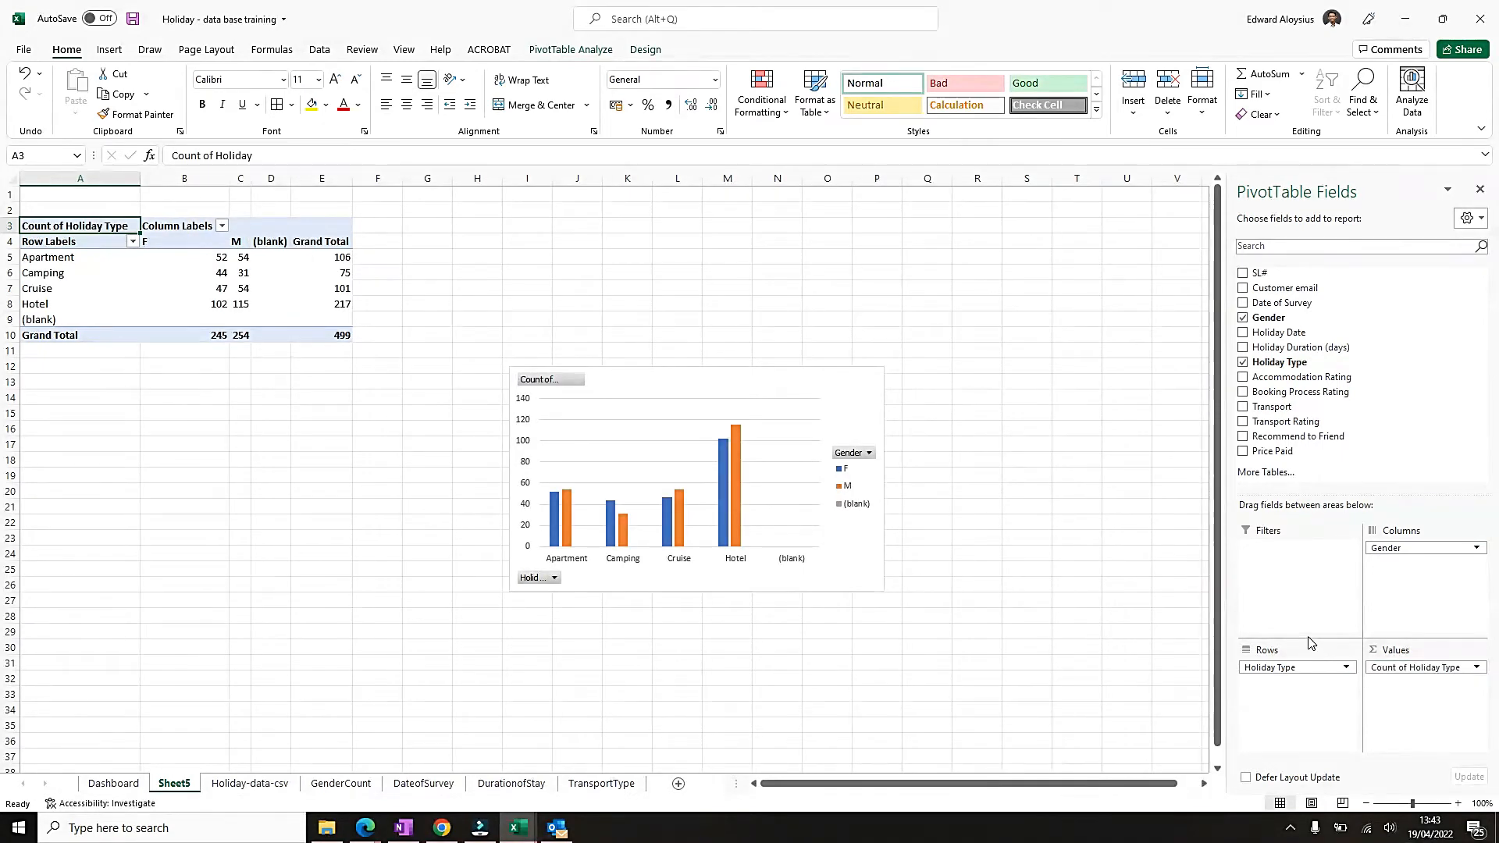
Move the pivot chart up beside the pivot table and filter the (blank) entry out of the row labels.
left_click_drag(652, 388, 498, 247)
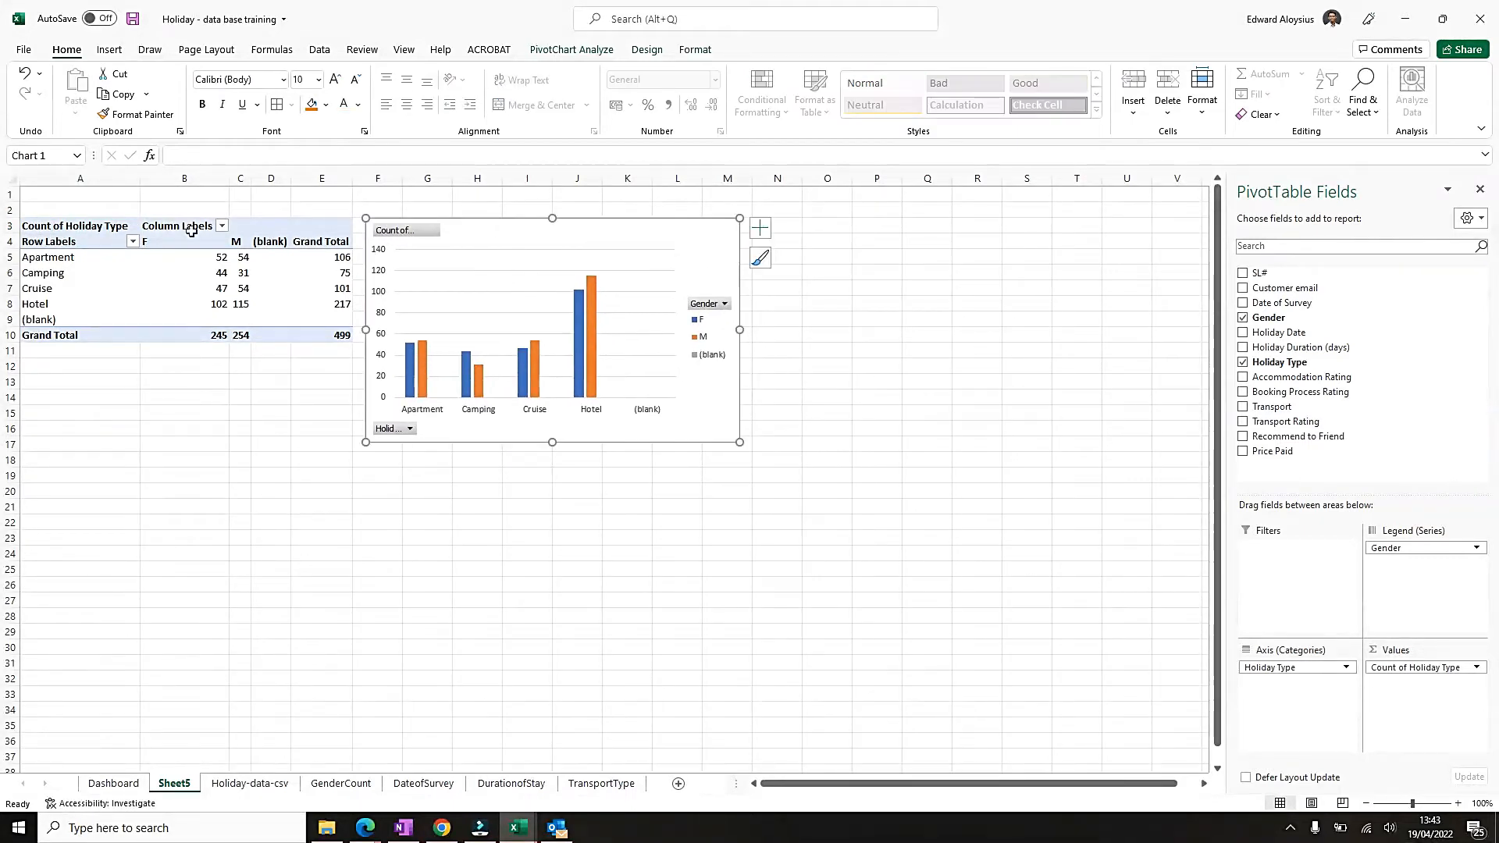
left_click(134, 242)
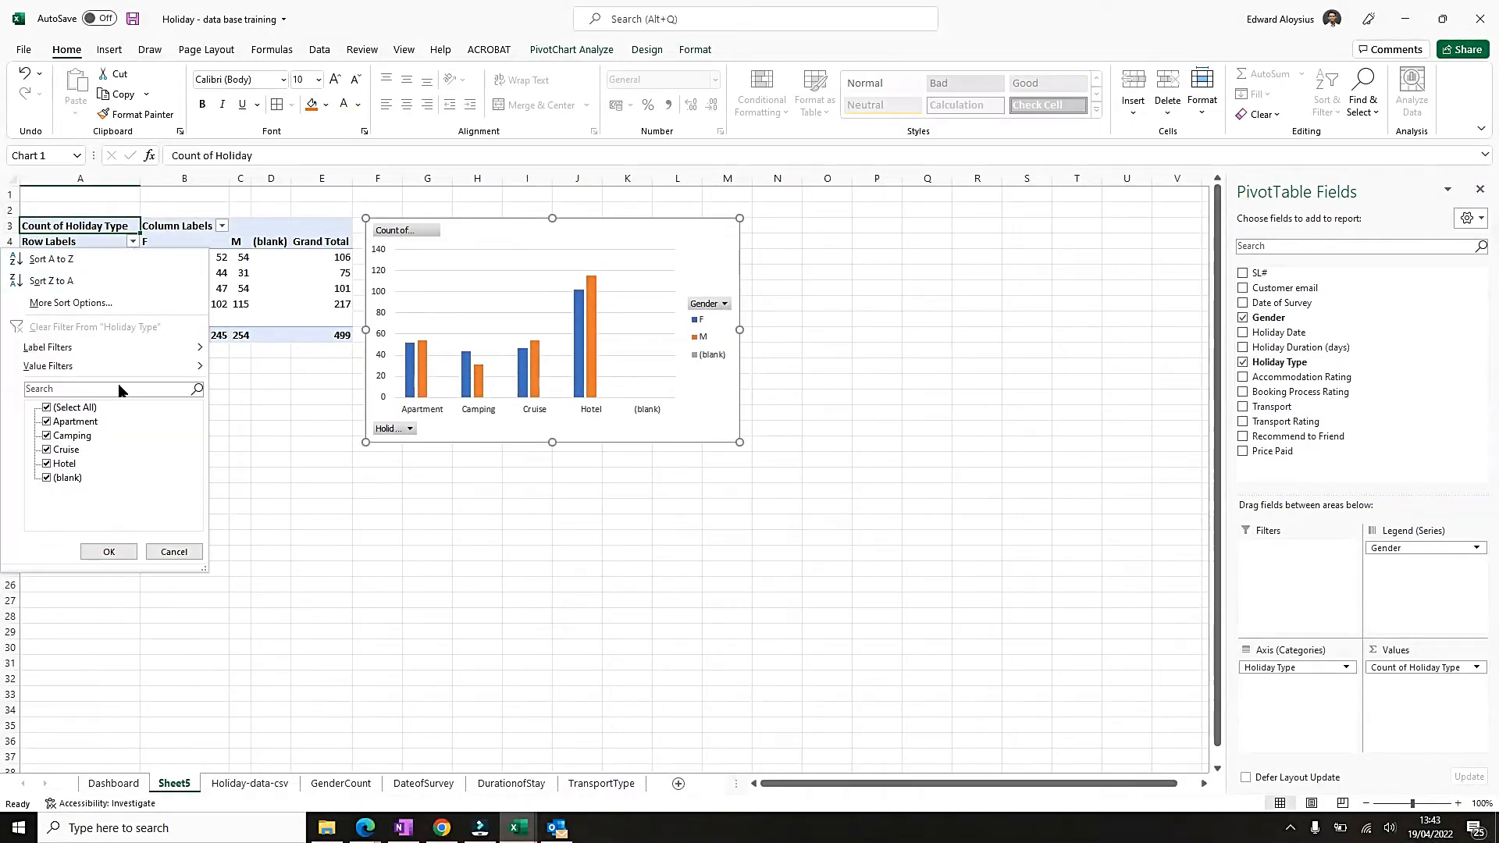
left_click(66, 477)
left_click(106, 551)
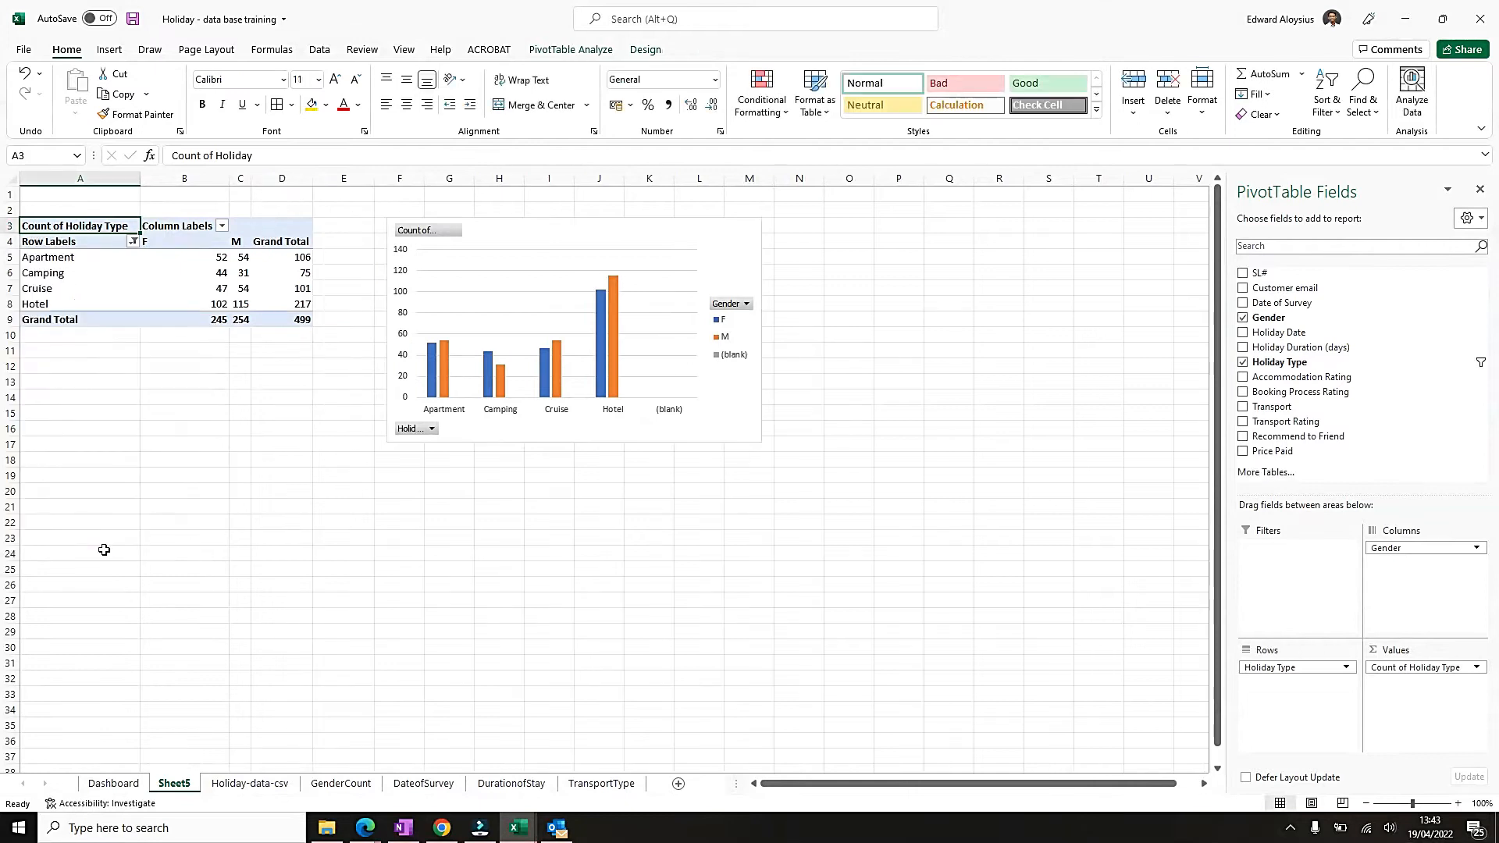
Apply all borders to the pivot table cells A3:D9 and center their contents.
left_click_drag(117, 227, 306, 320)
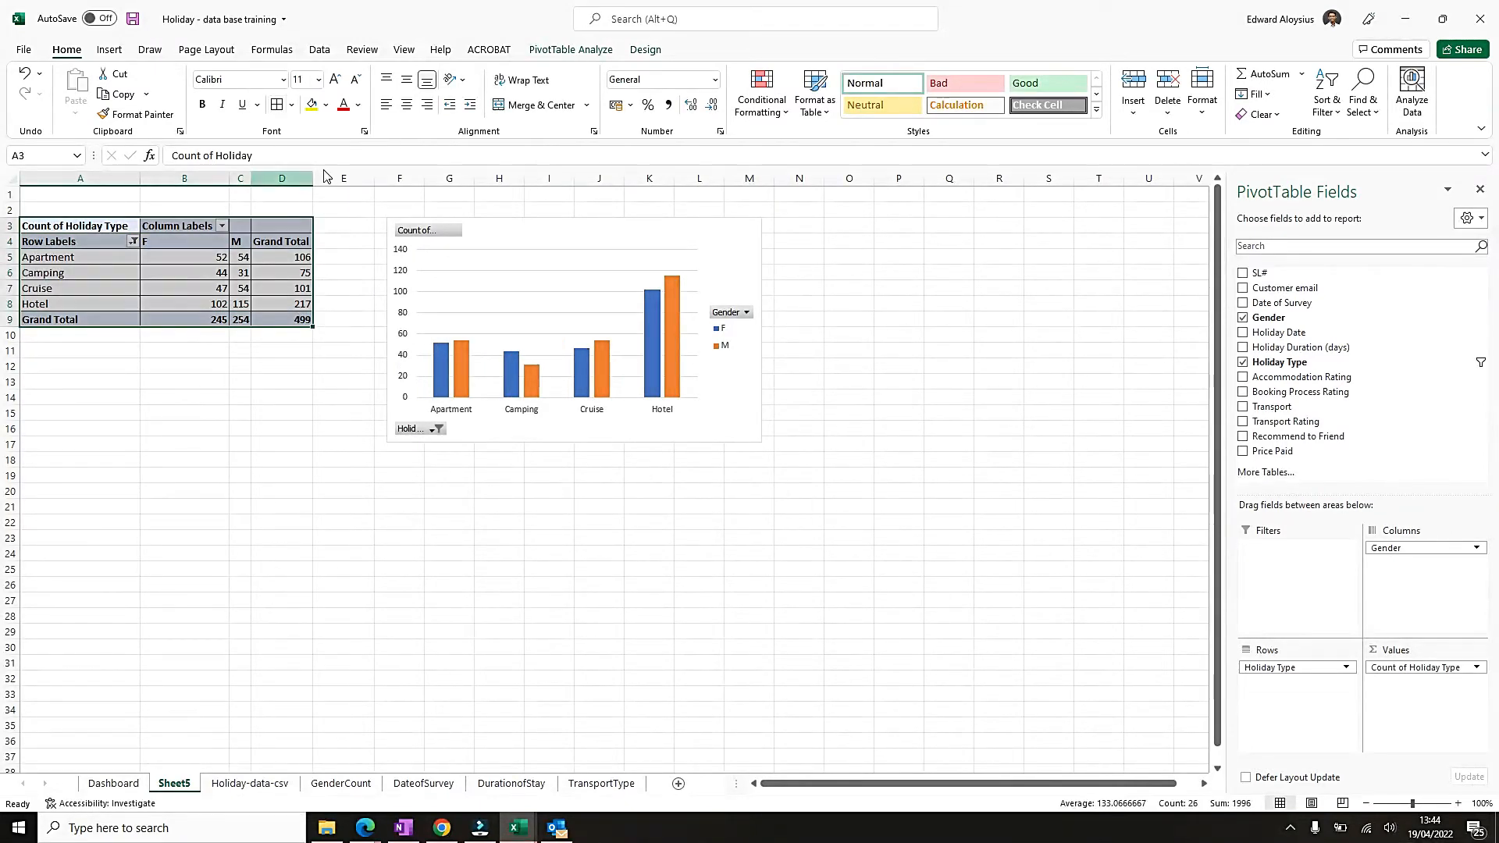
left_click(407, 106)
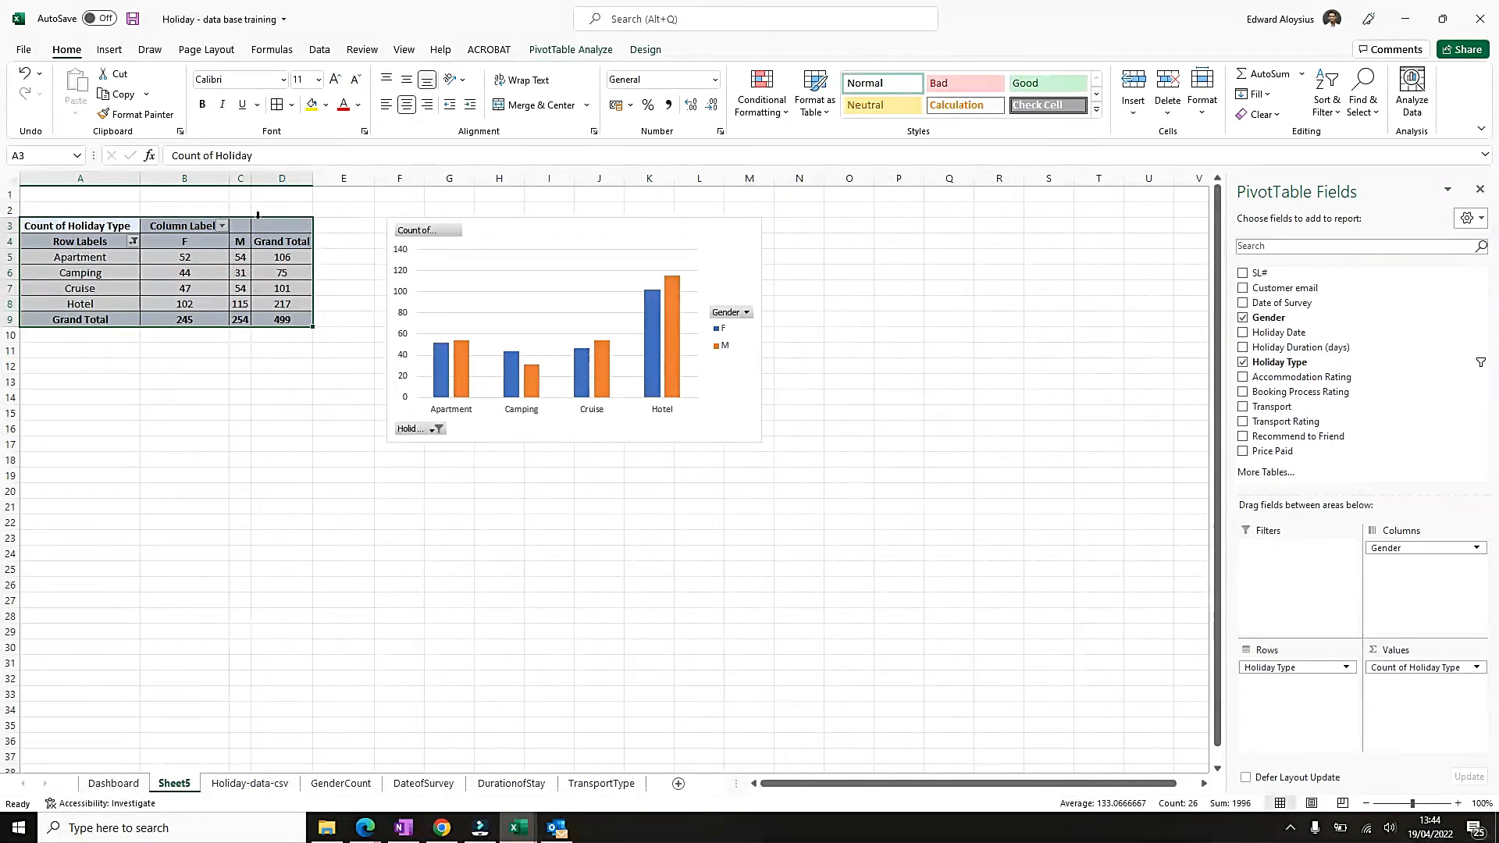
Widen column C of the pivot table and move the holiday type chart right next to the table.
left_click(269, 194)
left_click_drag(251, 178, 274, 178)
left_click_drag(631, 235, 563, 236)
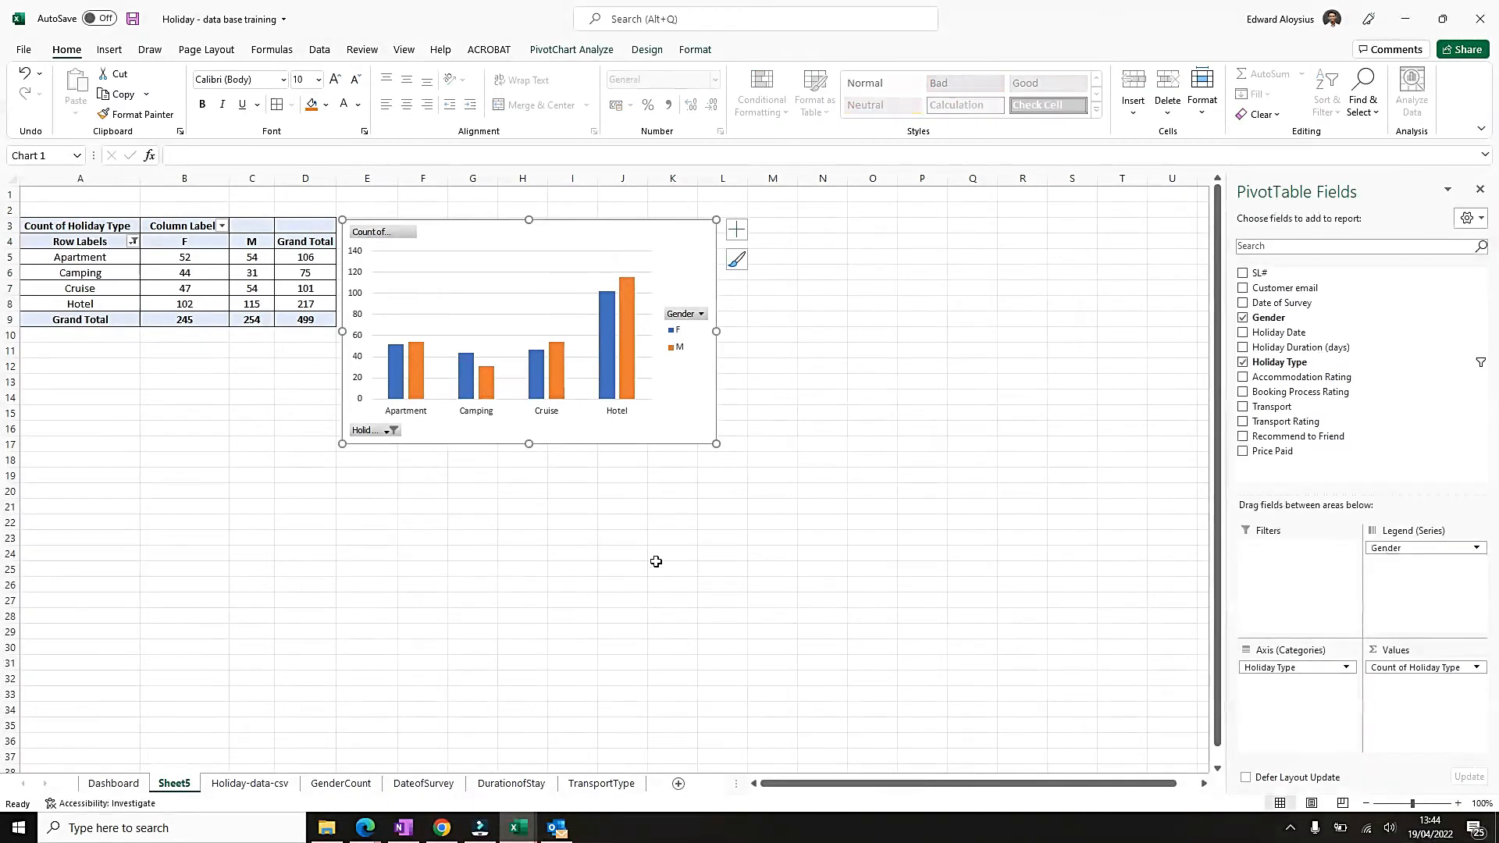
left_click(611, 567)
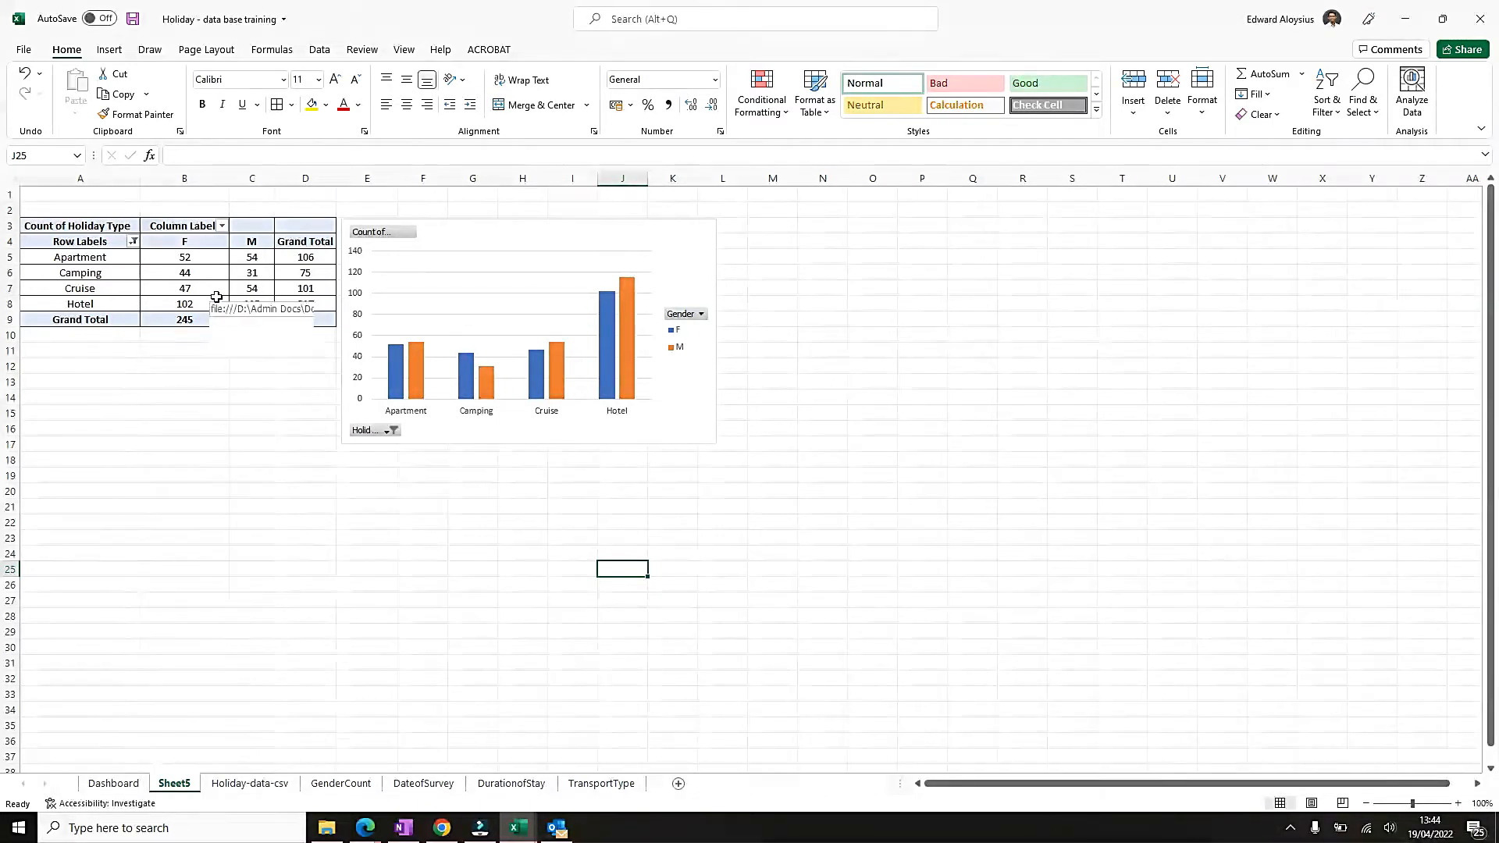
Add data labels and a chart title to the holiday type pivot chart.
left_click(674, 226)
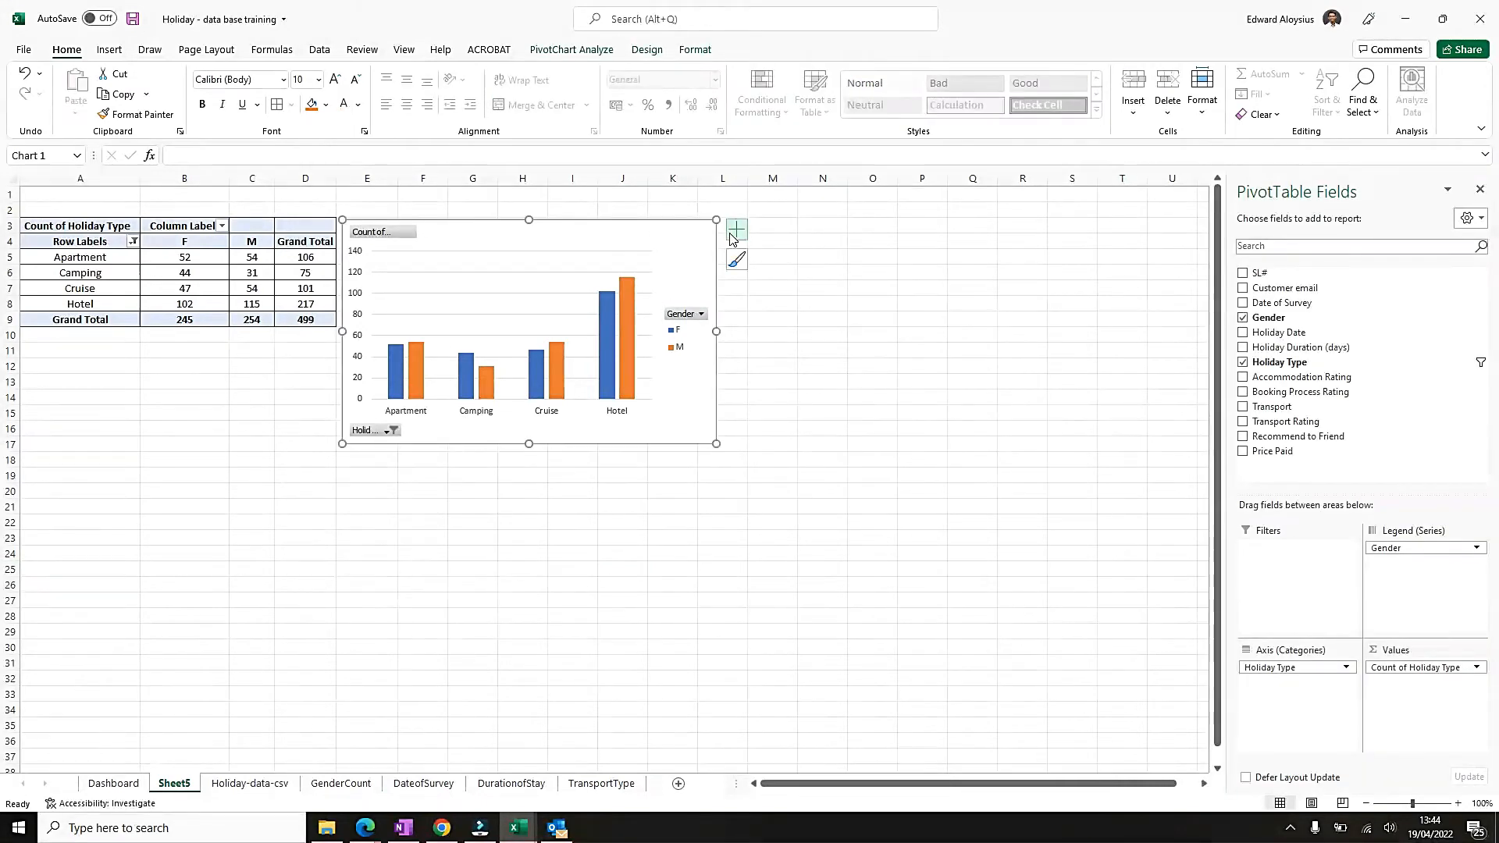
left_click(734, 236)
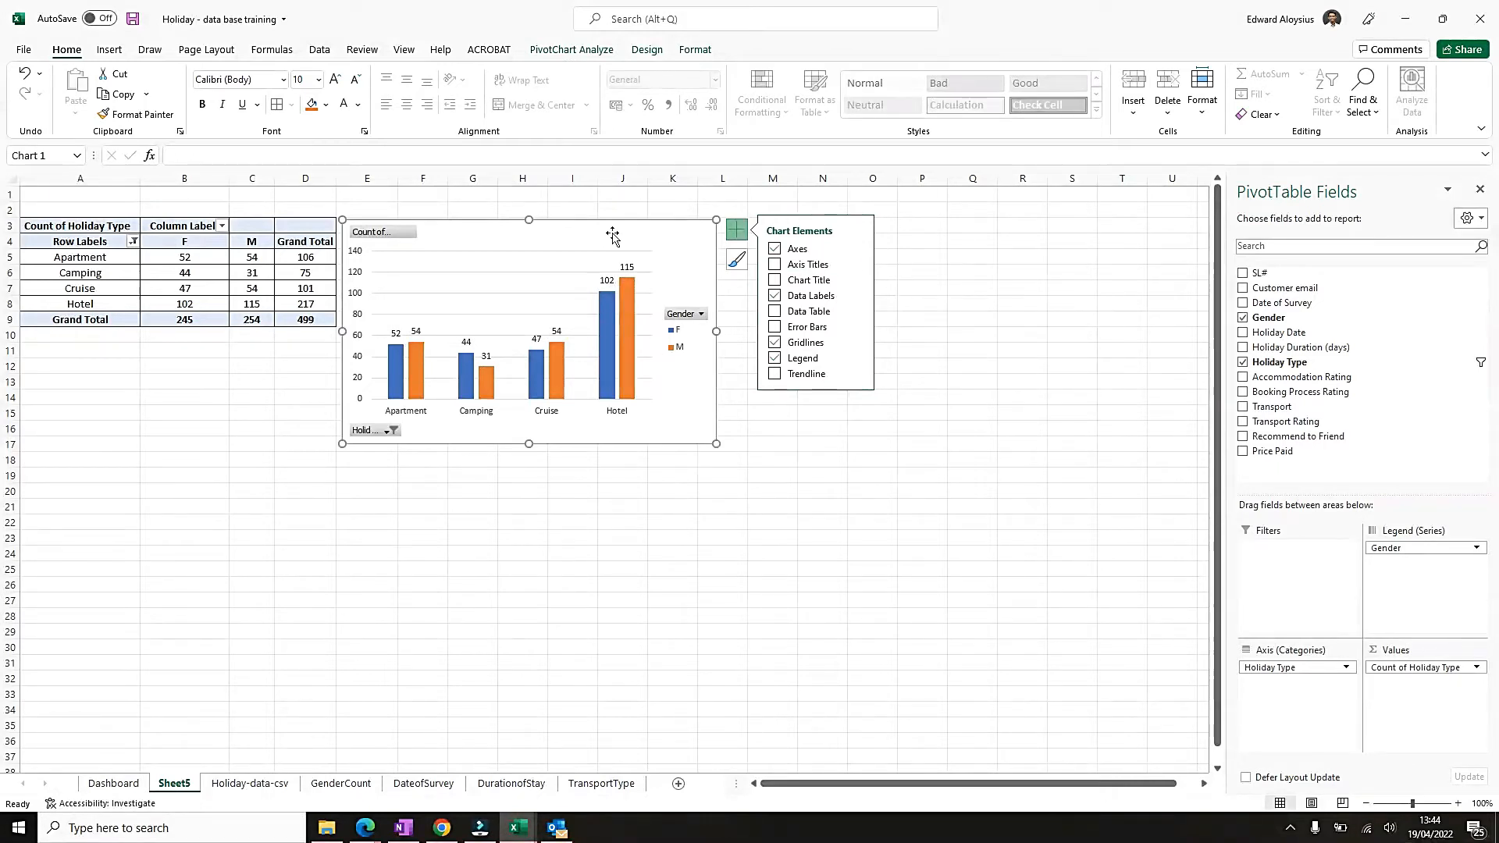
left_click(774, 280)
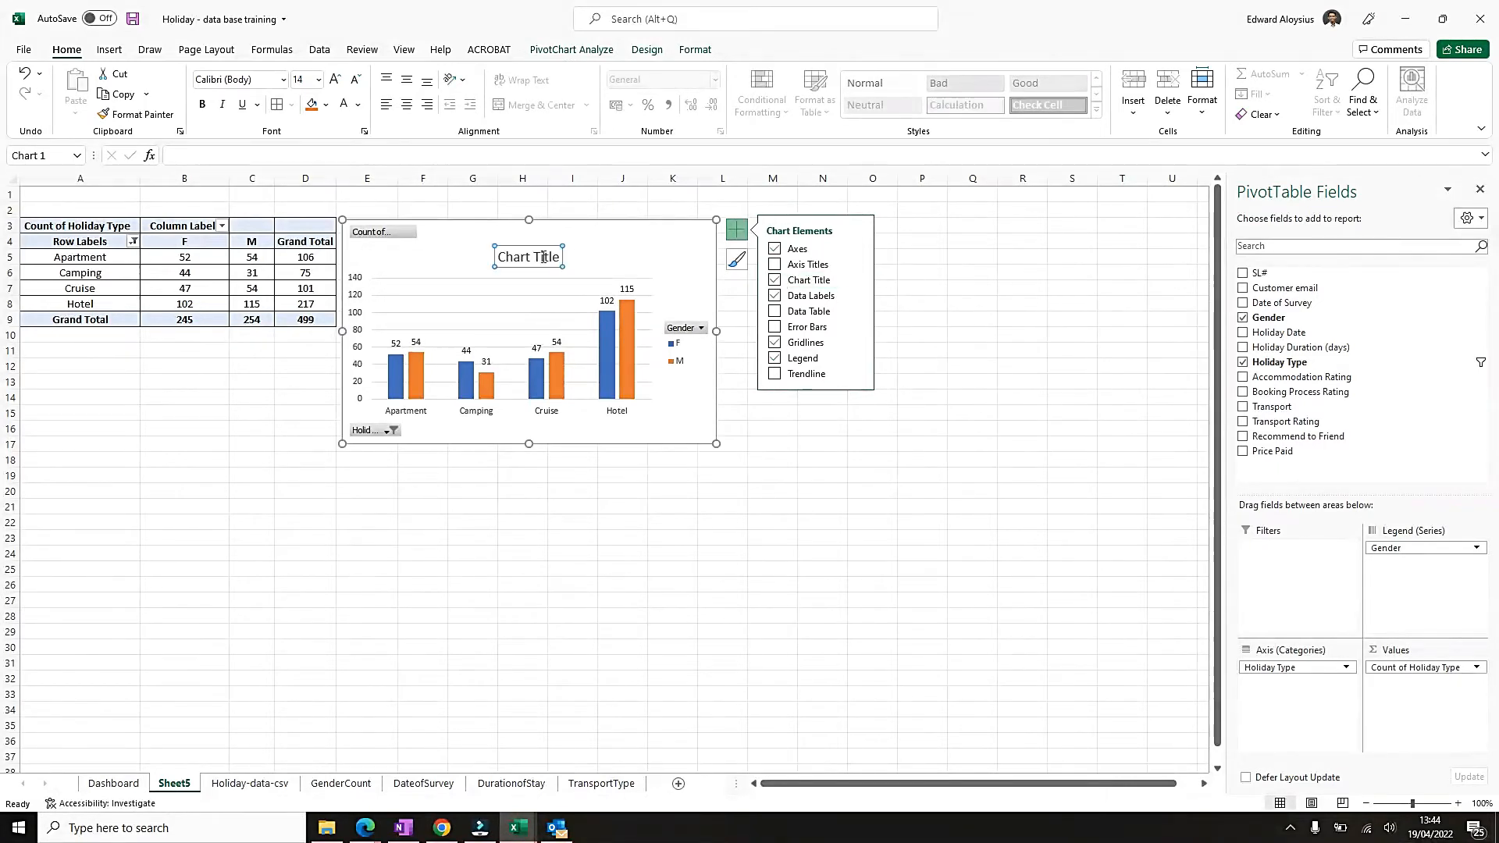
Replace the chart title text with "Holiday Type chosen by customers".
double_click(545, 258)
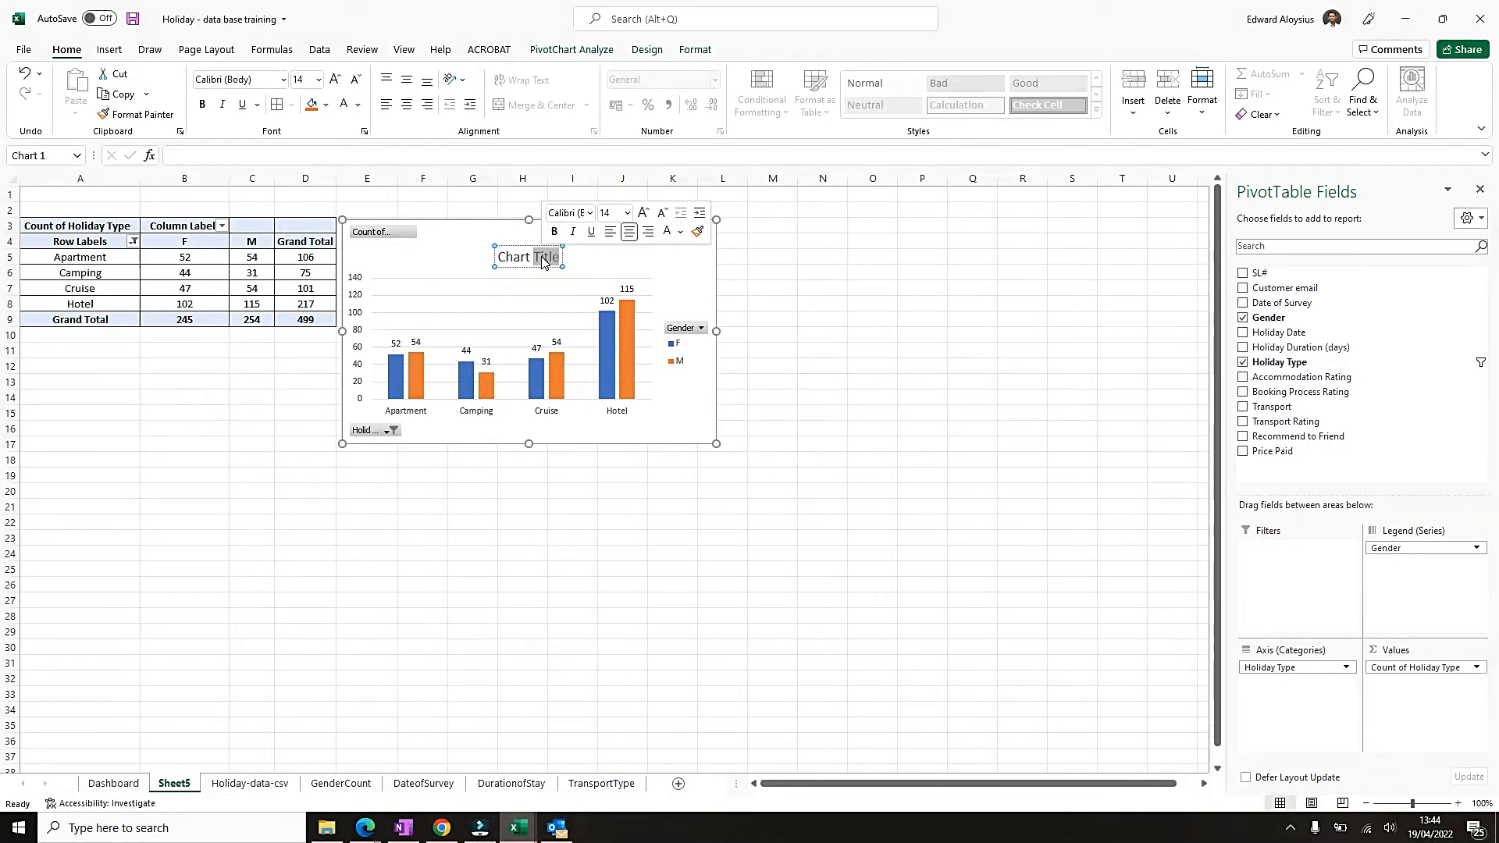
type("hOLIDAY")
key("BackSpace")
key("BackSpace")
key("BackSpace")
key("BackSpace")
key("BackSpace")
key("BackSpace")
key("BackSpace")
key("BackSpace")
key("BackSpace")
key("BackSpace")
key("BackSpace")
key("BackSpace")
key("BackSpace")
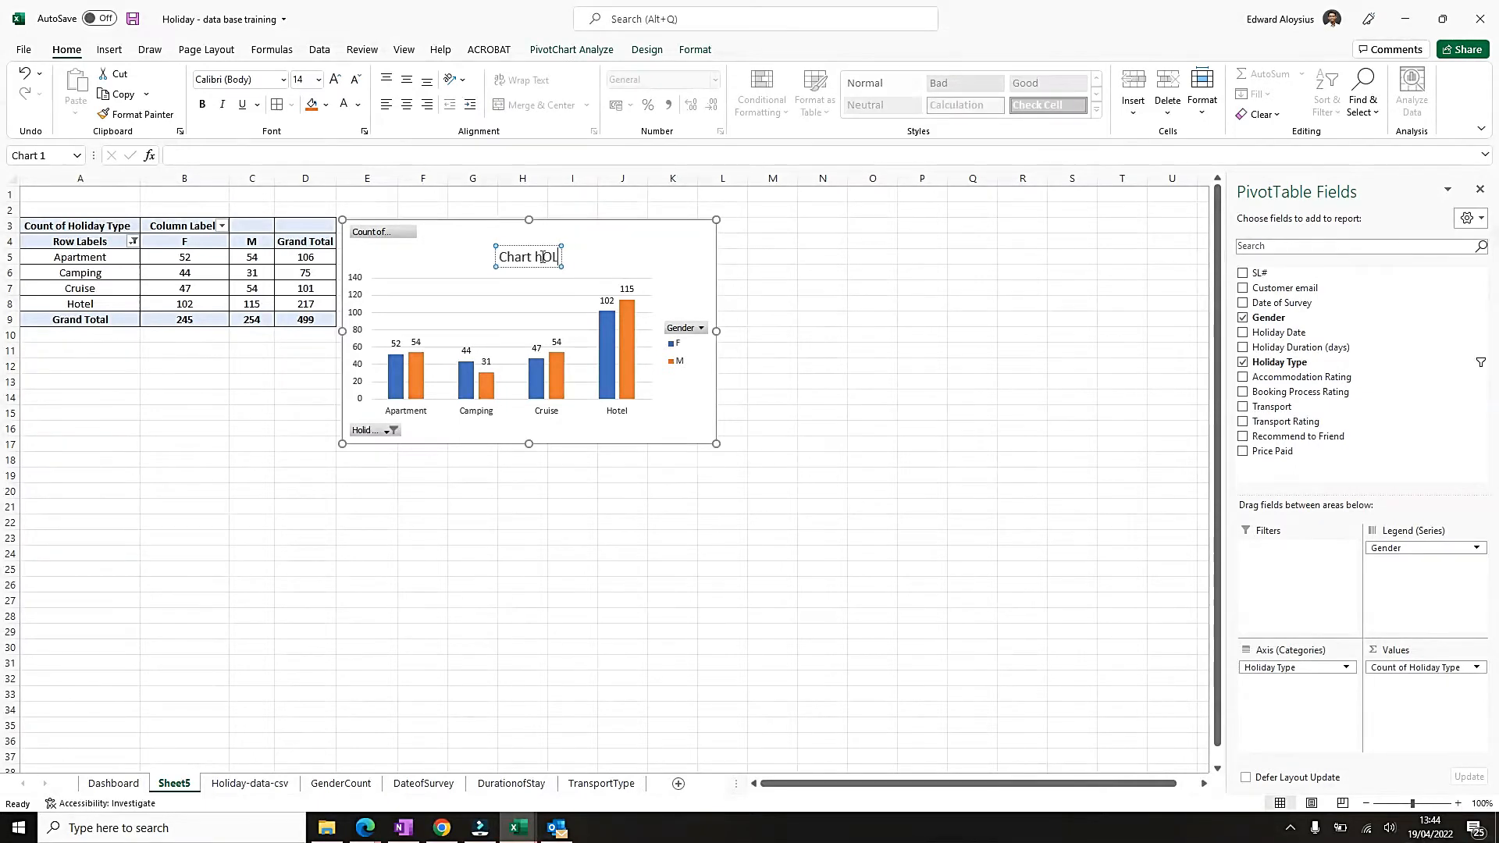
type("hOLIDAY")
key("BackSpace")
key("BackSpace")
key("BackSpace")
key("BackSpace")
key("BackSpace")
key("BackSpace")
key("BackSpace")
type("Holiday Type")
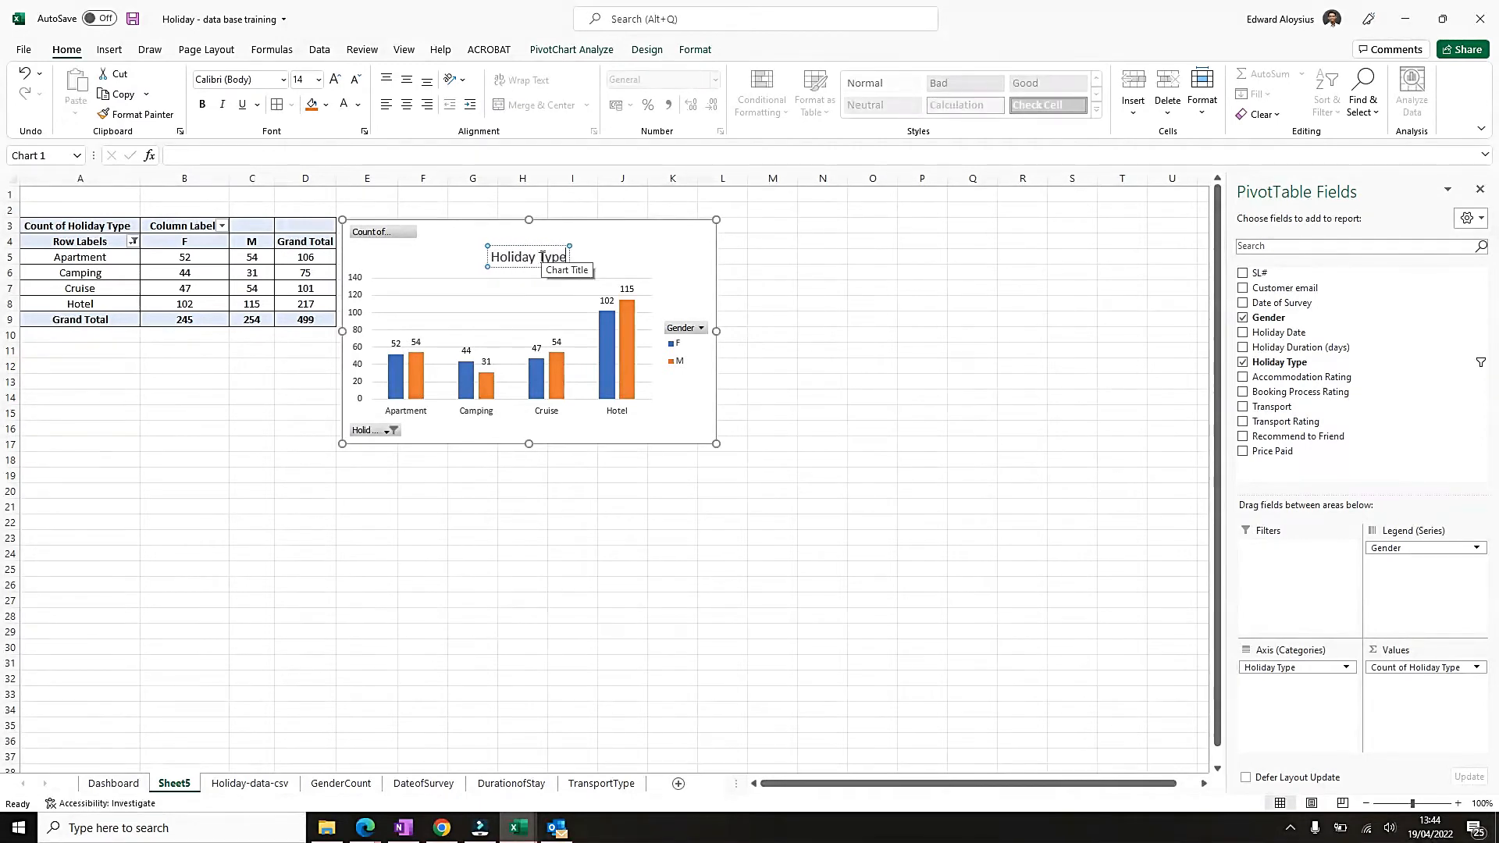
type(" chosen")
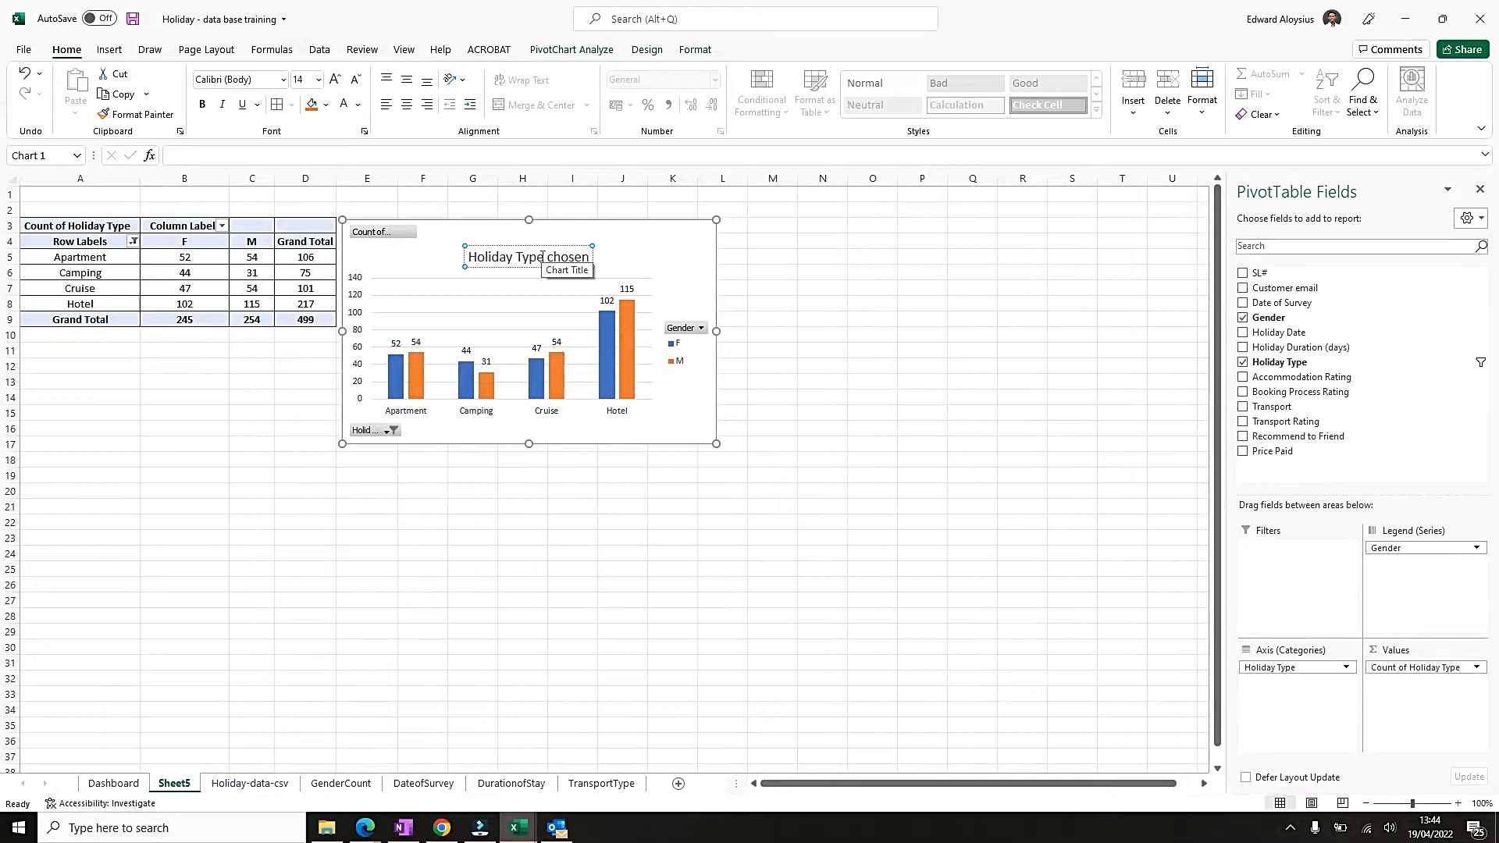
type(" by customers")
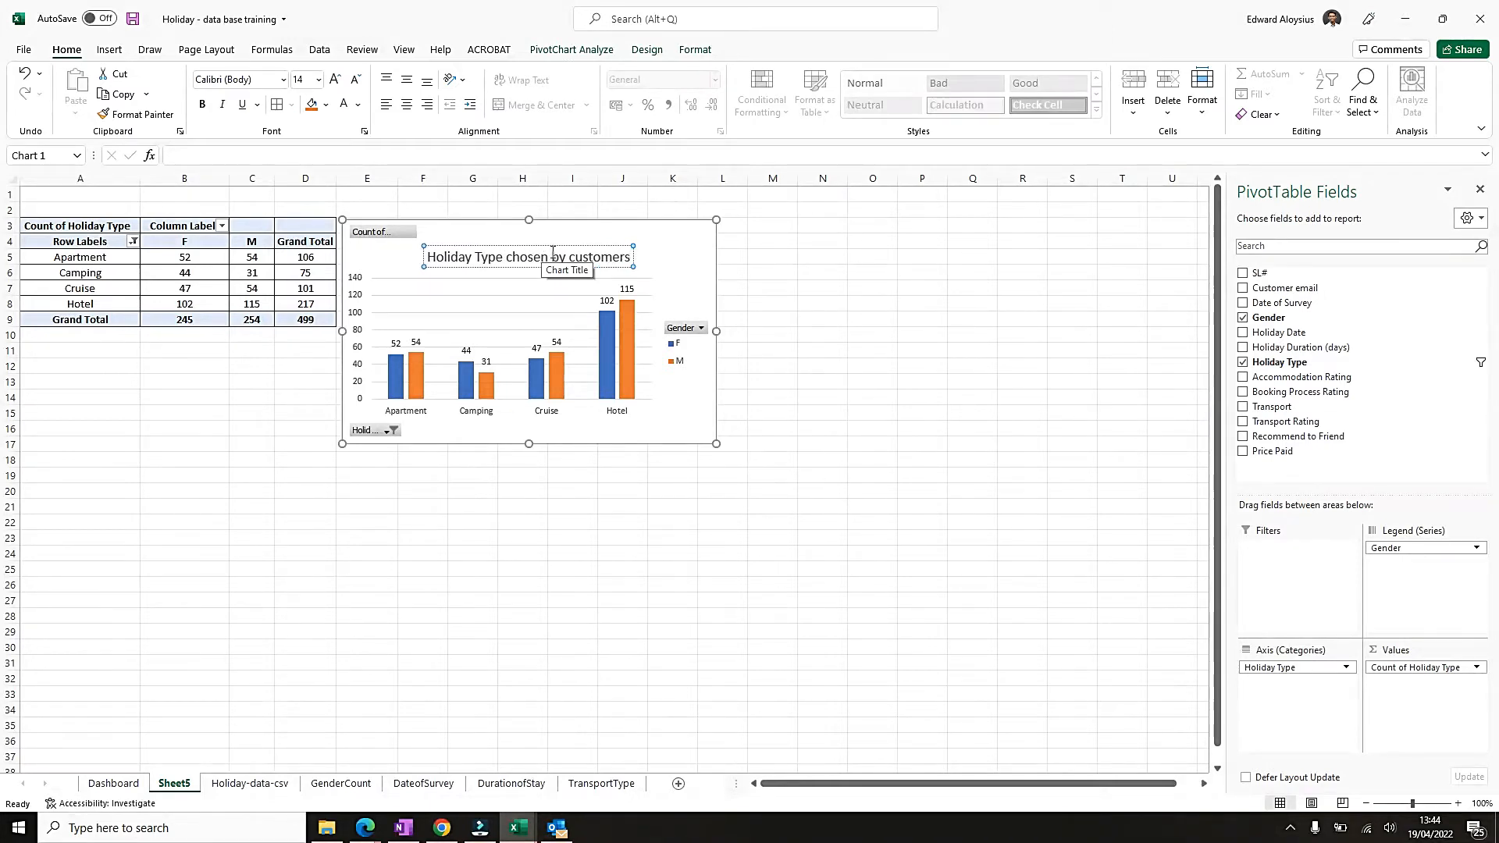
Make the chart title bold and move it up toward the chart's upper edge.
key("ctrl+a")
key("ctrl+b")
left_click_drag(575, 247, 582, 230)
left_click(700, 281)
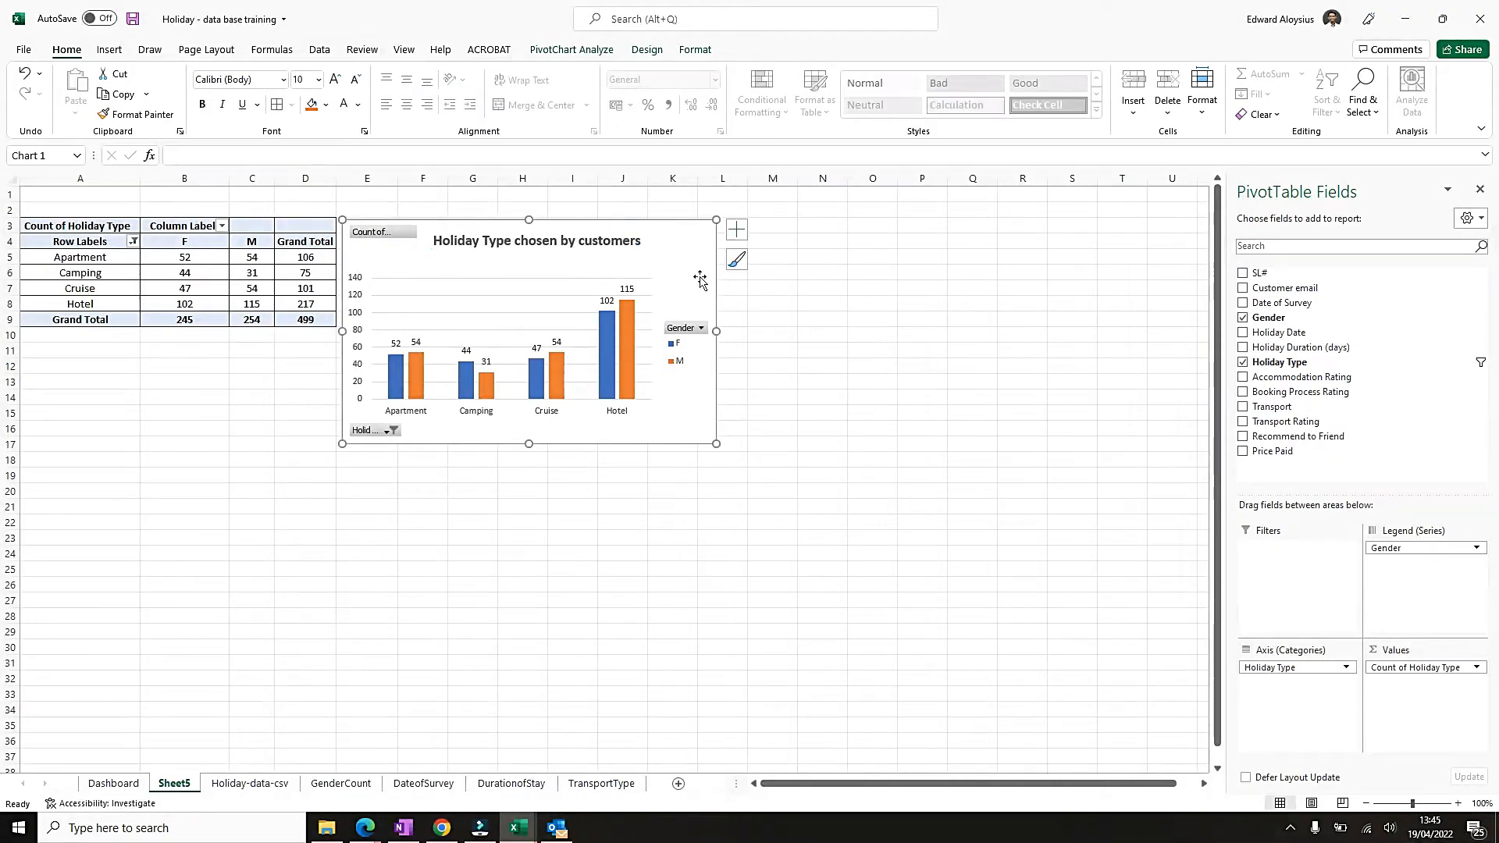
Copy the holiday type chart onto the Dashboard sheet at cell N20, beside the Type of Transport Selected chart.
right_click(701, 422)
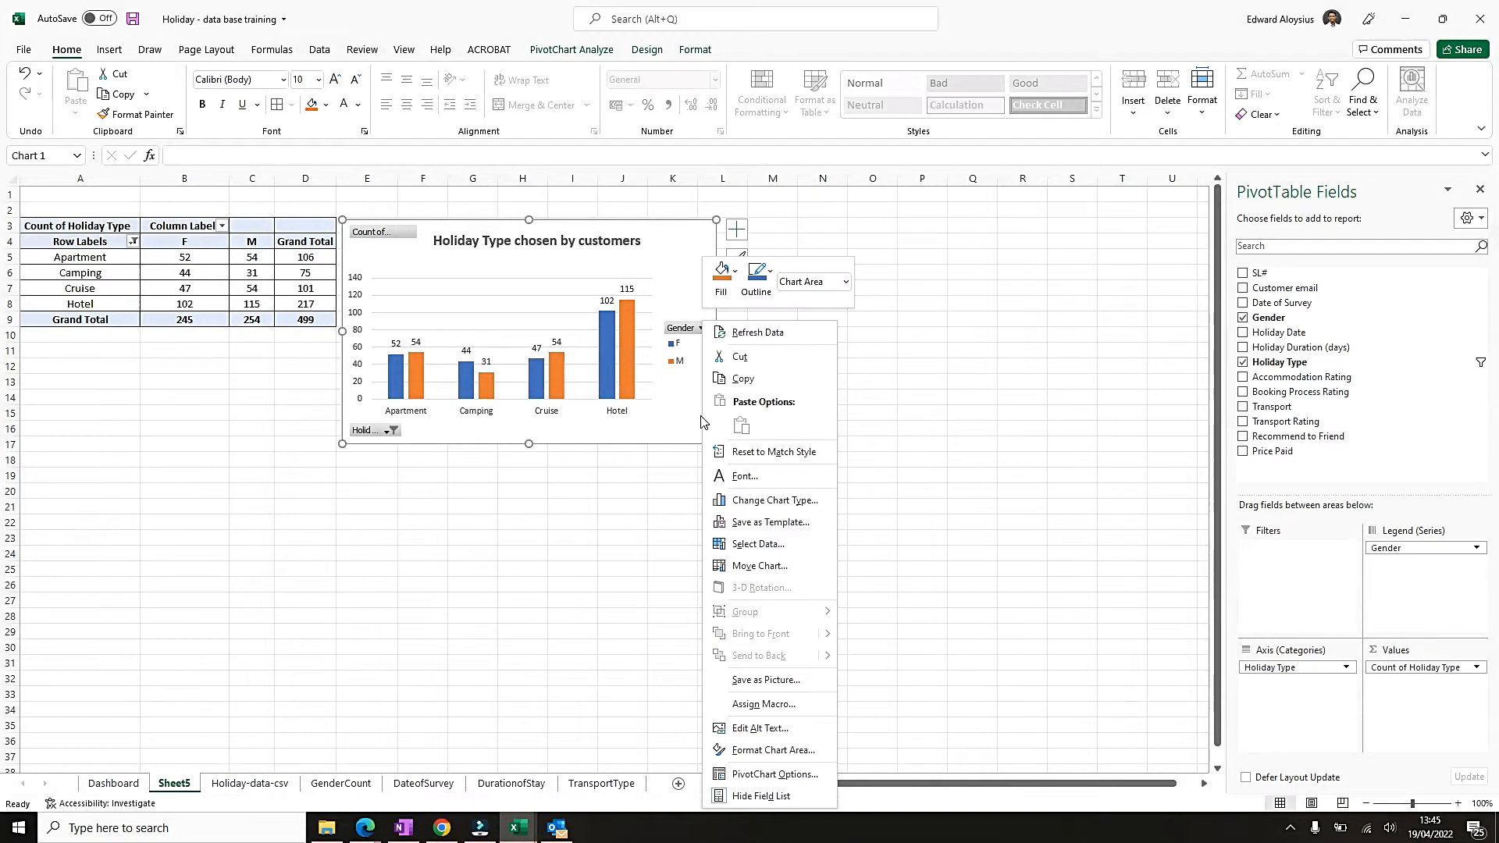
left_click(743, 378)
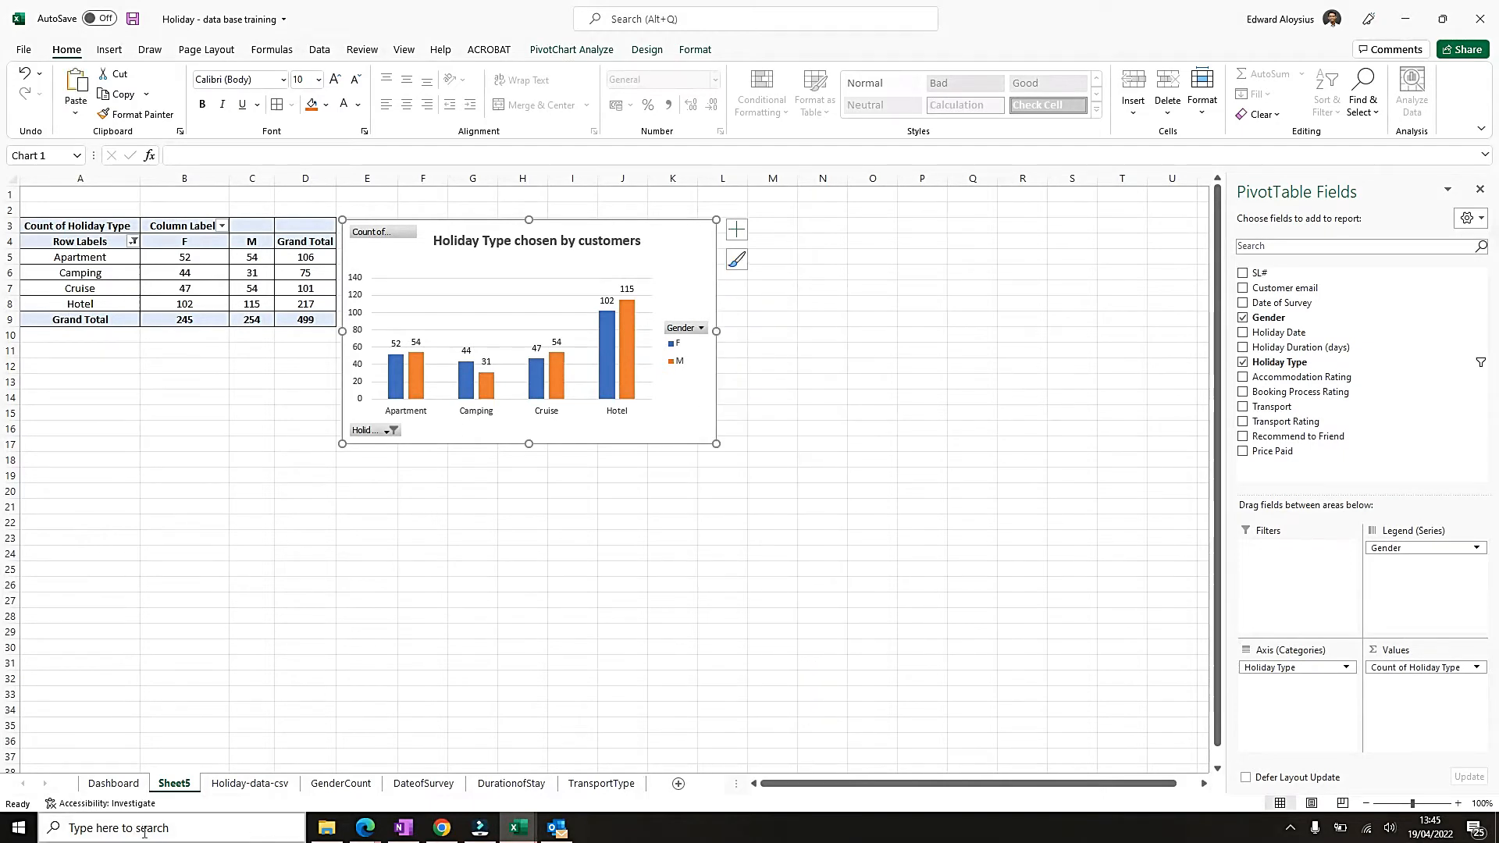
left_click(117, 784)
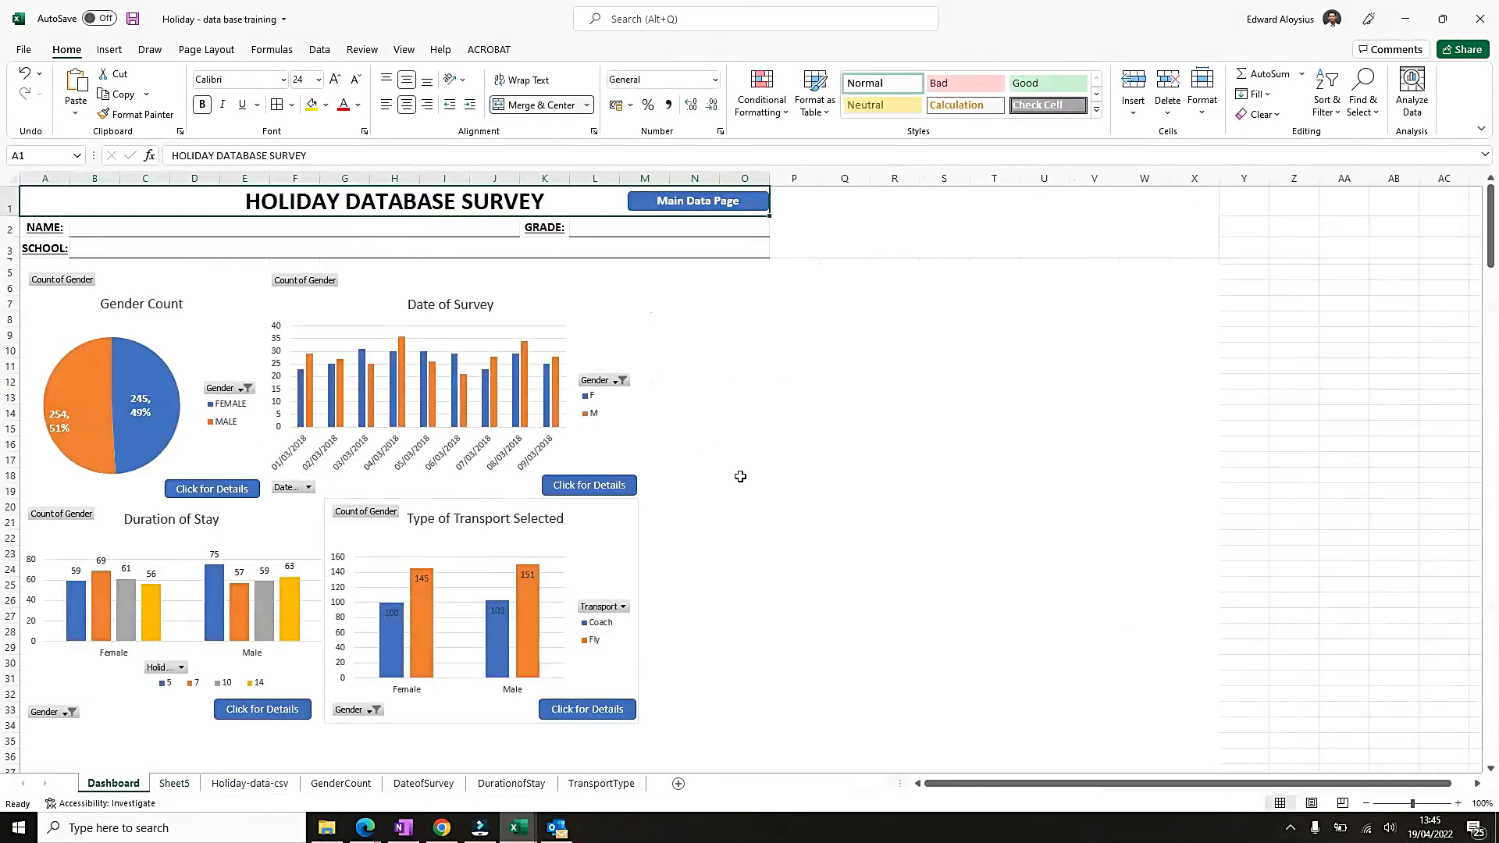
scroll(740, 476, "down", 2)
left_click(692, 435)
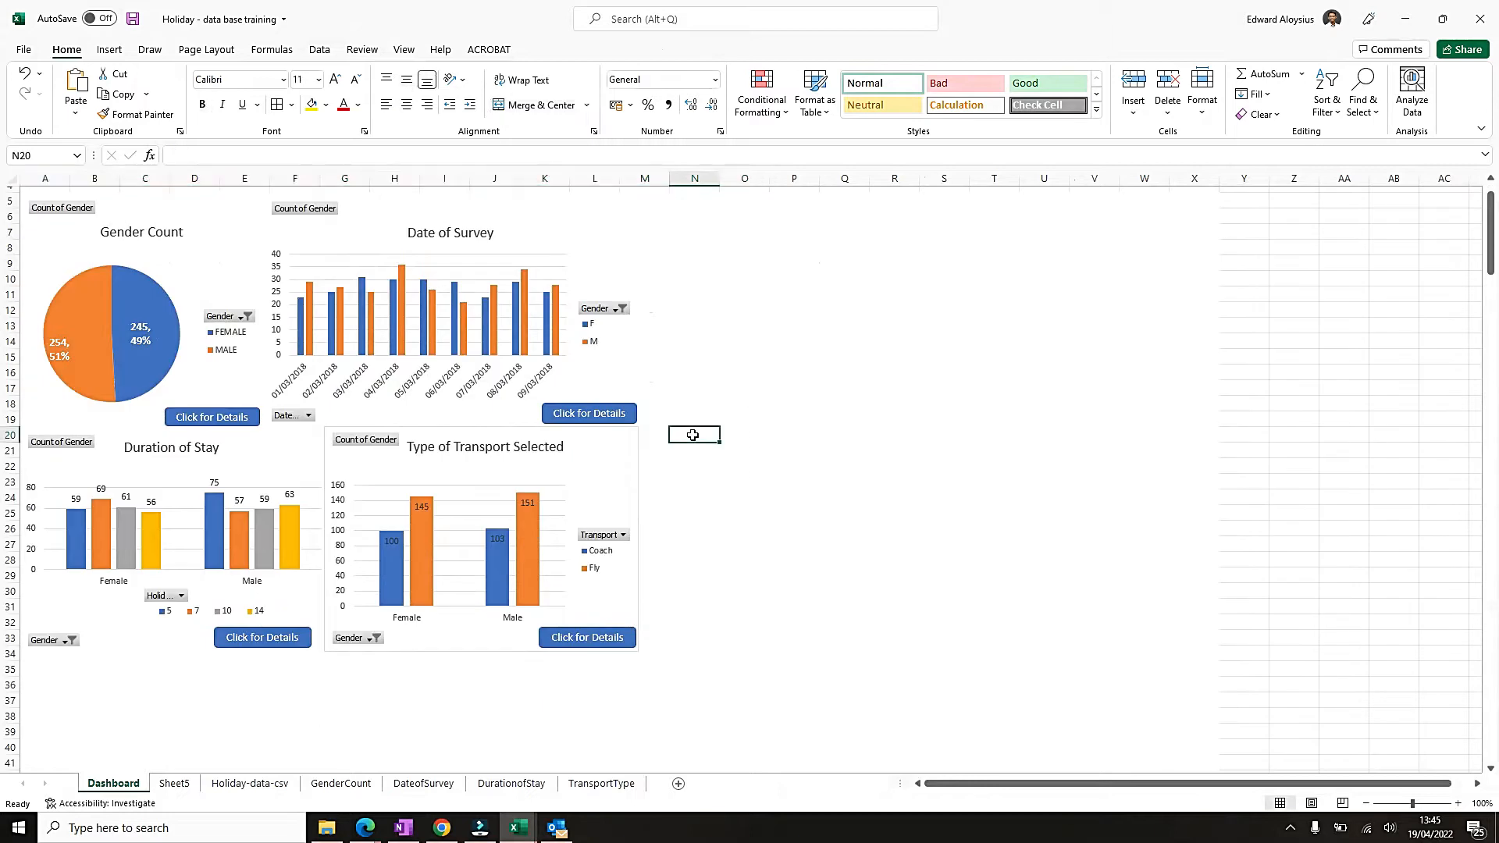
key("ctrl+v")
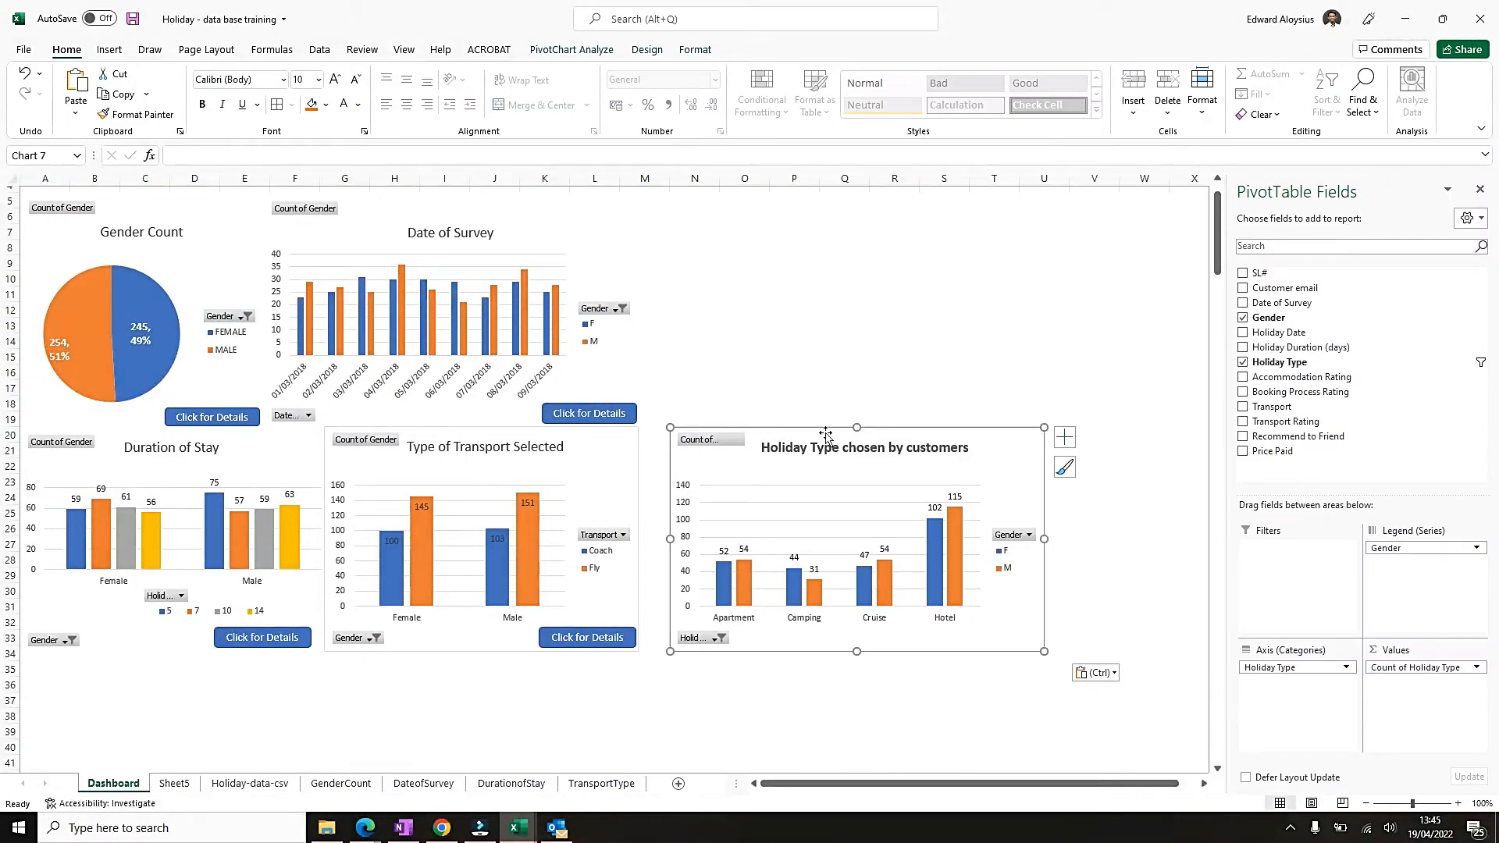
mouse_move(825, 433)
left_mouse_down()
mouse_move(809, 427)
mouse_move(833, 426)
left_mouse_up()
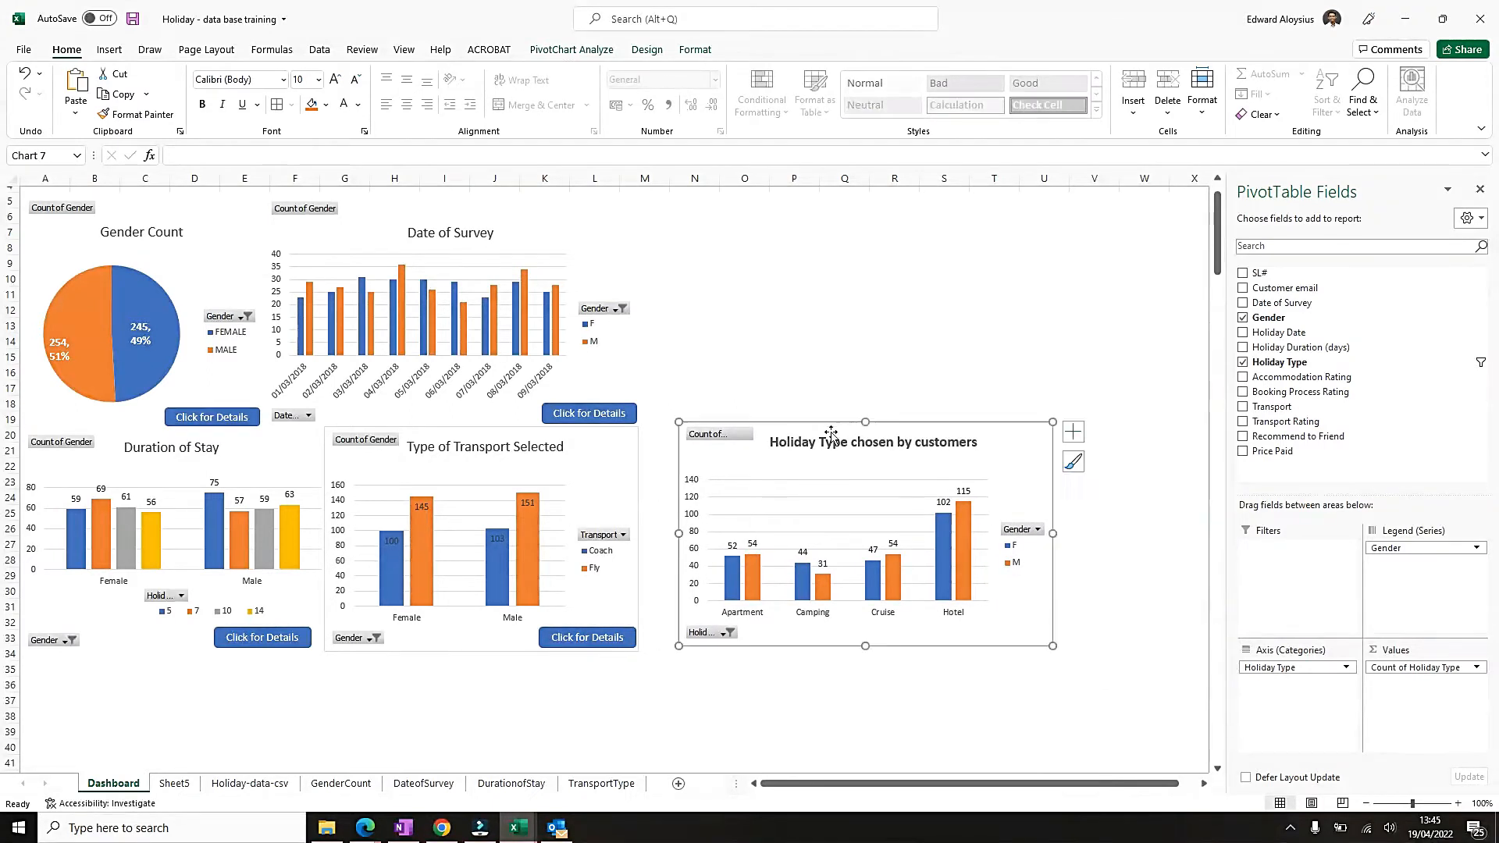
Widen the Date of Survey chart to about 13.7 cm and the transport chart to about 11.5 cm, and align the holiday type chart beside the latter.
scroll(766, 499, "up", 1)
left_click(553, 360)
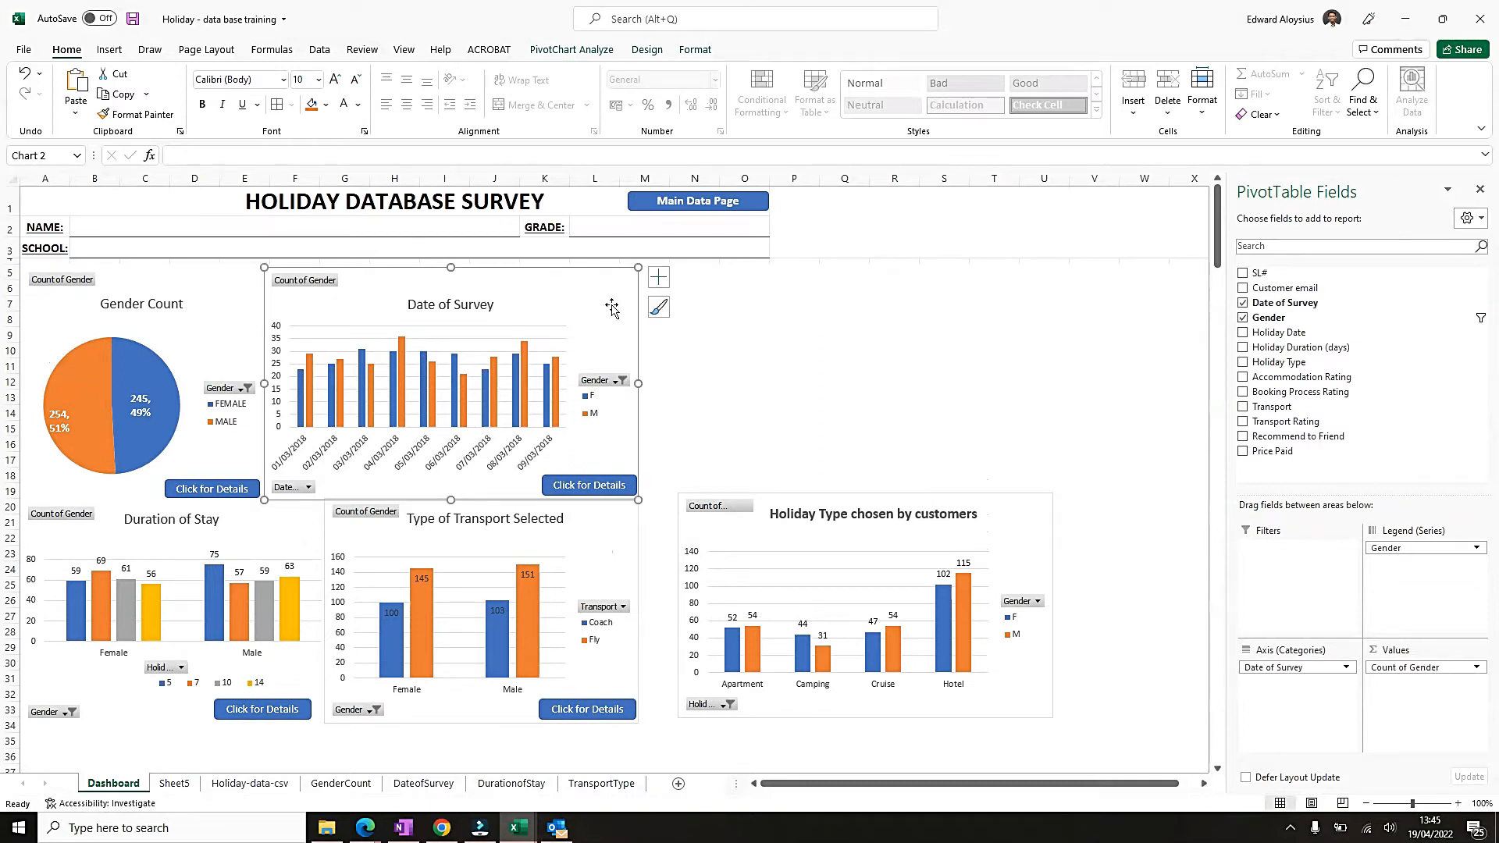
left_click_drag(640, 384, 667, 384)
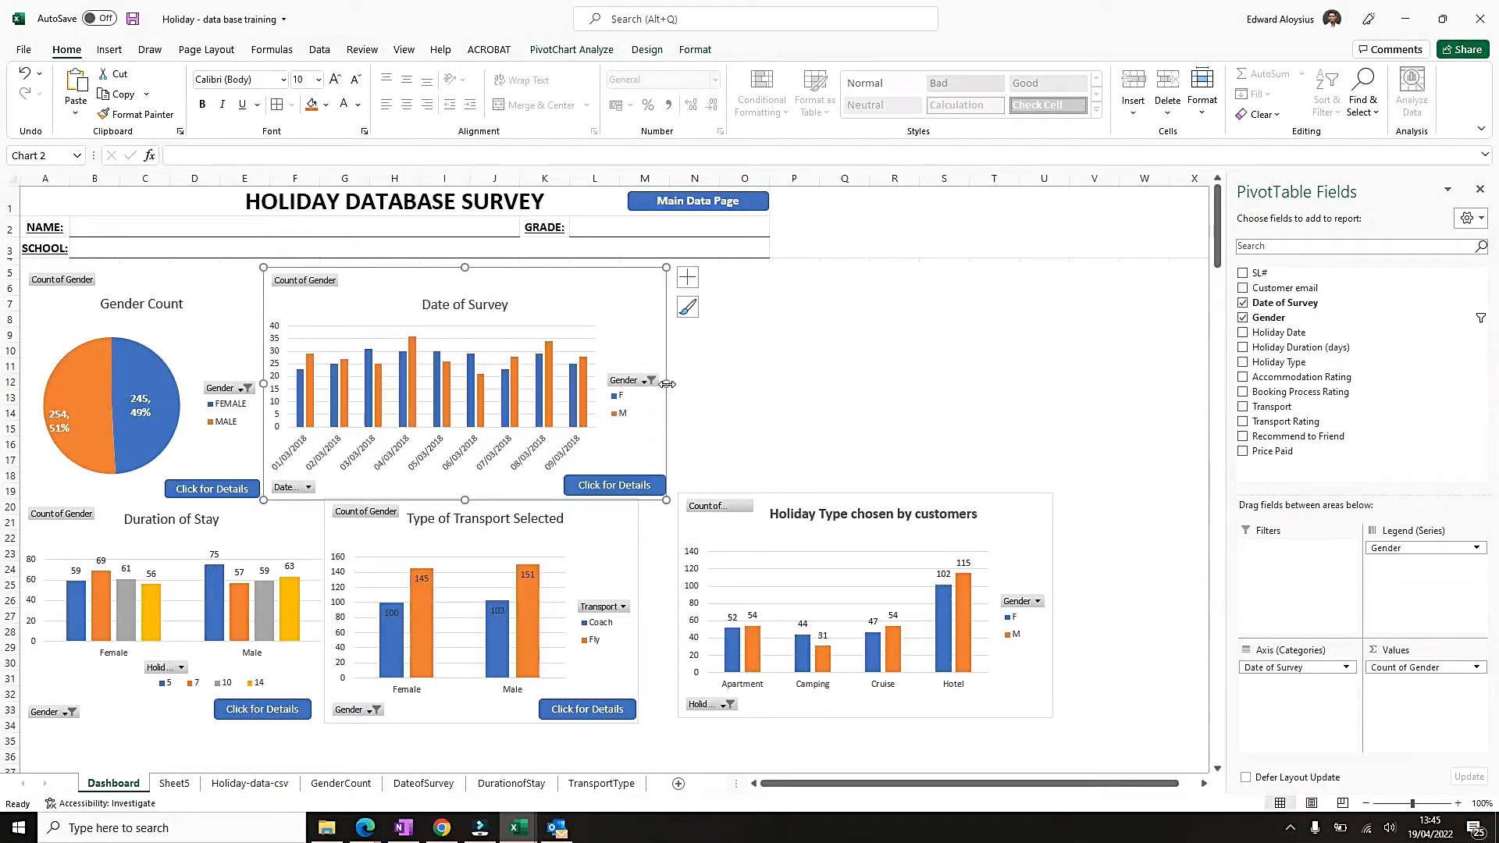
left_click(636, 566)
left_click_drag(638, 611, 665, 615)
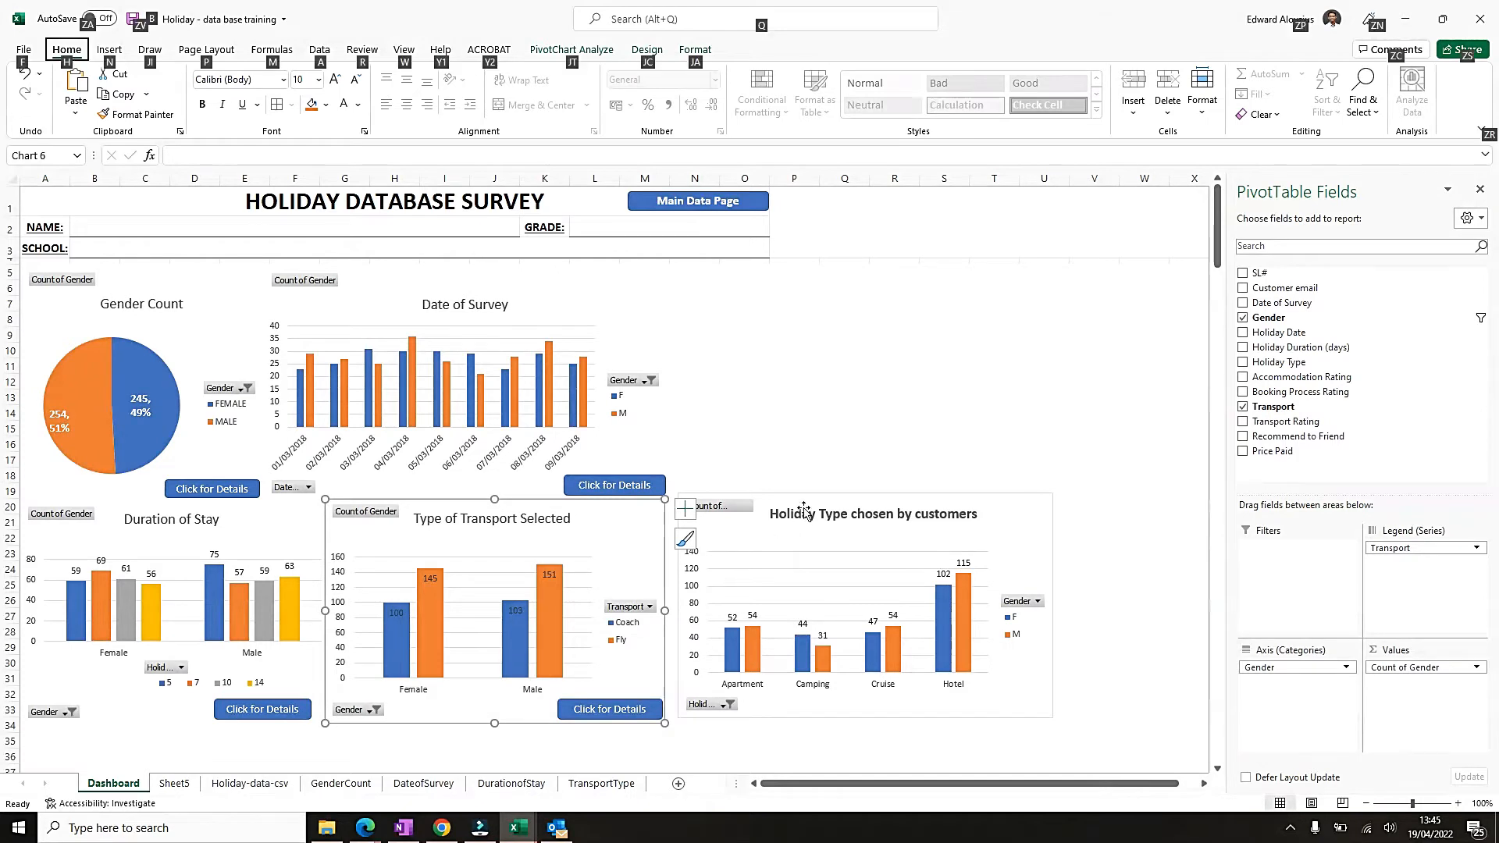
left_click_drag(818, 498, 813, 502)
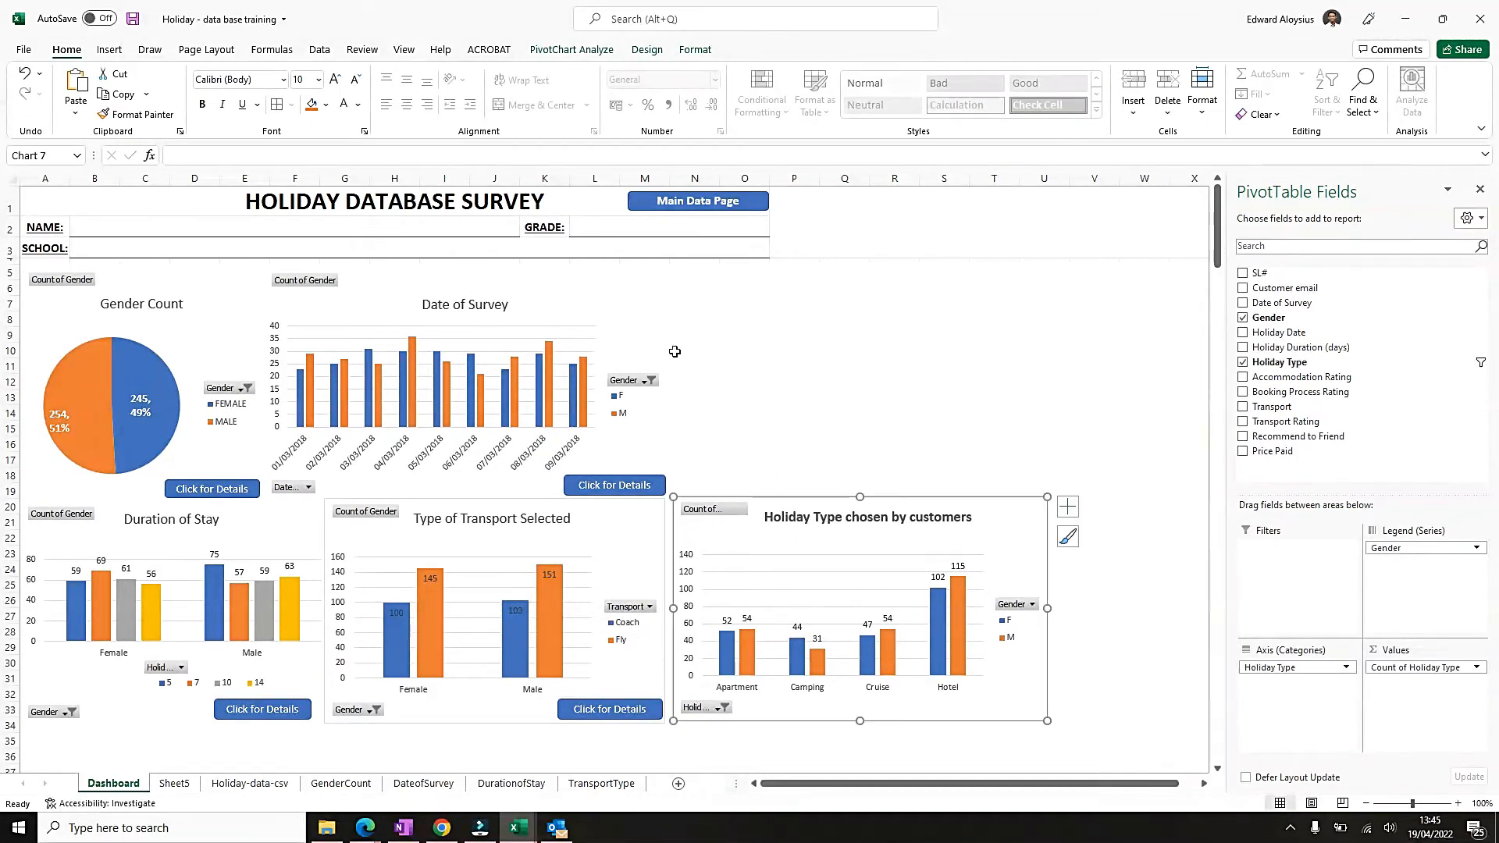
left_click(692, 250)
left_click(710, 395)
left_click(694, 469)
left_click_drag(696, 471, 695, 506)
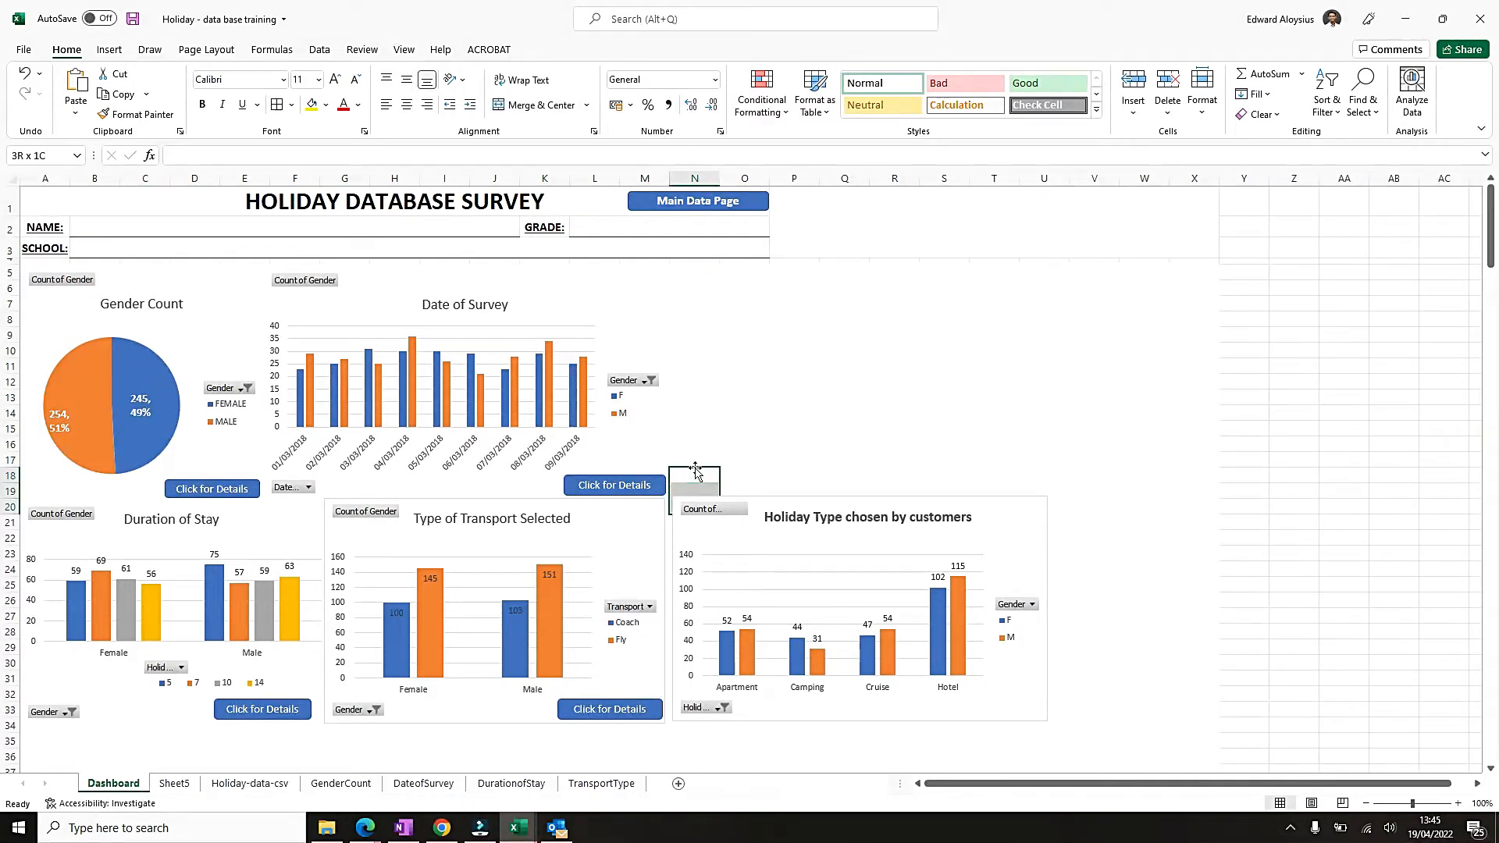
left_click(691, 180)
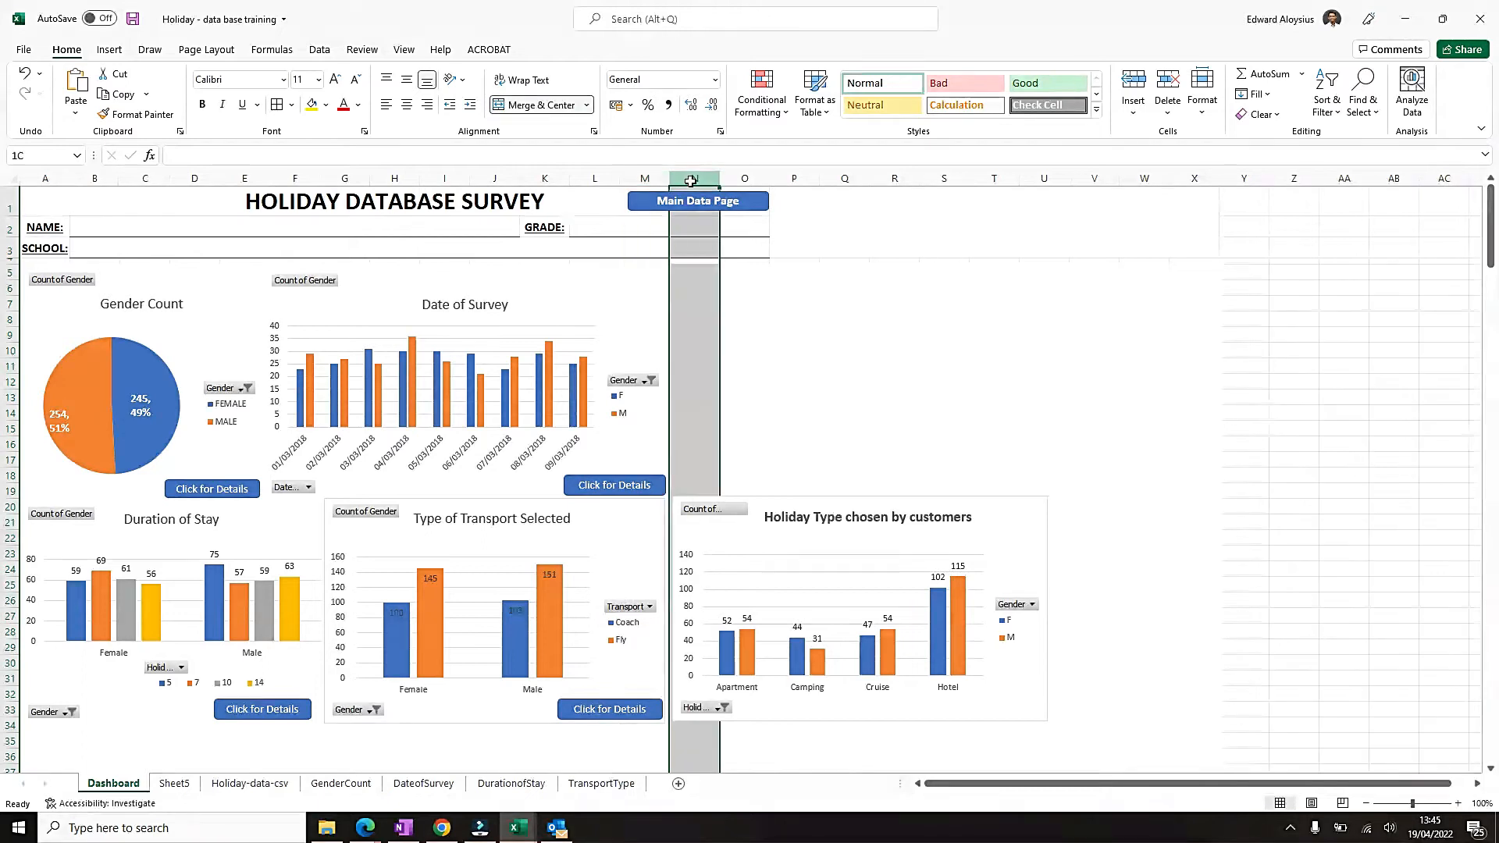
left_click(702, 332)
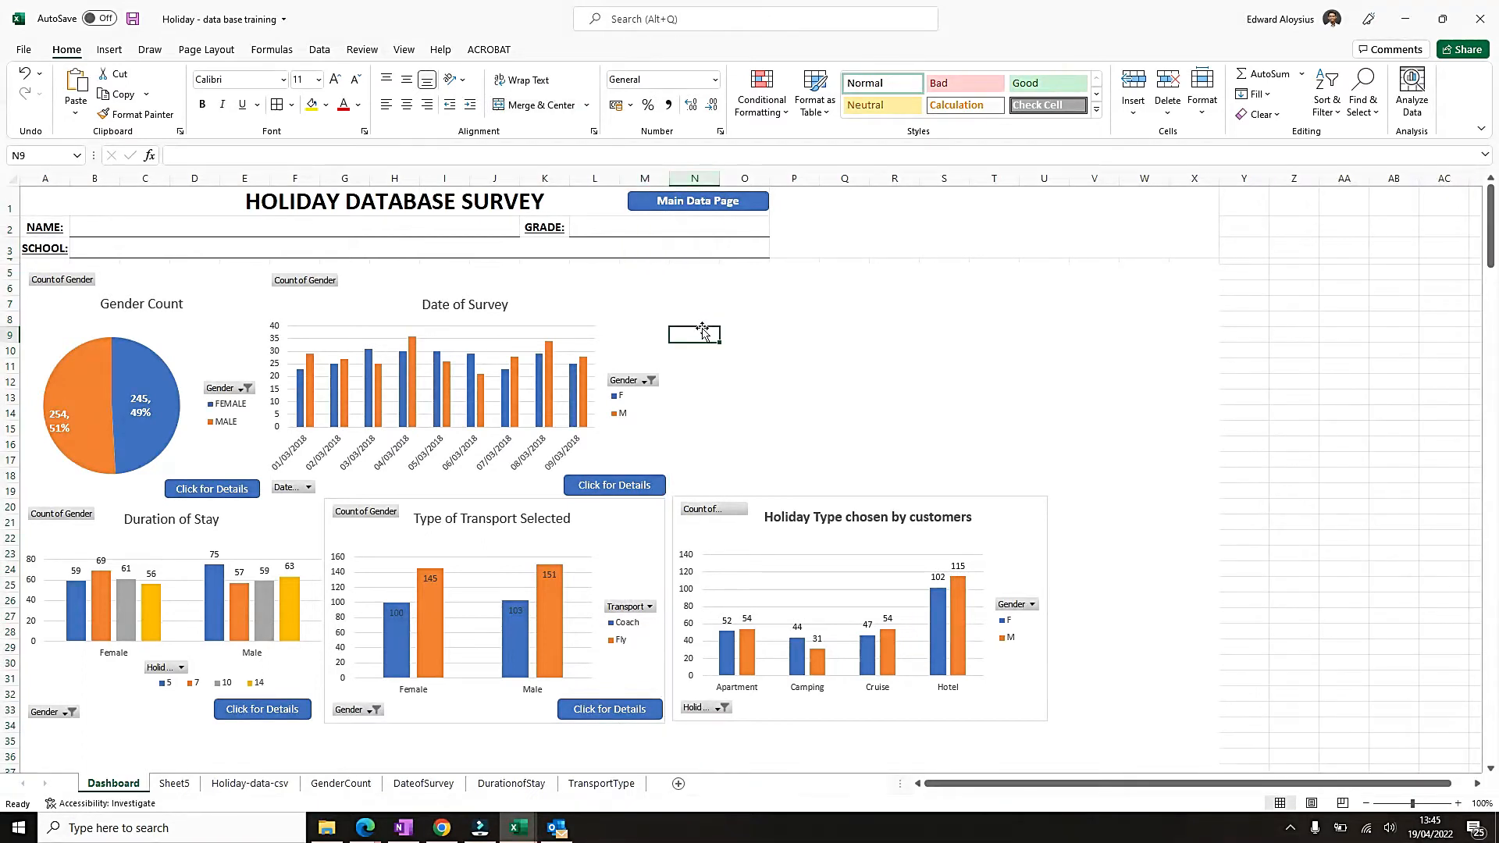
left_click(694, 179)
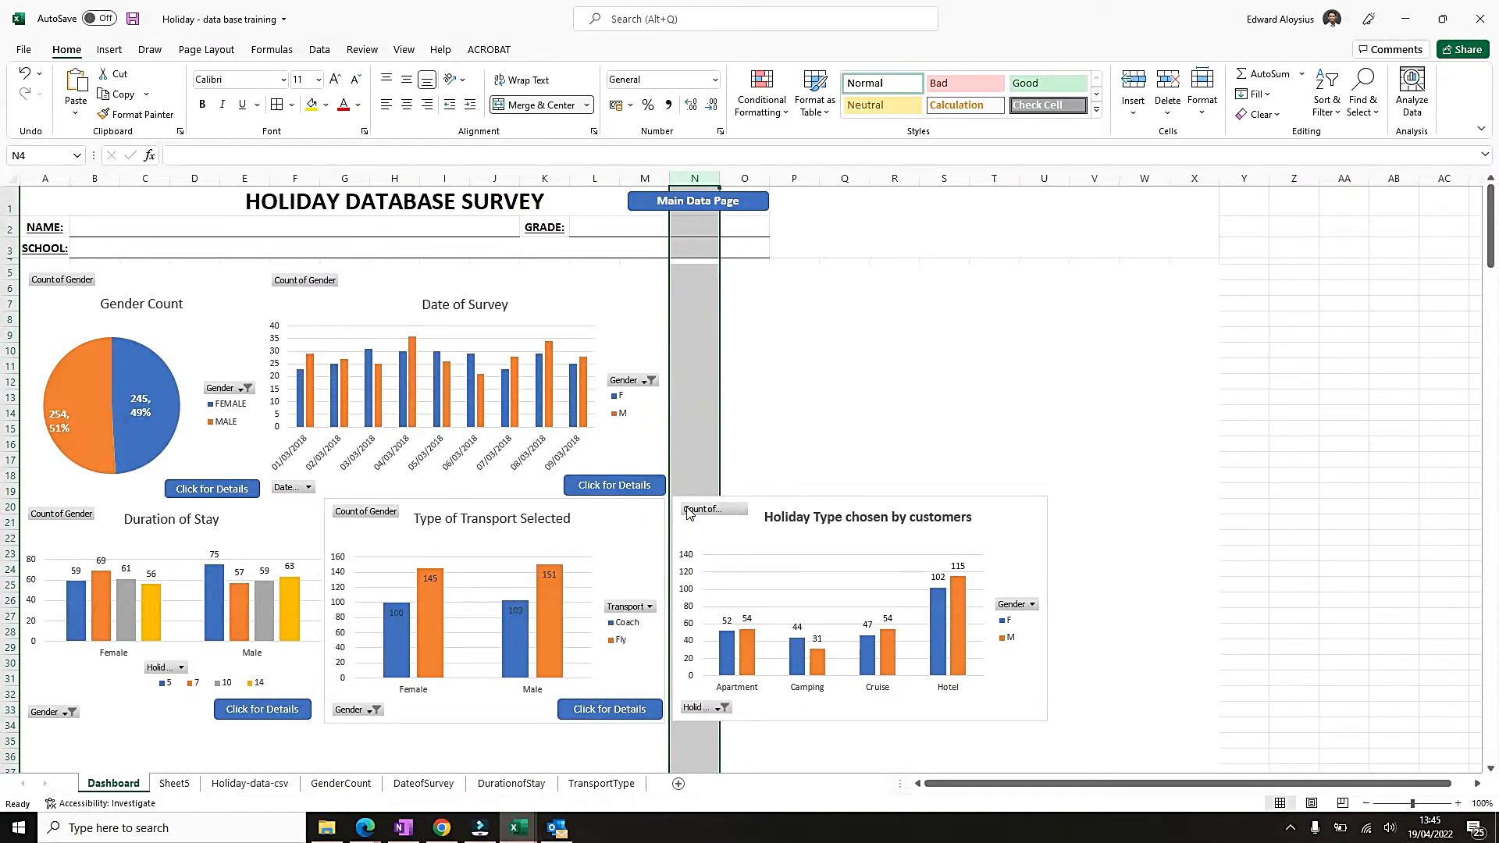
Hide the PivotTable field list and widen the holiday type chart to about 18.3 cm, ending at column X.
left_click(996, 514)
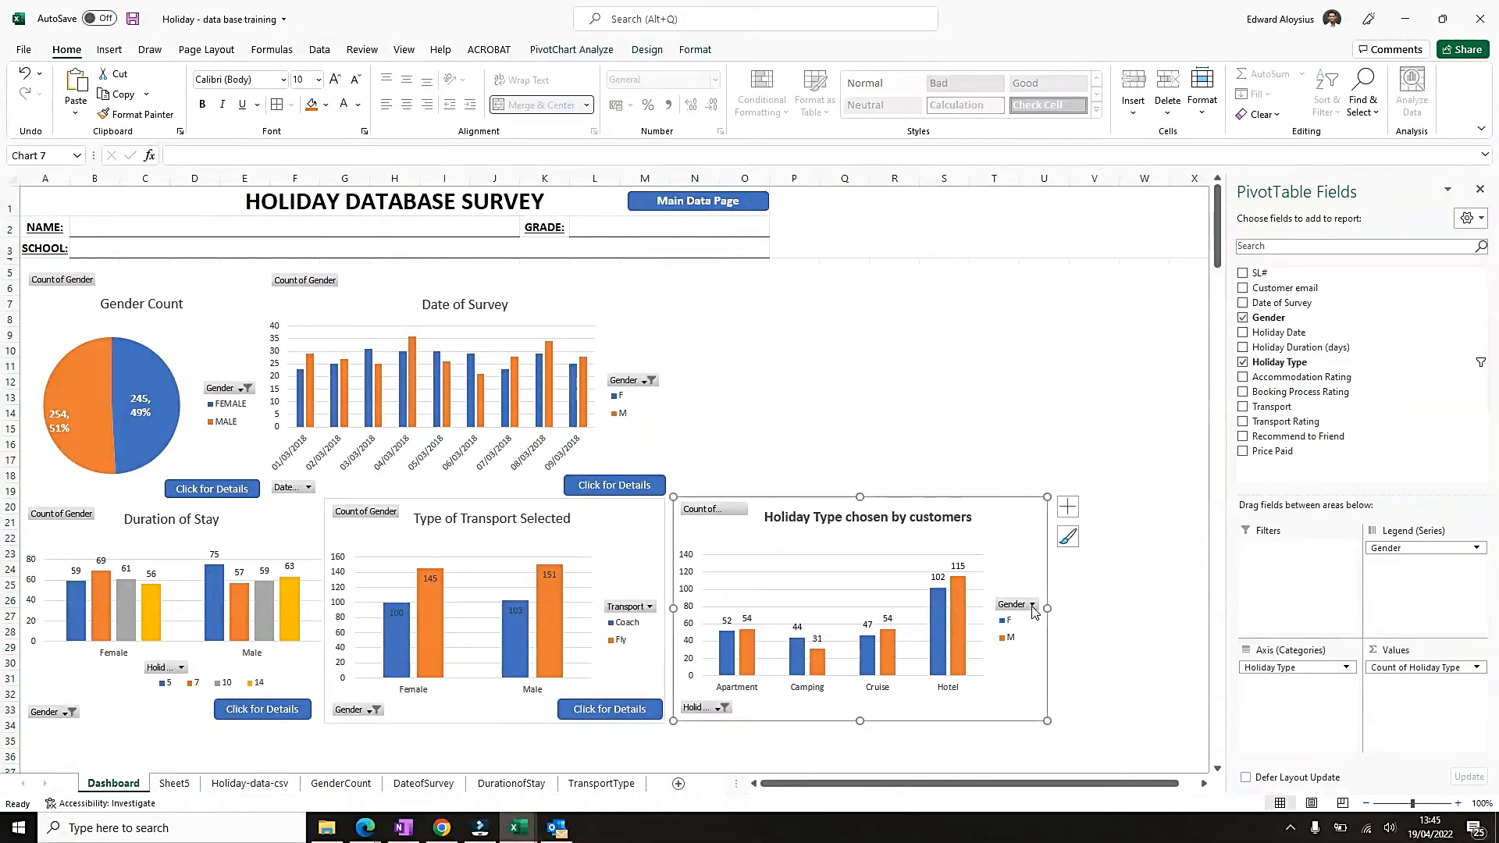
left_click(1479, 189)
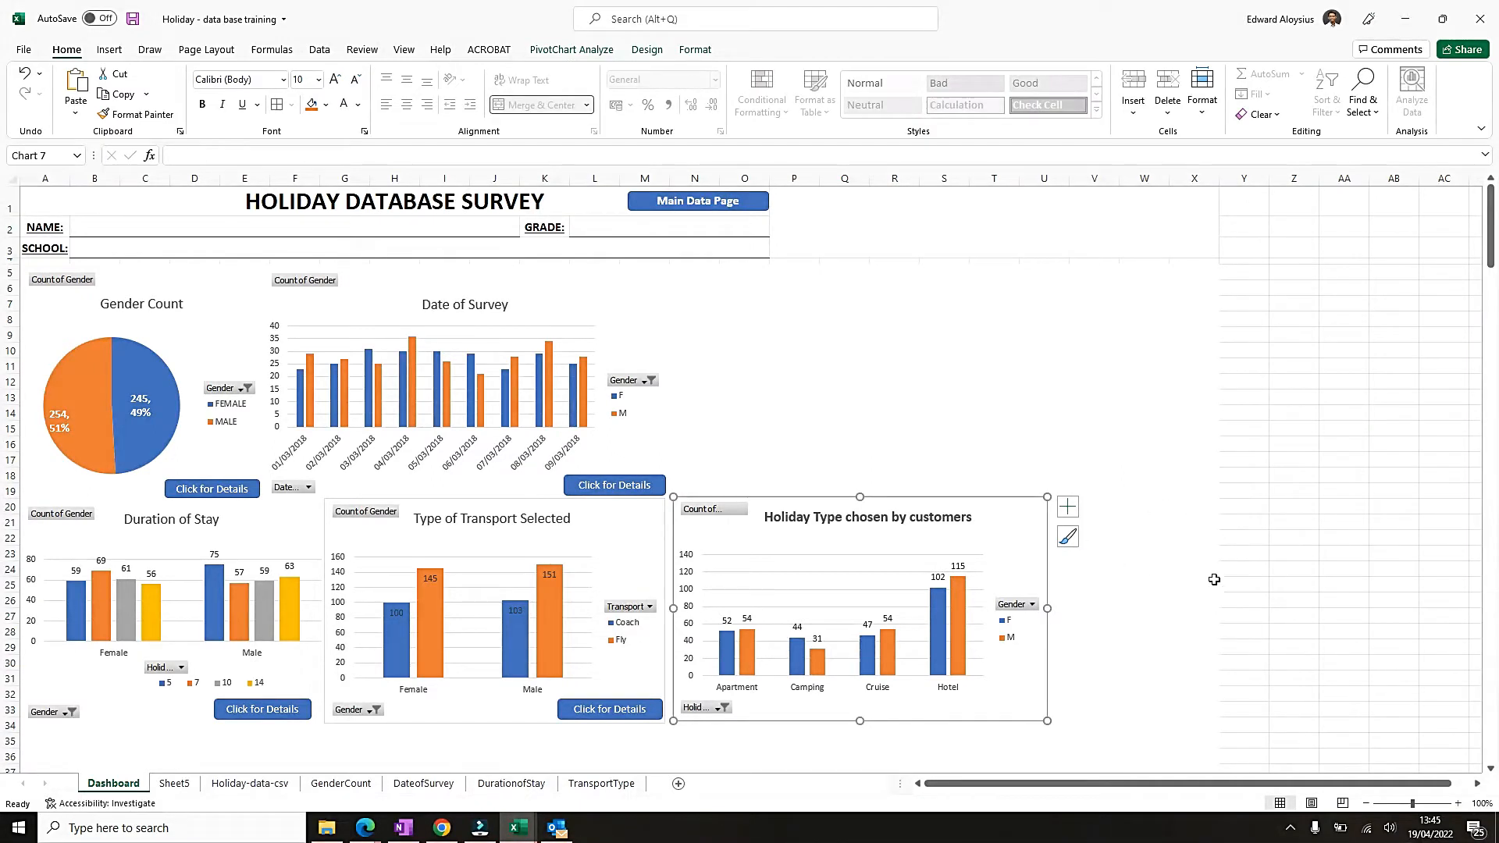
left_click_drag(1050, 607, 1213, 602)
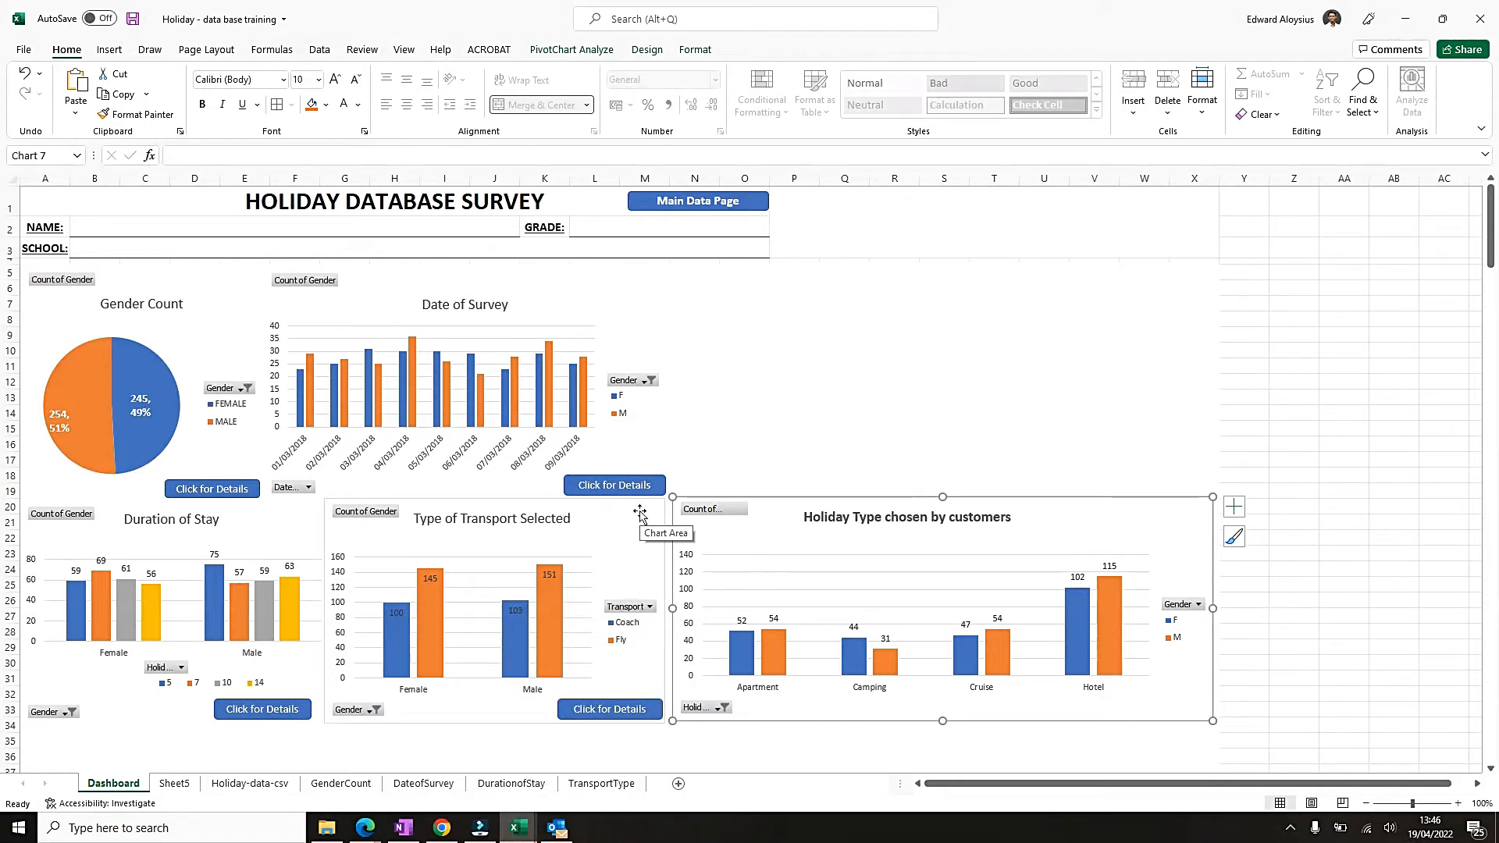
Remove the shape outline from the Type of Transport Selected chart.
double_click(605, 519)
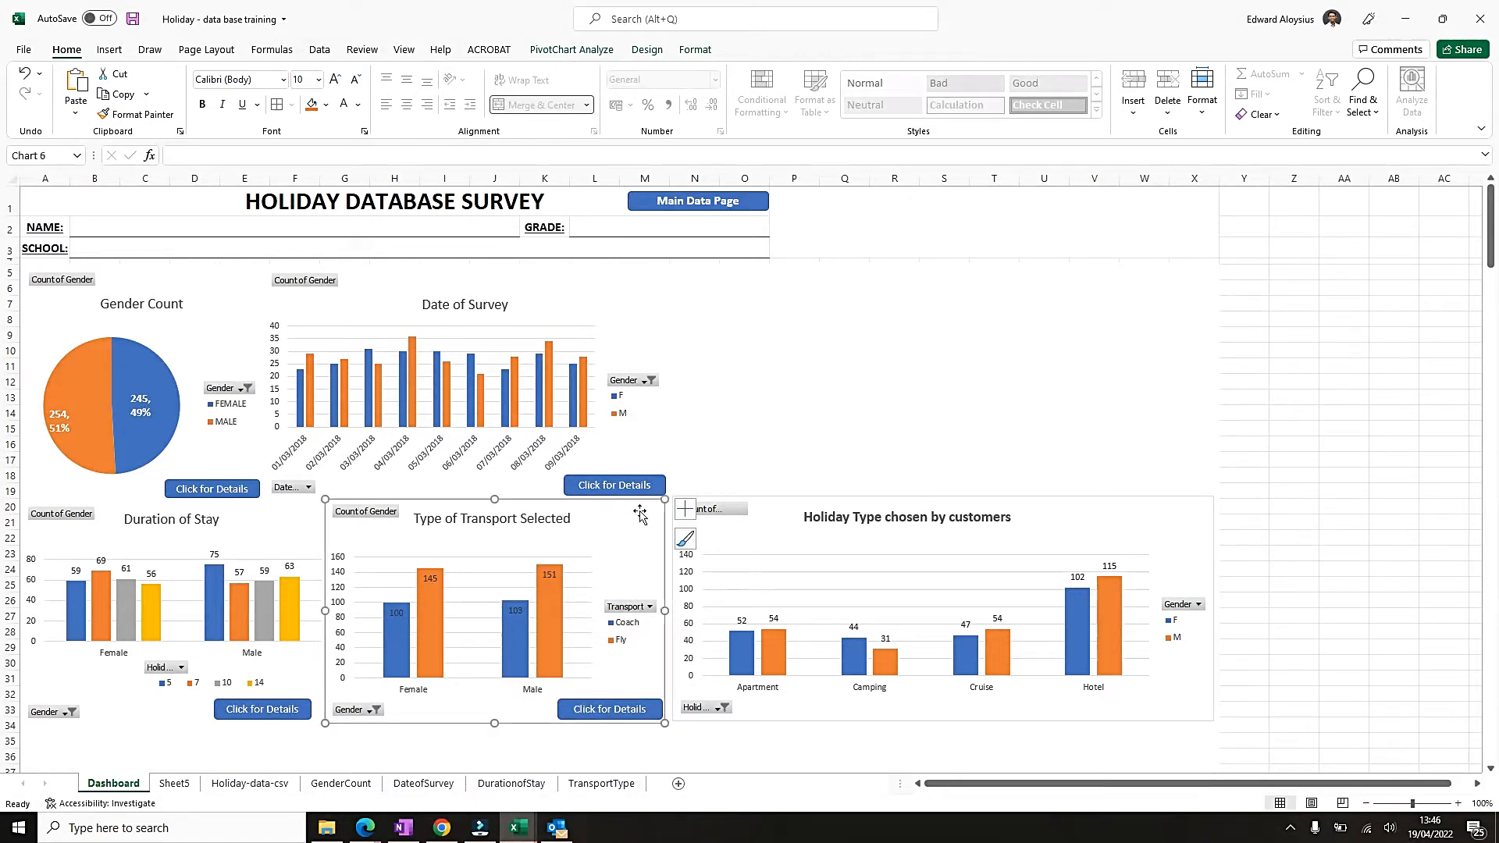
left_click(687, 49)
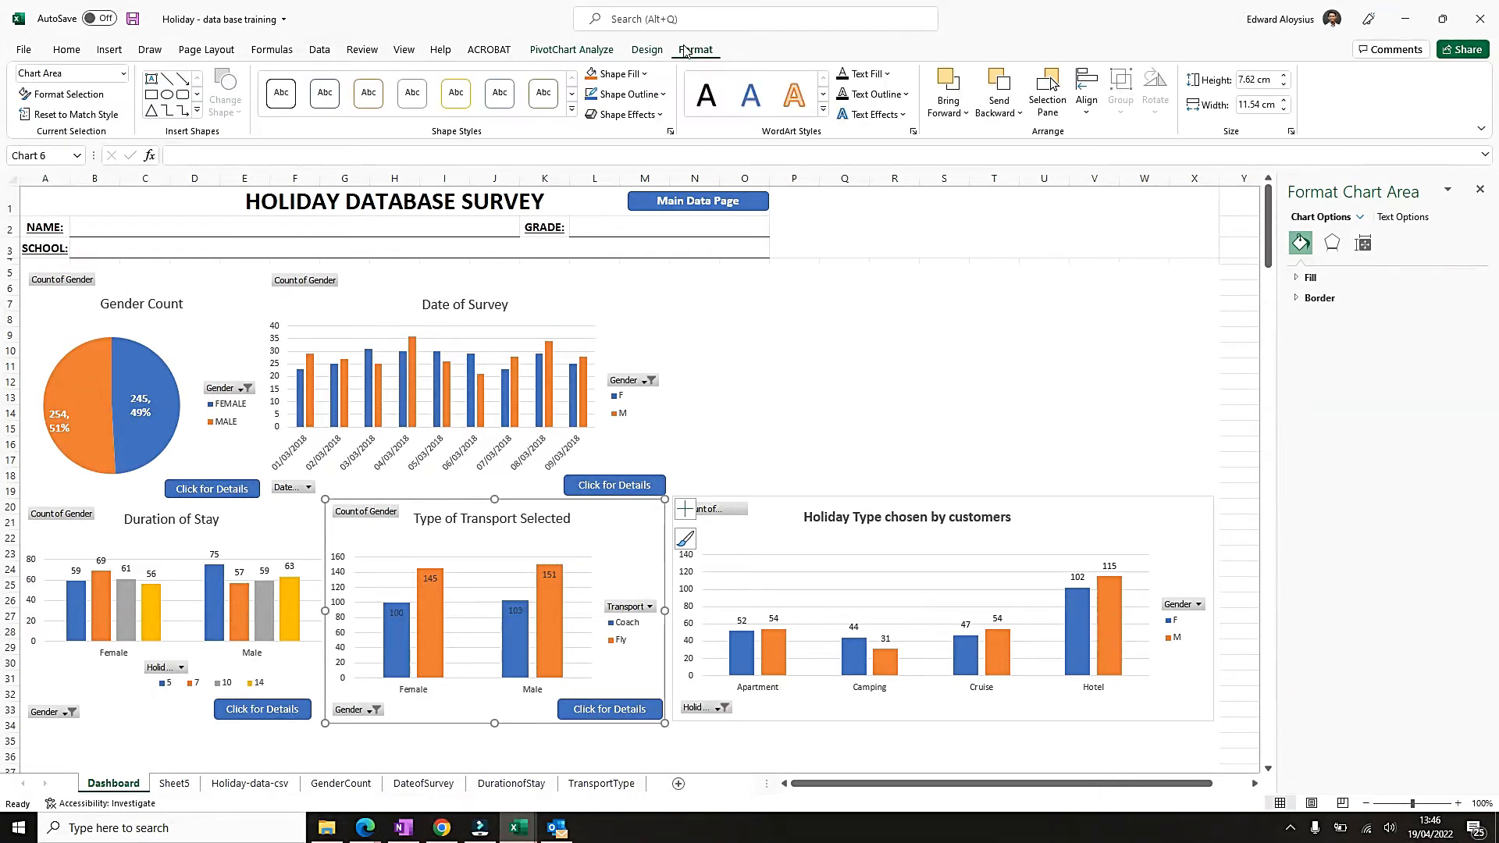
left_click(663, 94)
key("Escape")
left_click(863, 415)
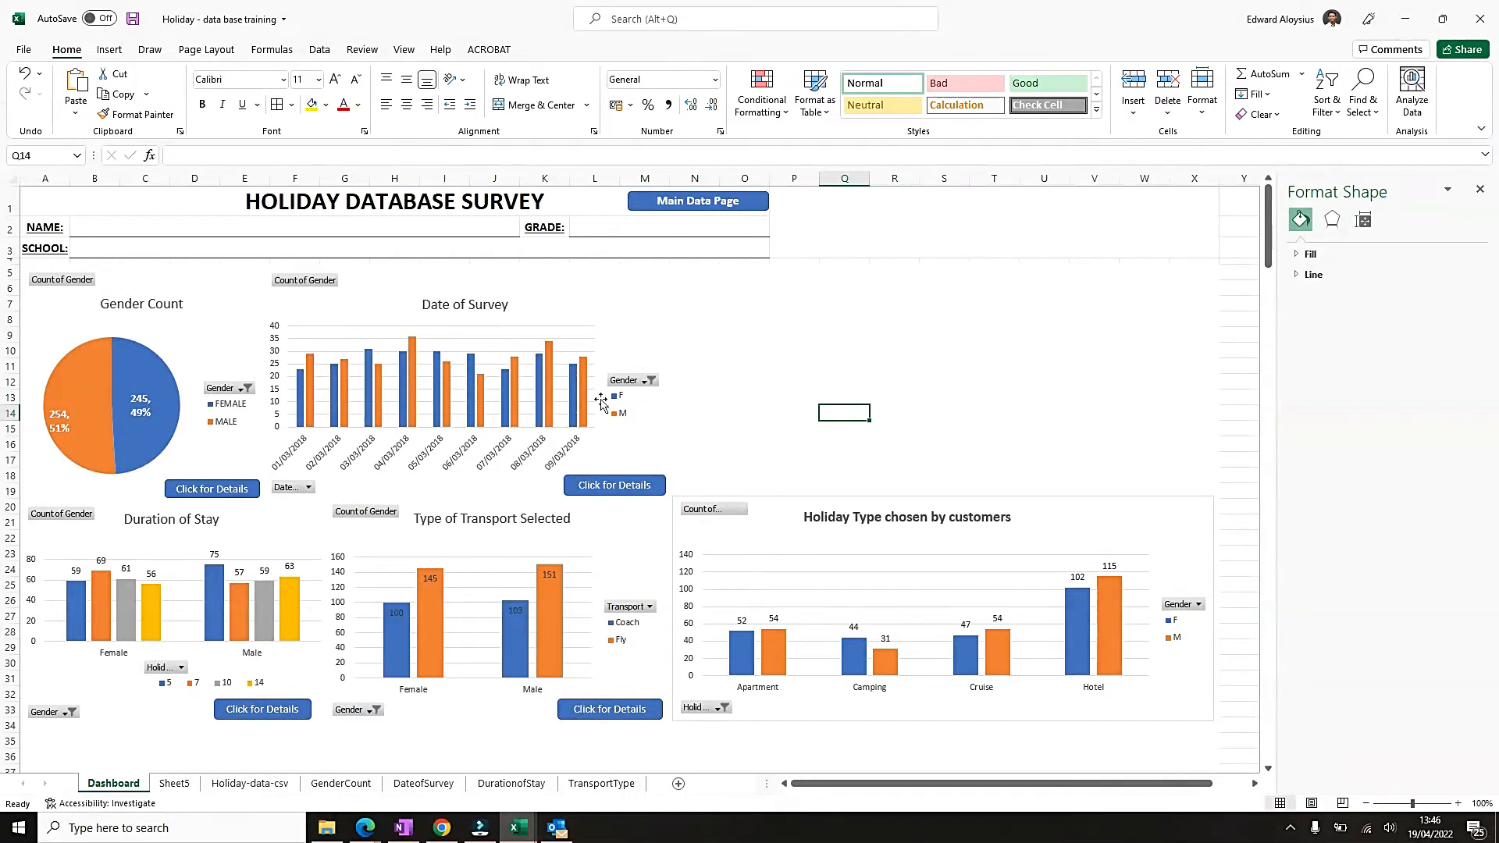
left_click(560, 304)
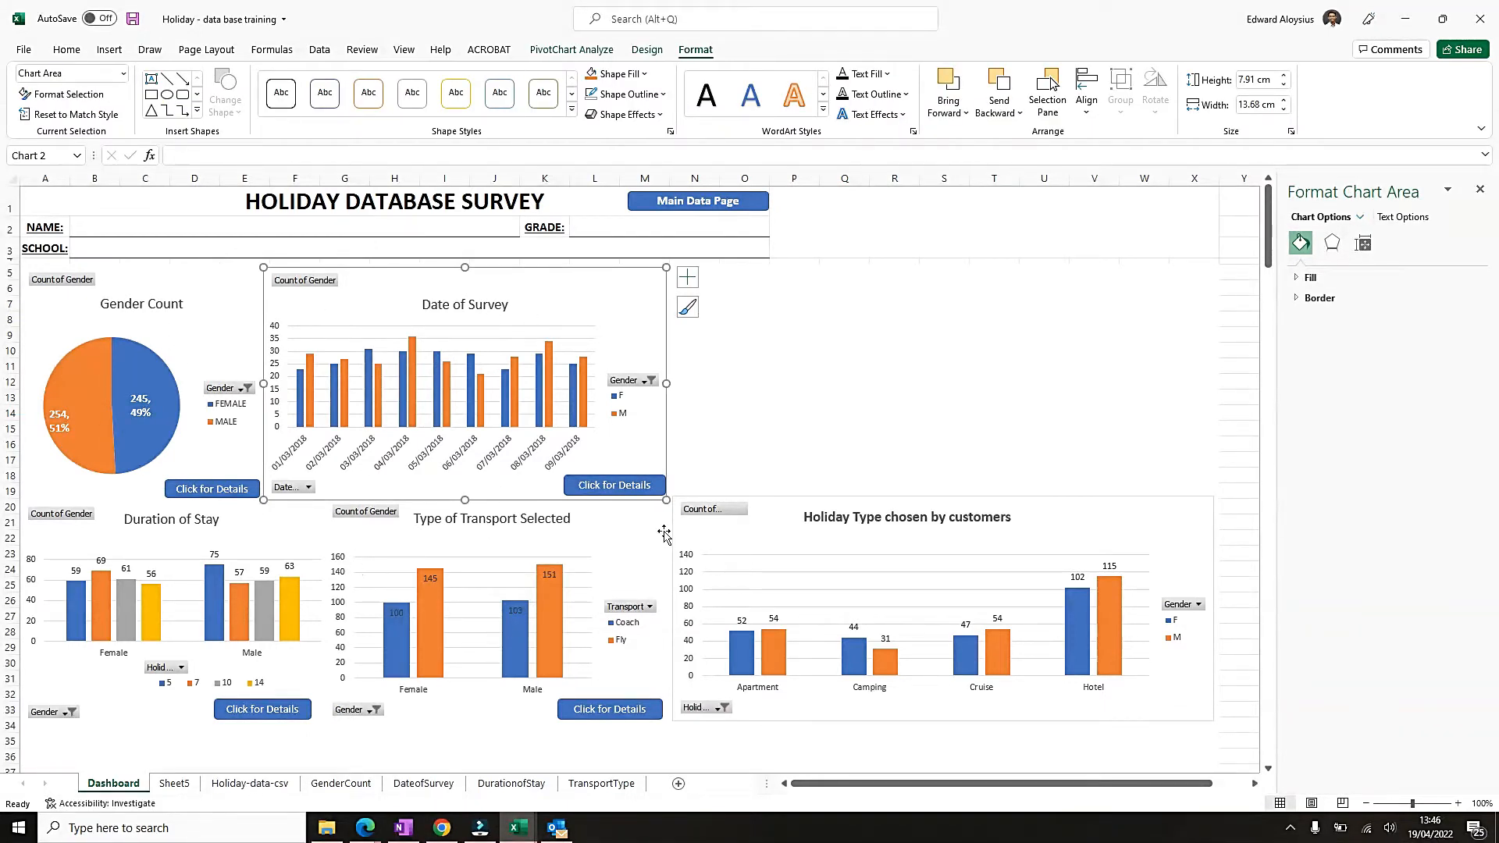
left_click(779, 429)
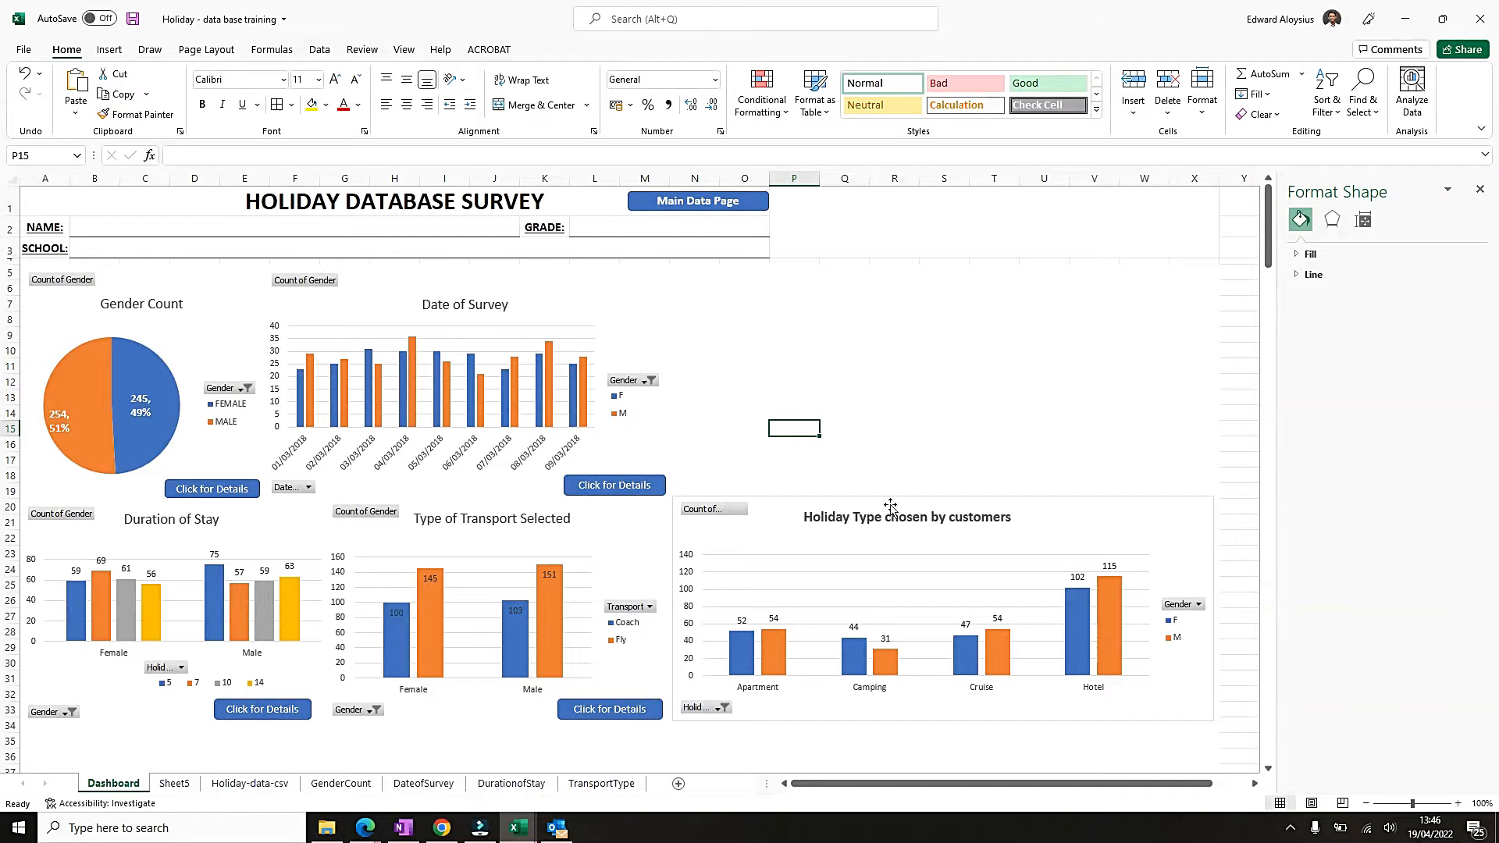
Preview alternative chart styles for the Holiday Type chosen by customers chart without applying one.
left_click(1092, 533)
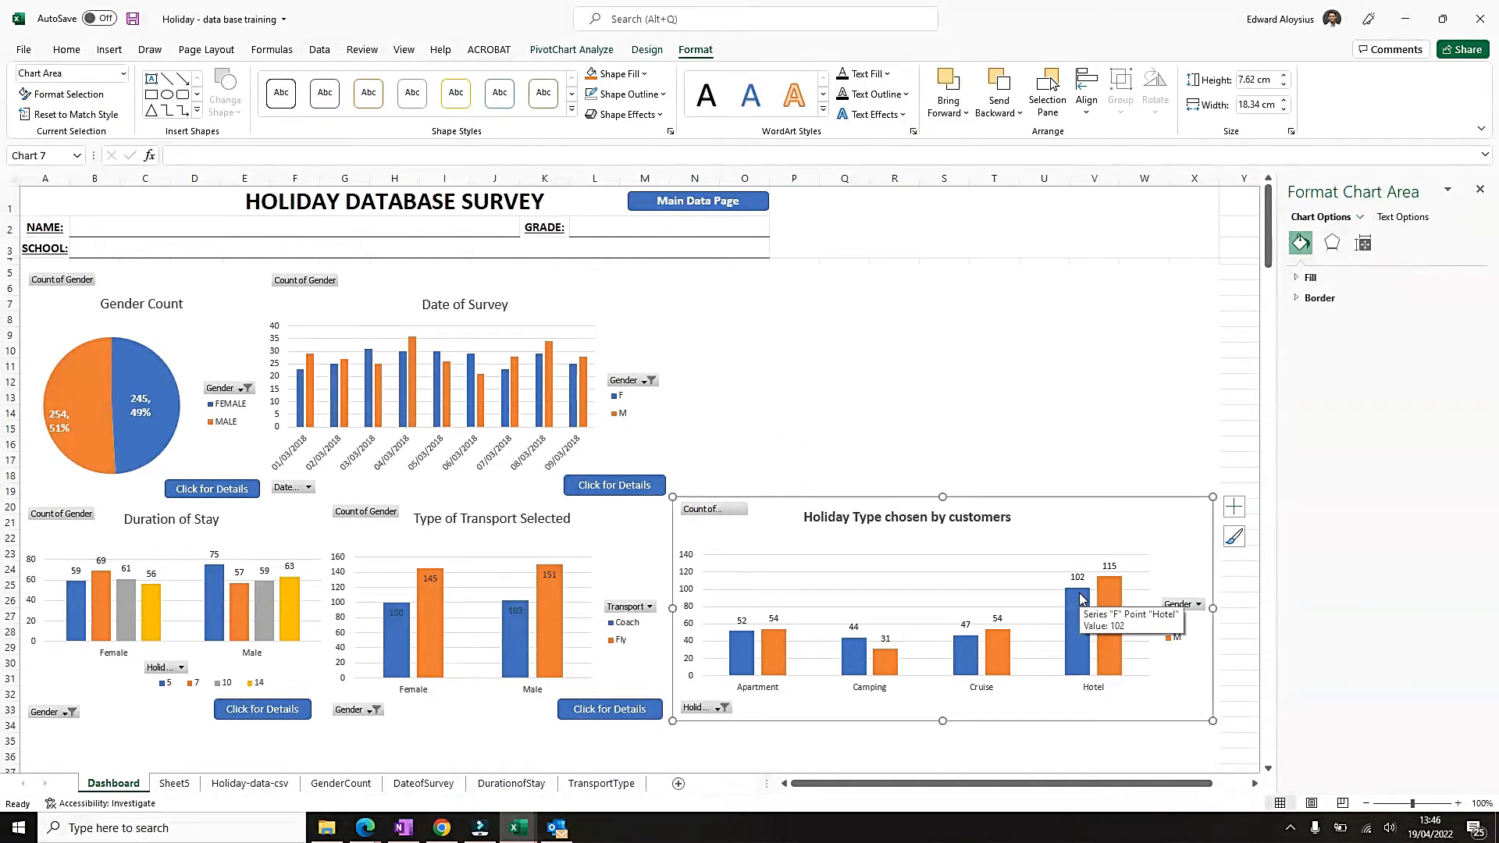
scroll(1054, 562, "down", 1)
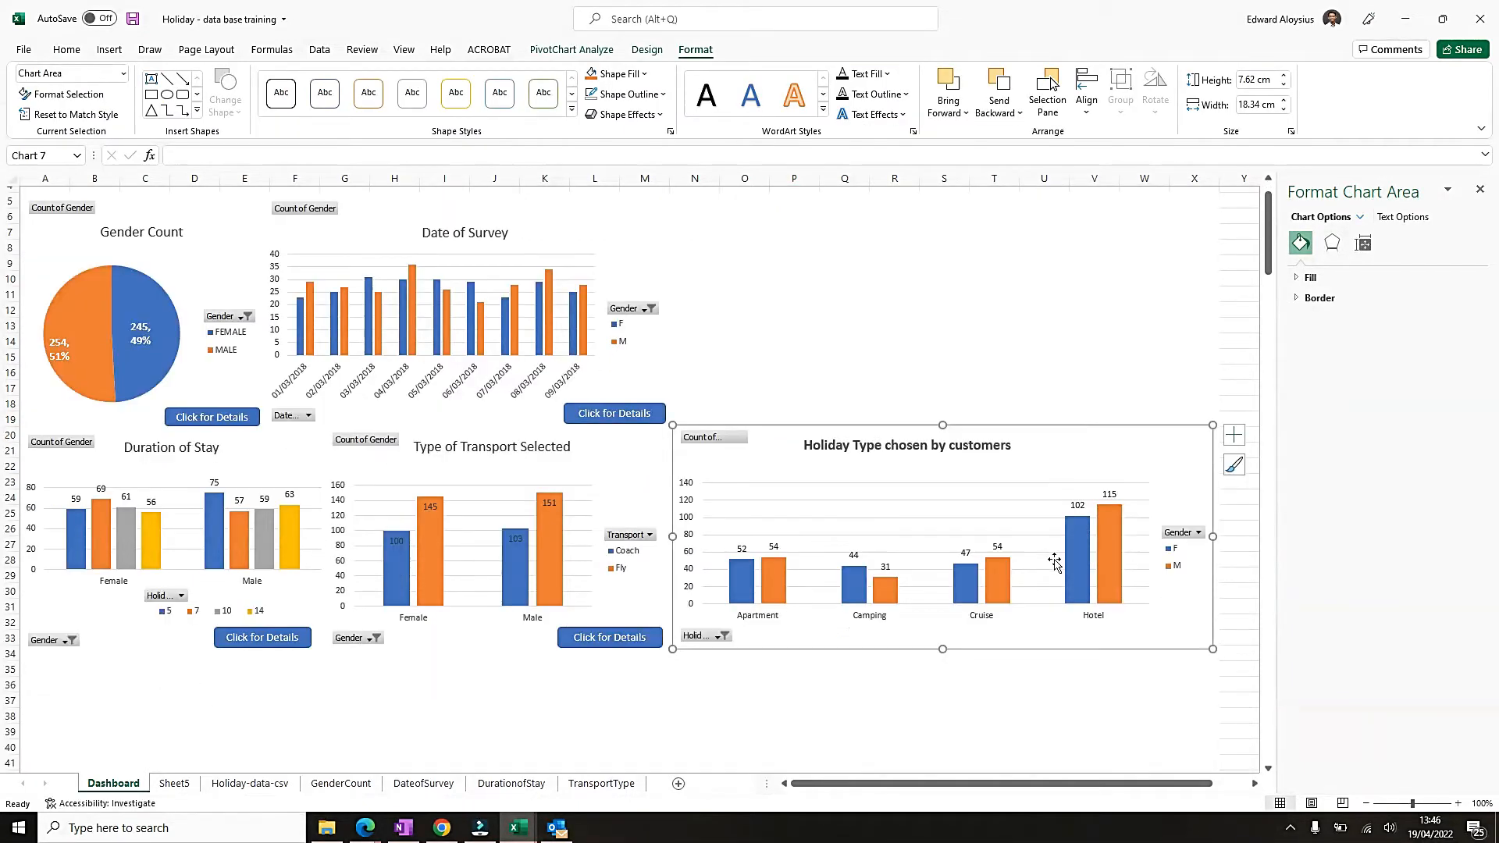
left_click(1117, 444)
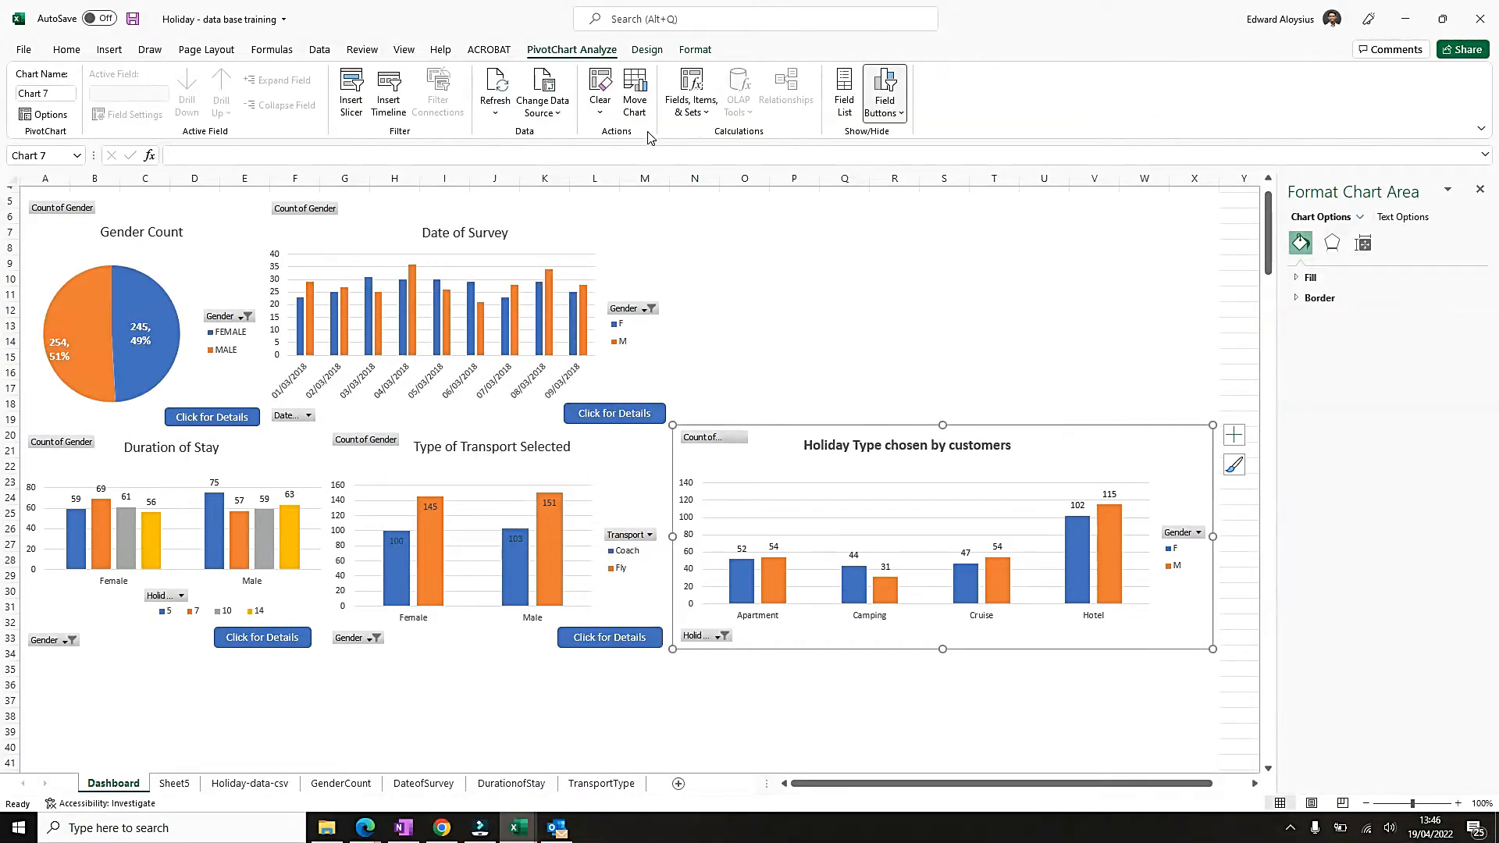
left_click(648, 50)
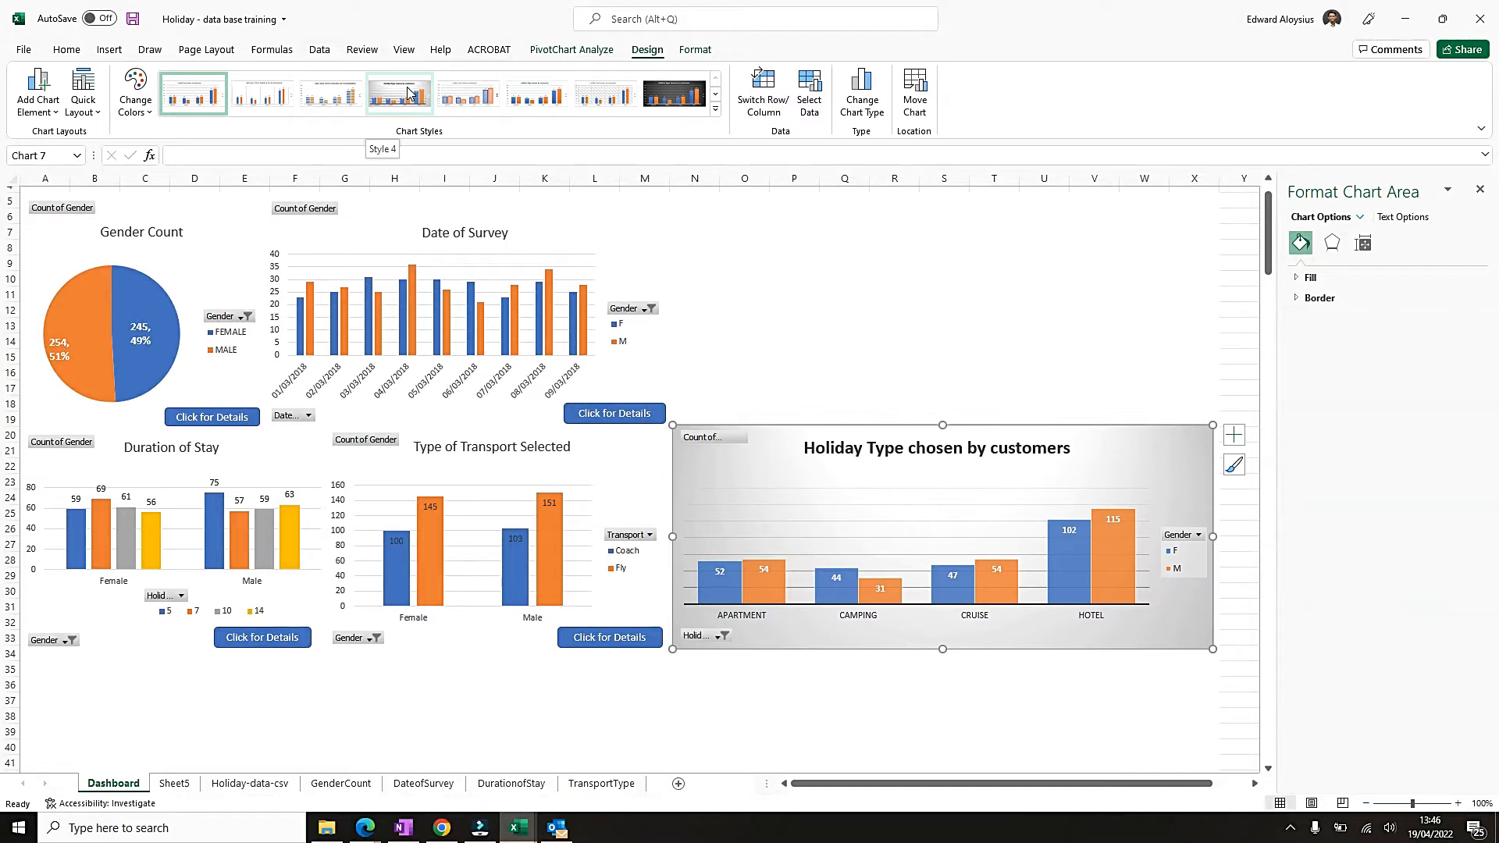
left_click(715, 113)
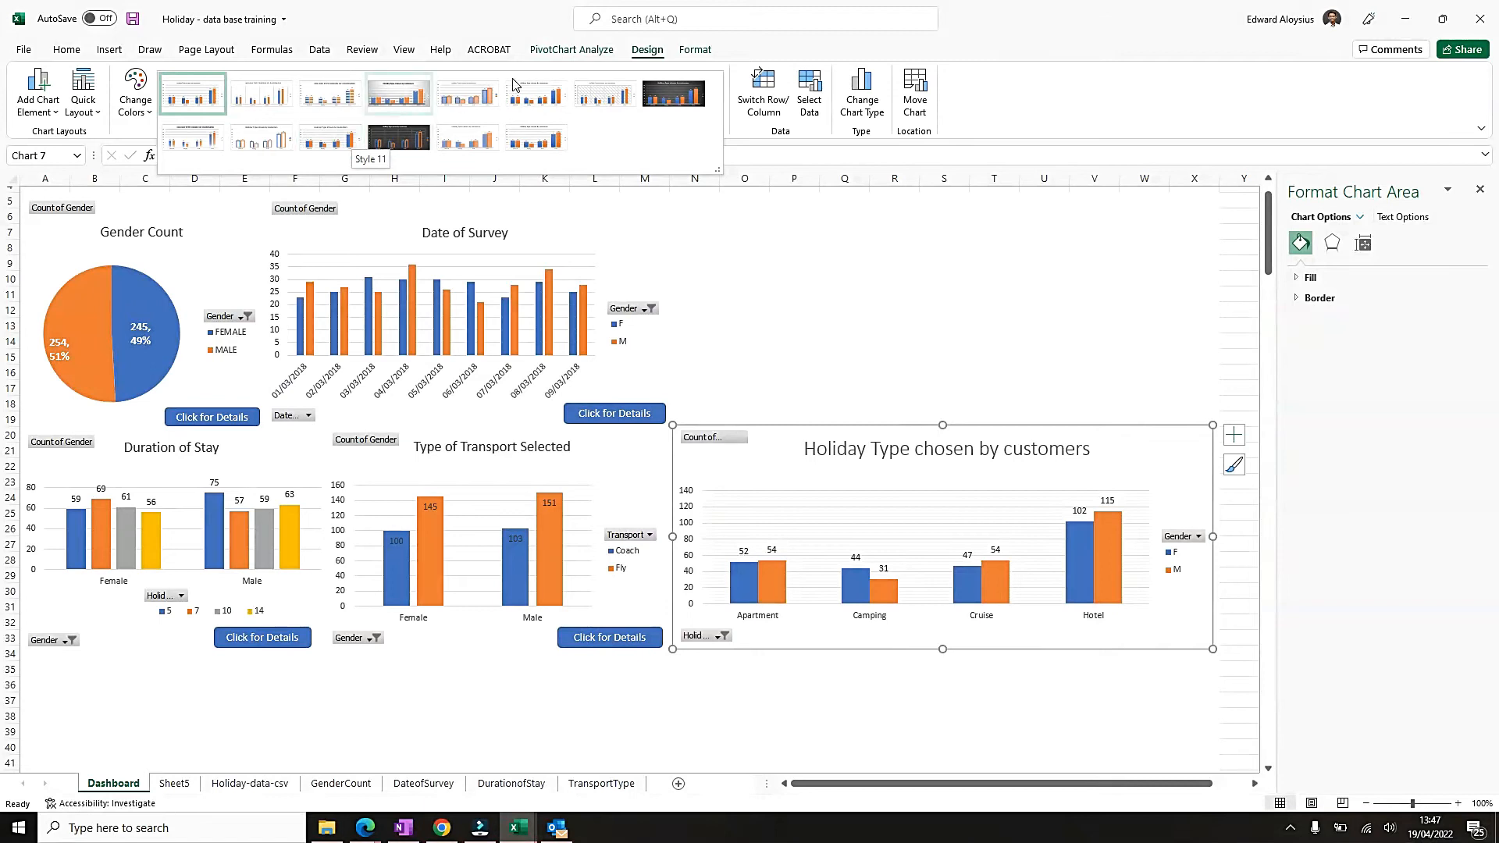
left_click(696, 56)
left_click(696, 51)
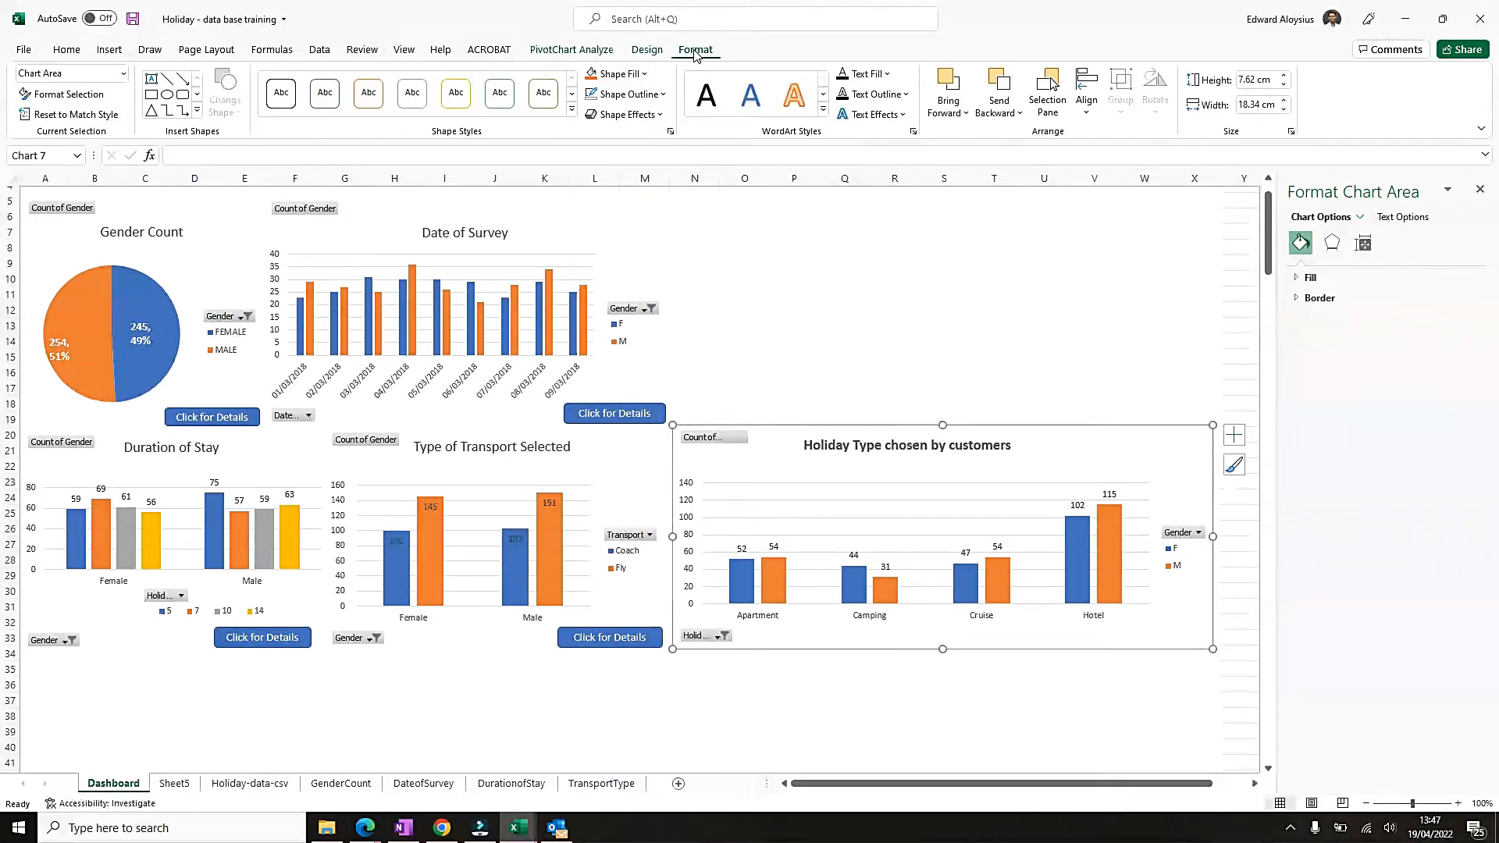
Change the Holiday Type chosen by customers chart to a 3-D Clustered Column chart.
left_click(646, 51)
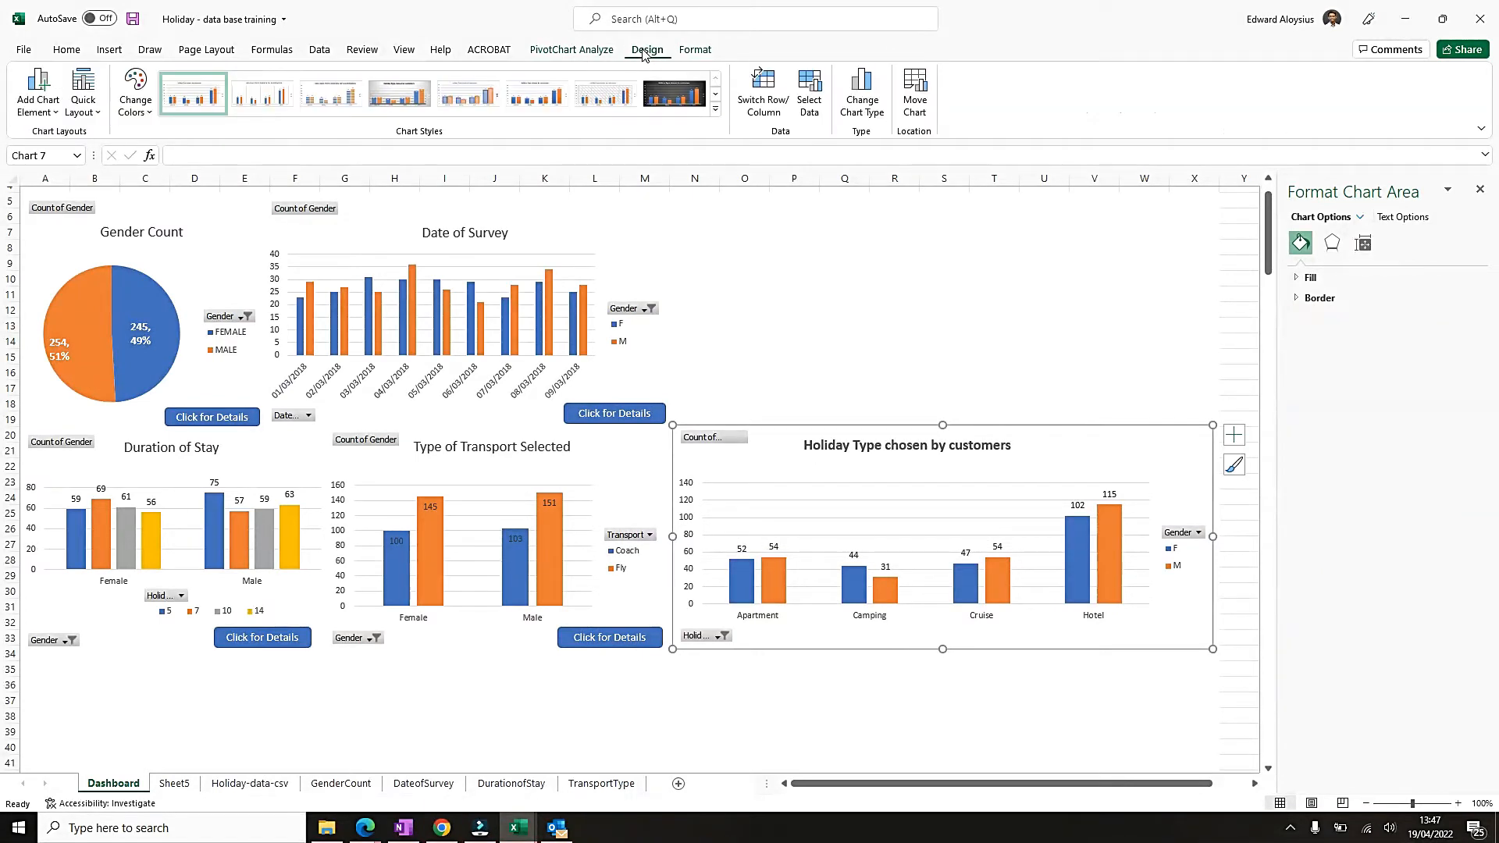
left_click(867, 116)
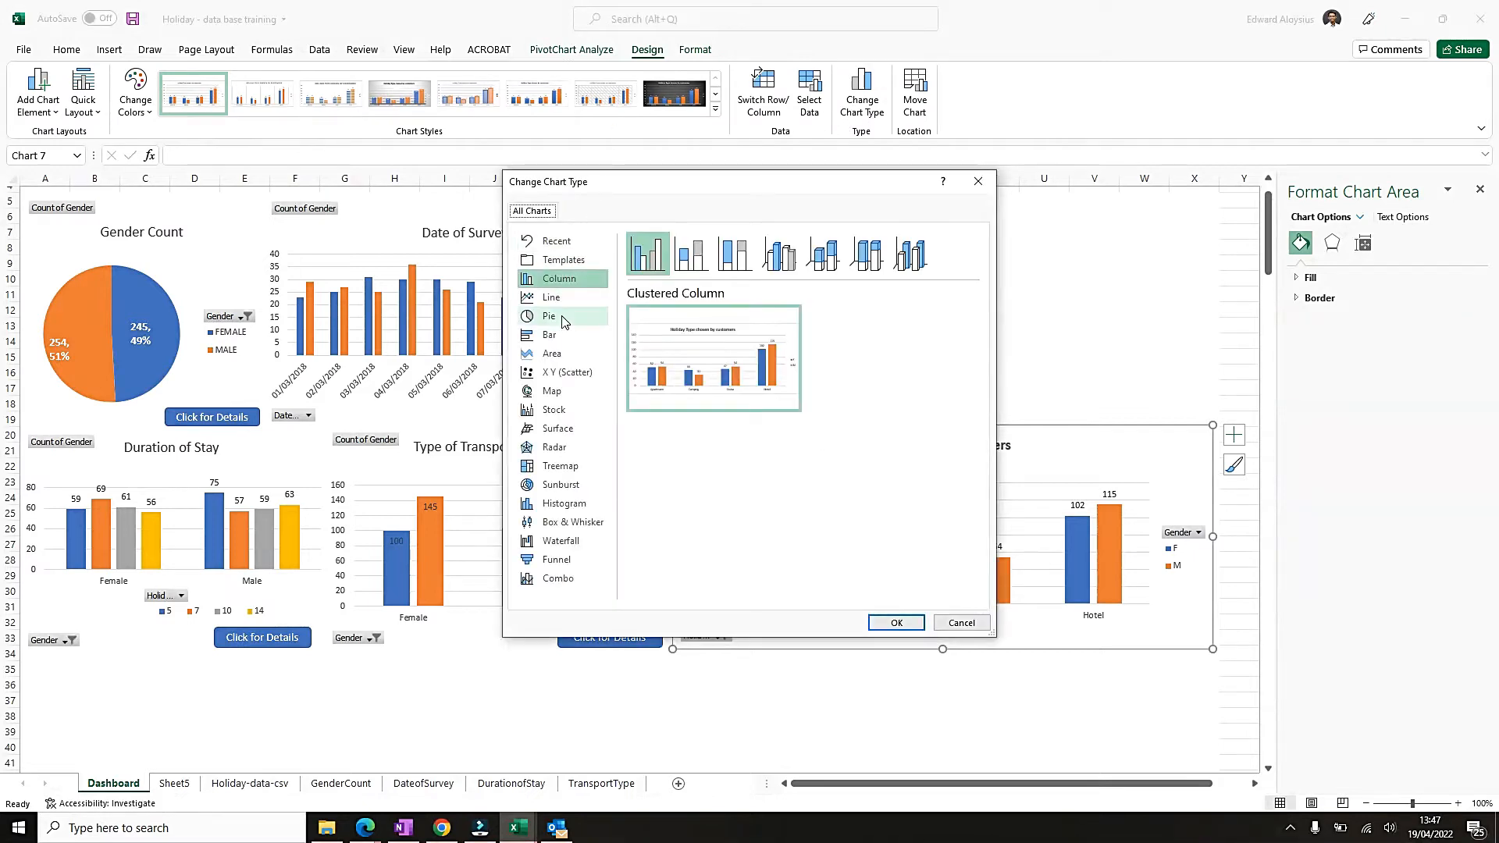
left_click(559, 339)
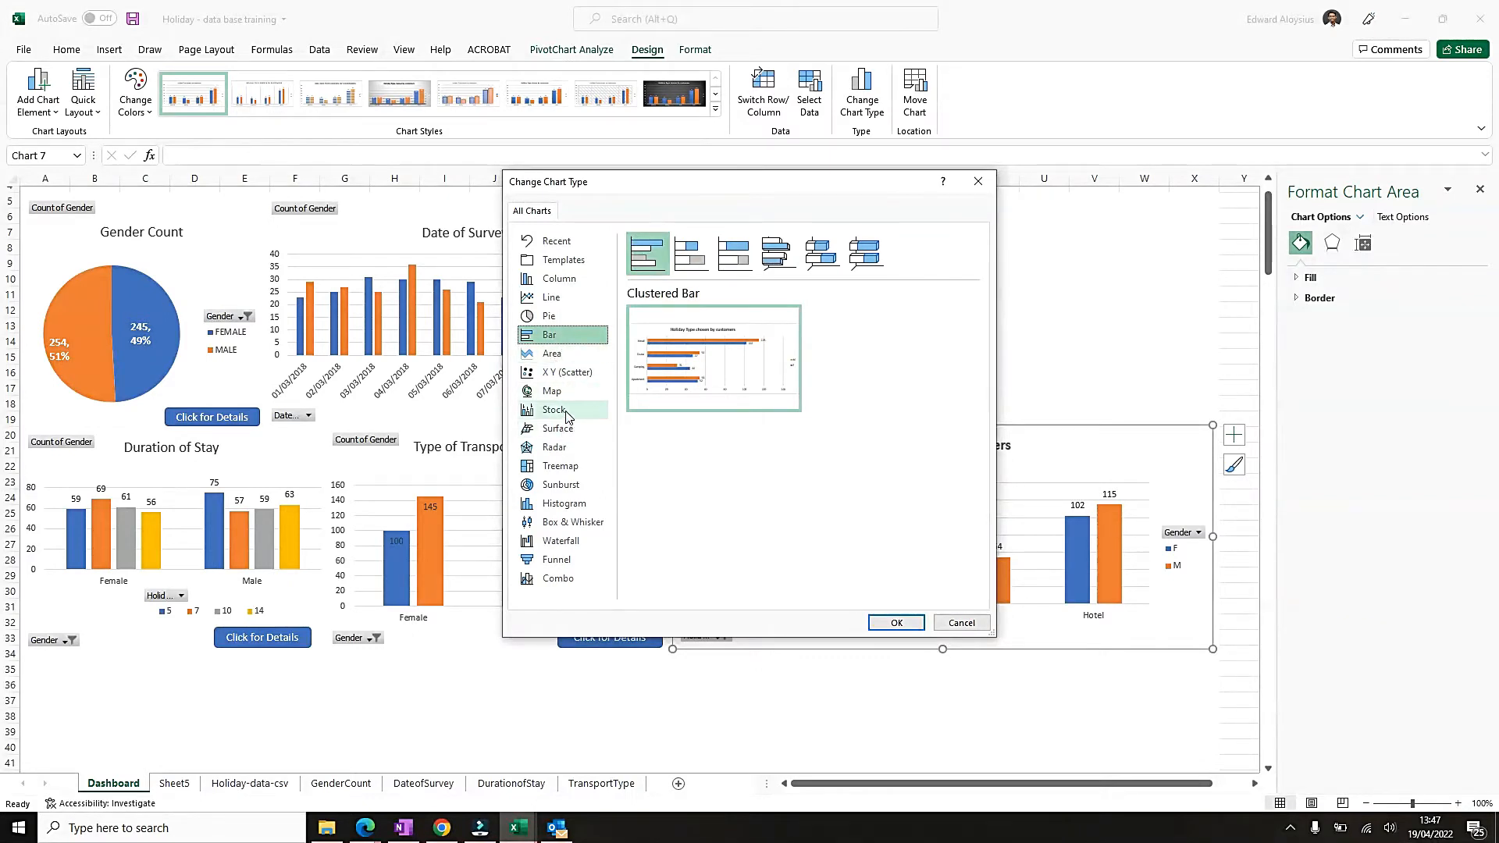
left_click(570, 282)
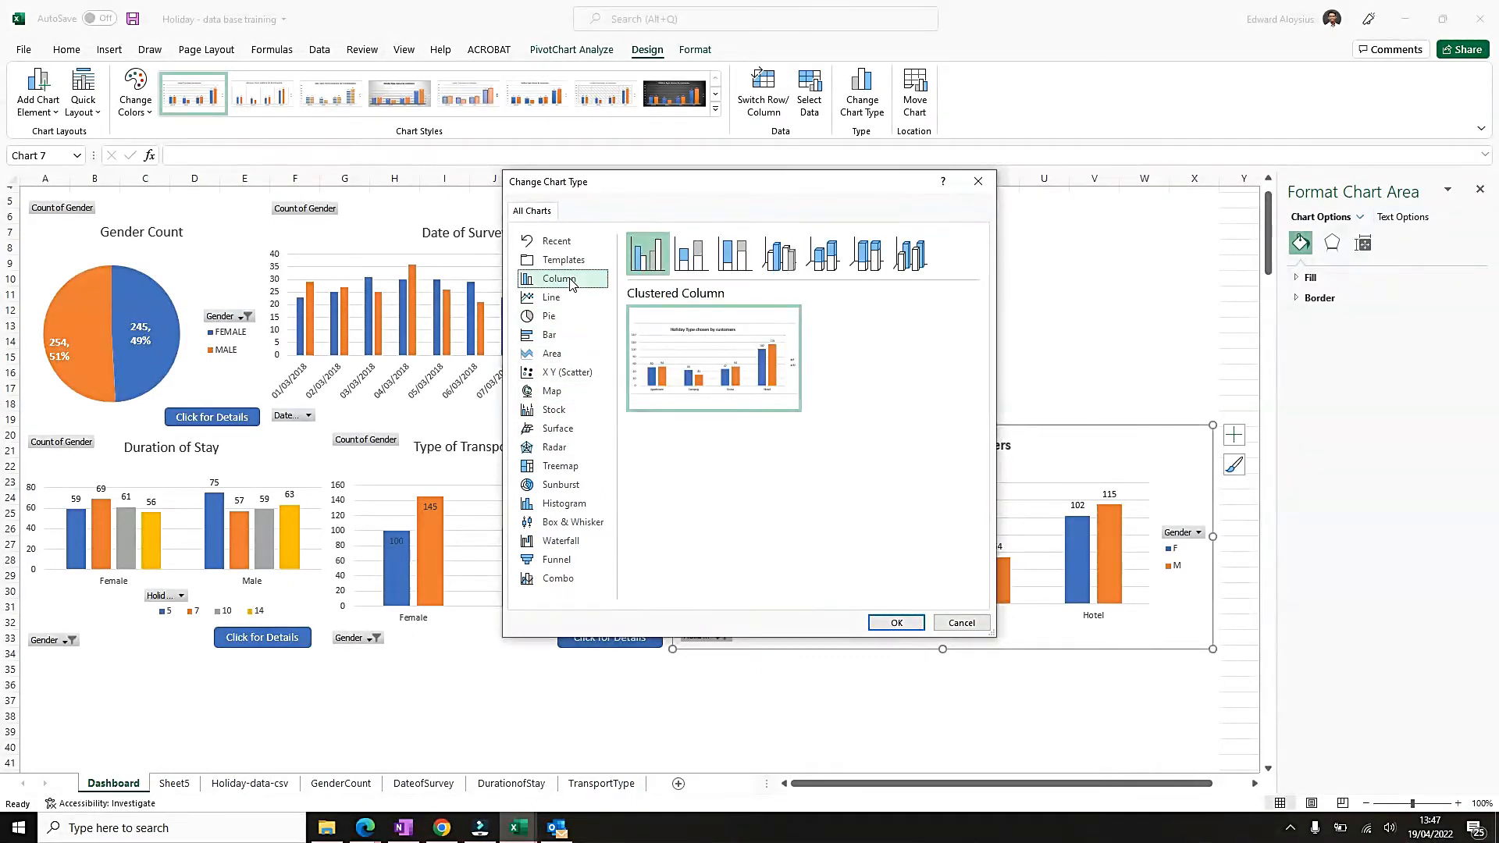
left_click(788, 262)
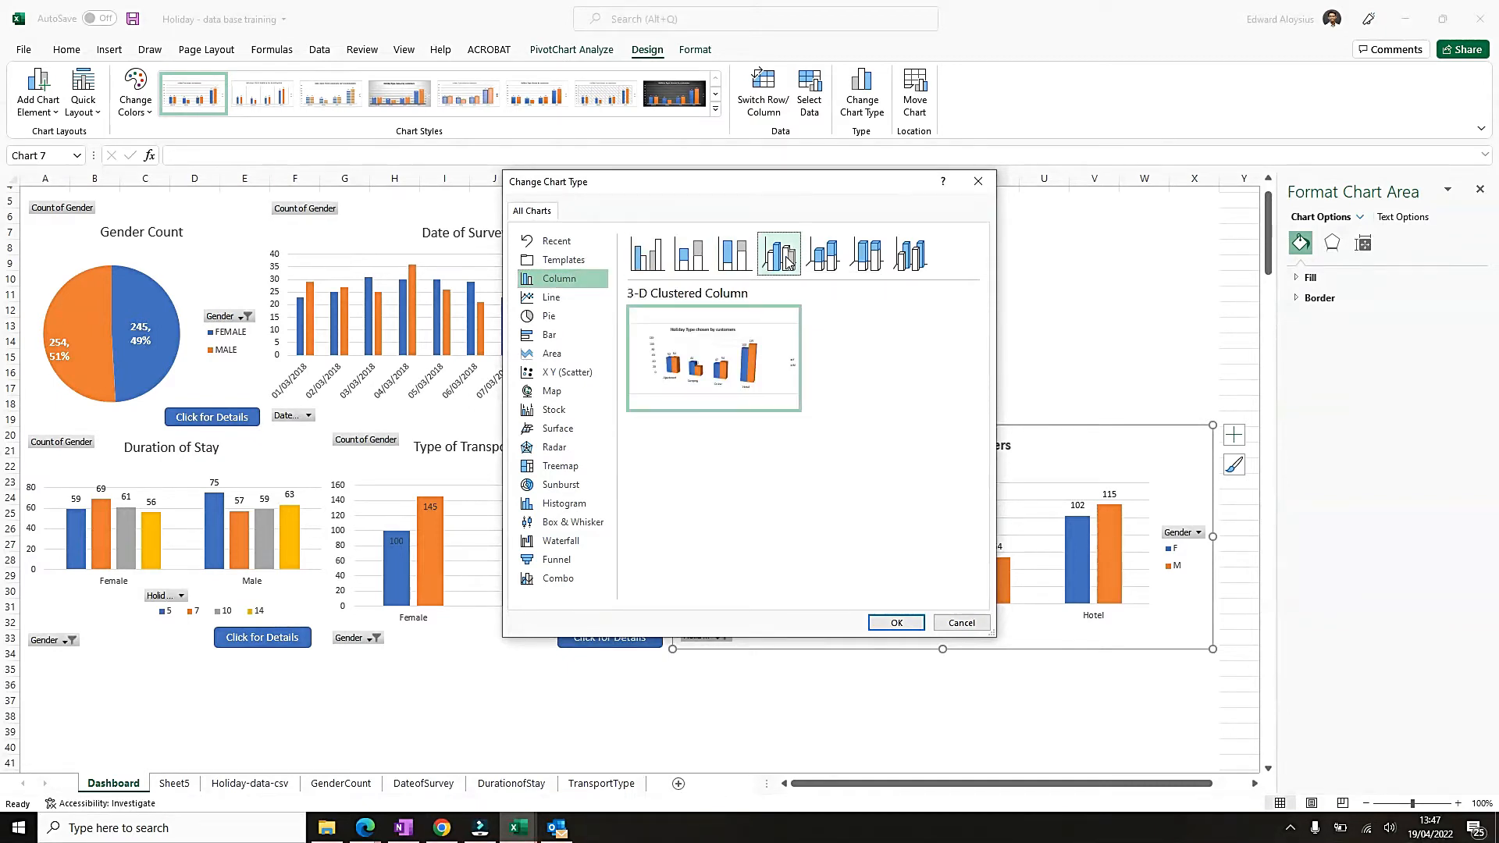
left_click(903, 622)
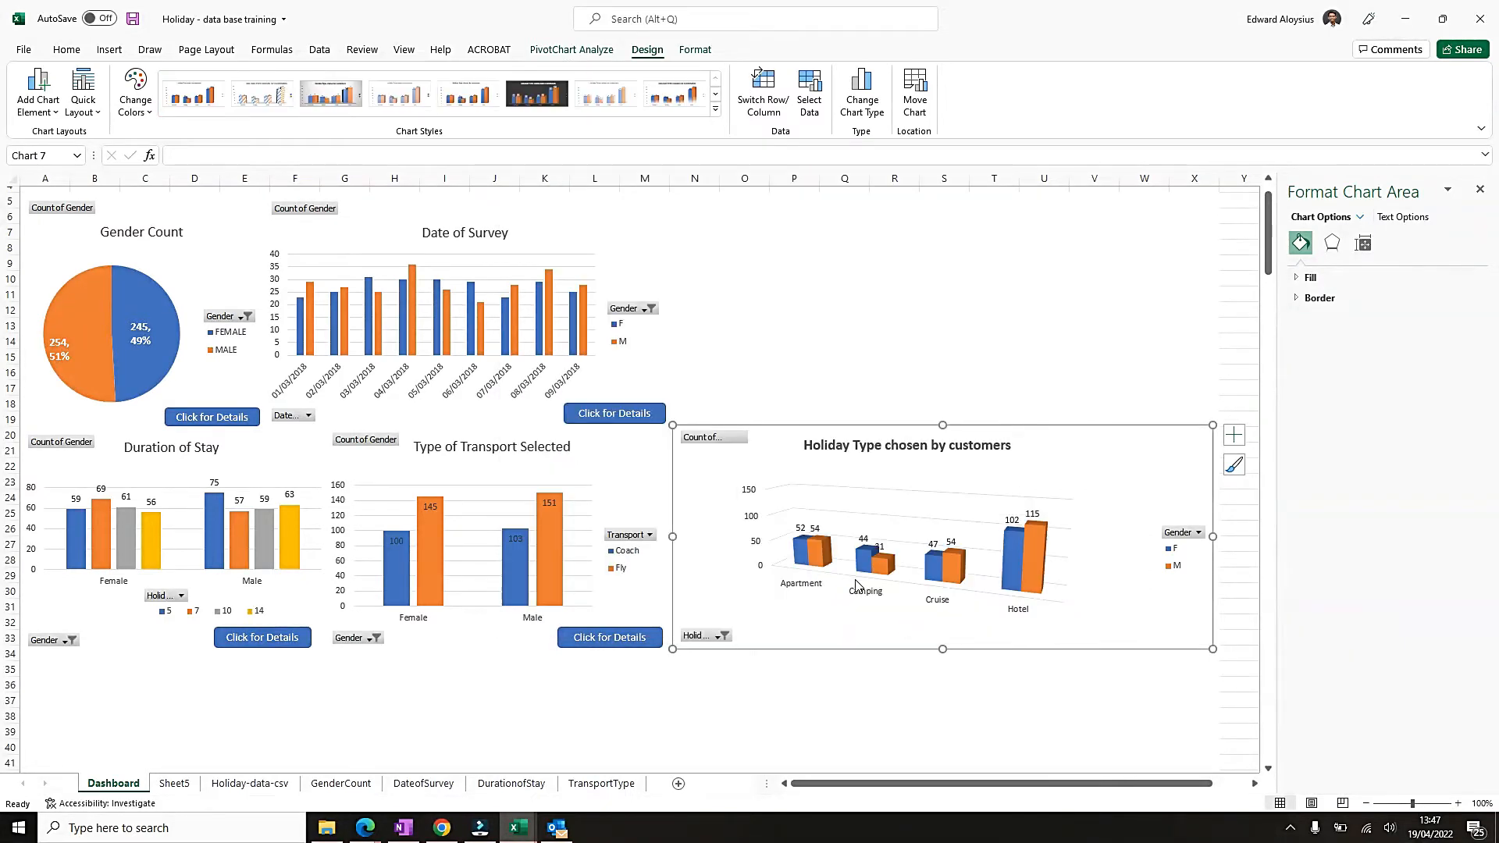
Try chart Style 8 on the 3-D holiday type chart.
left_click(1019, 564)
left_click(1069, 524)
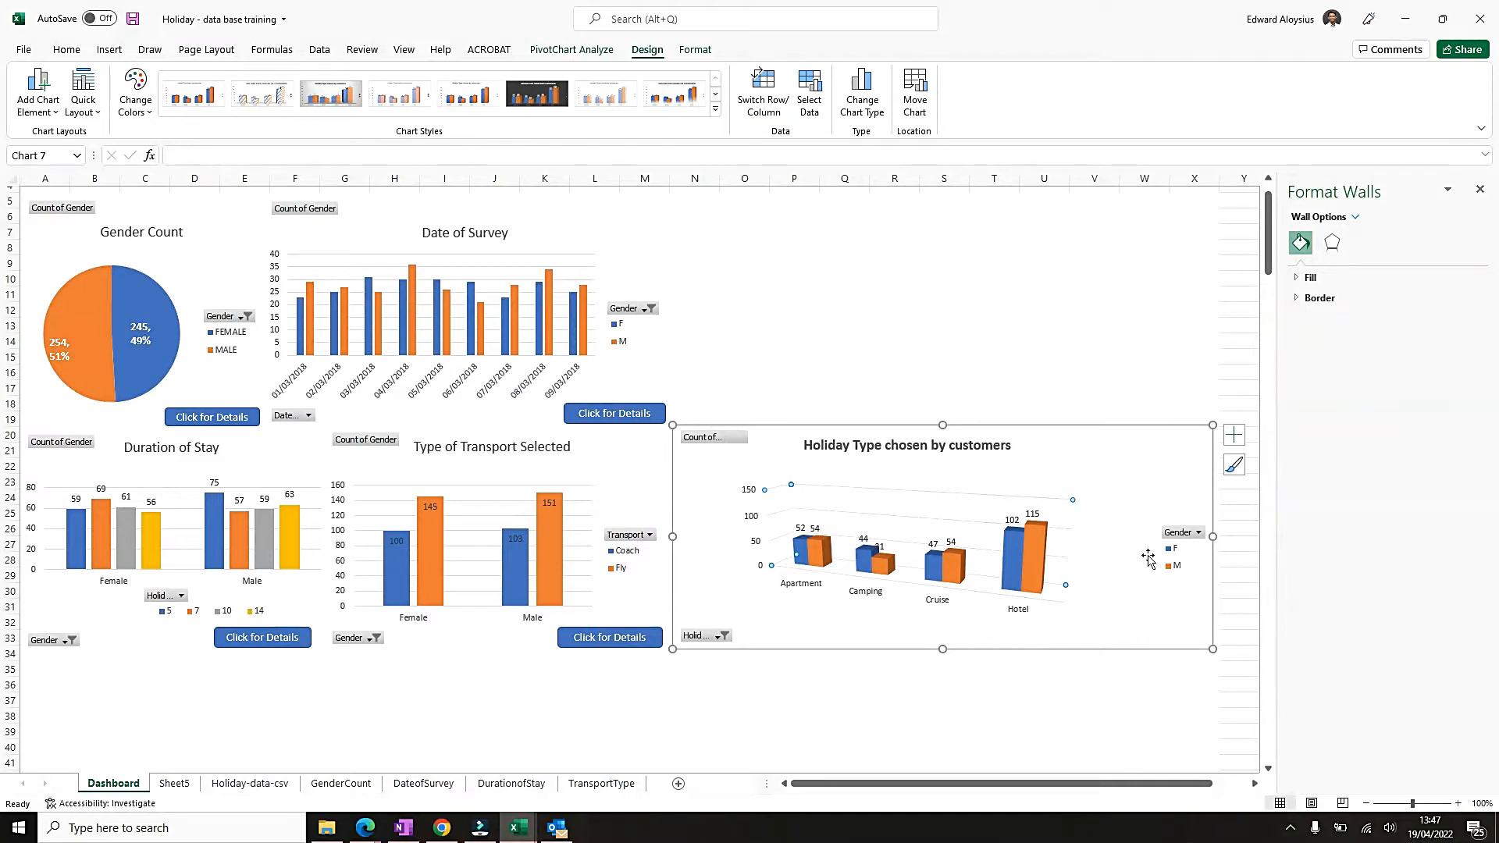
left_click(815, 470)
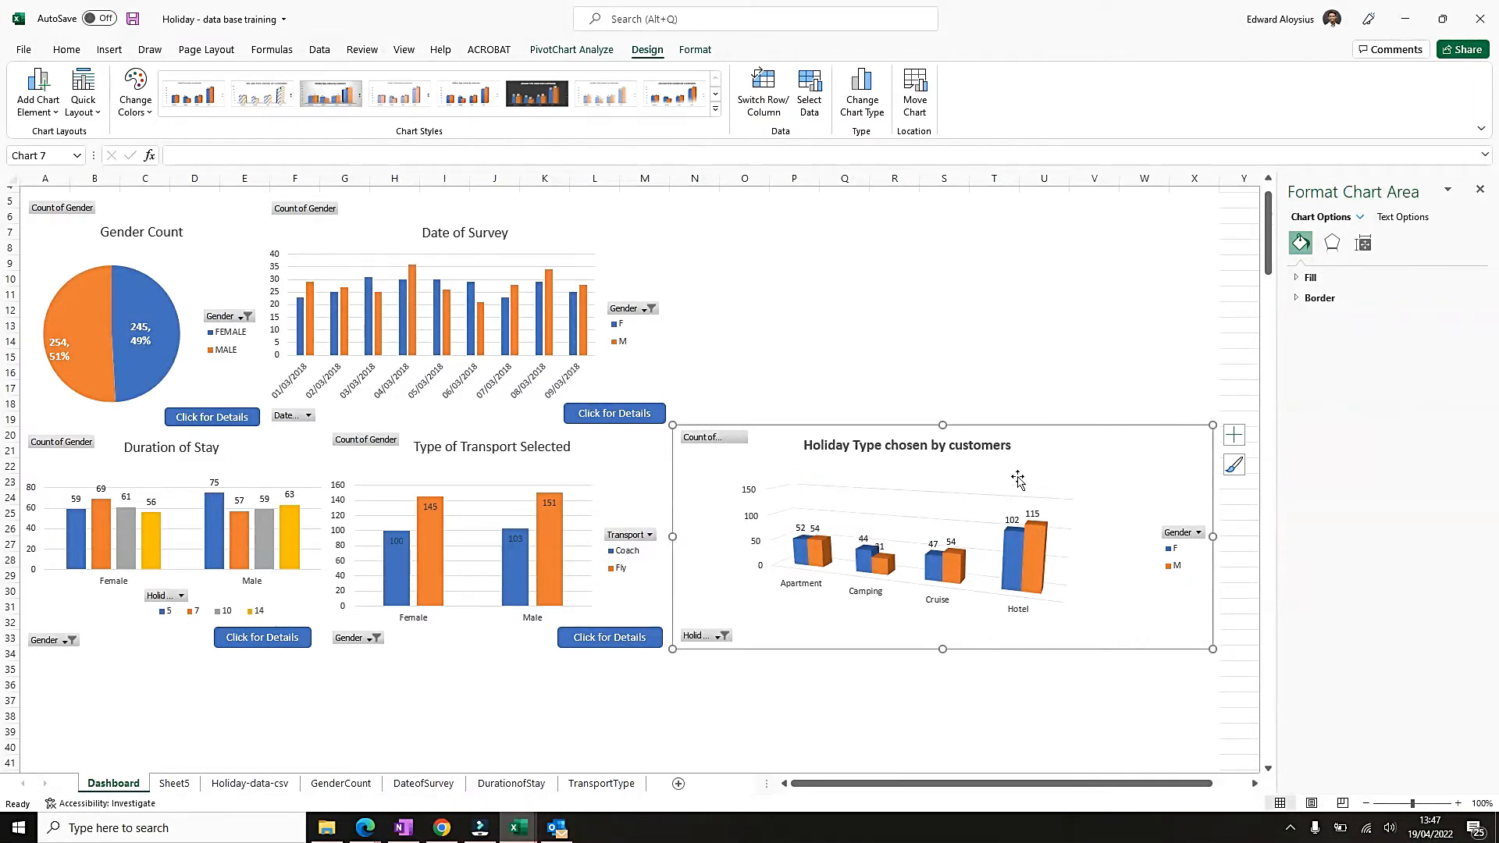
left_click(327, 100)
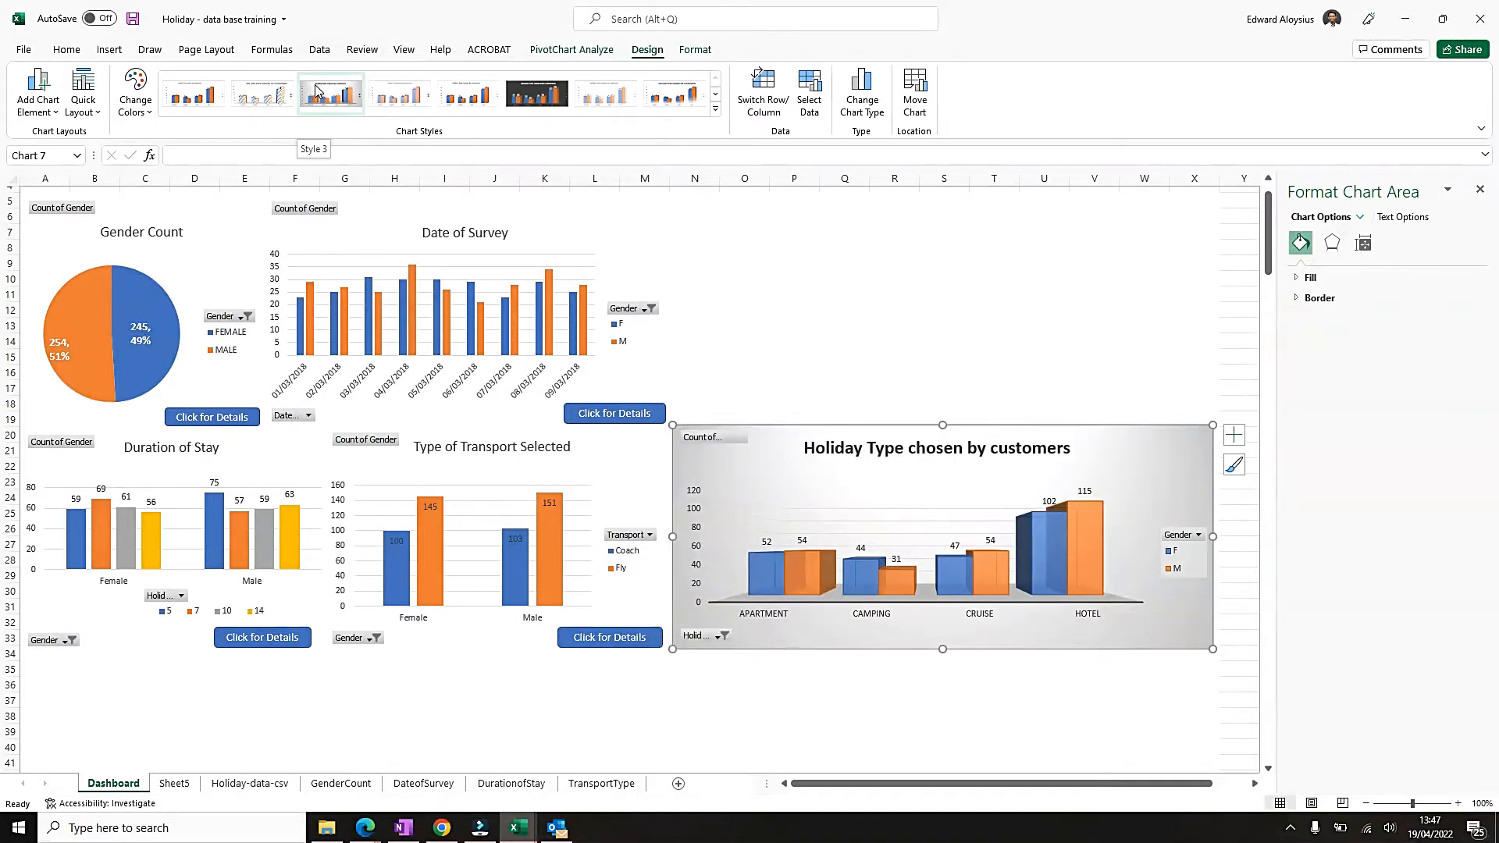
left_click(669, 102)
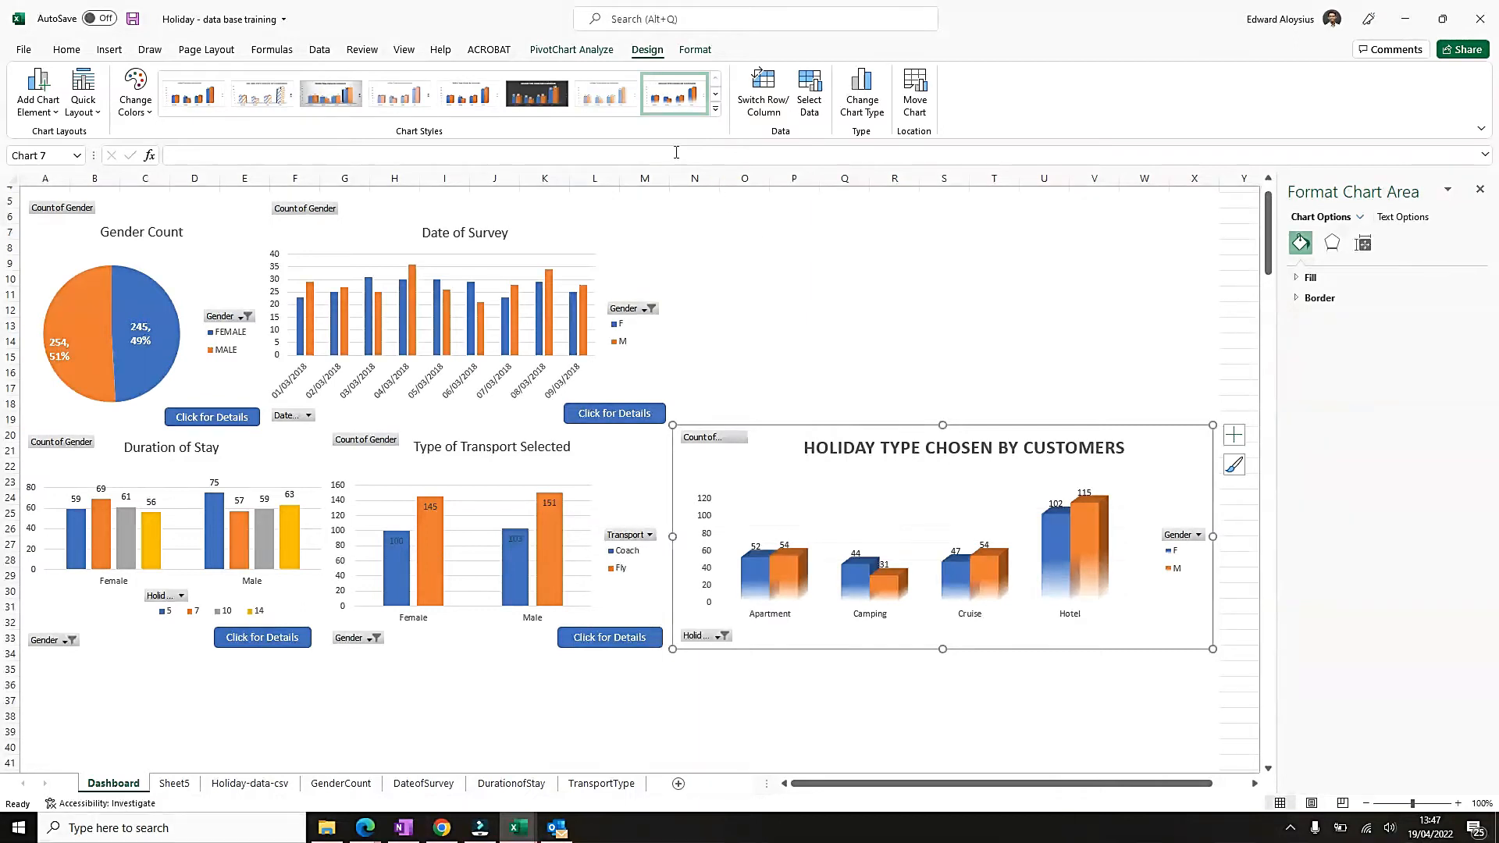
Apply the last available chart style, with shaded 3-D columns and floor shadows, to the holiday type chart.
left_click(715, 109)
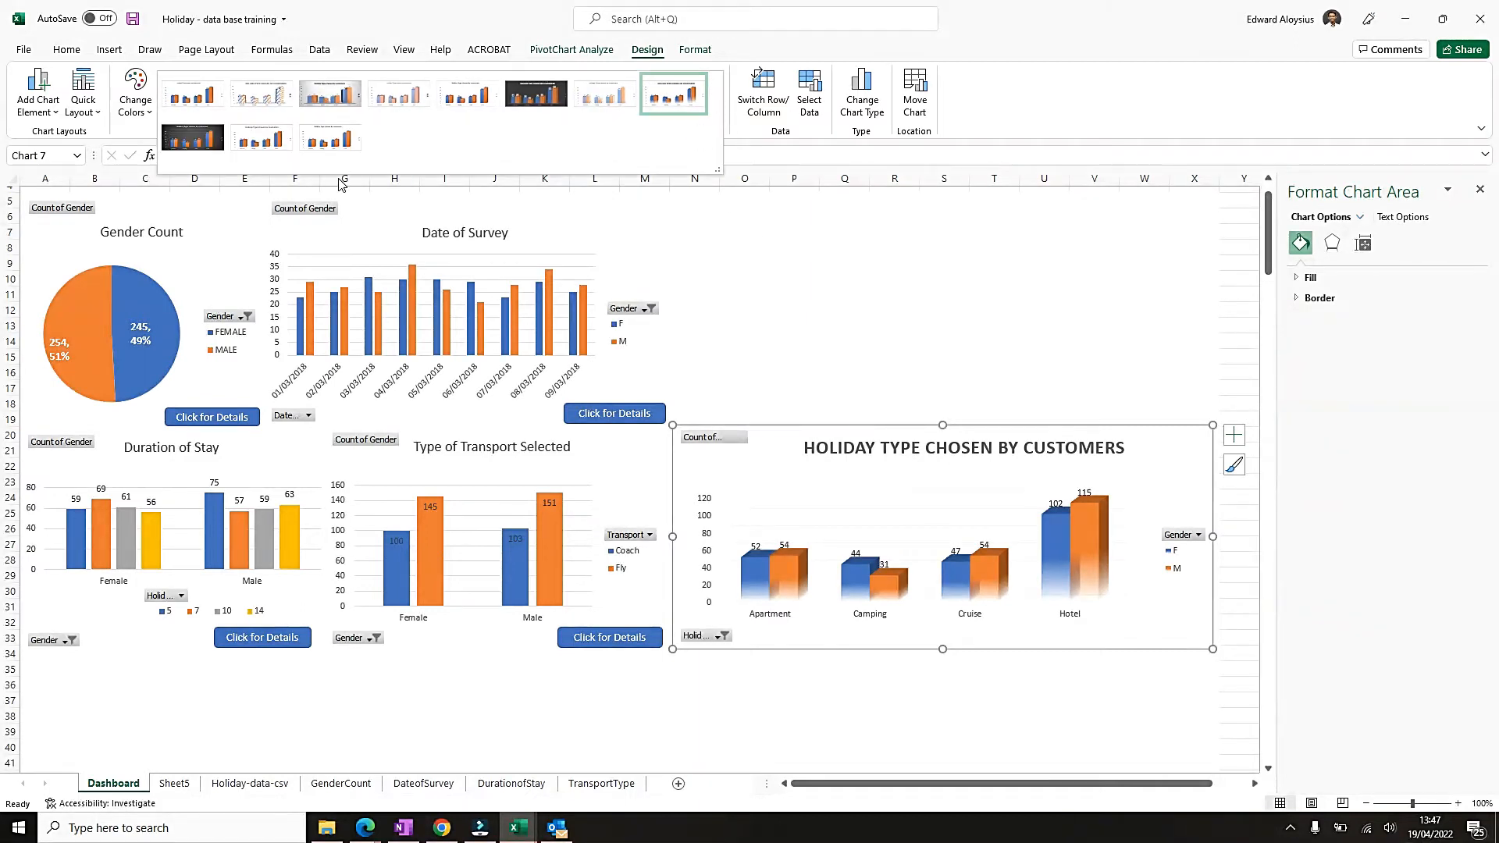
left_click(327, 149)
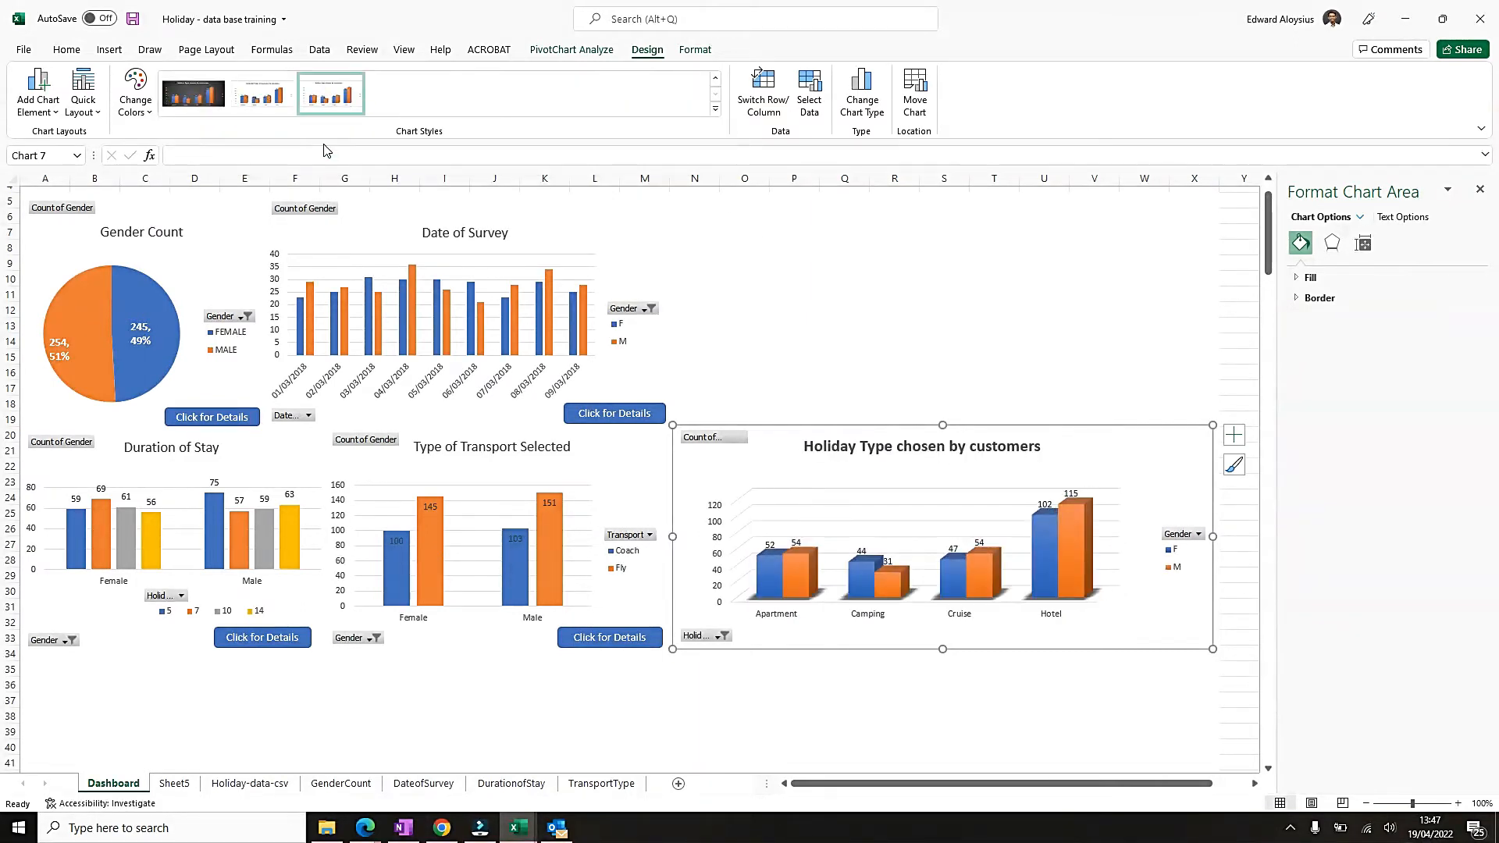
left_click(1054, 746)
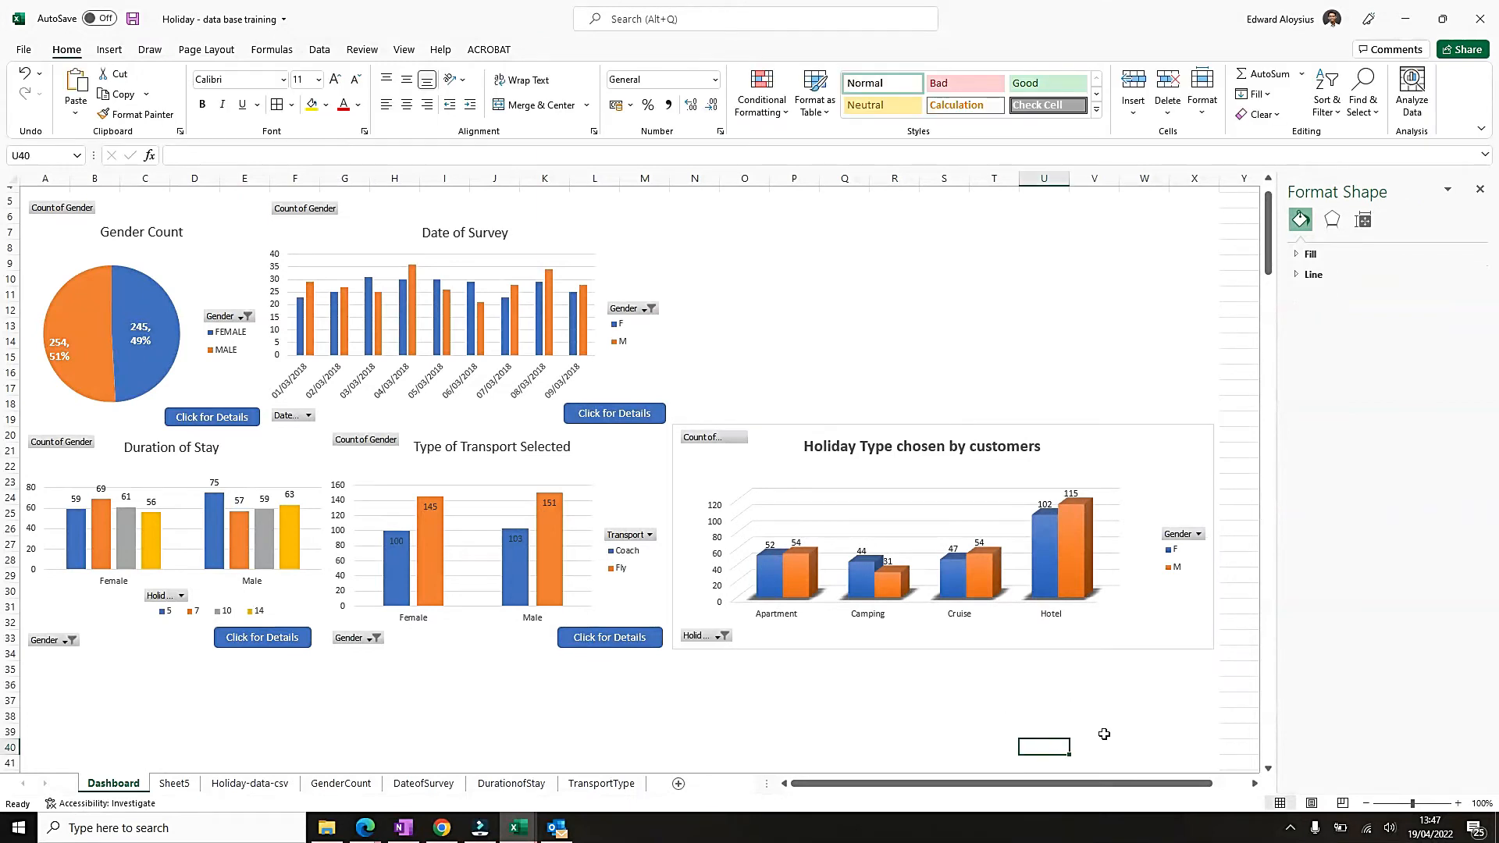
Remove the shape outline from the Holiday Type chosen by customers chart.
left_click(1144, 429)
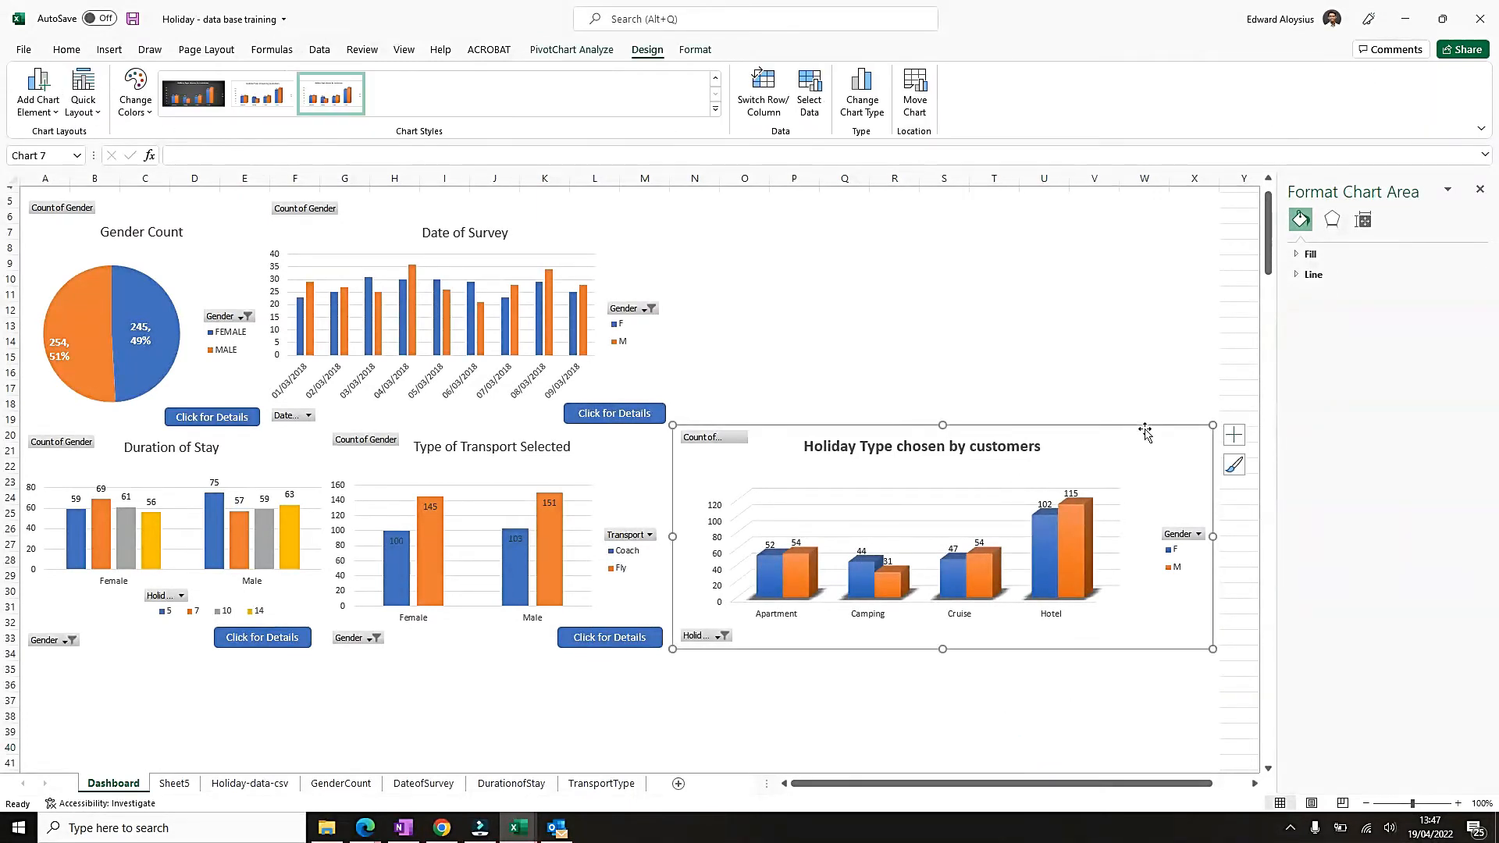
left_click(696, 50)
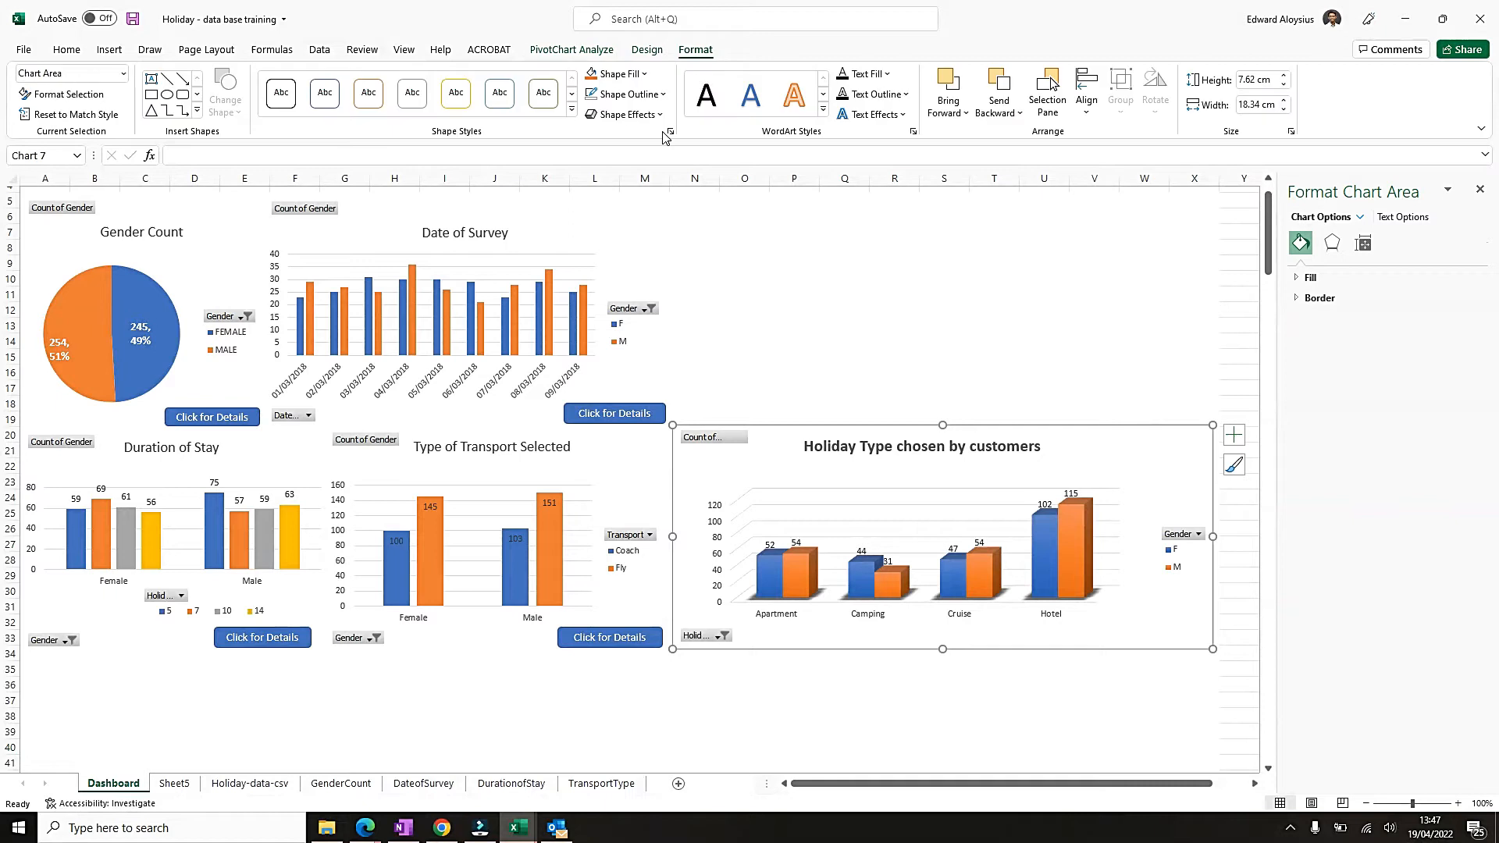
left_click(651, 97)
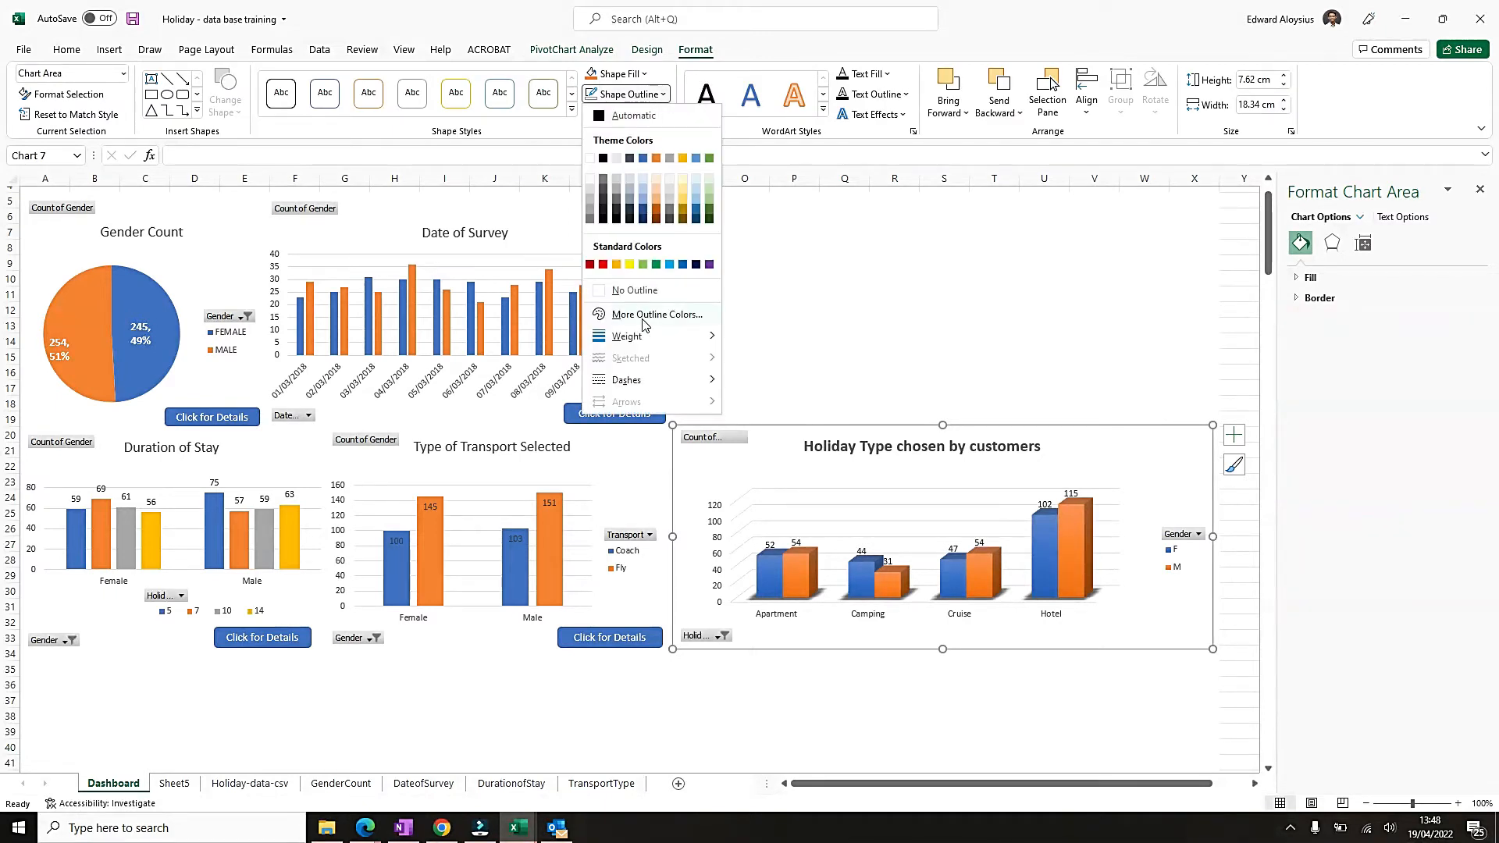
left_click(643, 291)
left_click(993, 325)
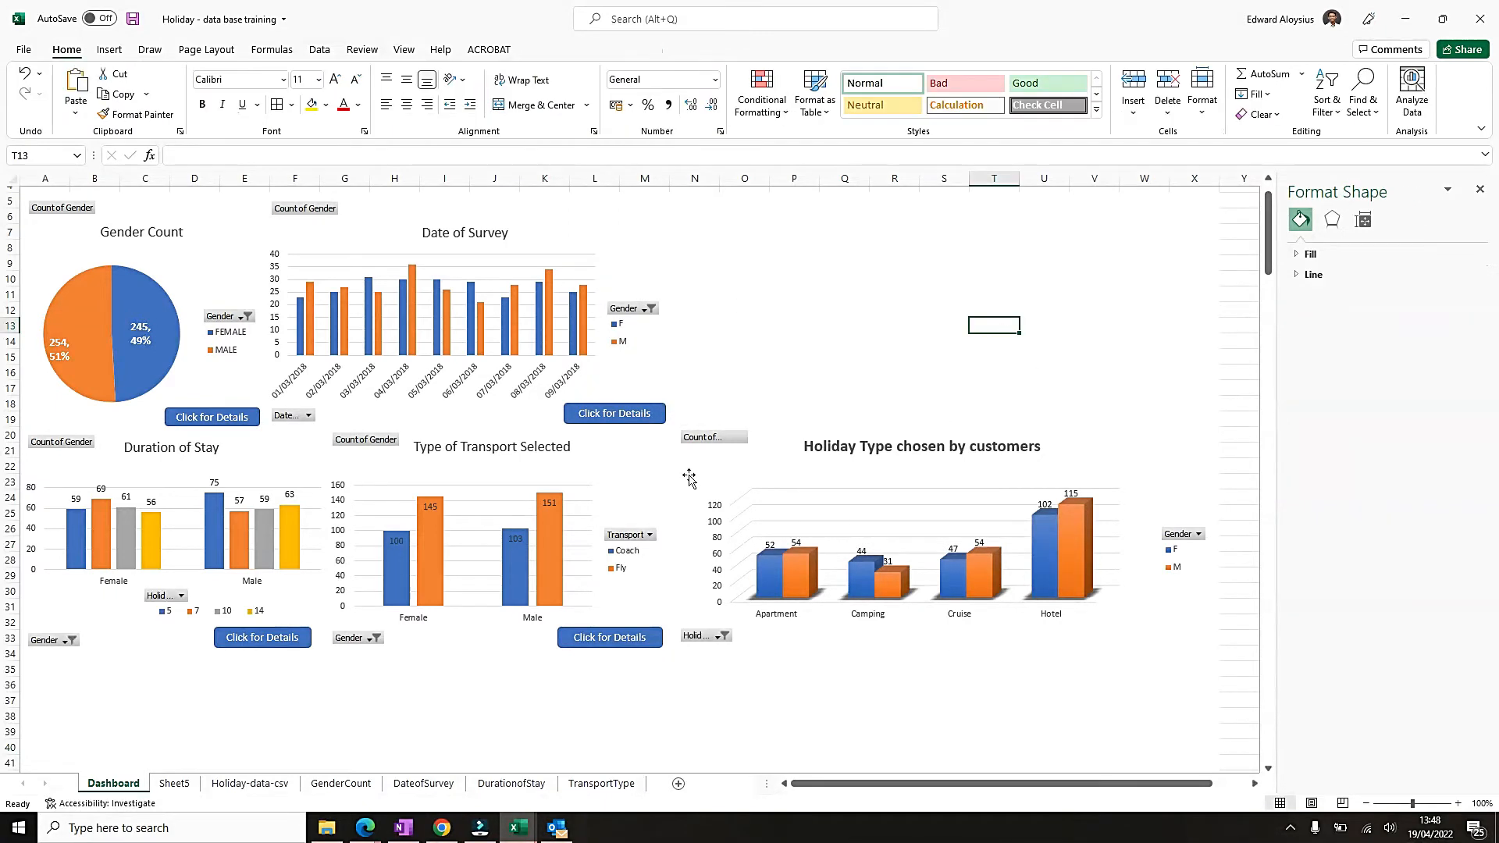
Deselect the holiday type chart and close the Format Shape pane.
left_click(1141, 442)
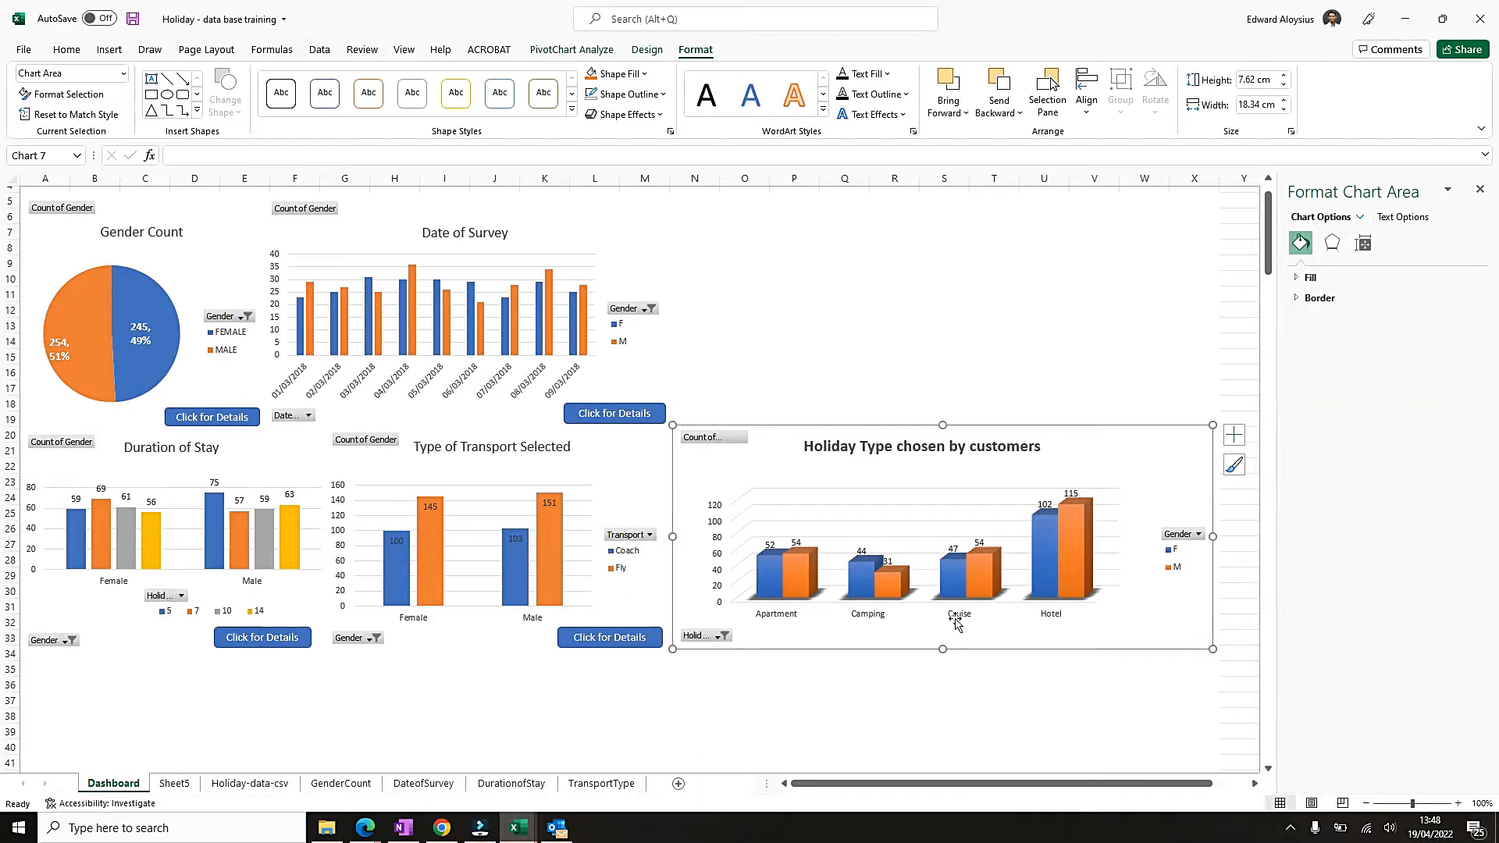
left_click(875, 687)
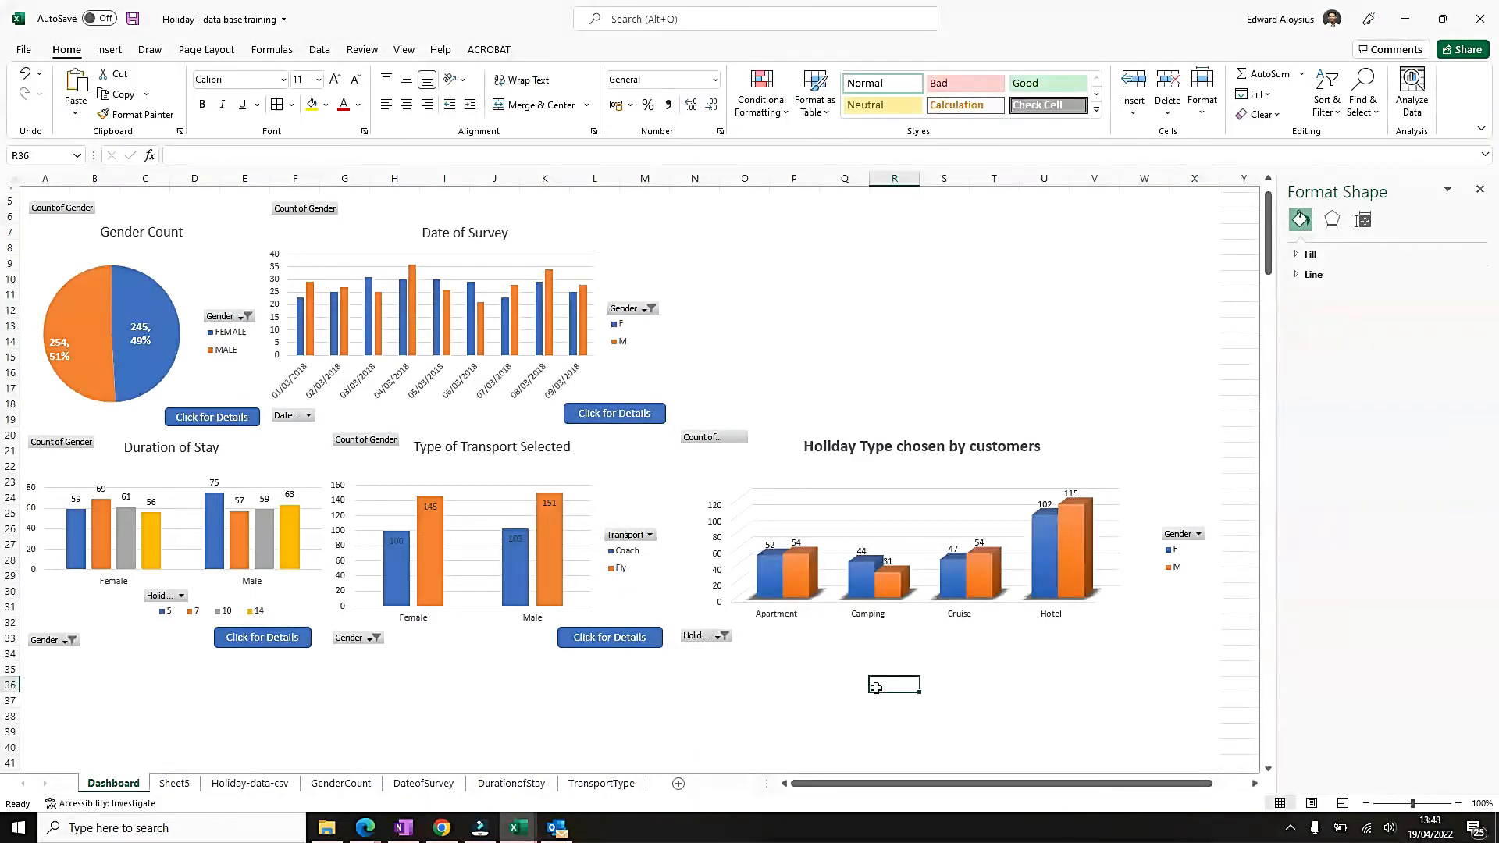
left_click(1479, 189)
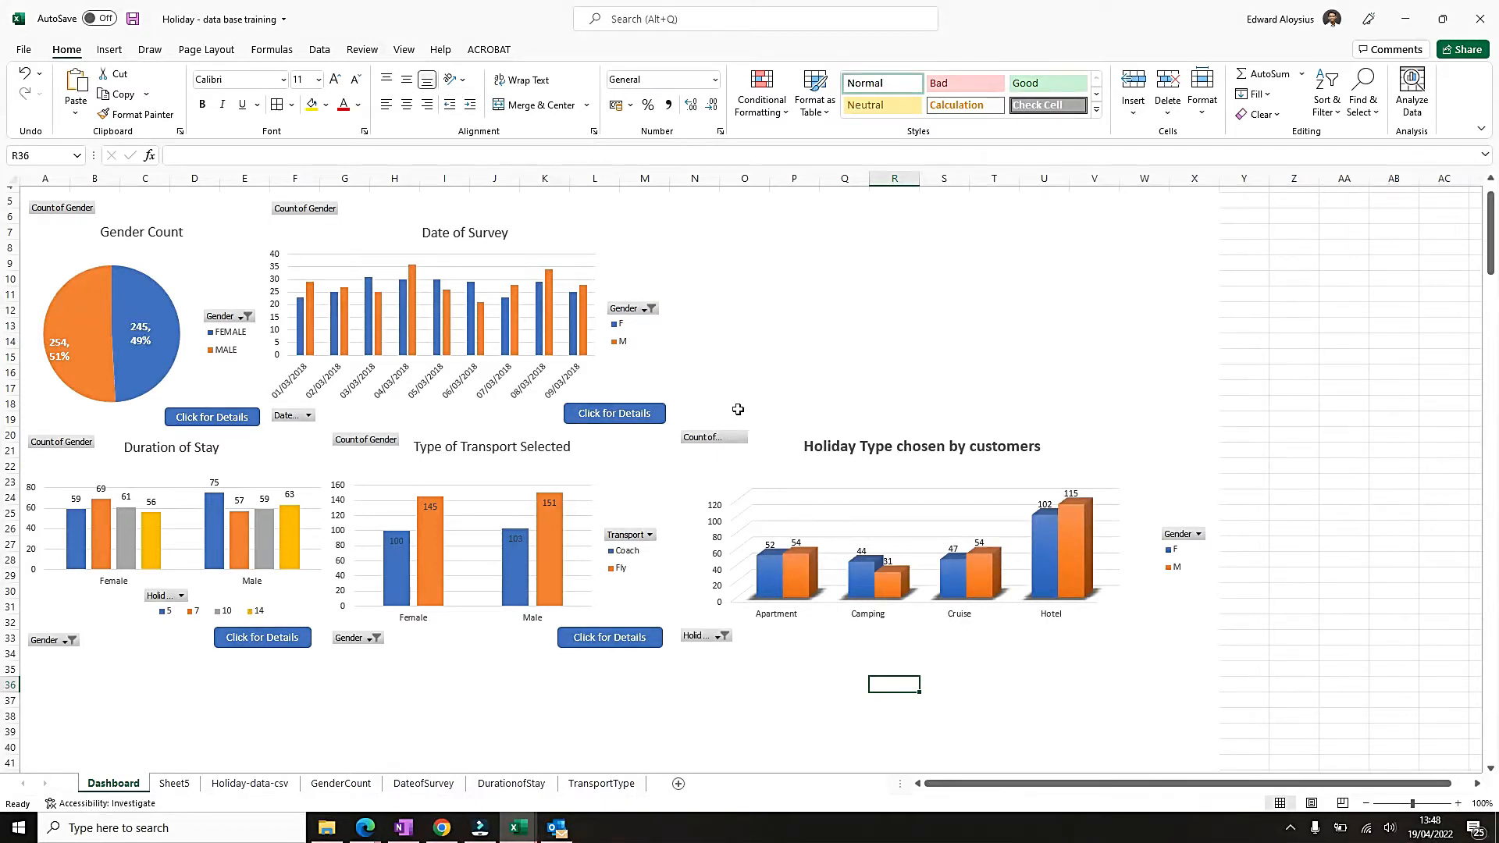
scroll(541, 558, "down", 1)
scroll(541, 551, "up", 2)
Rename Sheet5, which holds the holiday type pivot table, as HolidayType.
left_click(173, 783)
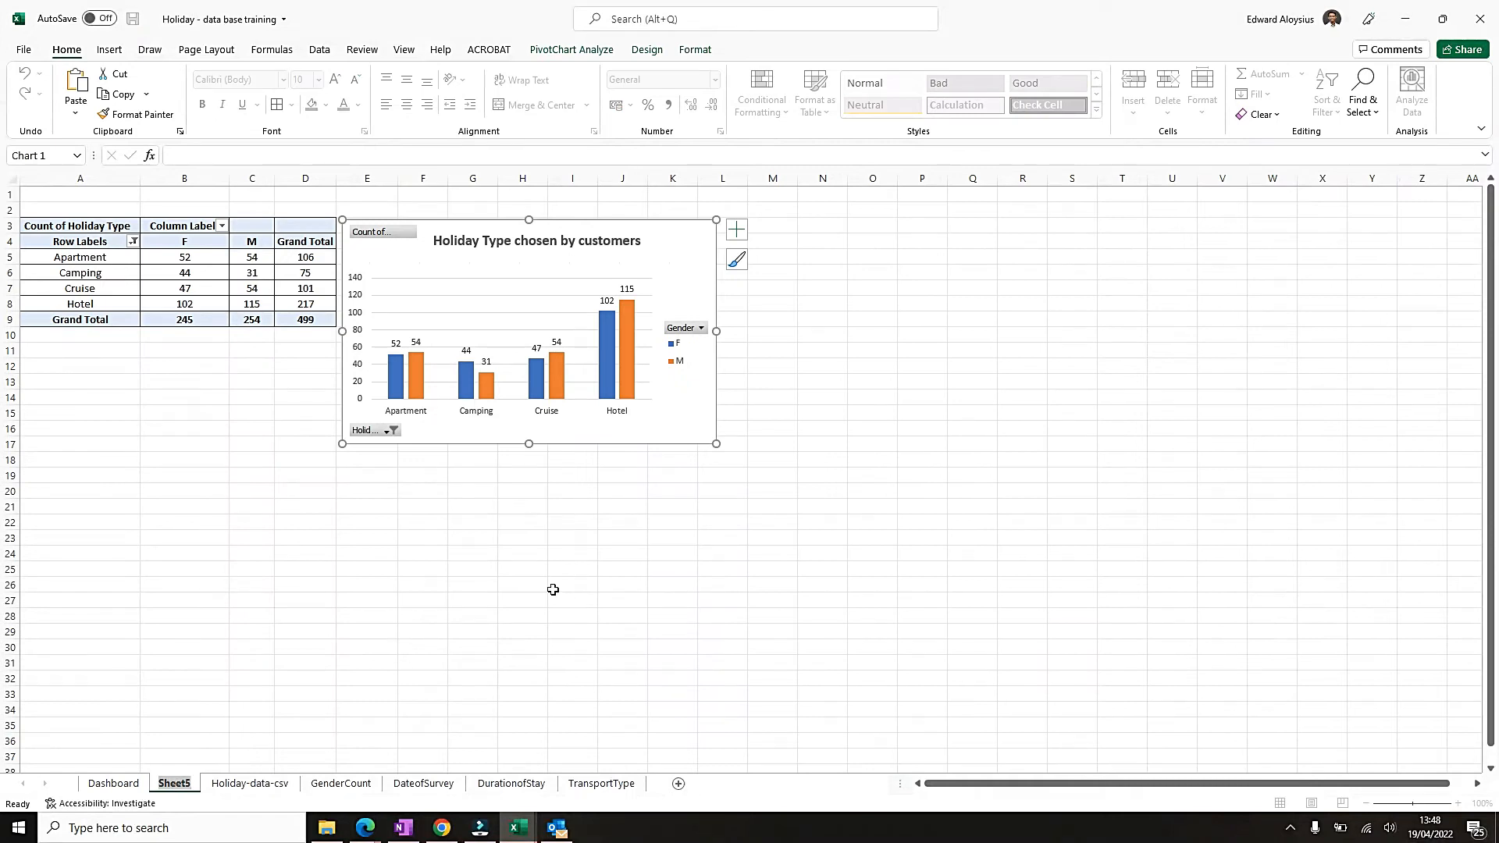
type("HolidayType")
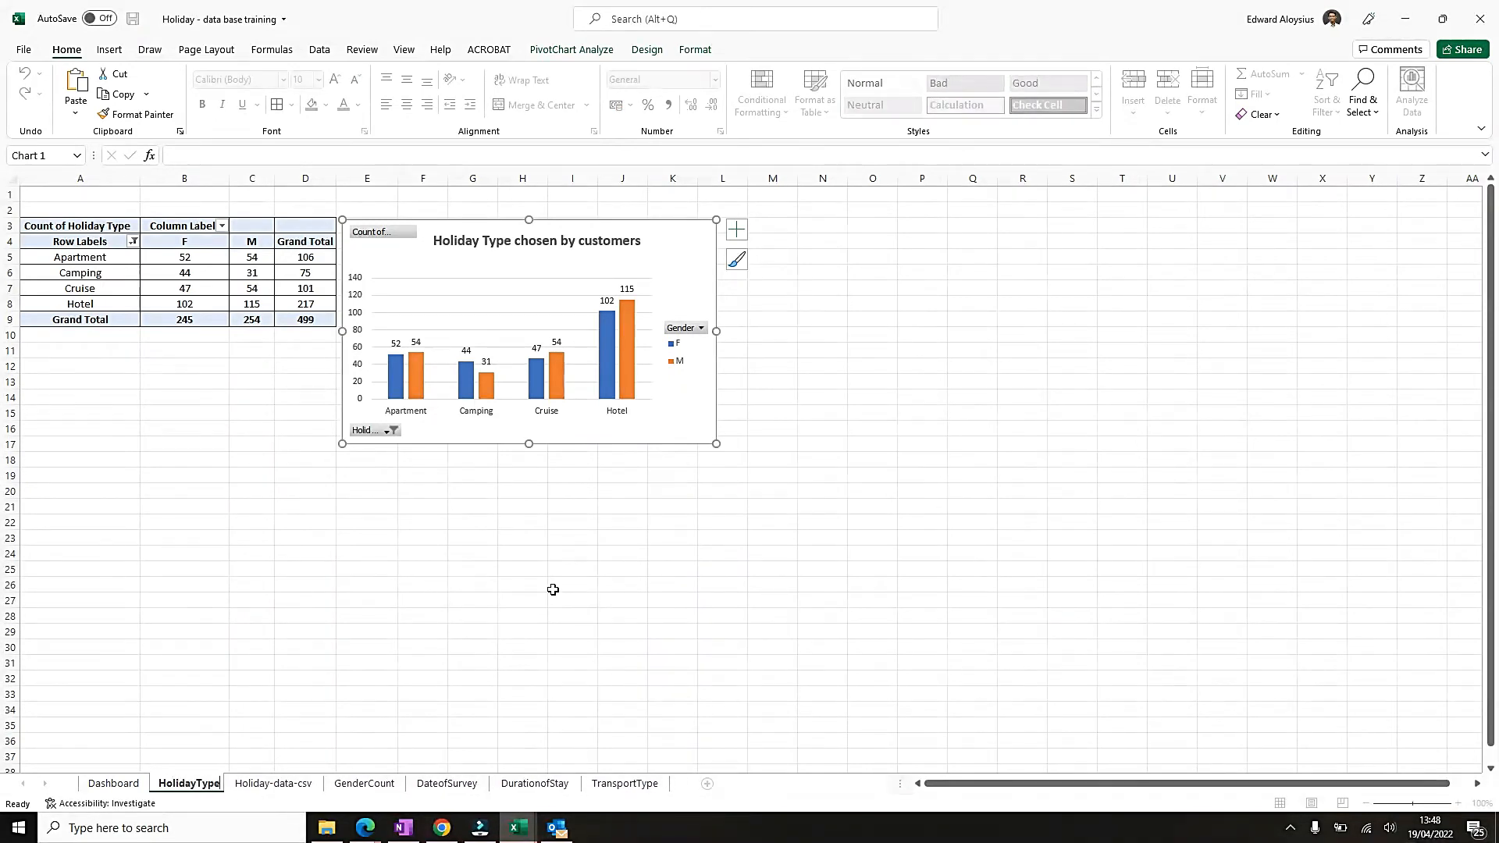
key("Return")
Make row 1 of the HolidayType sheet taller and merge and centre cells A1:L1.
left_click(301, 537)
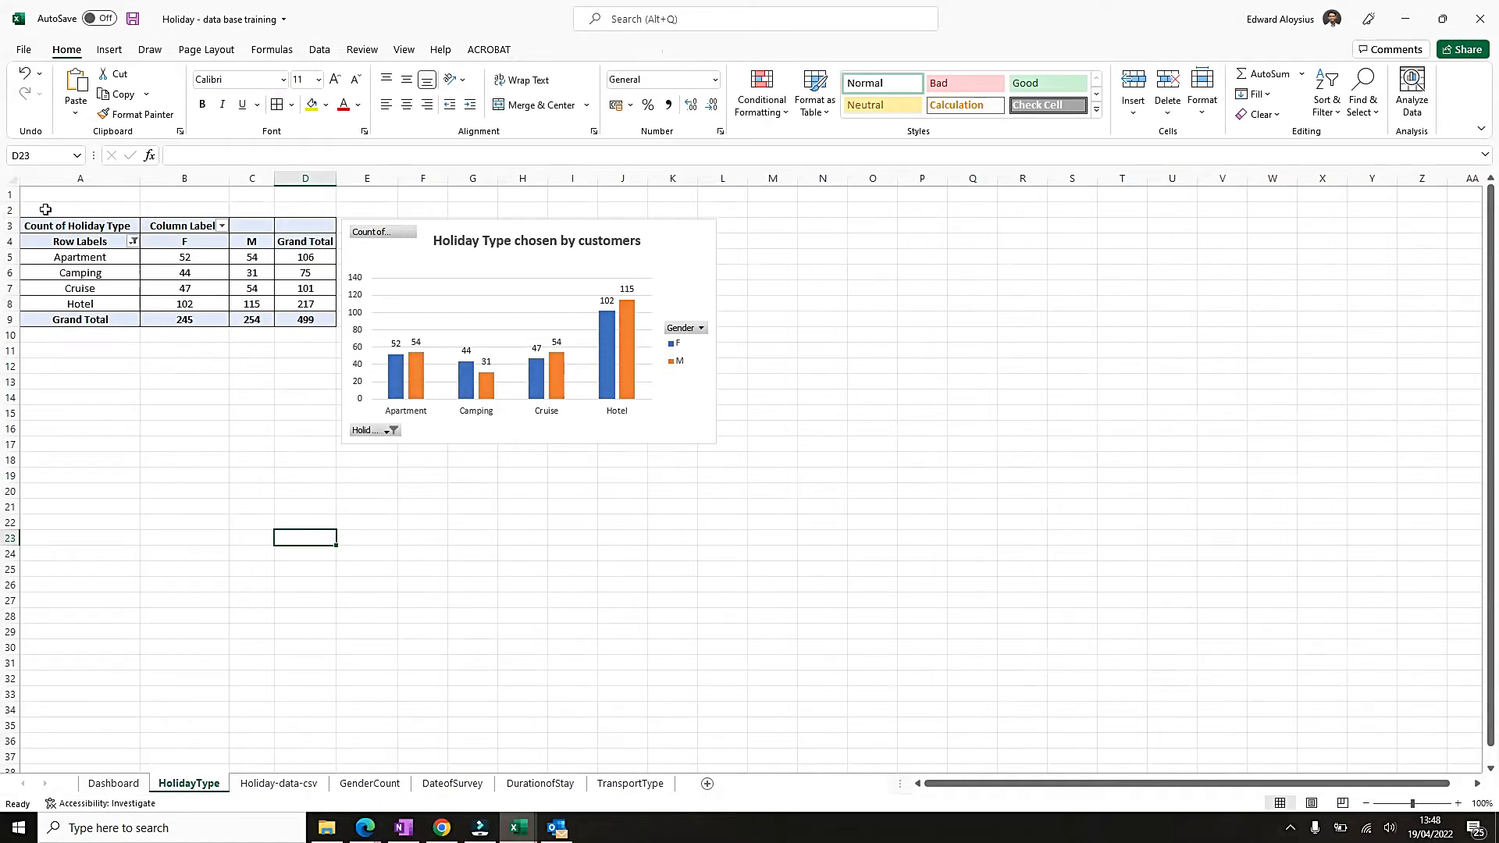
mouse_move(11, 218)
left_mouse_down()
mouse_move(10, 202)
mouse_move(15, 223)
left_mouse_up()
left_click_drag(75, 207, 738, 207)
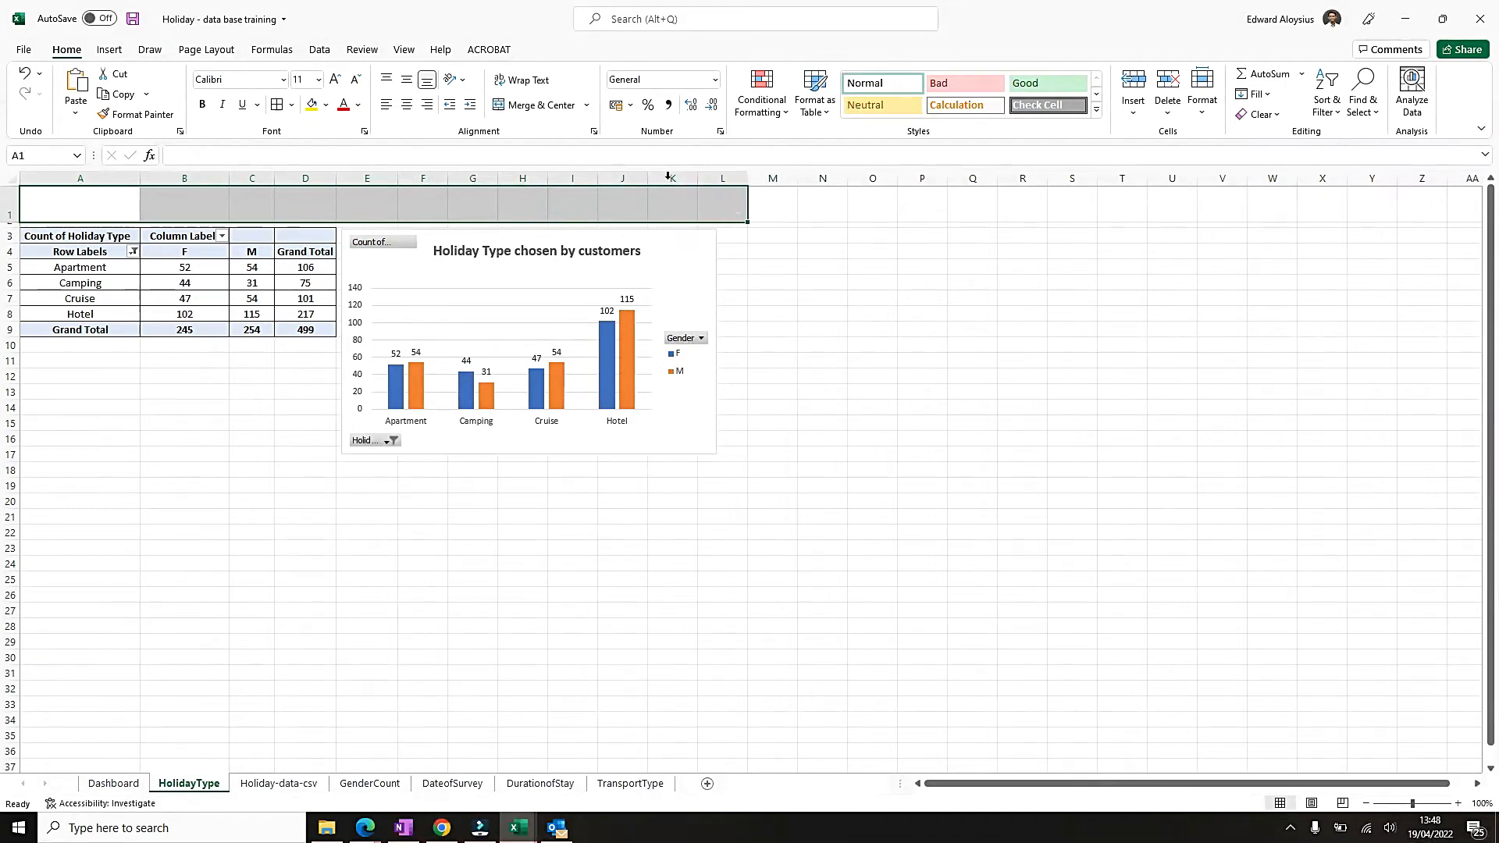
left_click(539, 106)
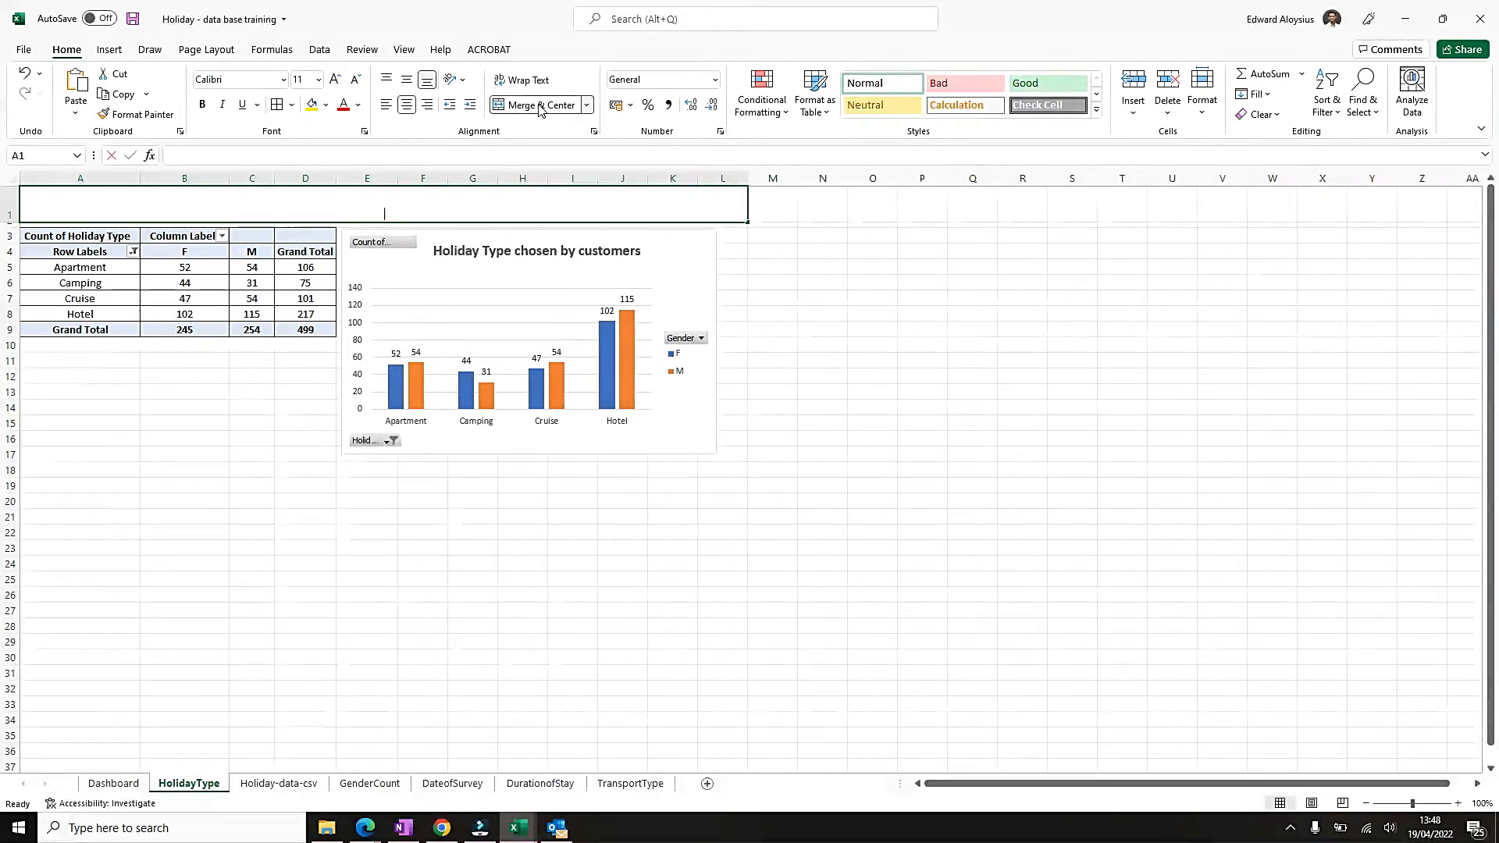
Enter the title HOLIDAY TYPE CHOSEN BY CUSTOMERS in the merged cell A1.
type("HOLIDAY TYPE CH")
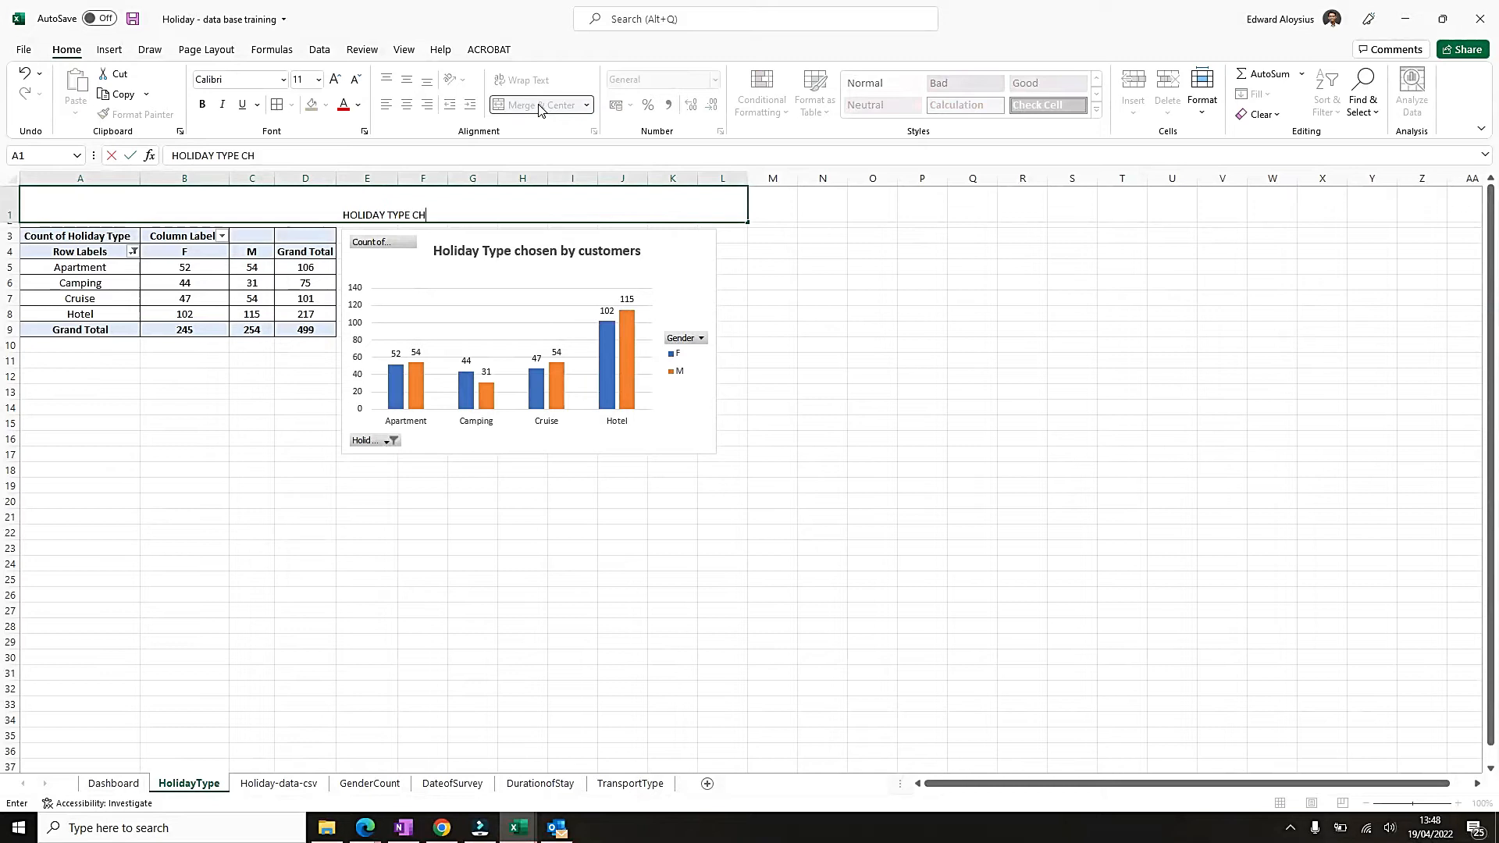
type("OSEN BYCUSTOMERS")
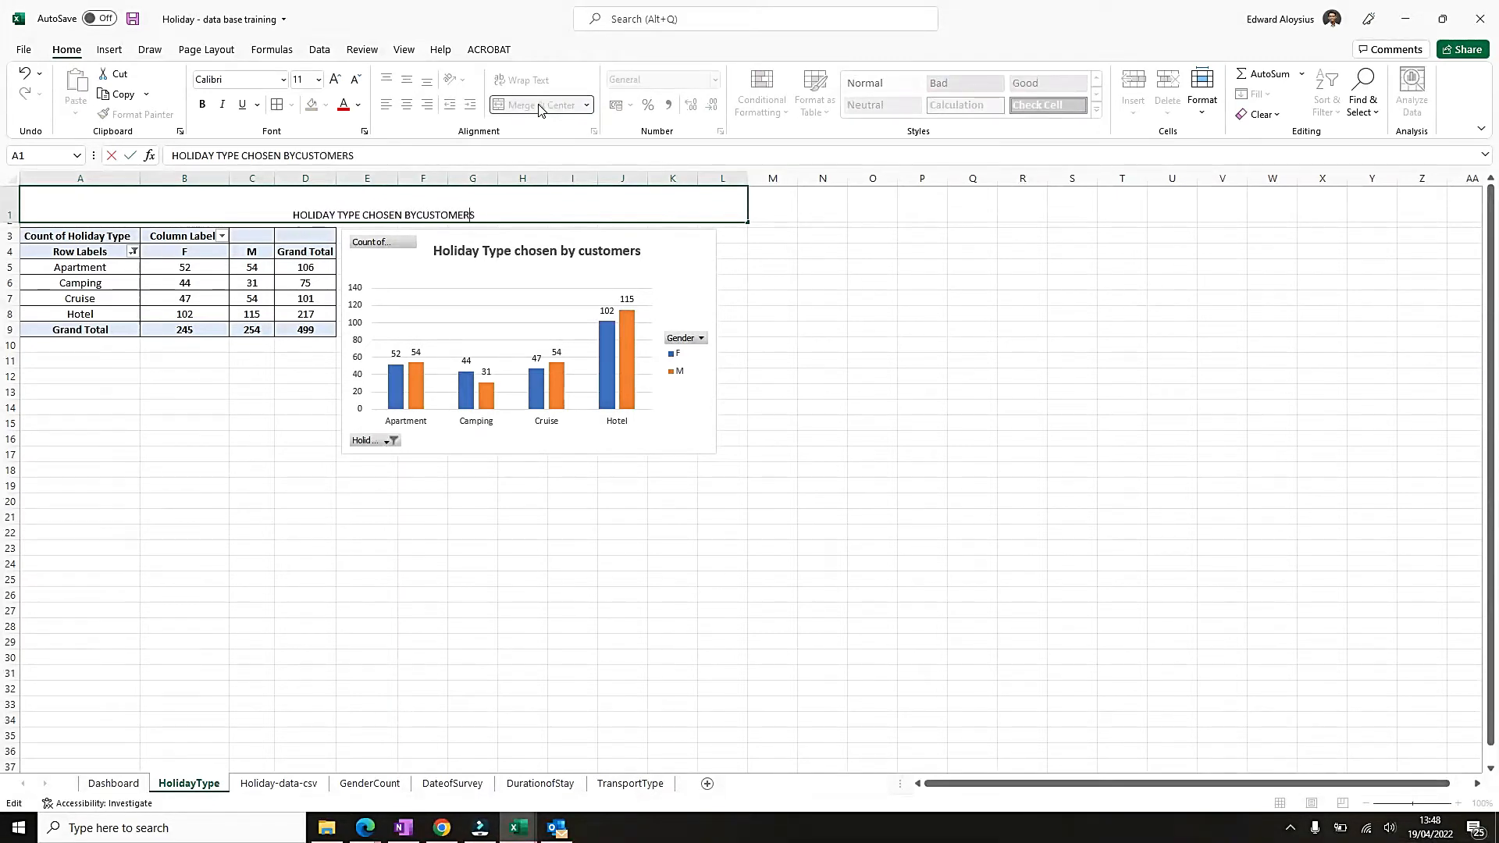
key("Return")
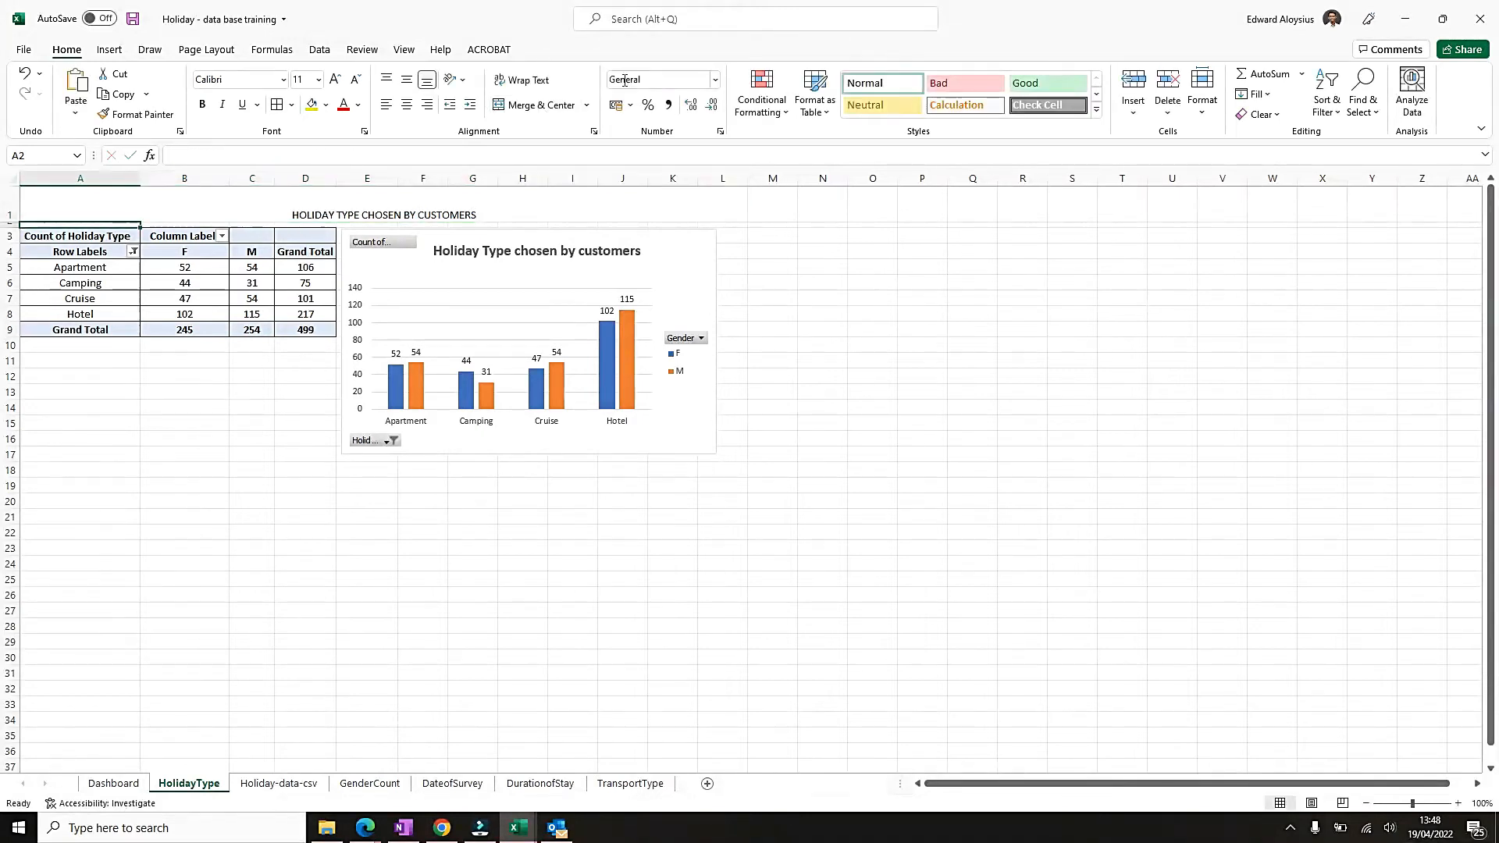
Middle-align the title in cell A1 vertically and increase its font size to 22.
left_click(495, 201)
left_click(406, 80)
left_click(334, 80)
left_click(335, 79)
left_click(334, 80)
left_click(335, 80)
left_click(336, 80)
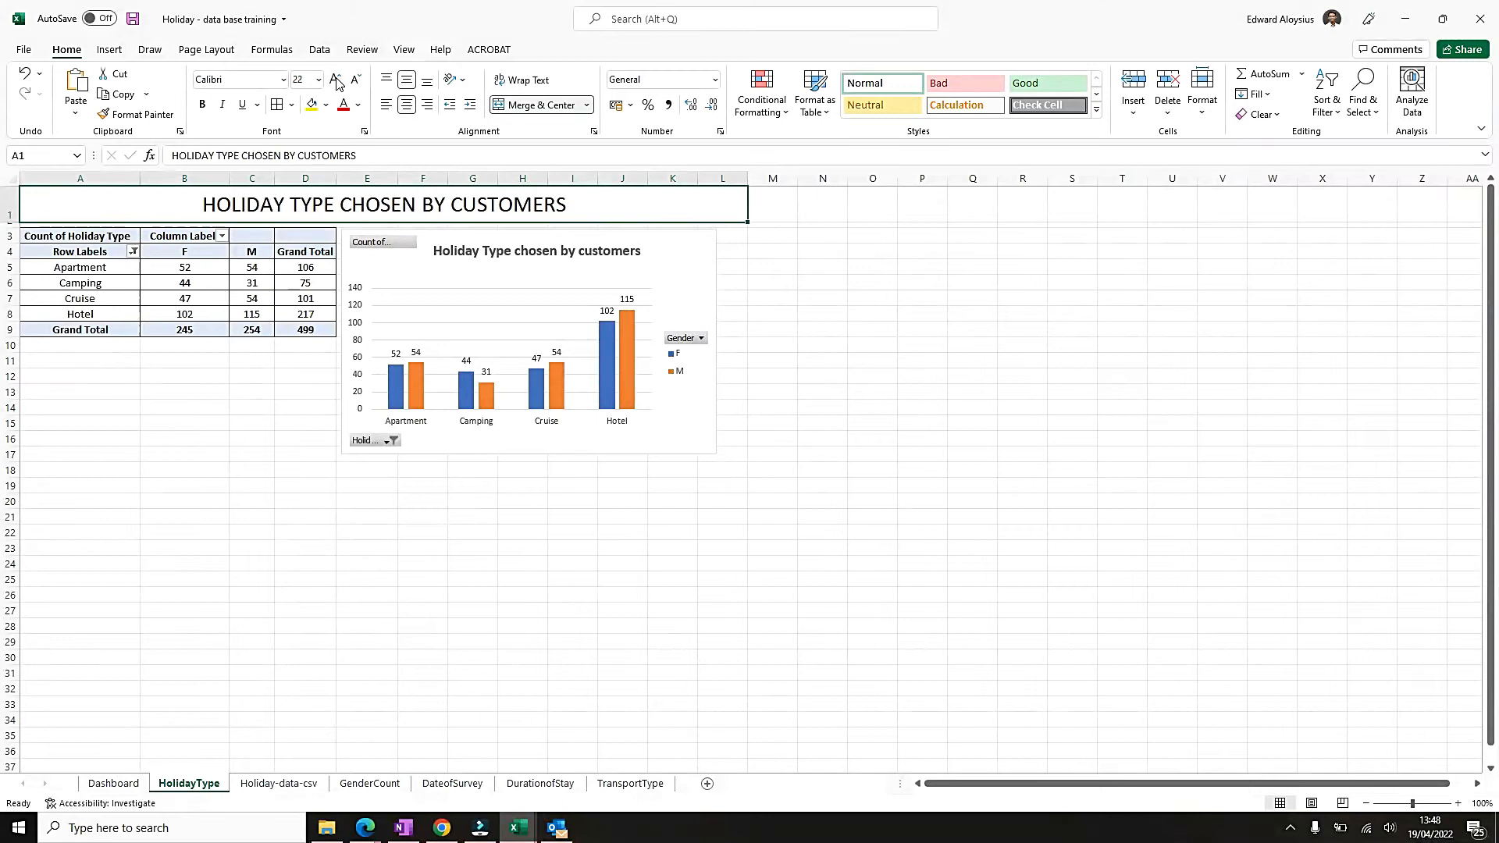
Bold the HolidayType title and copy the linked home icon from the GenderCount sheet into the start of the title row.
key("ctrl+b")
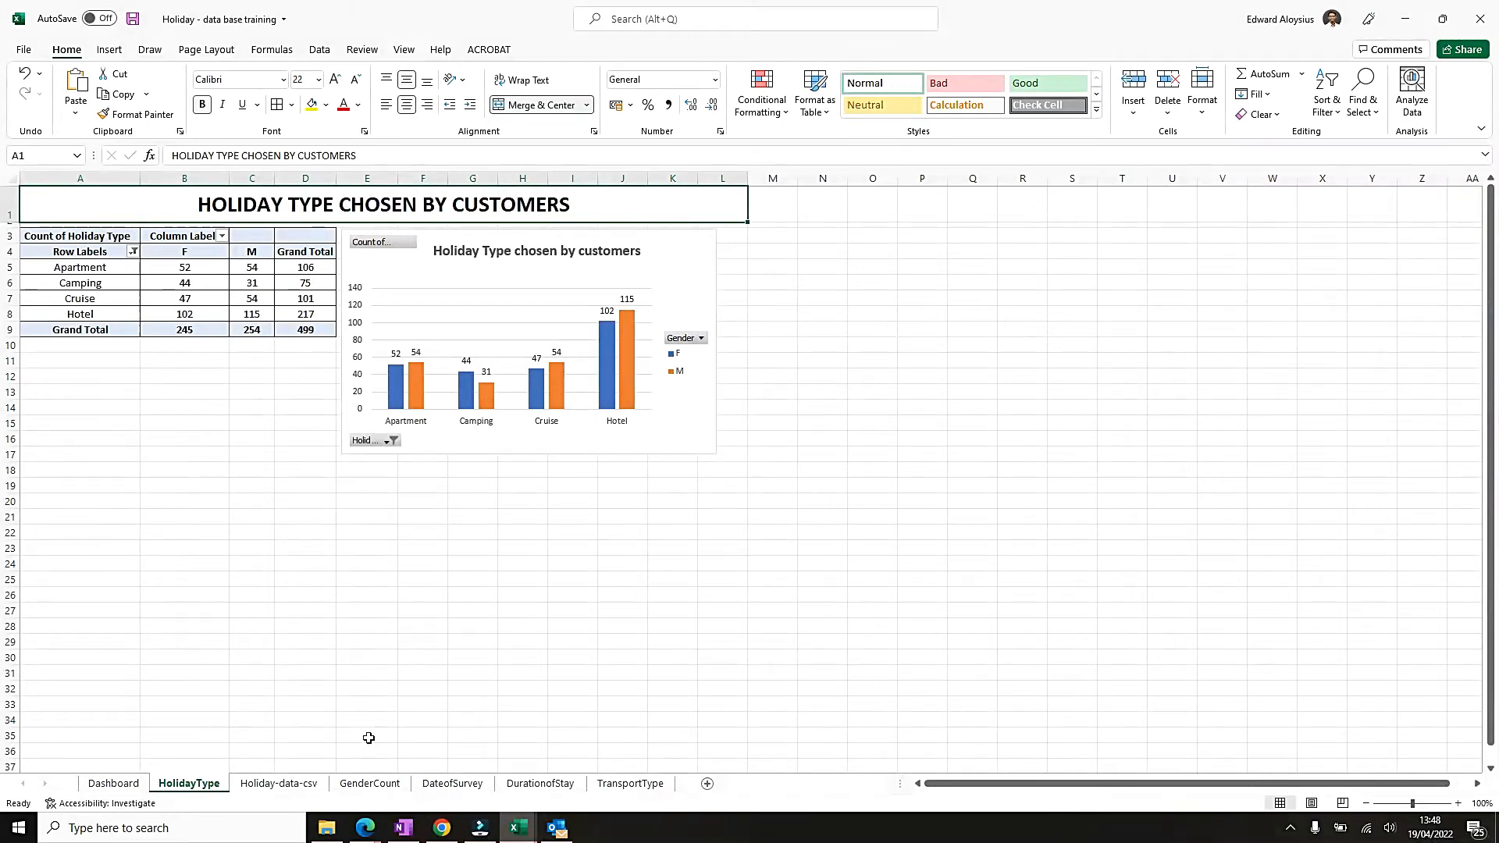
left_click(369, 783)
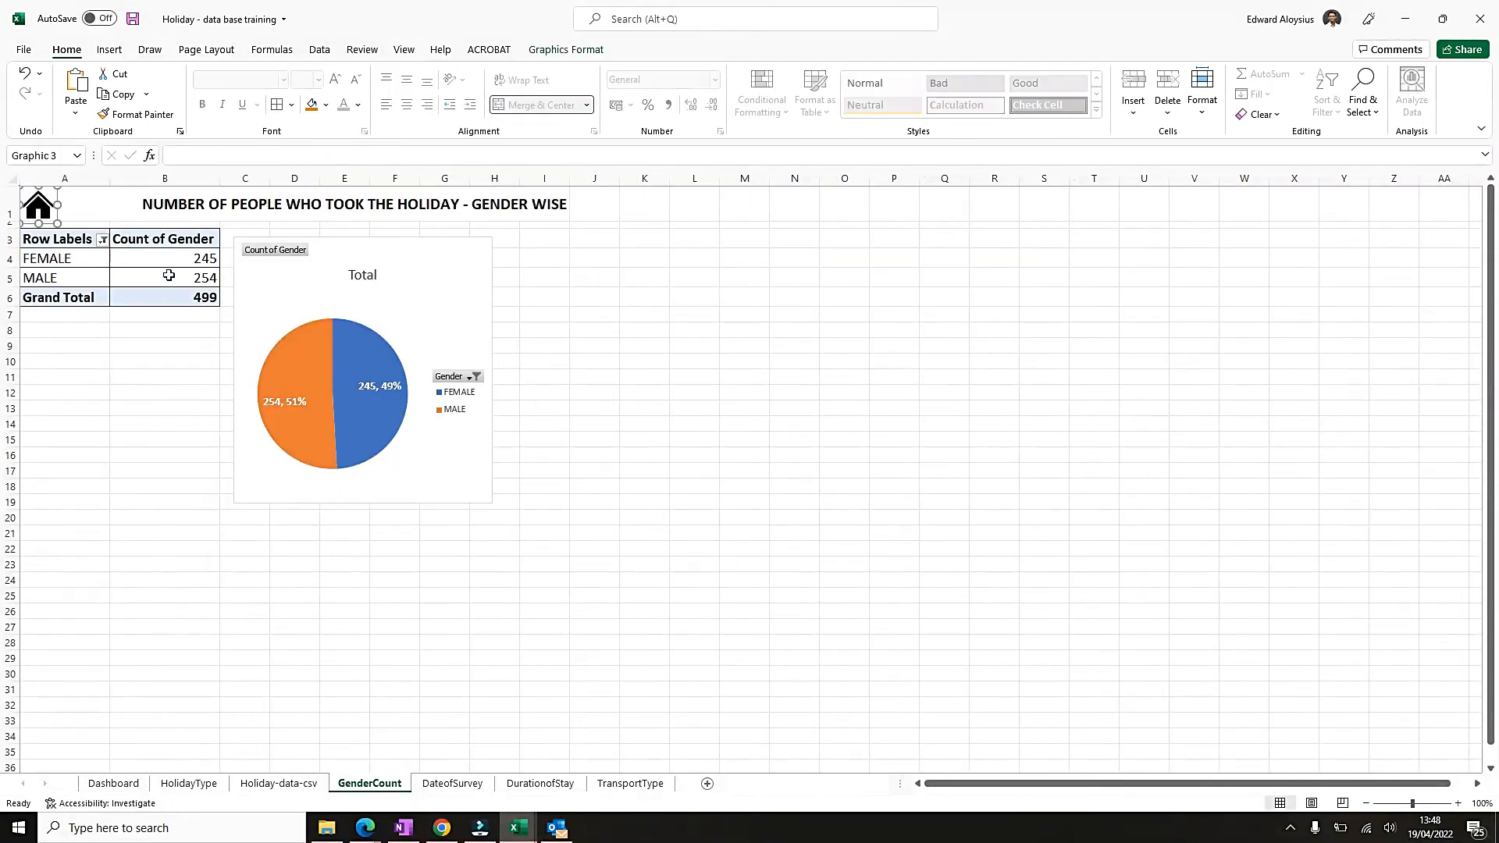
right_click(42, 217)
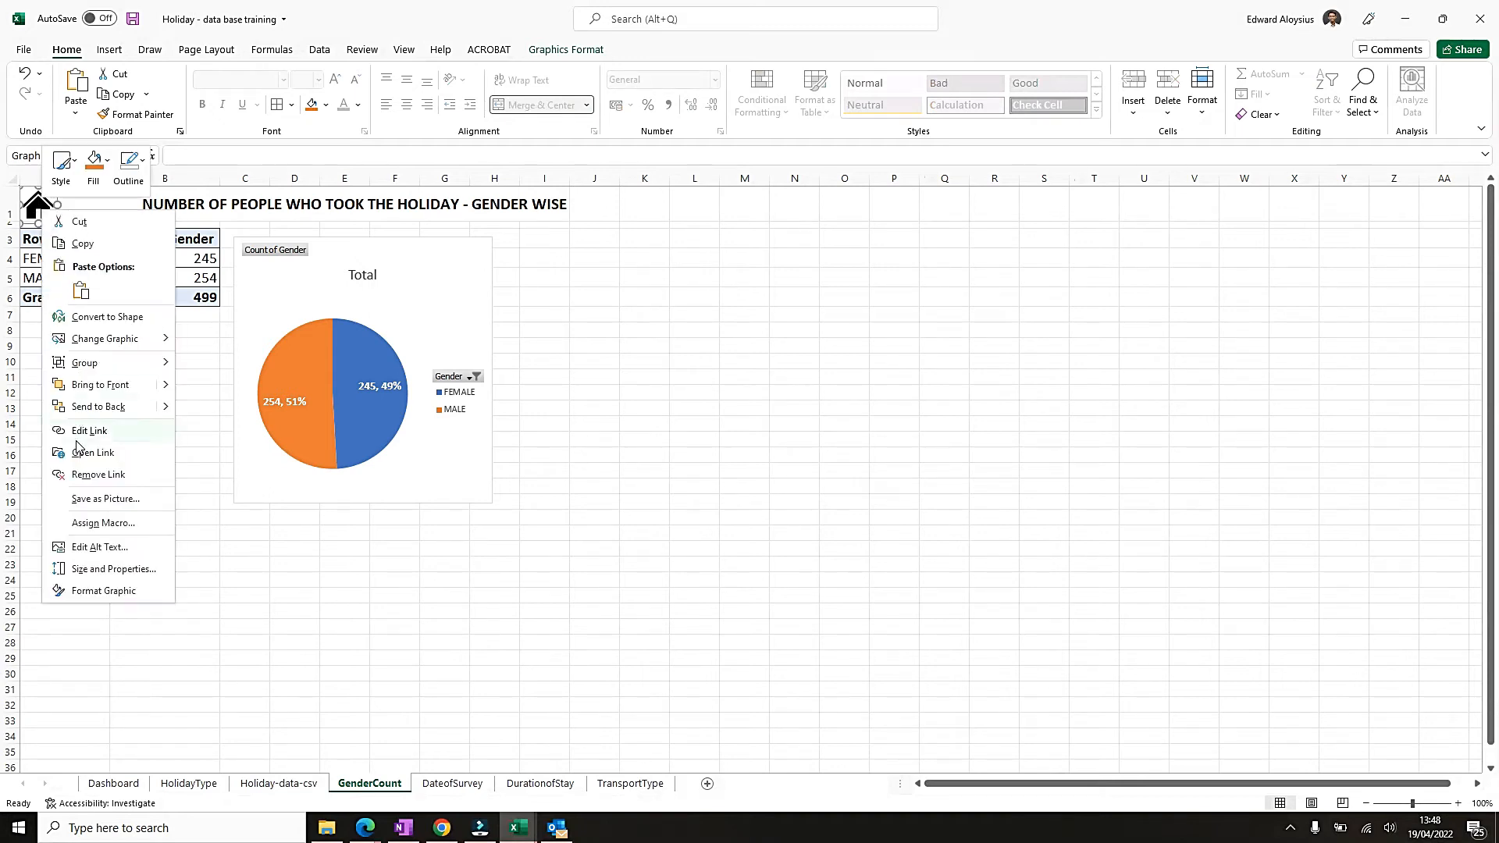
left_click(82, 244)
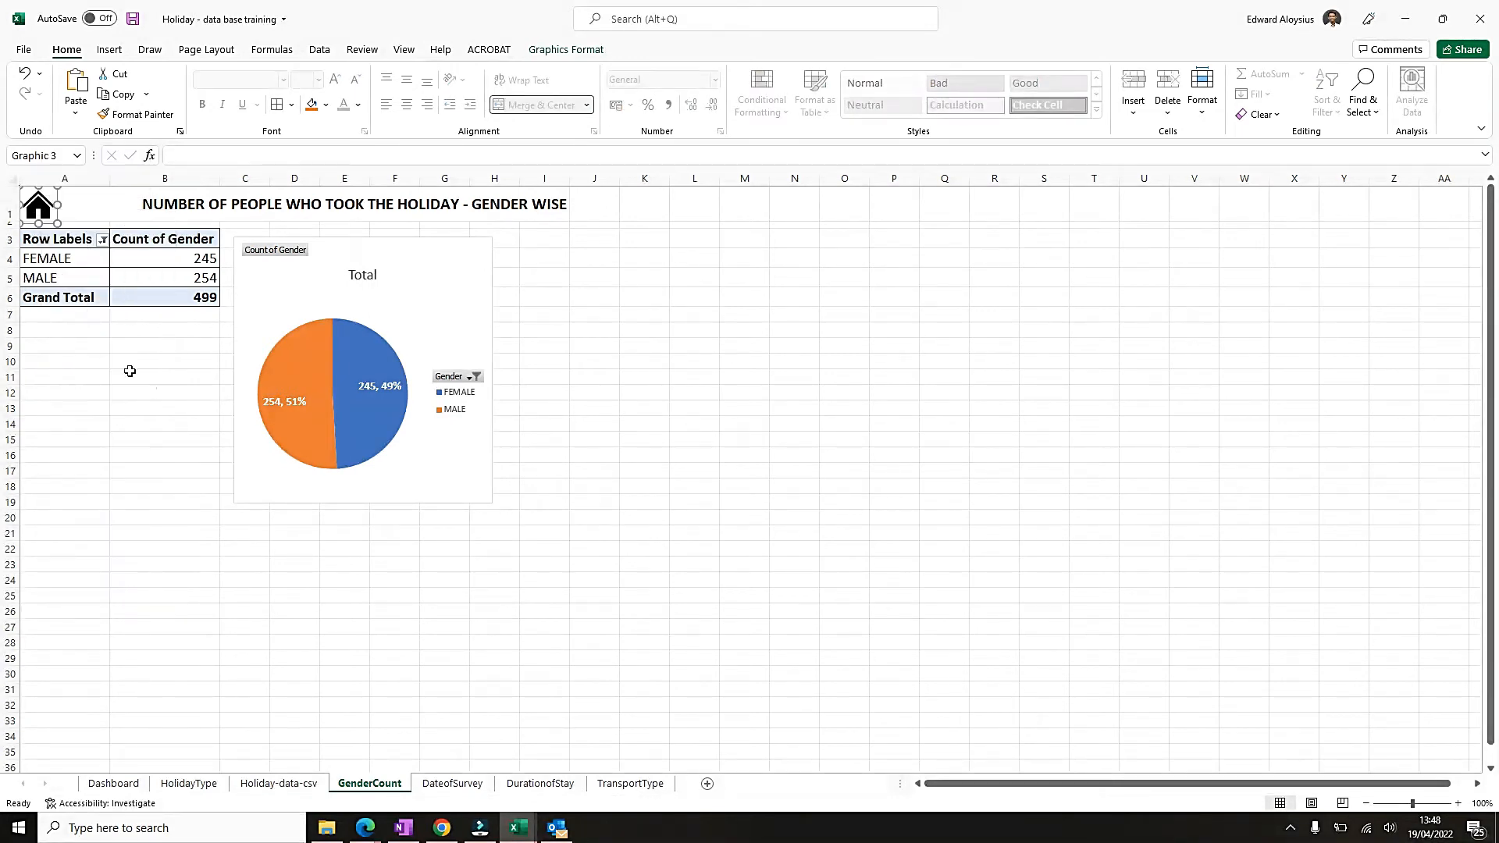
left_click(142, 450)
left_click(208, 785)
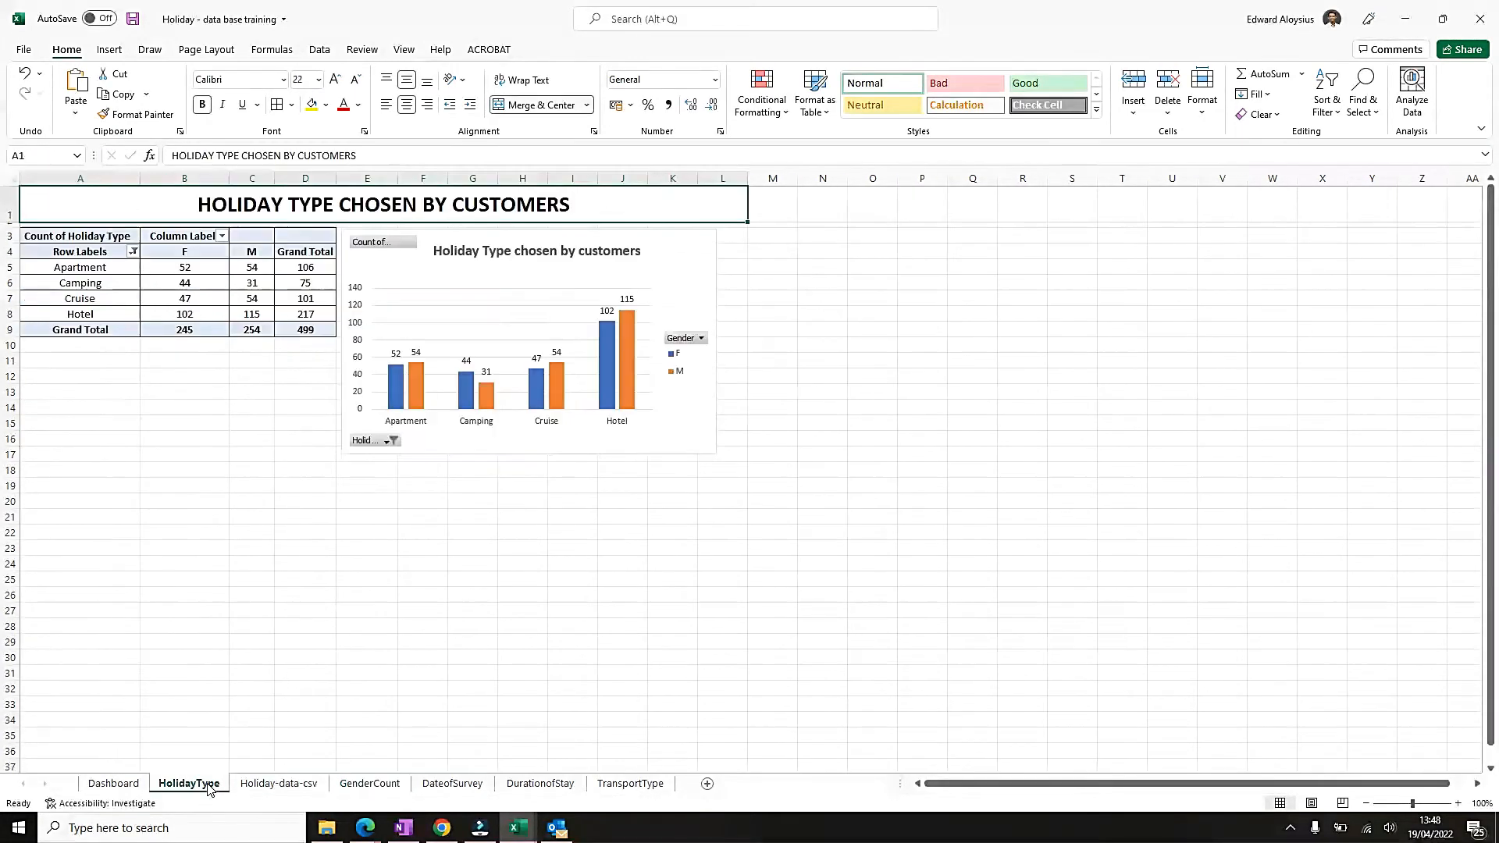
right_click(57, 206)
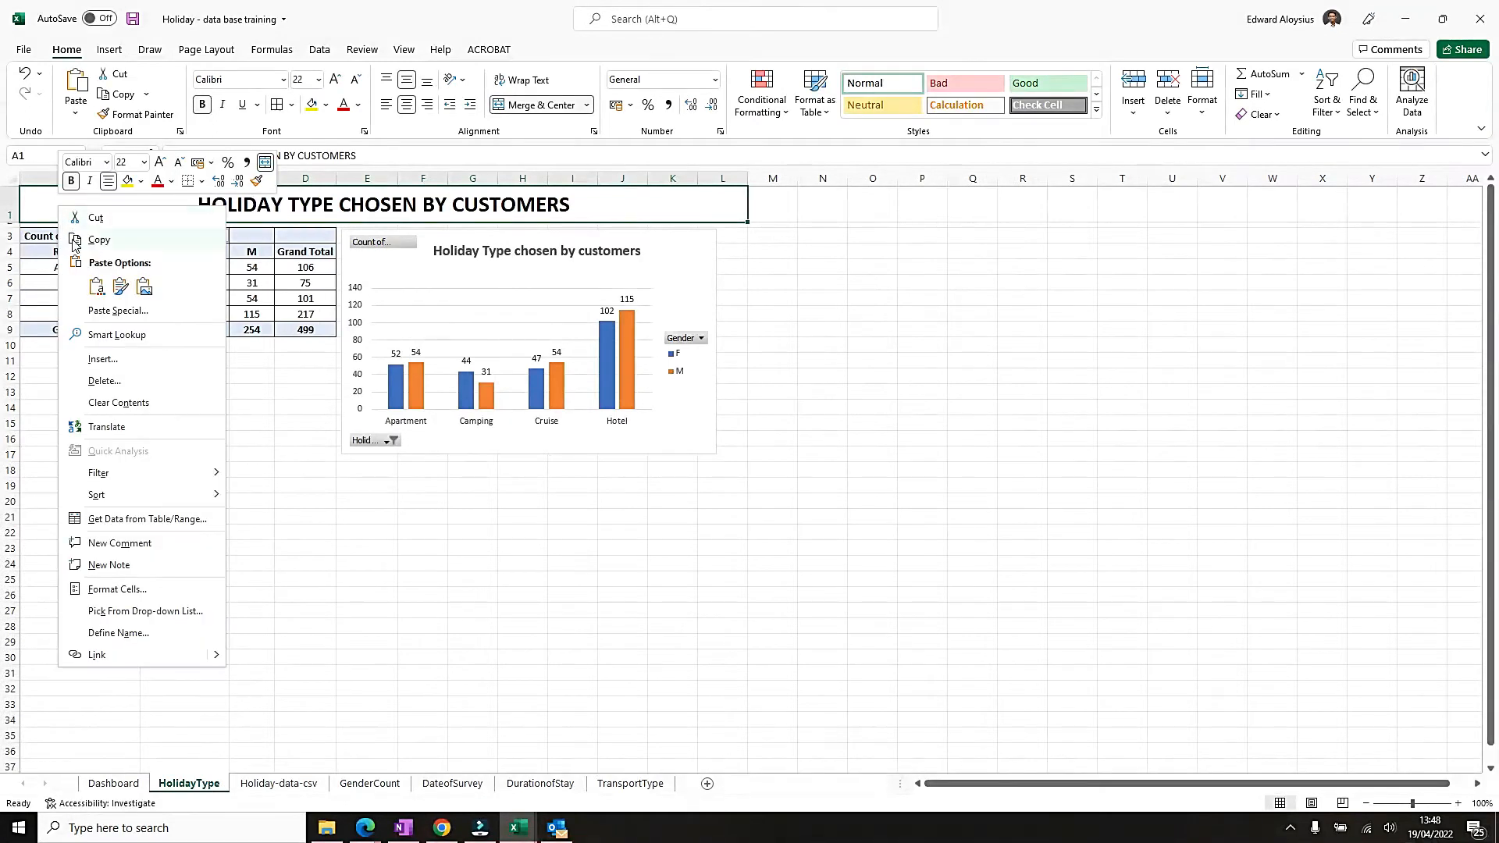
left_click(97, 287)
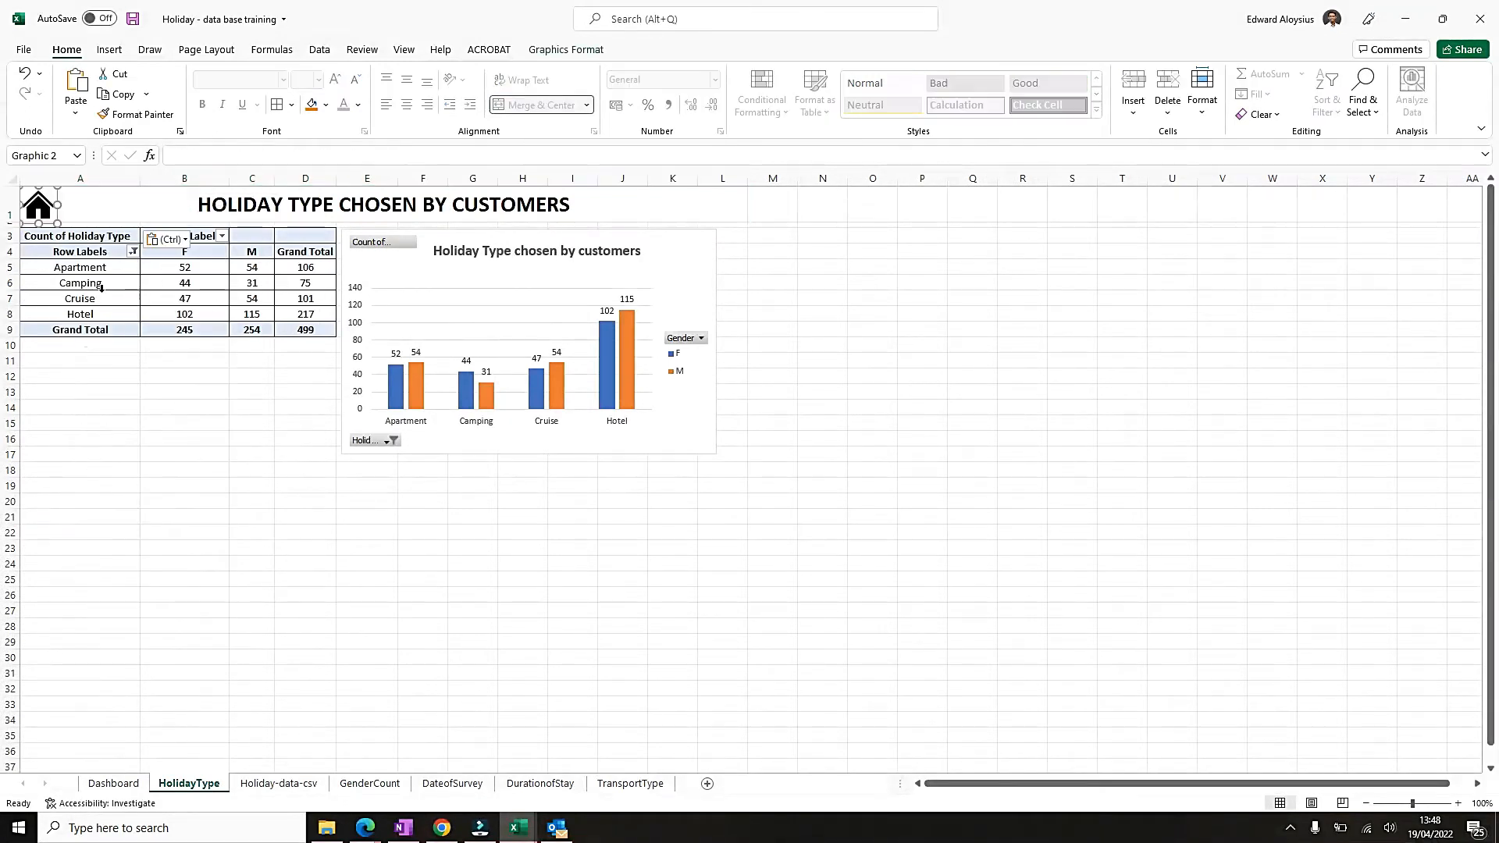
left_click(111, 203)
Copy the Click for Details button of the transport chart on the Dashboard and place it below the legend of the Holiday Type chart.
left_click(113, 783)
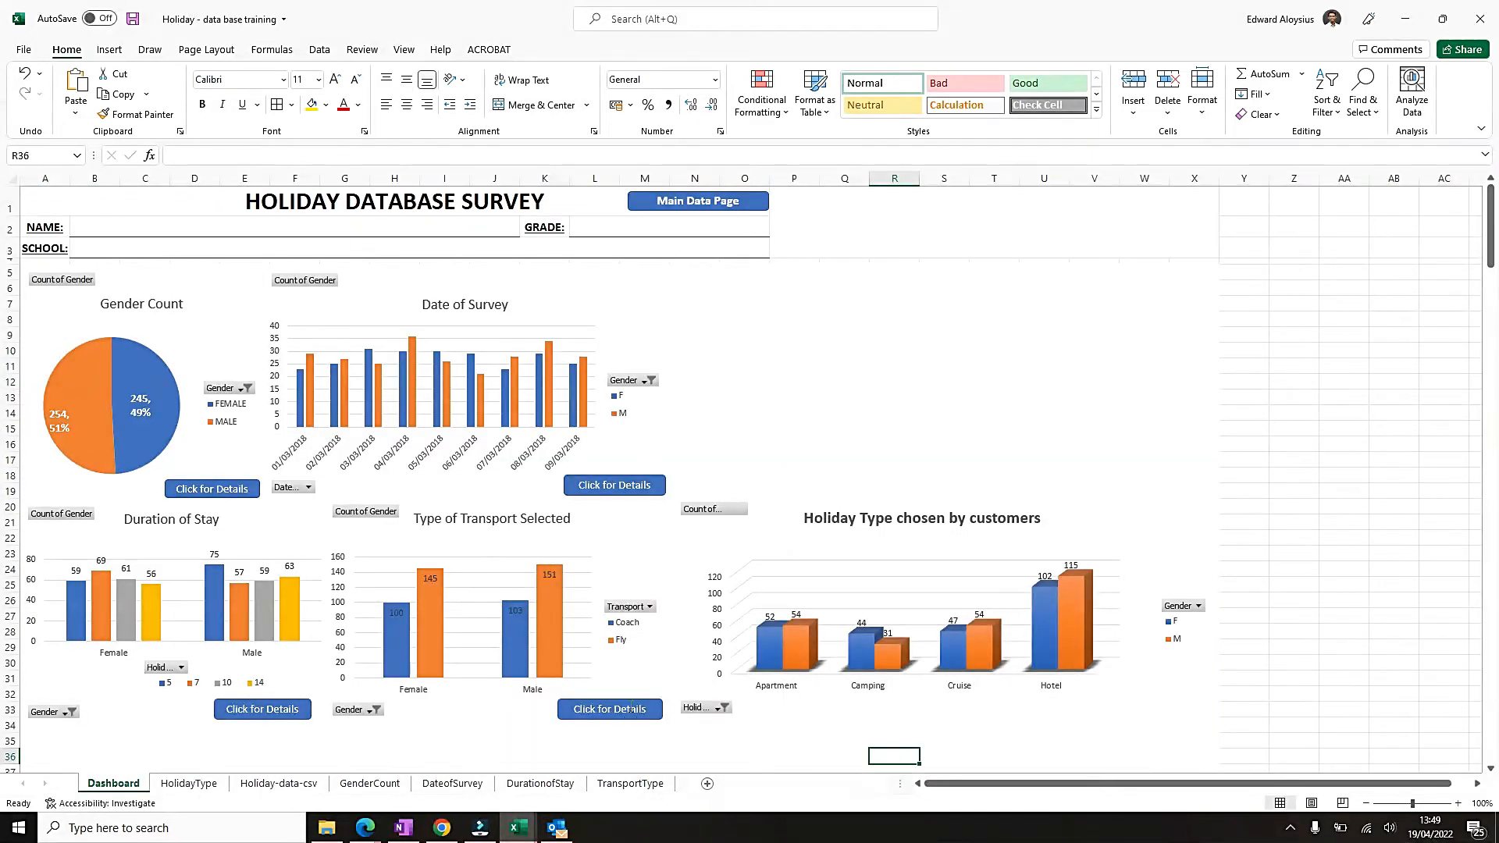
left_click(631, 712, "ctrl")
left_click(833, 710)
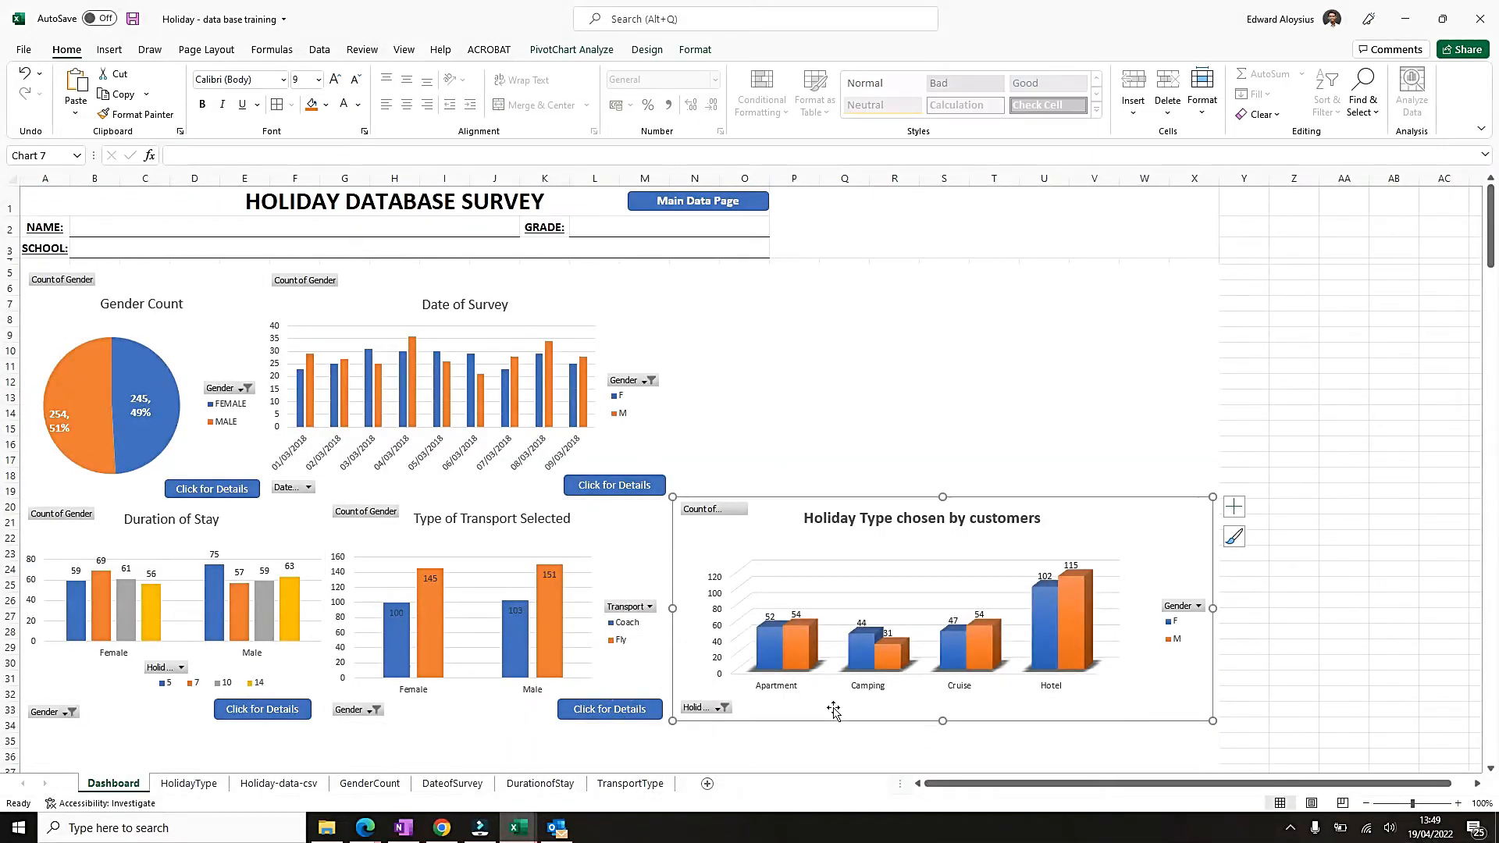
right_click(834, 710)
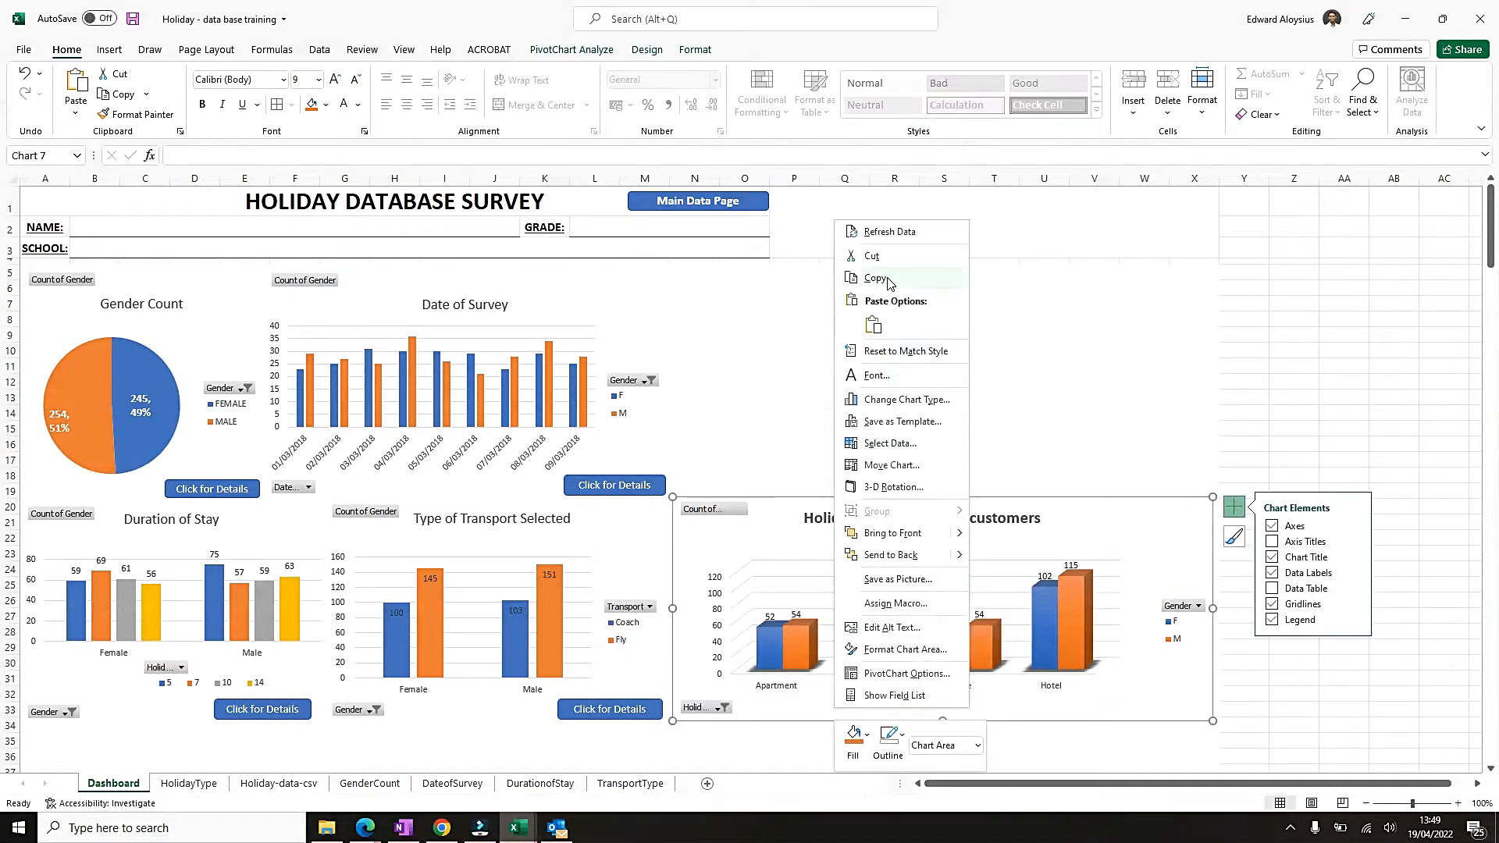
left_click(872, 325)
left_click_drag(757, 523, 1177, 726)
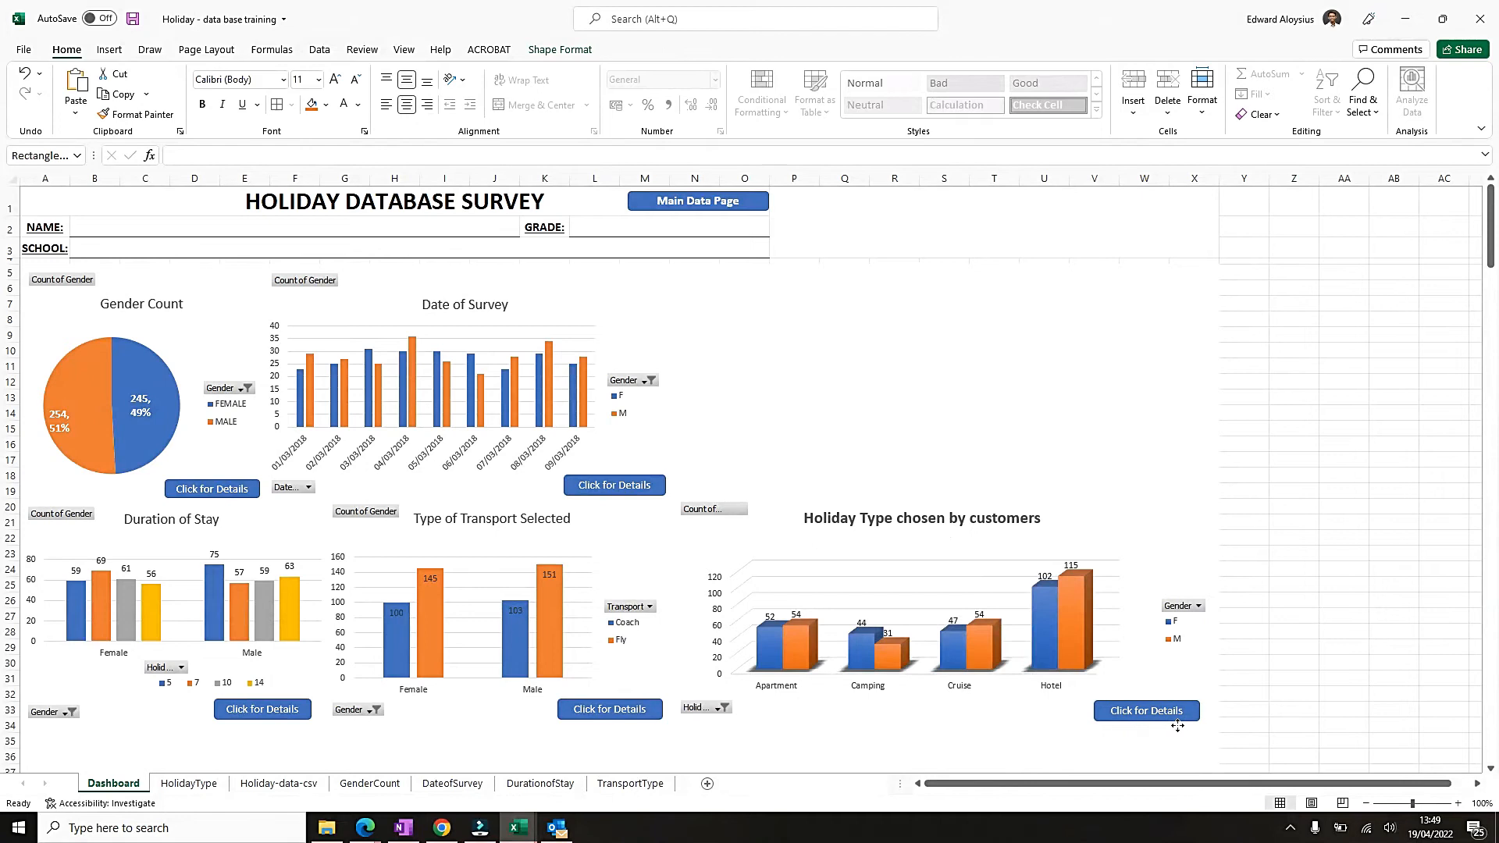
Edit the copied button's hyperlink and set its target to the TransportType sheet.
right_click(1181, 710)
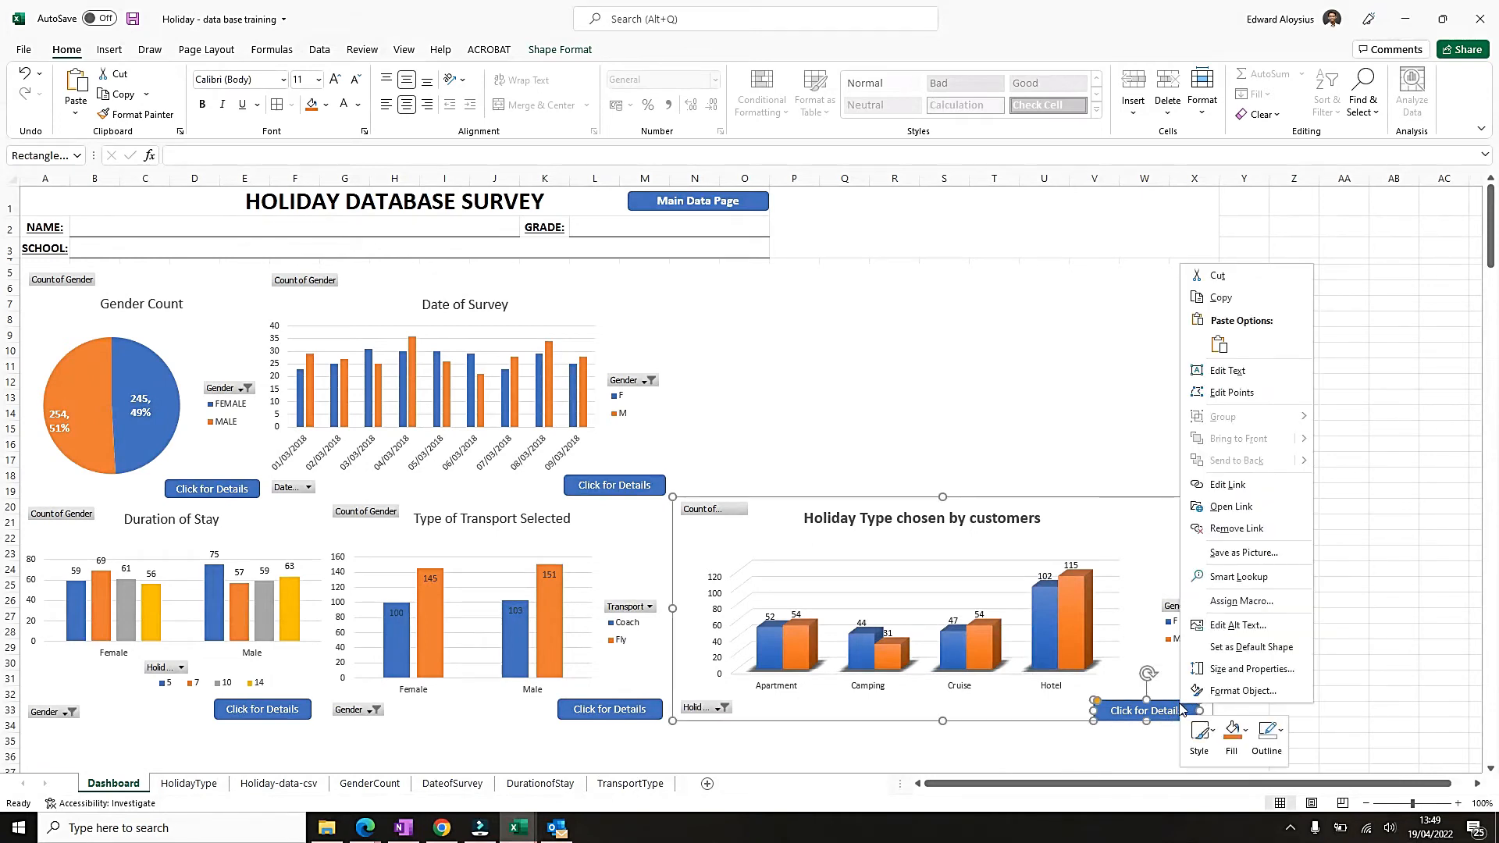
left_click(1239, 492)
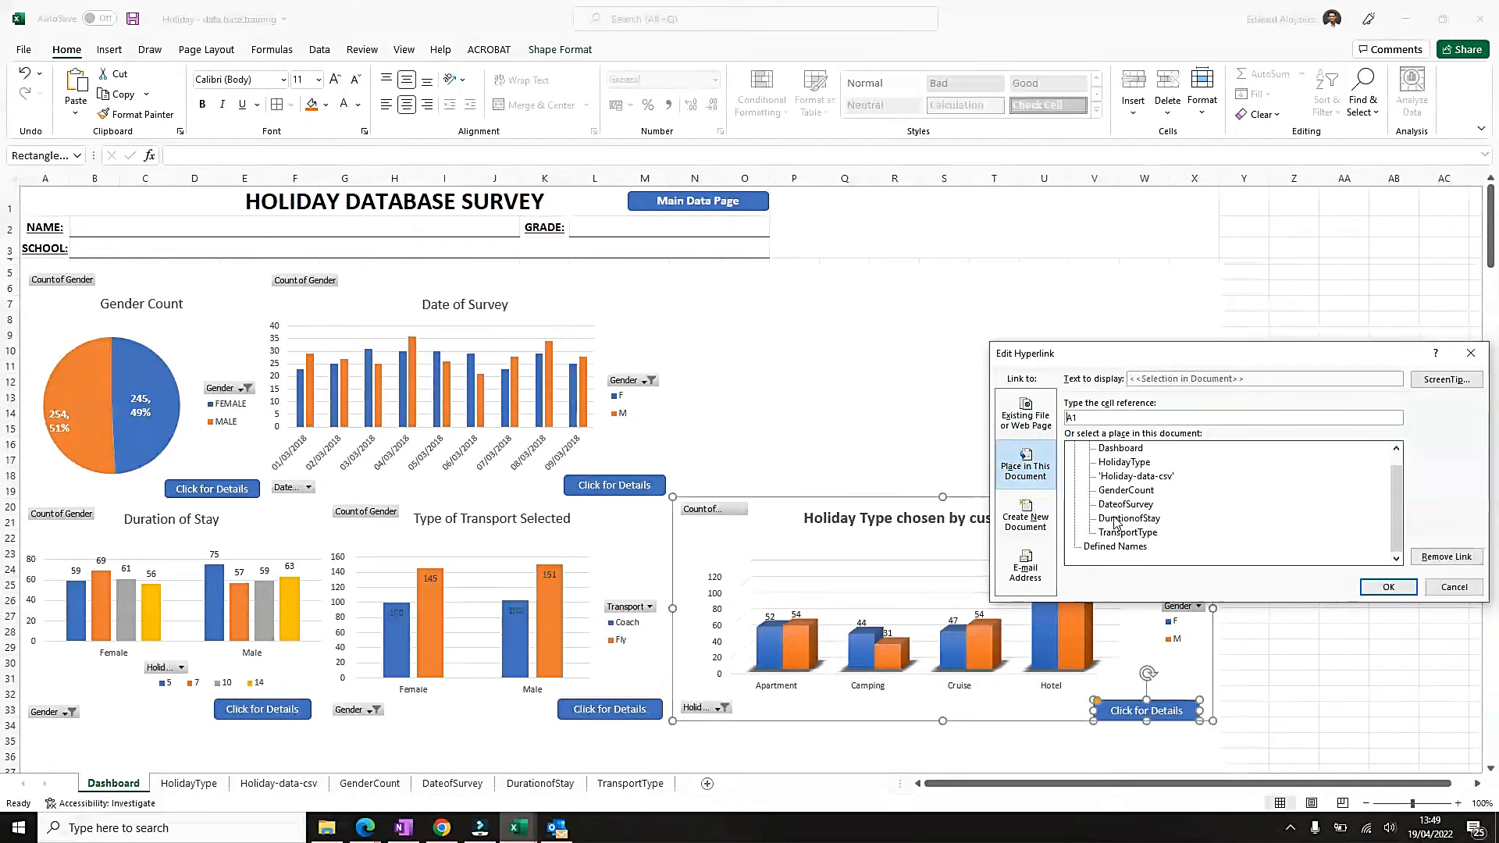
left_click_drag(1176, 357, 1163, 247)
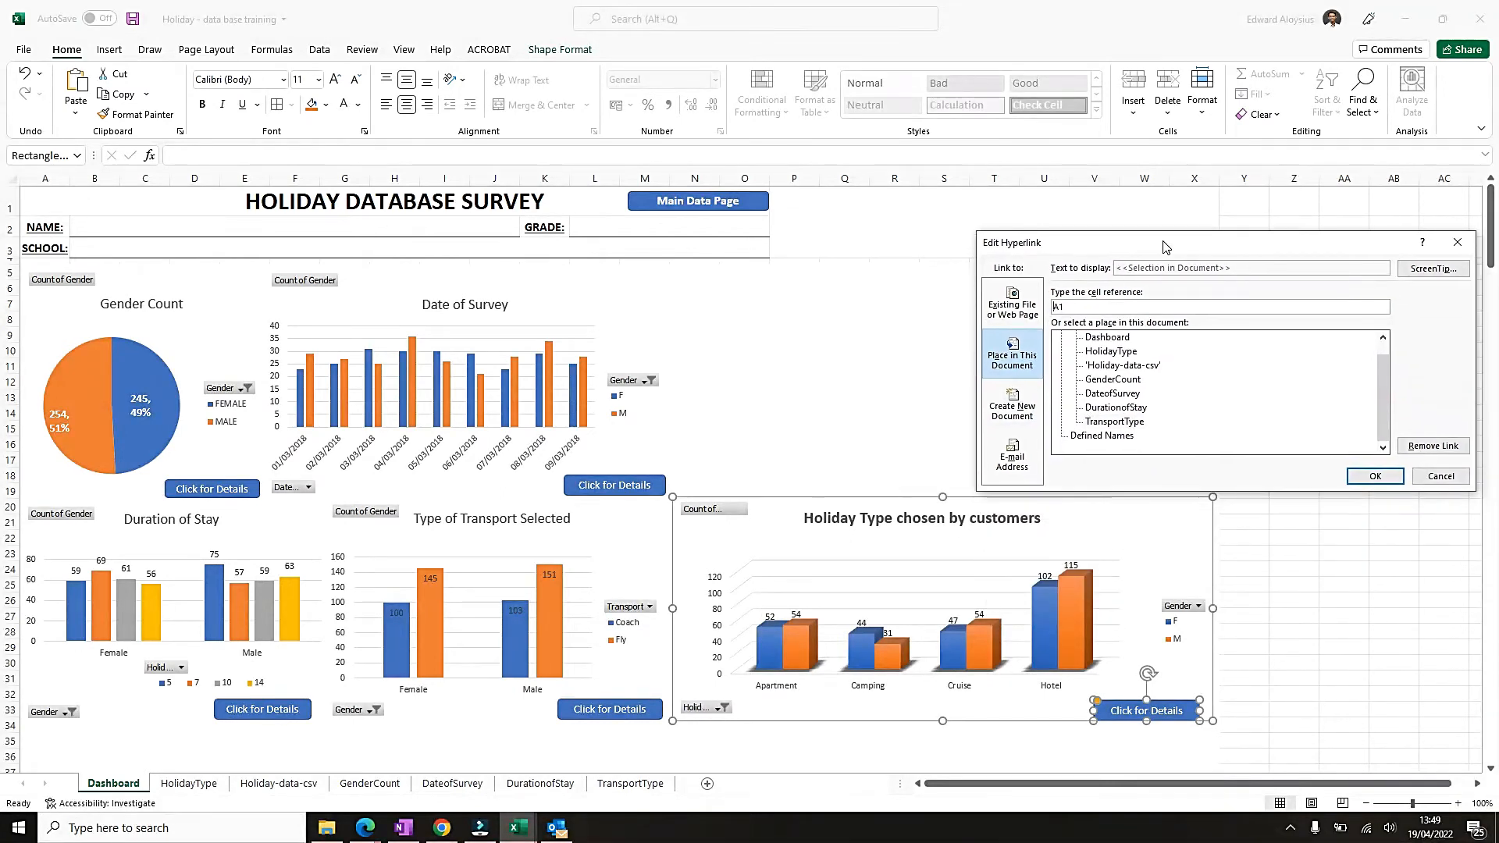
left_click(1103, 422)
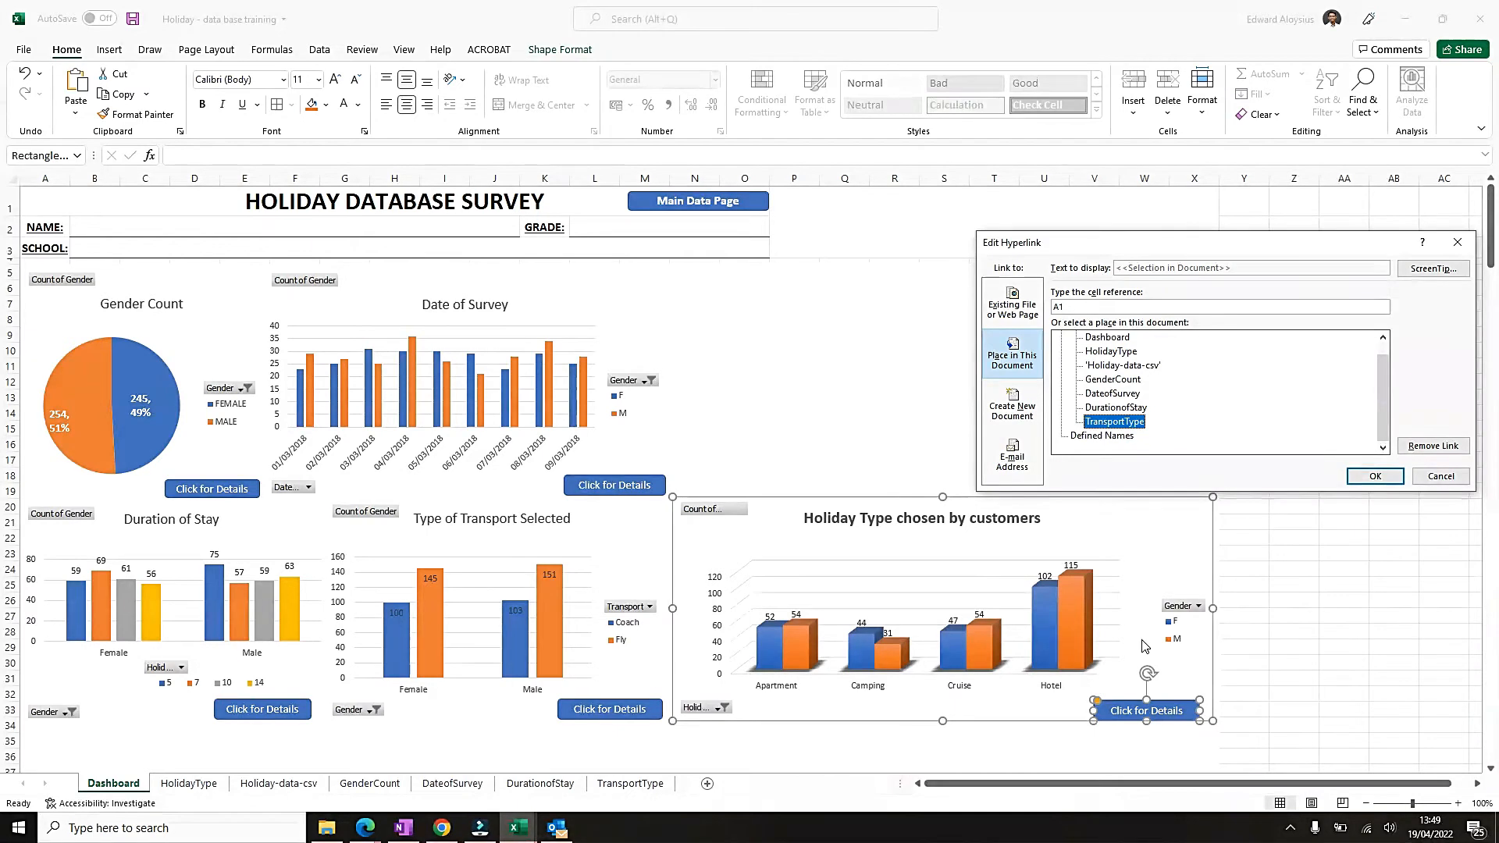
left_click(1374, 476)
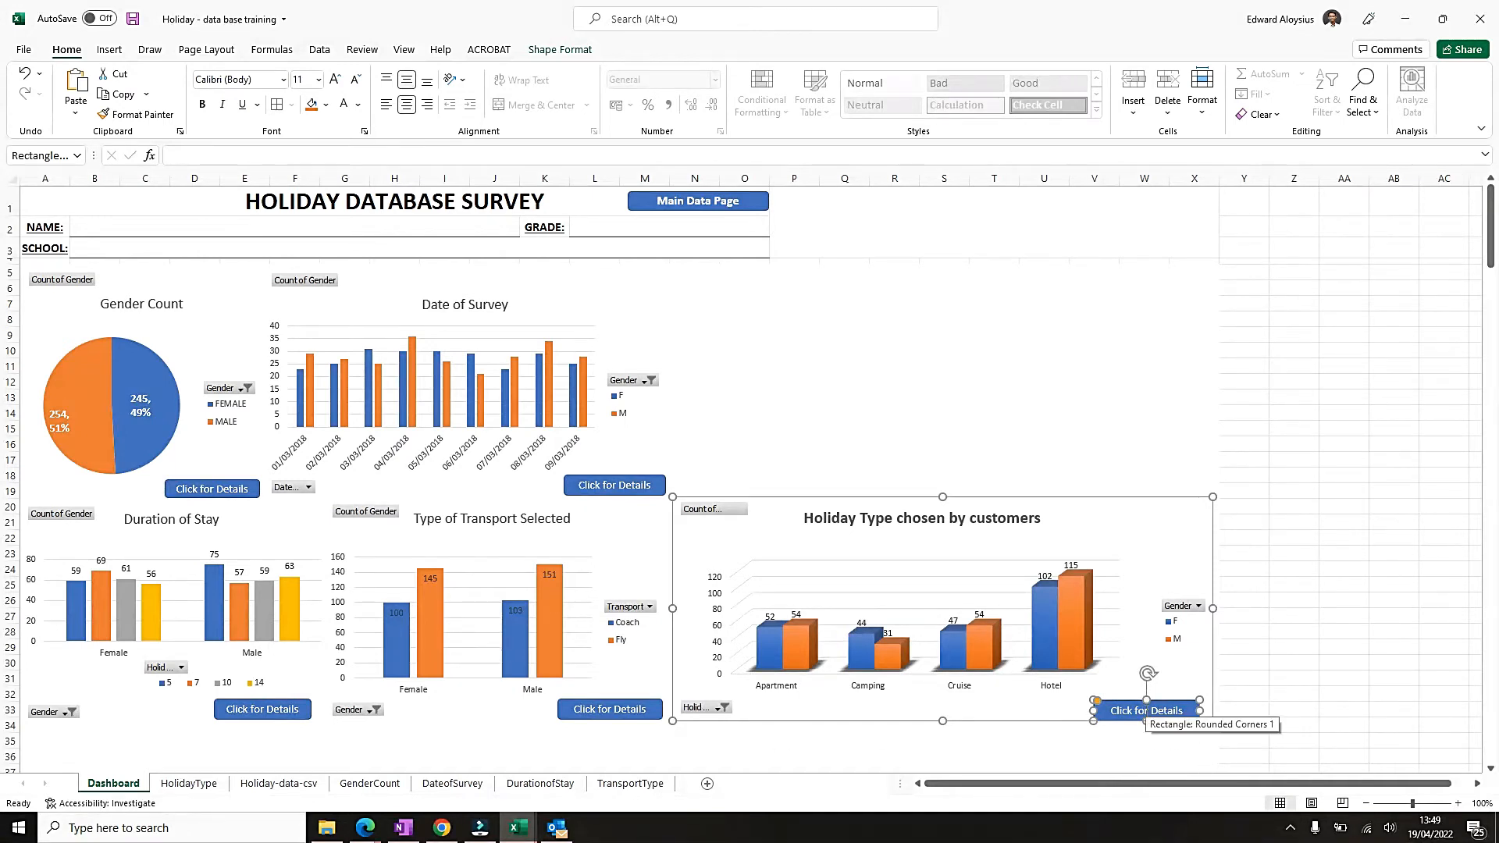
Point the hyperlink of the Holiday Type chart's Click for Details button to cell A1 of the HolidayType sheet.
right_click(1146, 711)
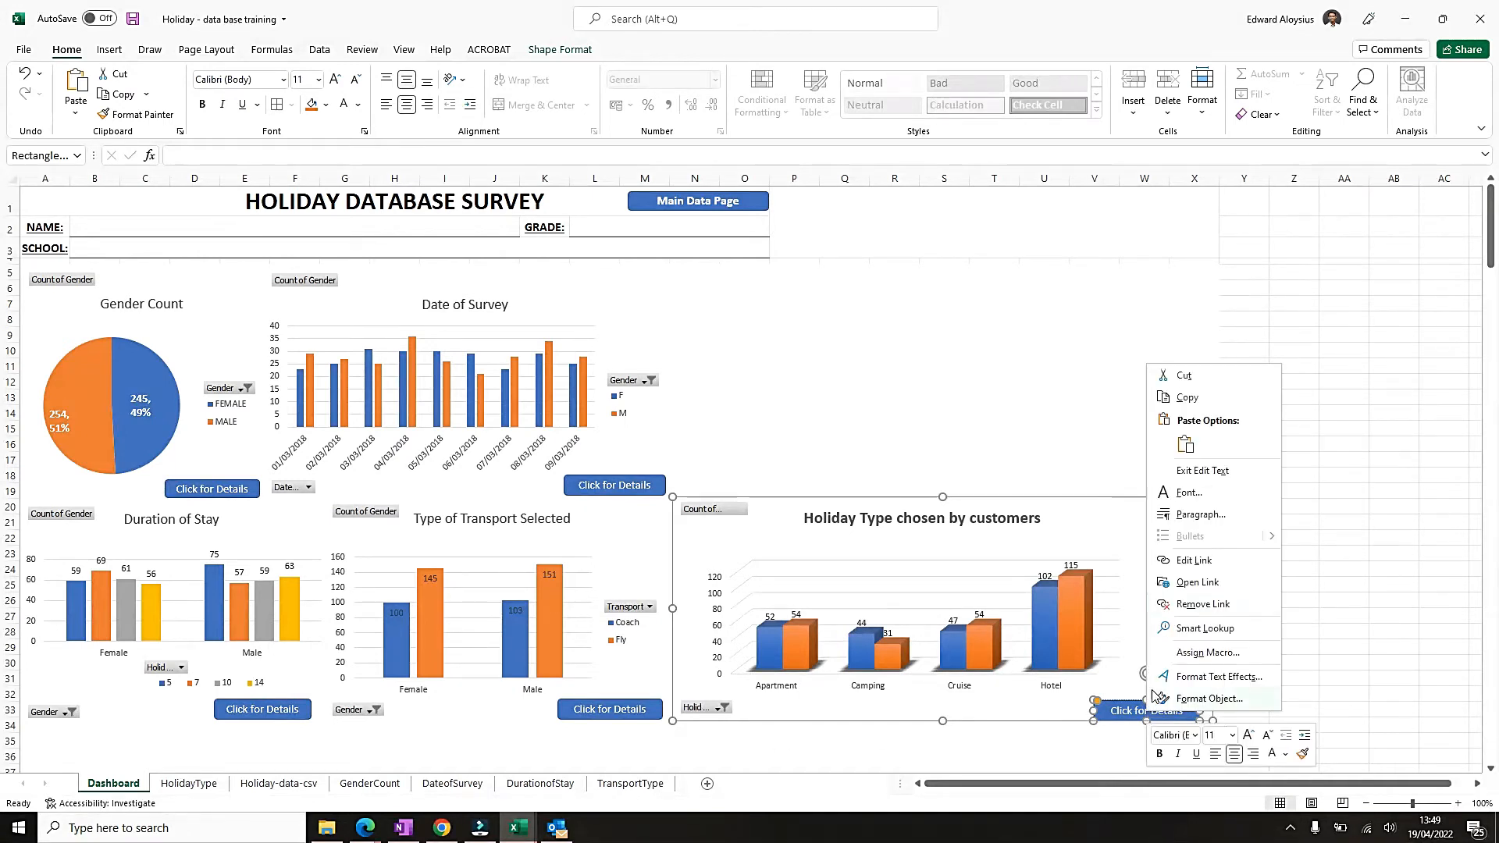
left_click(1193, 565)
double_click(1085, 558)
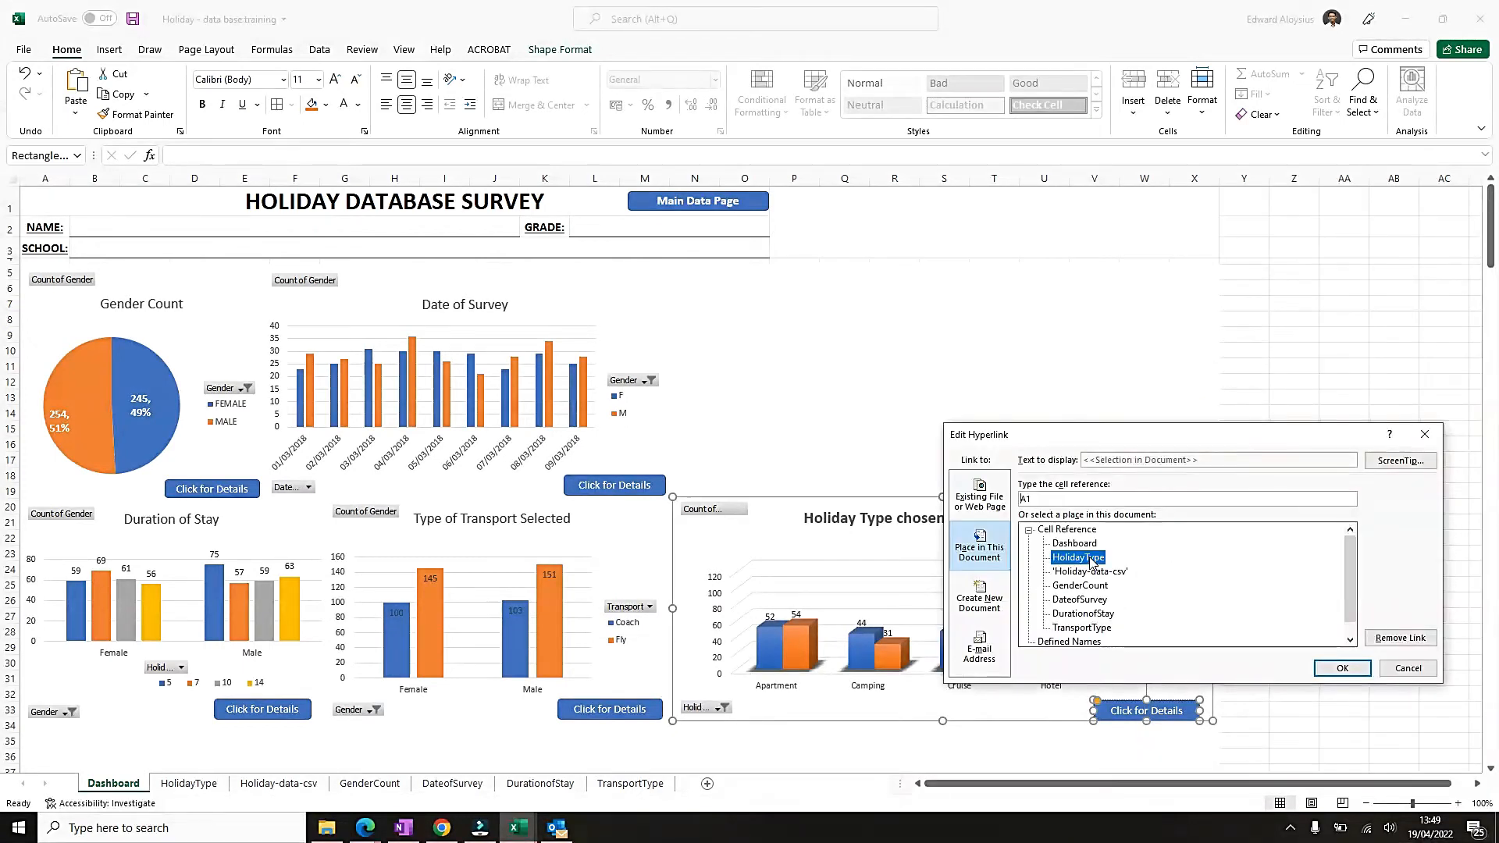
left_click(1144, 413)
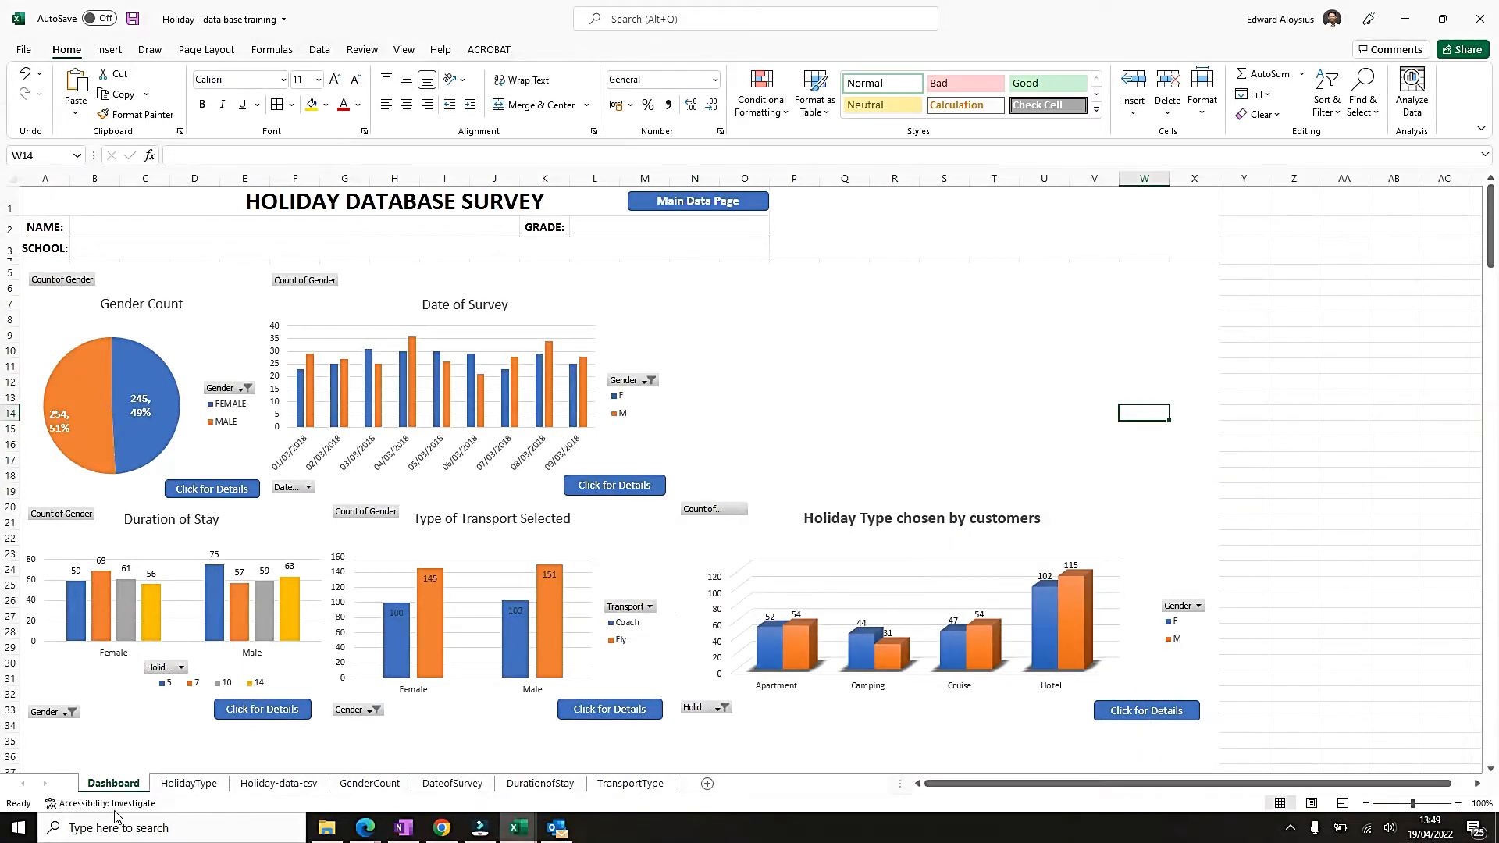
Move the HolidayType sheet to the end, after TransportType, and return to the Dashboard.
left_click(188, 783)
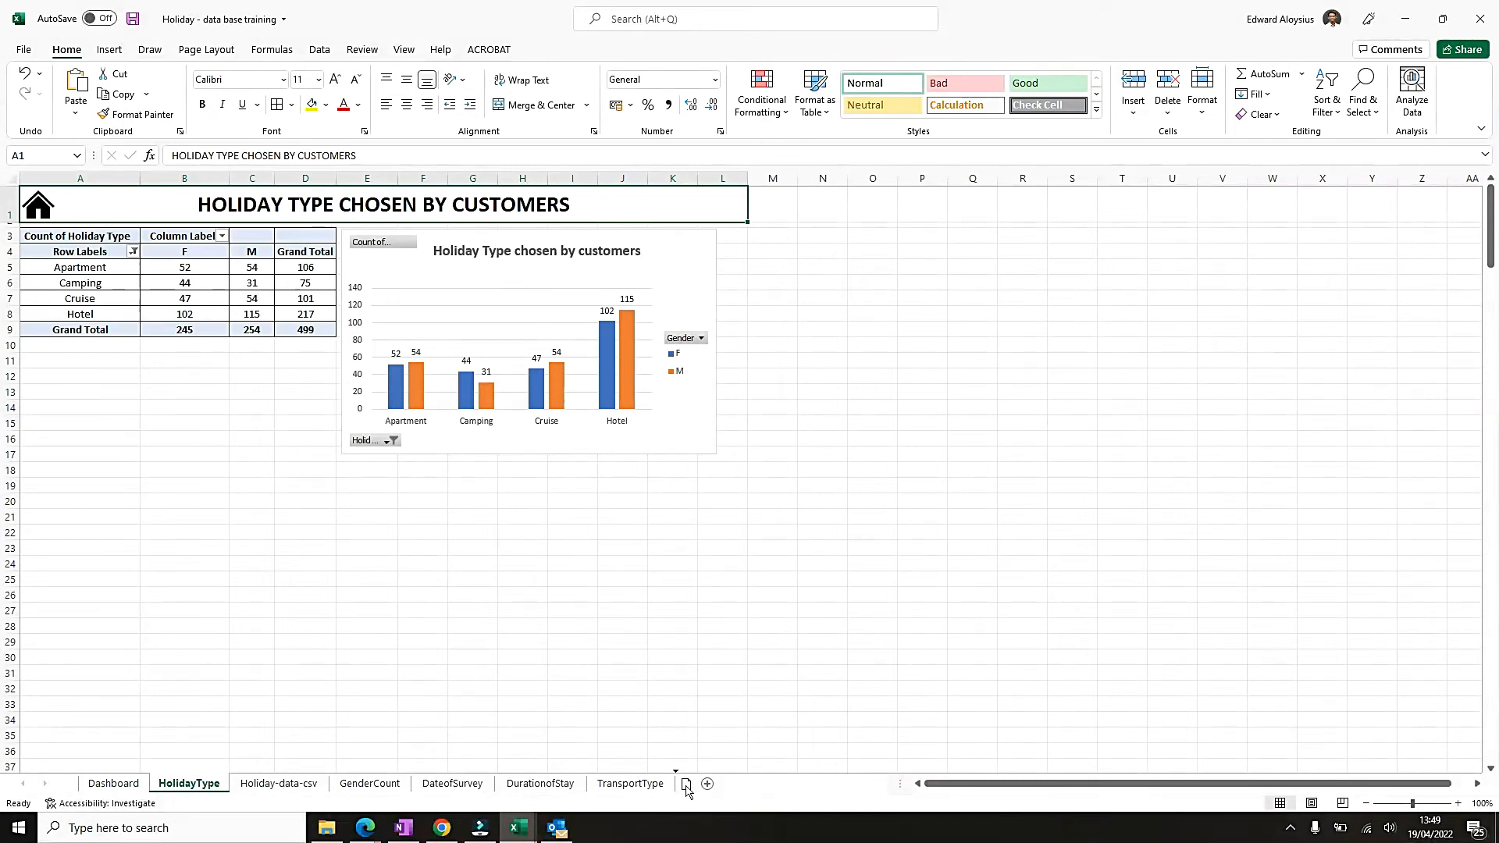
left_click_drag(685, 787, 683, 785)
left_click(116, 784)
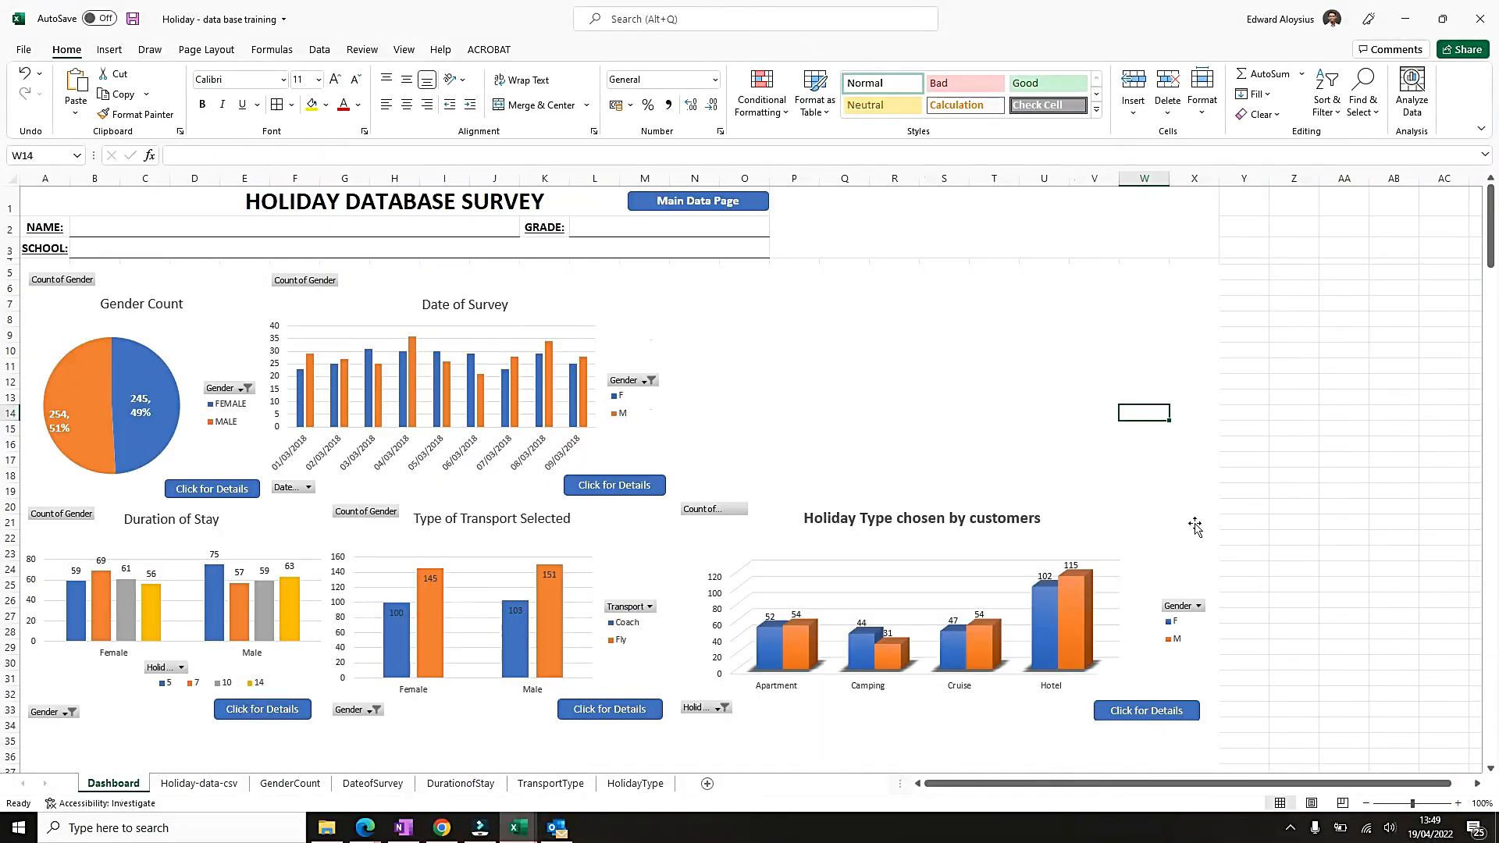
left_click(1343, 460)
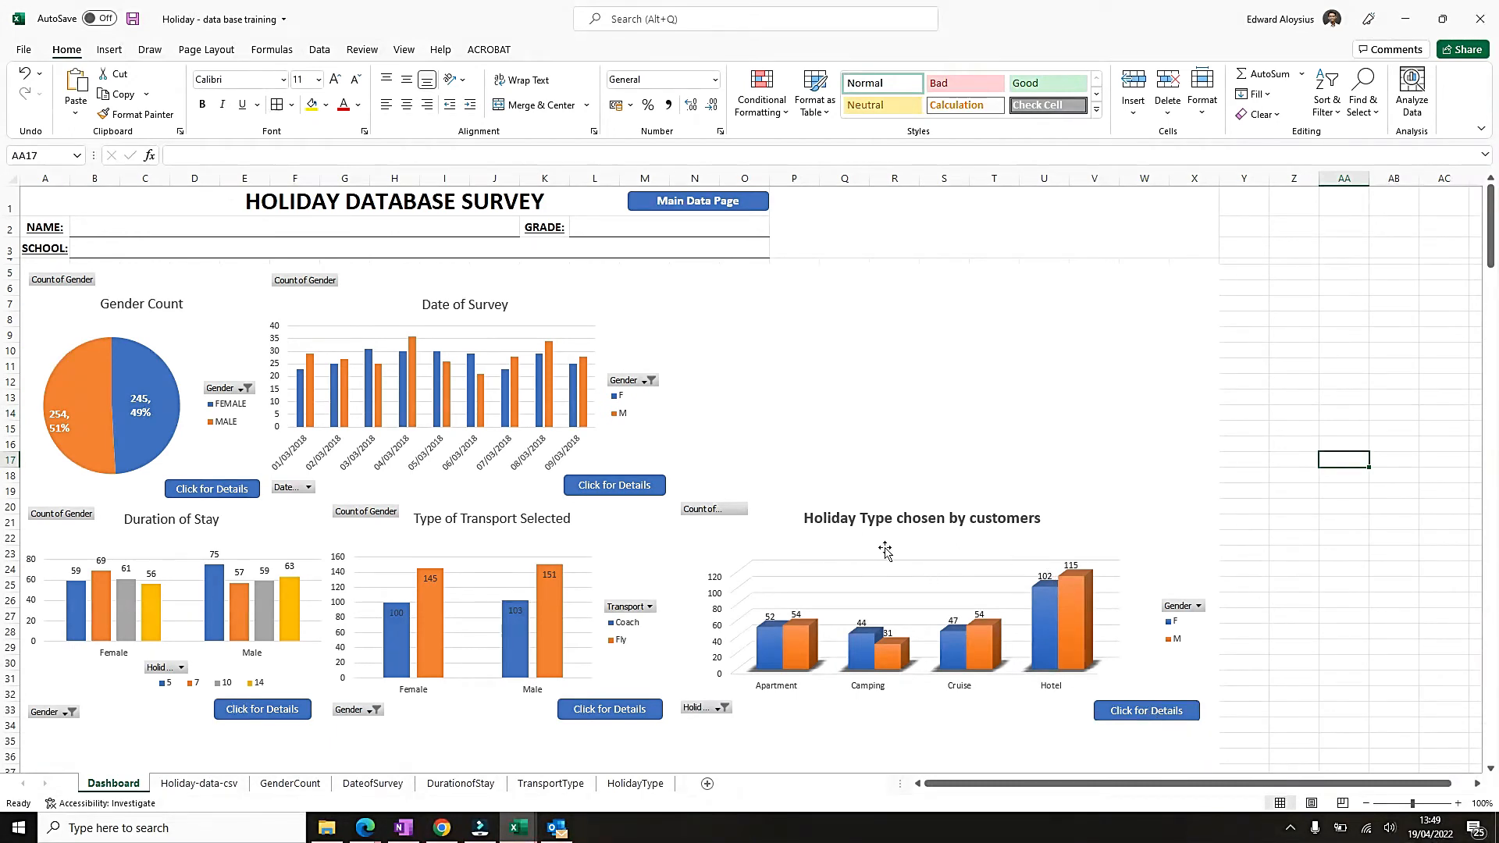
Test the Holiday Type chart's details button and the HolidayType sheet's home icon, and save the workbook.
left_click(1139, 718)
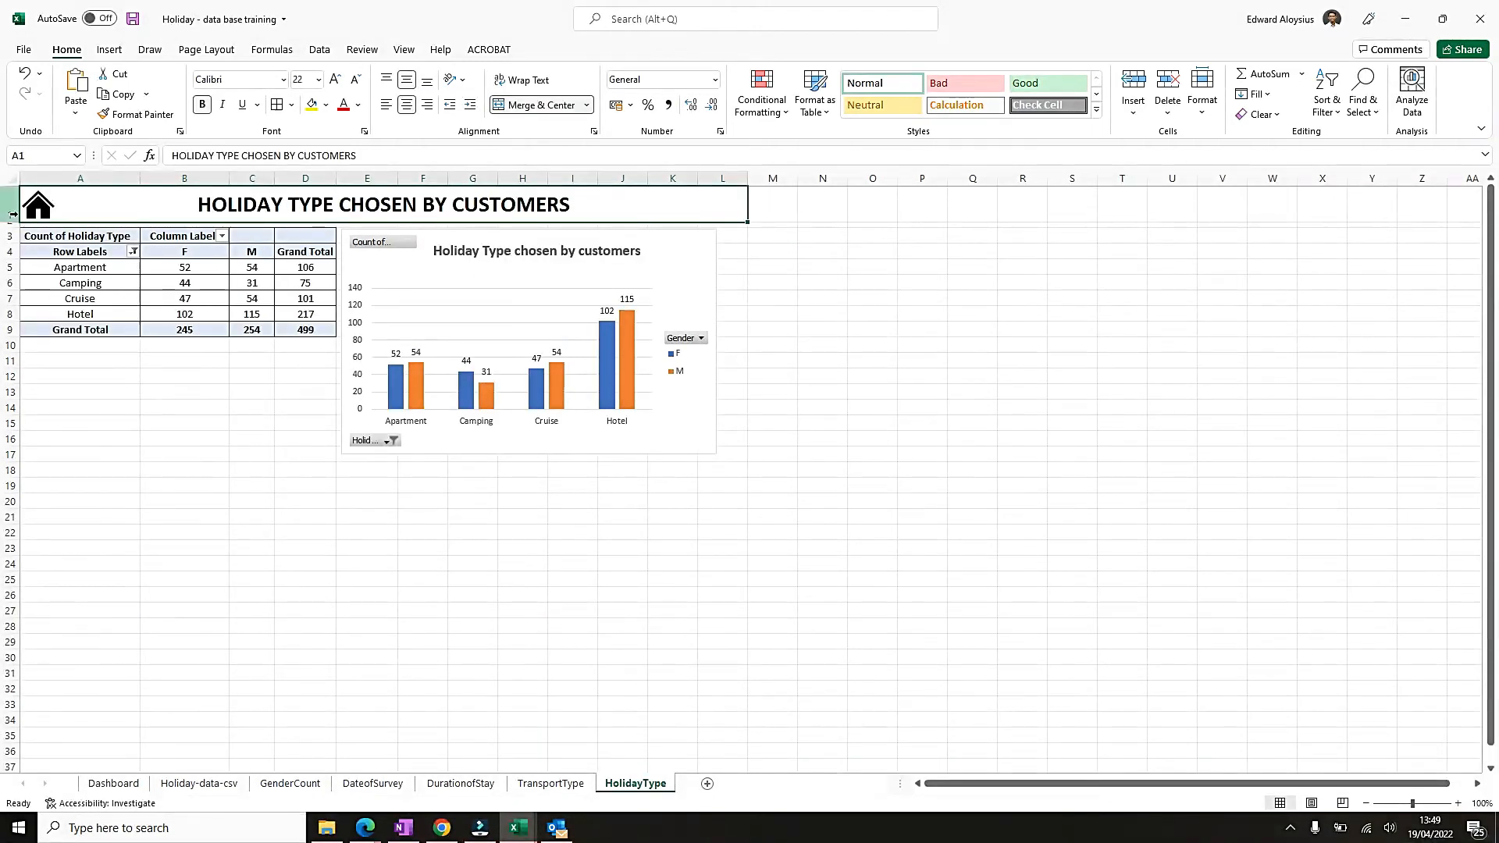
left_click(39, 207)
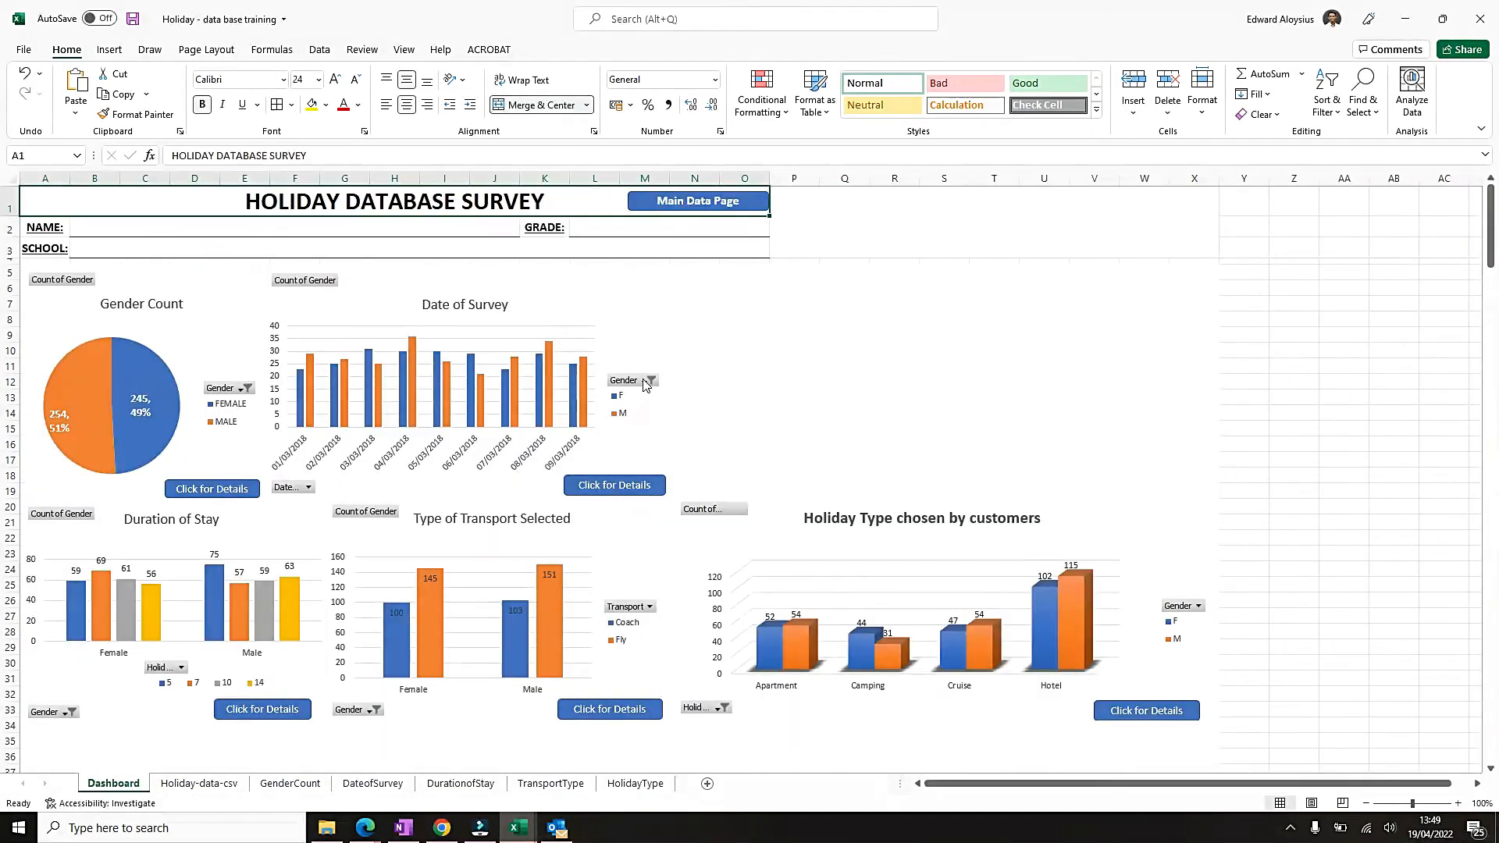
key("ctrl+s")
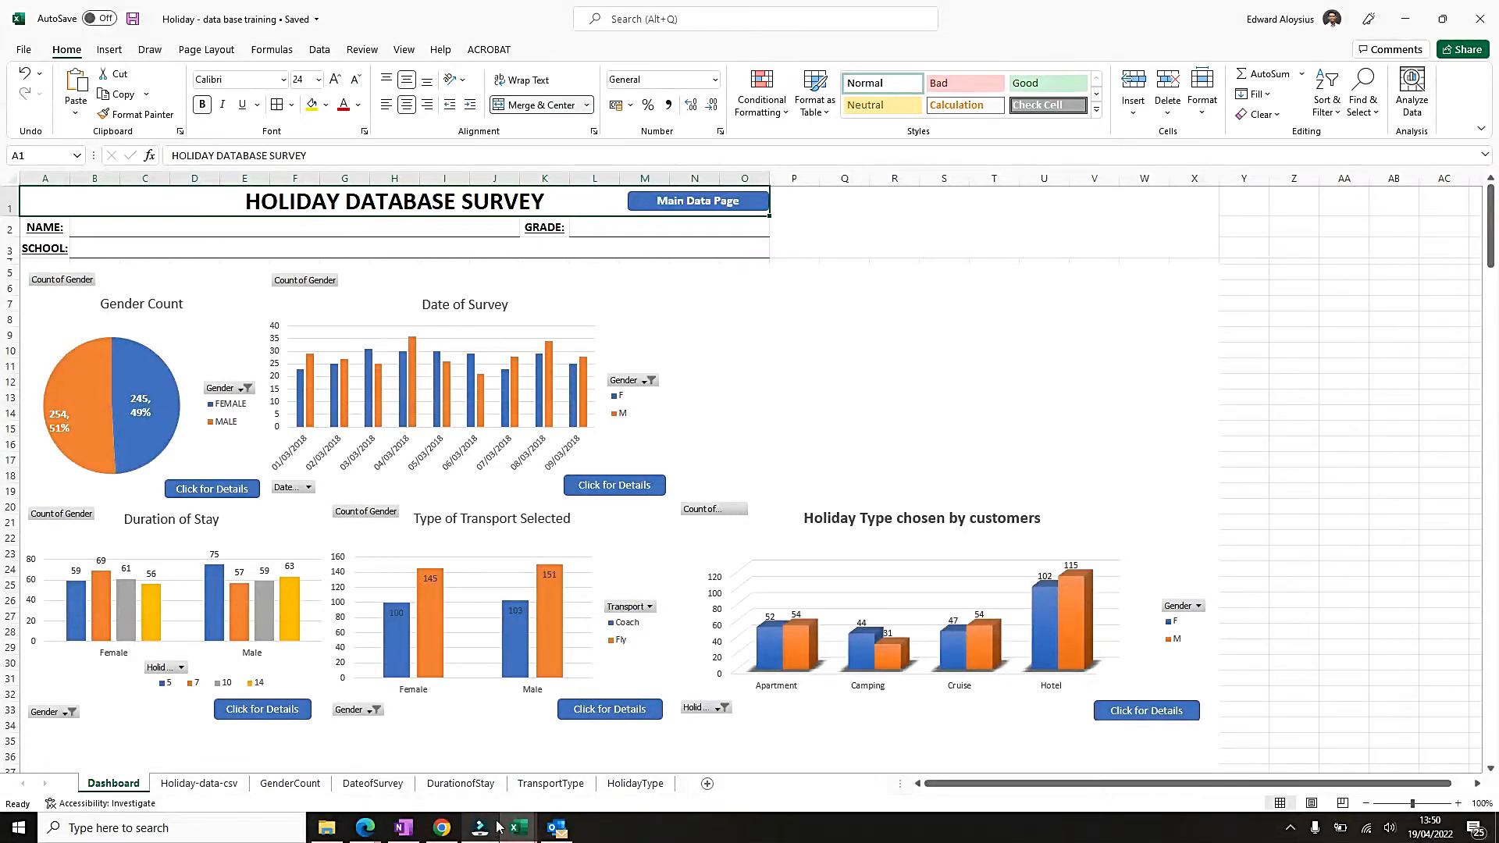
key("alt+Tab")
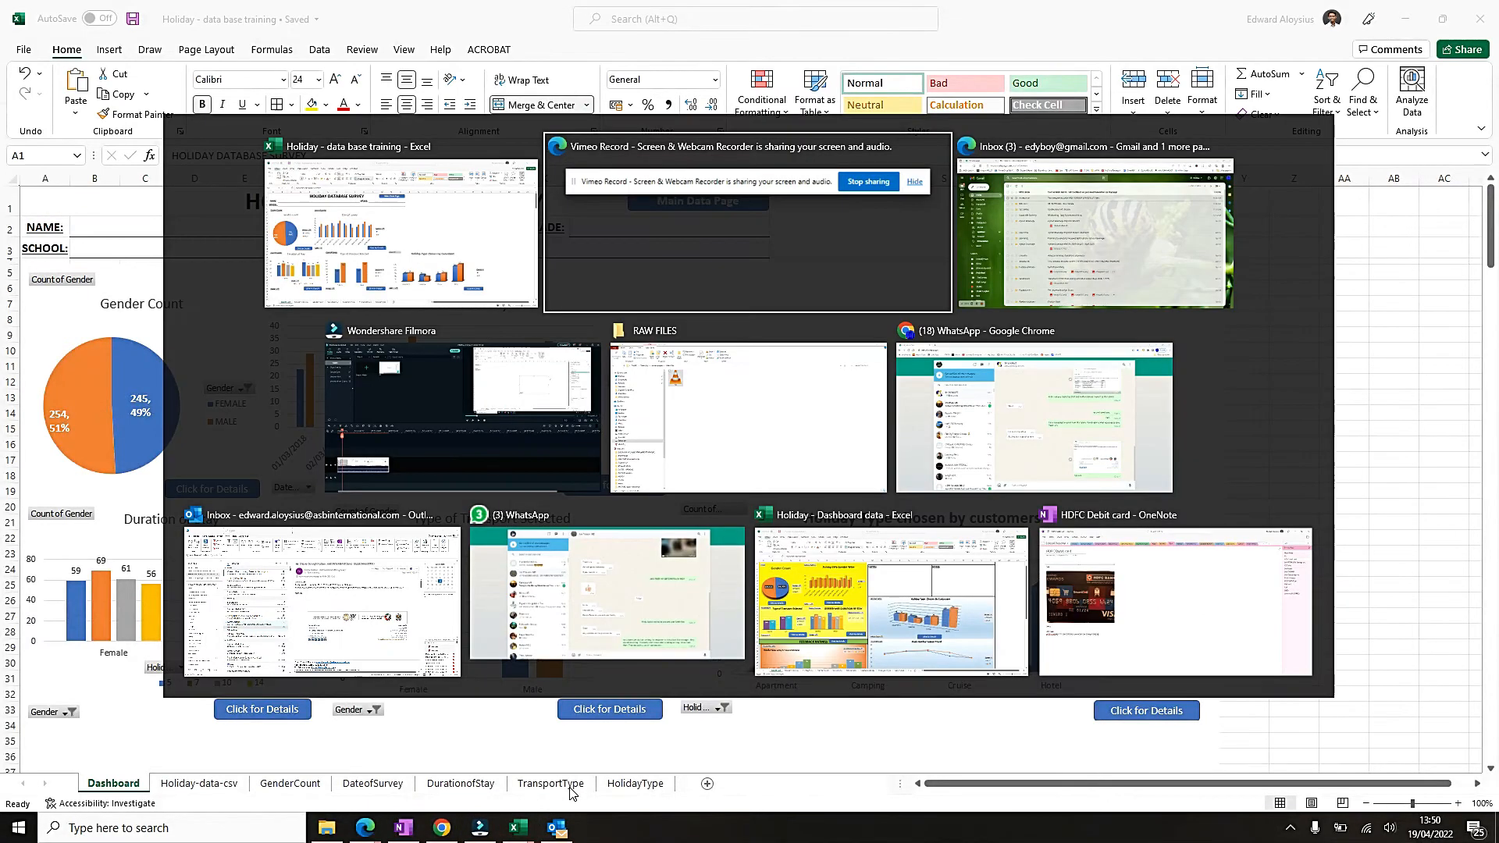
left_click(886, 297)
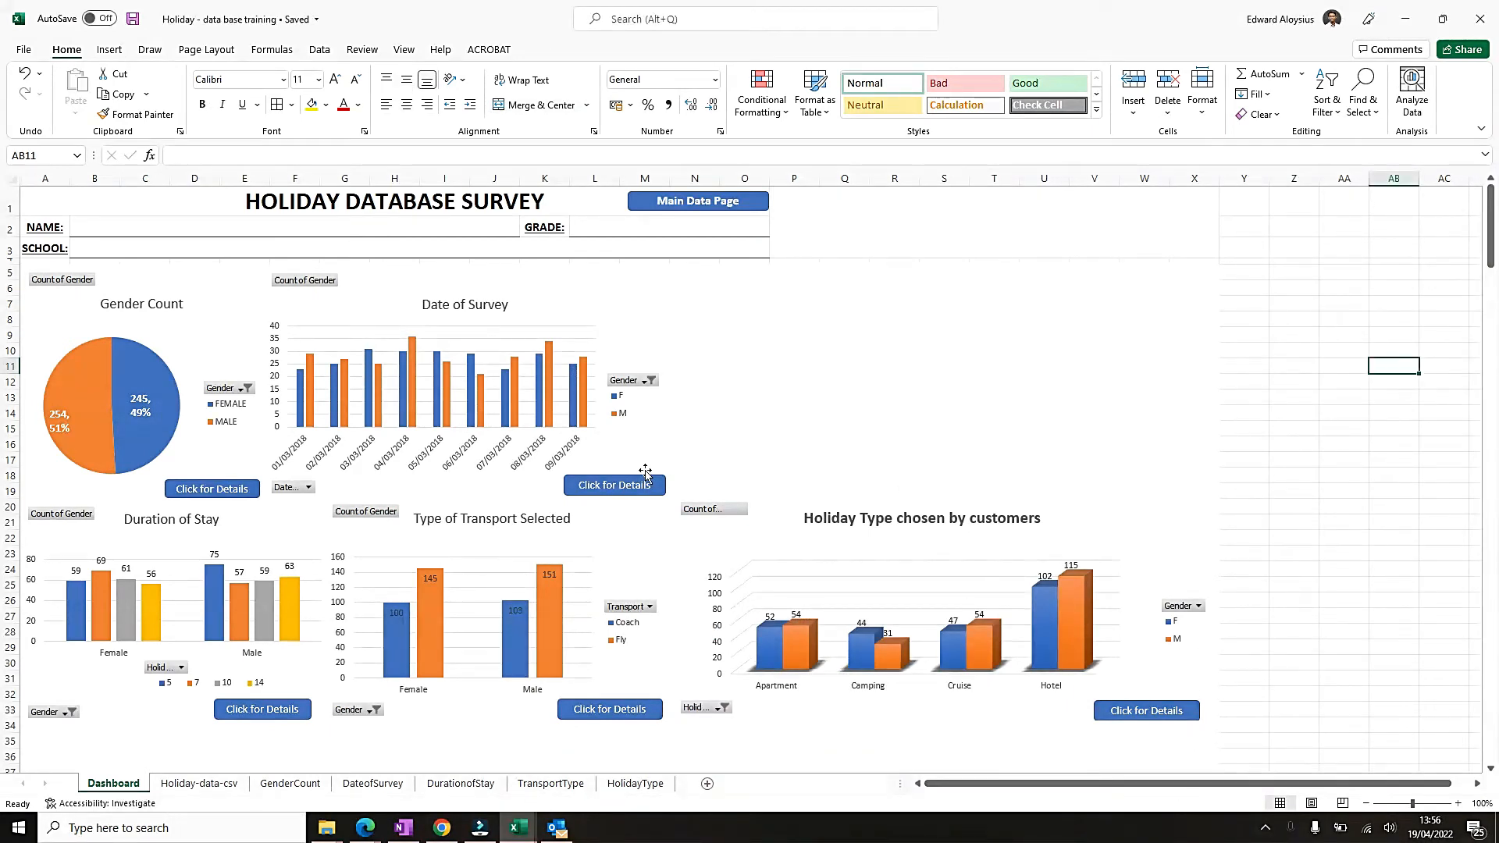
Follow the Main Data Page button to the Holiday-data-csv sheet and examine its column headers and the Holiday Date filter's months.
left_click(675, 207)
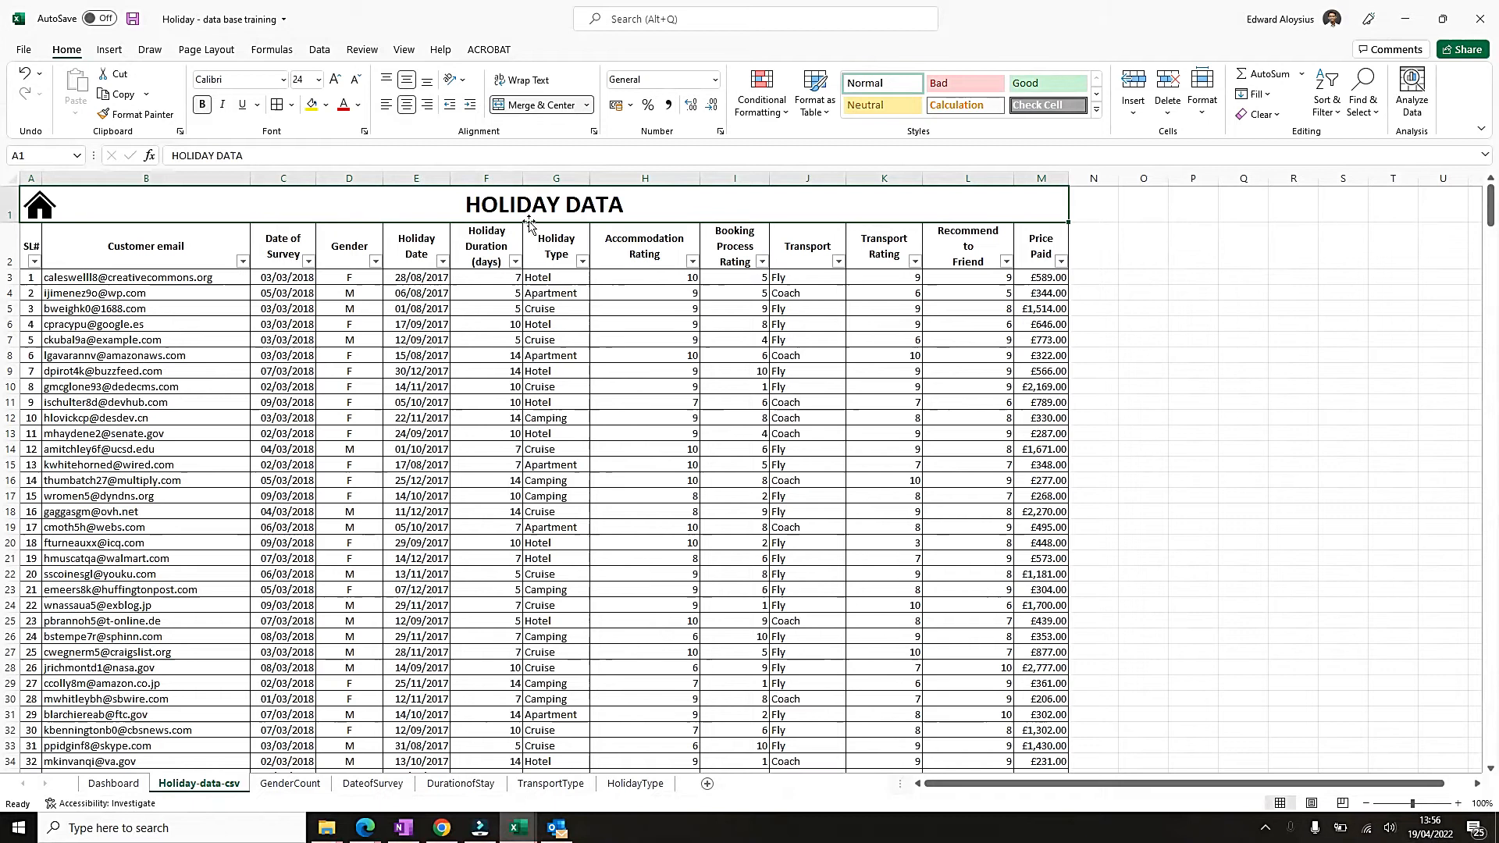
left_click(512, 246)
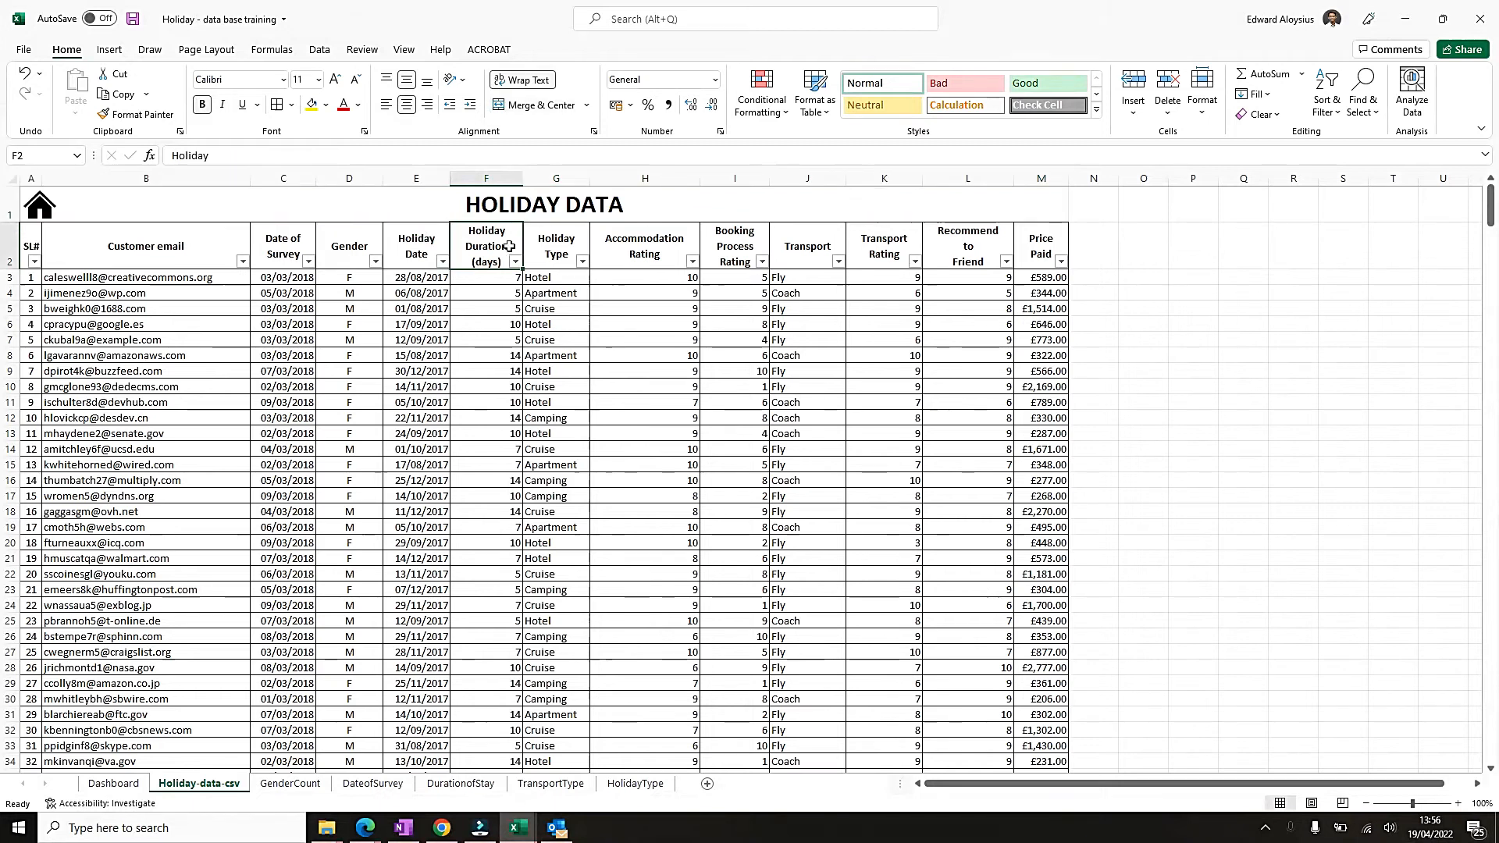
left_click(579, 247)
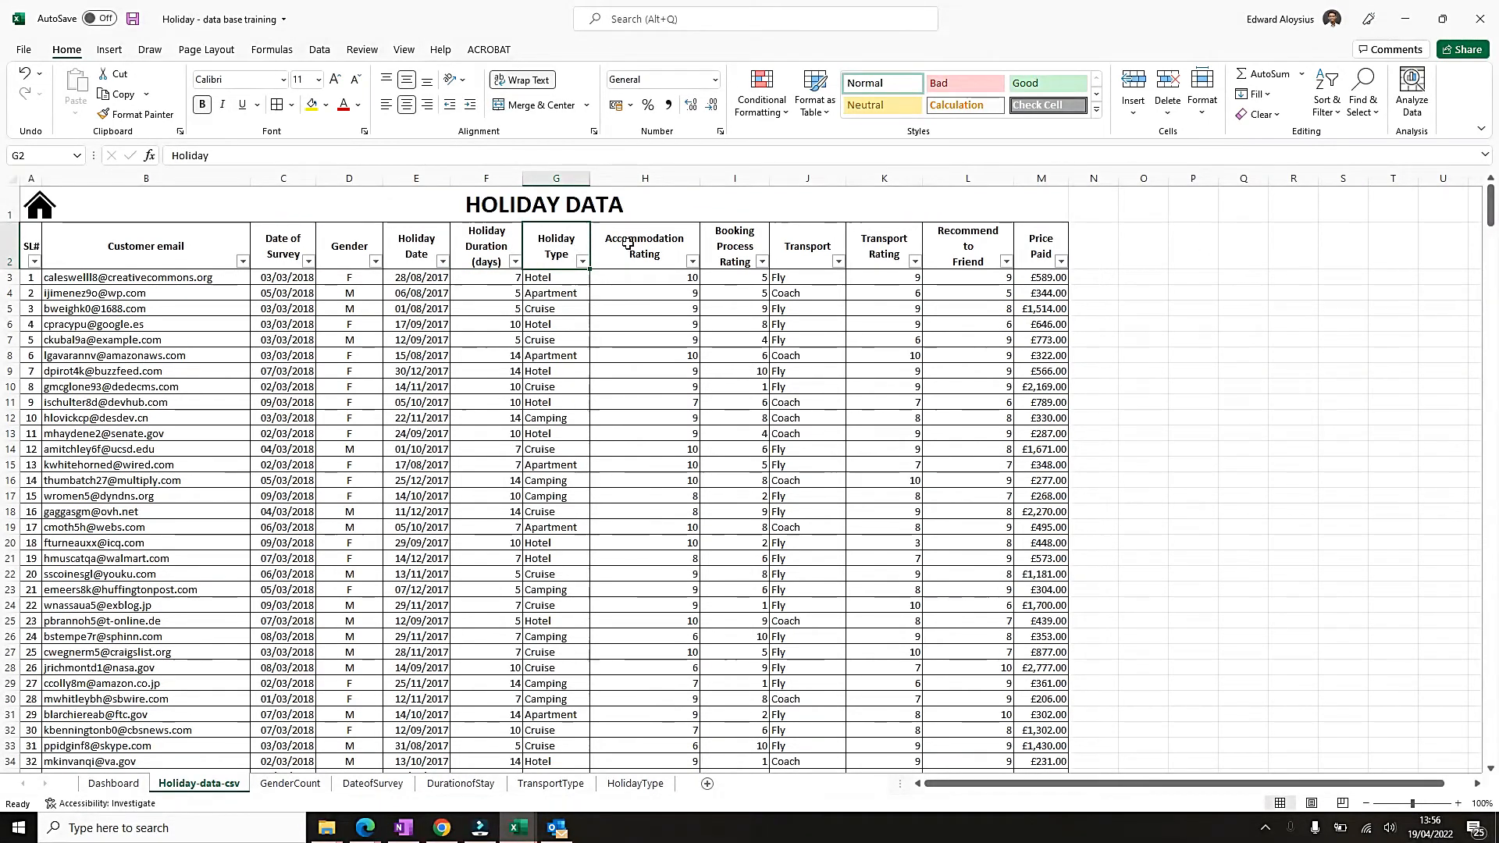
left_click(428, 248)
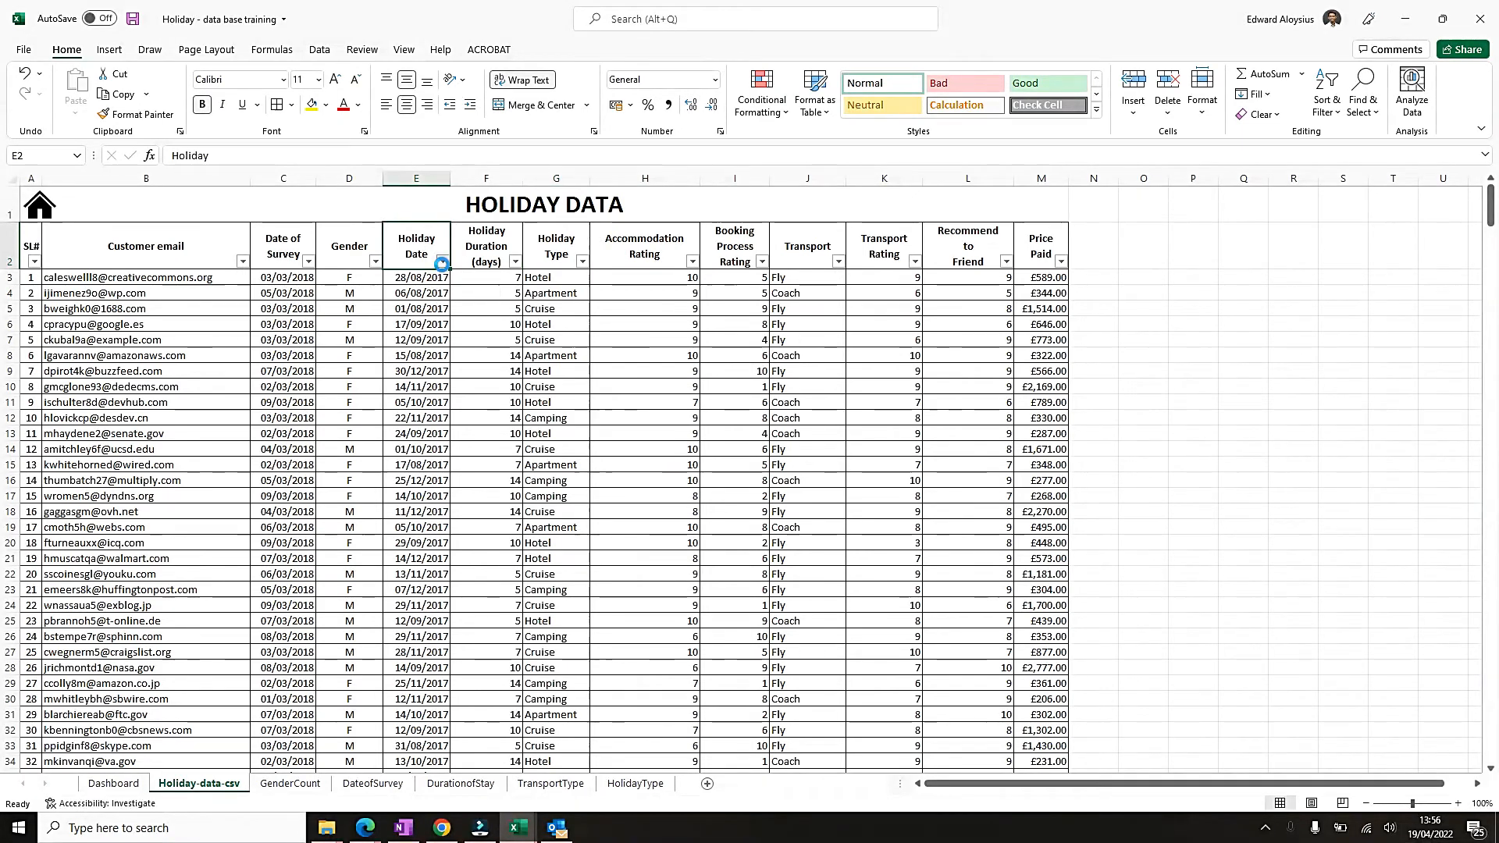
left_click(442, 262)
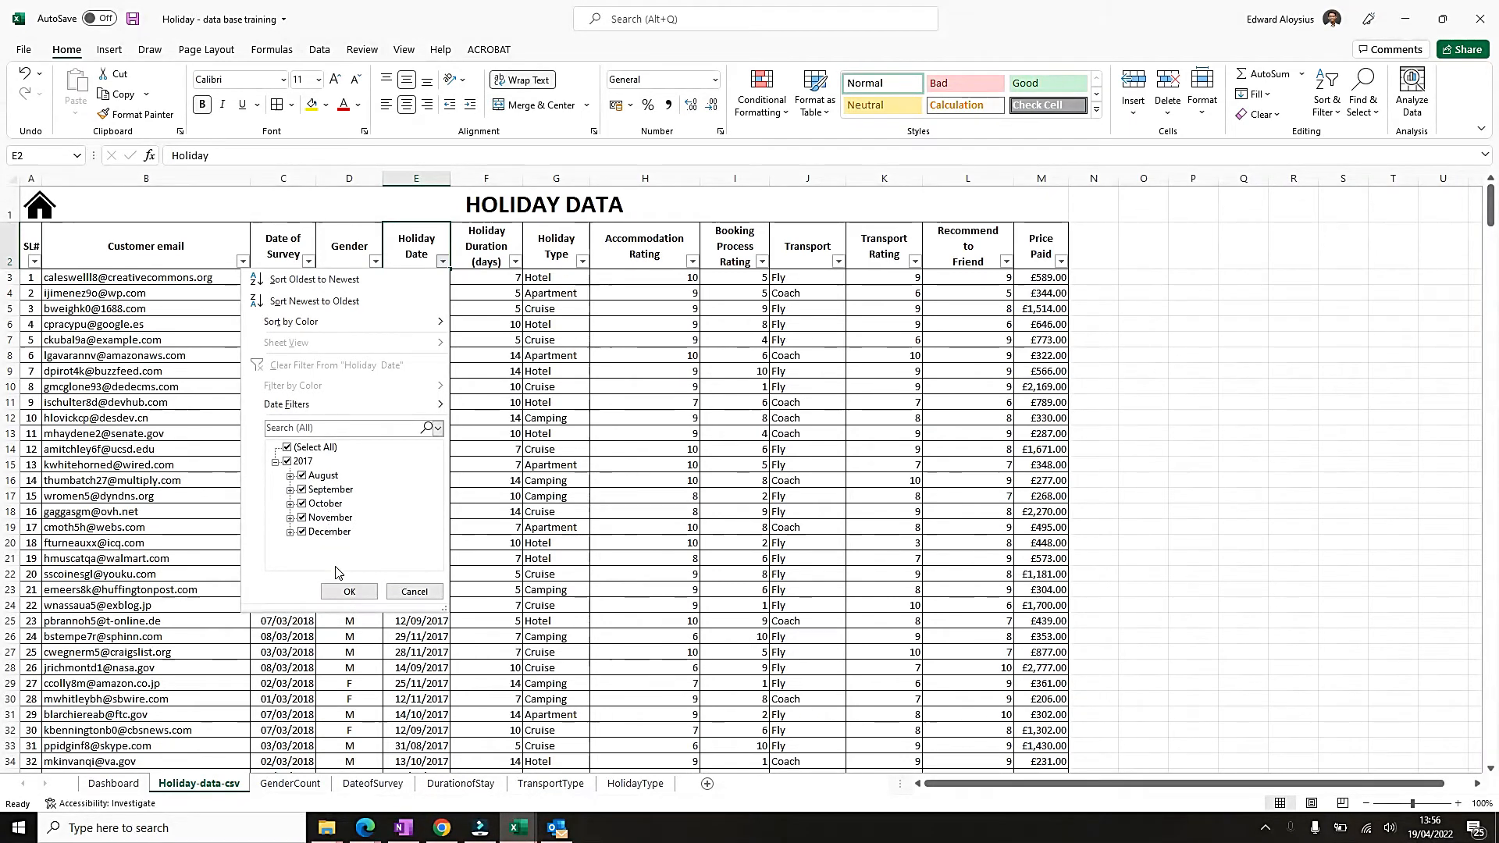
left_click(348, 591)
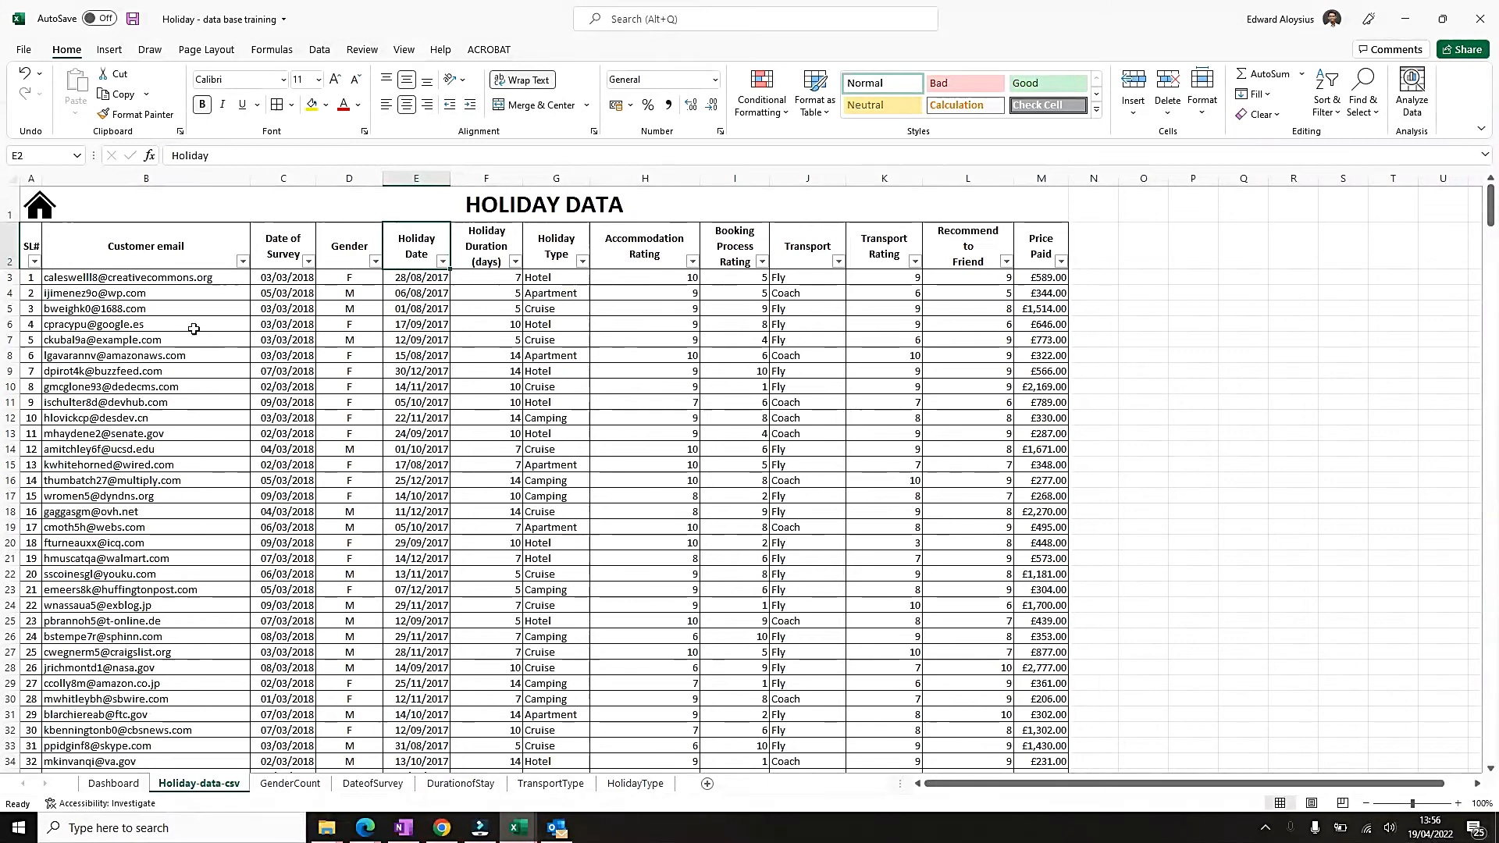
Insert a PivotChart with PivotTable on a new worksheet from the Holiday-data-csv range A2:M506.
left_click(38, 247)
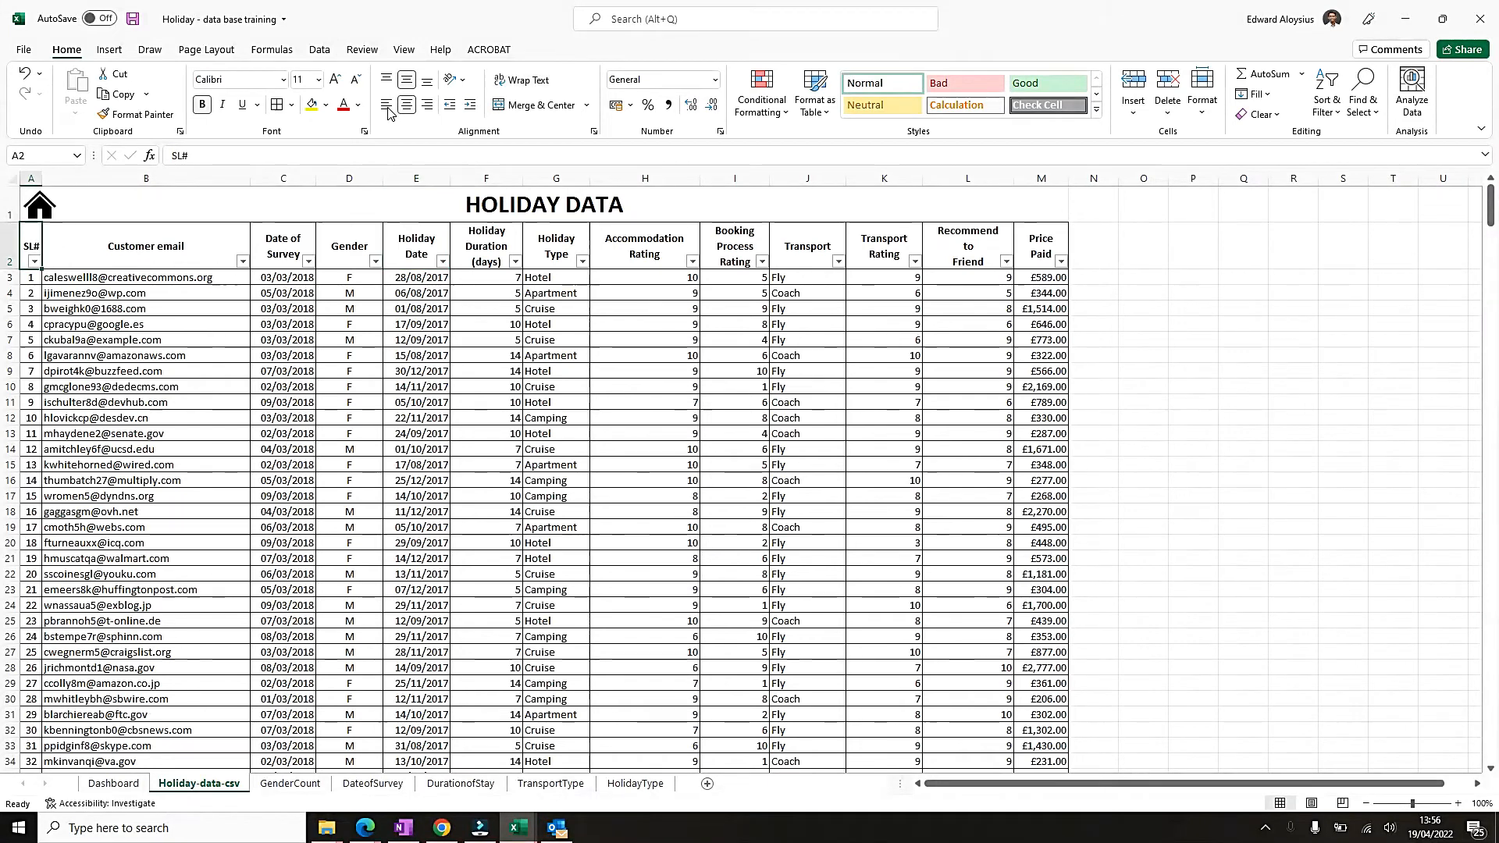
key("ctrl+shift+Right")
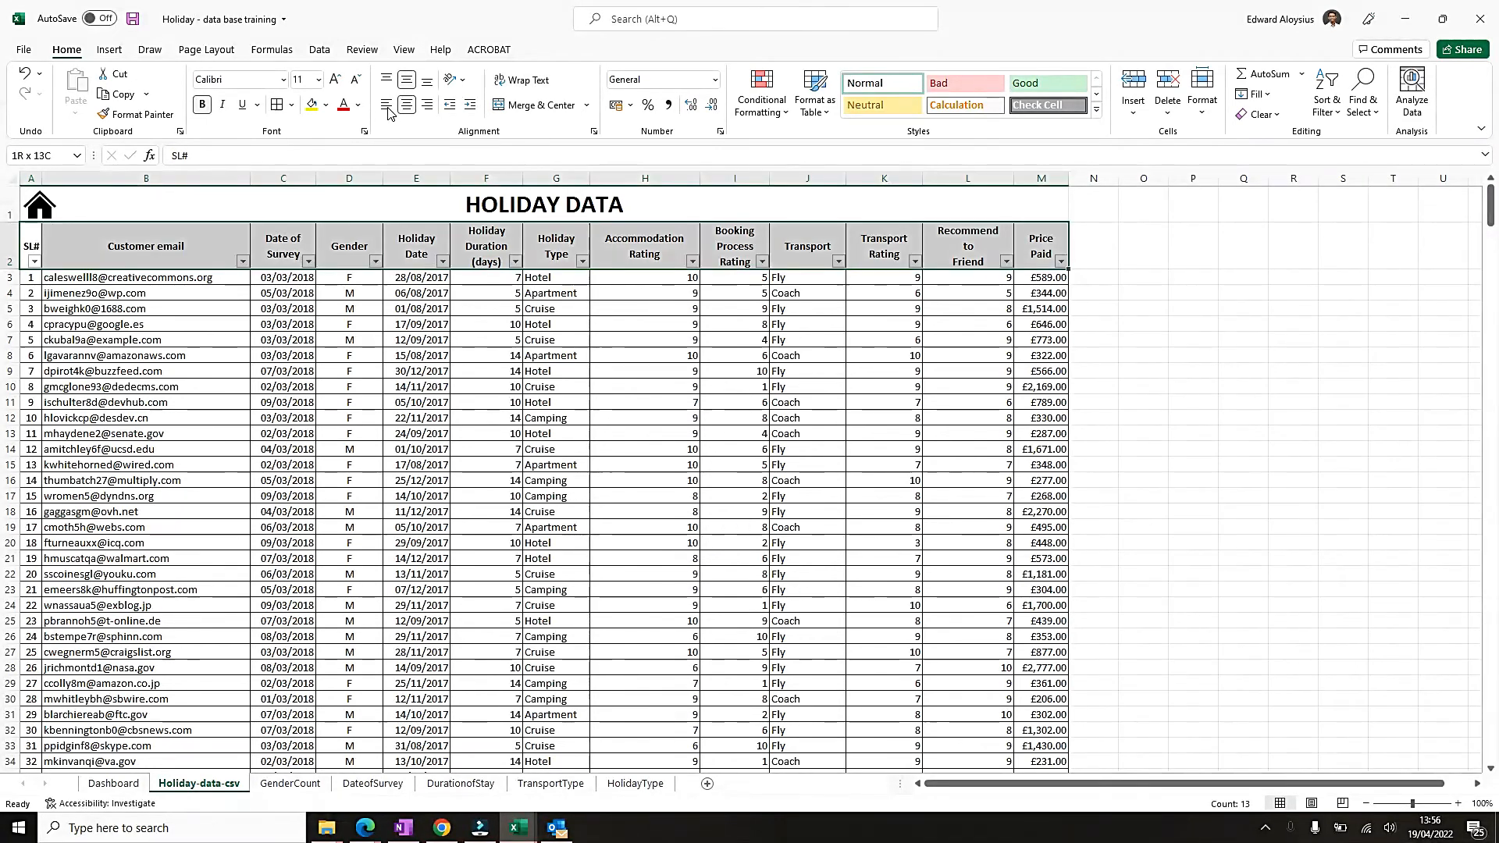
key("ctrl+shift+End")
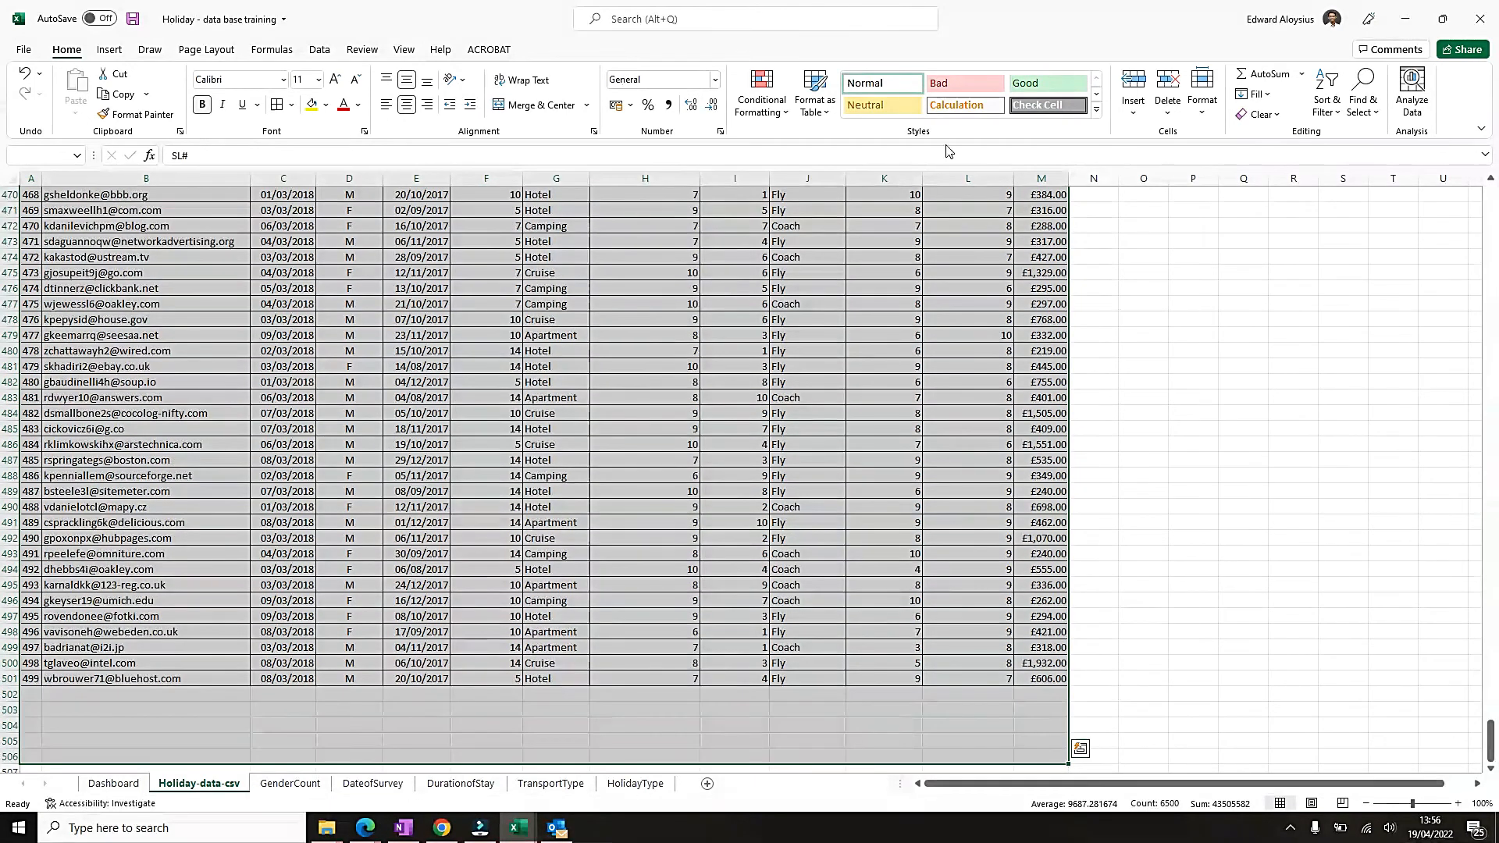
left_click_drag(1490, 740, 1483, 156)
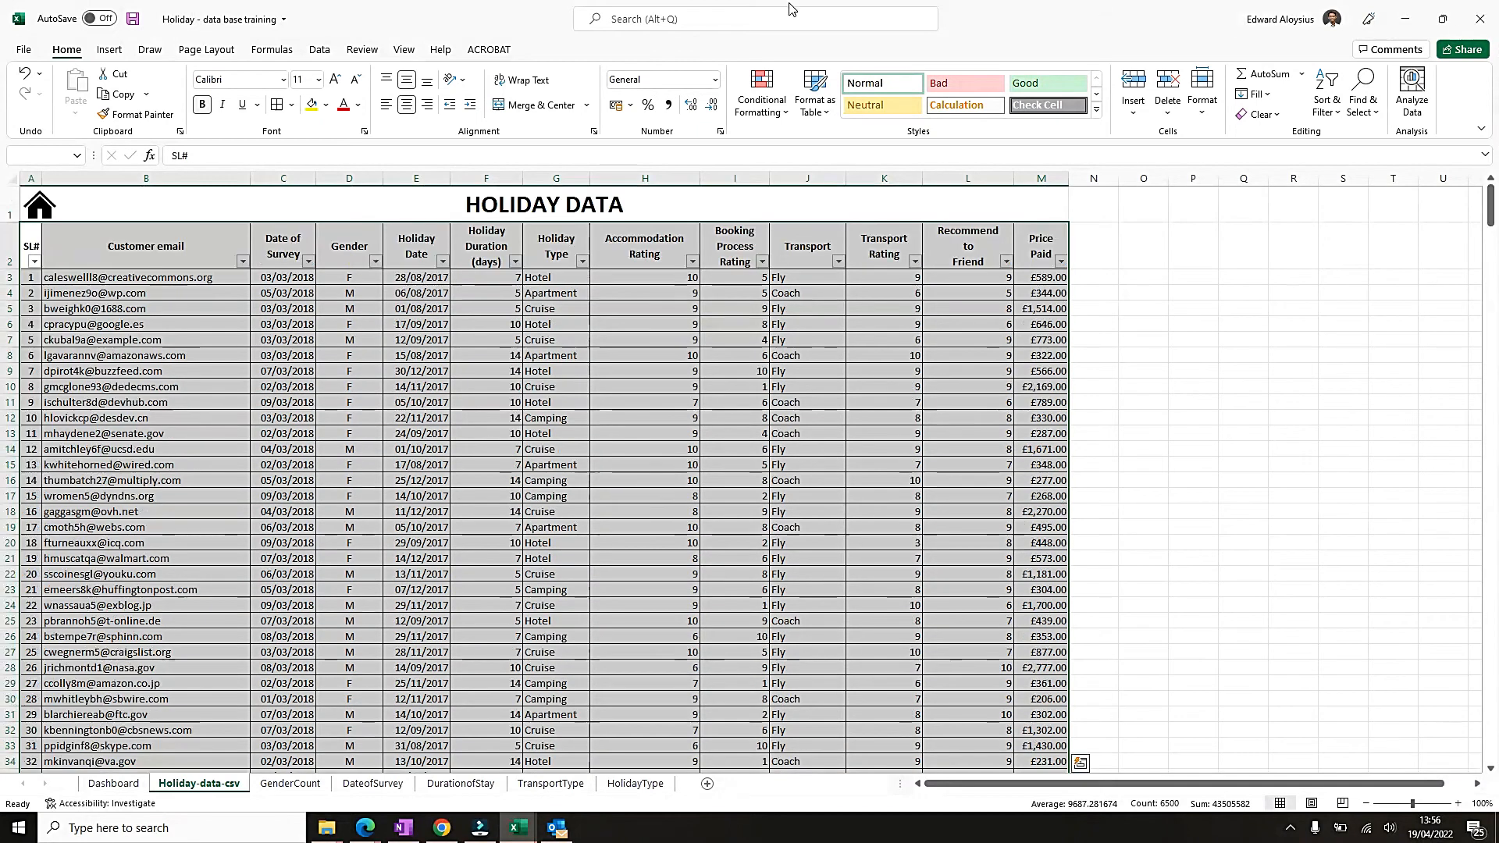
left_click(109, 50)
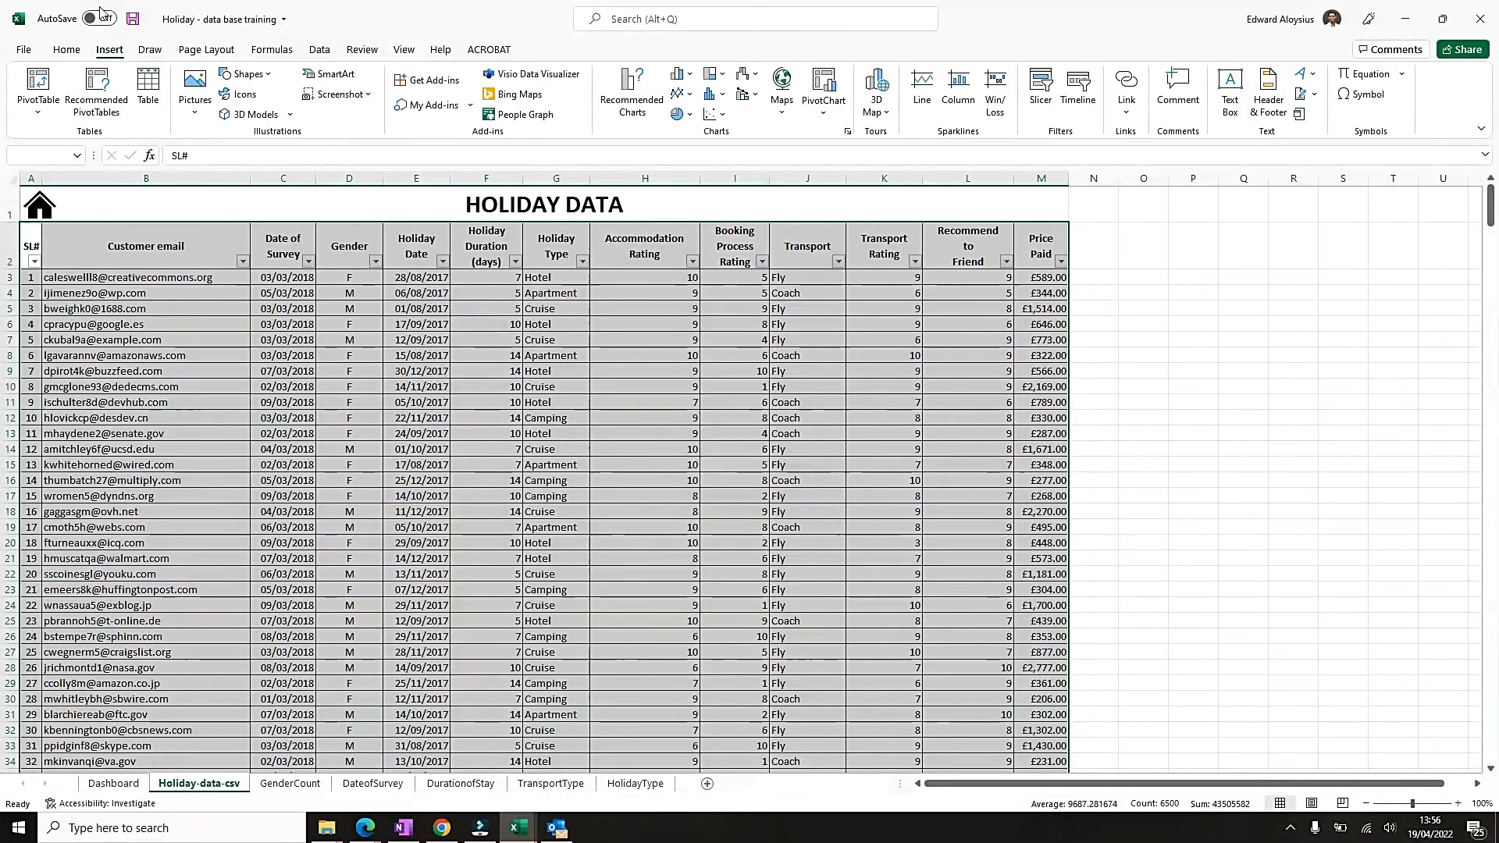
left_click(825, 117)
left_click(863, 159)
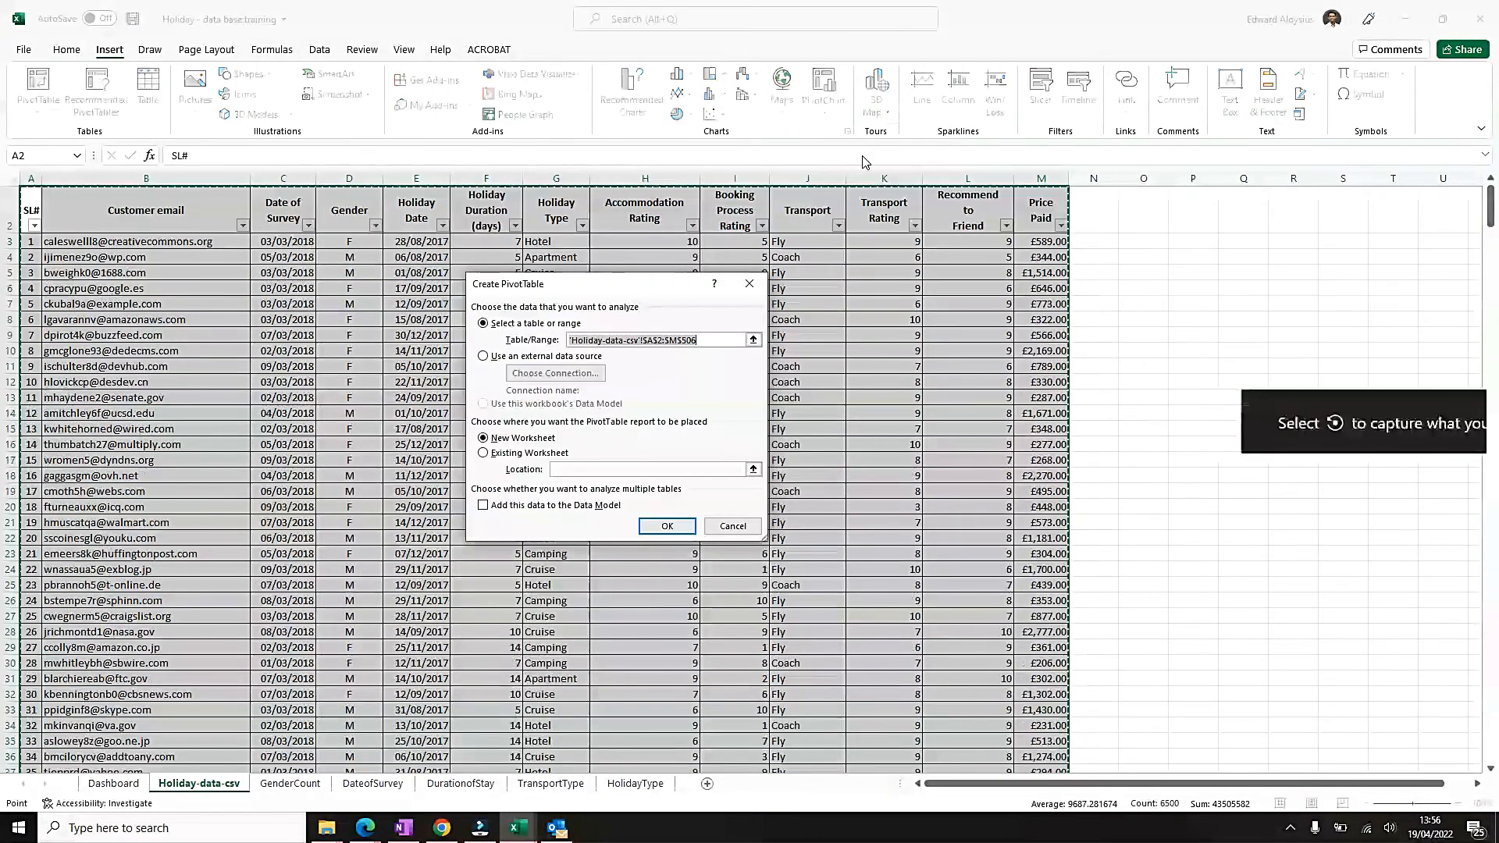
left_click(647, 526)
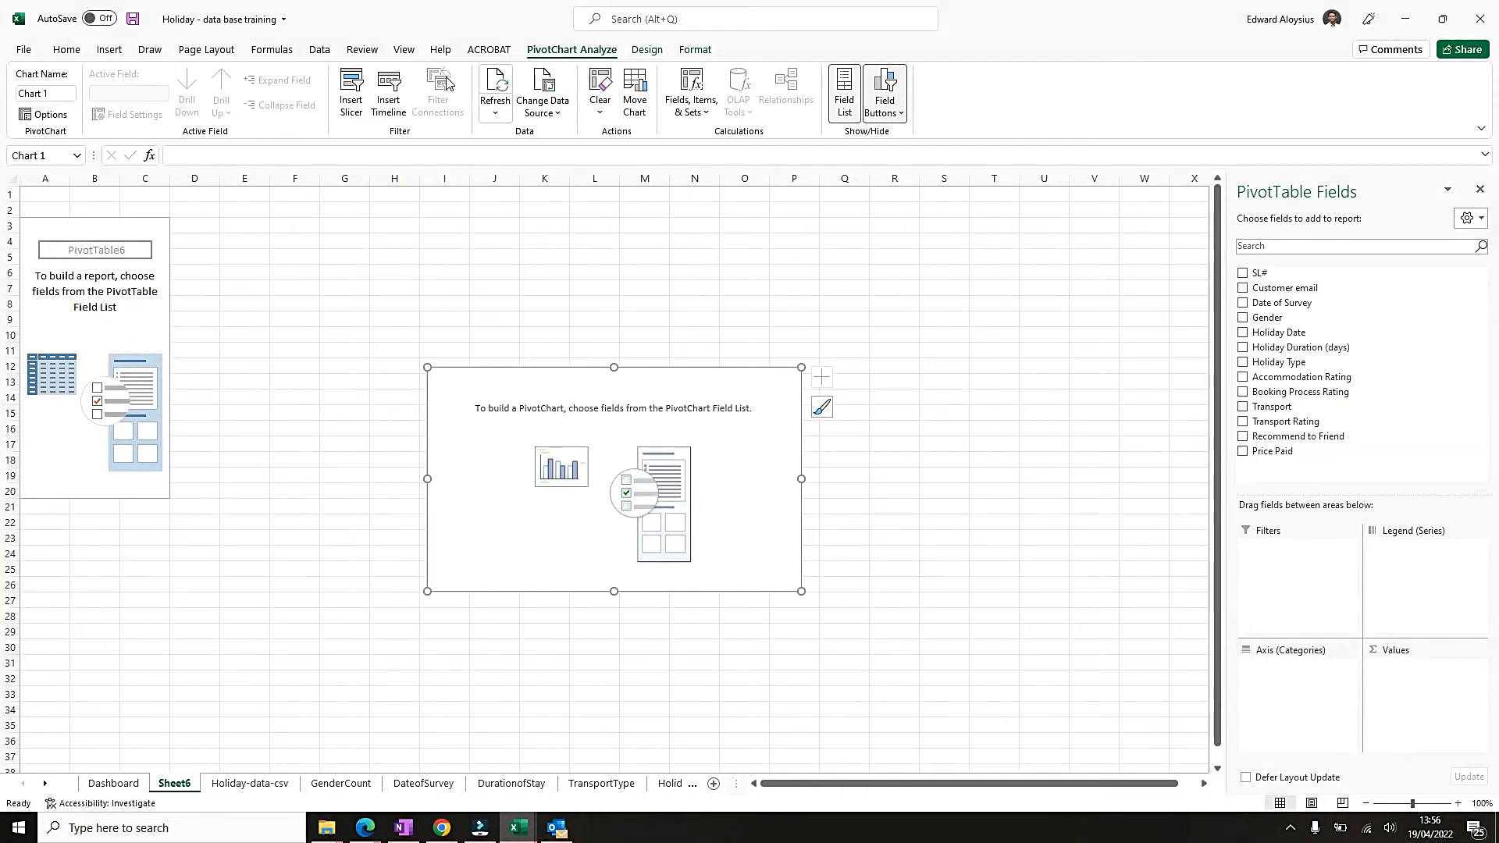
Add the Holiday Date field to the PivotChart's axis and remove its individual dates, keeping only the Months grouping.
left_click(1243, 333)
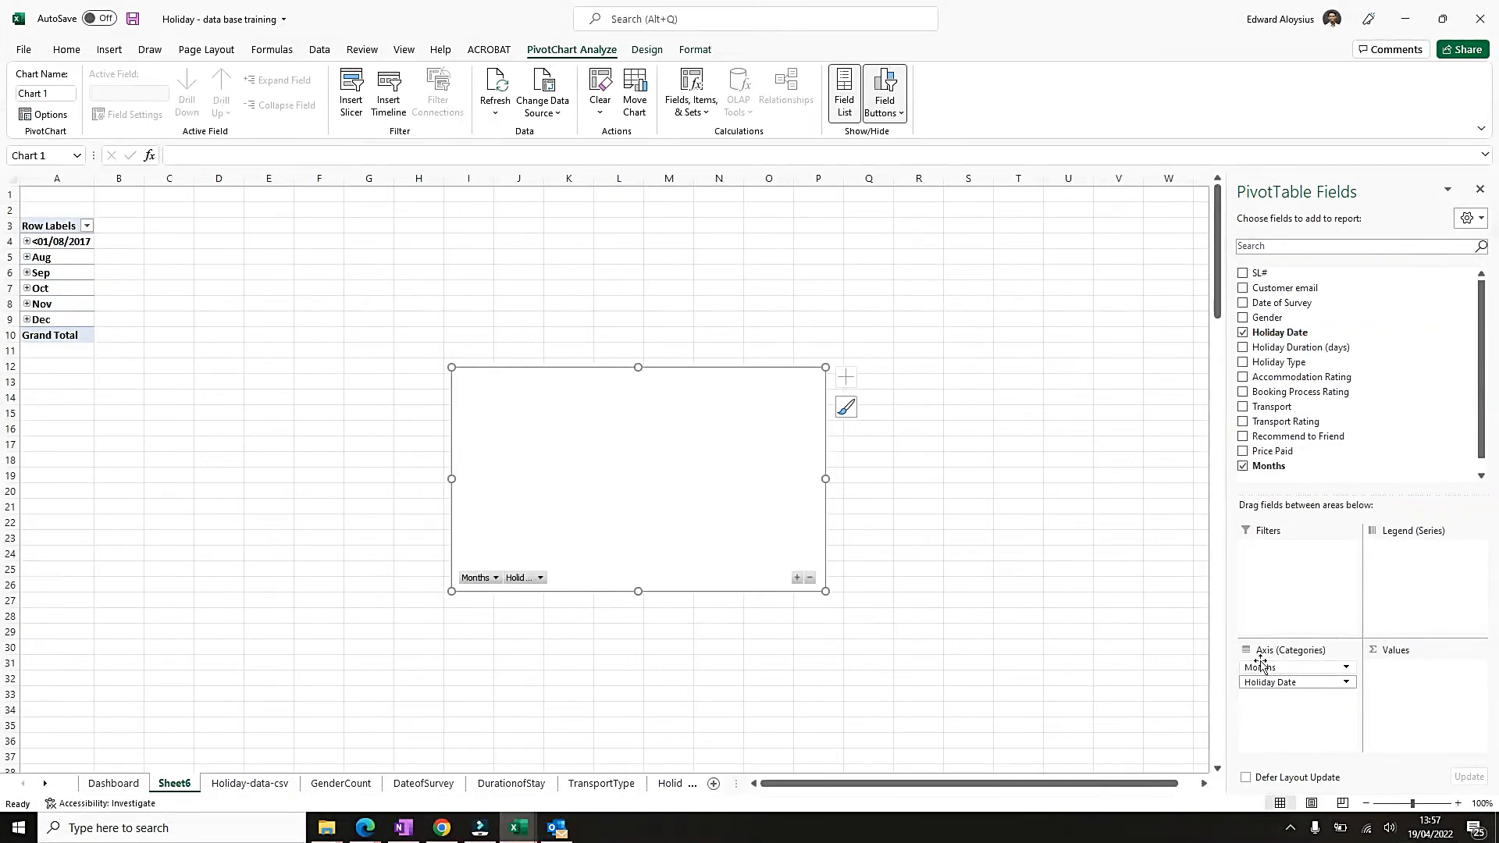
left_click(1298, 683)
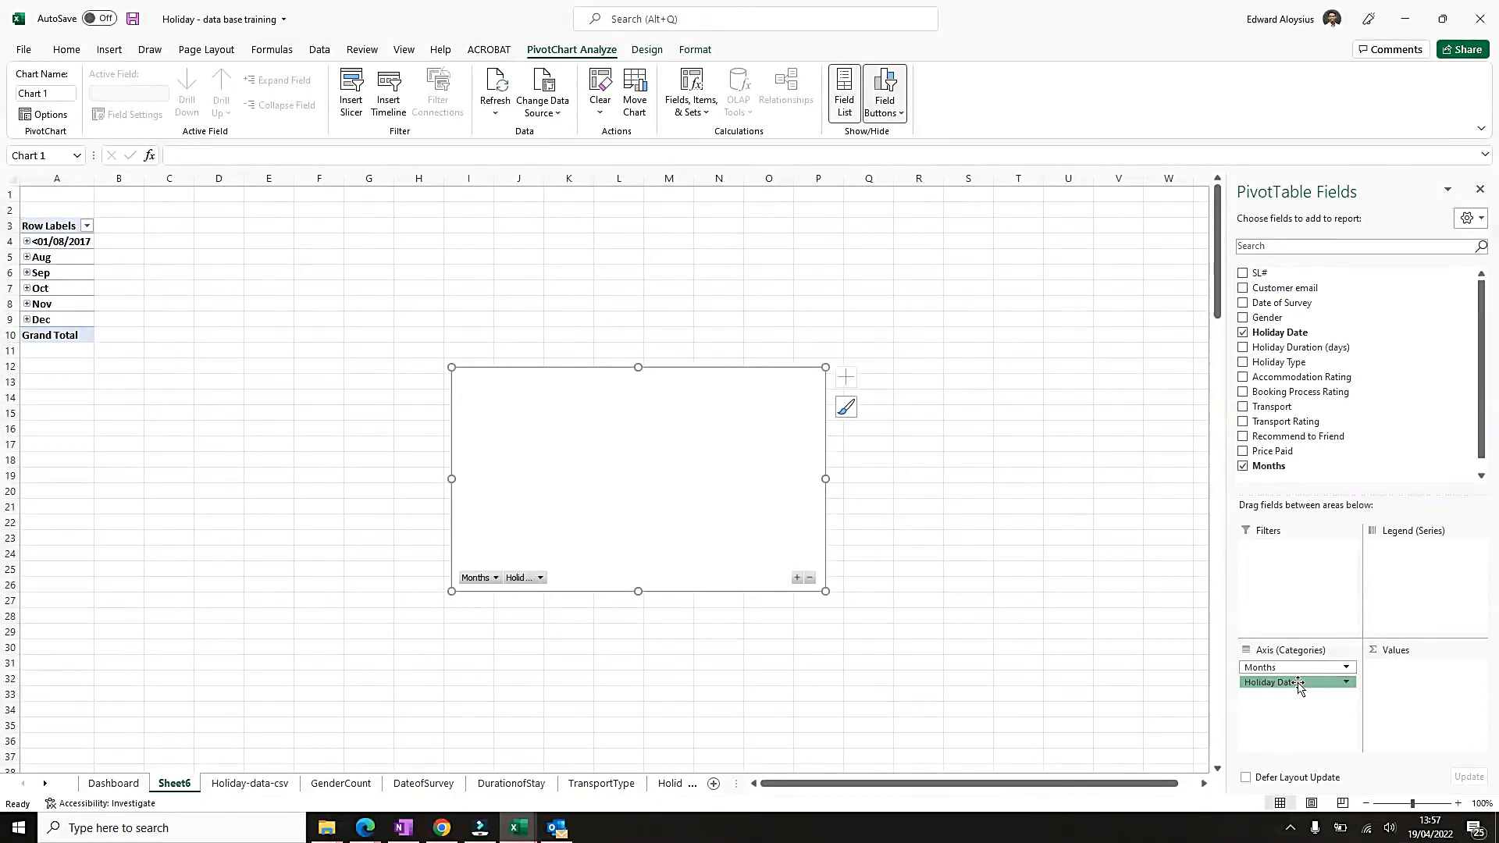
left_click(1298, 684)
left_click(1298, 683)
left_click(1298, 683)
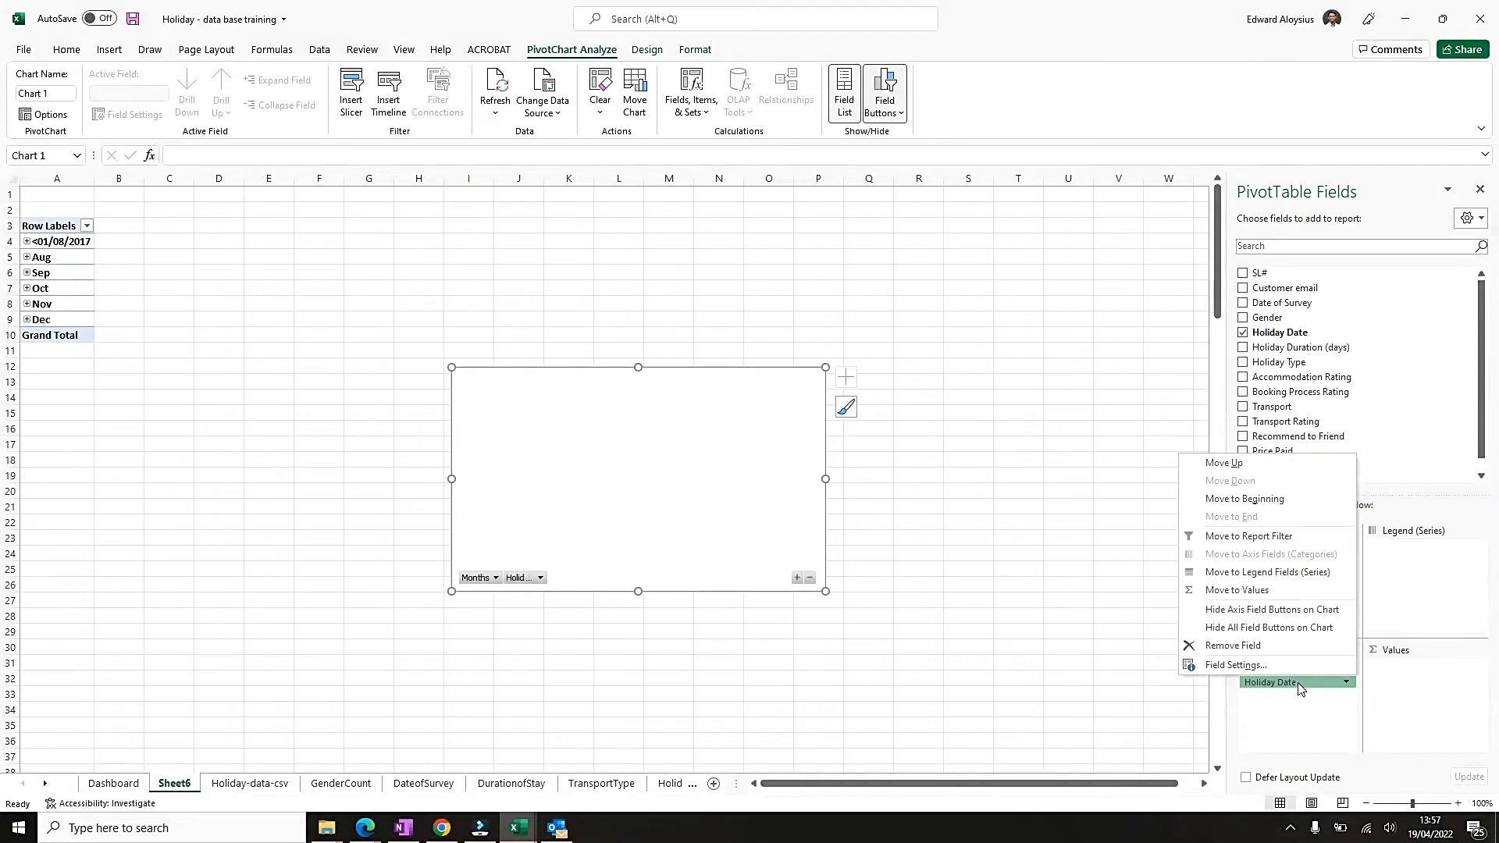
left_click(1261, 651)
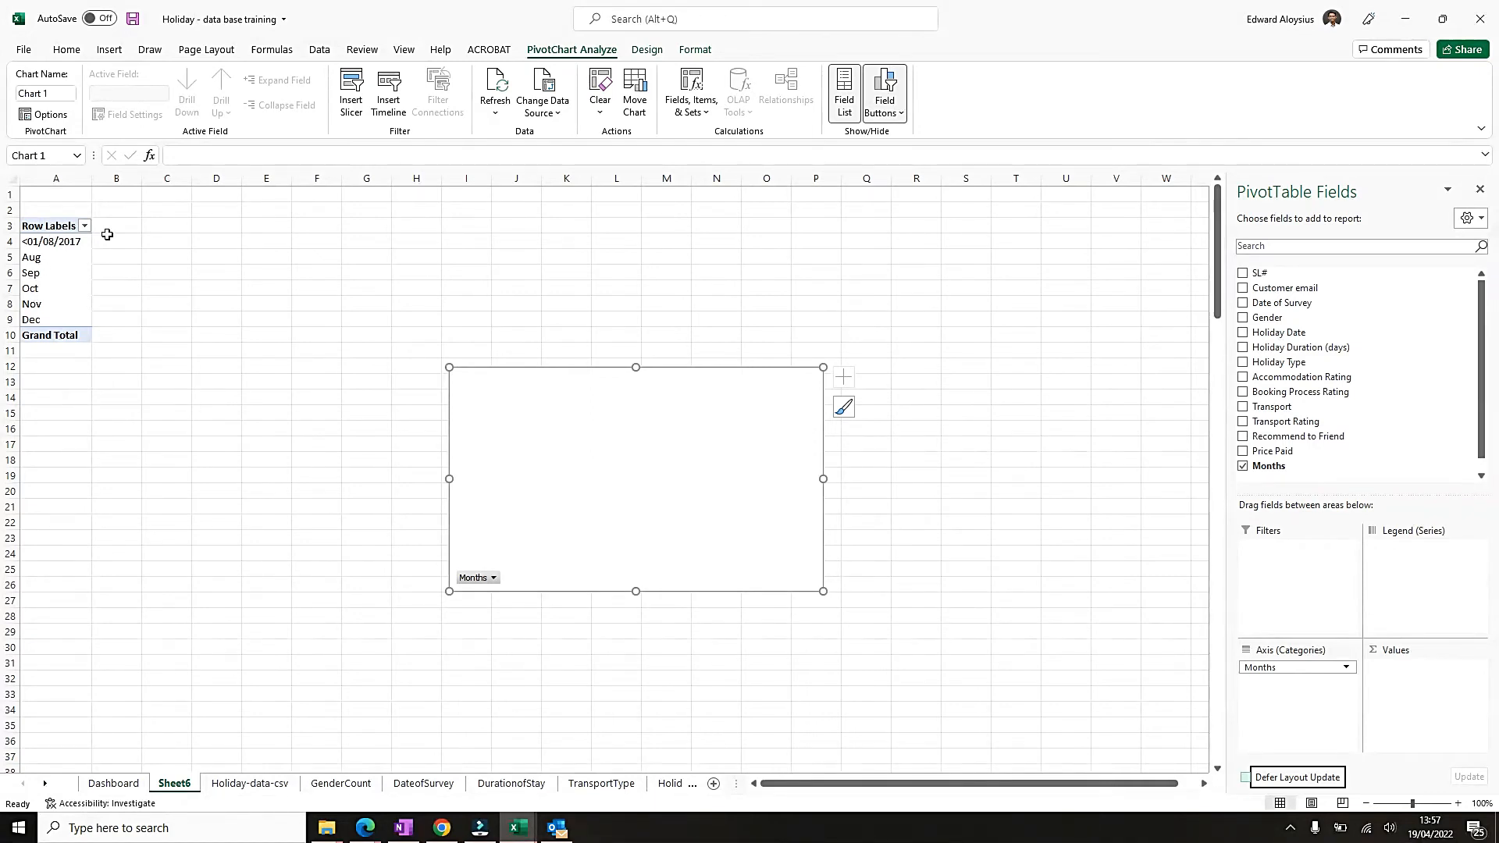
Arrange the PivotTable with Months as columns, Gender as rows and Count of Gender as values.
left_click_drag(110, 226, 372, 227)
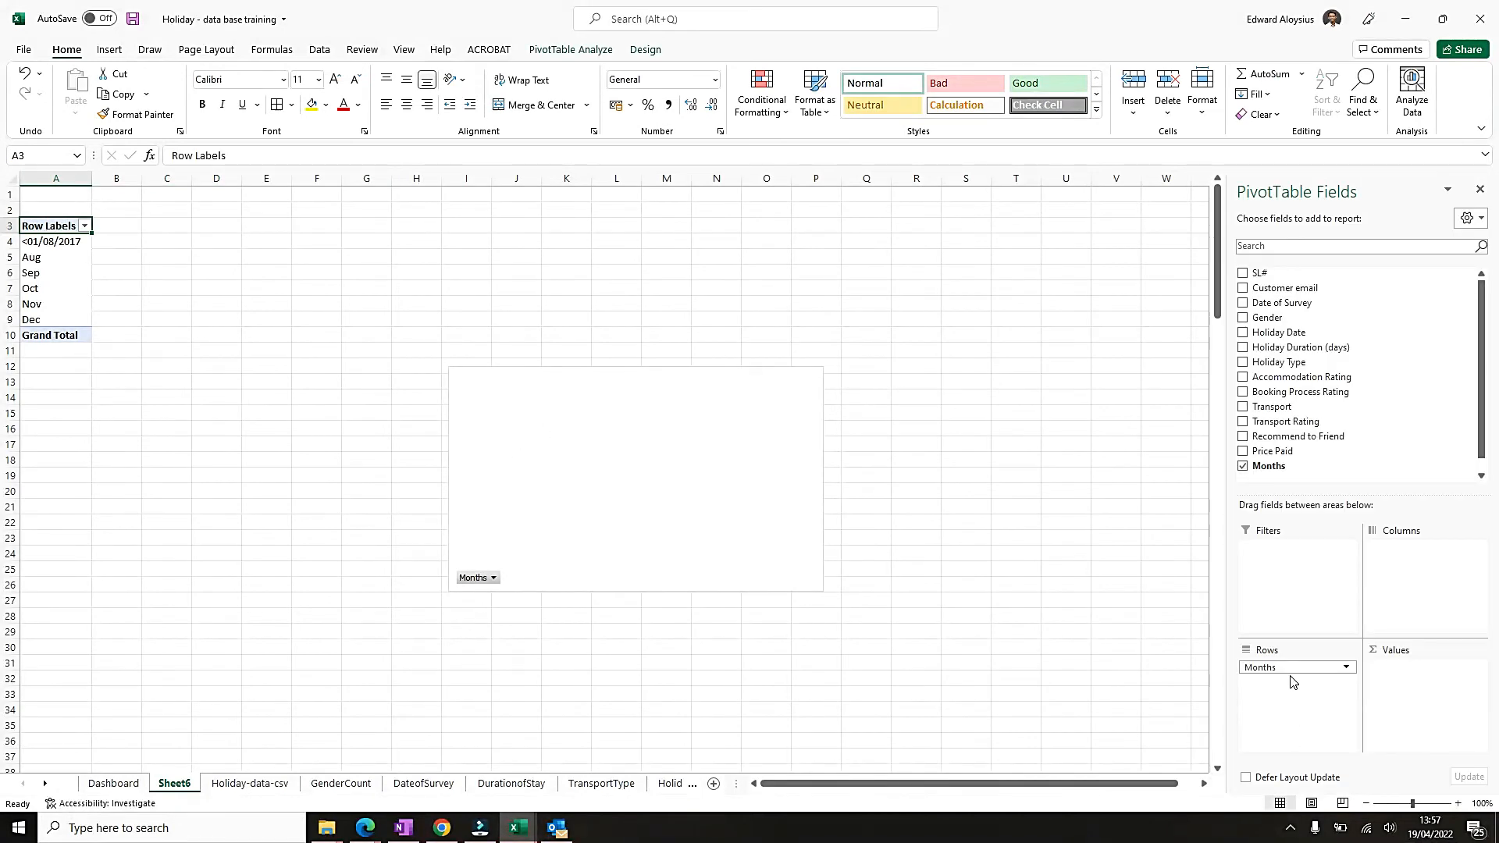
left_click_drag(1281, 669, 1418, 569)
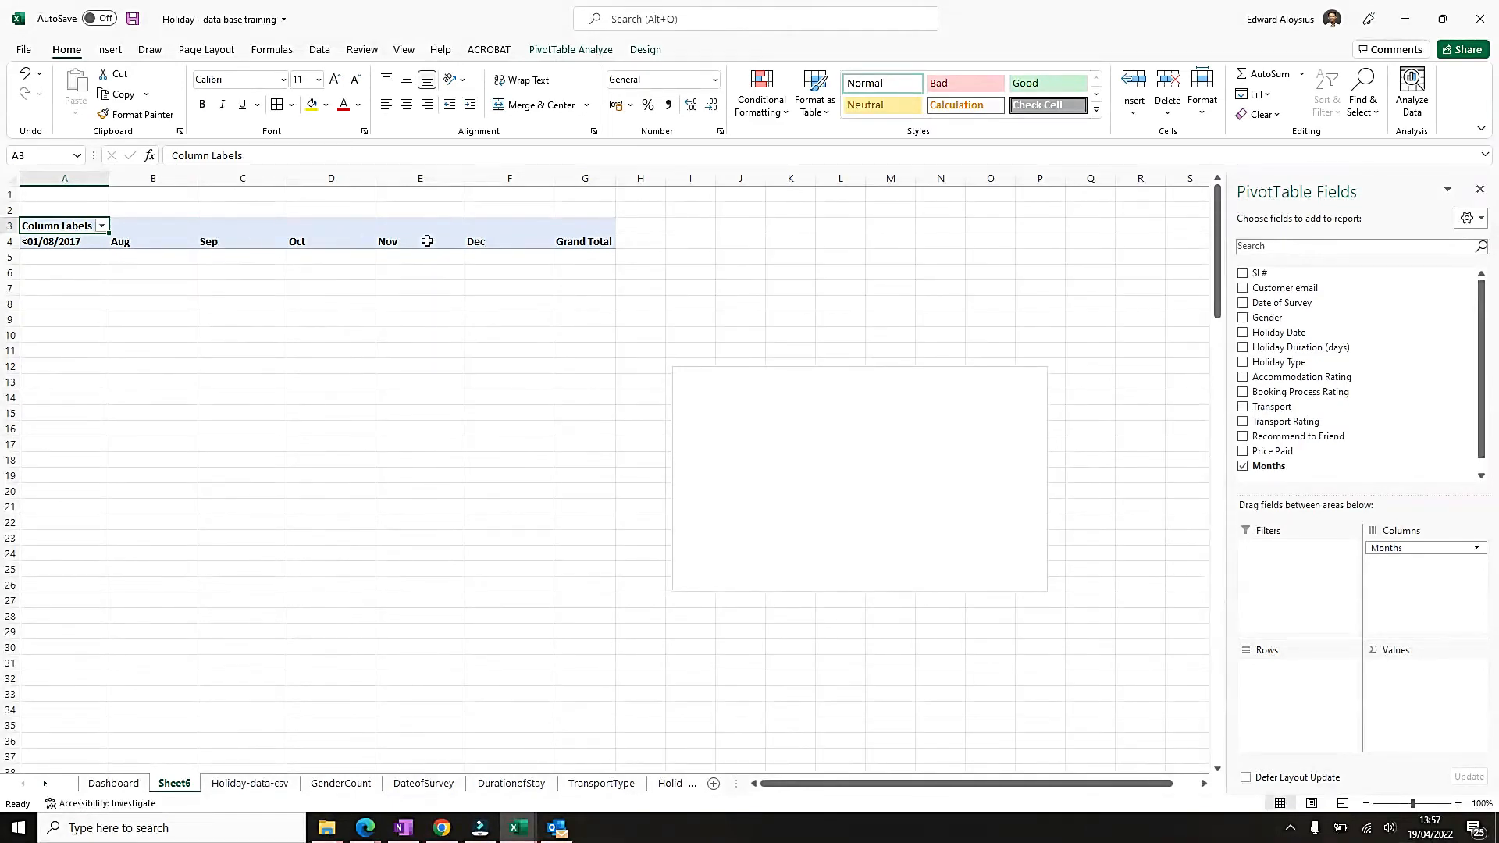
left_click(1243, 318)
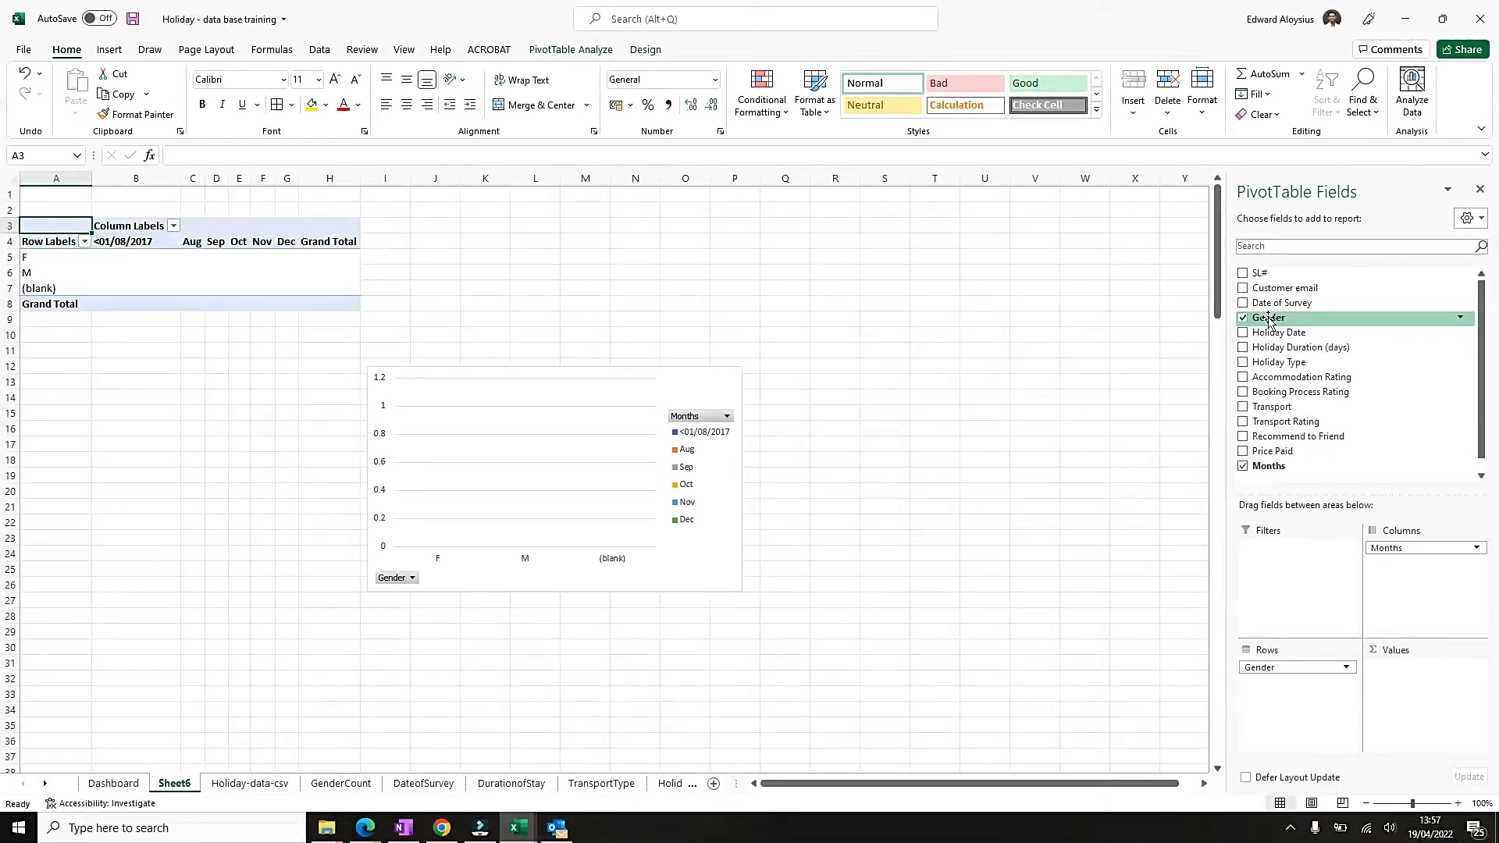
left_click_drag(1269, 320, 1414, 686)
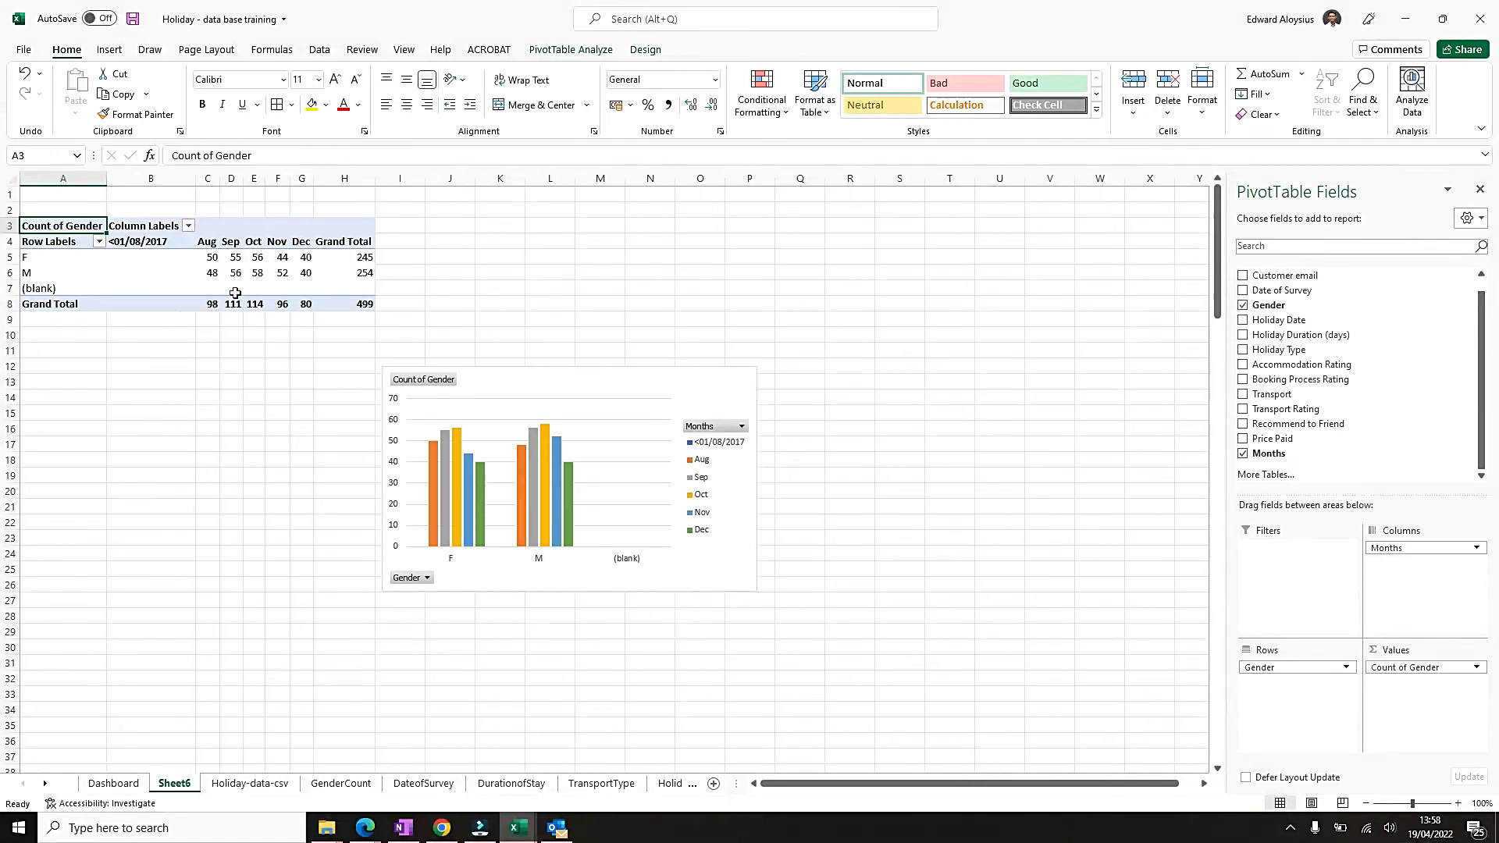
Exclude the (blank) entry from the Gender row labels and move the chart up beside the PivotTable.
left_click(98, 243)
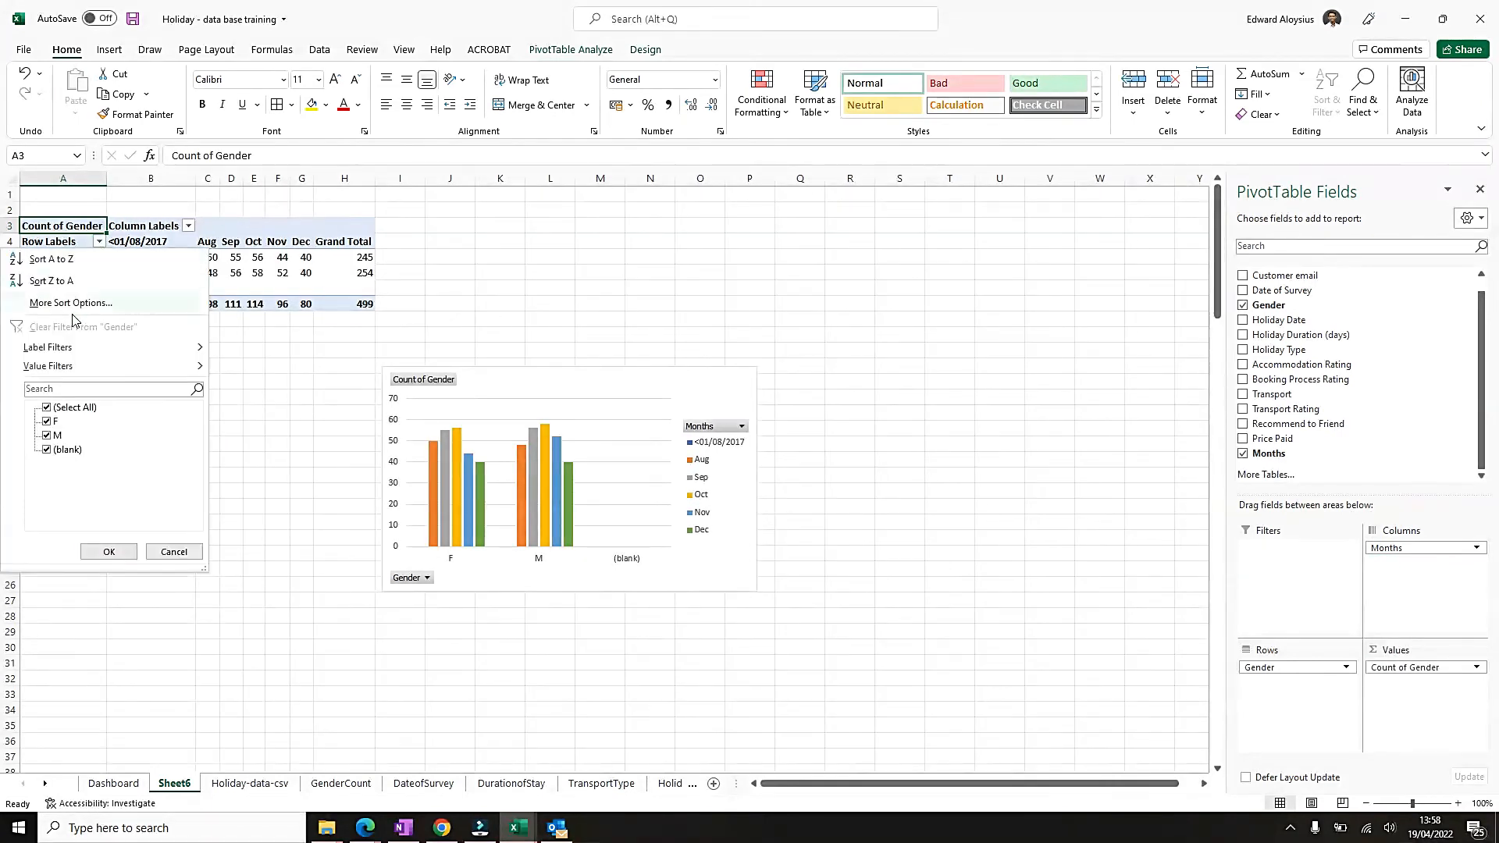
left_click(46, 449)
left_click(117, 554)
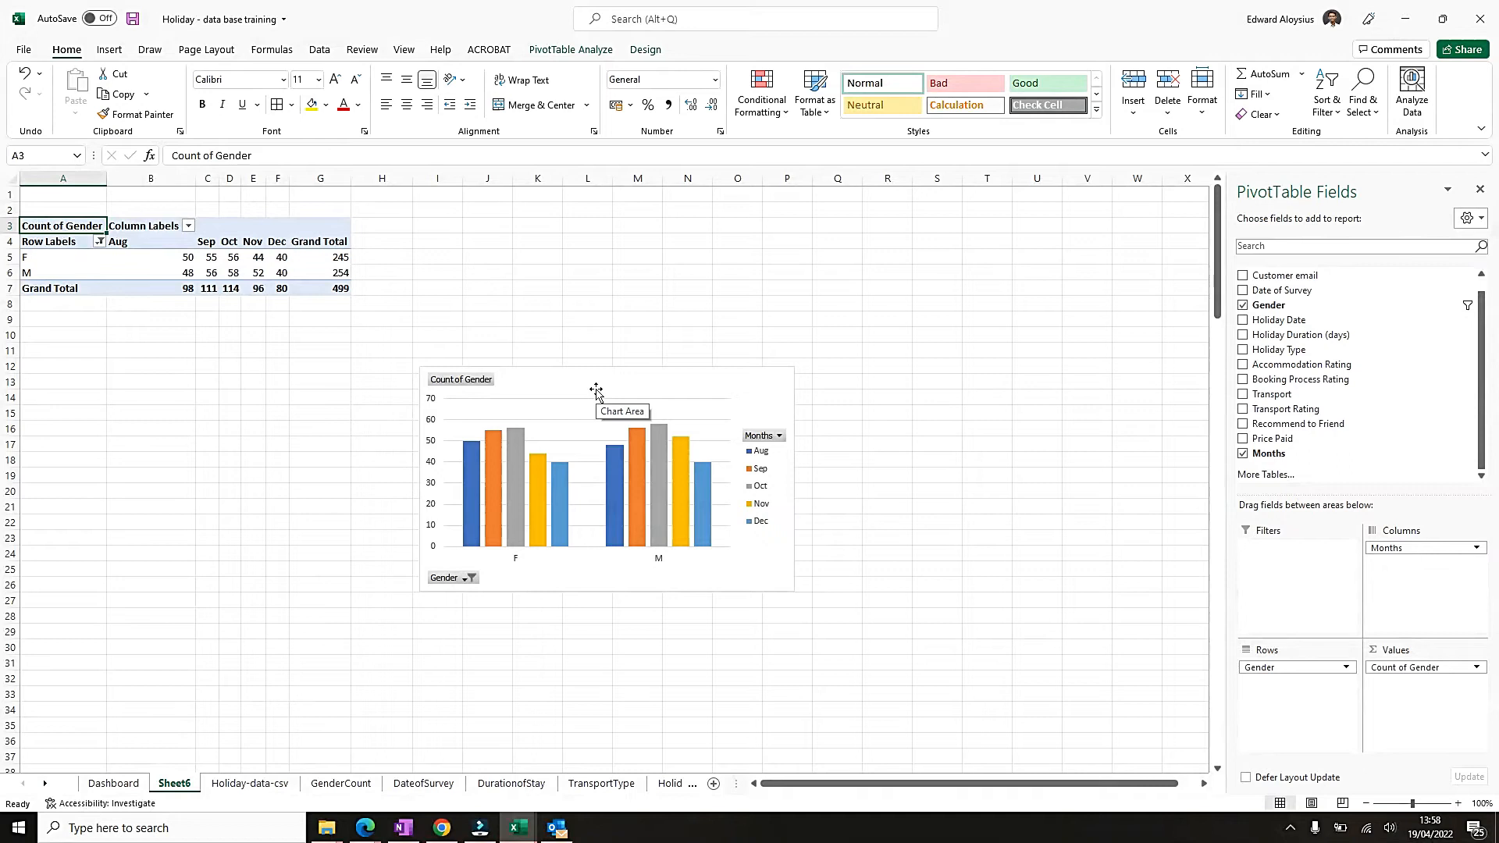
left_click_drag(595, 390, 545, 237)
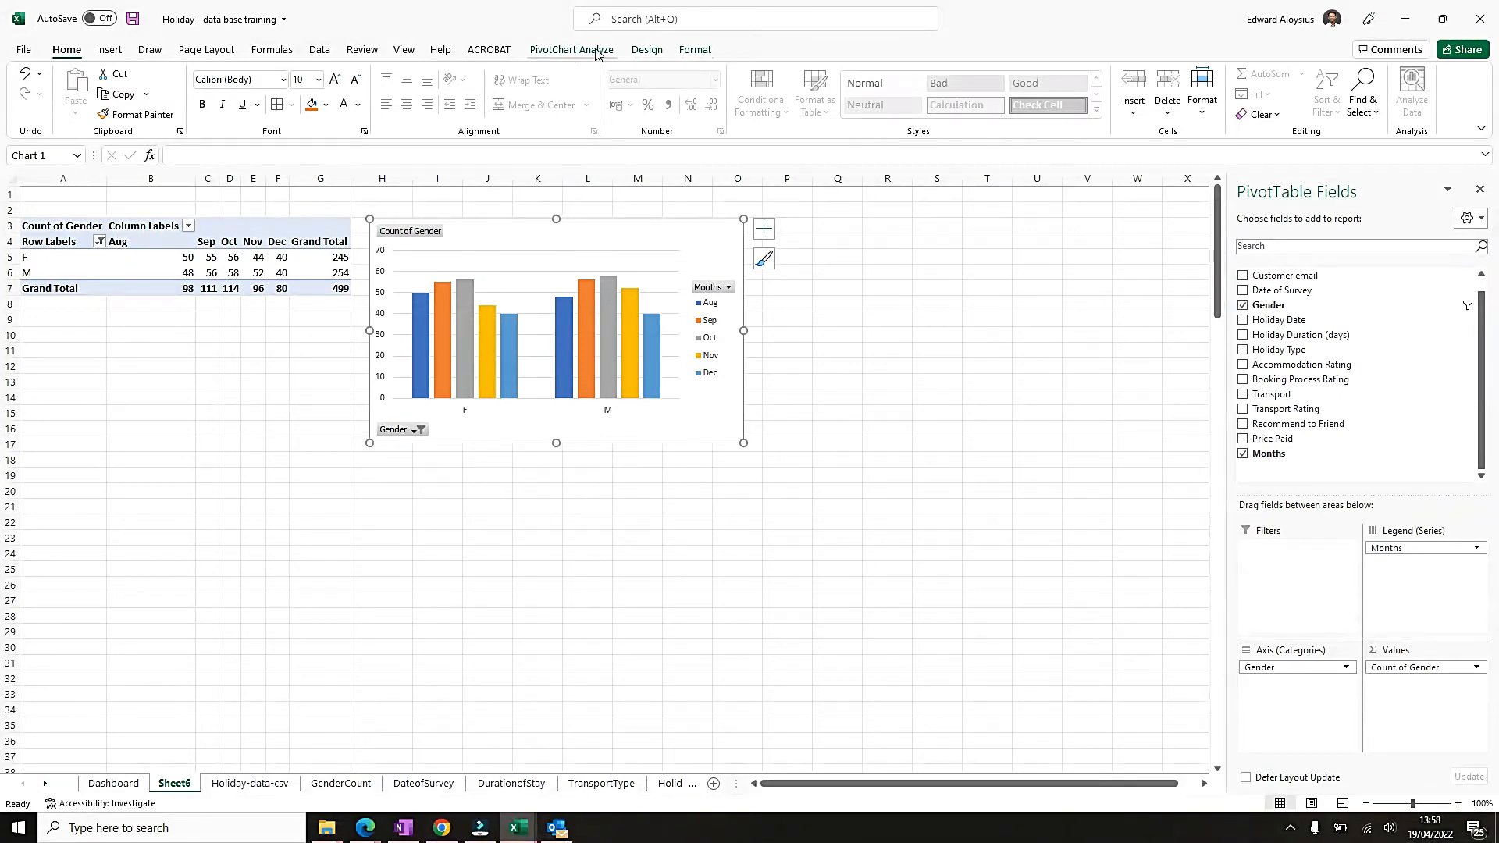
Change the PivotChart type from Clustered Column to Stacked Line with Markers.
left_click(651, 51)
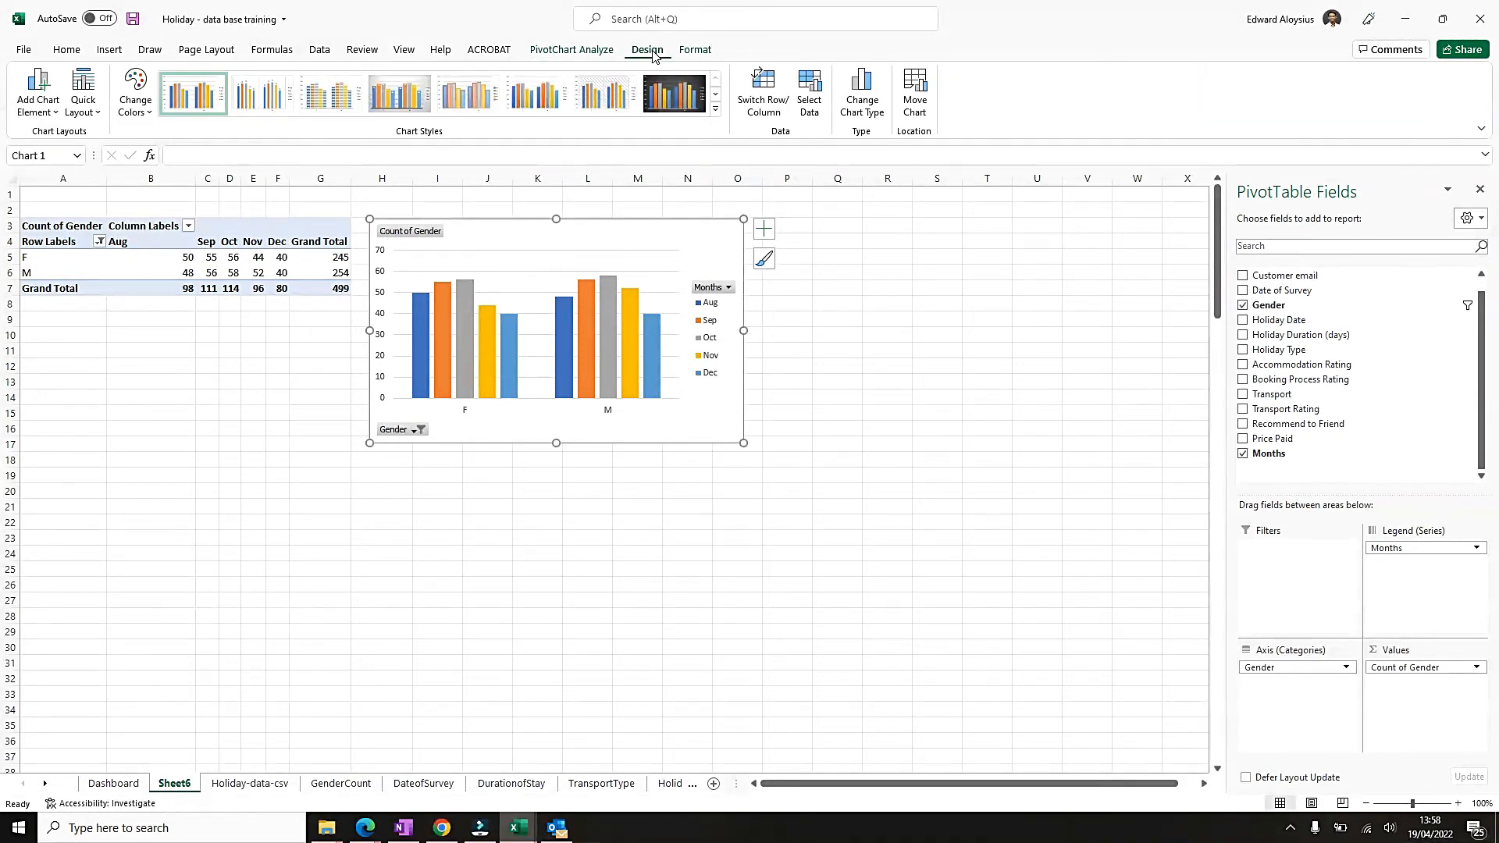
left_click(874, 109)
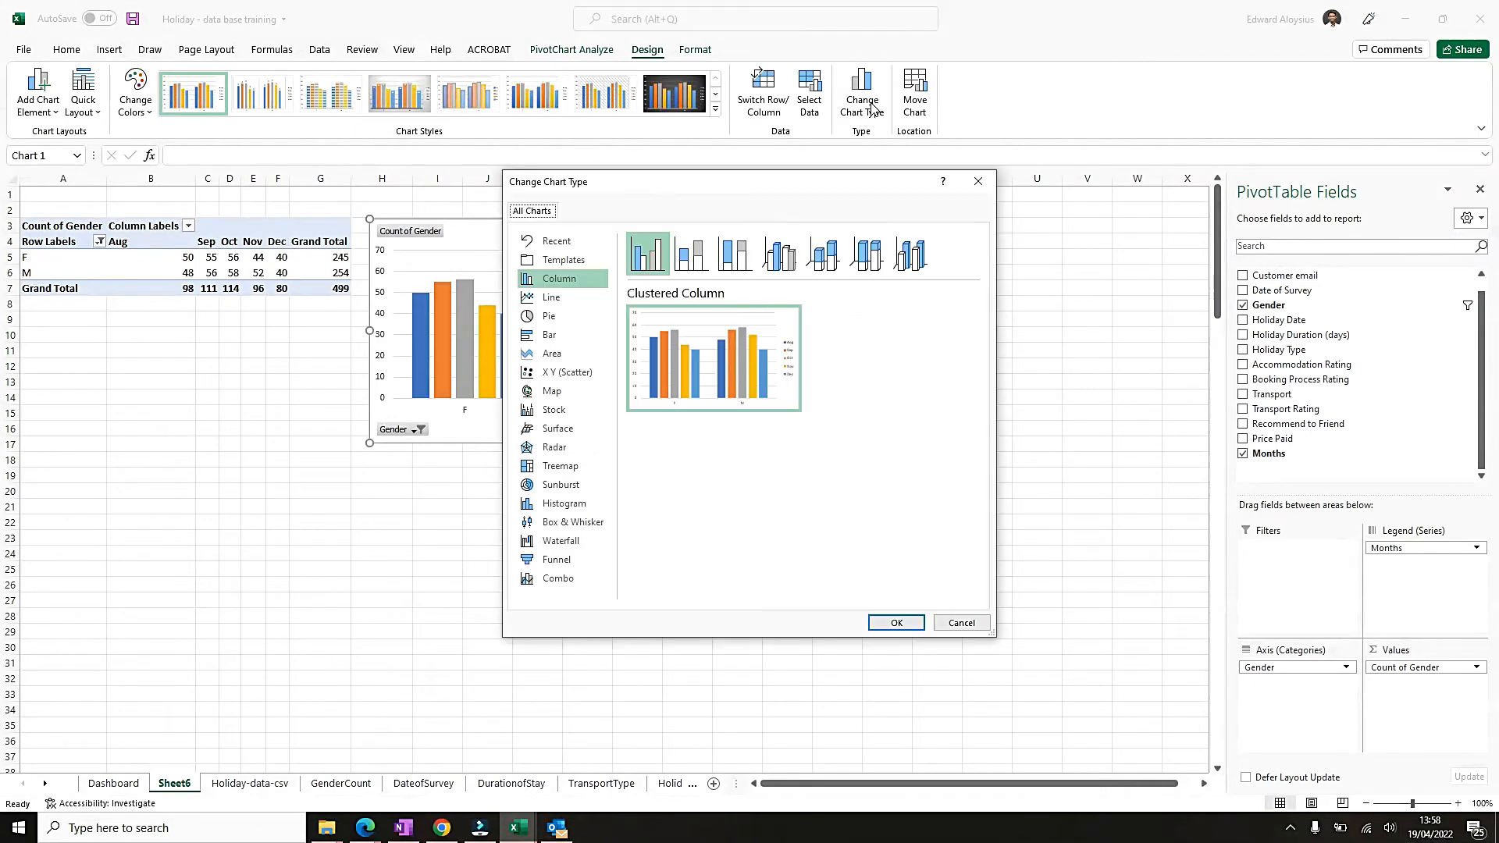
left_click_drag(656, 185, 897, 177)
left_click(793, 289)
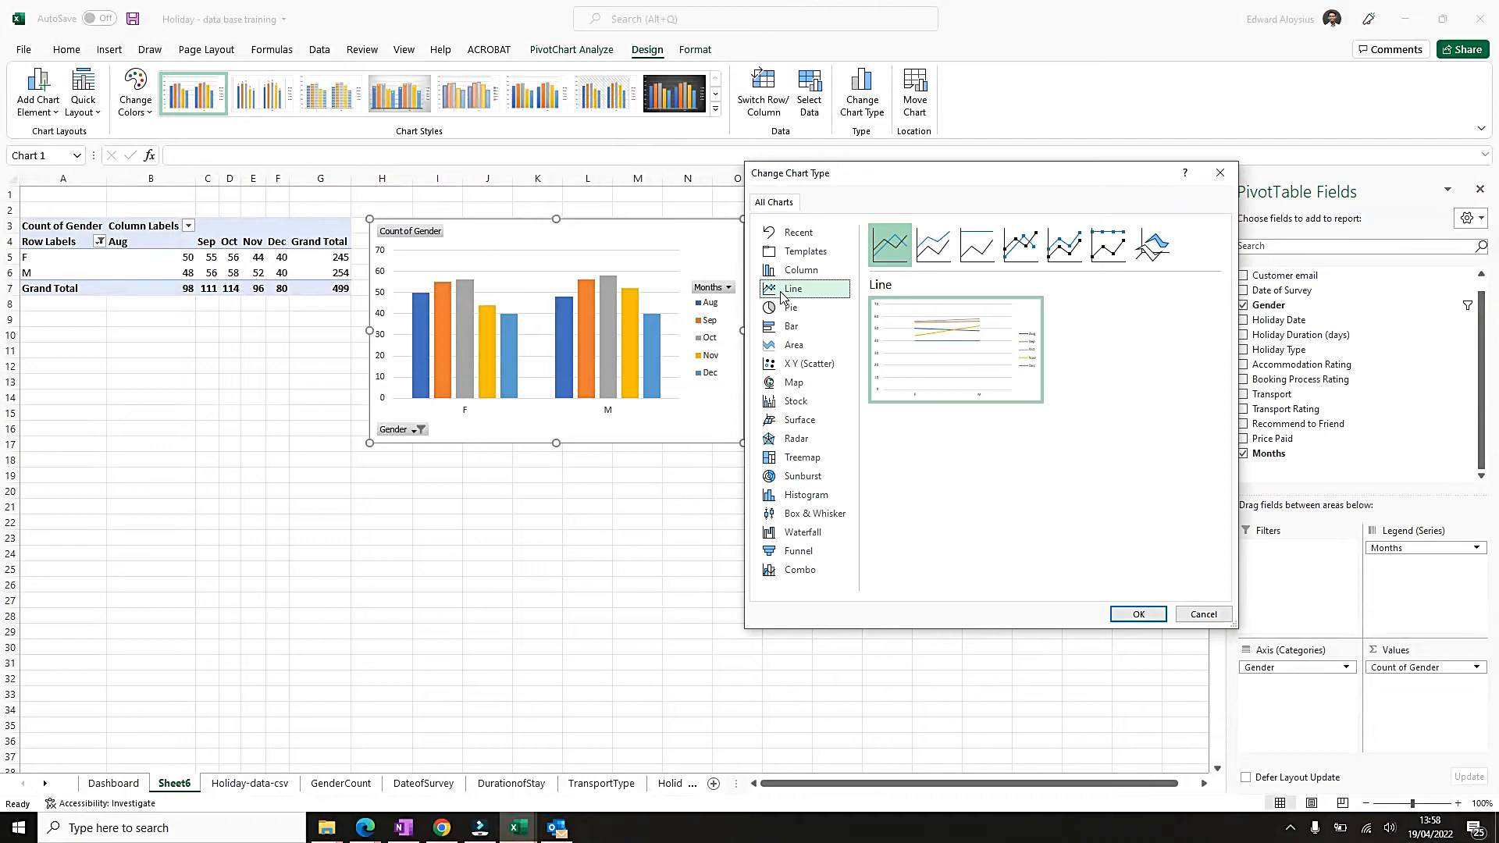
left_click(1066, 258)
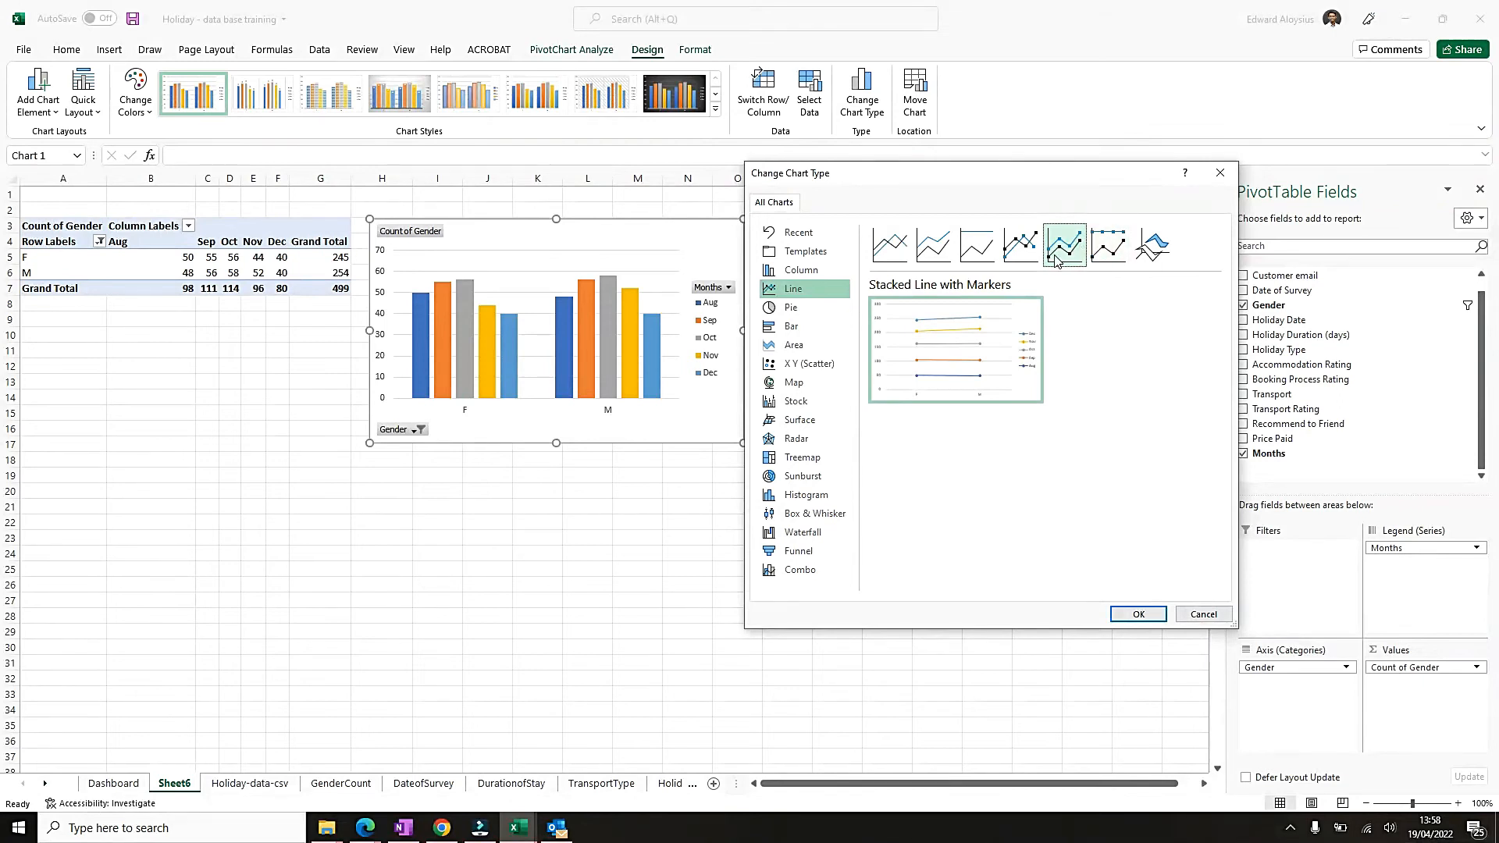
left_click(1137, 615)
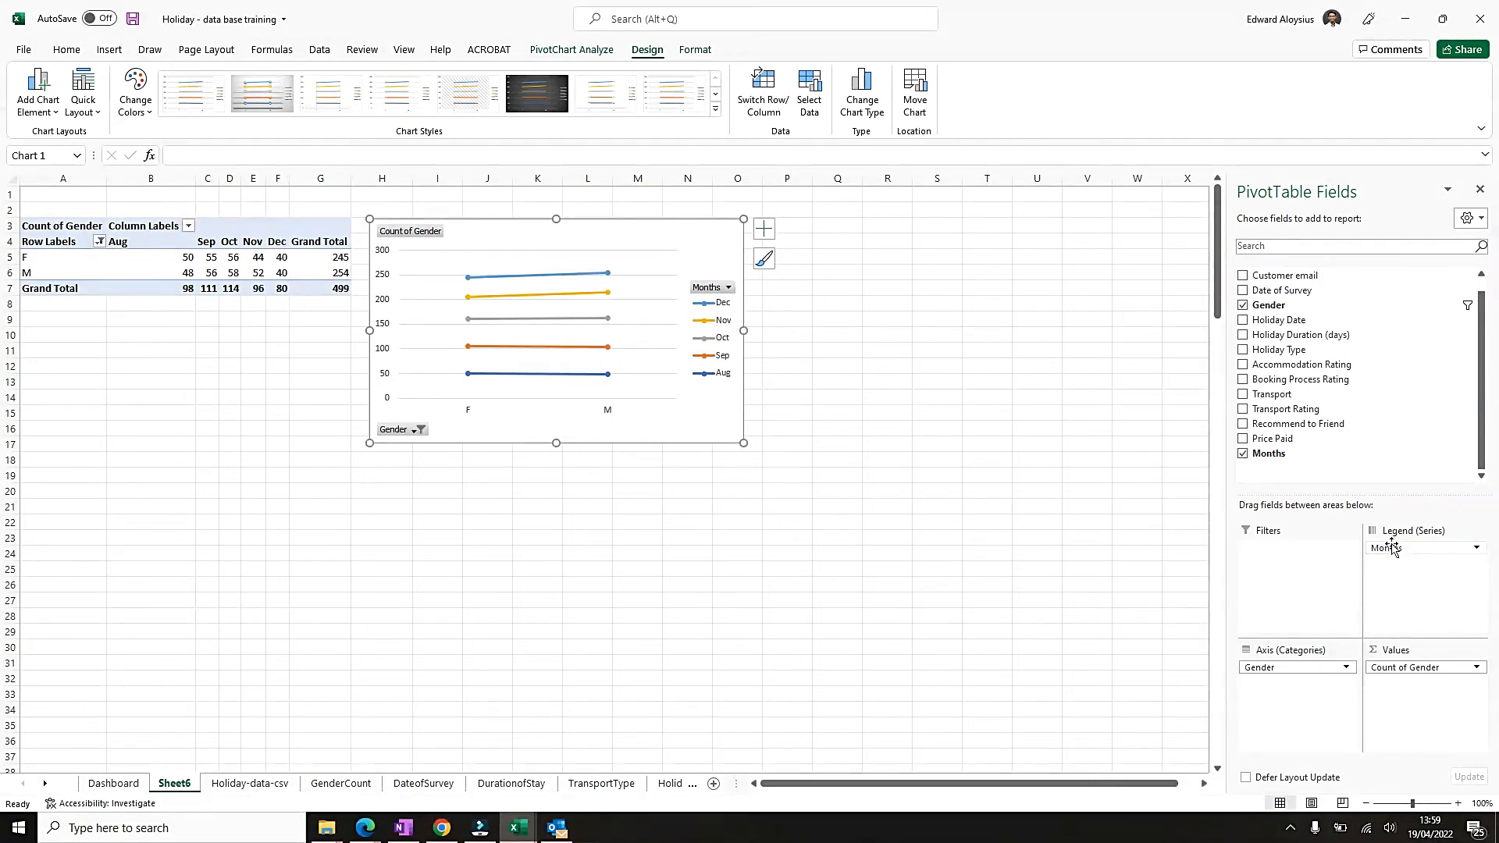
Swap the fields so Months forms the axis and Gender the legend, and change the chart type to Line with Markers.
mouse_move(1410, 550)
left_mouse_down()
mouse_move(1327, 699)
mouse_move(1274, 702)
mouse_move(1409, 563)
left_mouse_up()
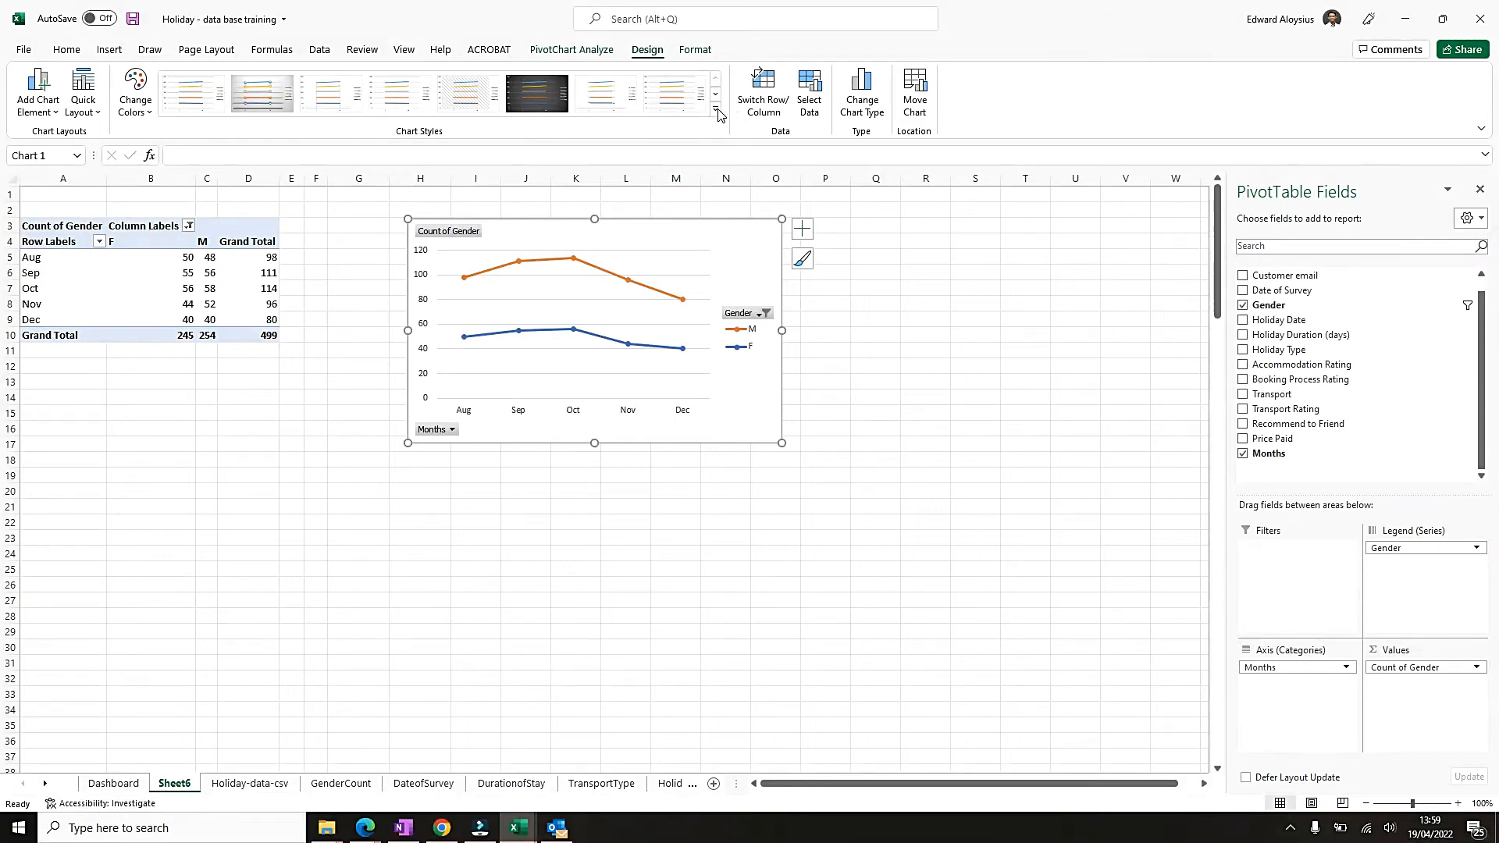
left_click(865, 114)
left_click(822, 254)
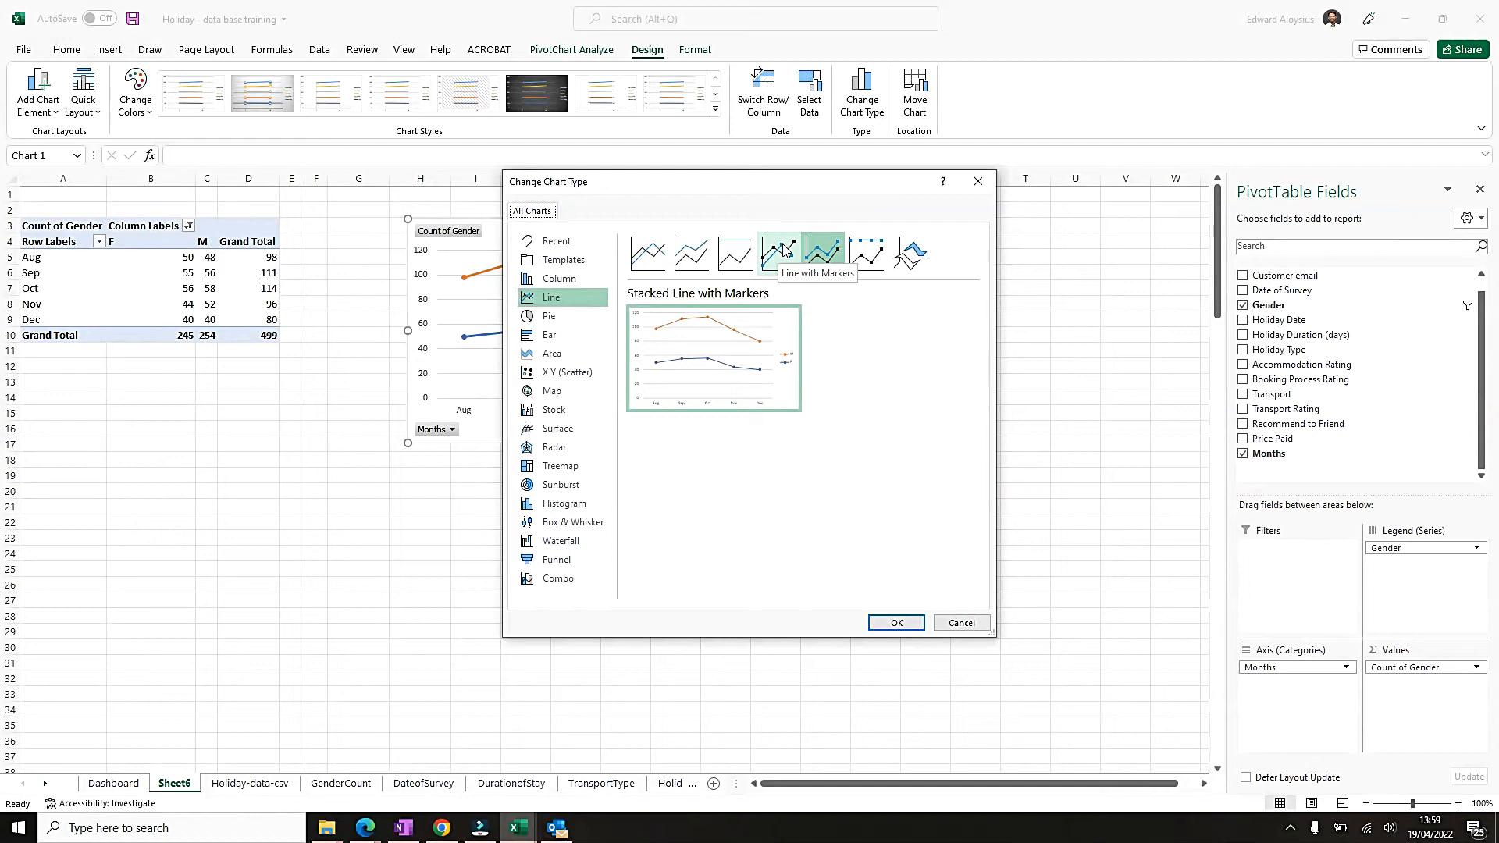
left_click(784, 249)
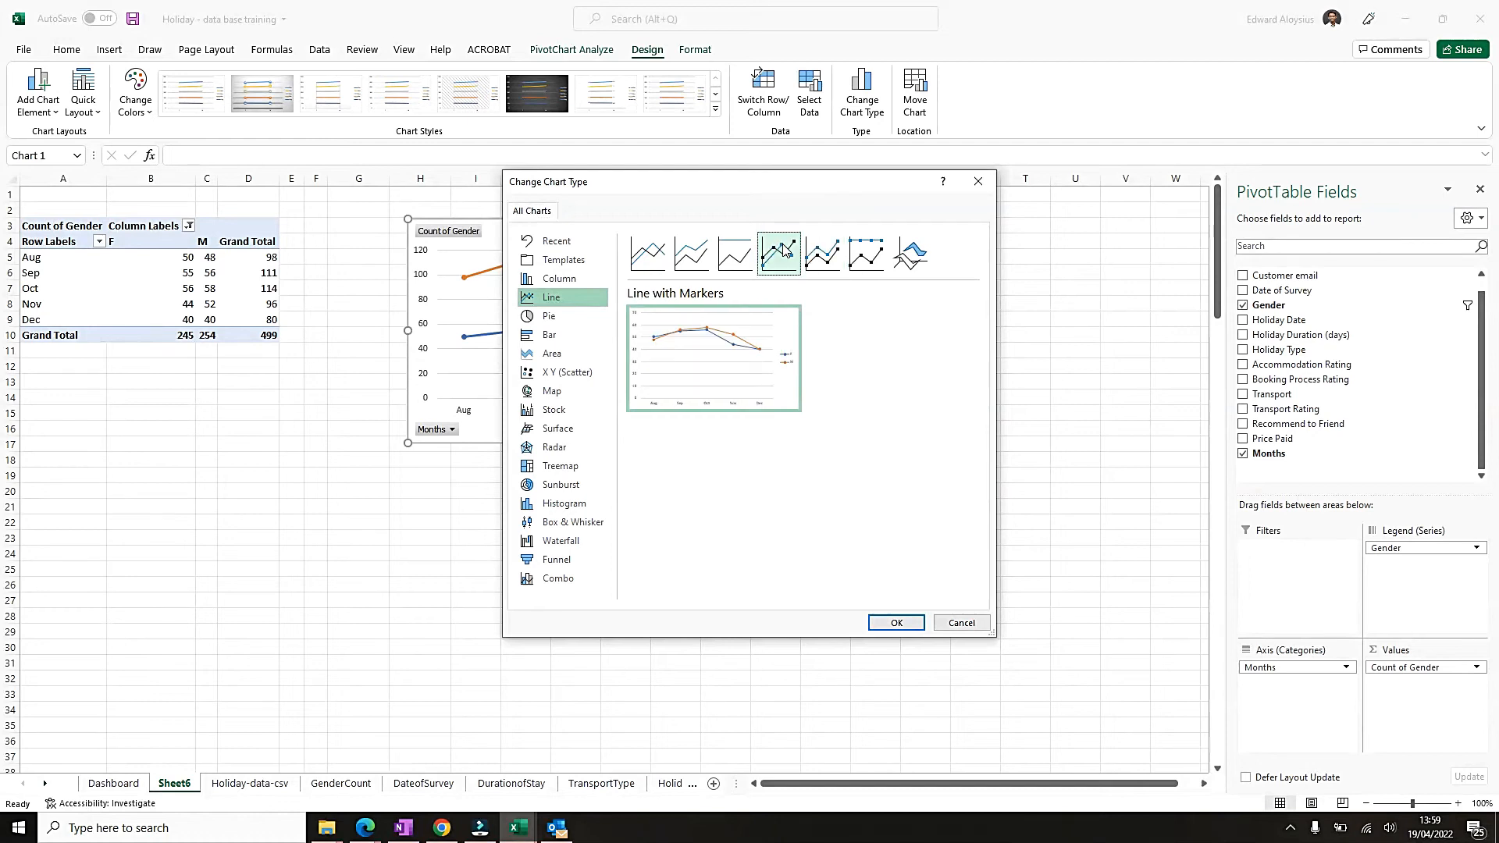
left_click(896, 622)
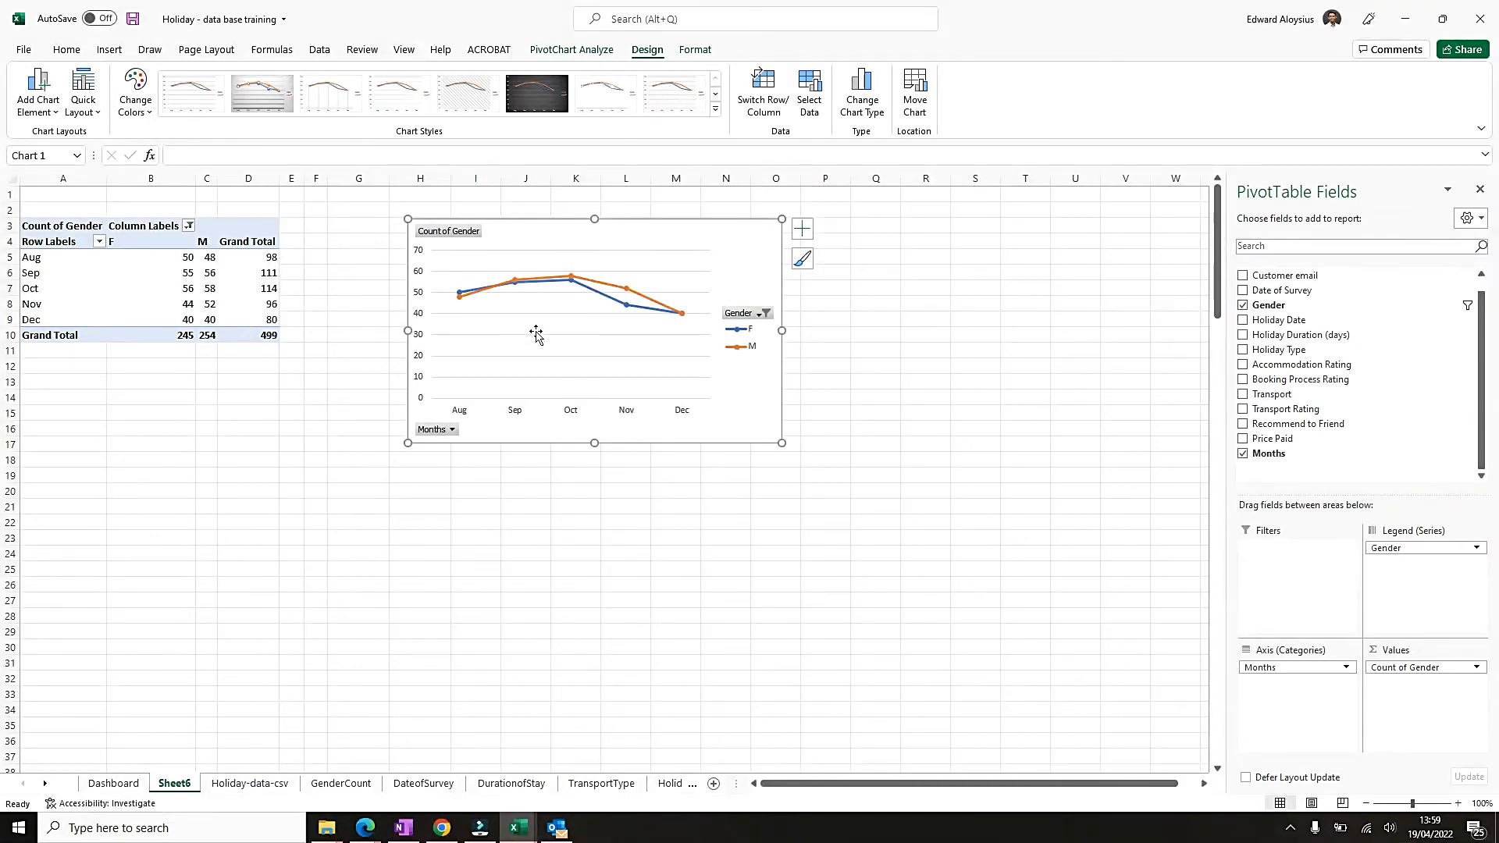
Move the chart closer to the PivotTable and centre the contents of all PivotTable cells.
left_click_drag(713, 229, 611, 230)
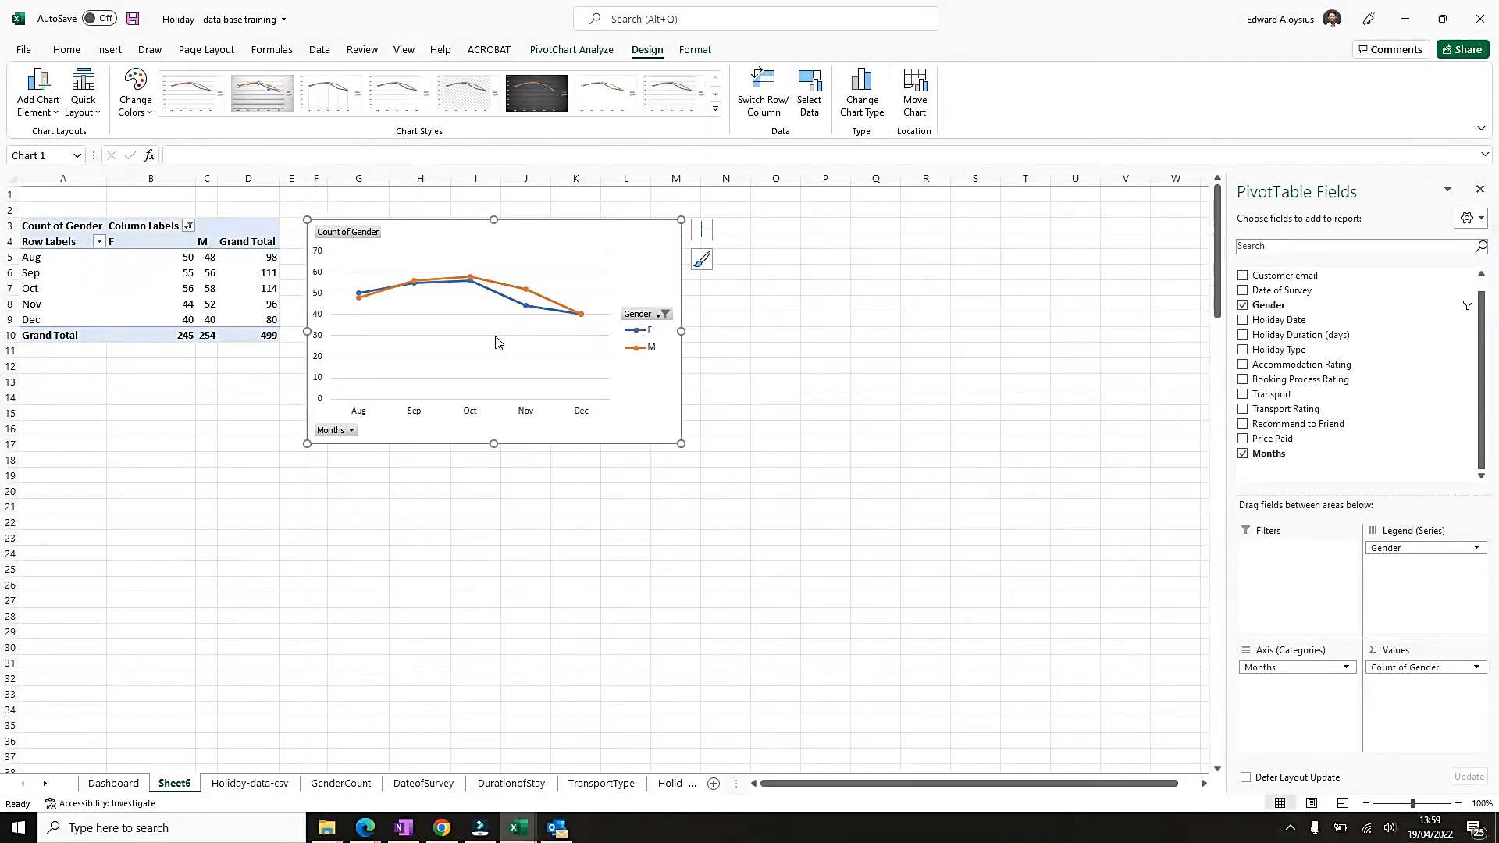
mouse_move(364, 305)
mouse_move(497, 286)
mouse_move(53, 233)
left_mouse_down()
mouse_move(271, 321)
mouse_move(168, 257)
mouse_move(55, 222)
left_mouse_up()
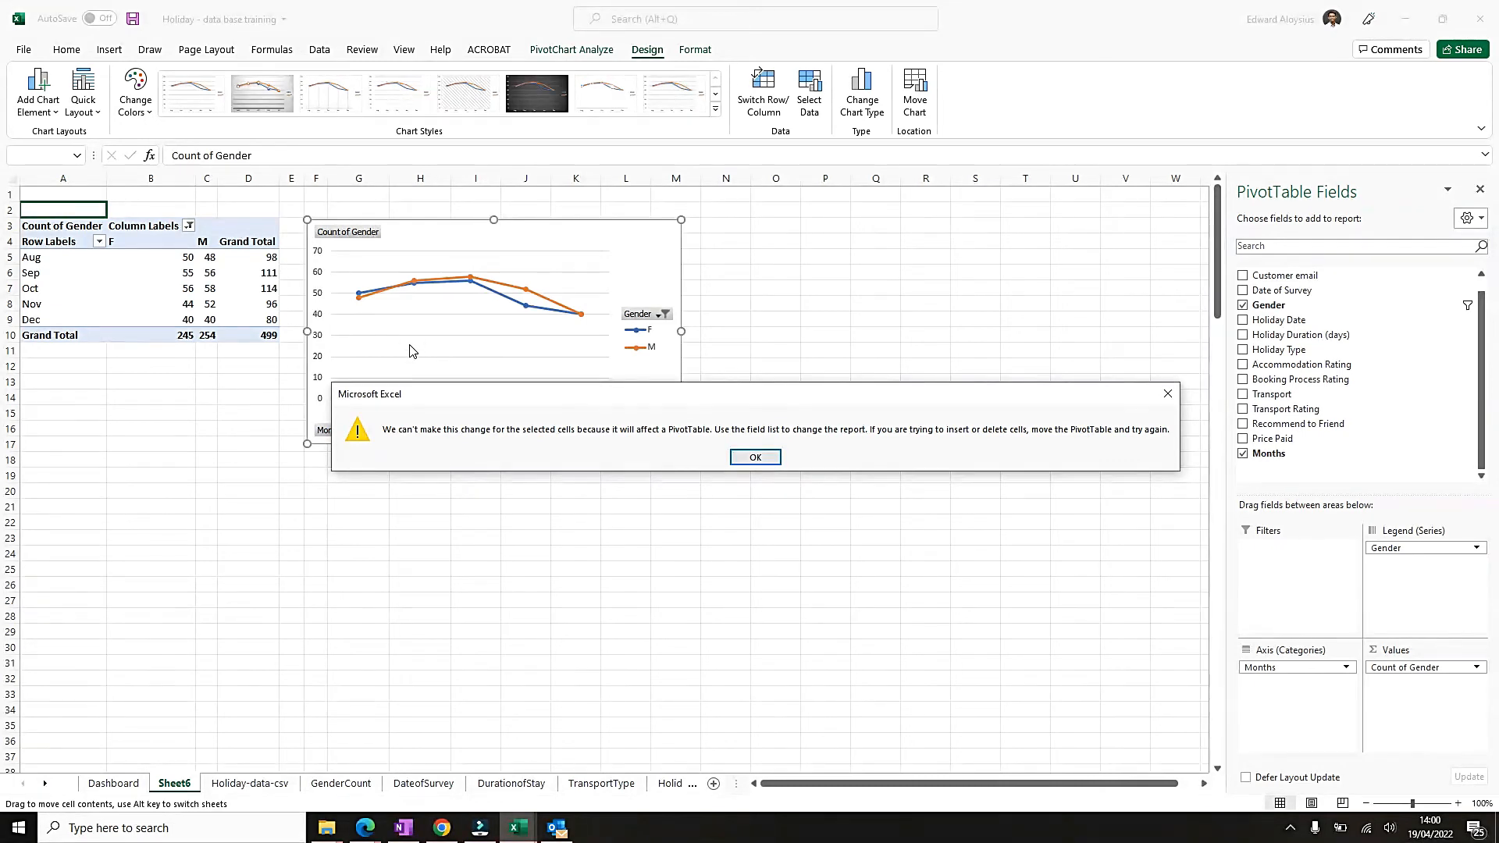
key("Return")
key("ctrl+a")
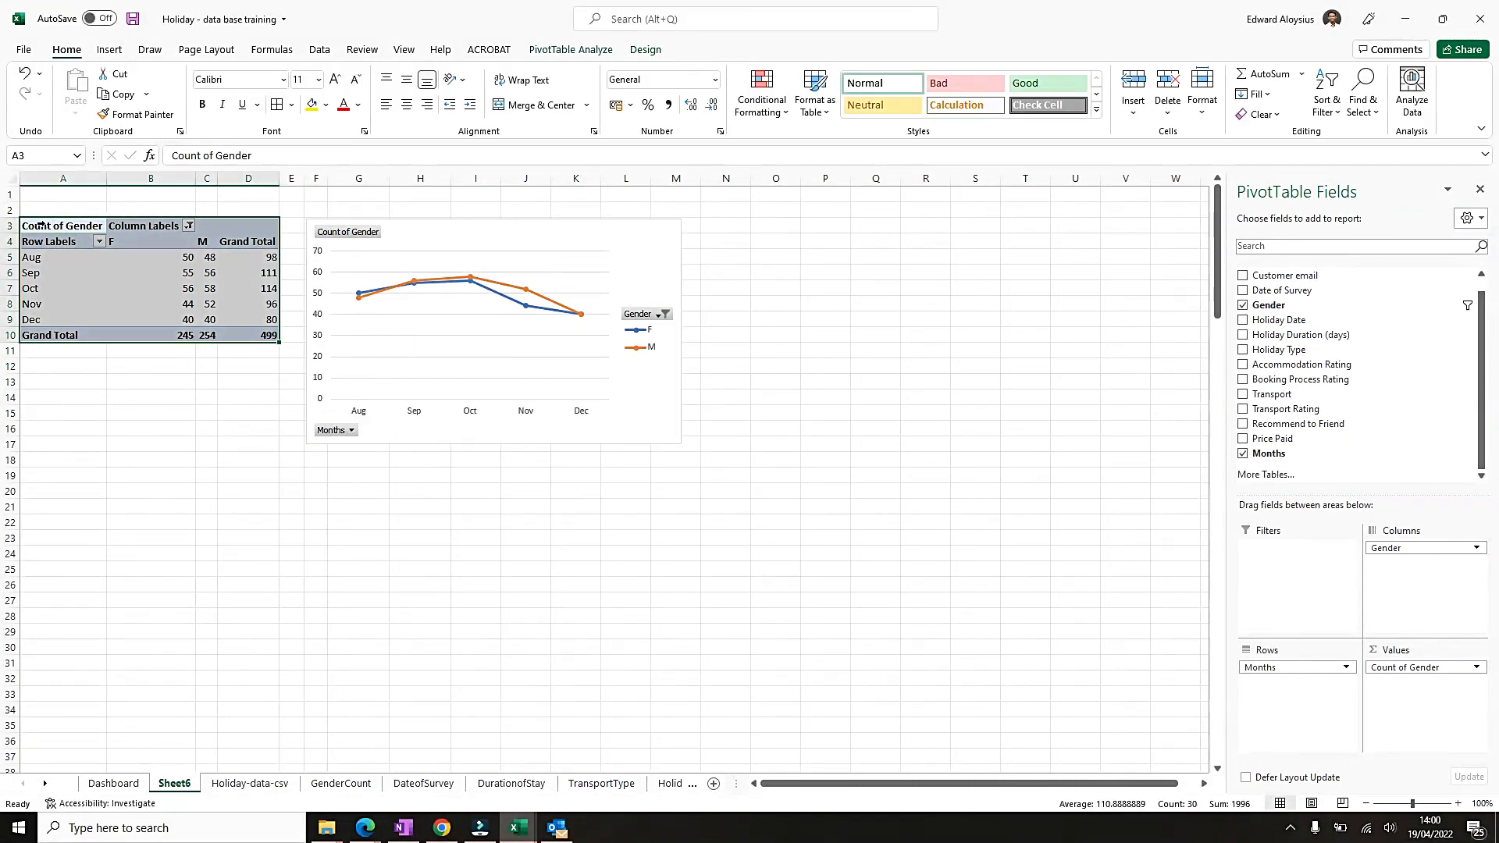
left_click(407, 107)
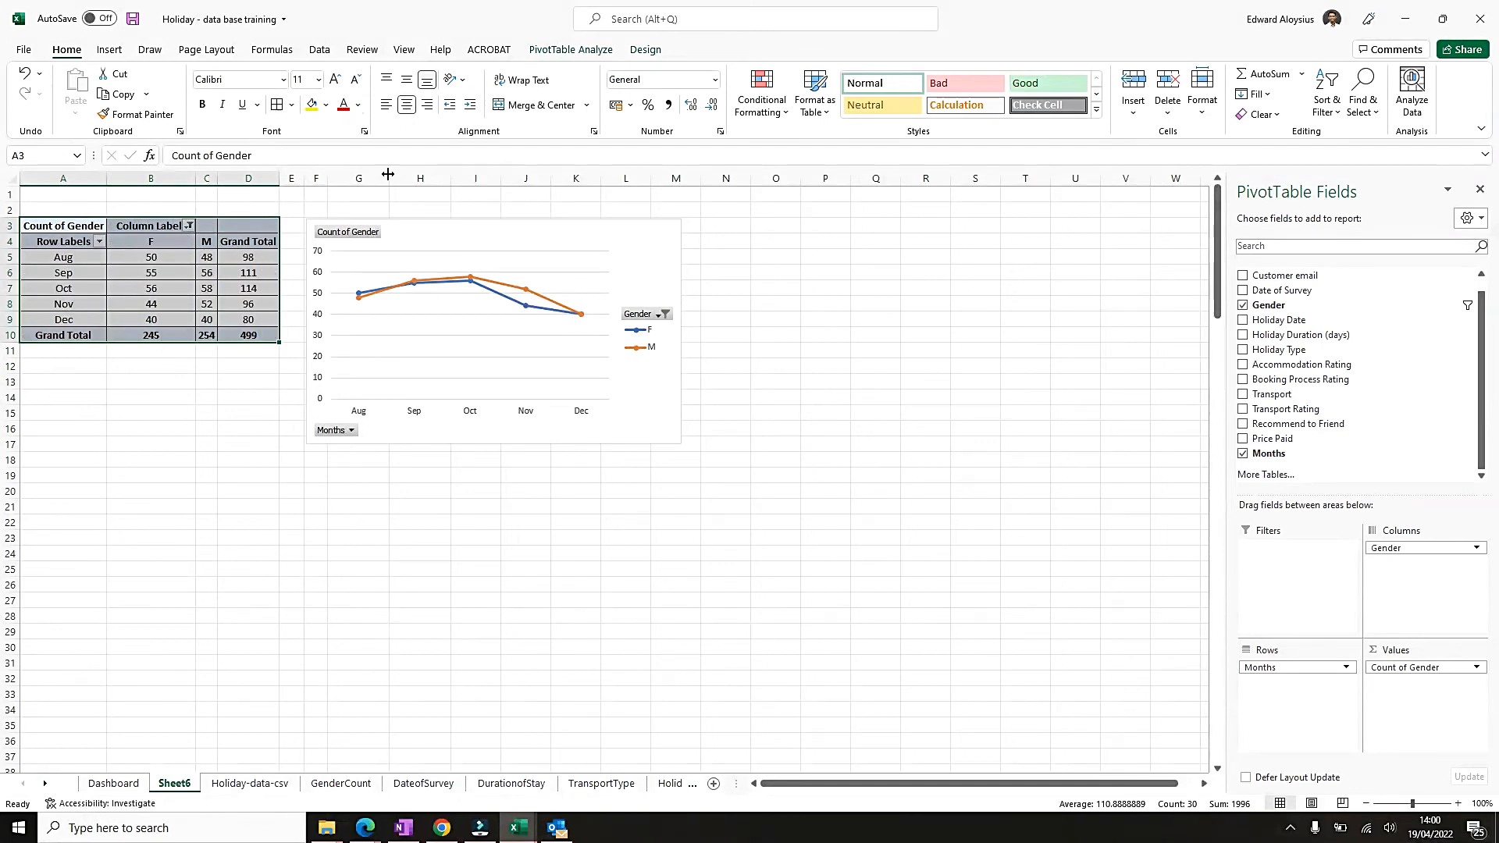
Rename the PivotTable's F and M column labels as FEMALE and MALE, and widen column C.
left_click(148, 241)
left_click(165, 235)
left_click(167, 240)
type("fema")
key("BackSpace")
key("BackSpace")
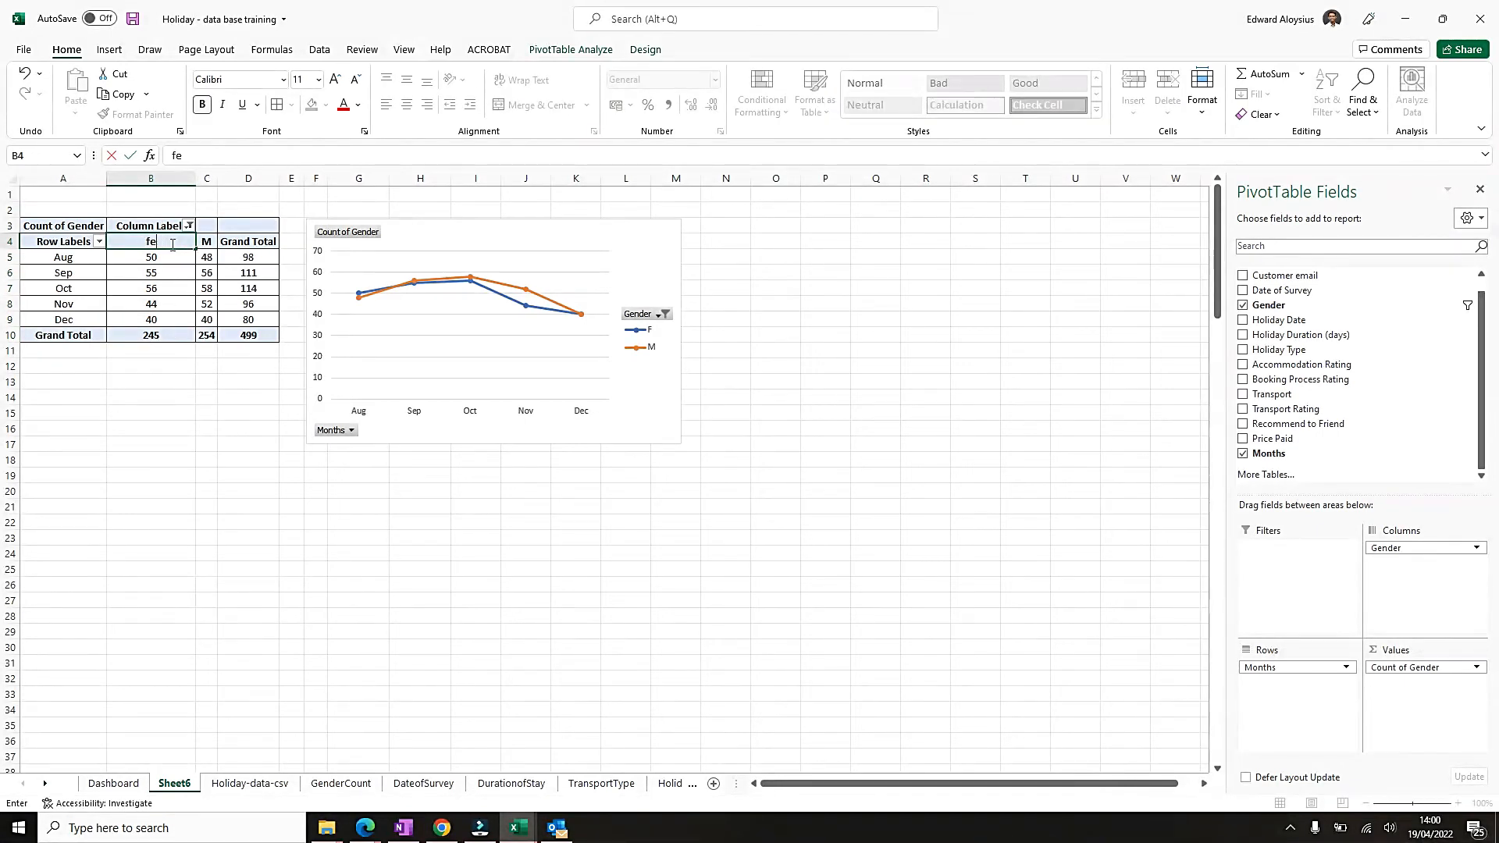
type("MALE")
key("Tab")
type("A")
key("BackSpace")
type("MALE")
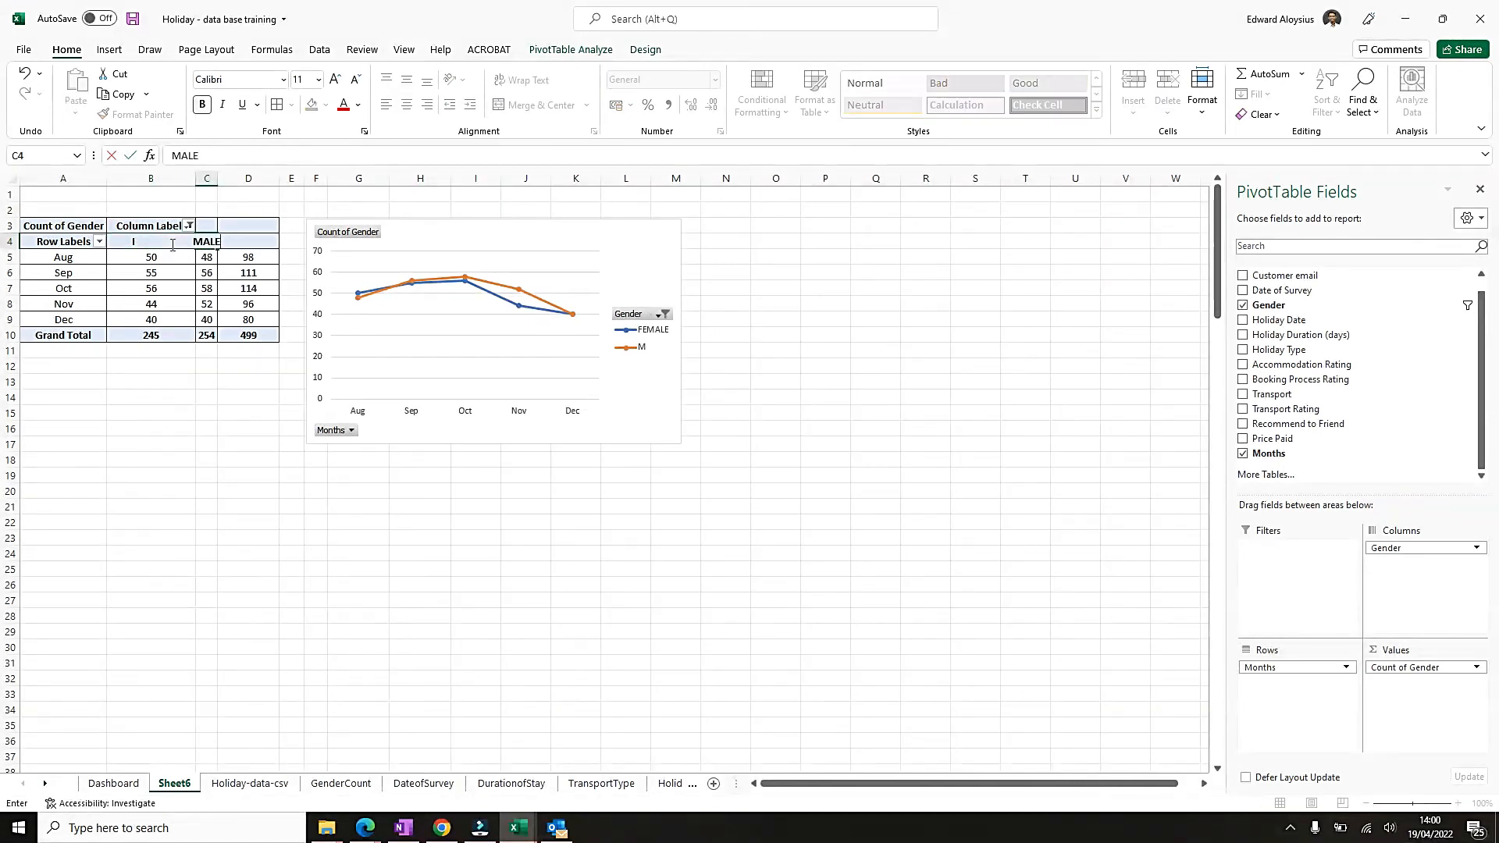
key("Return")
left_click_drag(218, 178, 257, 181)
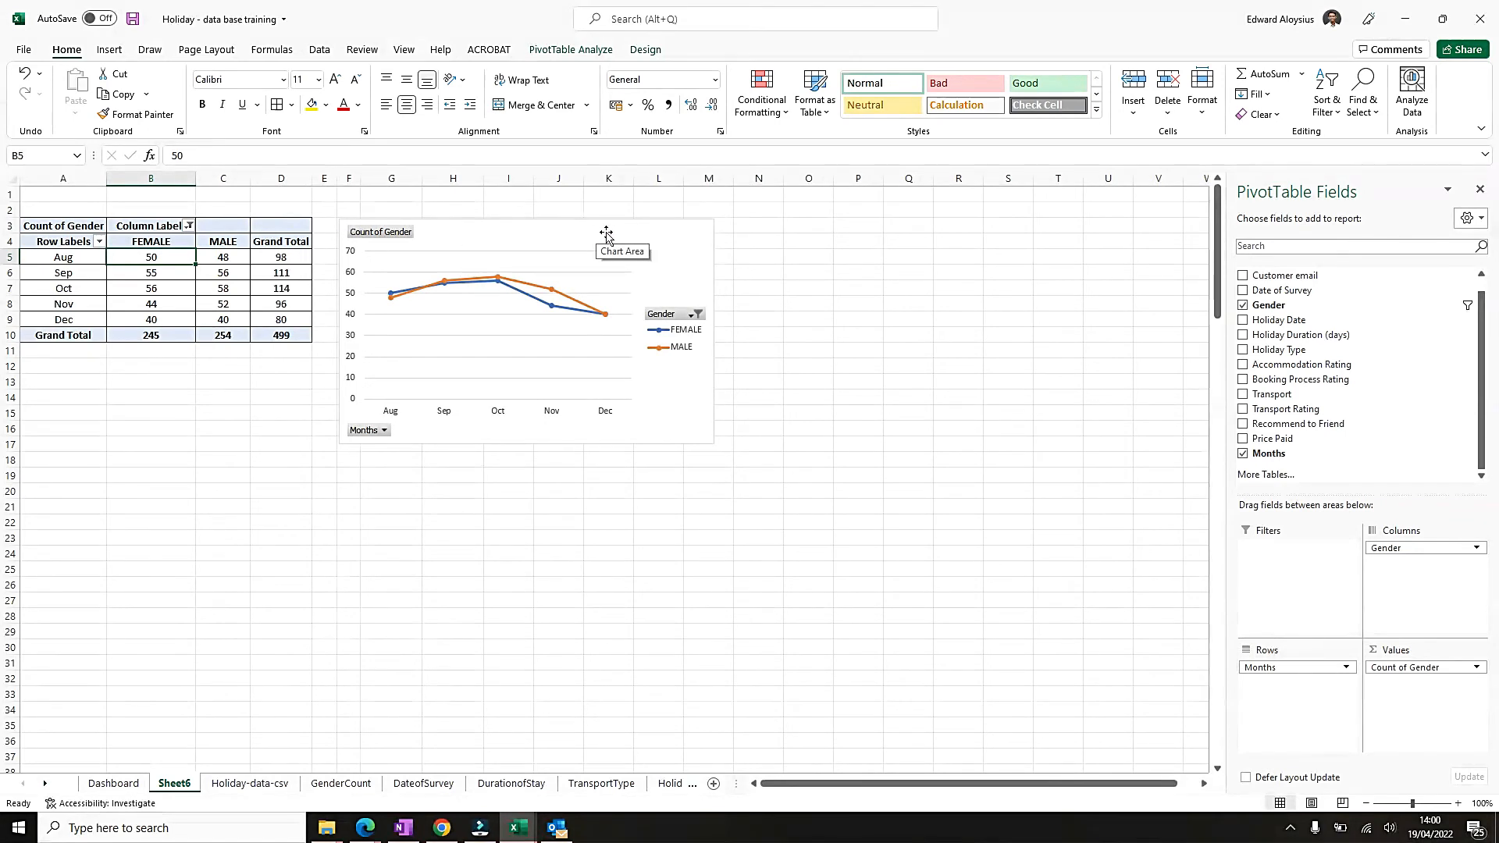
Add the title "Peak Holiday Season Trend" to the chart and move it slightly higher.
left_click(670, 242)
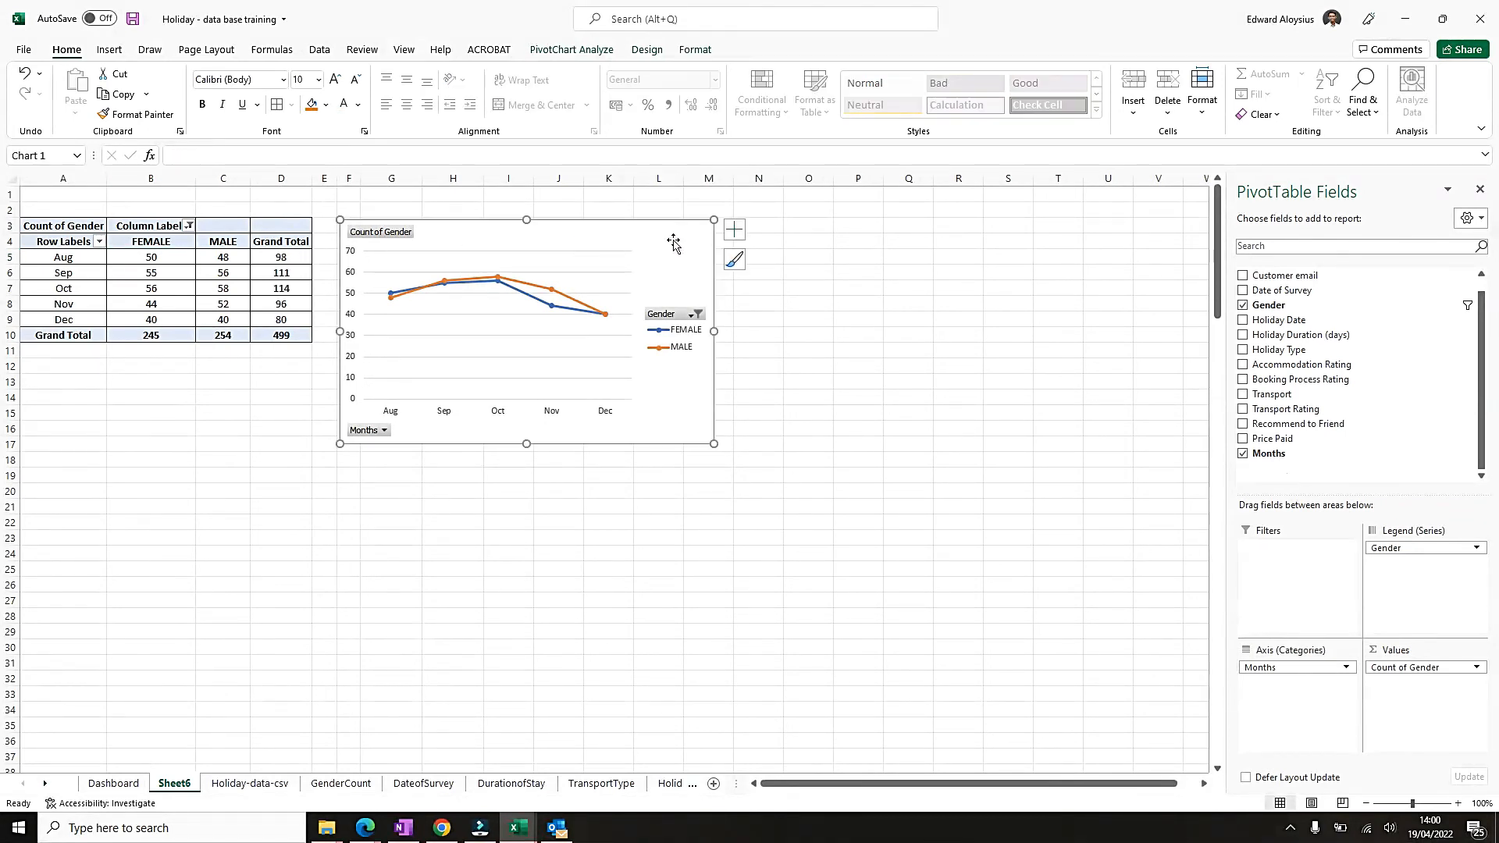
left_click(734, 231)
left_click(789, 279)
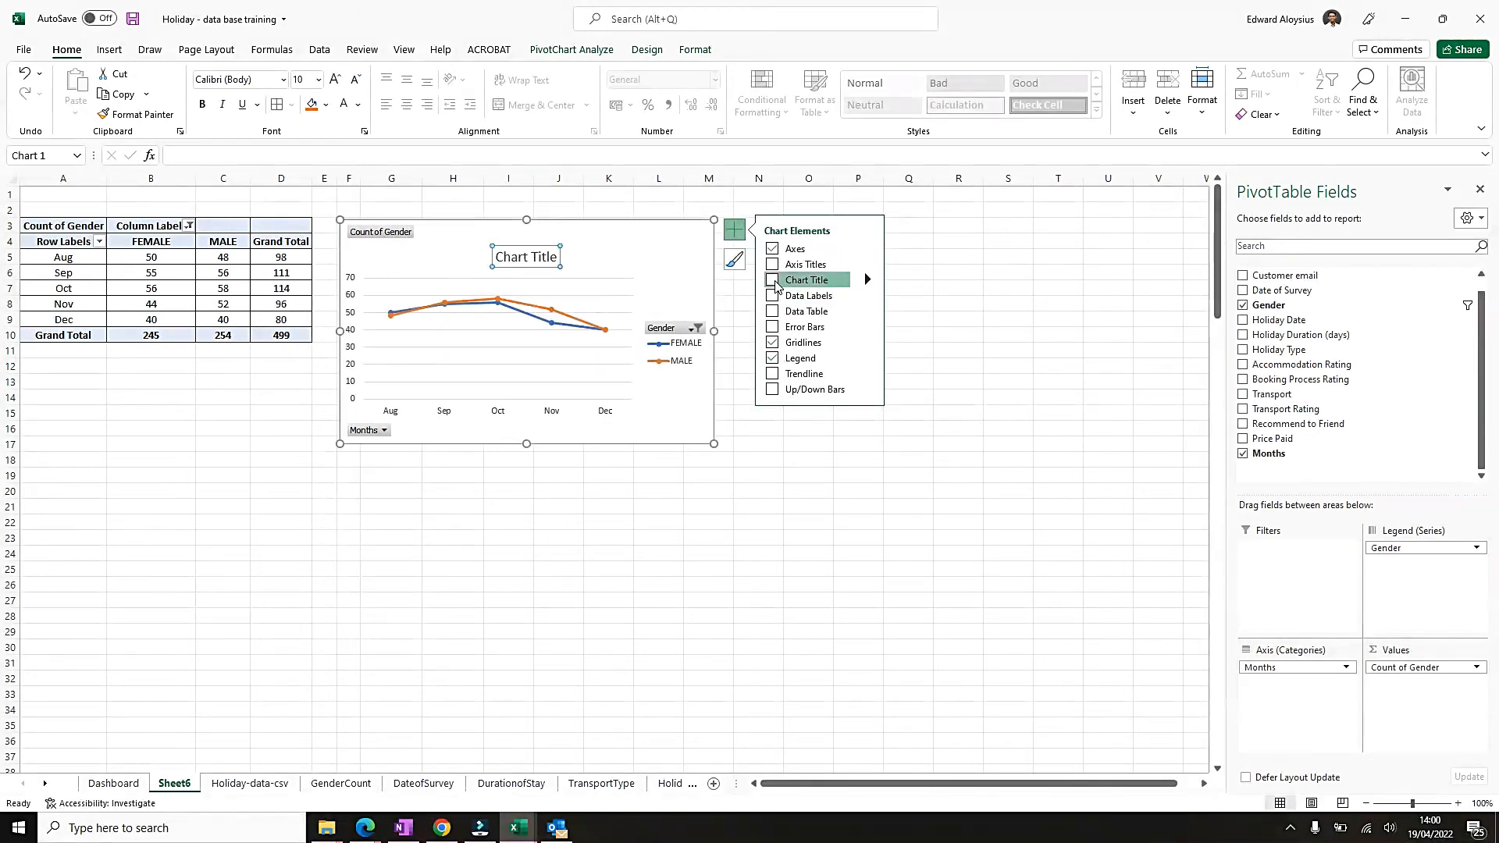
double_click(540, 257)
triple_click(543, 260)
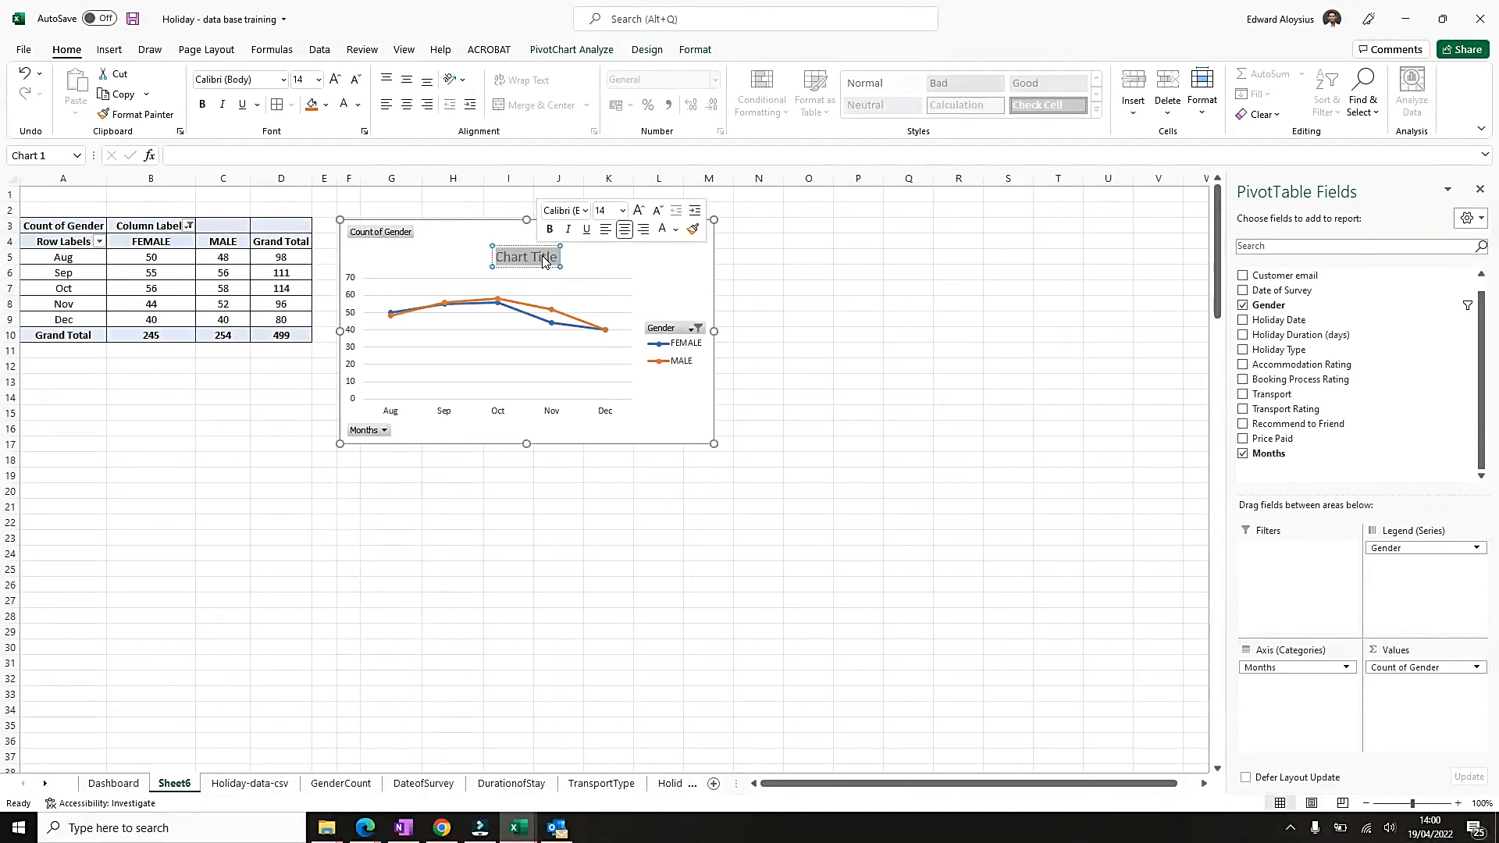
key("BackSpace")
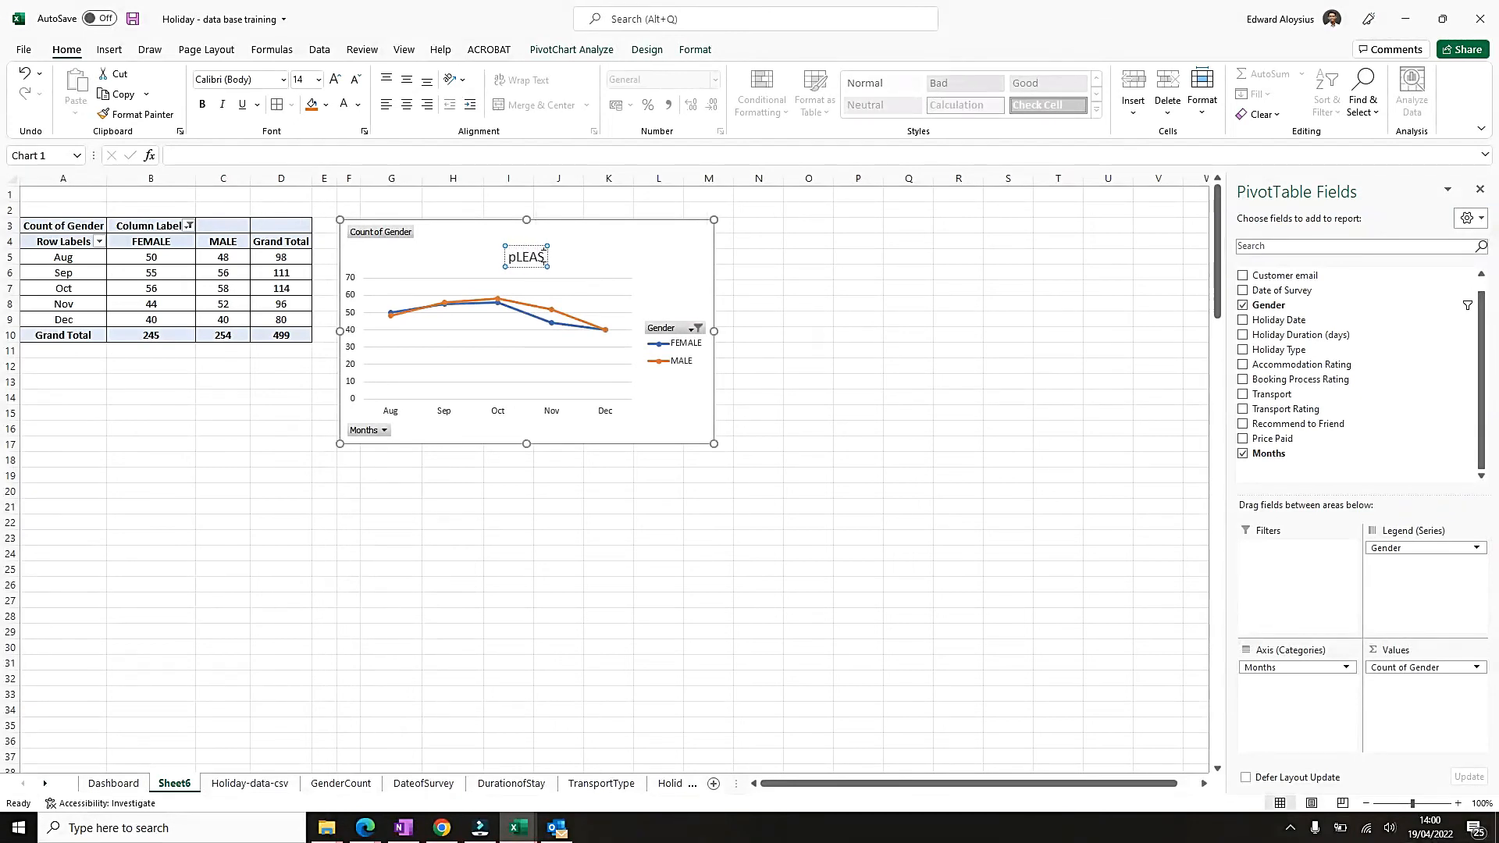
type("P")
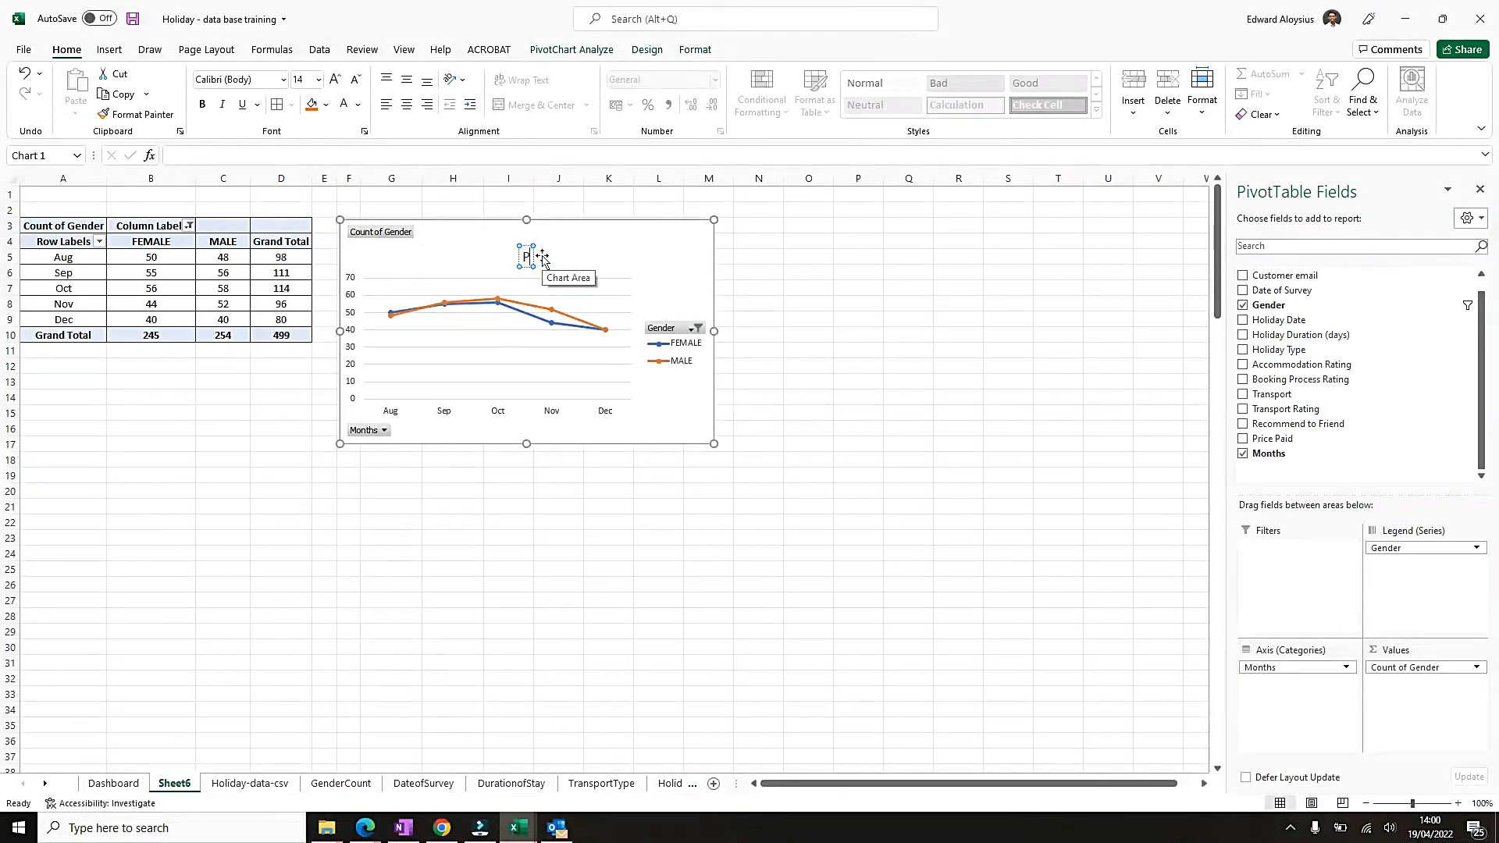
type("eak Hol")
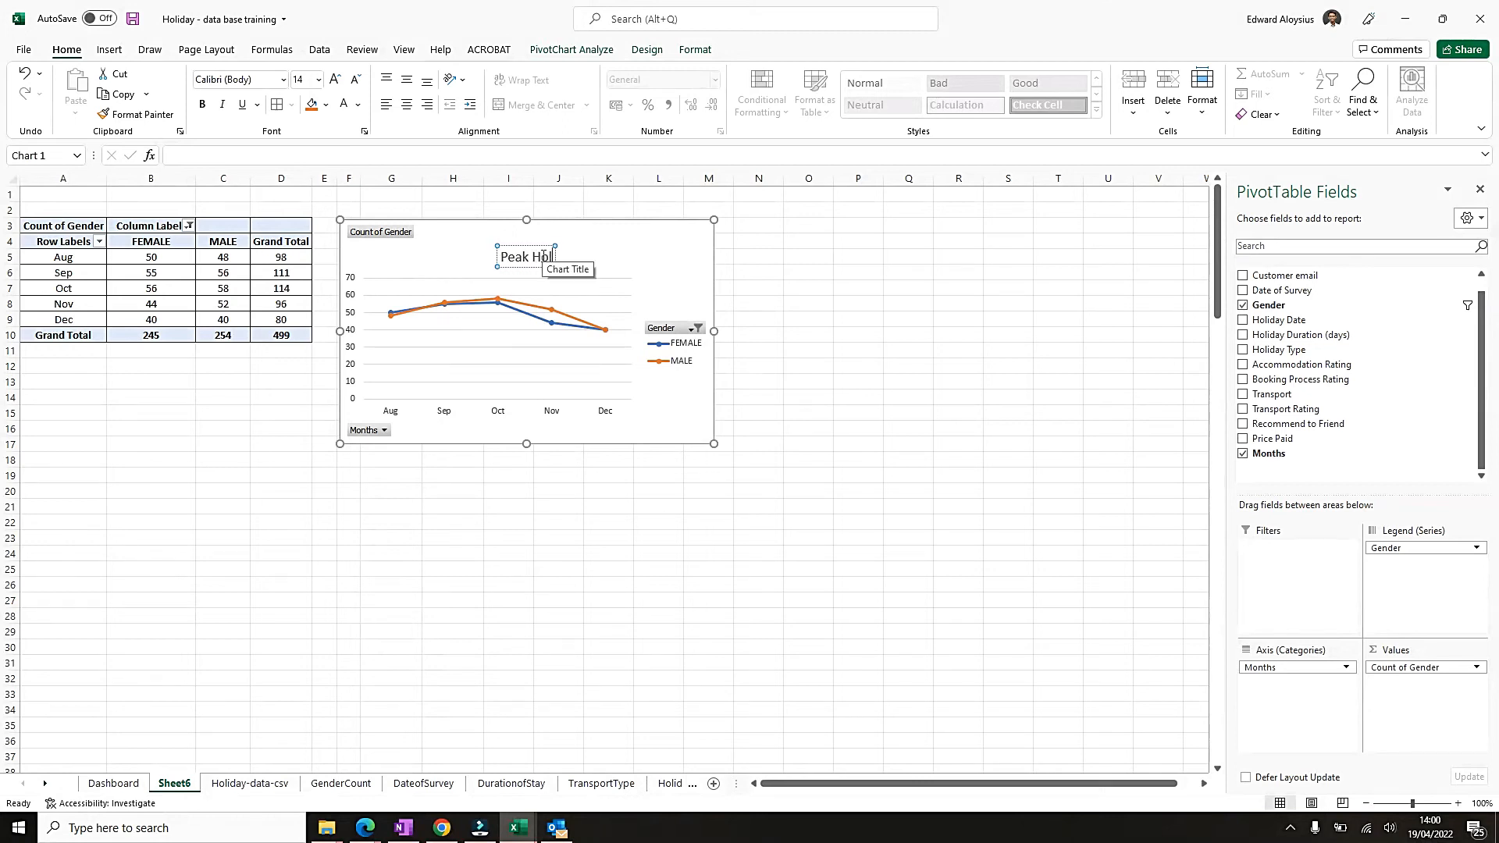
type("iday Season tr")
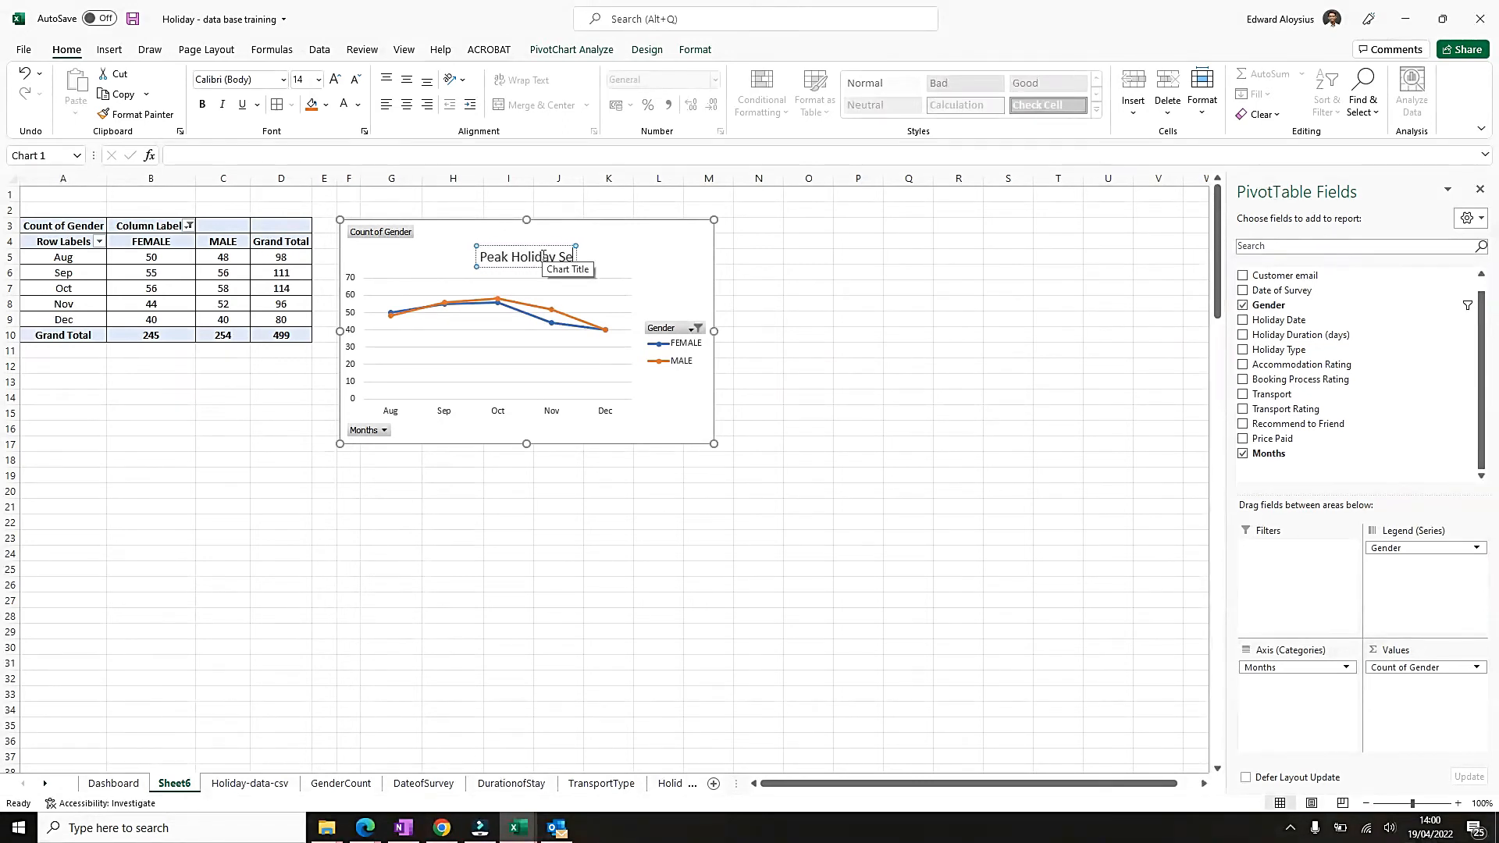
key("BackSpace")
key("BackSpace")
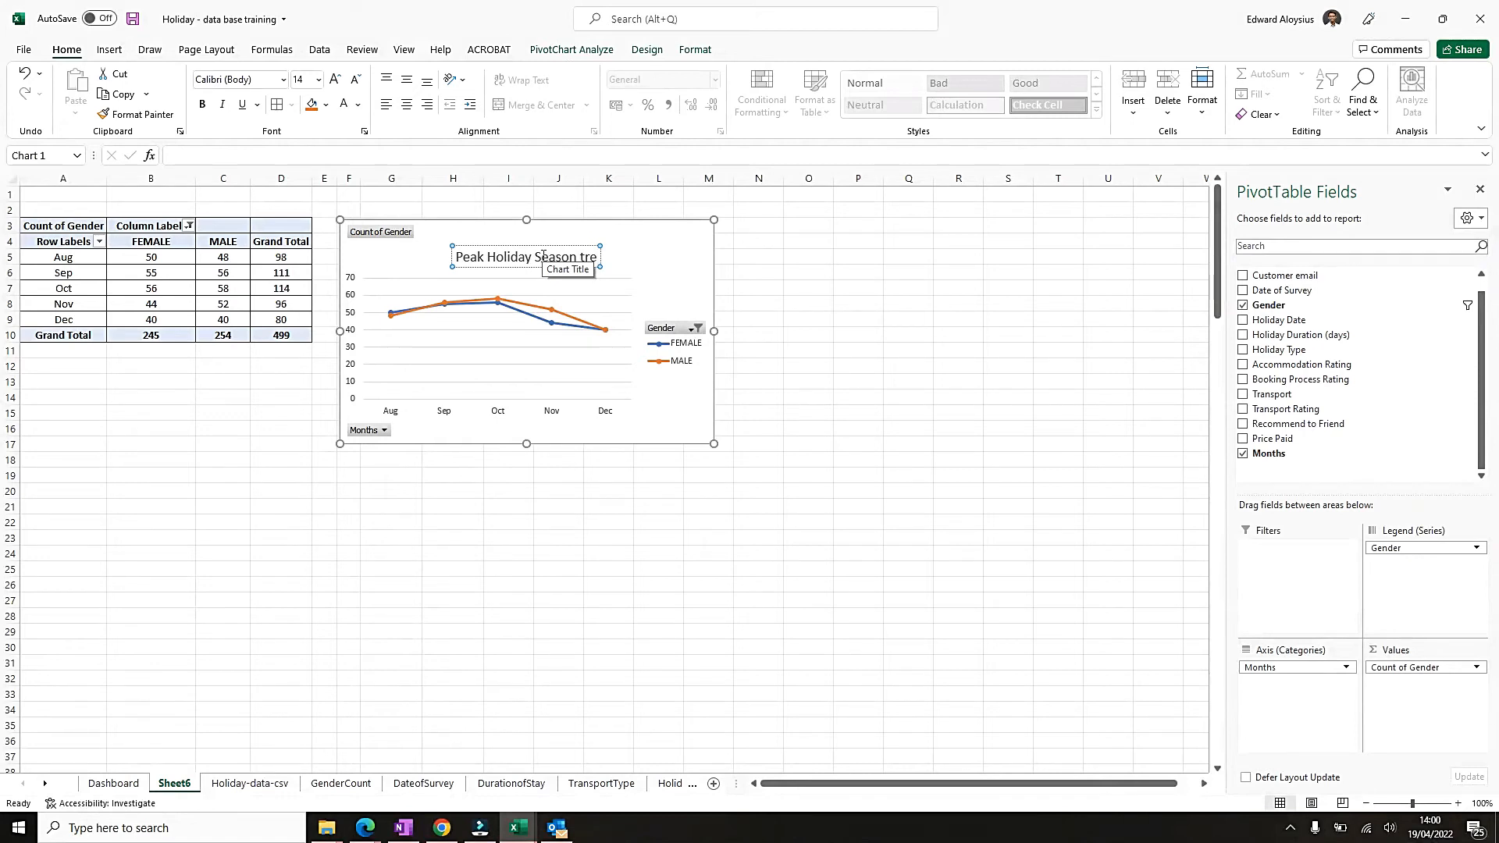
type("Trend")
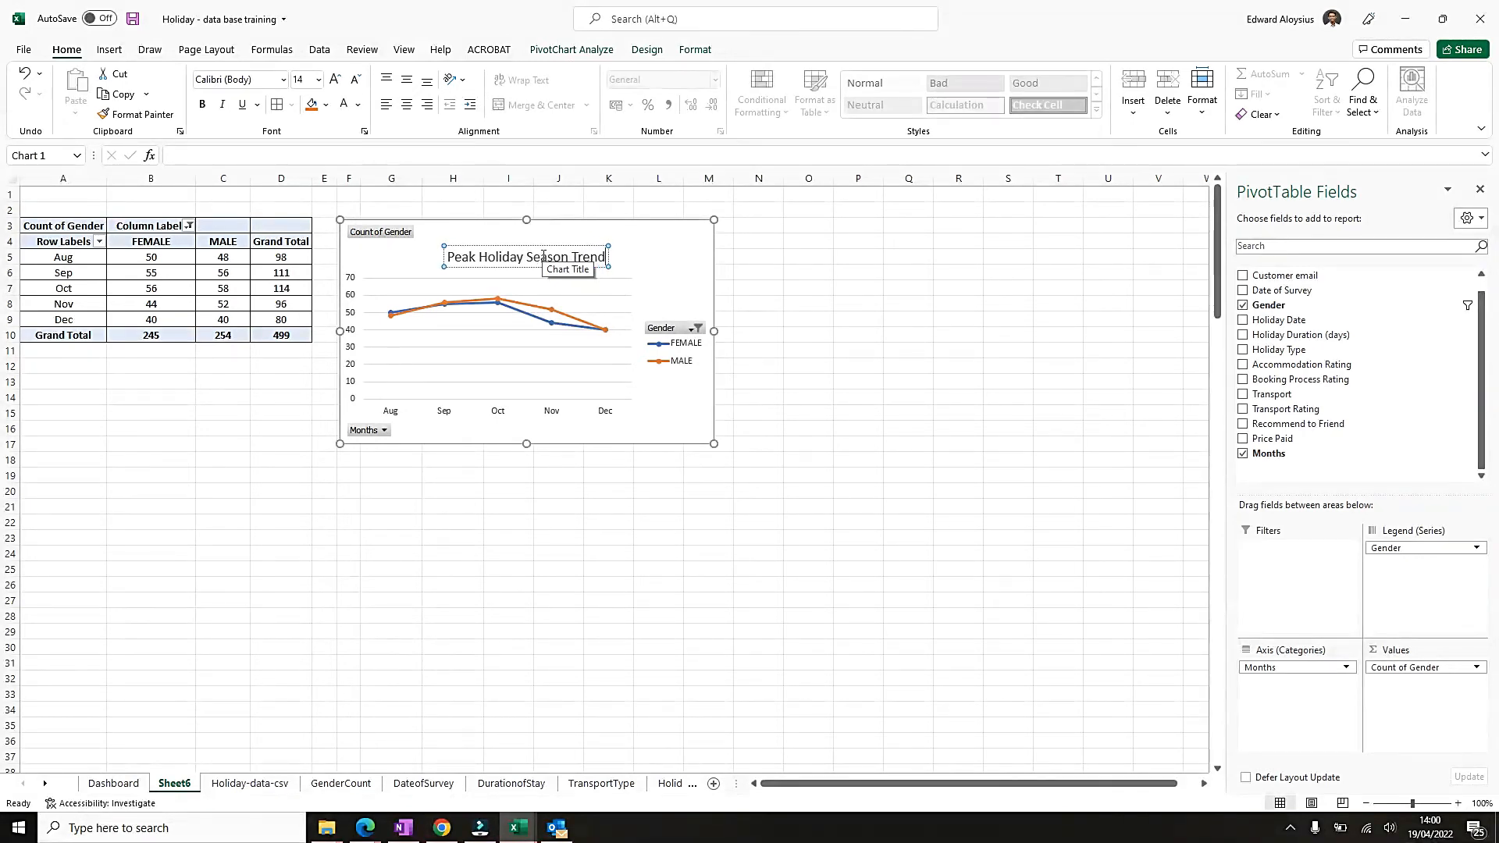
left_click(542, 245)
left_click_drag(541, 245, 542, 234)
Copy the Peak Holiday Season Trend chart and paste it onto the Dashboard sheet below the Holiday Type chart.
left_click(691, 237)
right_click(693, 237)
left_click(738, 298)
left_click(131, 783)
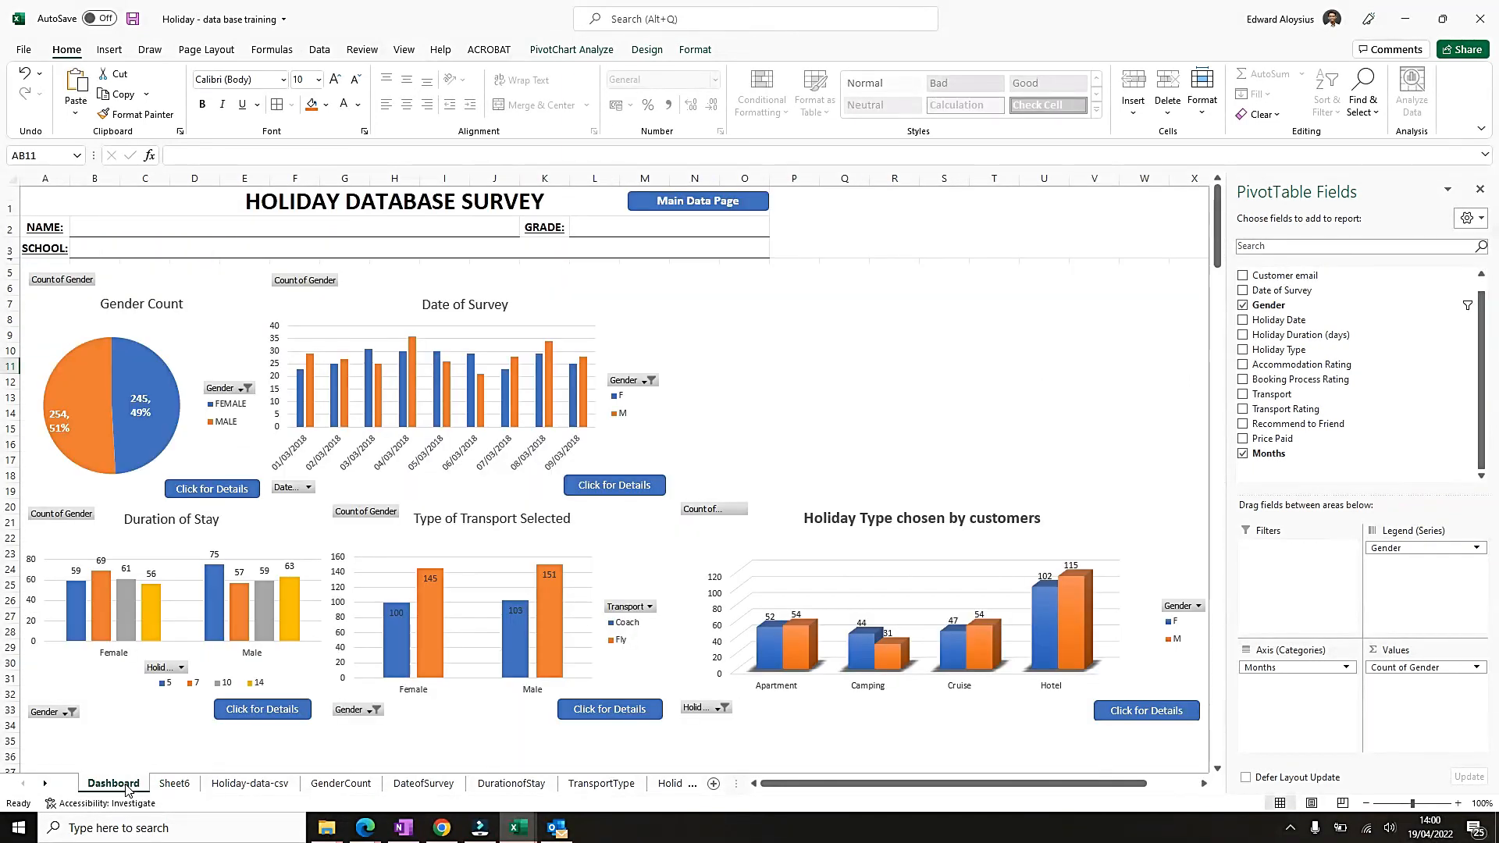
scroll(859, 640, "down", 4)
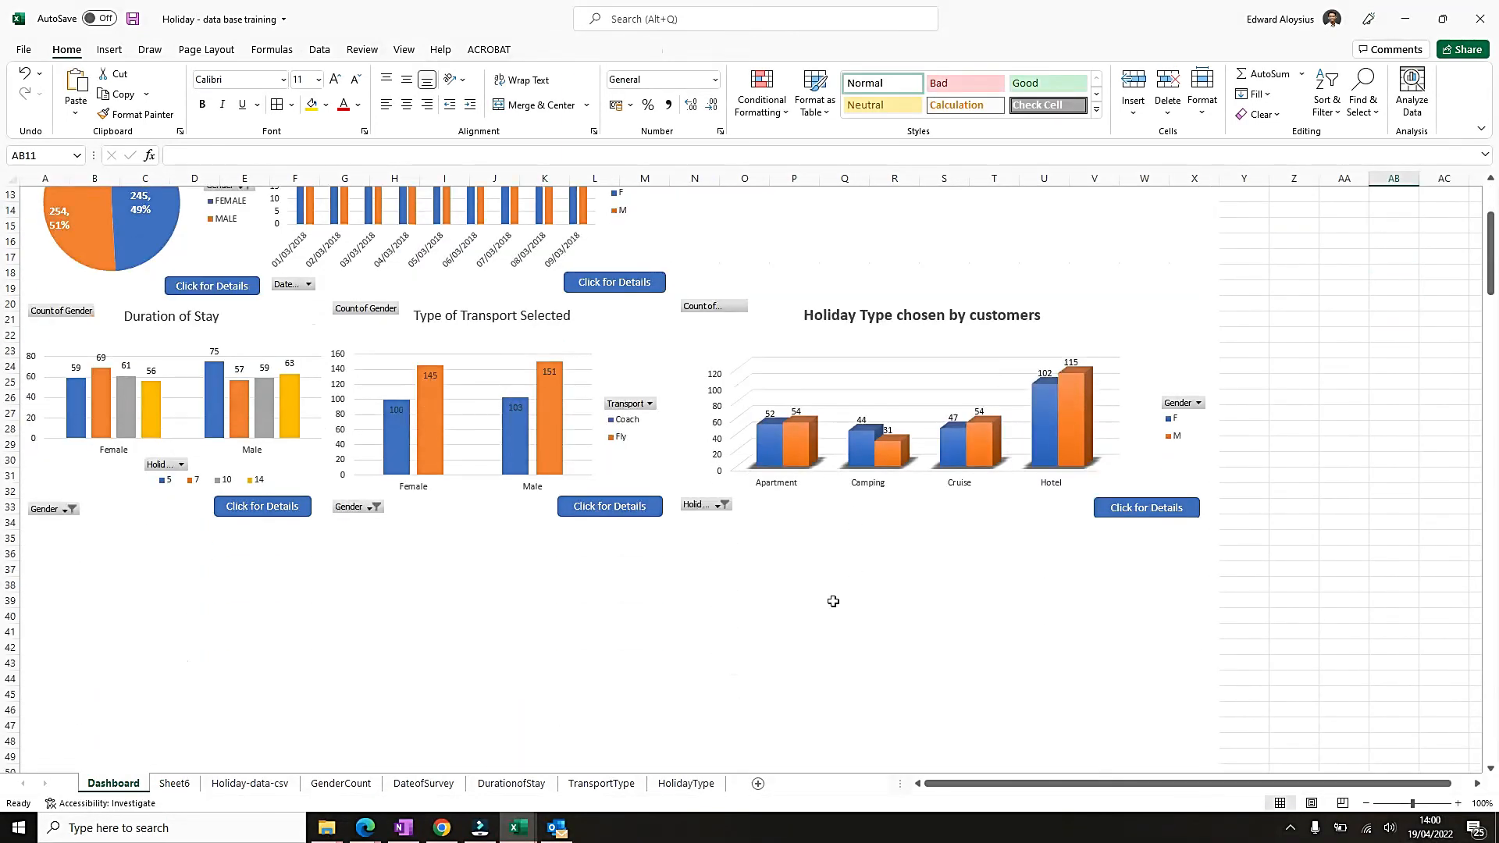
scroll(832, 602, "down", 3)
left_click(698, 382)
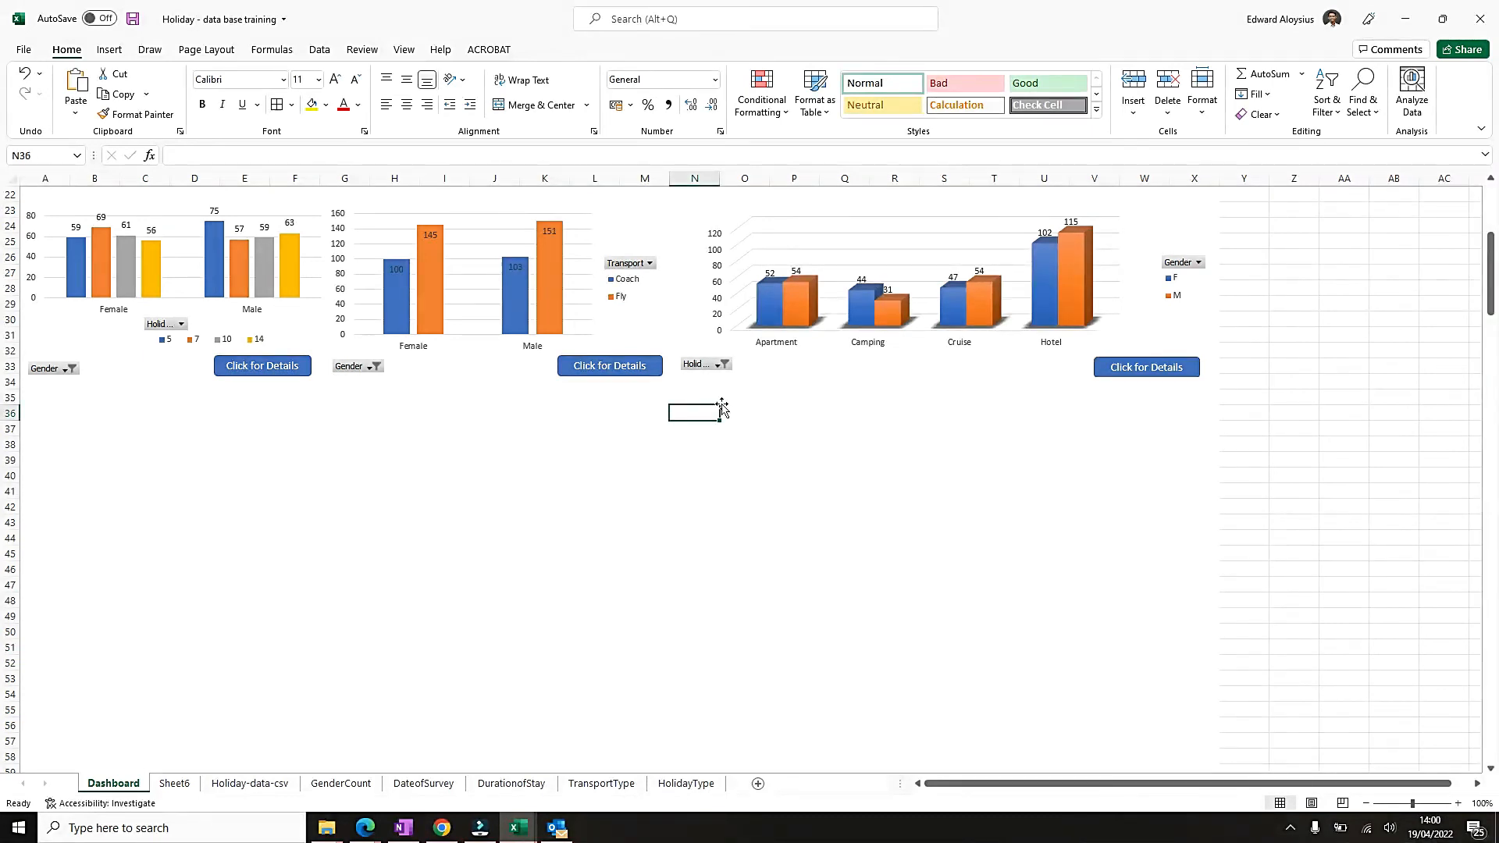
key("Down")
key("Right")
key("ctrl+v")
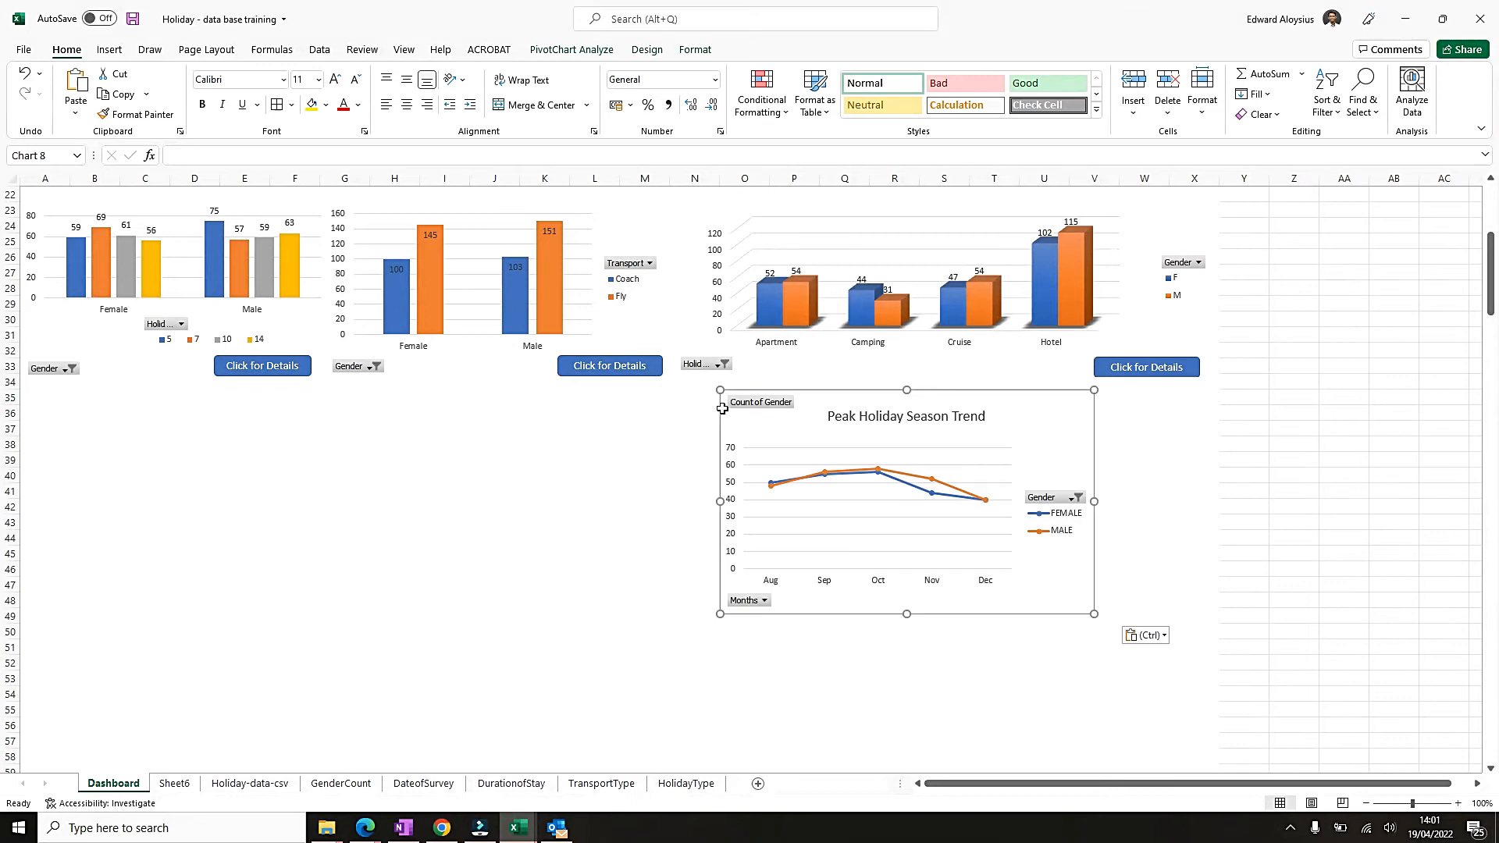
Move the pasted trend chart so its left edge lines up with the Holiday Type chart above it.
left_click_drag(817, 392, 779, 386)
left_click(754, 380)
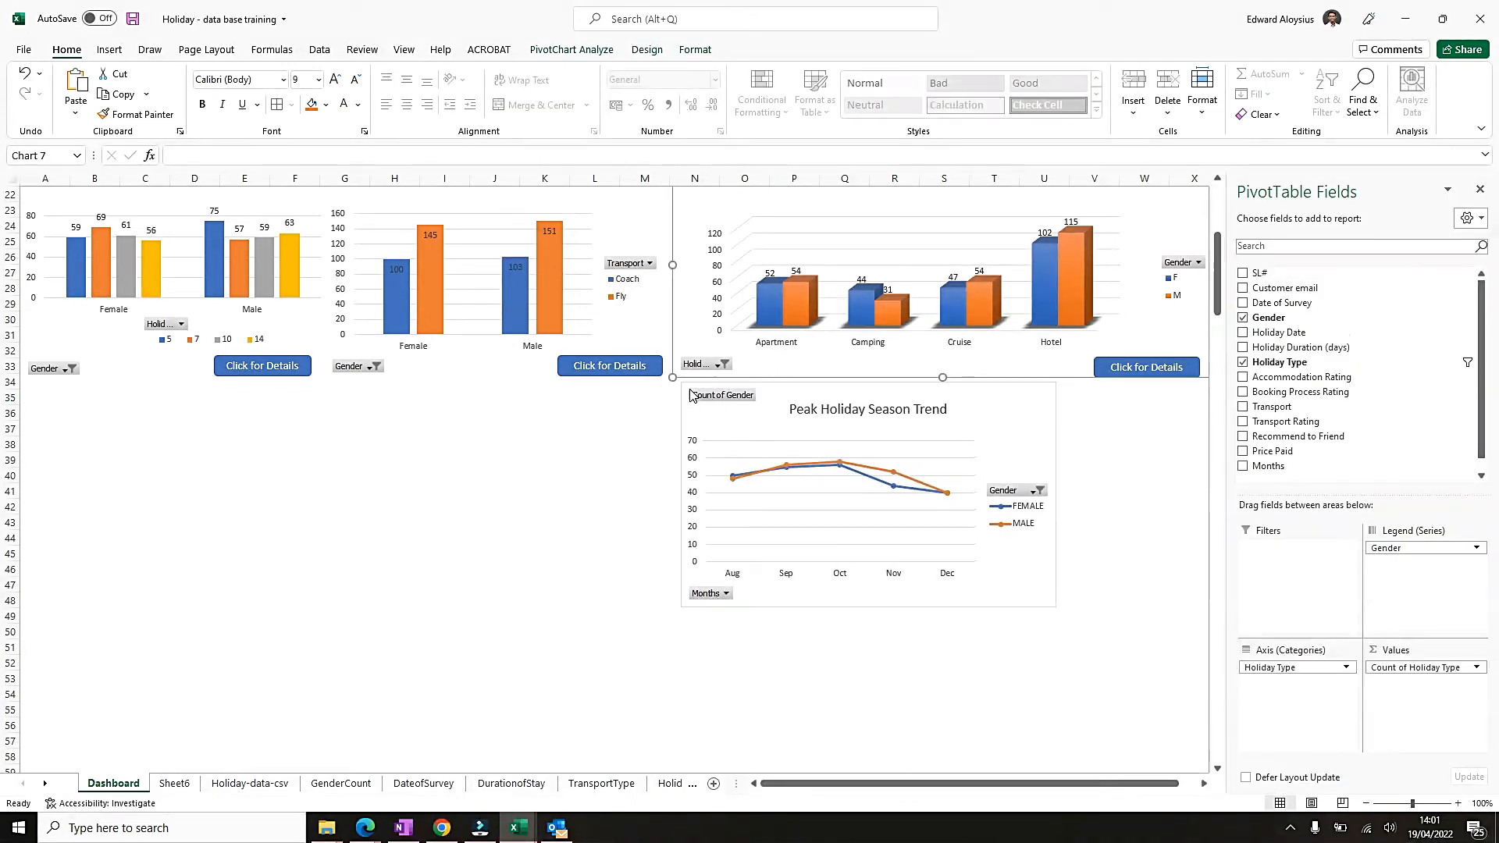
left_click_drag(681, 405, 677, 405)
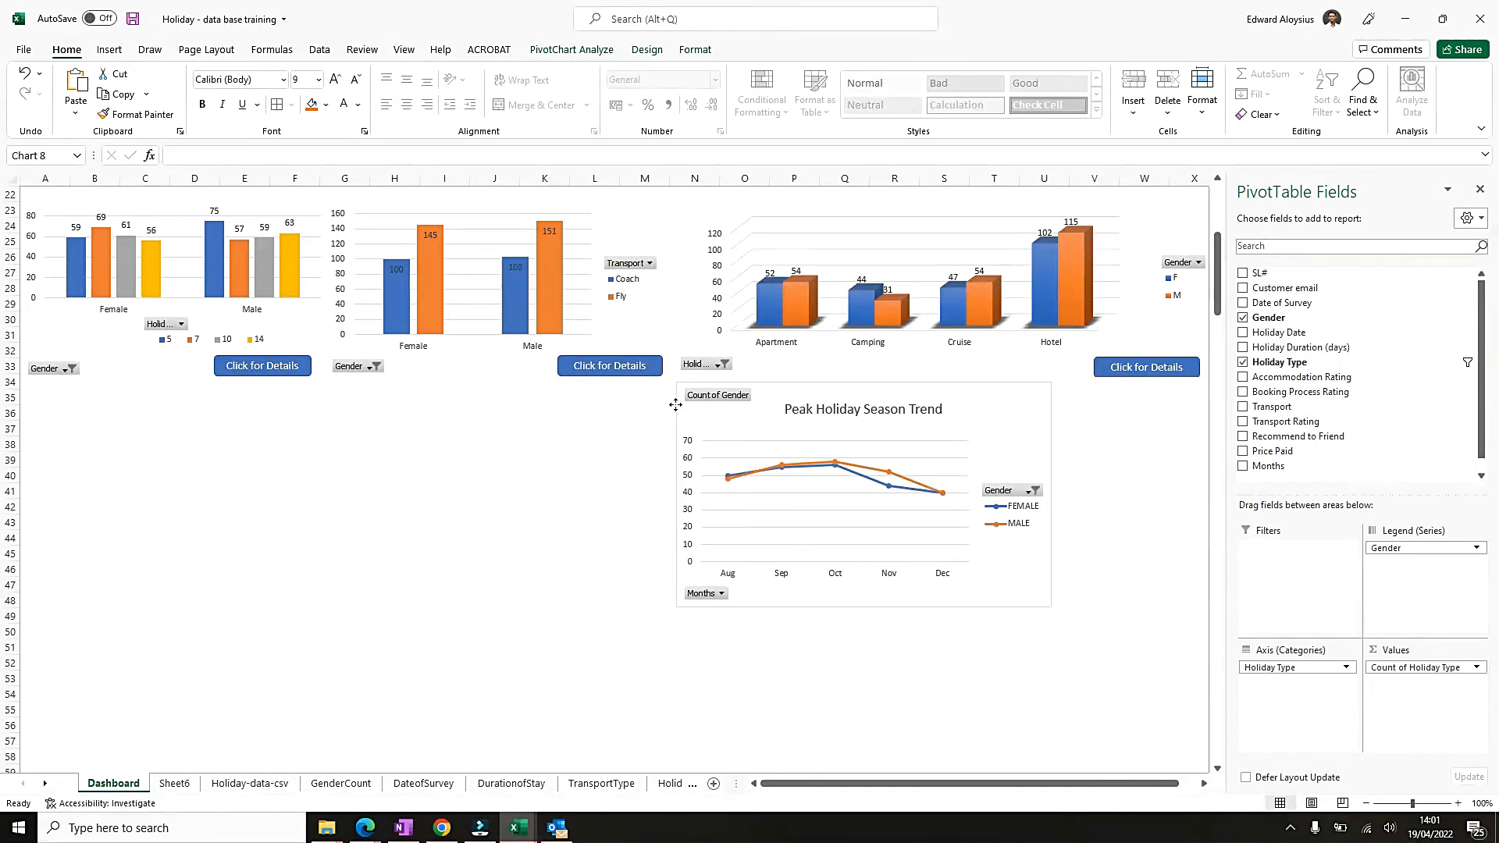
left_click(779, 370)
left_click(774, 393)
left_click(776, 371)
left_click(683, 415)
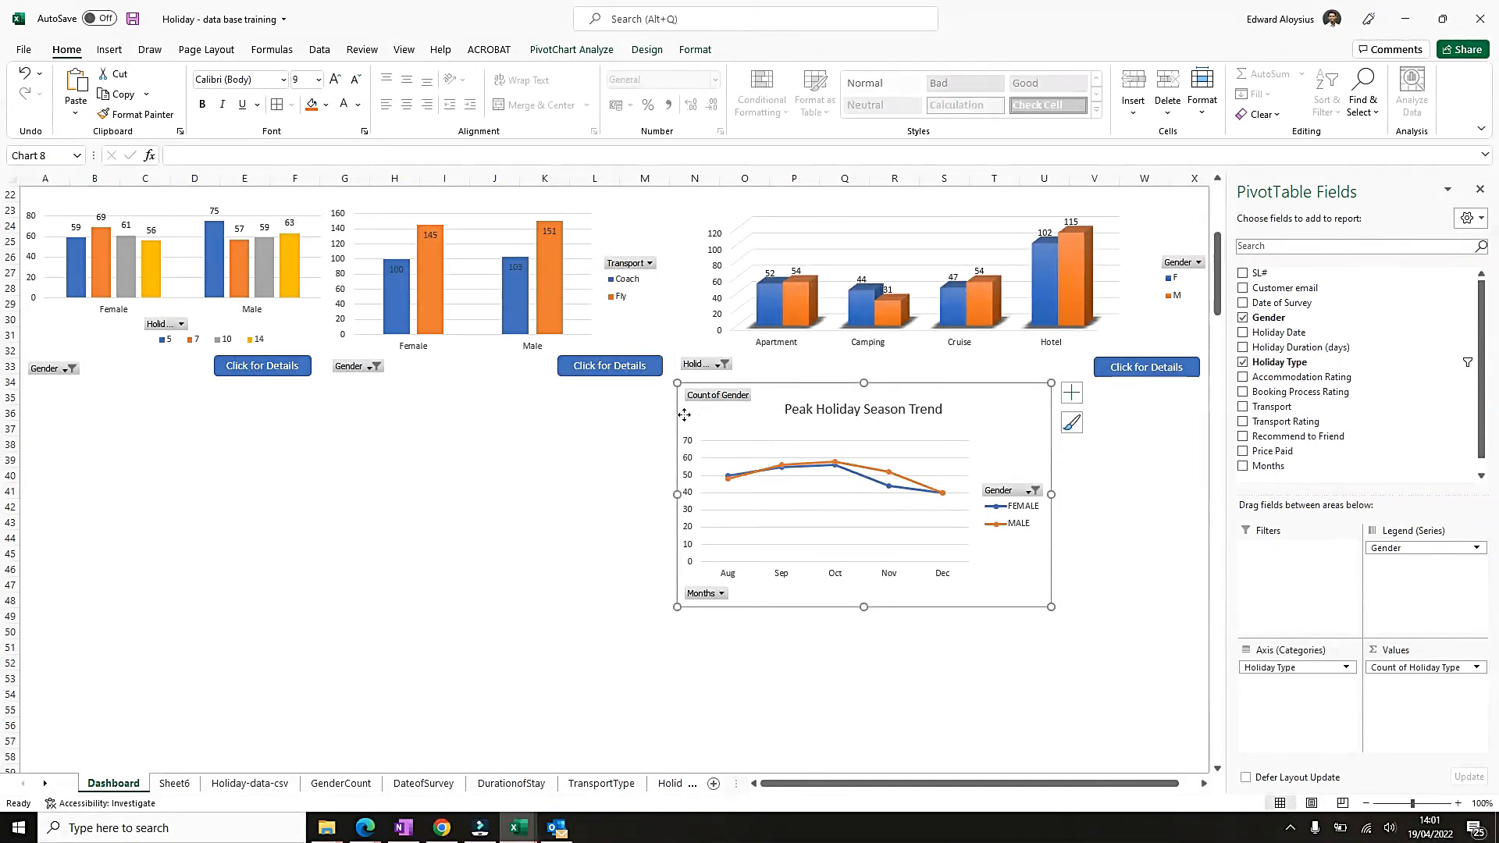
left_click_drag(683, 414, 680, 415)
Nudge the trend chart up against the Holiday Type chart's lower edge and hide the PivotTable field list.
left_click(834, 372)
left_click(830, 398)
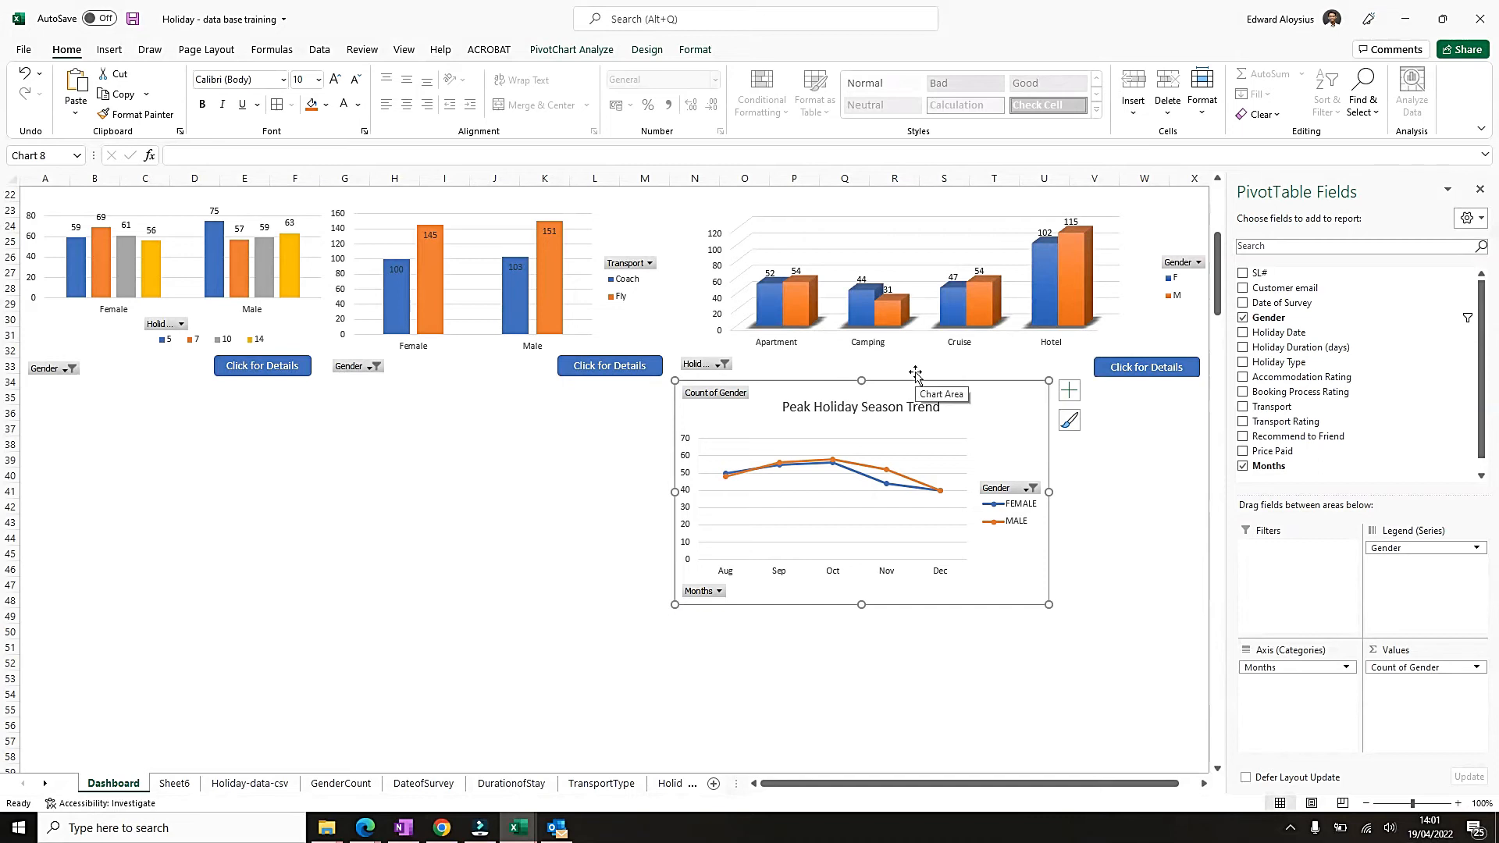
key("Up")
key("Up")
key("Up")
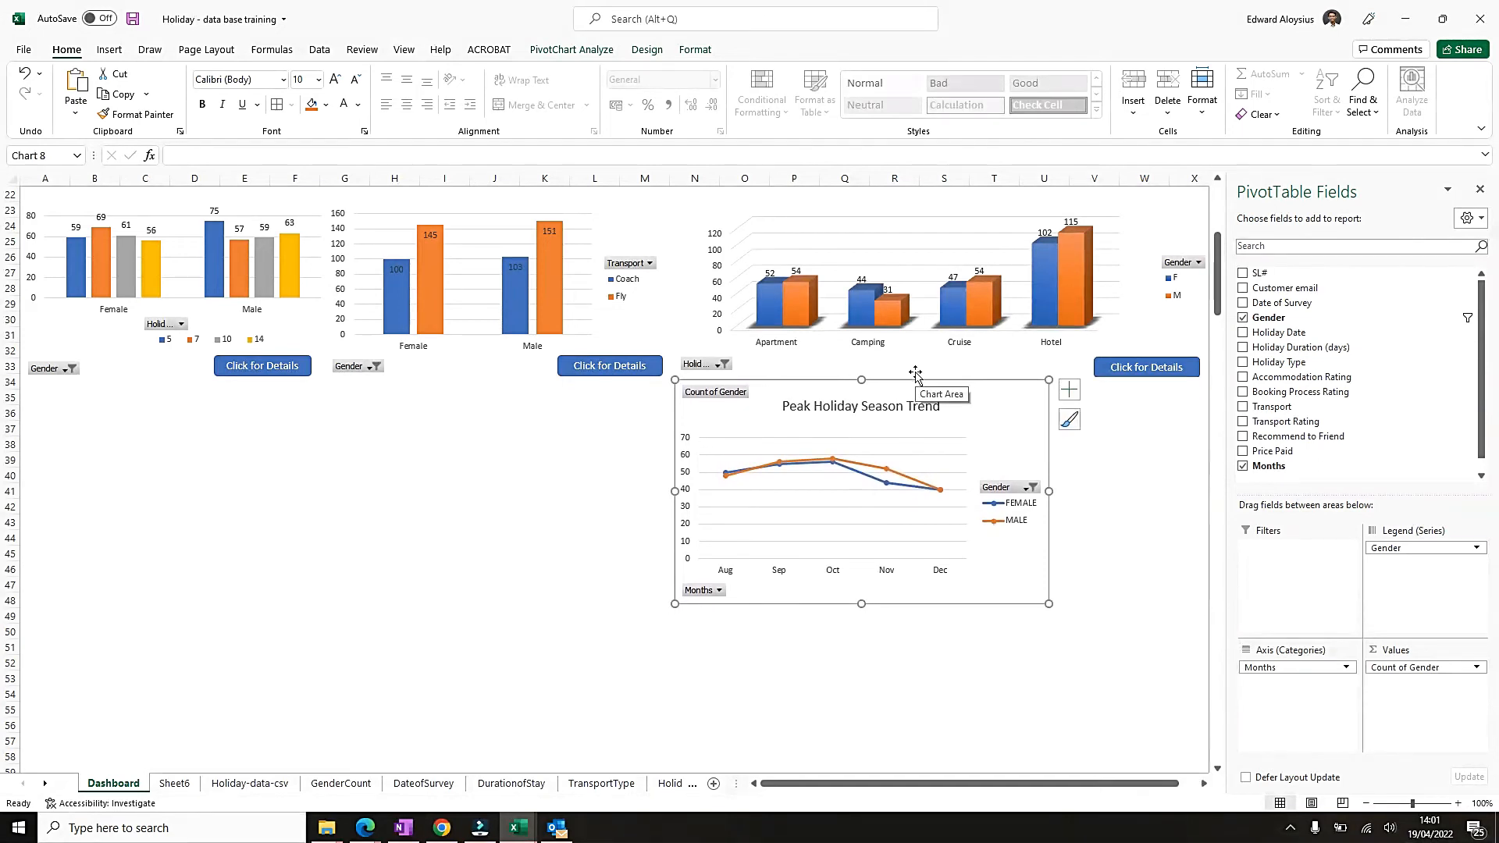
left_click(1479, 189)
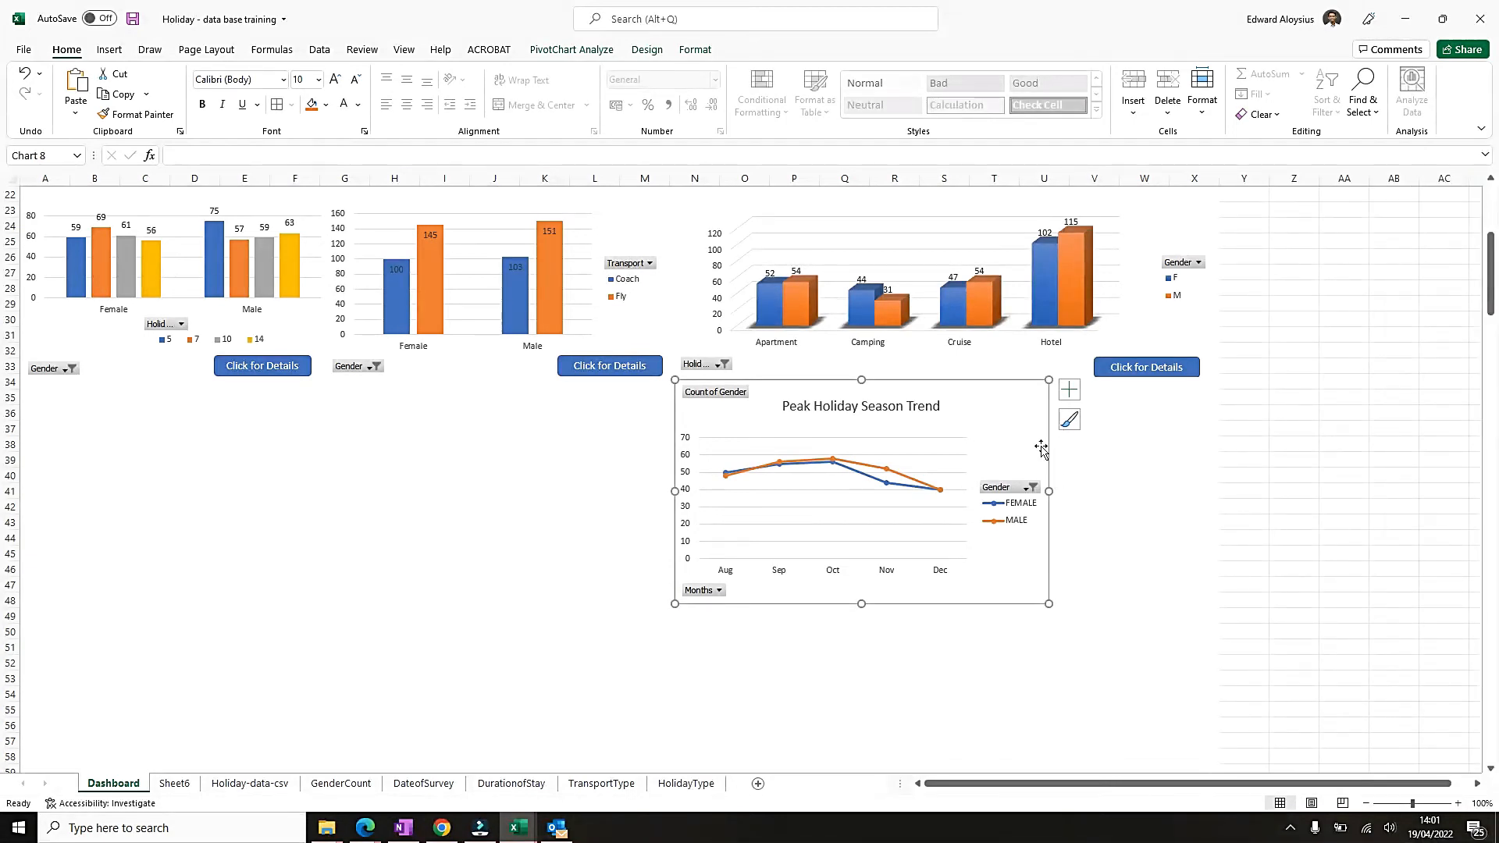
Widen the Peak Holiday Season Trend chart to about 18.39 cm so its right edge lines up with the Holiday Type chart above.
left_click_drag(1050, 491, 1215, 485)
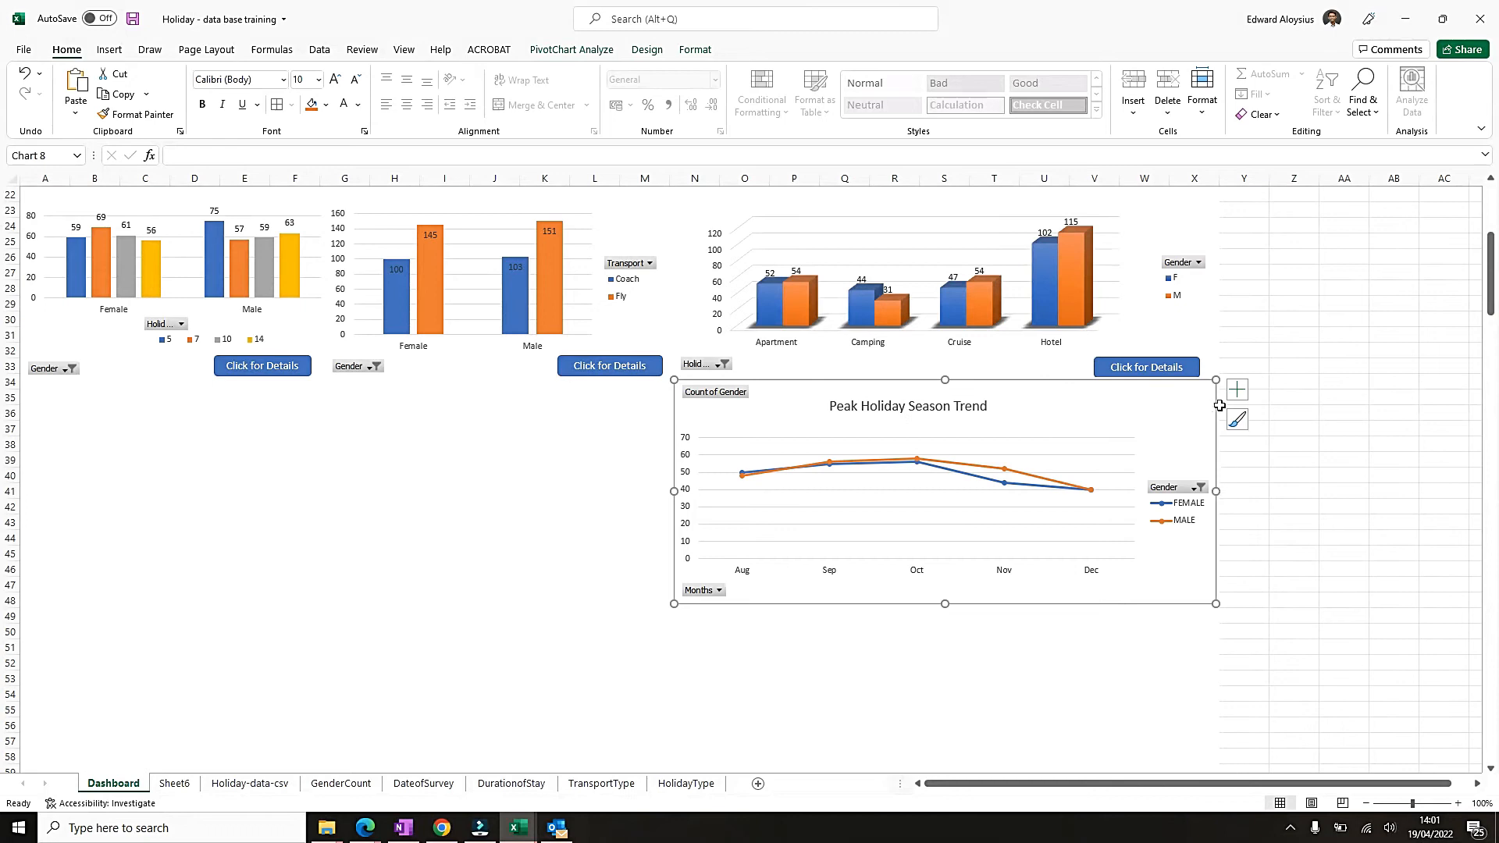
left_click(1281, 434)
left_click(1205, 397)
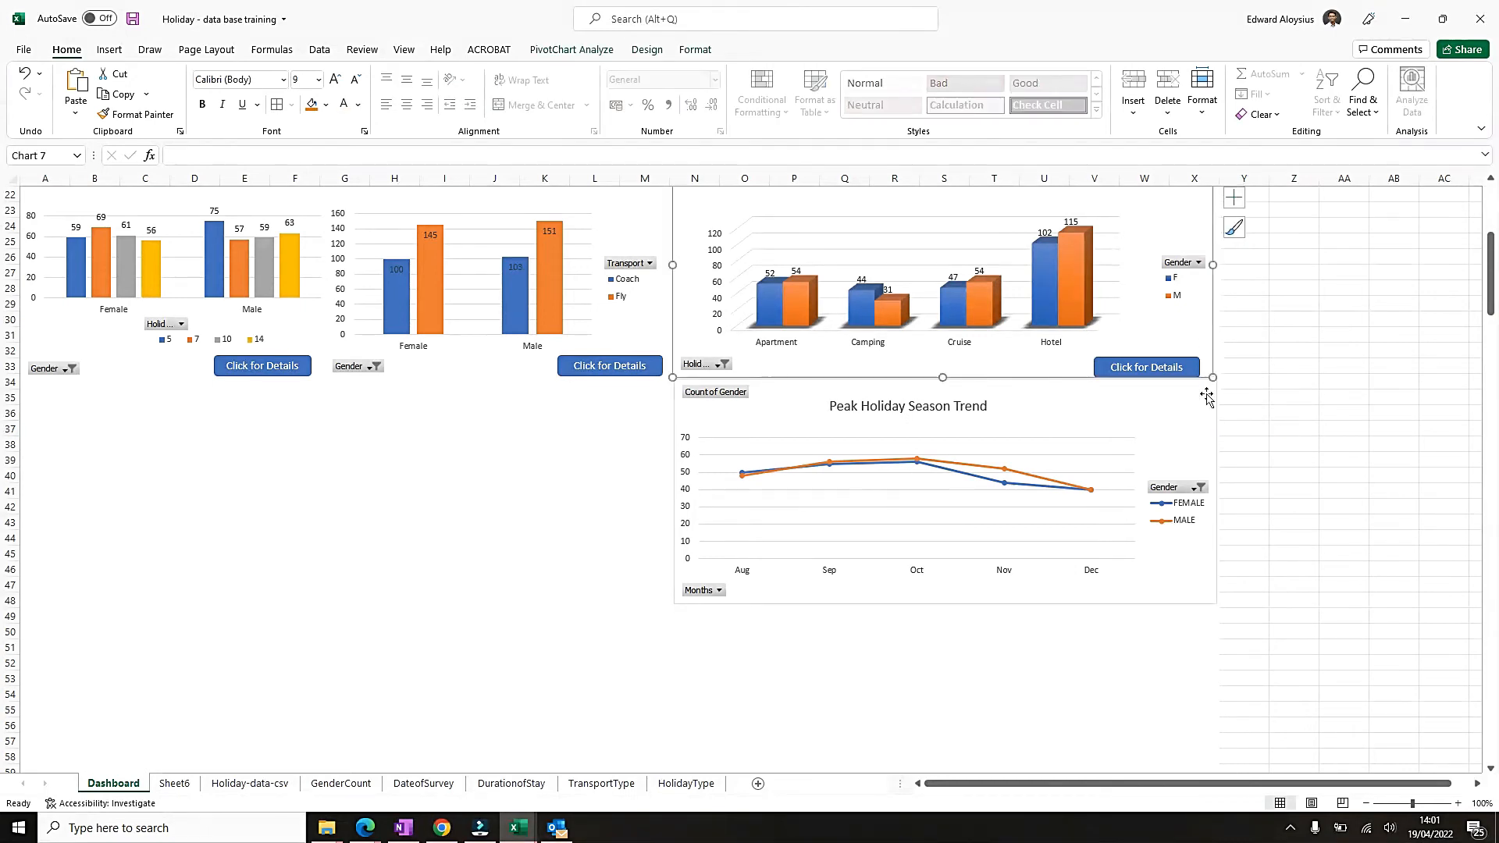
Remove the outline from the Peak Holiday Season Trend chart and close its formatting pane.
double_click(1217, 421)
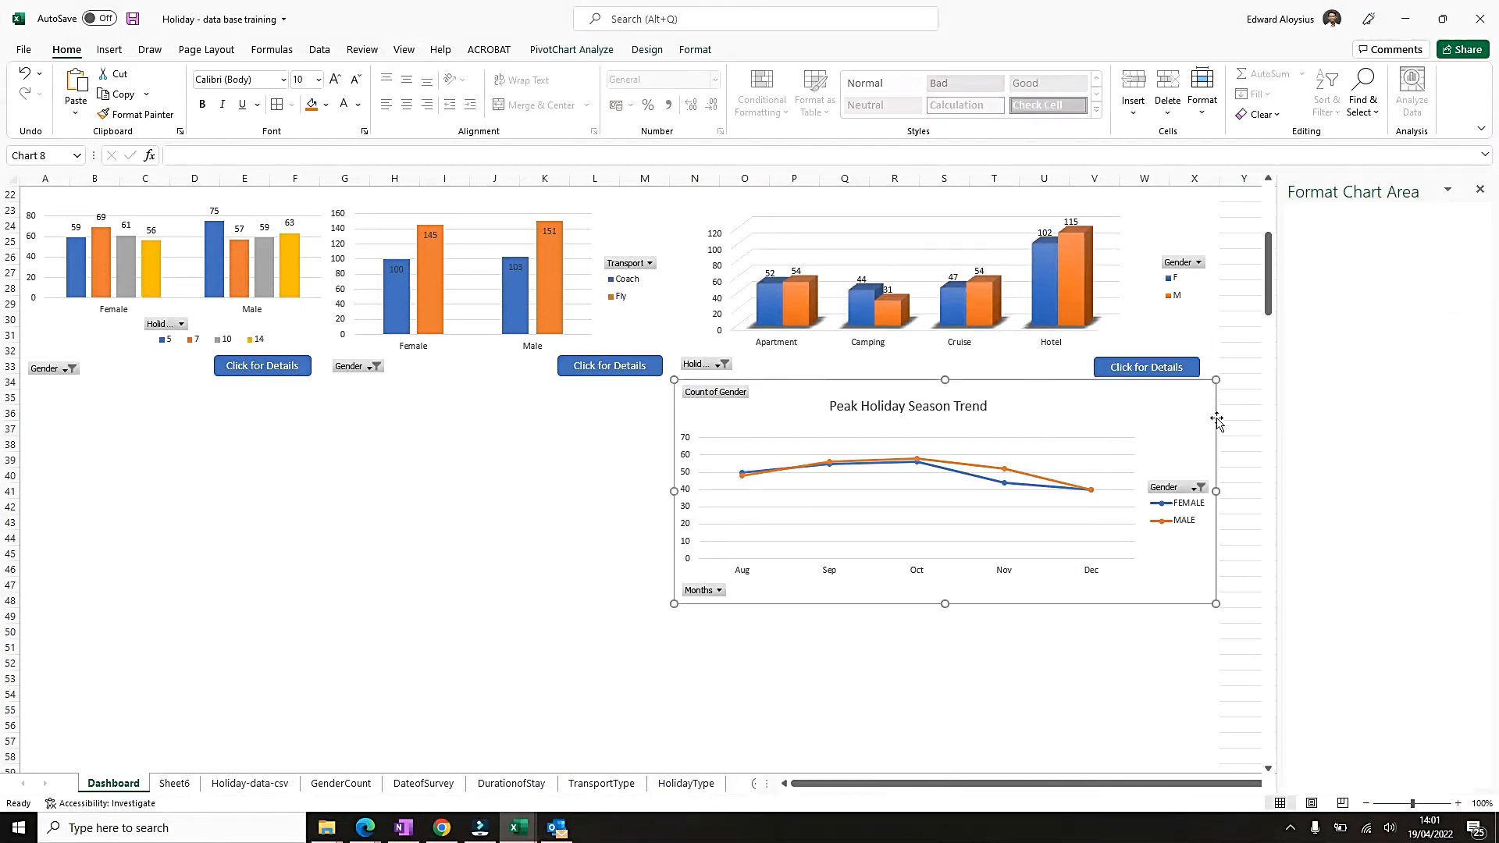
left_click(709, 52)
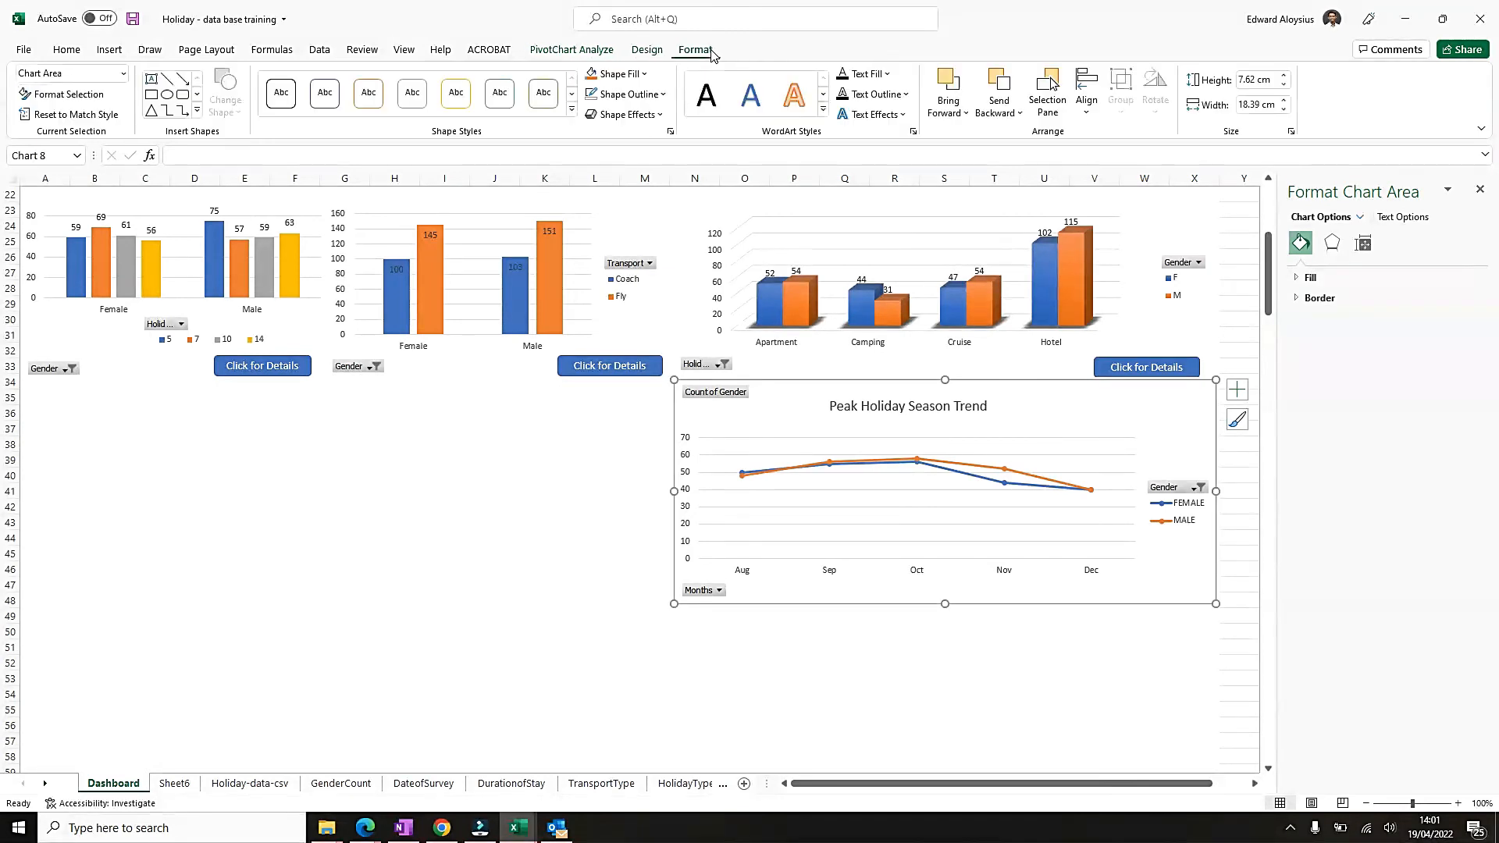
left_click(631, 94)
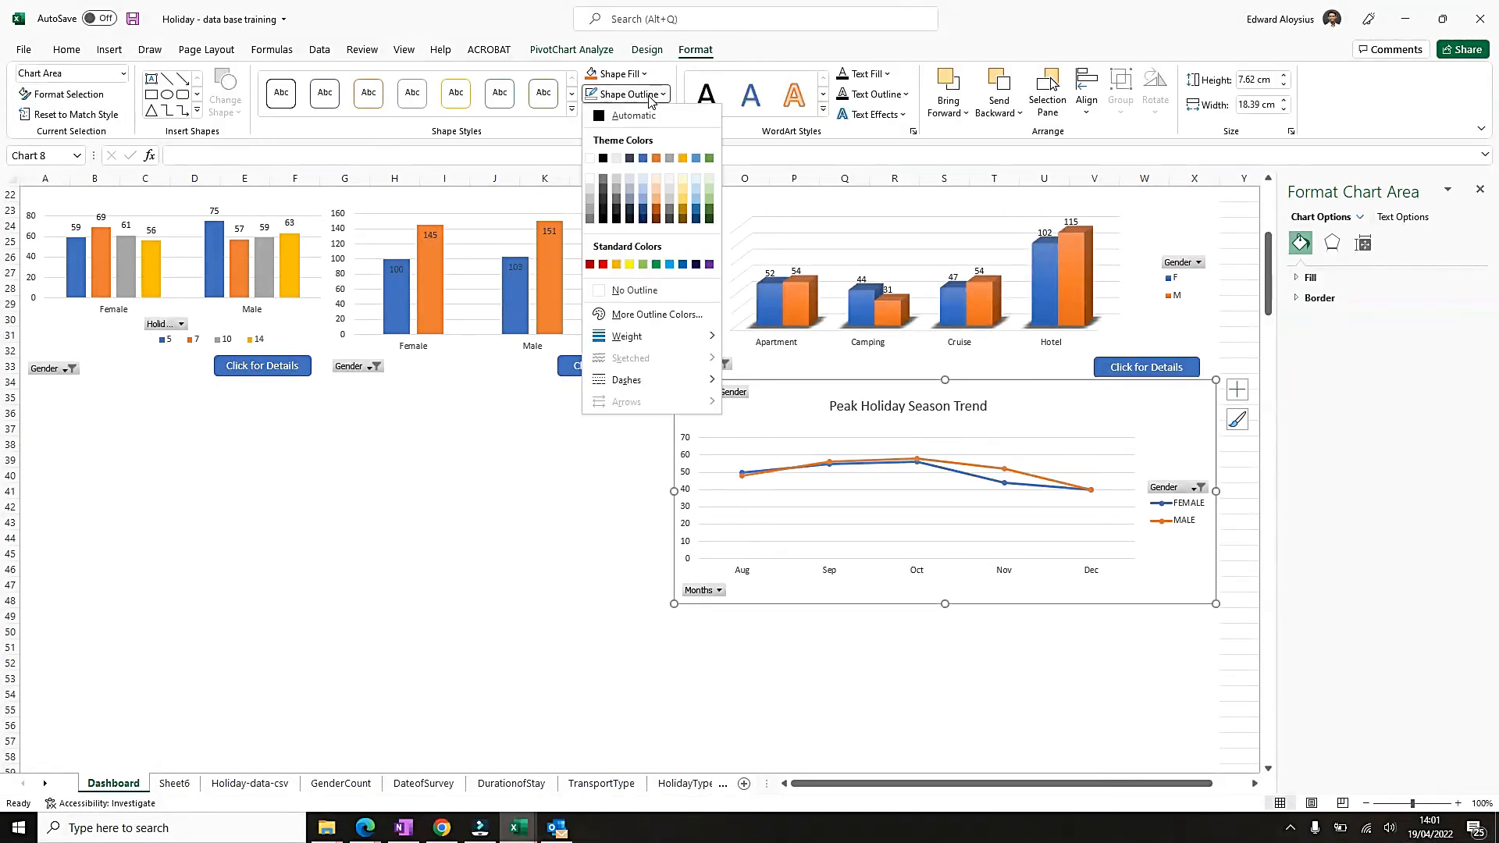
left_click(631, 289)
left_click(1247, 538)
left_click(1479, 189)
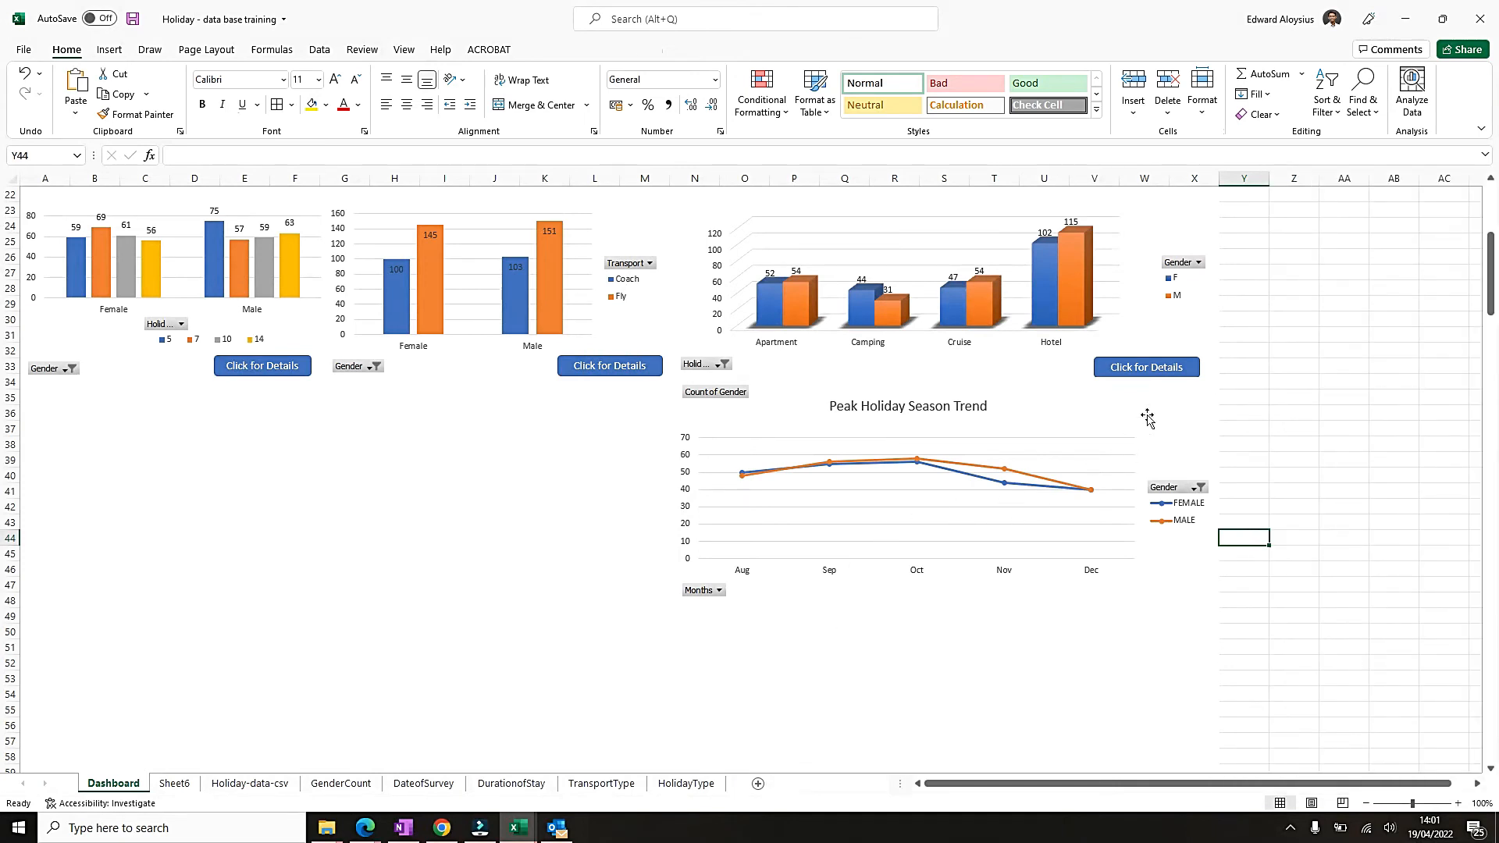
Lower the upper edge of the Holiday Type chart slightly so it clears the empty block N5:X19 above it.
left_click(991, 370)
scroll(897, 529, "up", 3)
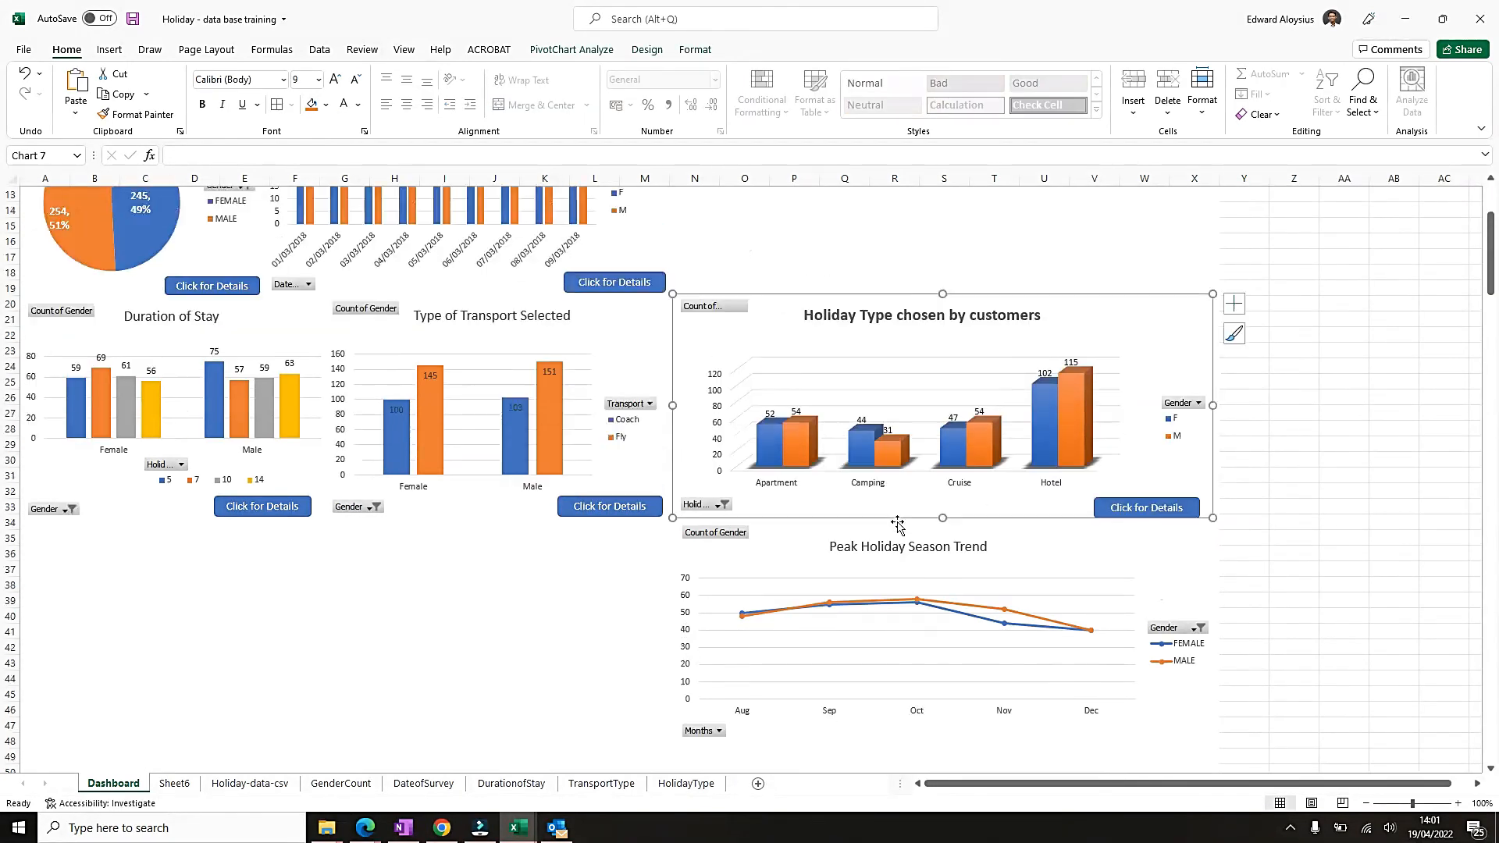
scroll(749, 449, "up", 4)
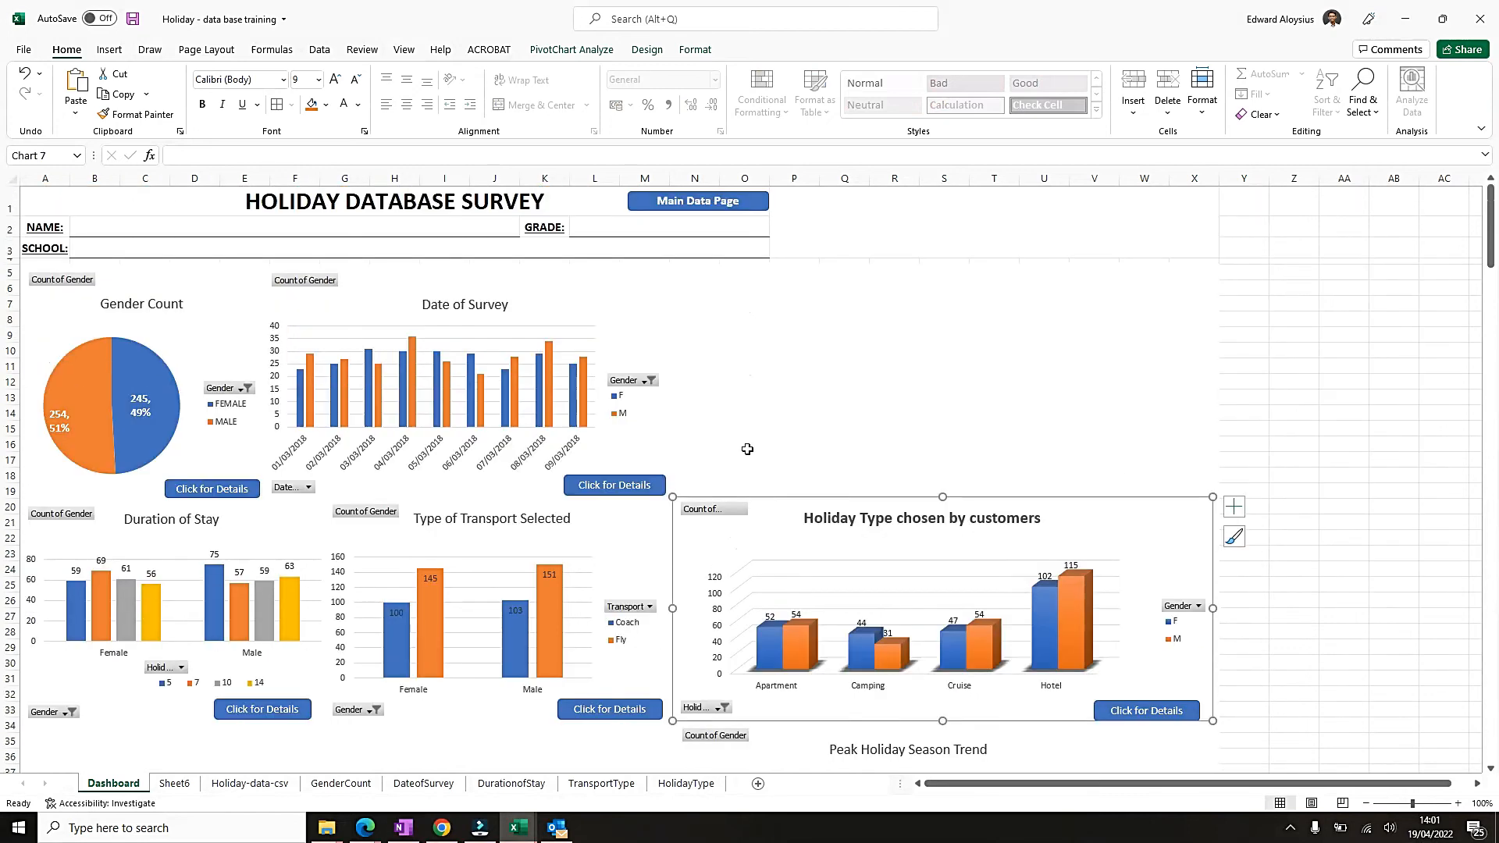
left_click_drag(692, 271, 1197, 485)
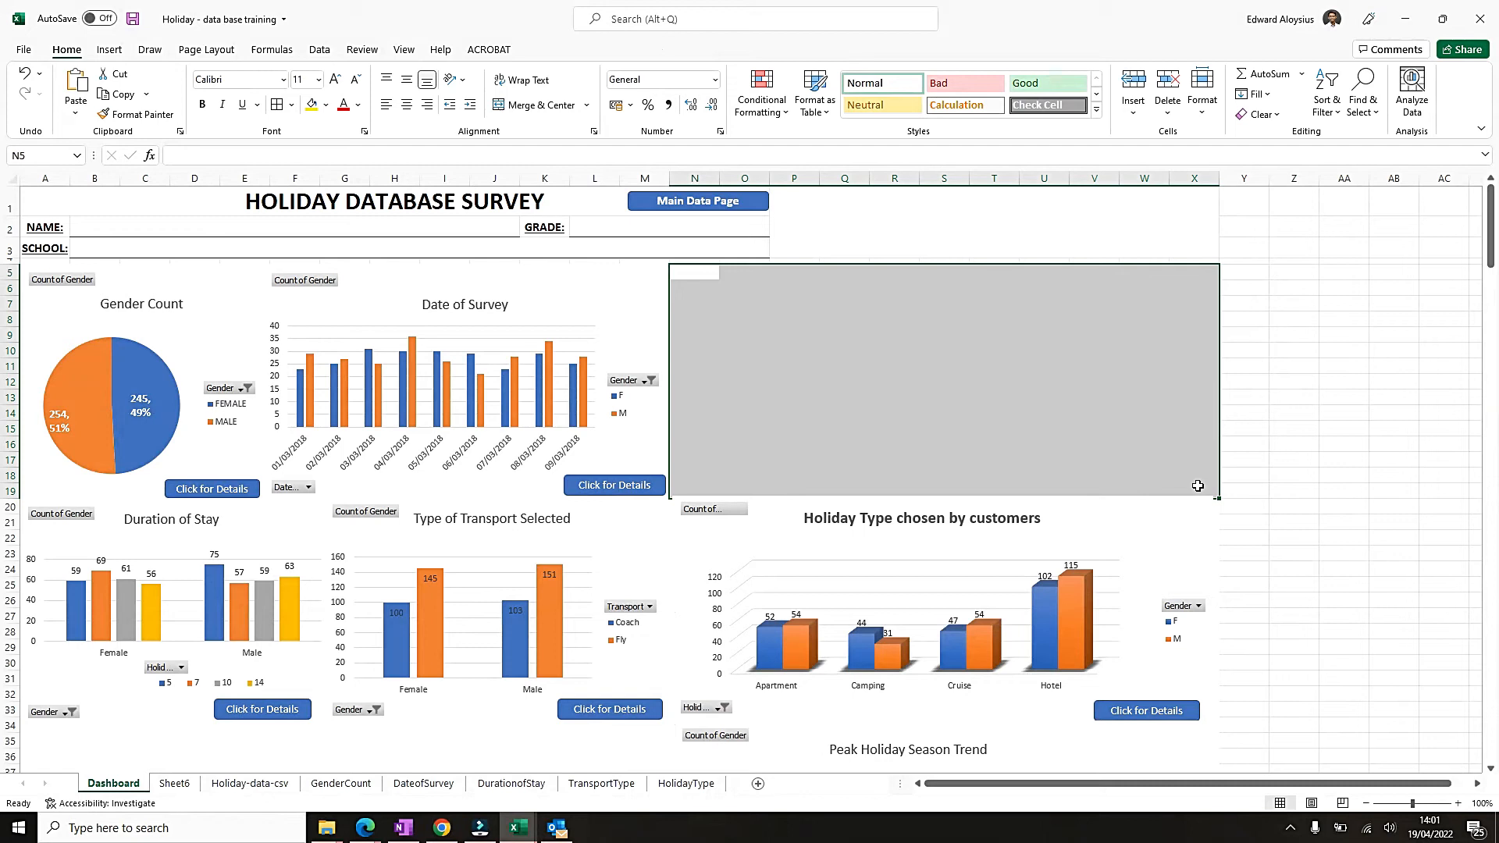
left_click(829, 509)
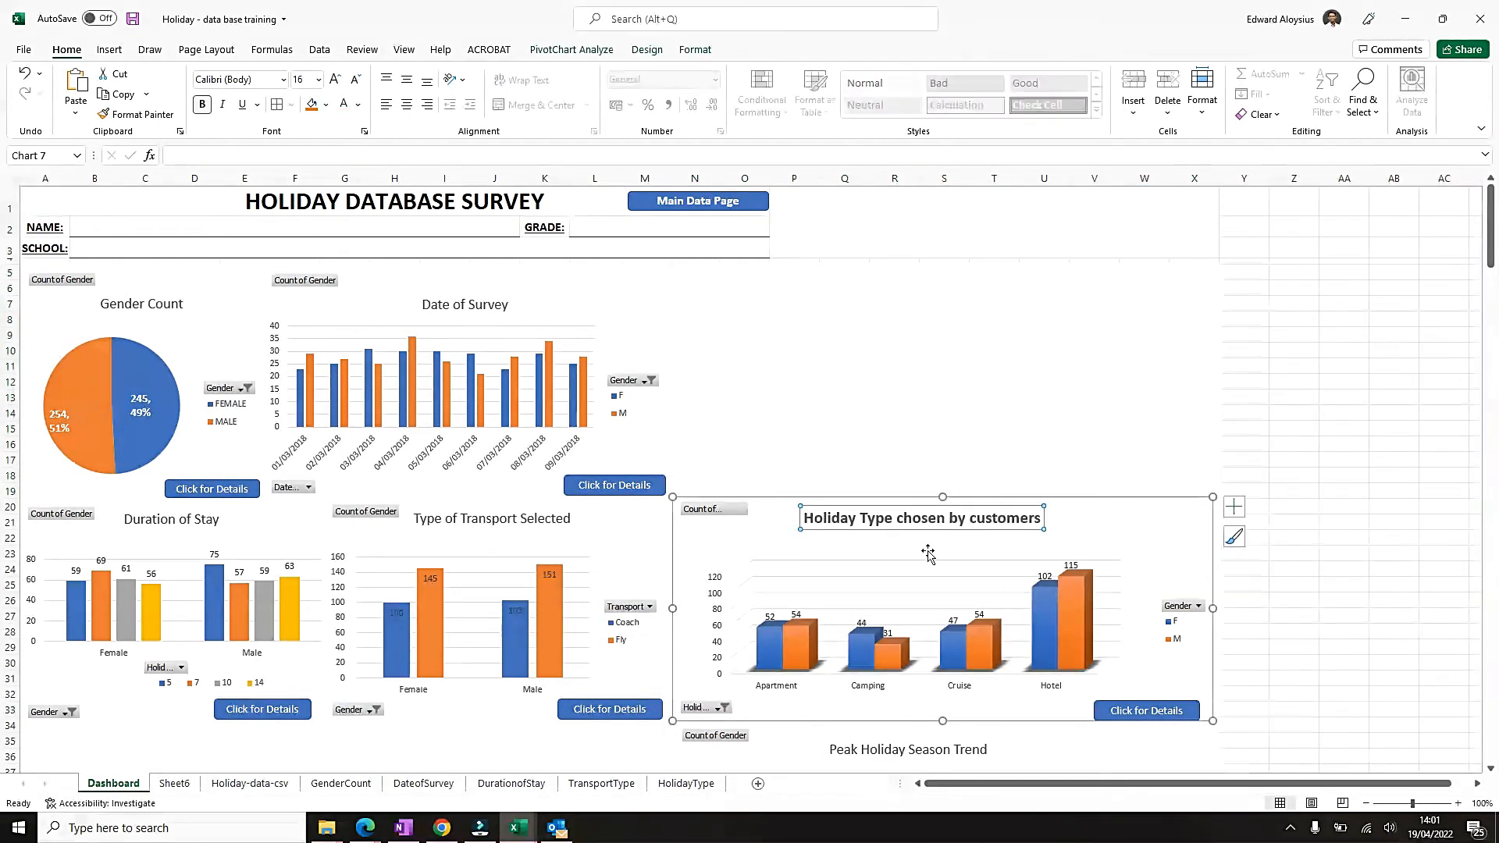
left_click_drag(943, 497, 942, 503)
Merge and center the empty block N5:X19 and give it a thick outline border.
mouse_move(693, 283)
left_mouse_down()
mouse_move(1070, 472)
mouse_move(1192, 490)
left_mouse_up()
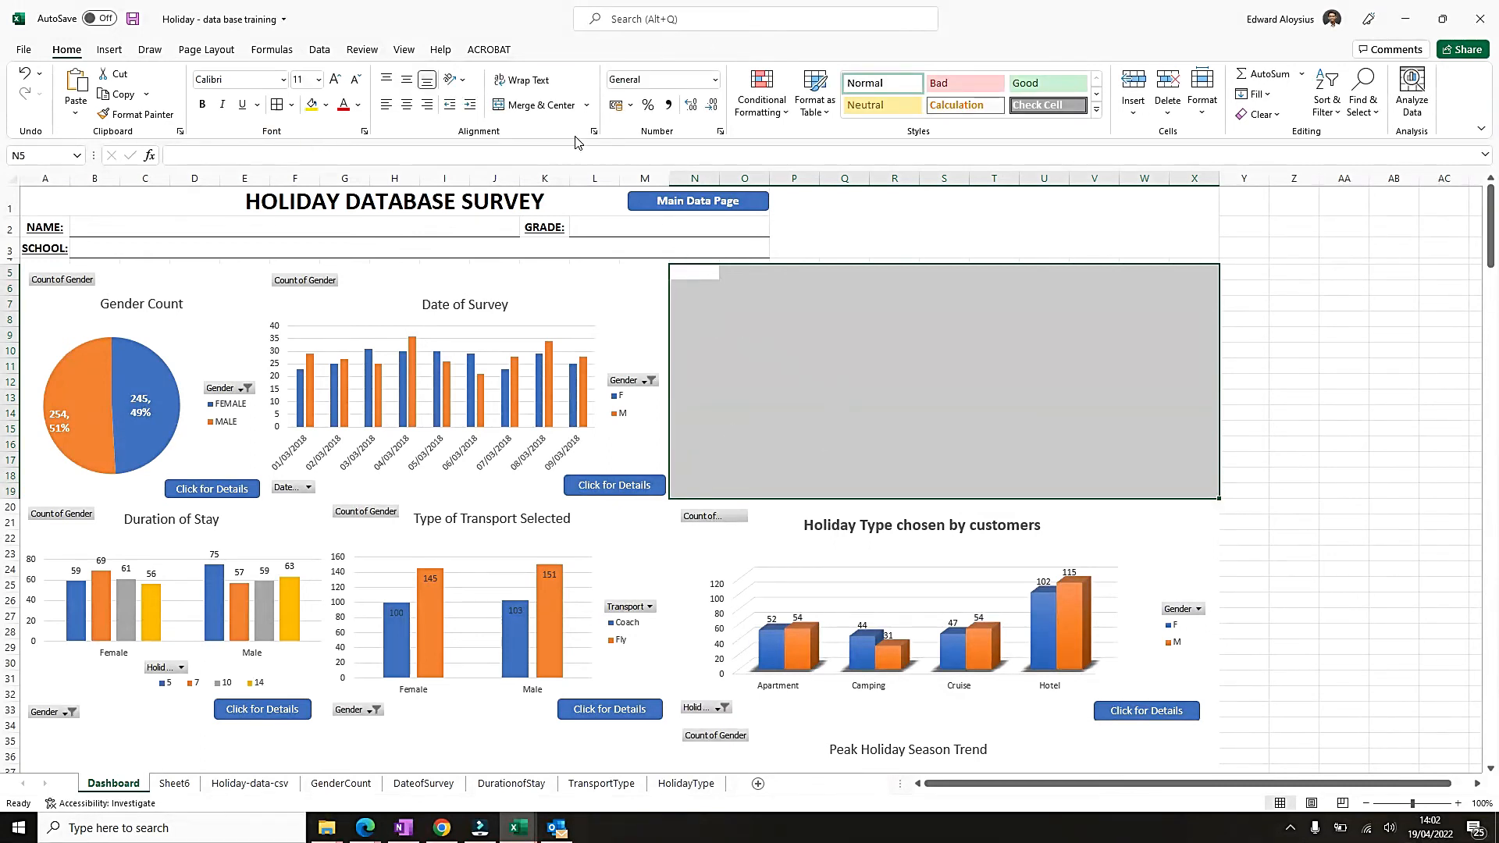
left_click(534, 108)
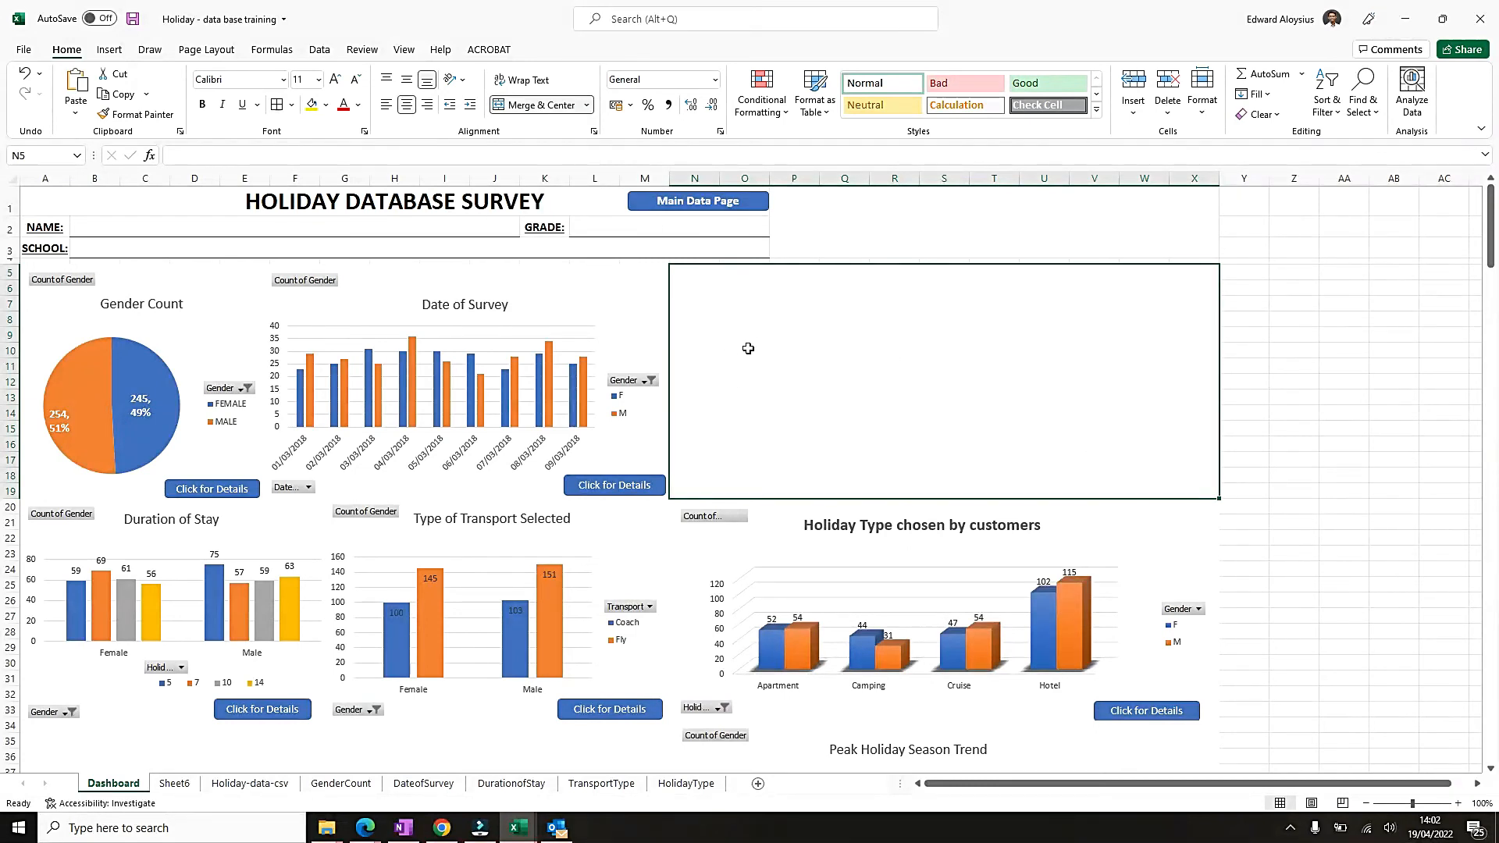
right_click(797, 295)
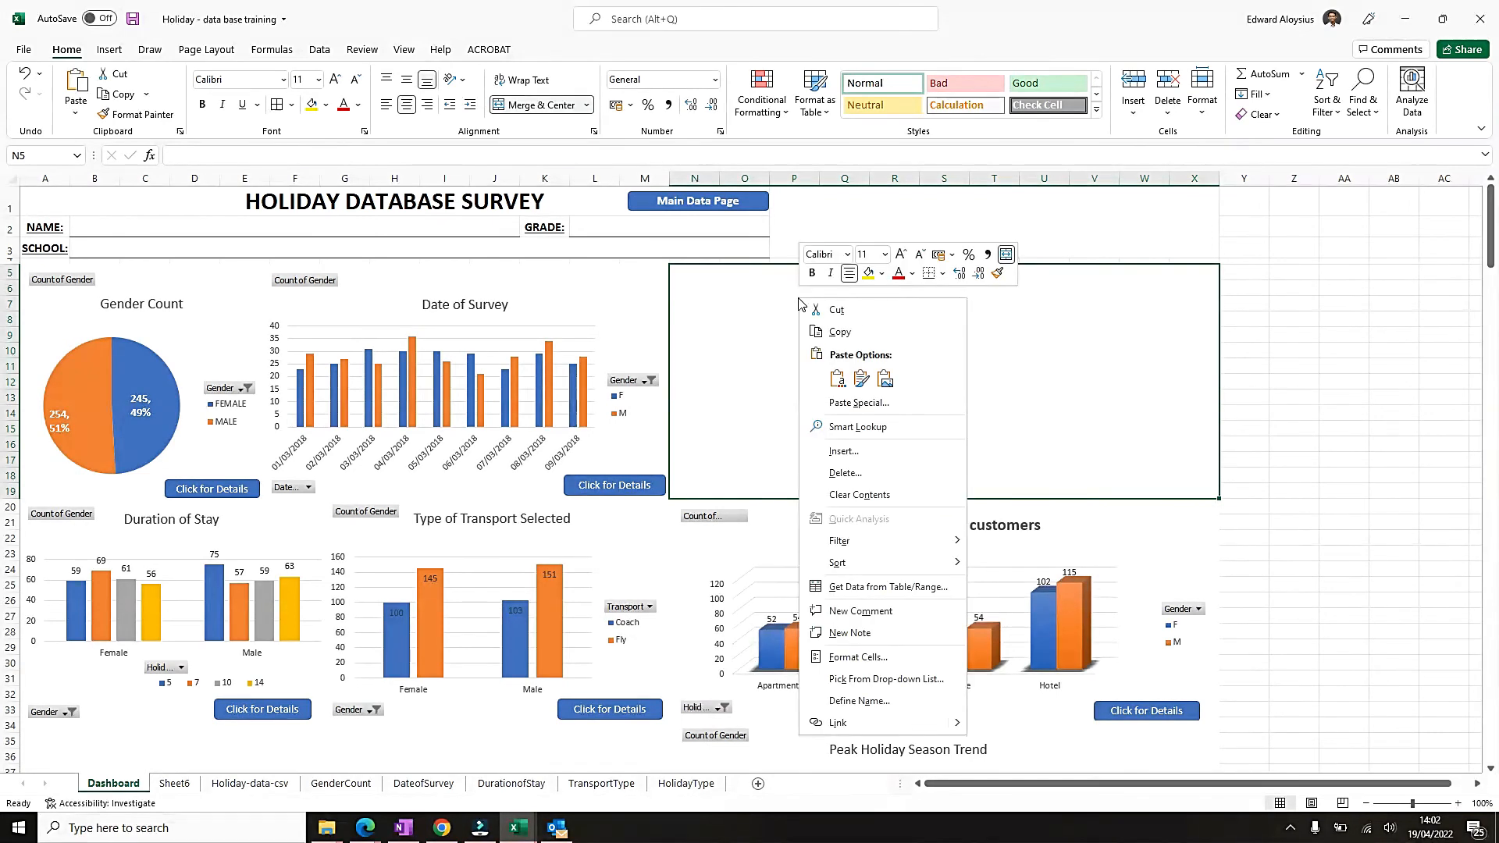
left_click(872, 660)
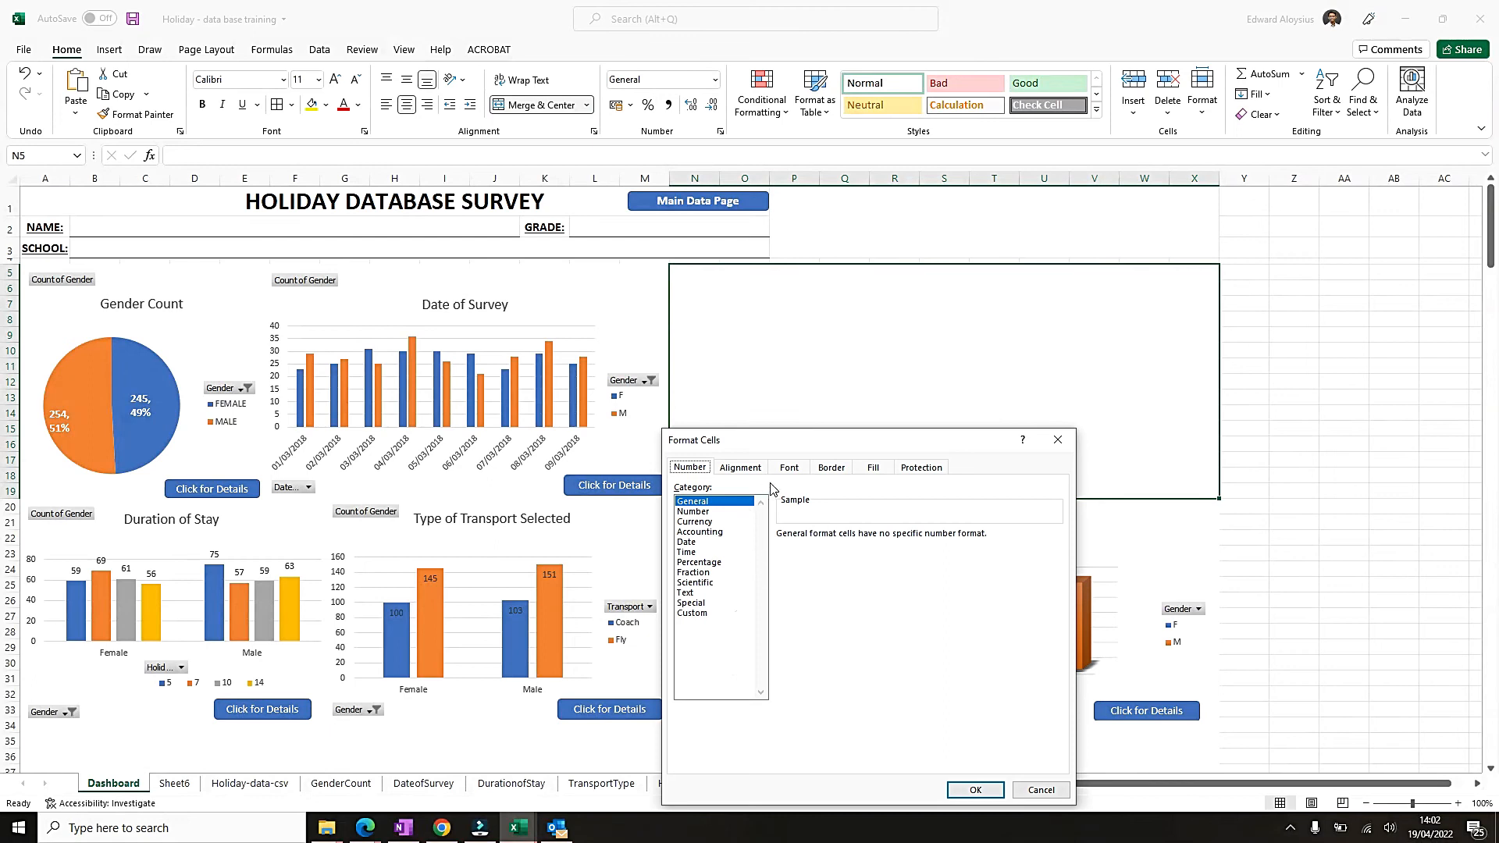
left_click(832, 467)
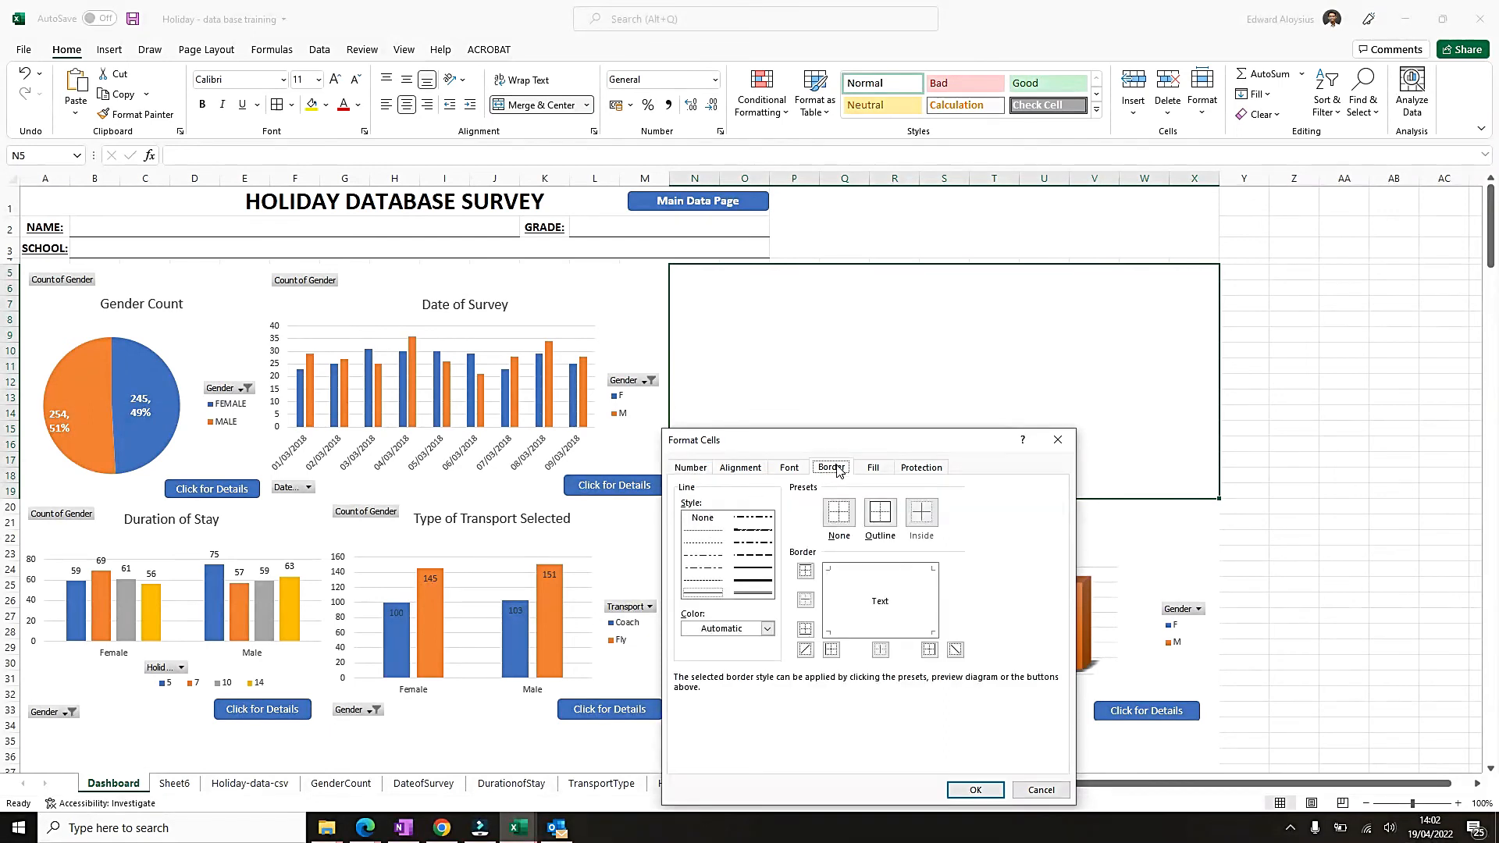
left_click(753, 583)
left_click(879, 513)
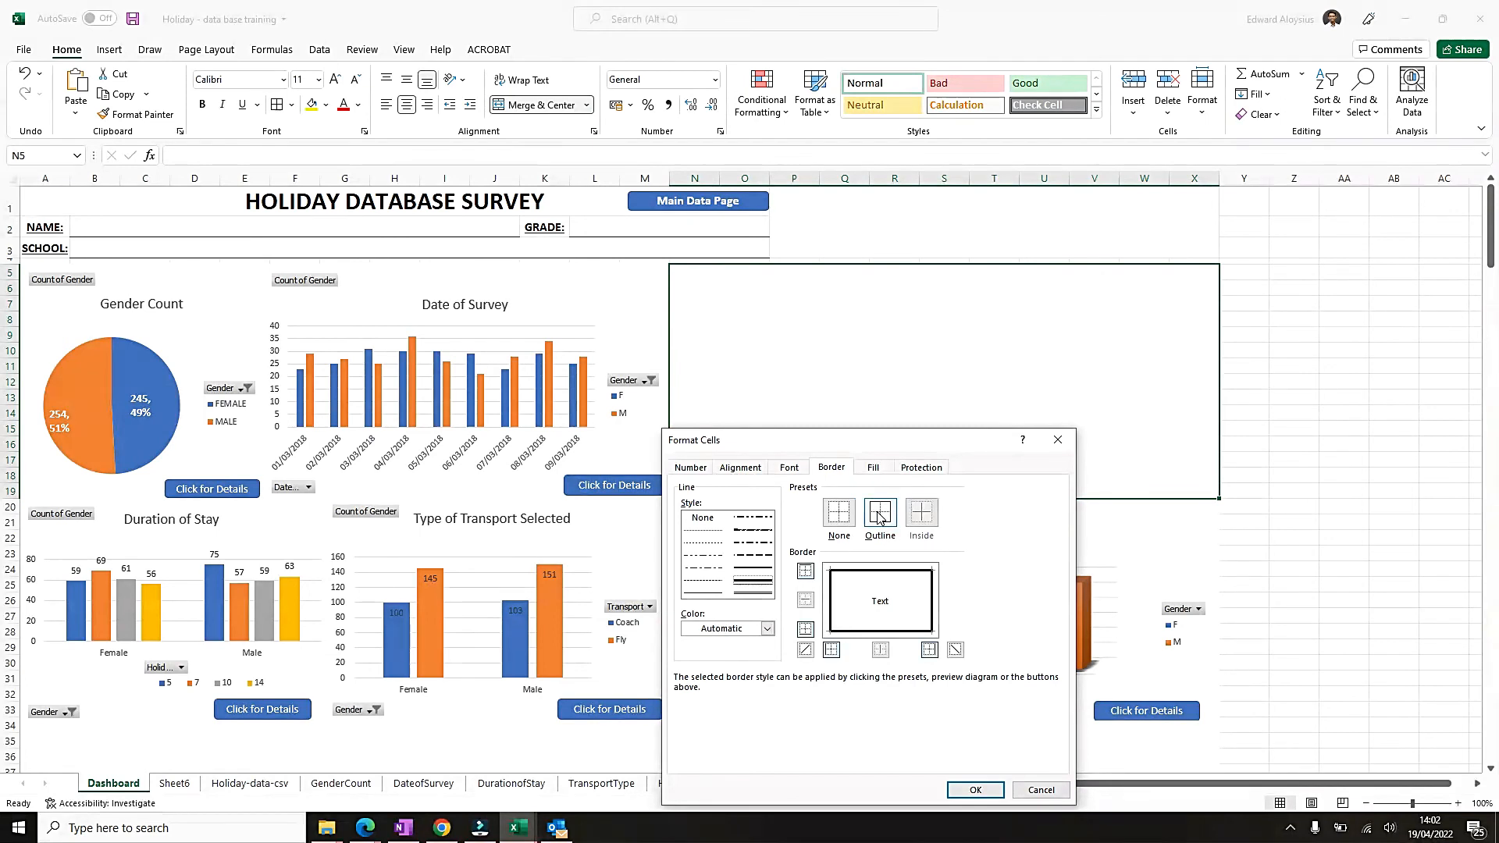
left_click(977, 789)
left_click(1335, 473)
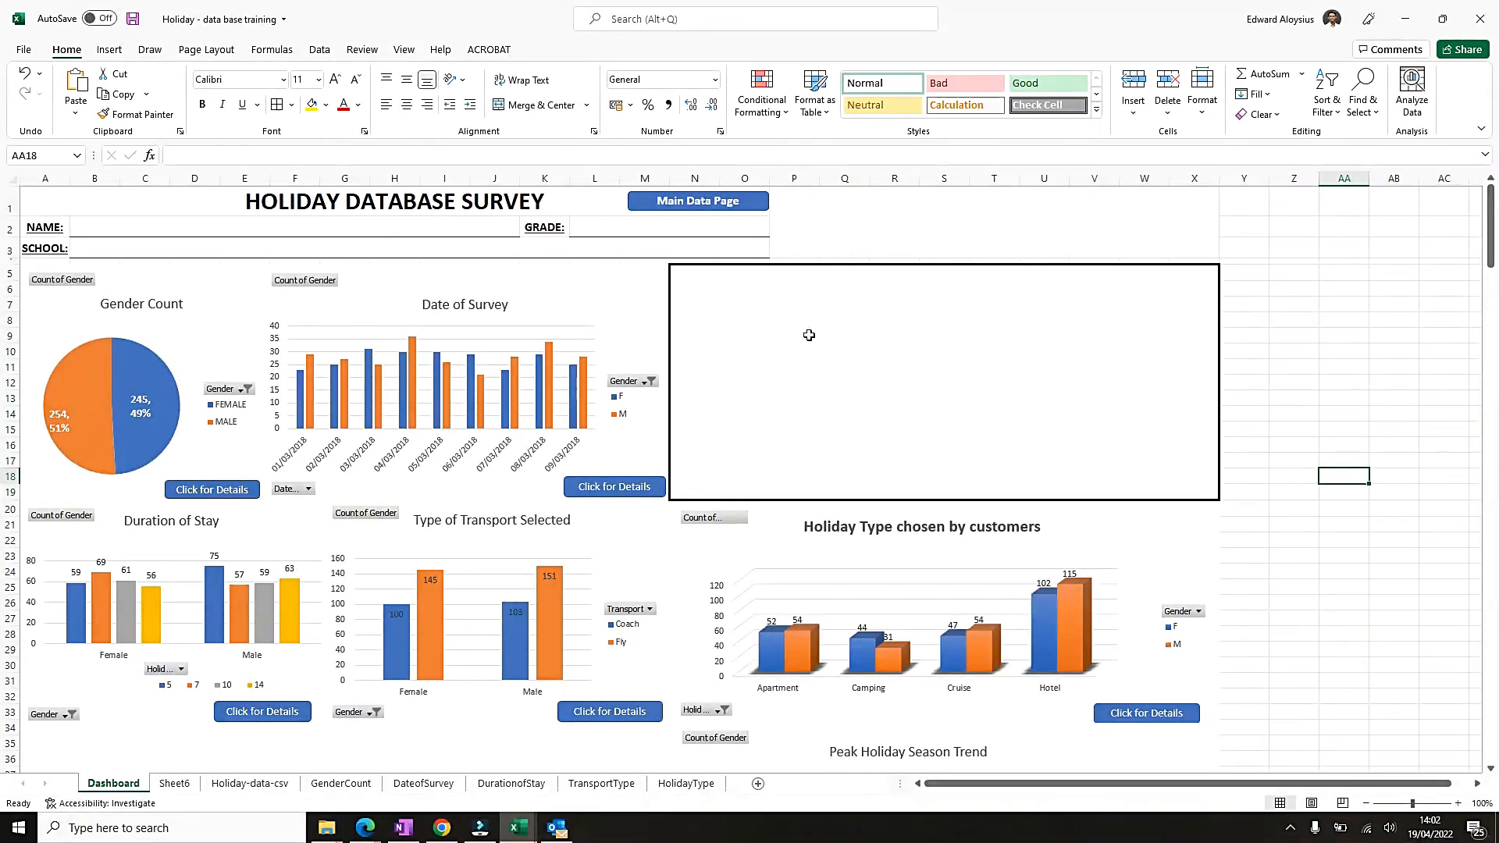
Enter "NOTES:" in the merged box and align the text to its top-left corner.
double_click(697, 277)
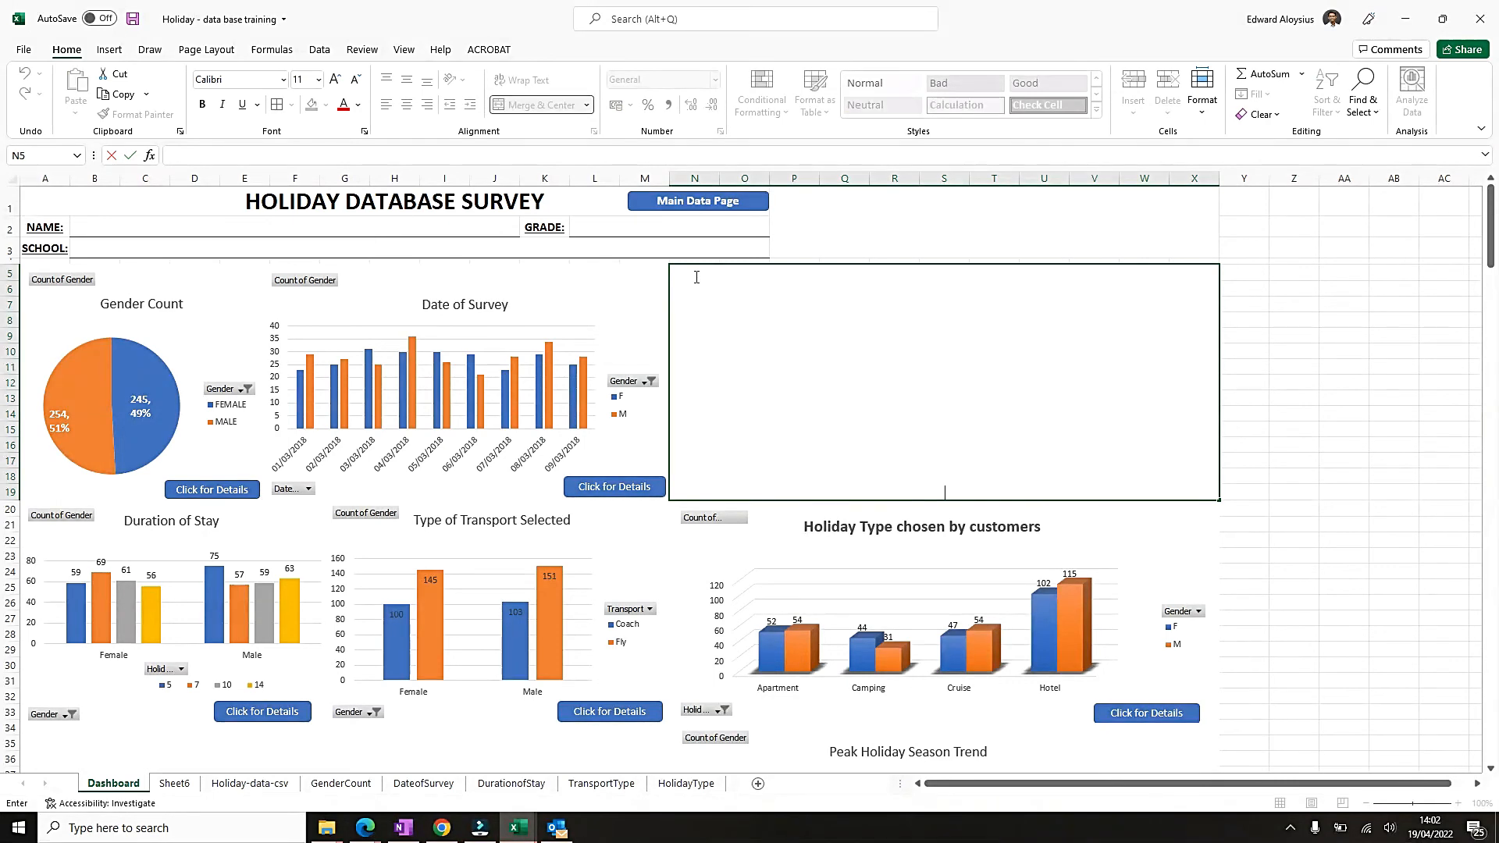
type("NOTES:")
left_click(1279, 417)
left_click(913, 434)
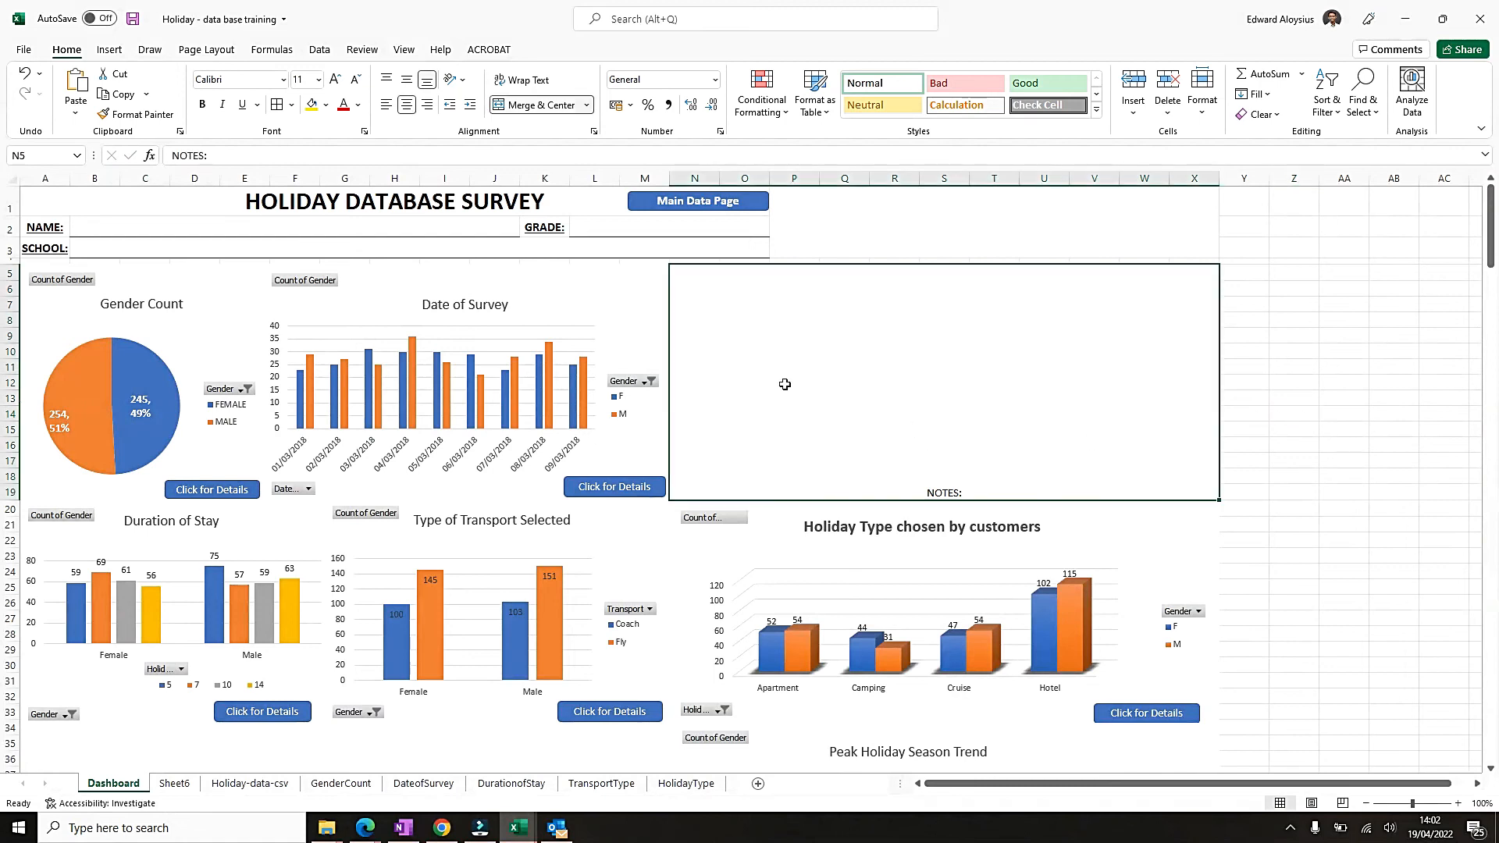
left_click(386, 80)
left_click(406, 82)
left_click(386, 81)
left_click(386, 104)
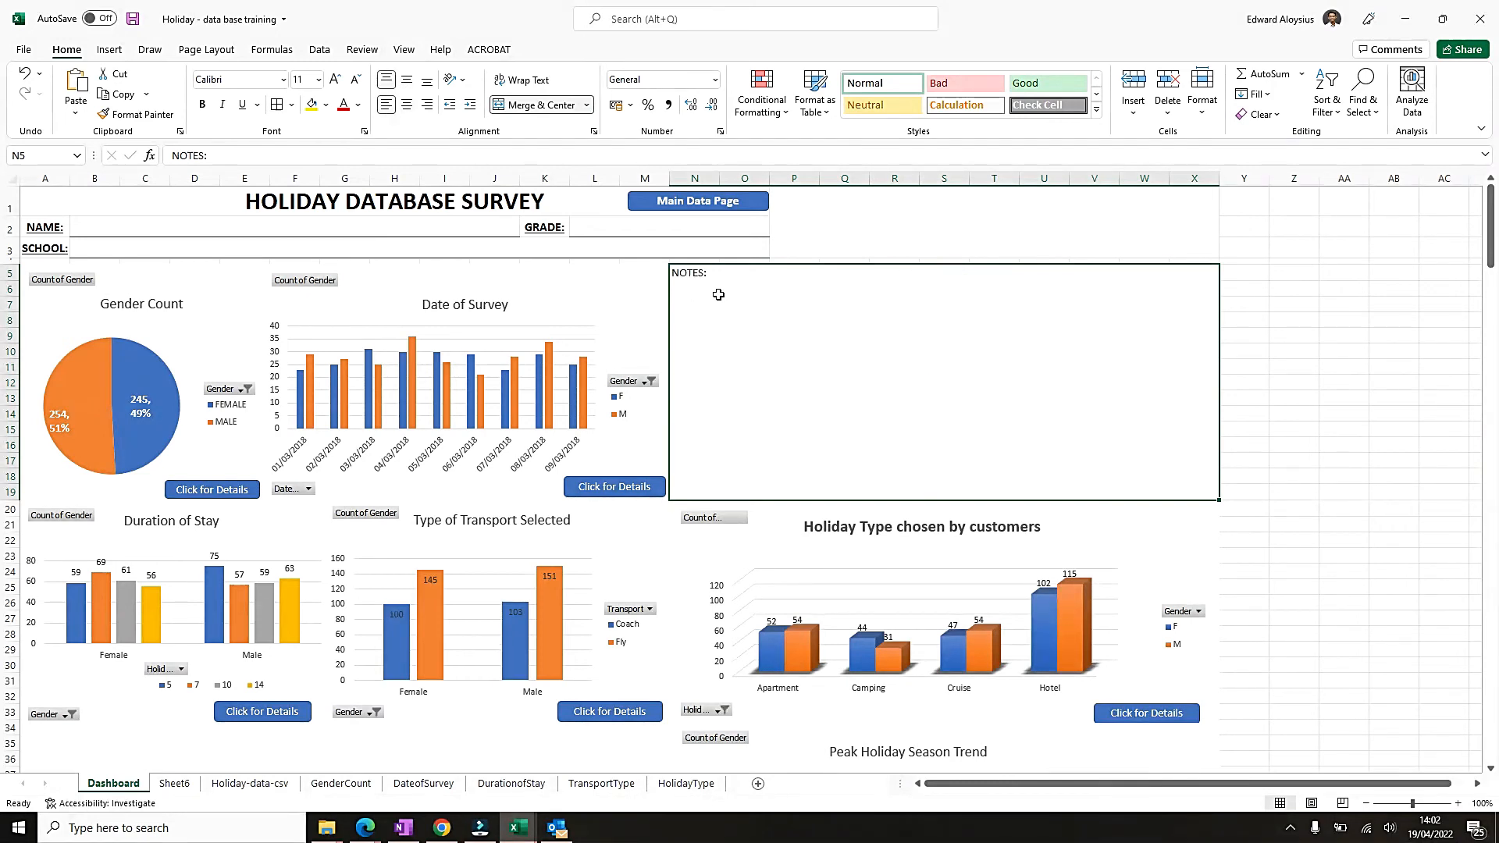
Make the "NOTES:" heading in the merged box bold.
double_click(709, 273)
left_click_drag(709, 272, 643, 273)
key("ctrl+b")
left_click(801, 322)
left_click(1287, 351)
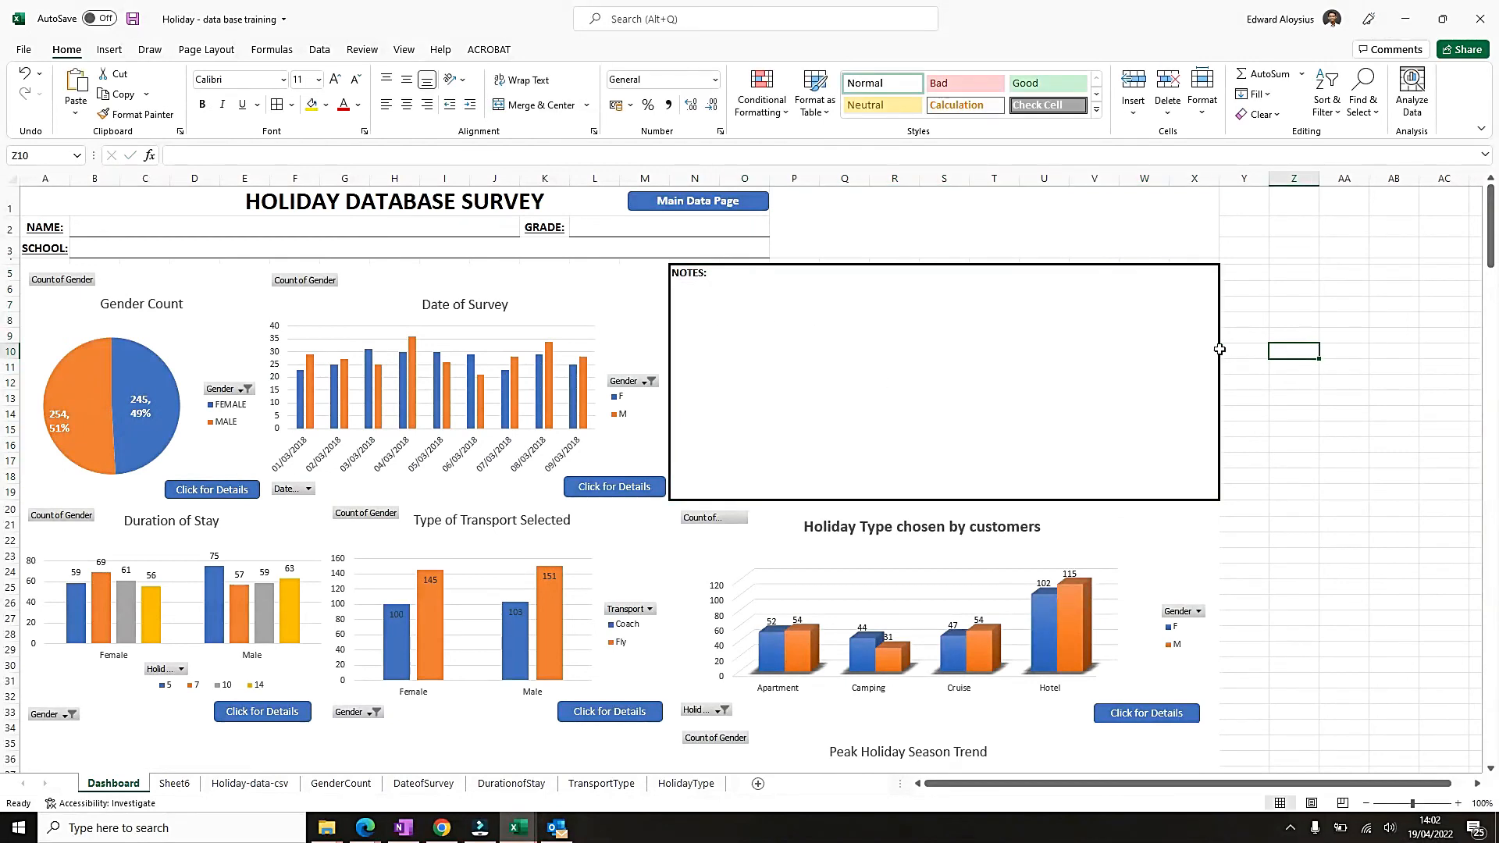
Unmerge the notes box, then merge and center only N5:S19 as the first notes box.
left_click(736, 279)
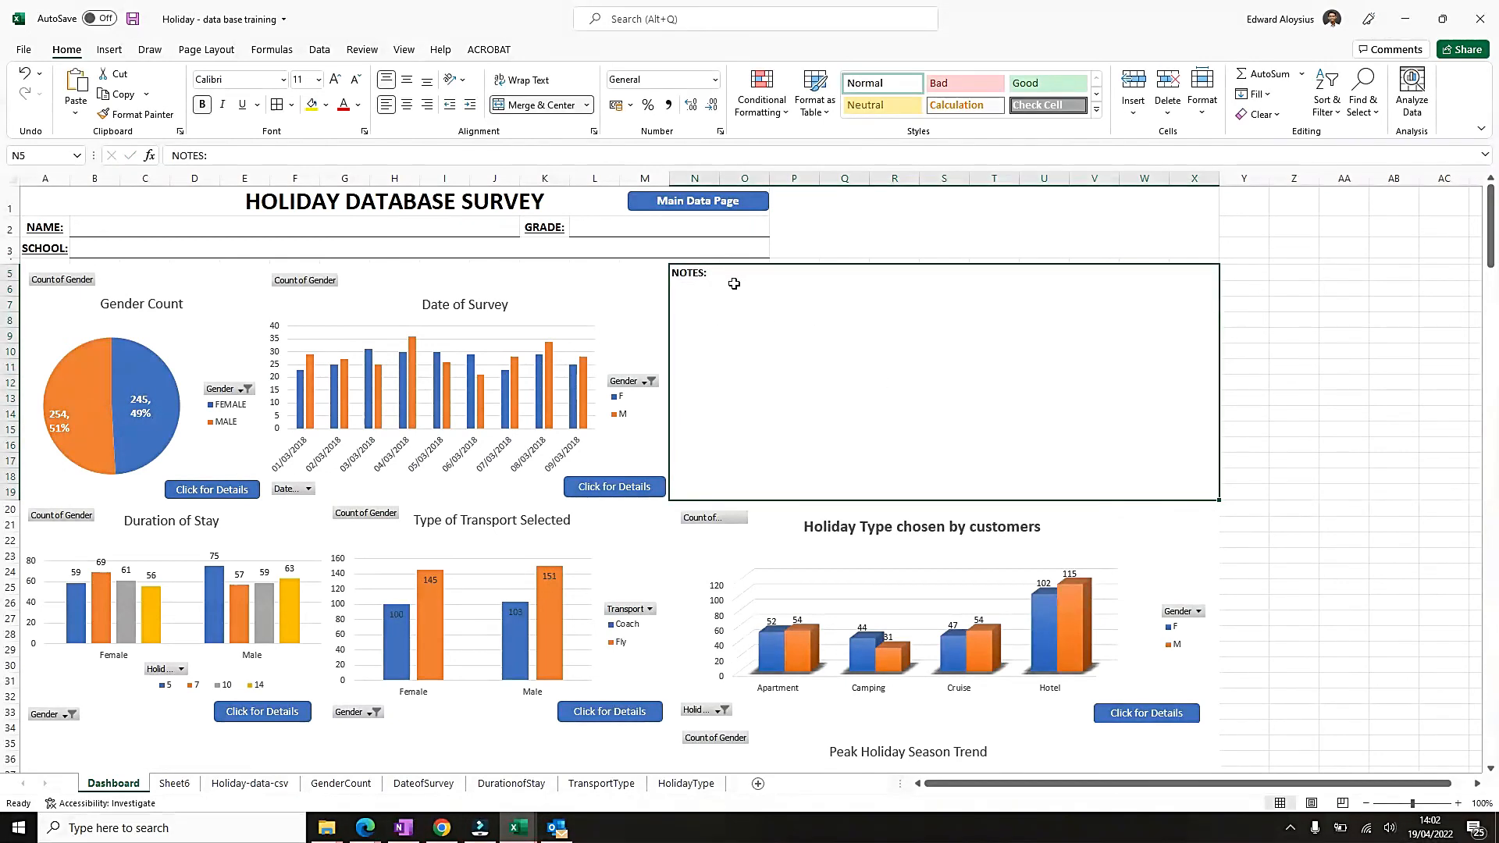
left_click(528, 109)
left_click(853, 321)
left_click(985, 301)
left_click(852, 276)
left_click(856, 352)
left_click(975, 352)
left_click_drag(691, 281, 929, 489)
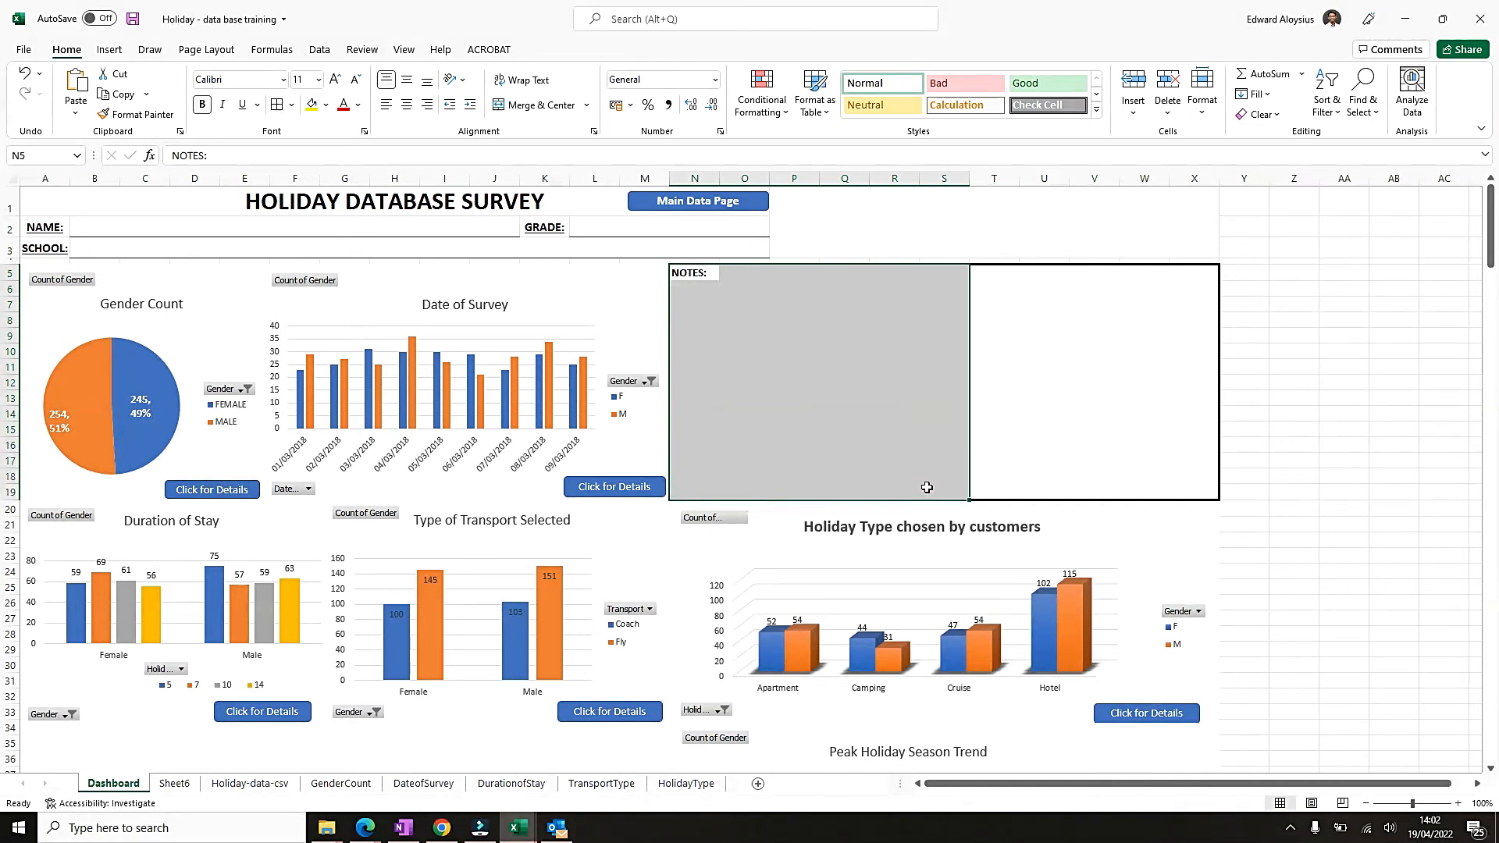
left_click(540, 106)
left_click(1030, 295)
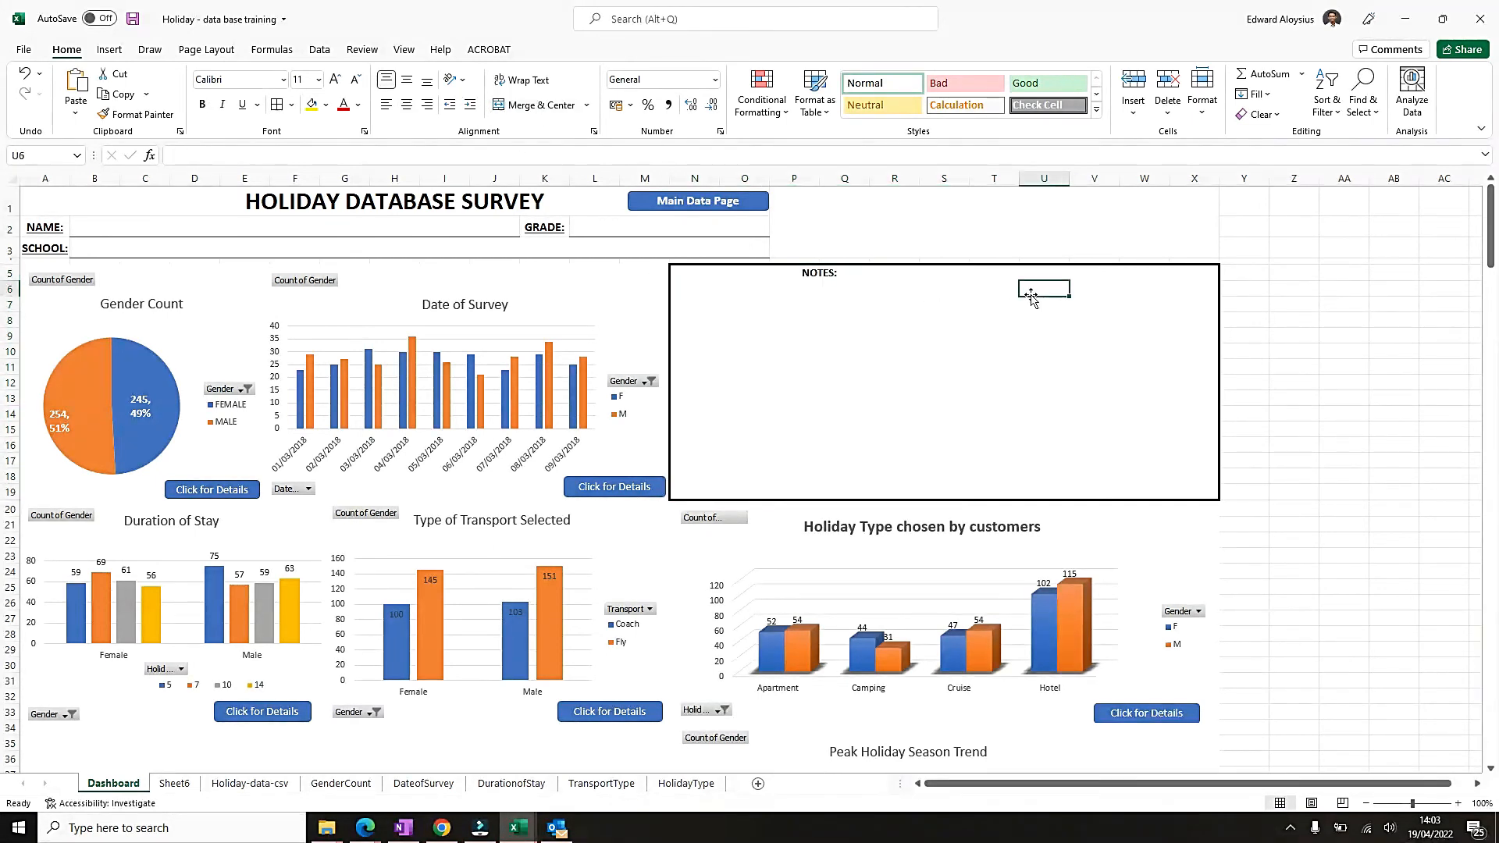
Merge and center the remaining block T5:X19 as a second notes box.
left_click(973, 266)
left_click(972, 270)
mouse_move(972, 267)
left_mouse_down()
mouse_move(1206, 272)
mouse_move(950, 259)
left_mouse_up()
key("shift+Down")
key("shift+Down")
key("shift+Down")
key("shift+Down")
key("shift+Down")
key("shift+Down")
key("shift+Down")
key("shift+Down")
key("shift+Down")
key("shift+Down")
key("shift+Down")
key("shift+Down")
key("shift+Down")
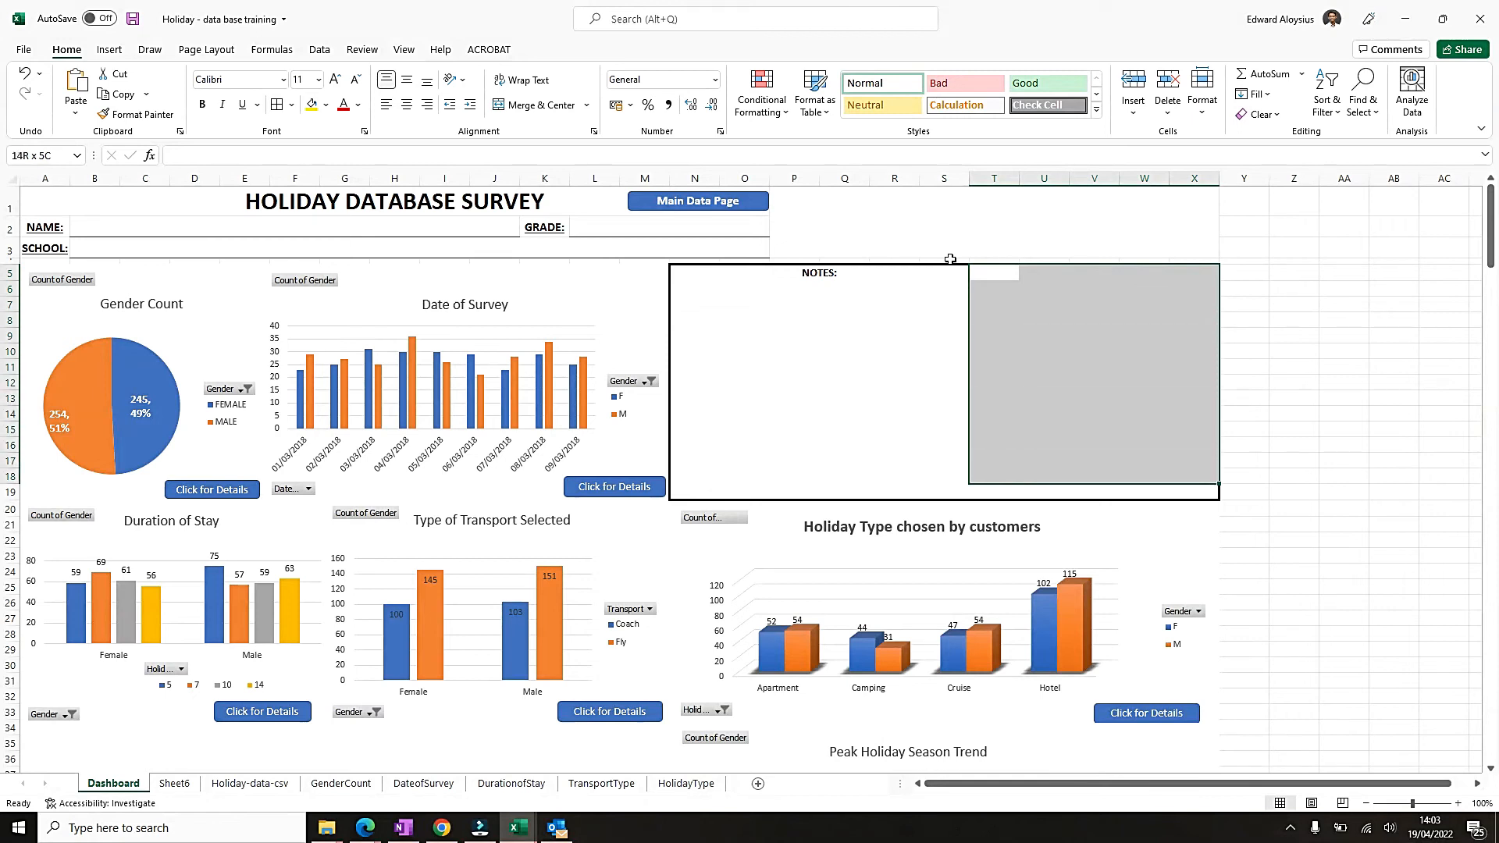
key("shift+Down")
left_click(538, 105)
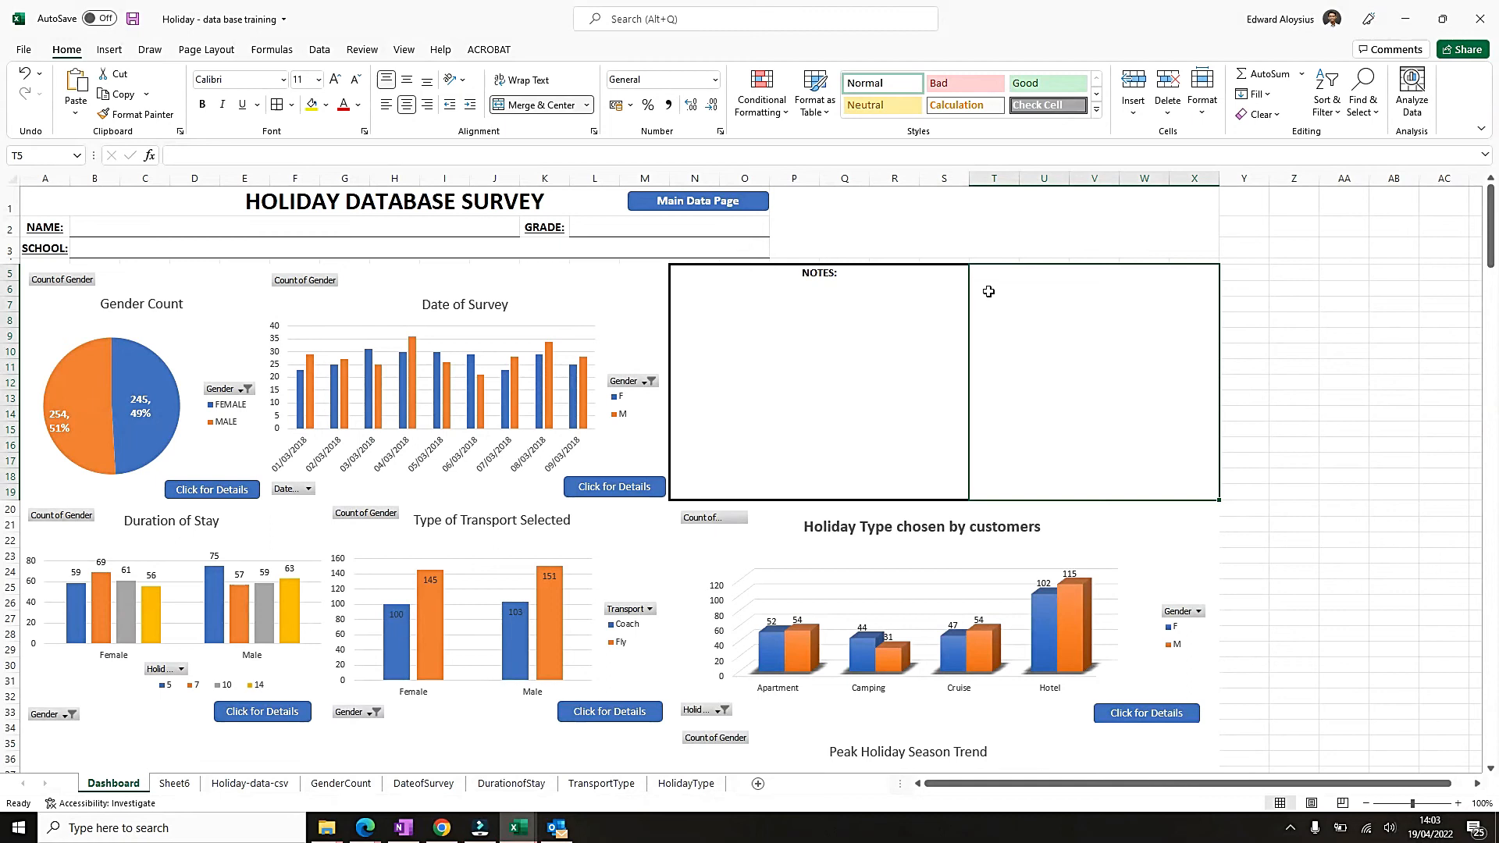
Copy the "NOTES:" heading text from the first notes box into the second one at T5.
left_click(837, 281)
double_click(838, 273)
left_click_drag(839, 273, 561, 277)
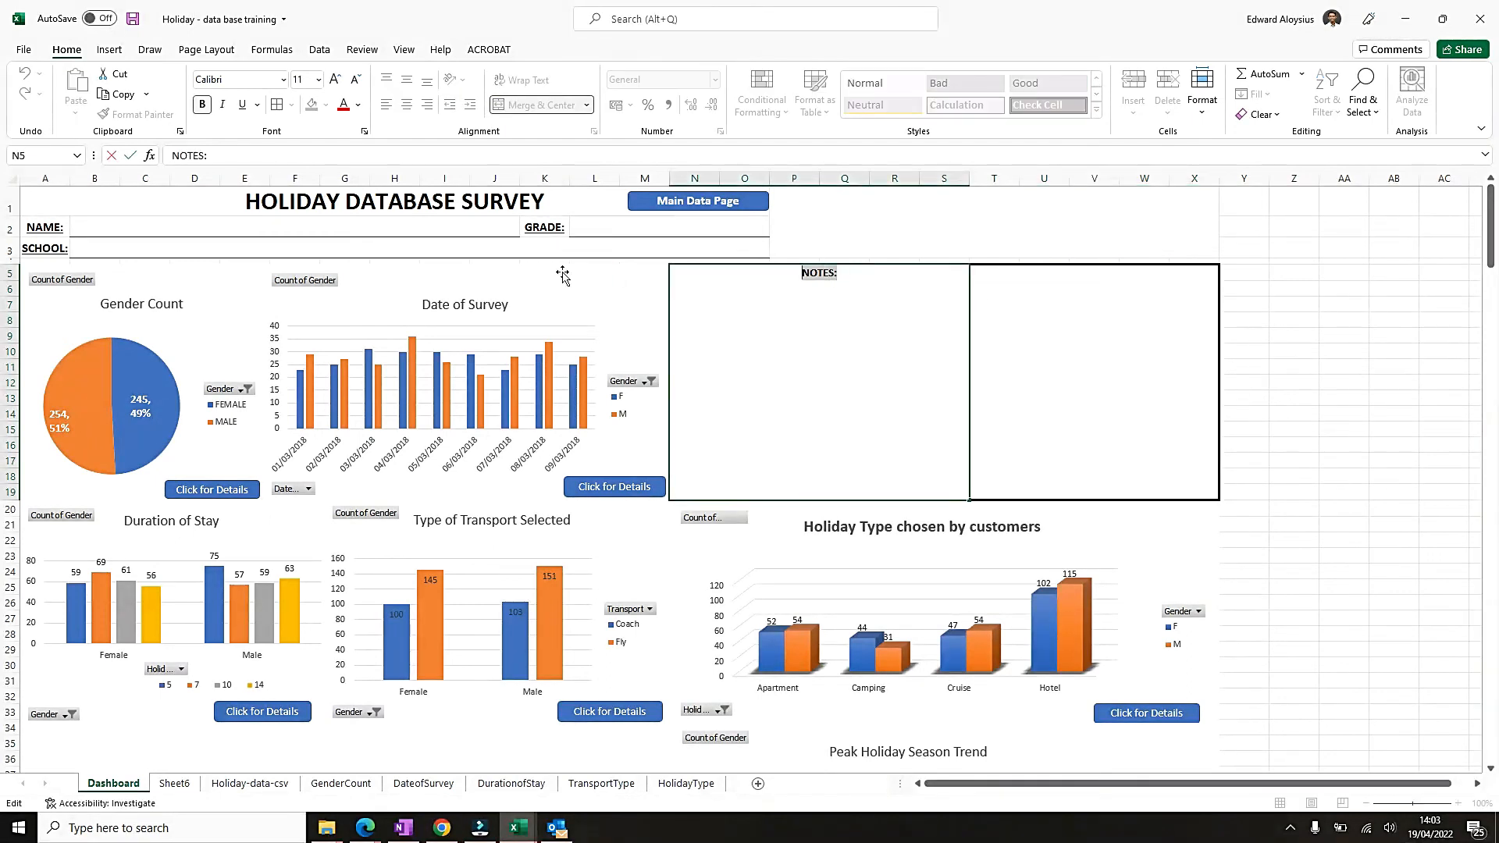
left_click(991, 297)
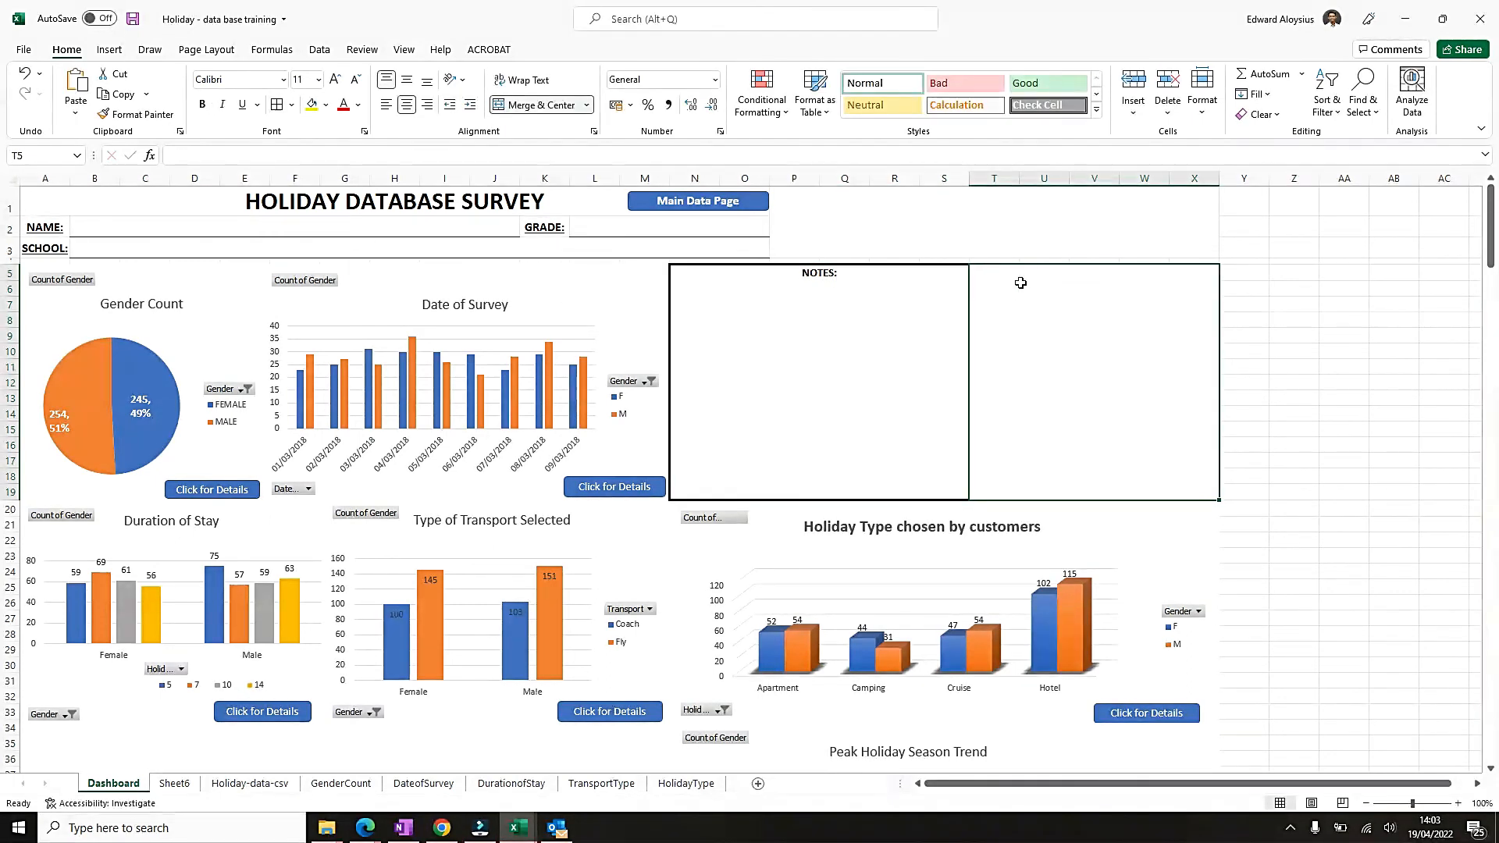
type("NOTES:")
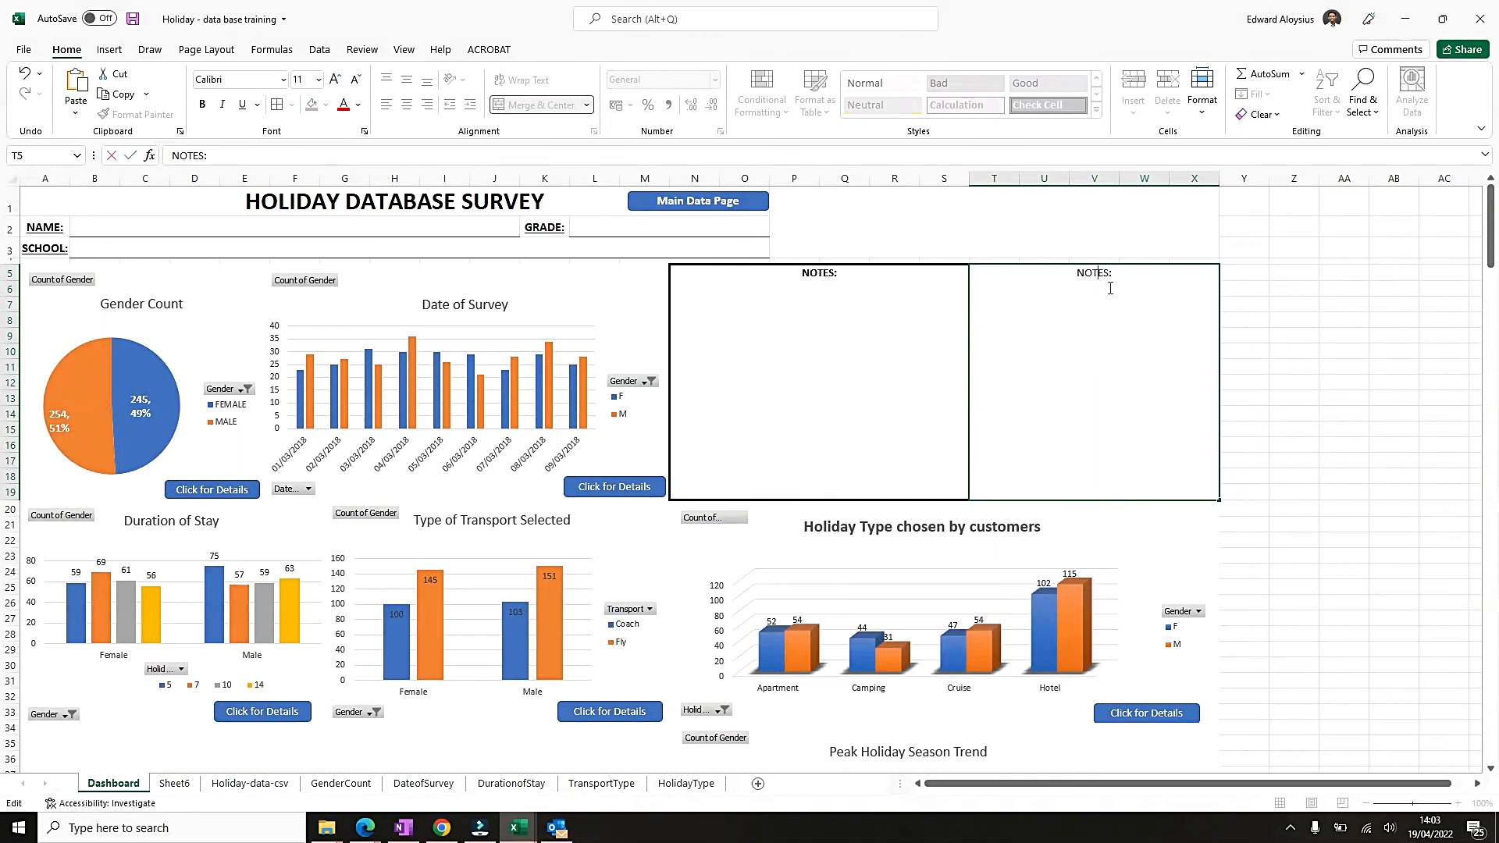
key("ctrl+Return")
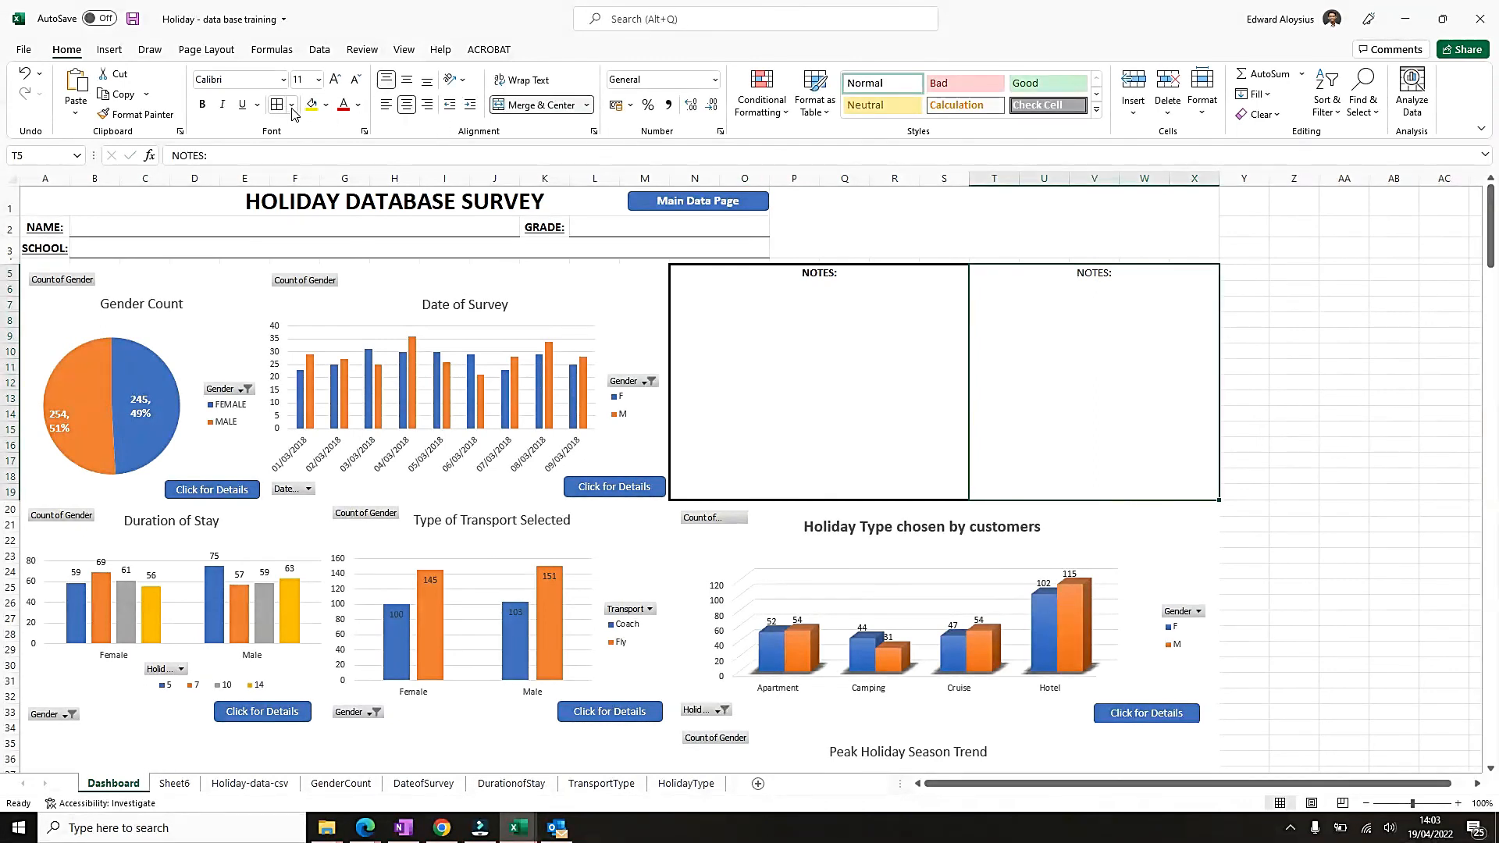
Apply a thick outline border to the second notes box, T5:X19.
right_click(1050, 327)
left_click(1127, 713)
left_click(1015, 584)
left_click(1138, 514)
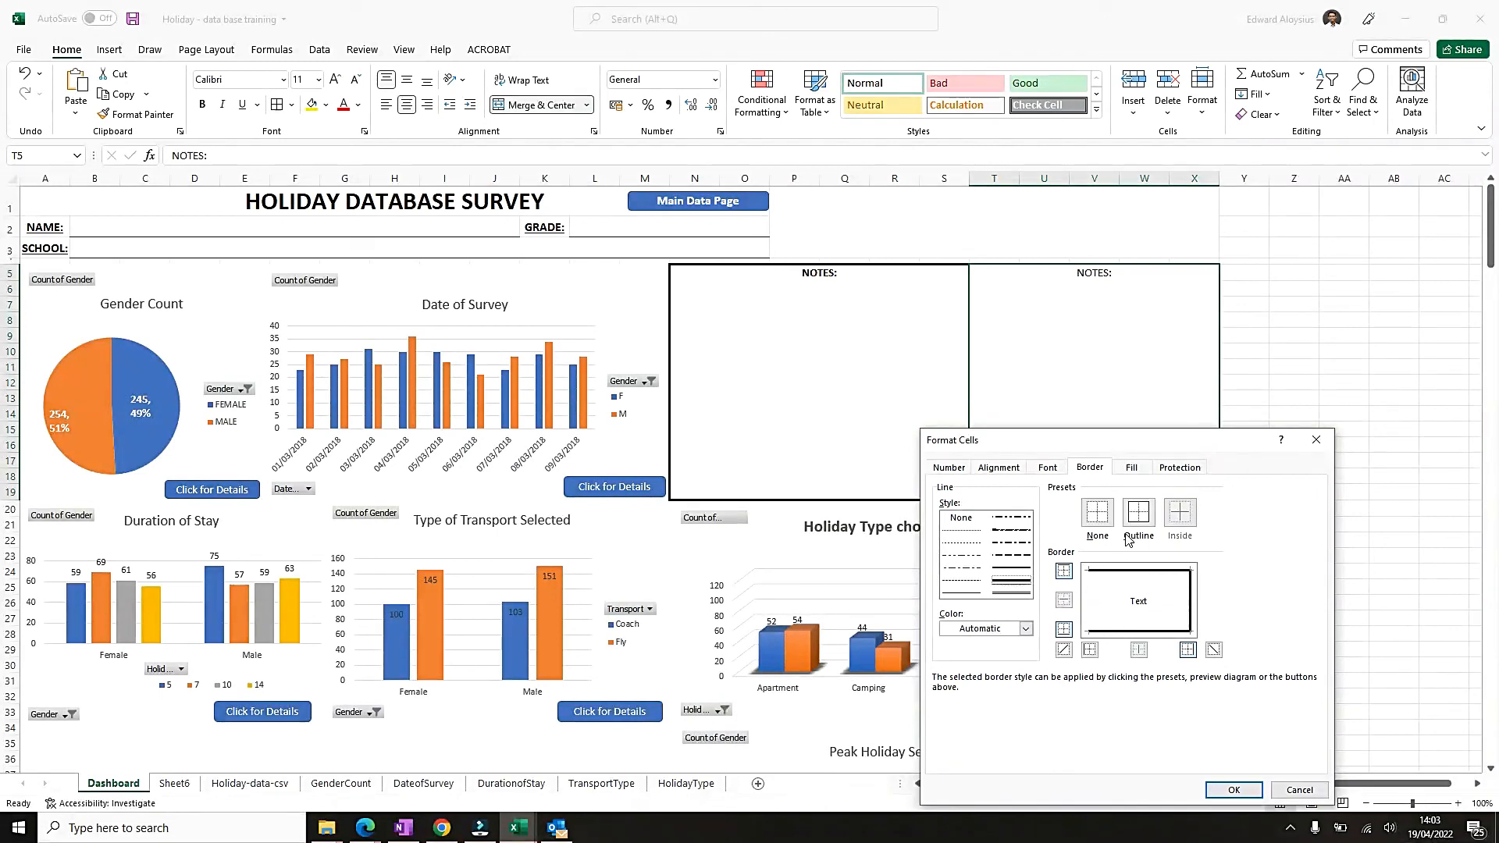
left_click(1233, 789)
left_click(1393, 382)
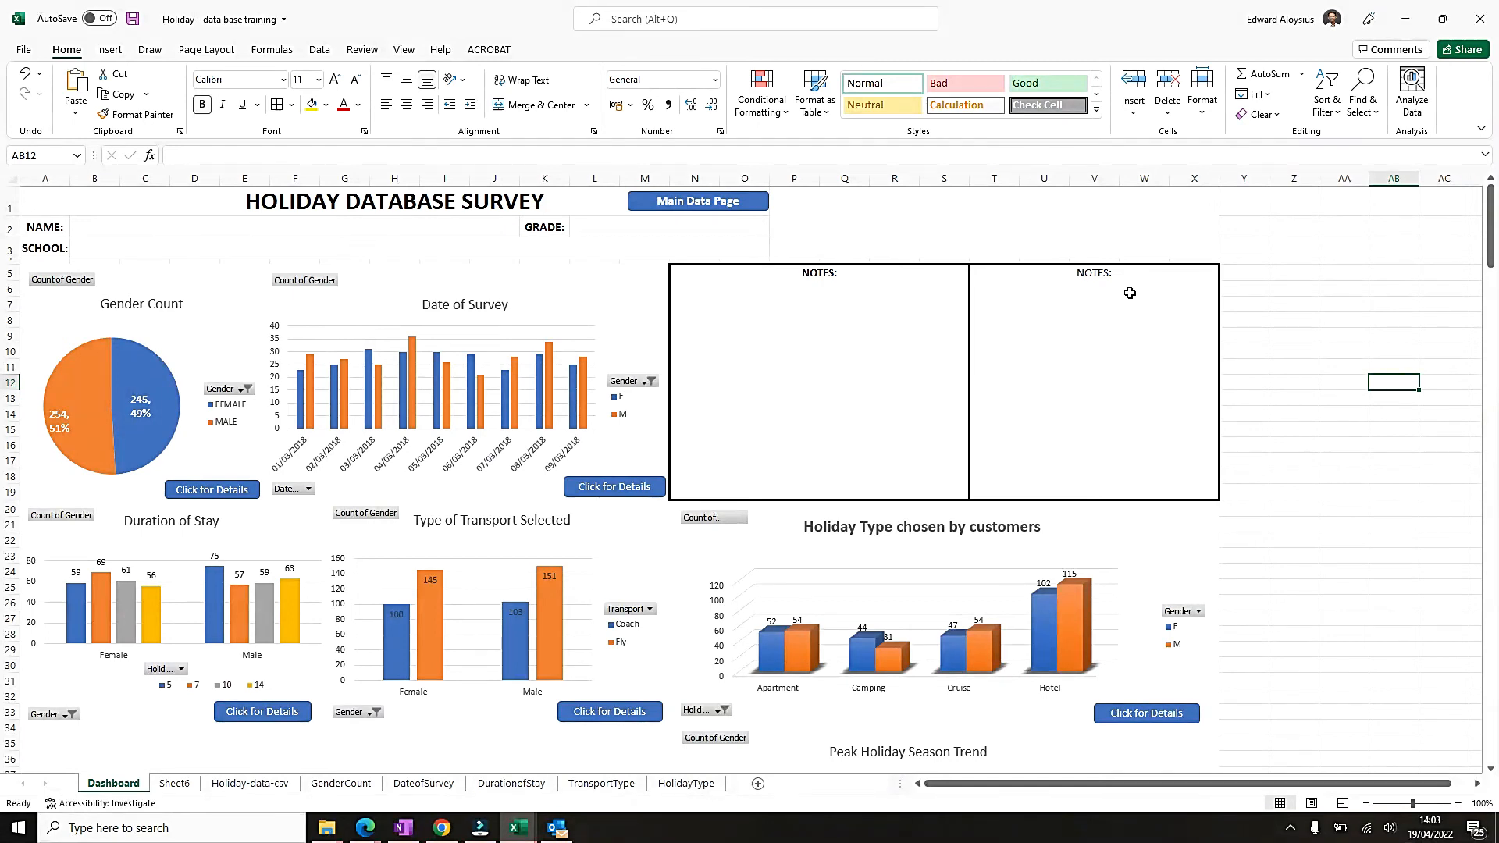
Make the second box's "NOTES:" heading bold and underline the heading text in both notes boxes.
left_click(1129, 292)
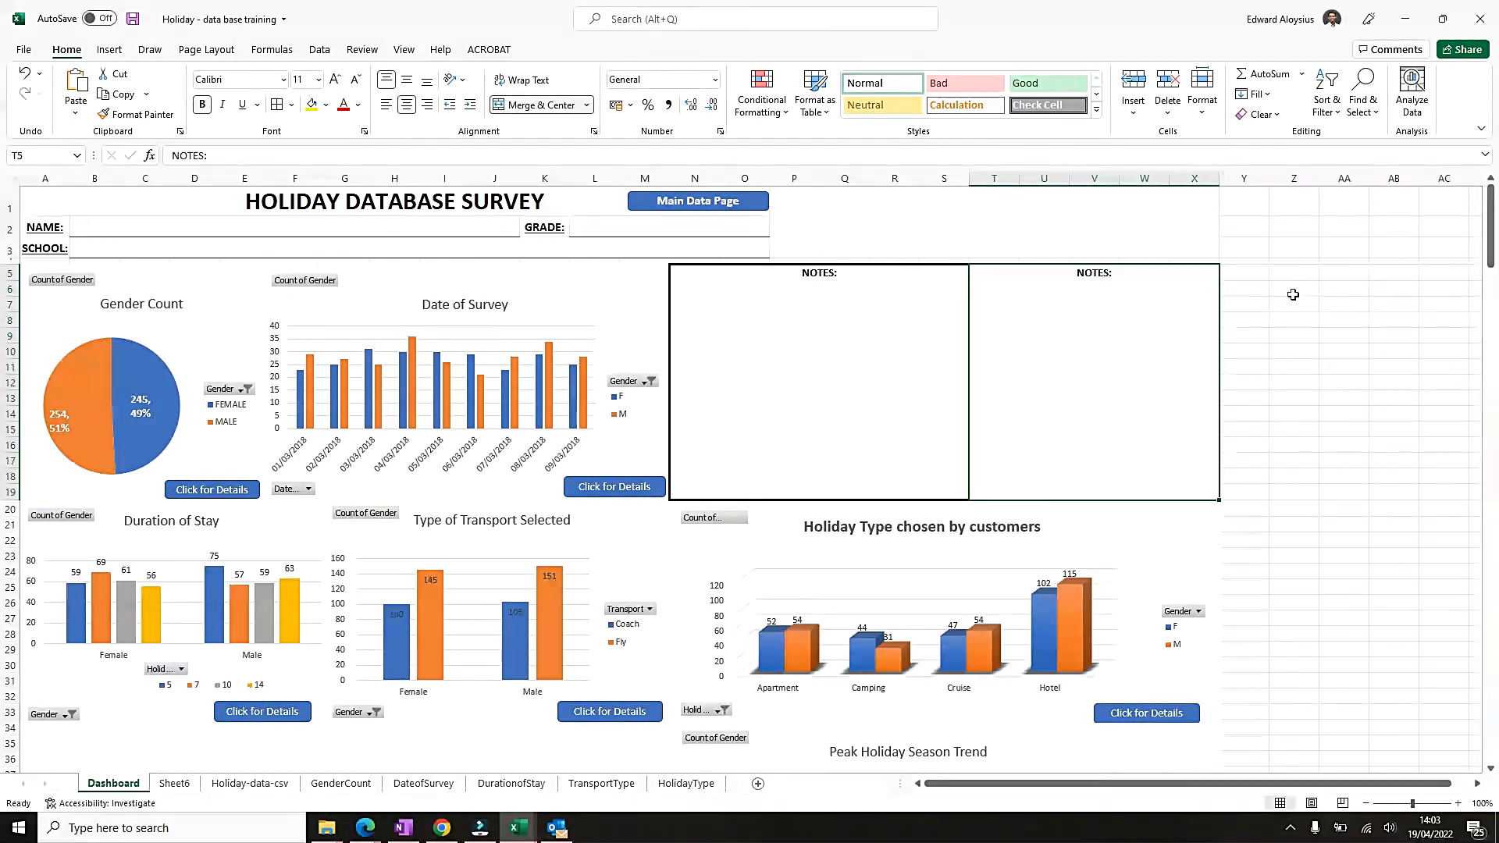
double_click(1101, 272)
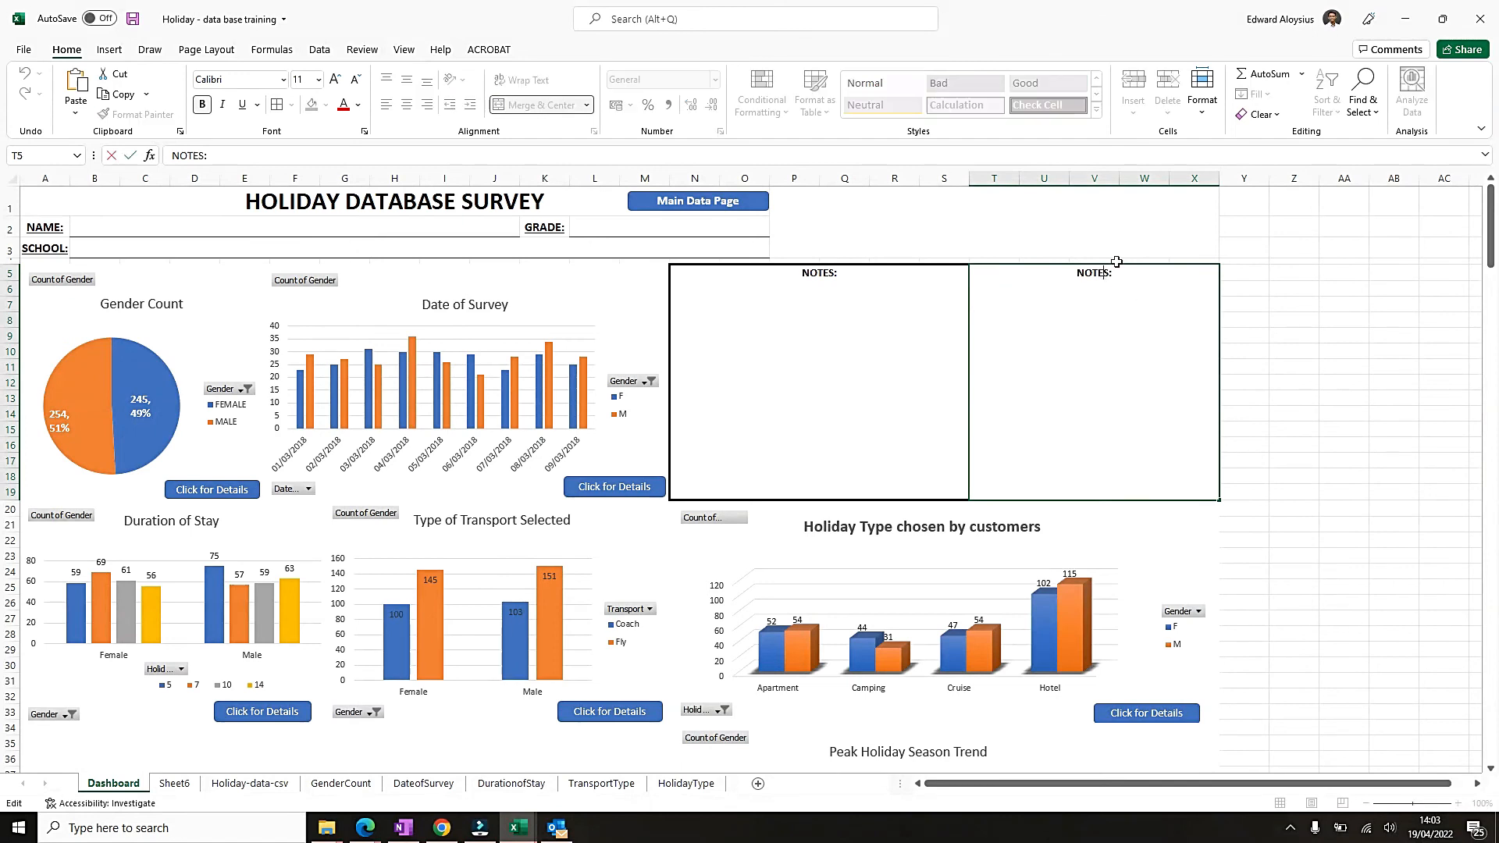
key("shift+Home")
left_click(242, 103)
double_click(832, 272)
key("shift+Home")
left_click(242, 104)
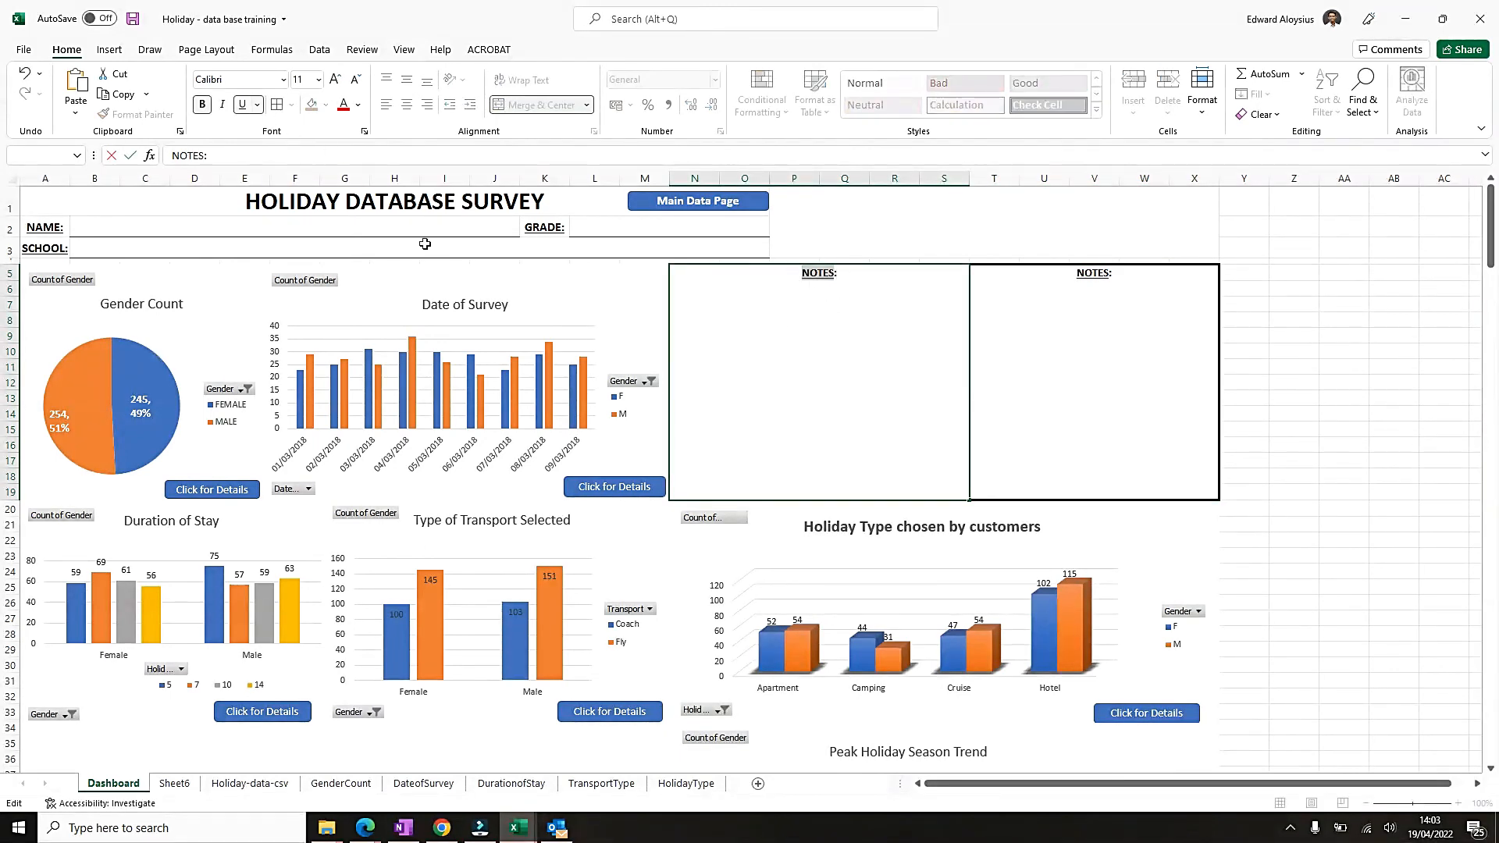
Left-align the "NOTES:" headings in both notes boxes.
left_click(1077, 344)
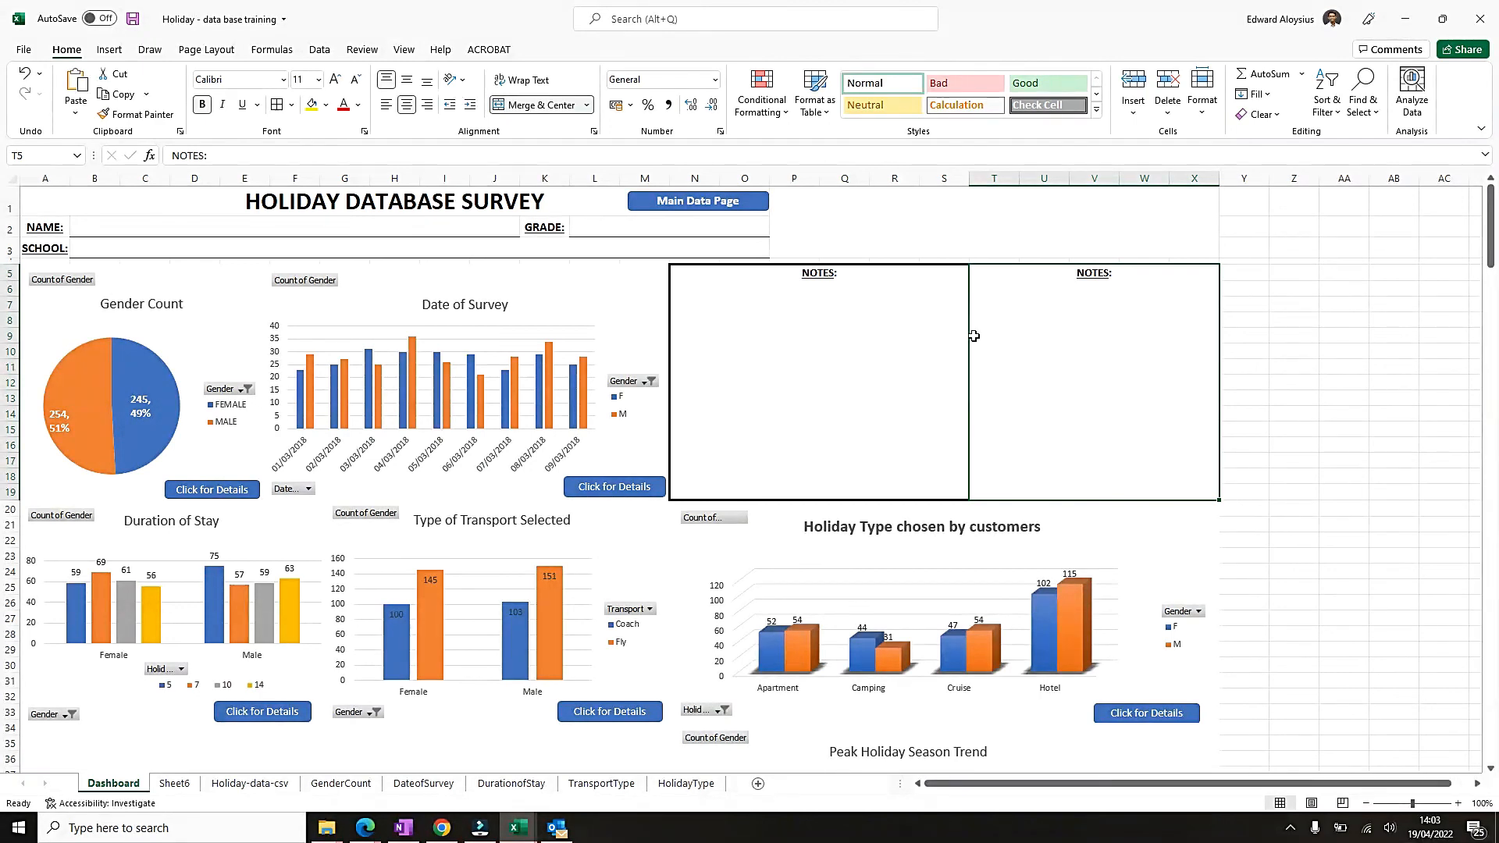
left_click(386, 107)
left_click(776, 337)
left_click(386, 104)
left_click(1418, 309)
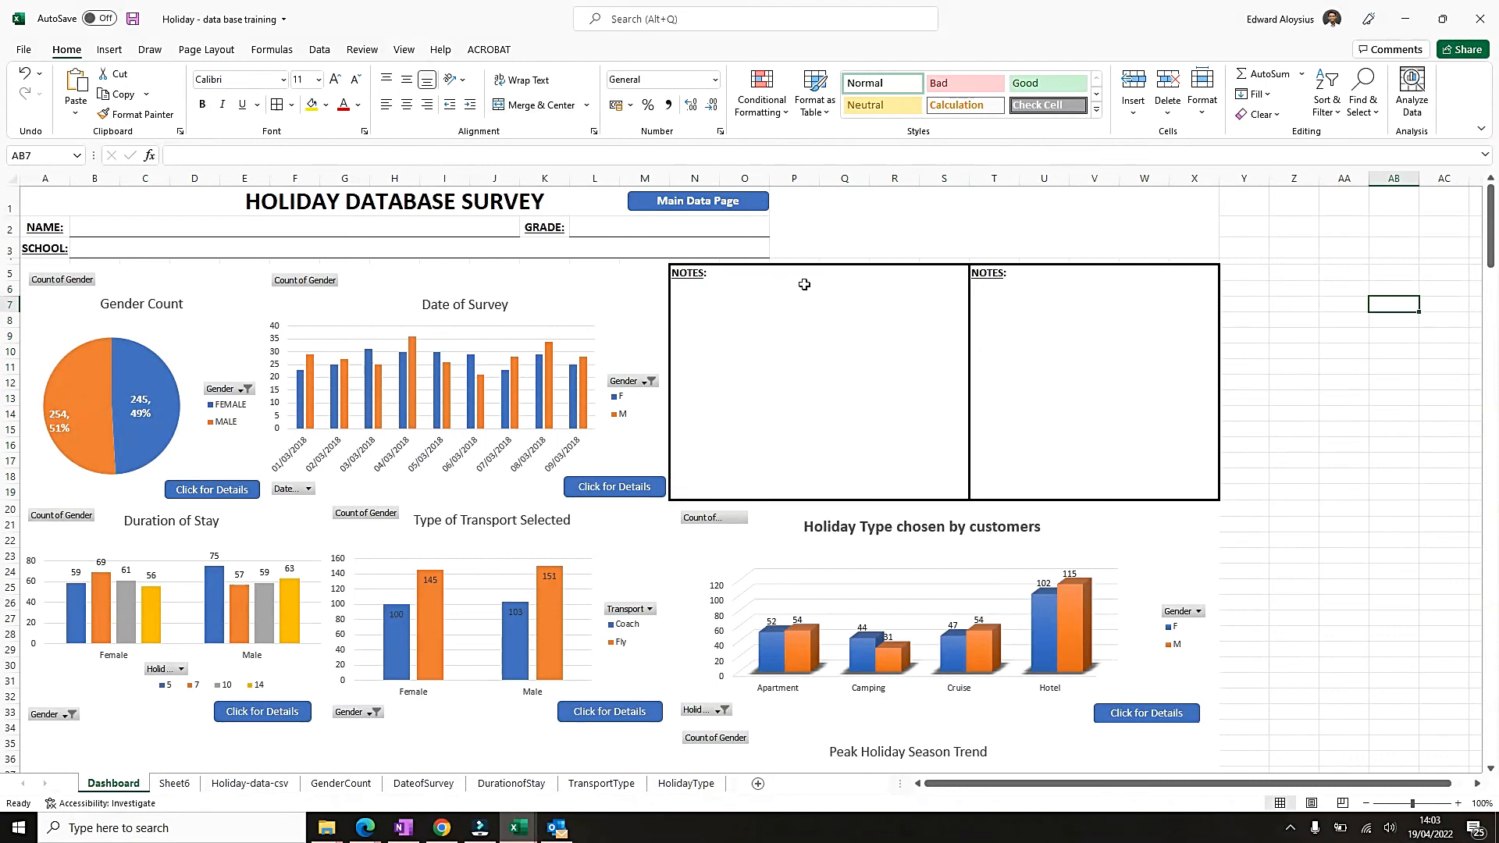
left_click(1444, 462)
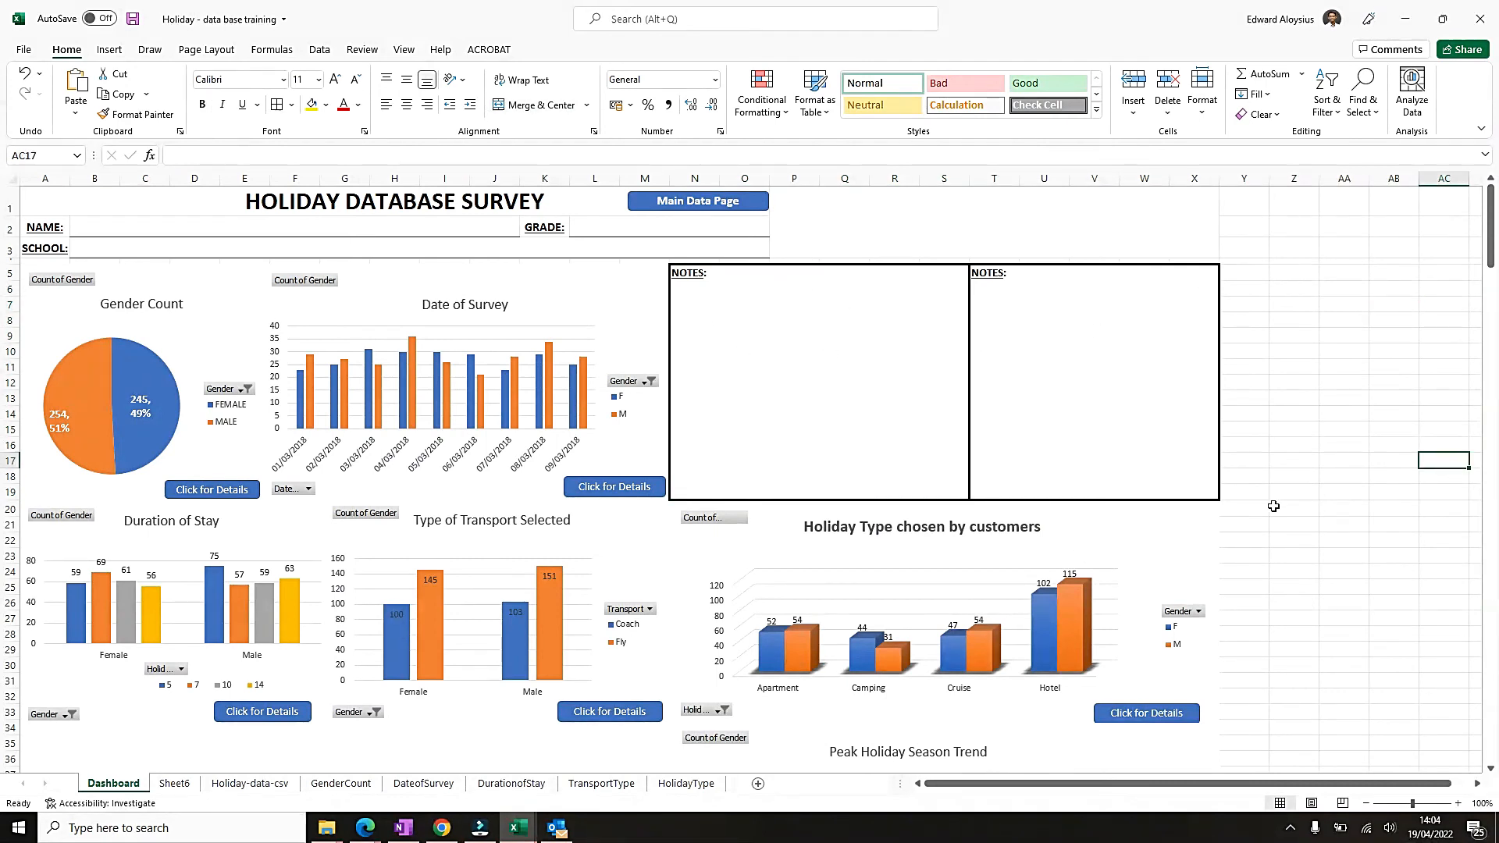
Make the title of the Peak Holiday Season Trend chart bold on the dashboard.
scroll(1040, 542, "down", 1)
scroll(1038, 540, "down", 4)
scroll(804, 540, "up", 5)
scroll(855, 551, "down", 3)
scroll(854, 550, "down", 3)
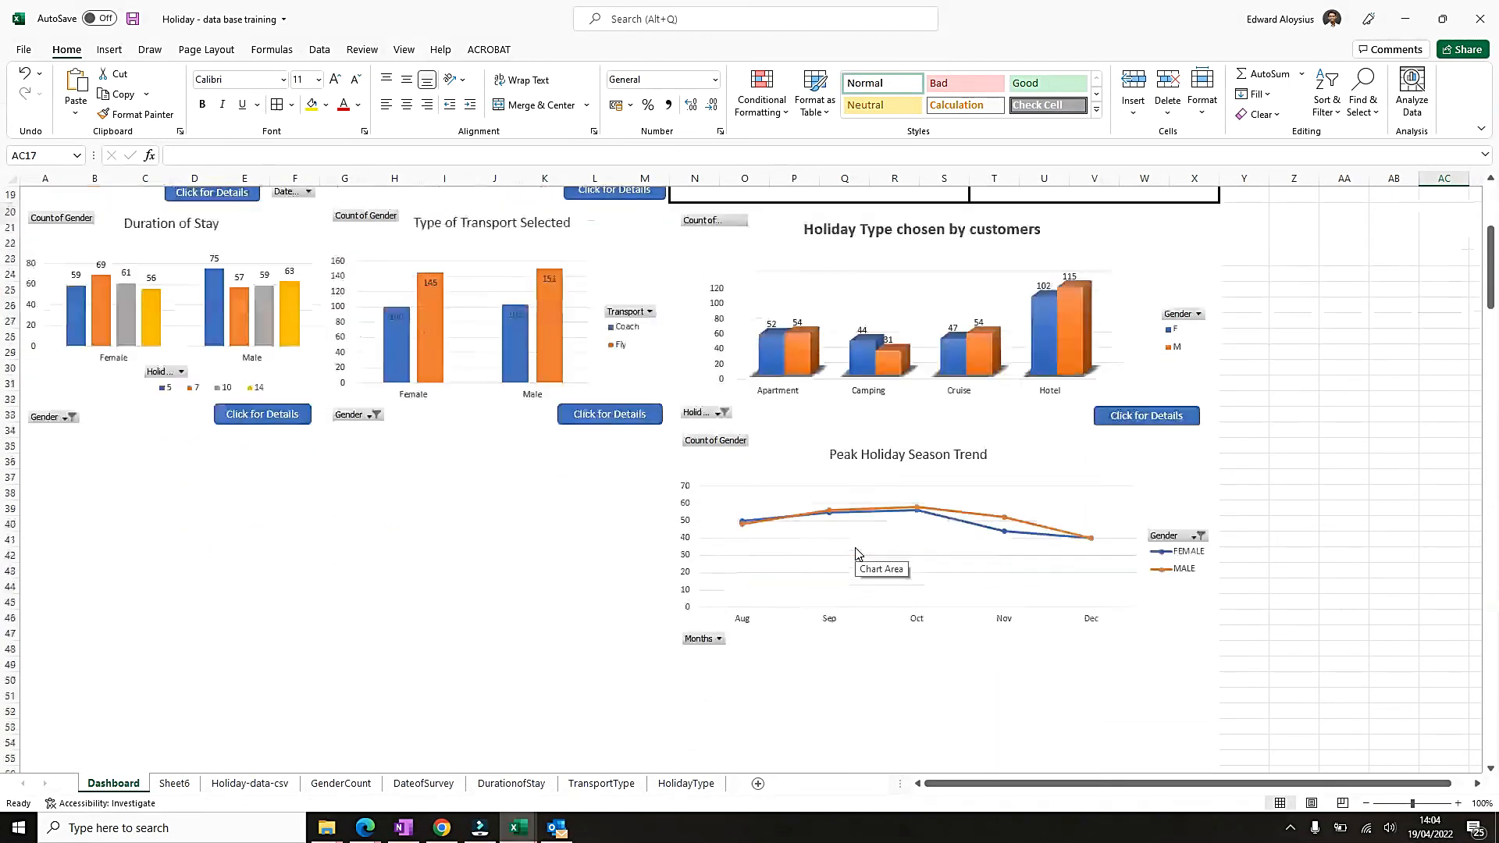
left_click(888, 464)
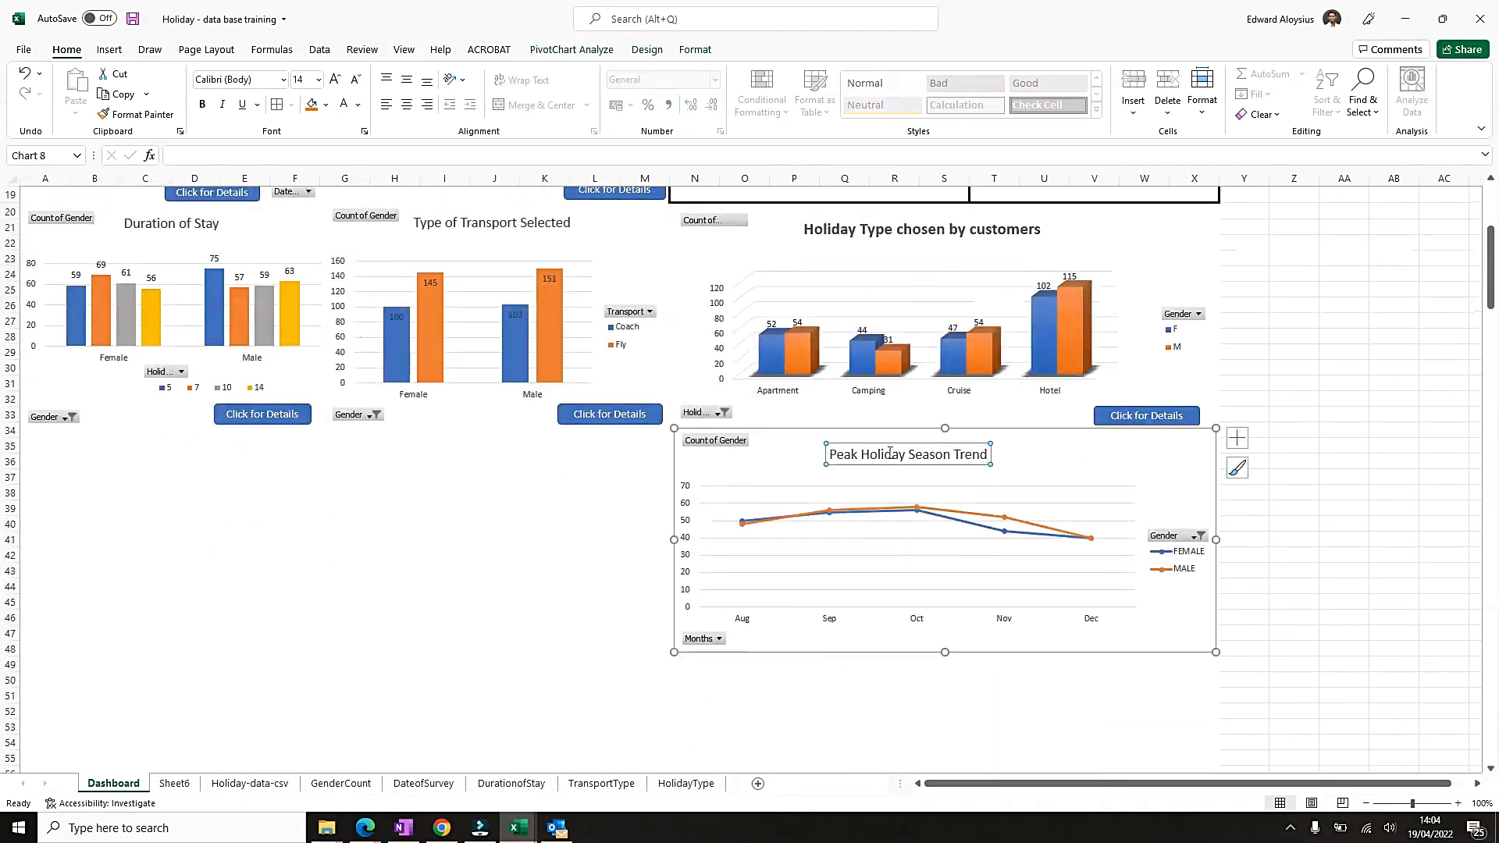
key("ctrl+b")
left_click(1077, 462)
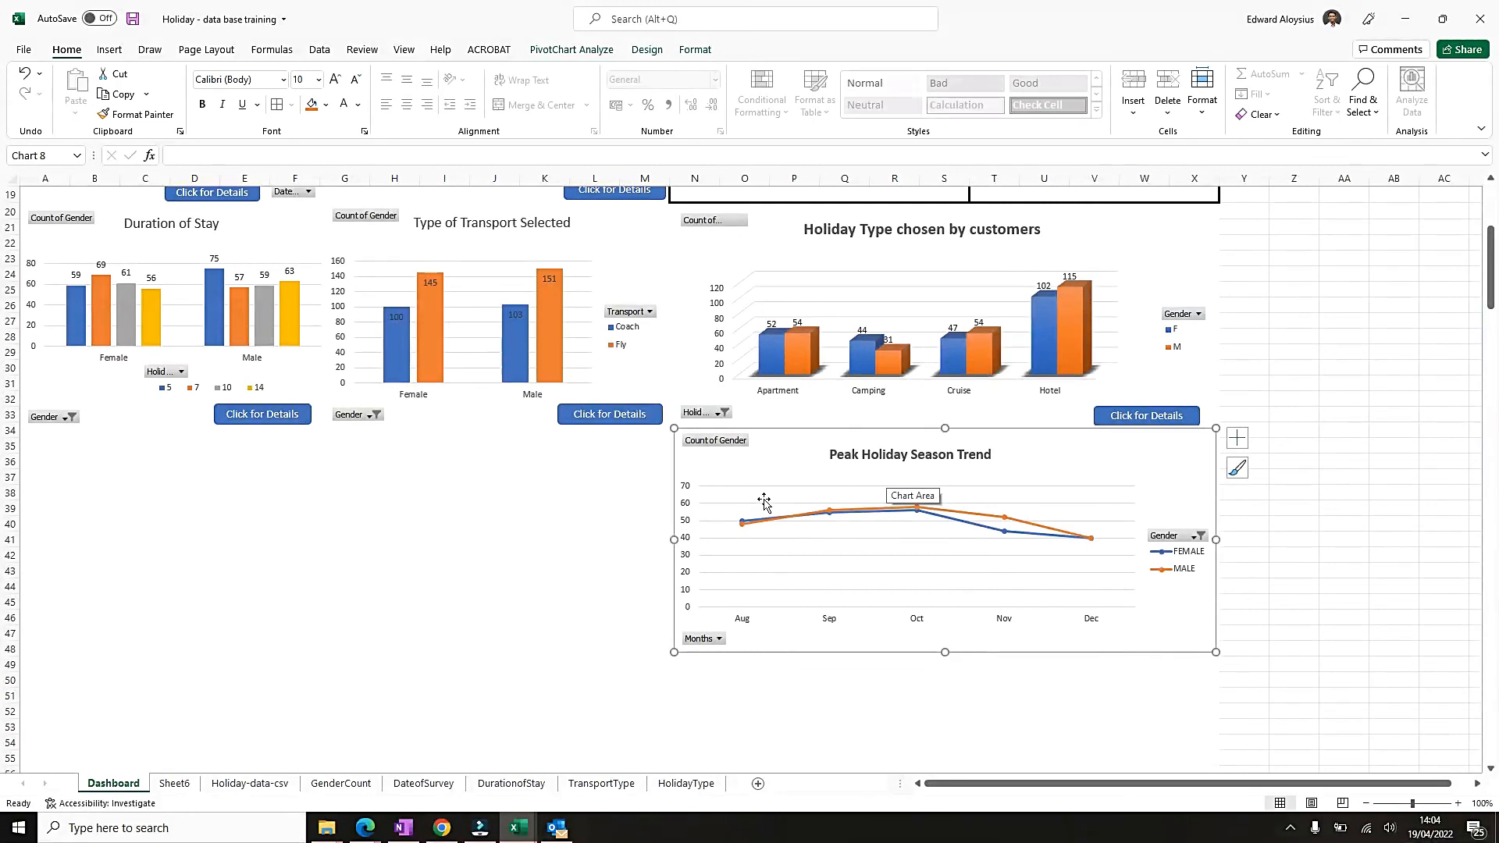
Rename Sheet6 as PeakHoliday and move it to the end of the workbook, after the HolidayType sheet.
scroll(762, 499, "down", 3)
scroll(546, 479, "up", 8)
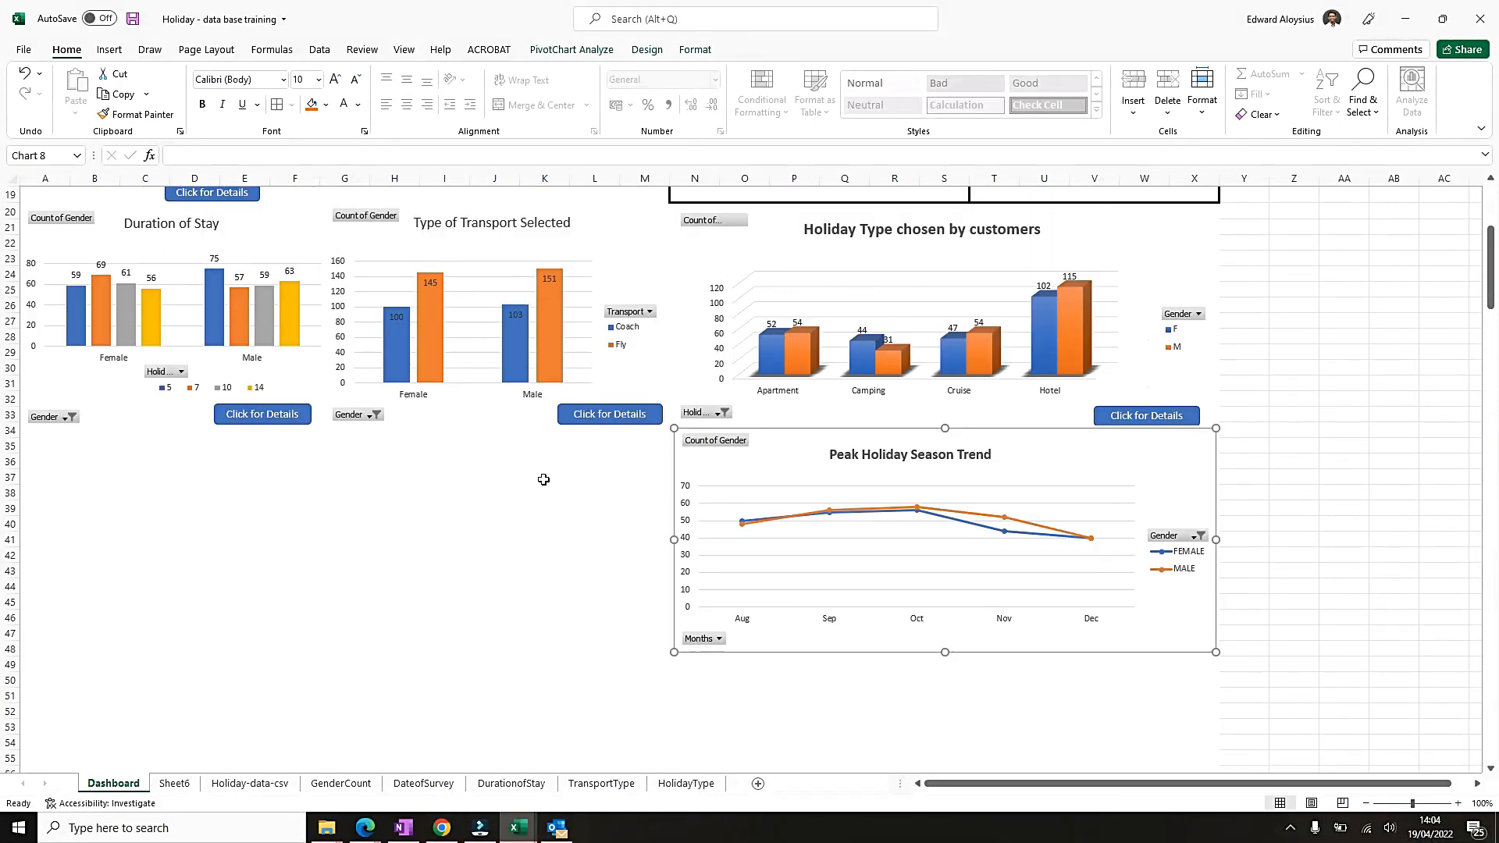
left_click(173, 783)
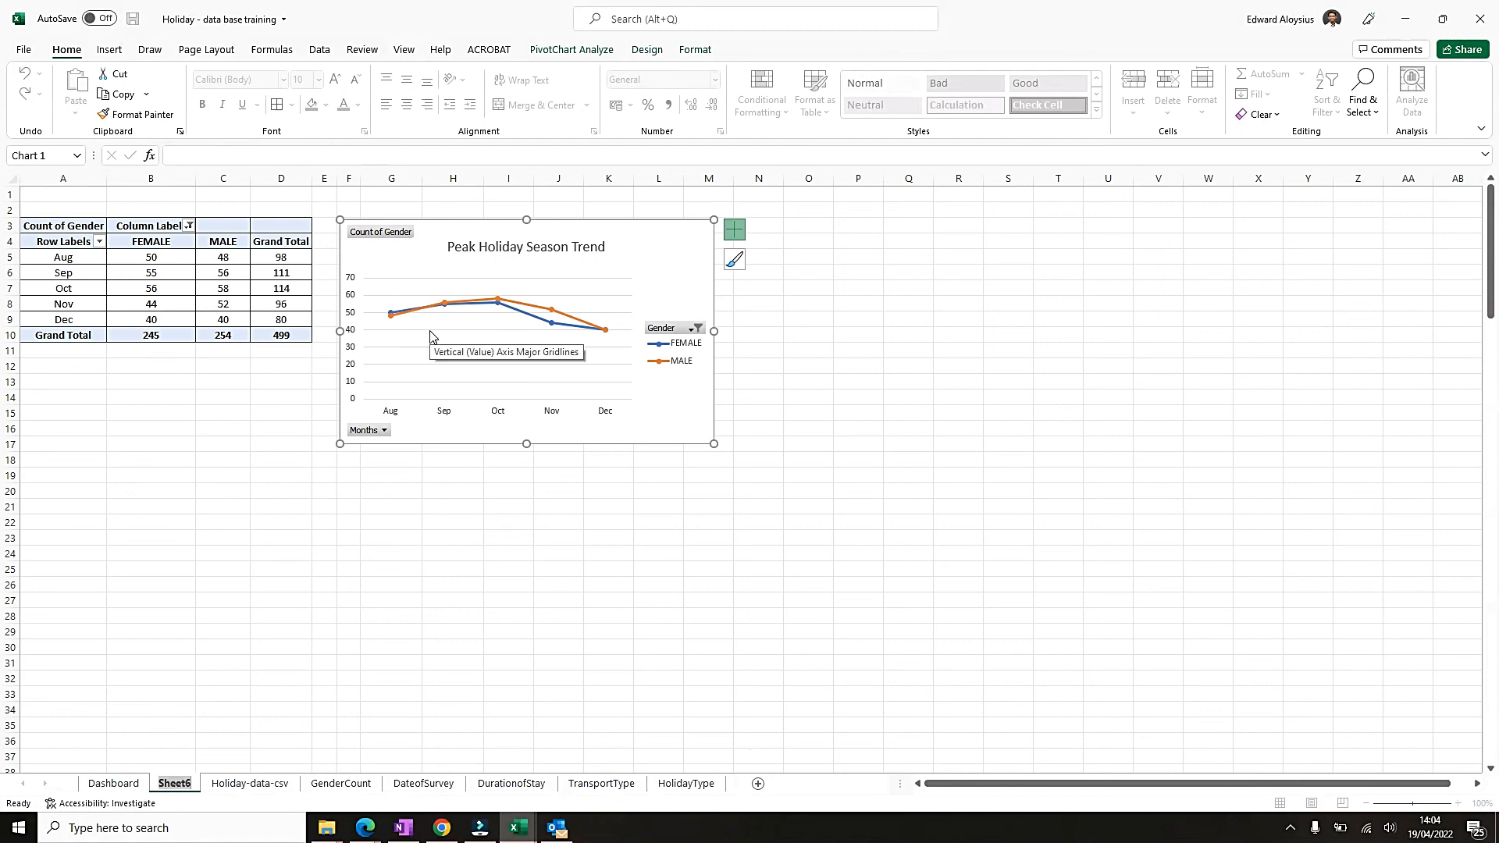
type("pEA")
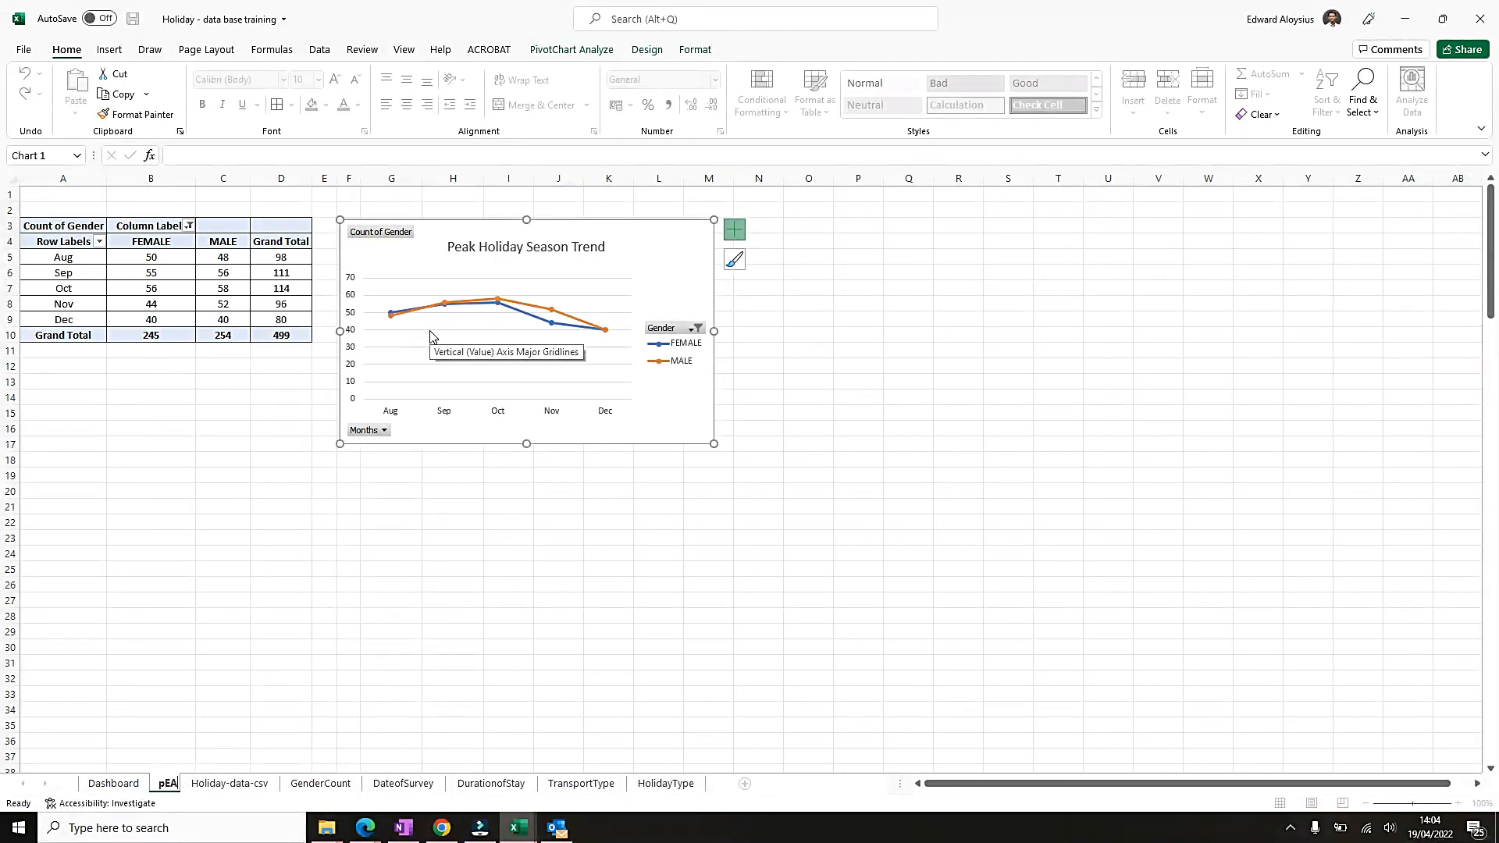
key("BackSpace")
key("BackSpace")
key("BackSpace")
type("PeaakHo")
key("BackSpace")
key("BackSpace")
key("BackSpace")
key("BackSpace")
type("k")
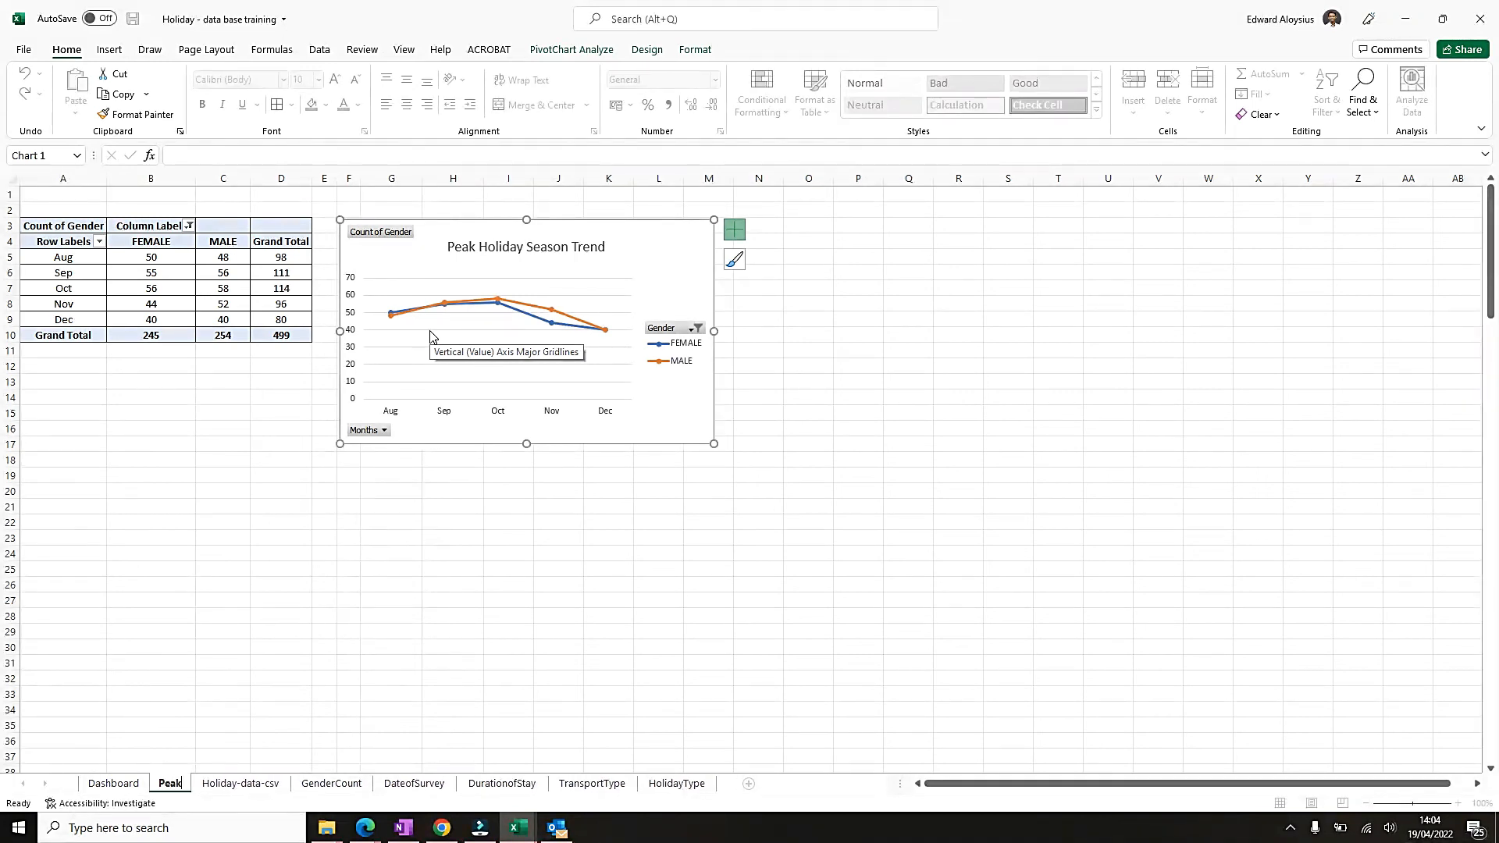
type("Holiday")
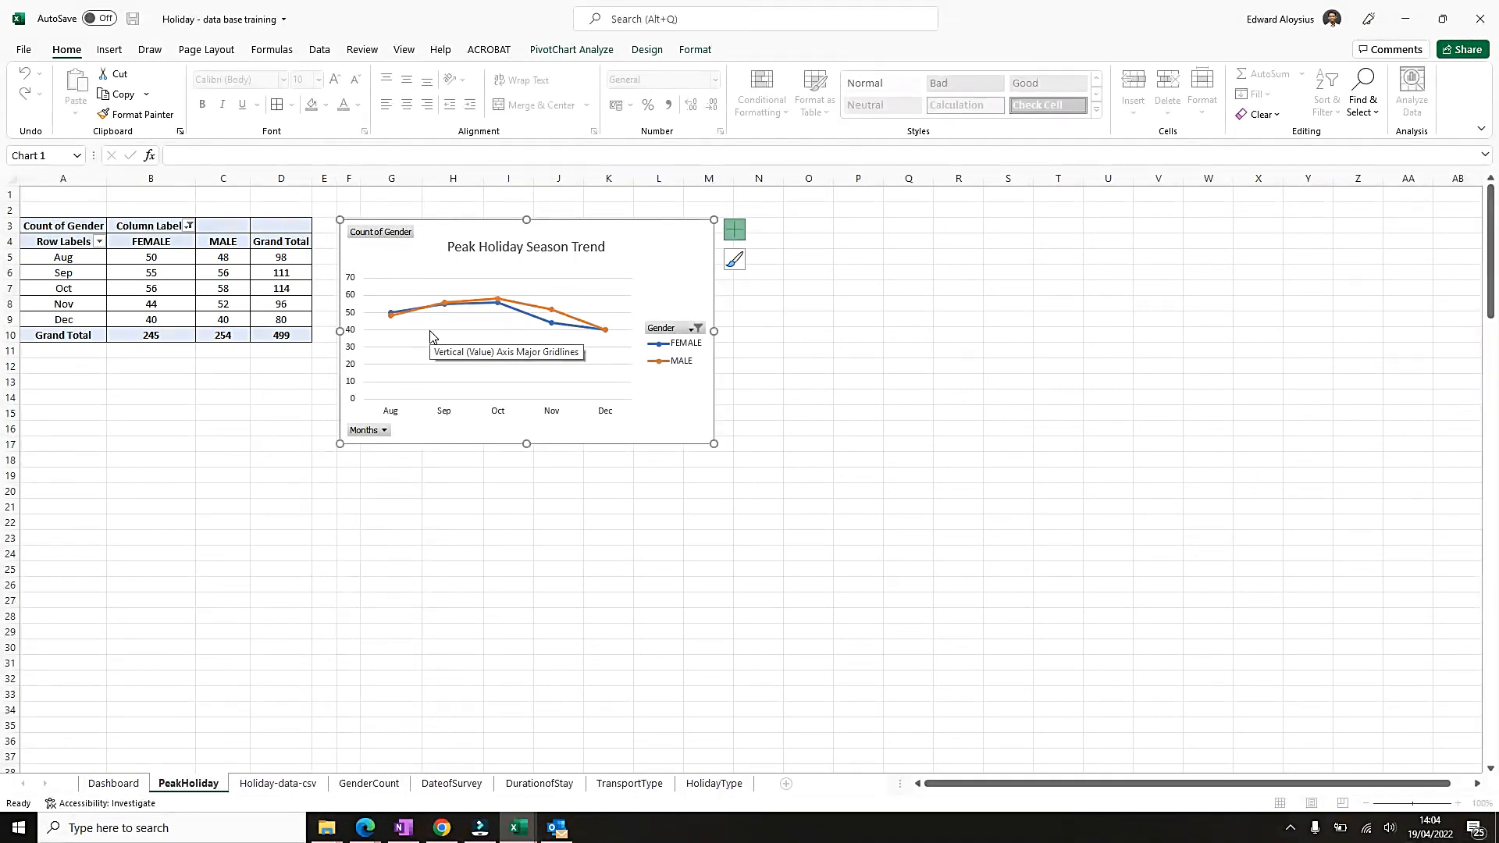
left_click(84, 477)
left_click_drag(457, 782, 761, 783)
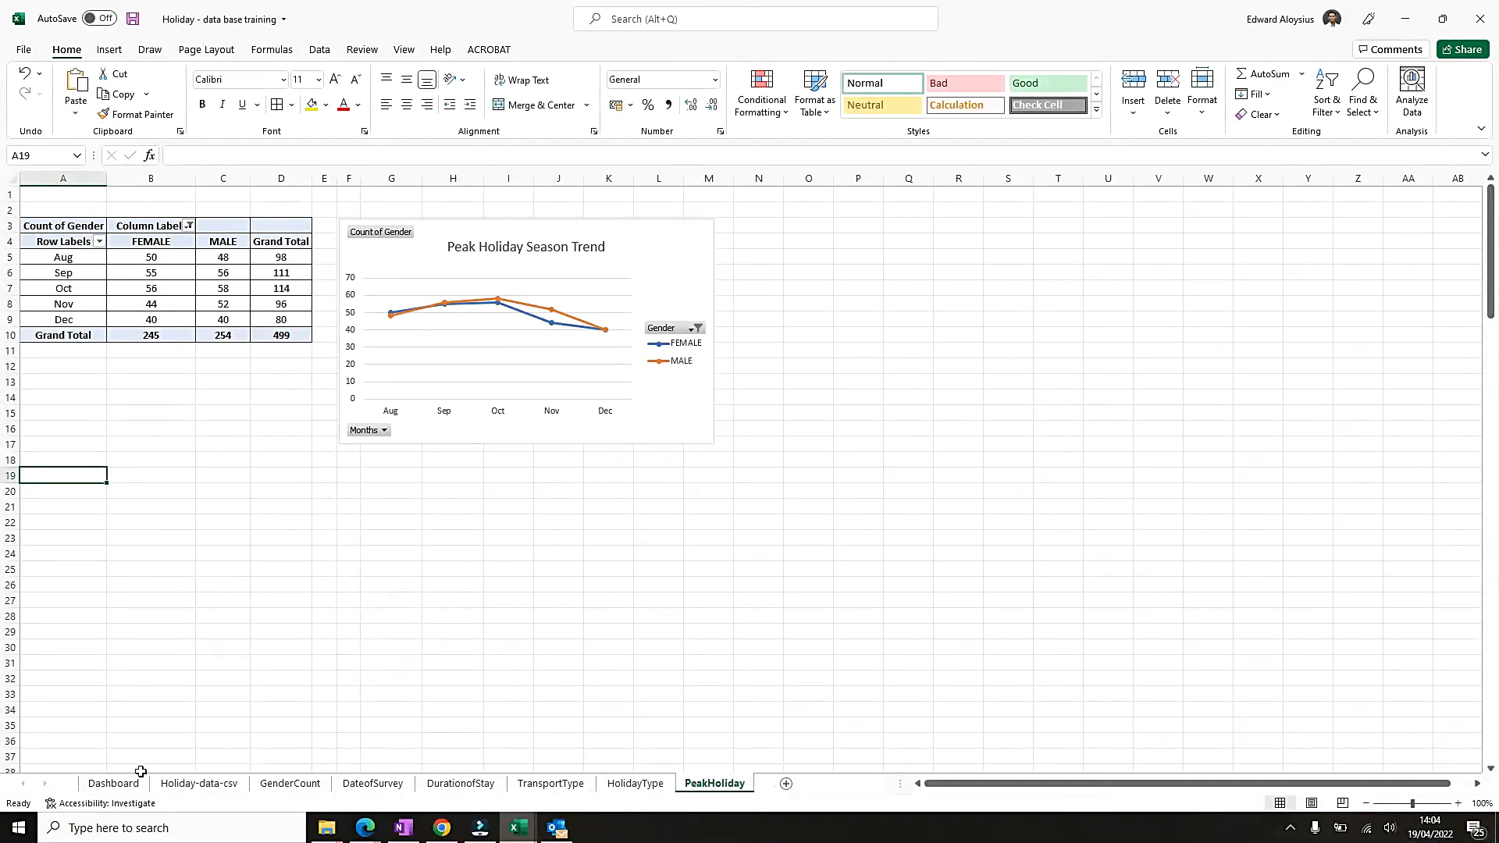
Make row 1 of PeakHoliday taller and copy the linked home icon from the HolidayType sheet into cell A1.
left_click_drag(13, 204, 16, 220)
left_click(645, 785)
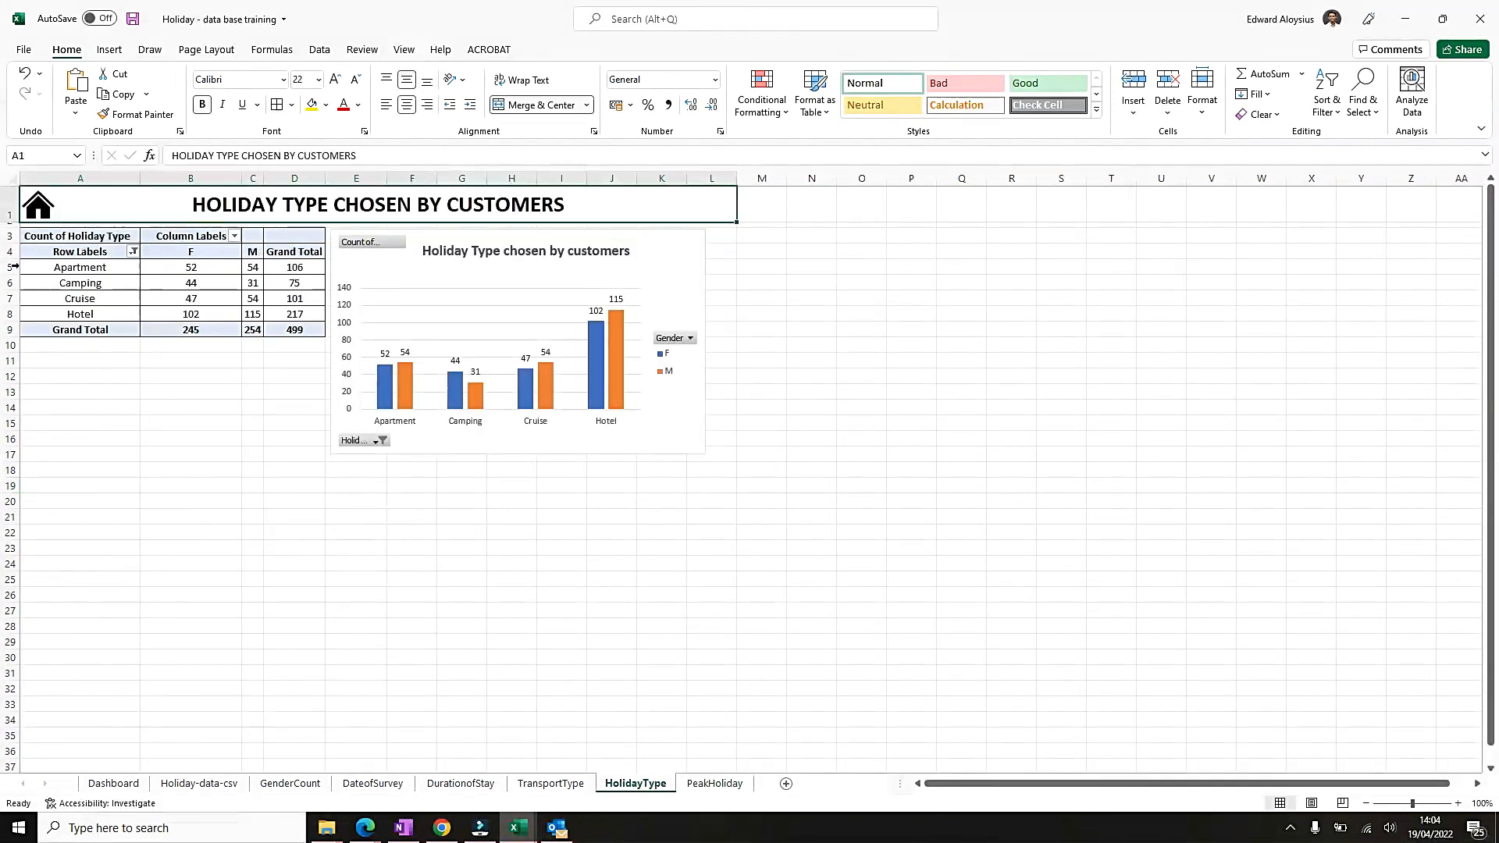
right_click(43, 209)
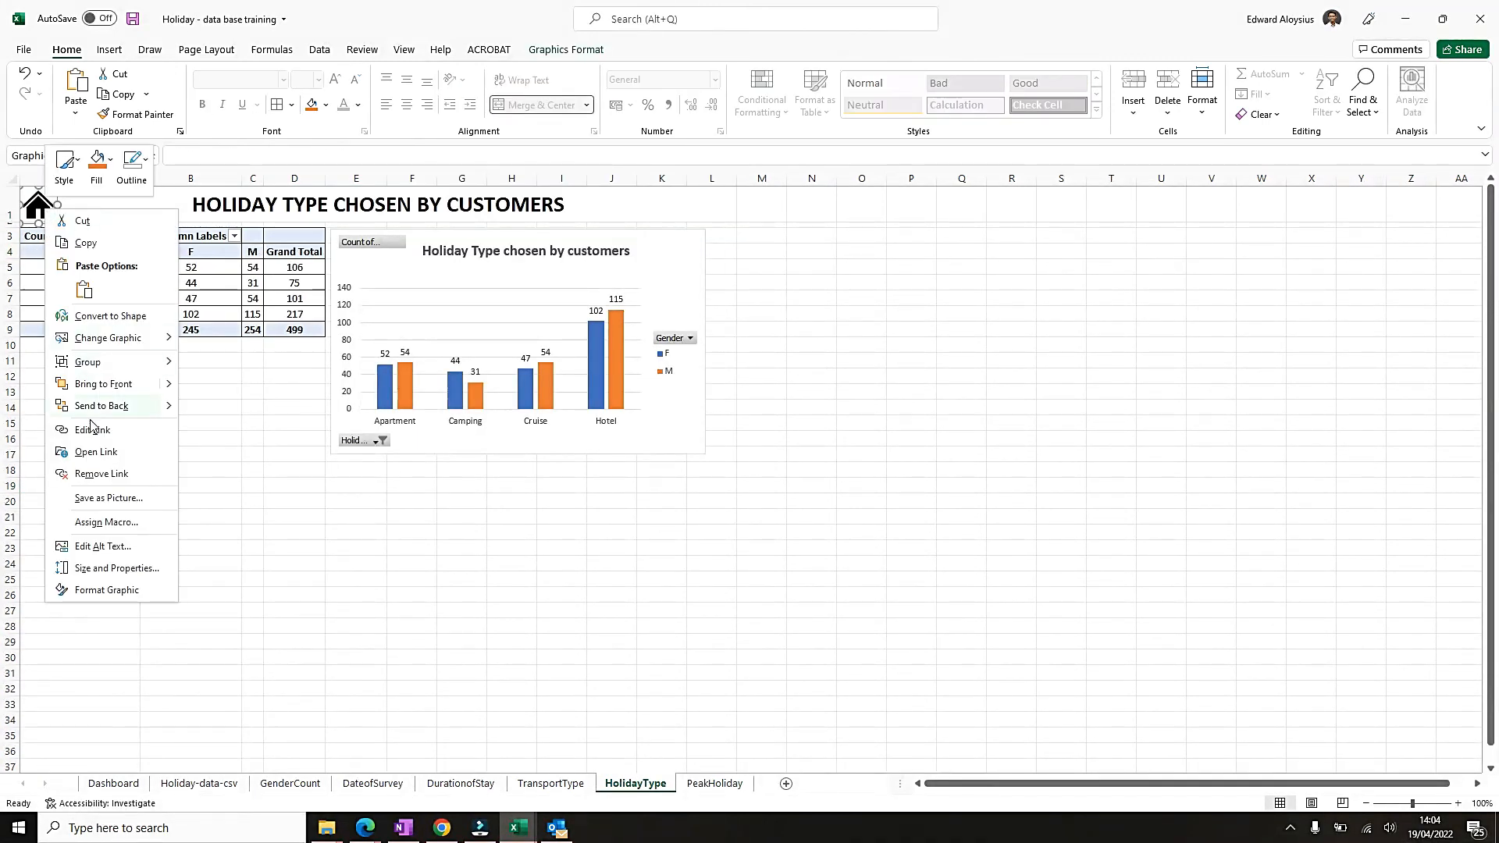
left_click(87, 245)
left_click(718, 786)
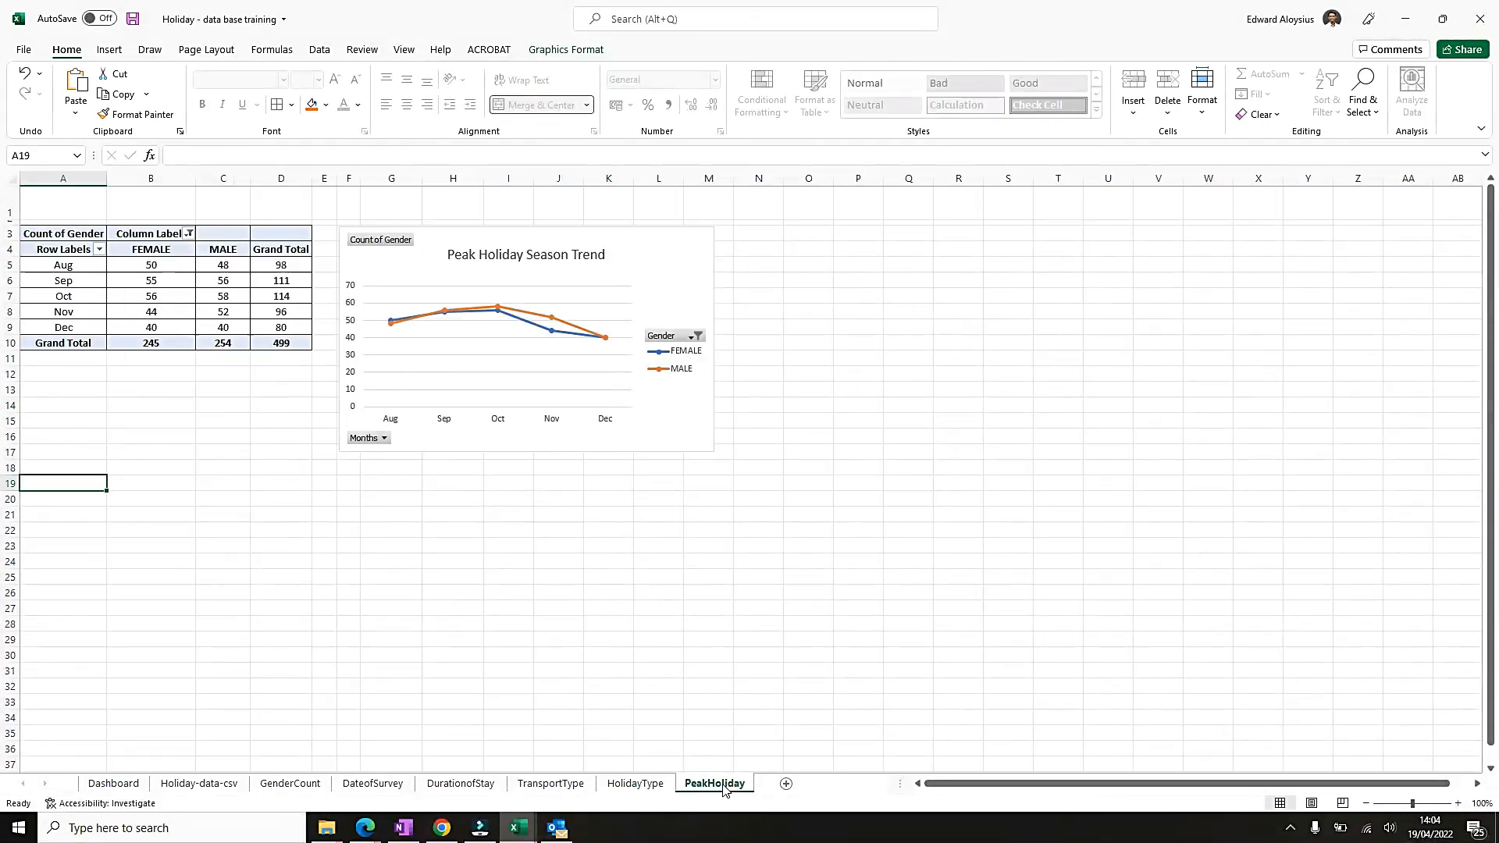
right_click(44, 207)
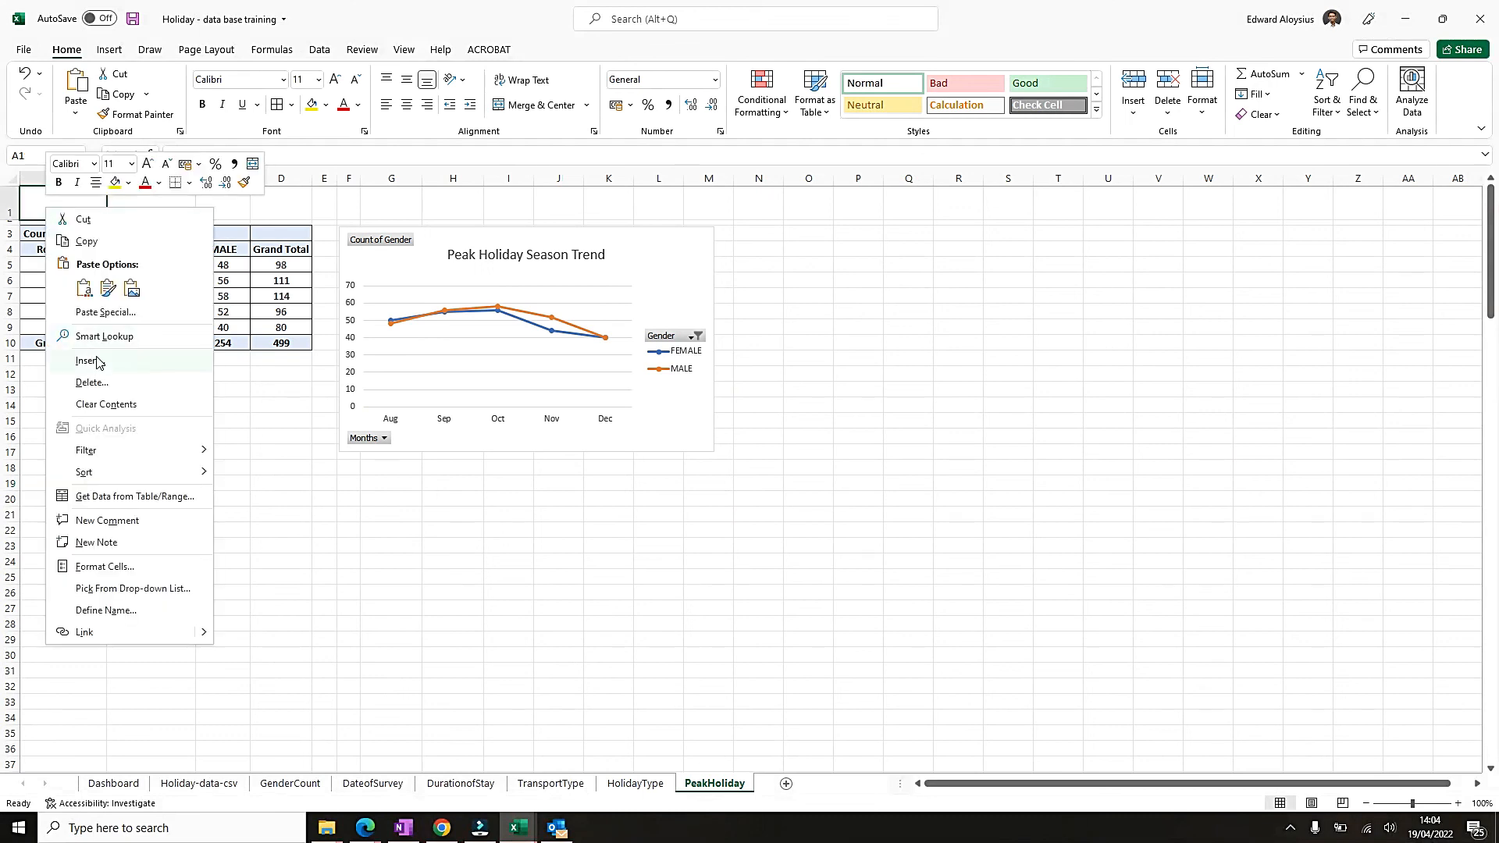
left_click(87, 287)
Merge and center A1:M1 on PeakHoliday and enter the title "PEAK HOLIDAY SEASON TREND".
left_click_drag(94, 206, 726, 205)
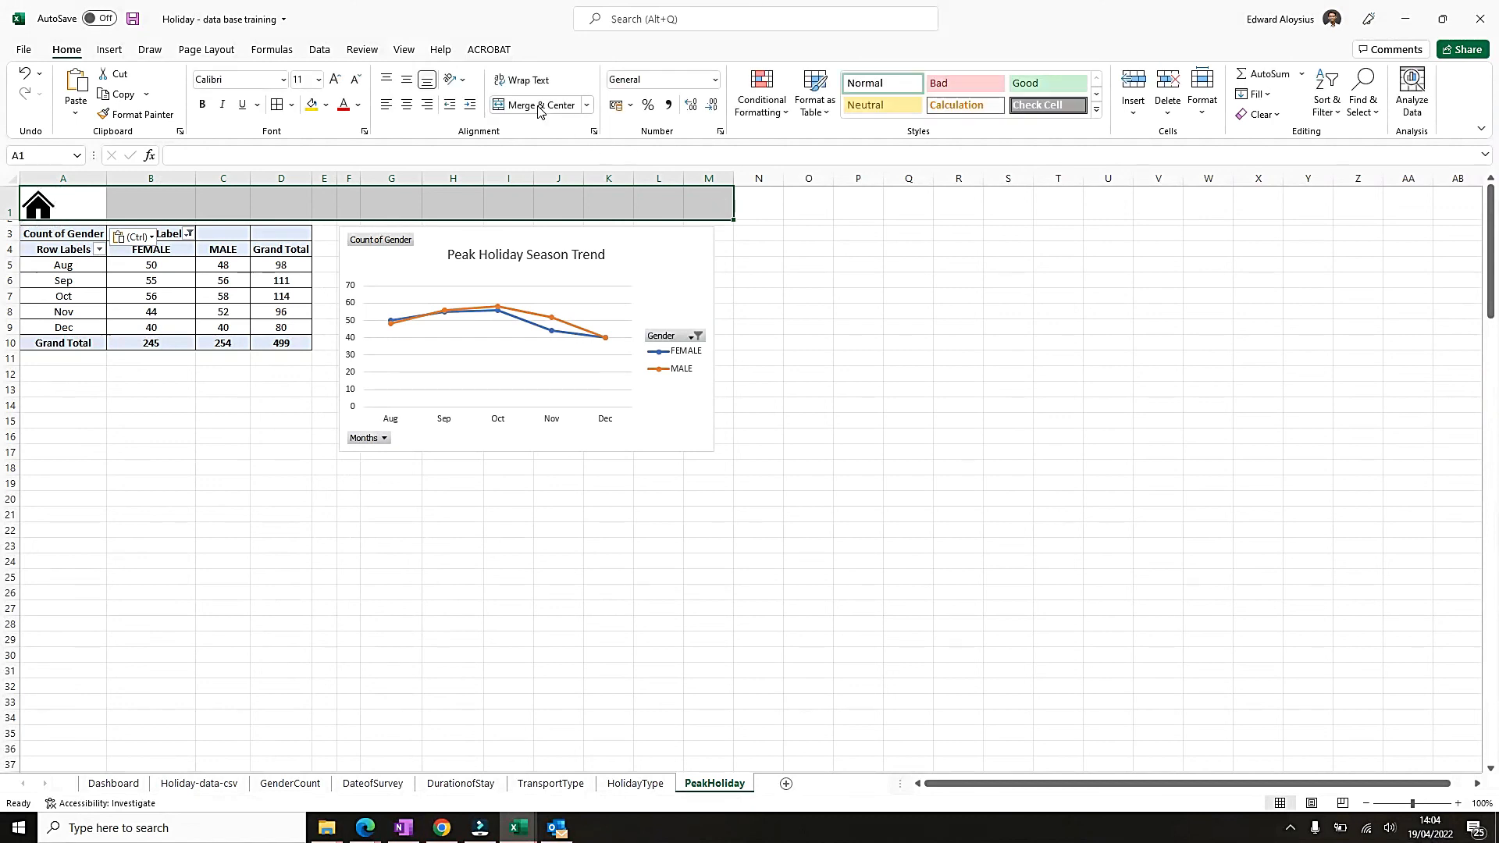
left_click(537, 106)
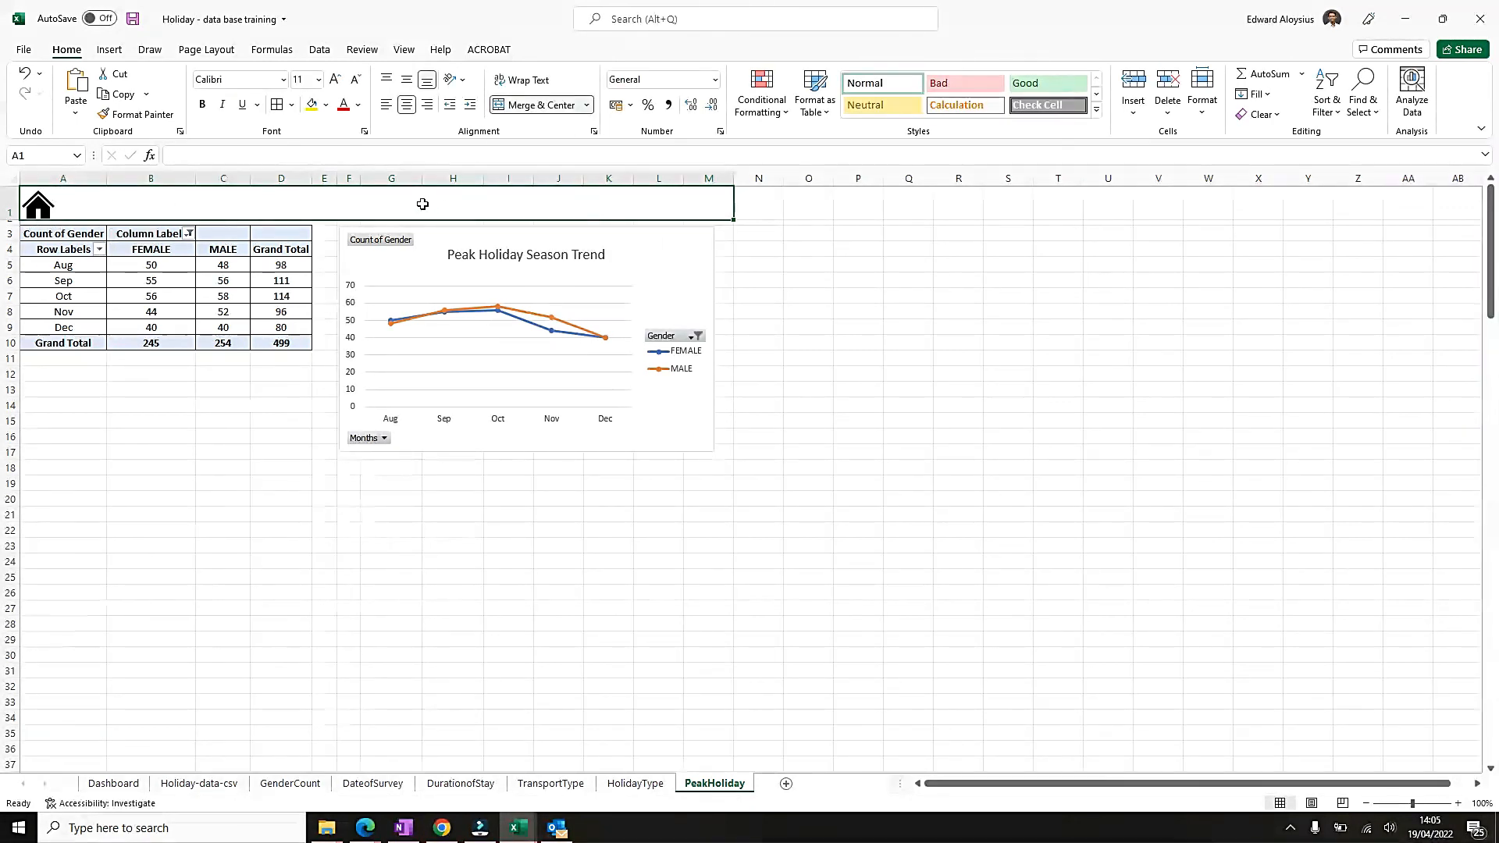
type("PEAK HOLIDAY ")
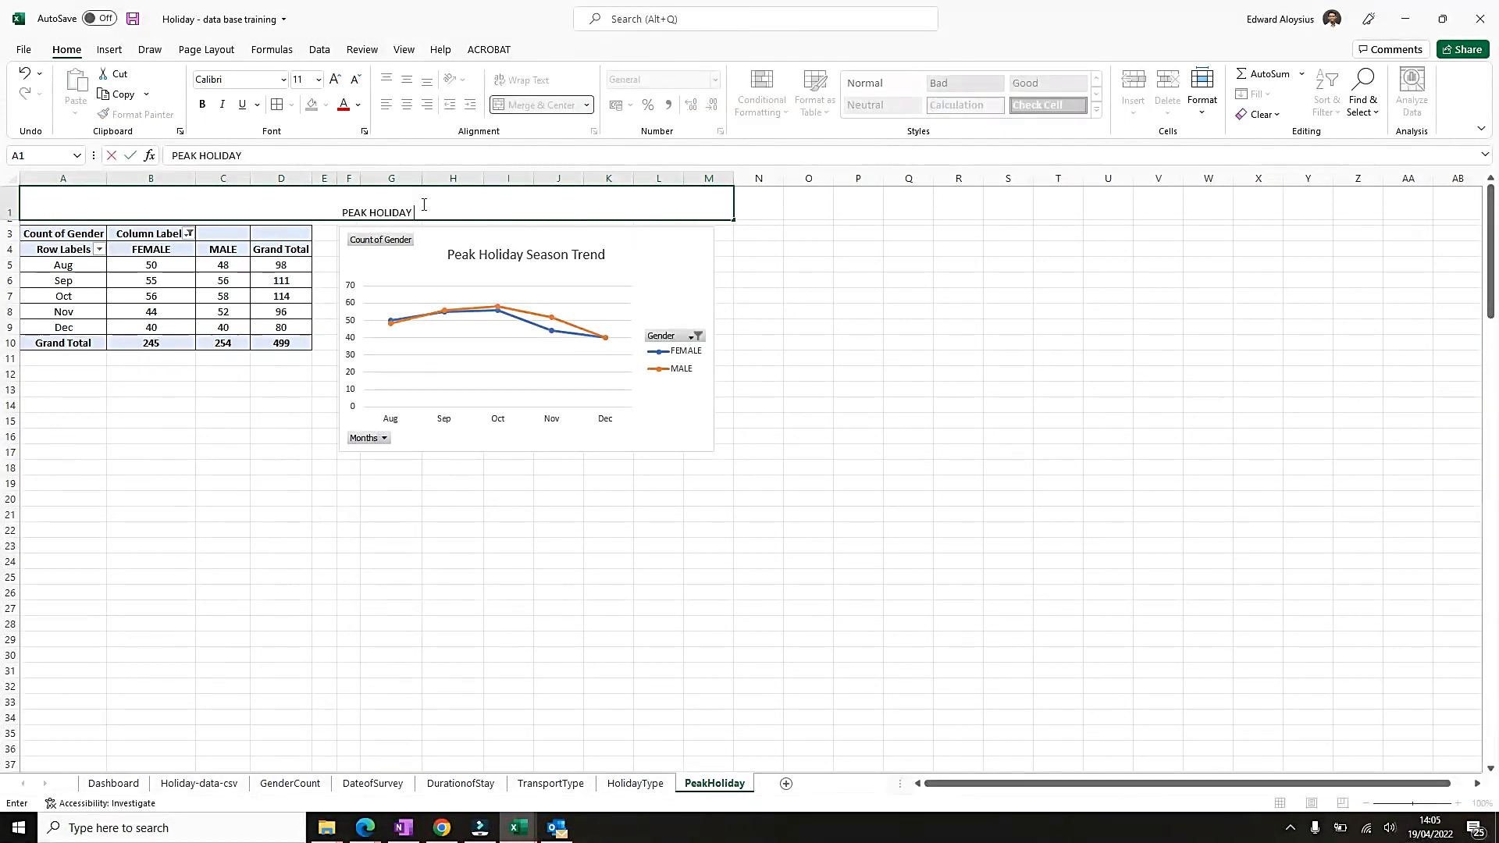
type("SEASON TREND")
key("ctrl+Return")
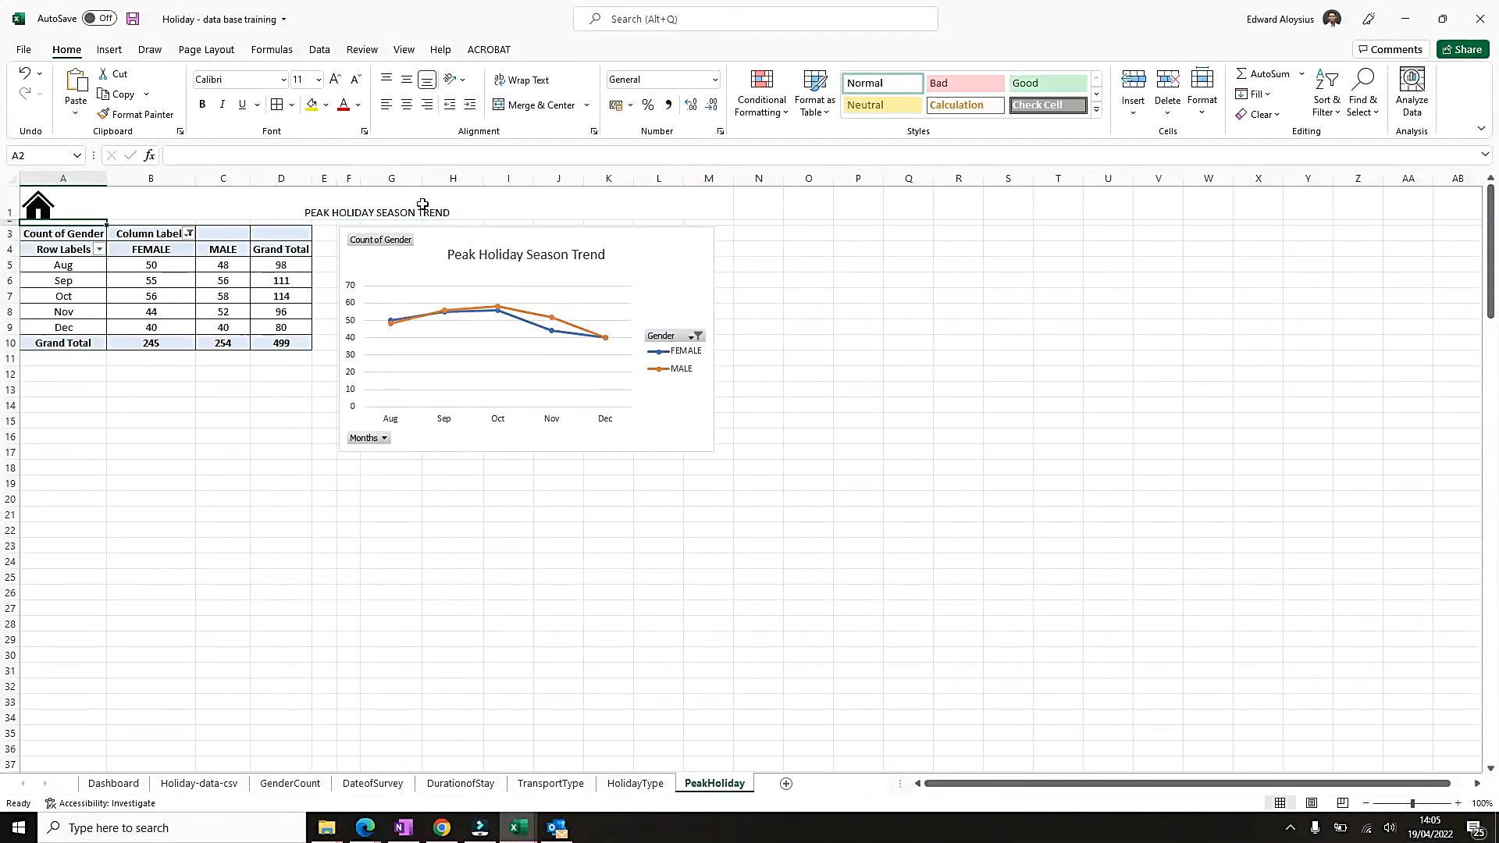
Format the PeakHoliday title as bold, vertically centred text at font size 24.
left_click(405, 83)
left_click(337, 79)
left_click(337, 80)
left_click(337, 80)
left_click(338, 79)
left_click(338, 80)
left_click(338, 79)
key("ctrl+b")
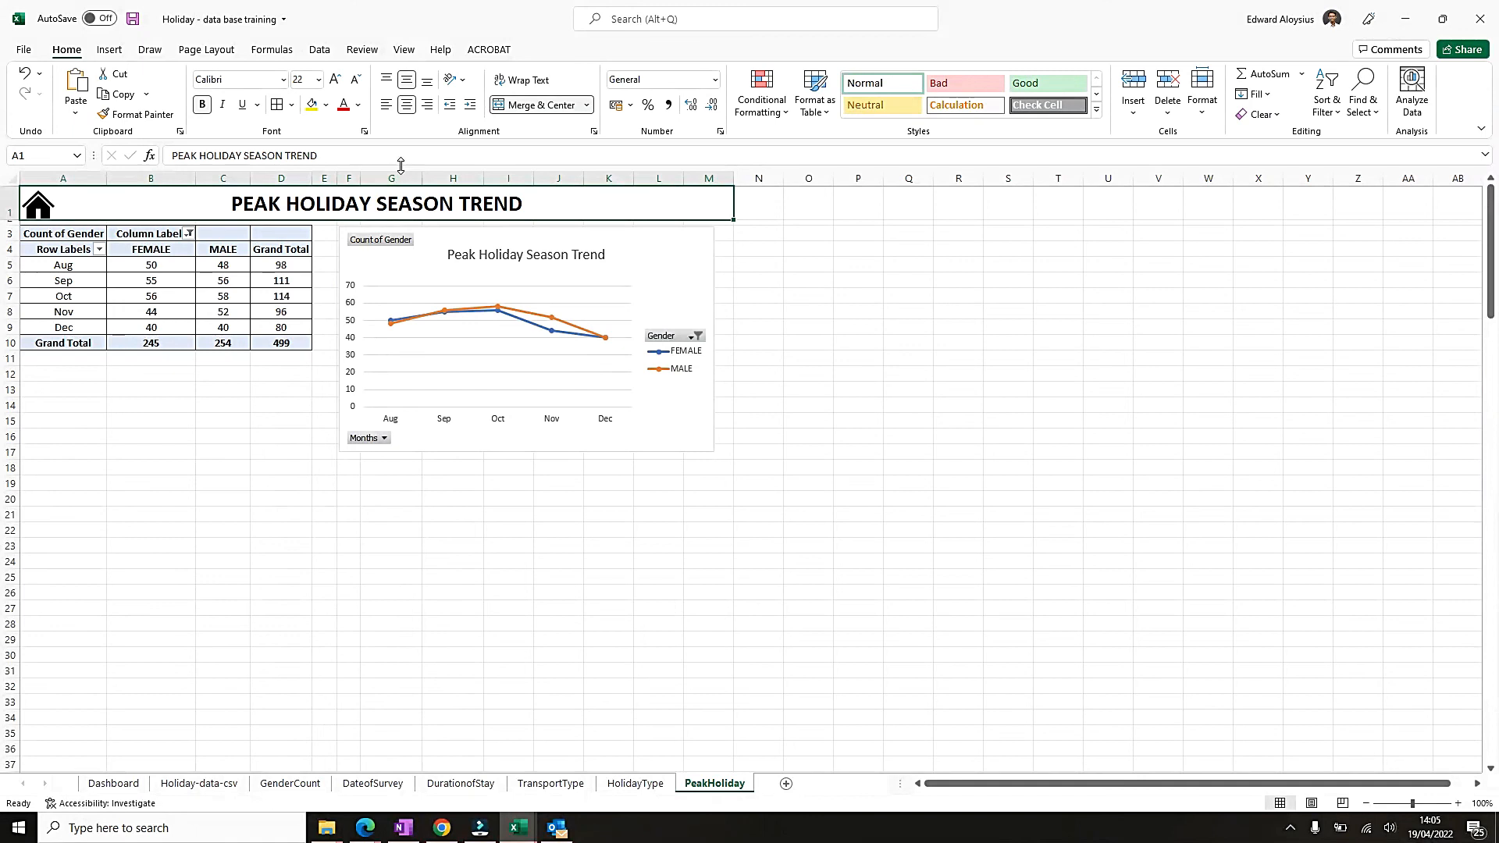
left_click(336, 80)
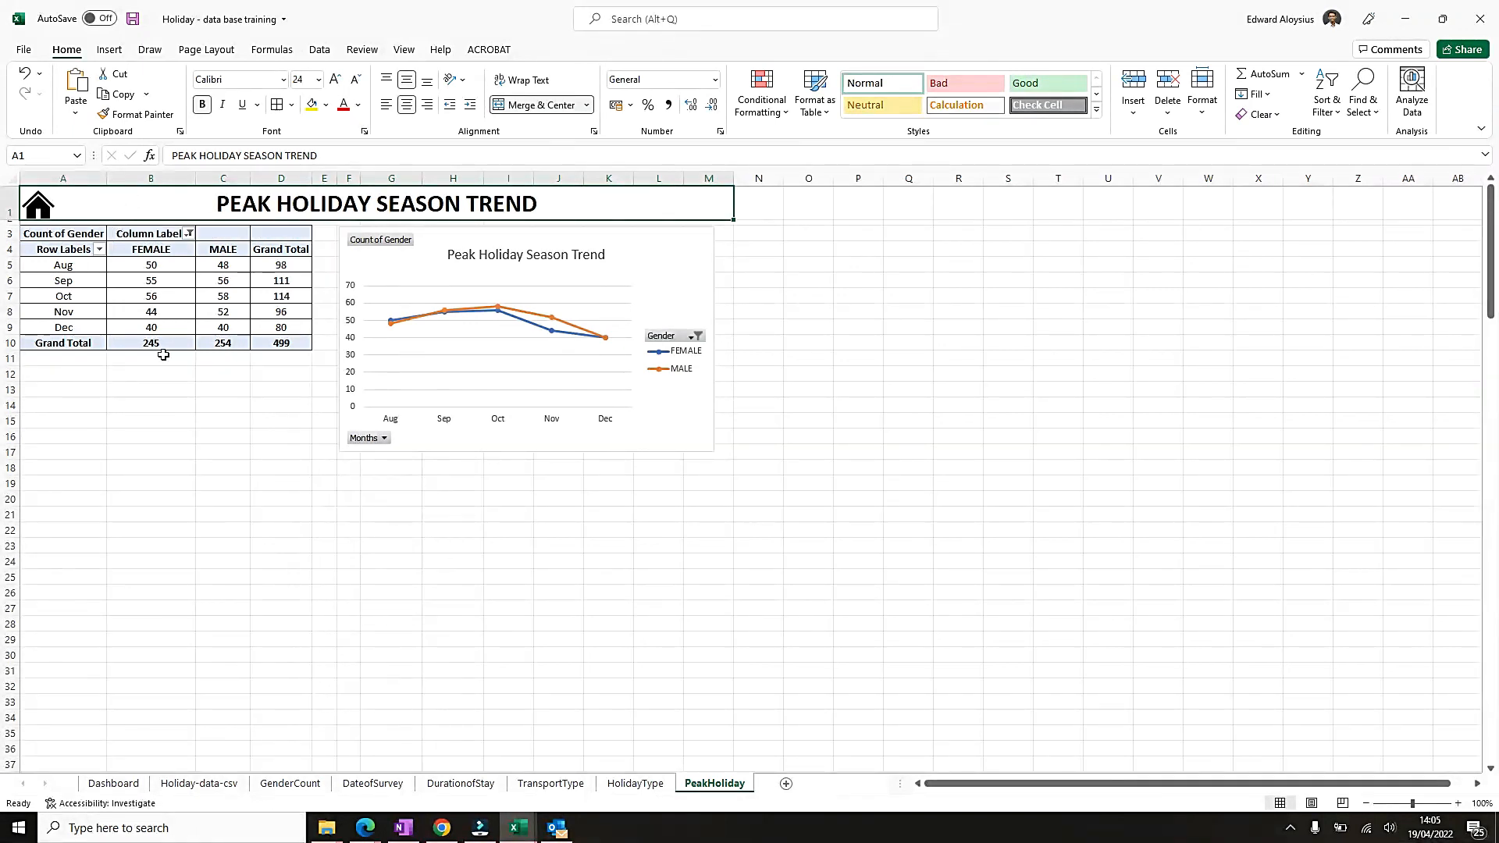
Test the home icon on PeakHoliday by following its link back to the dashboard.
left_click(41, 206)
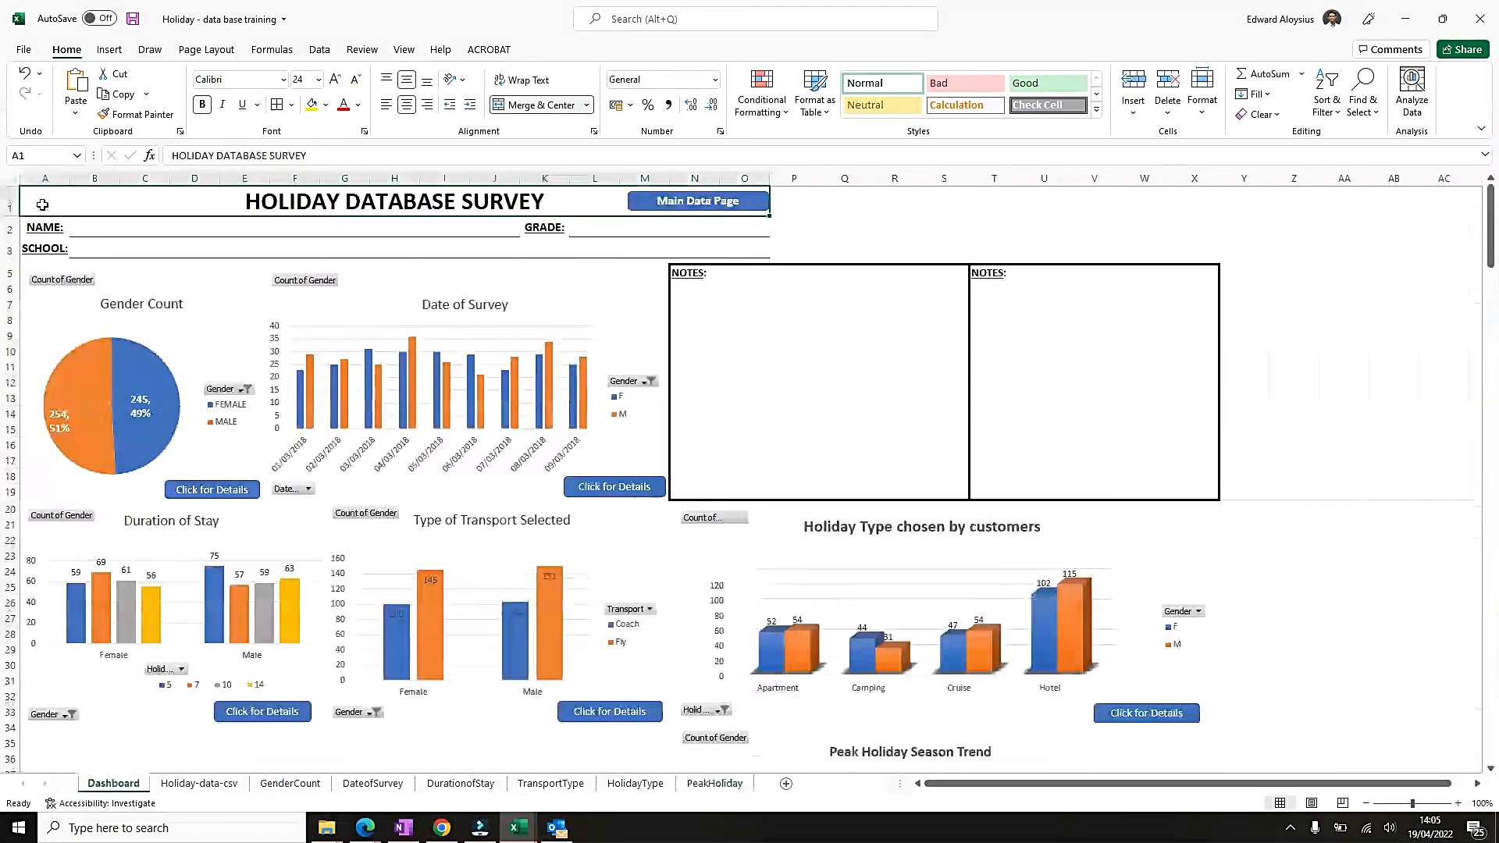
left_click(1380, 543)
scroll(1244, 552, "down", 4)
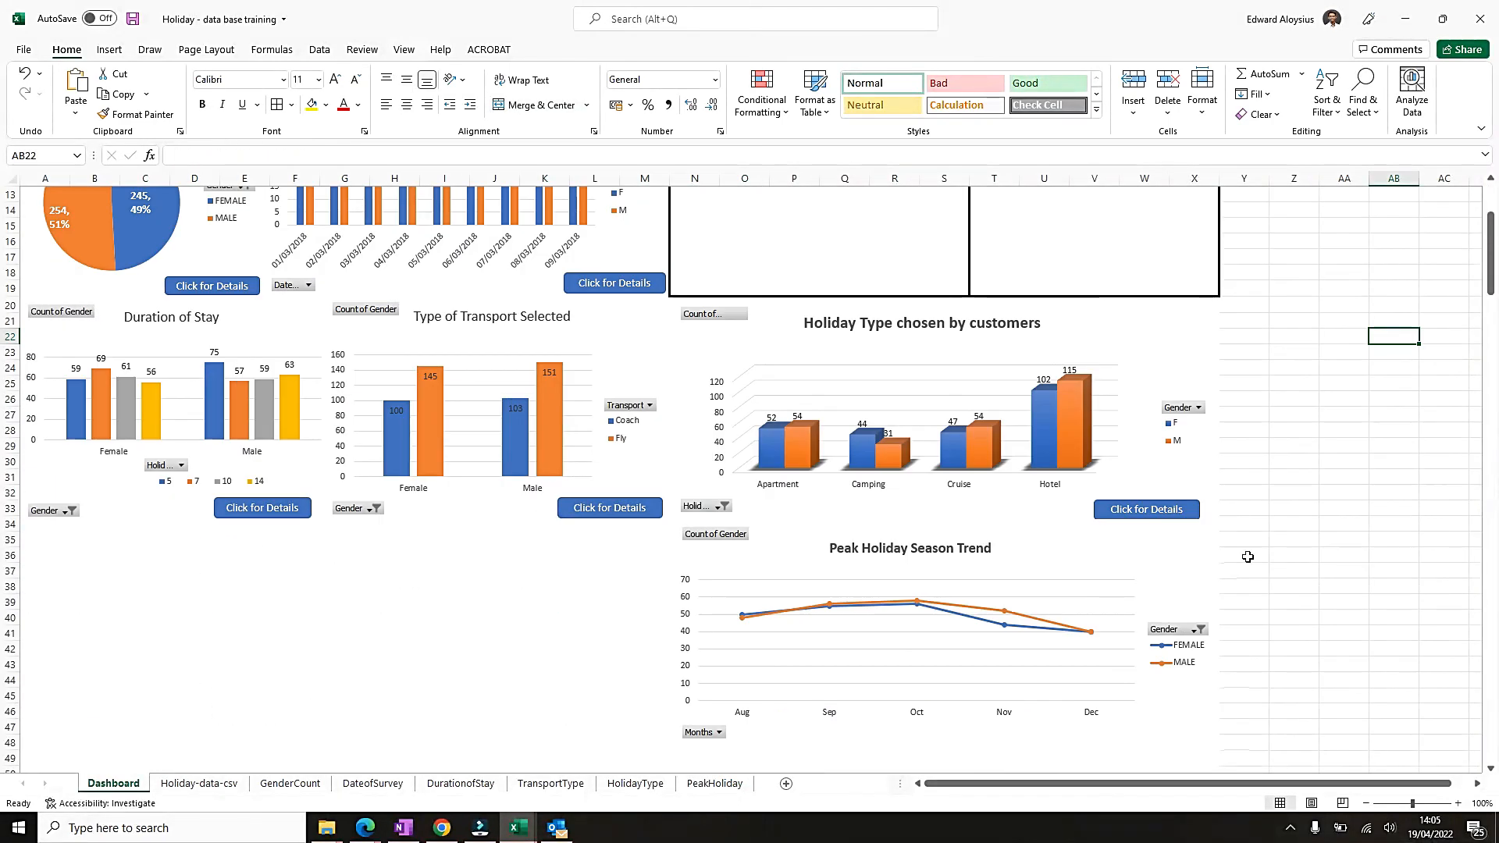
scroll(1245, 640, "down", 2)
left_click(1146, 415, "ctrl")
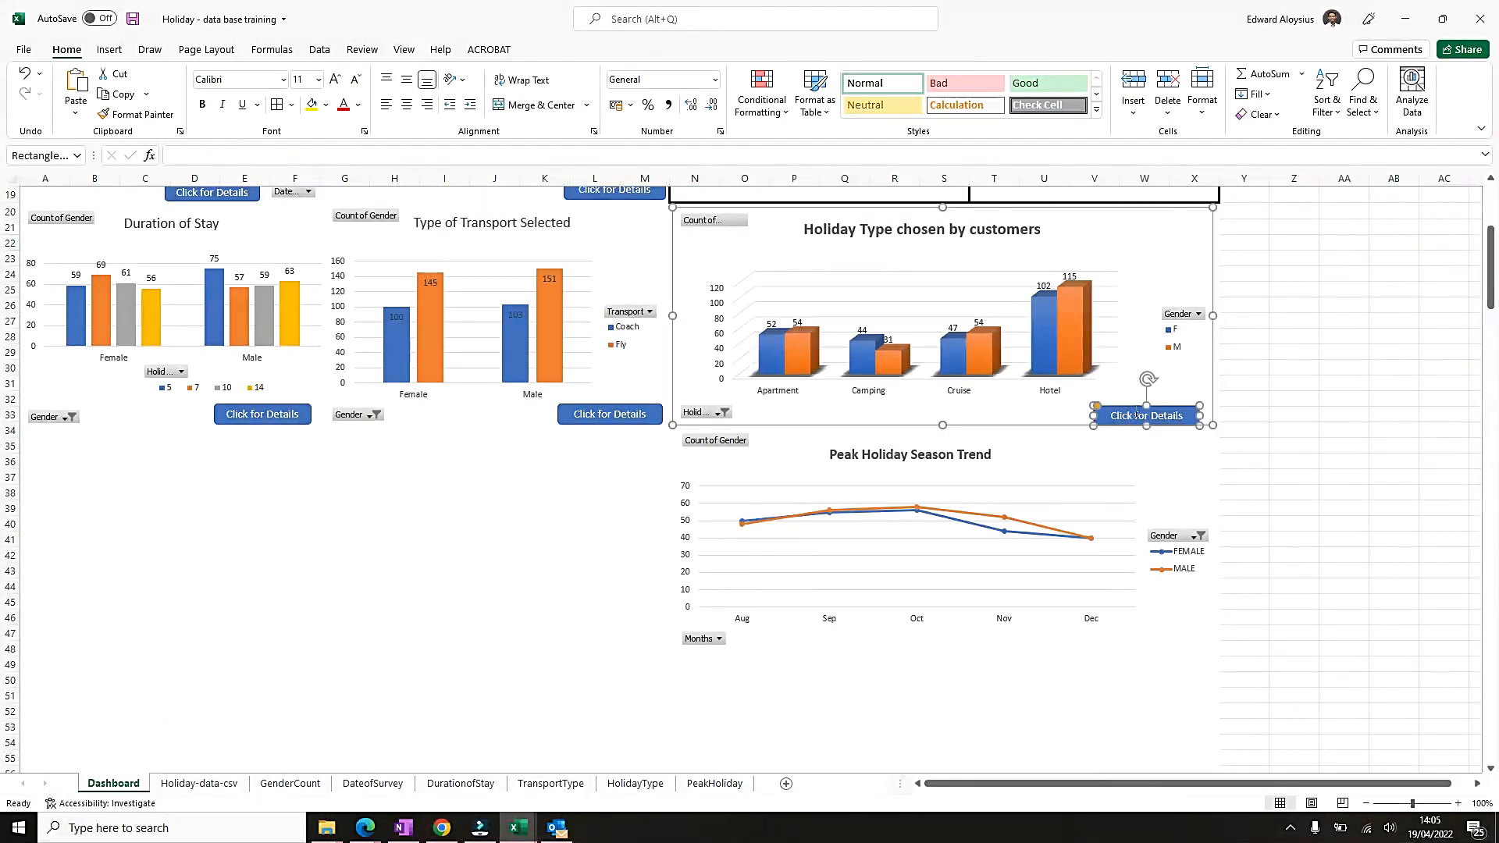
left_click(1322, 393)
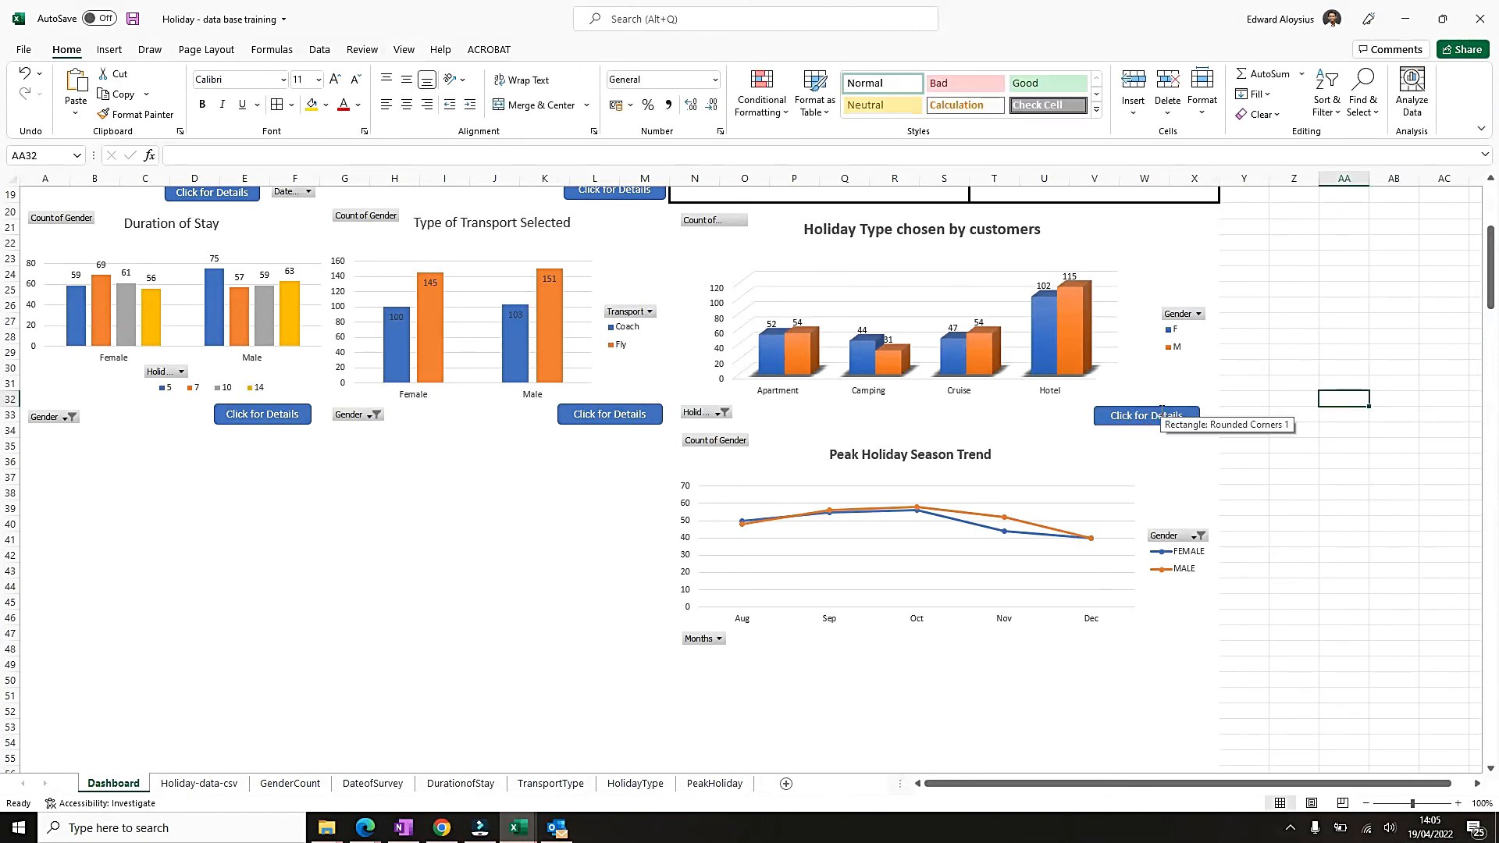
Try to copy the Holiday Type chart's "Click for Details" button into the Peak Holiday Season Trend chart.
left_click(1161, 416)
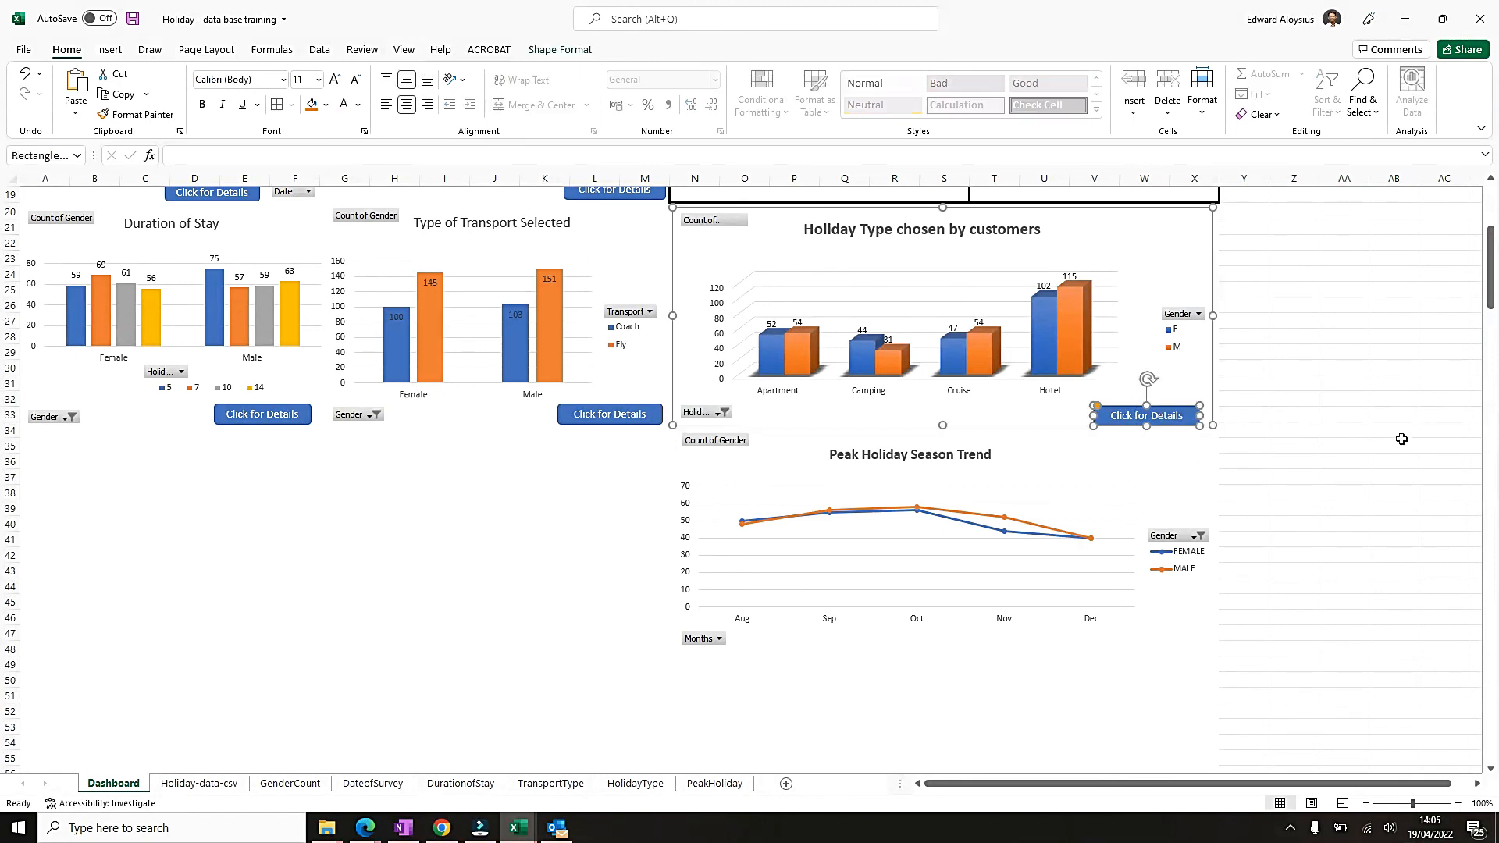
right_click(1184, 420)
left_click(1230, 456)
left_click(1073, 655)
left_click(997, 660)
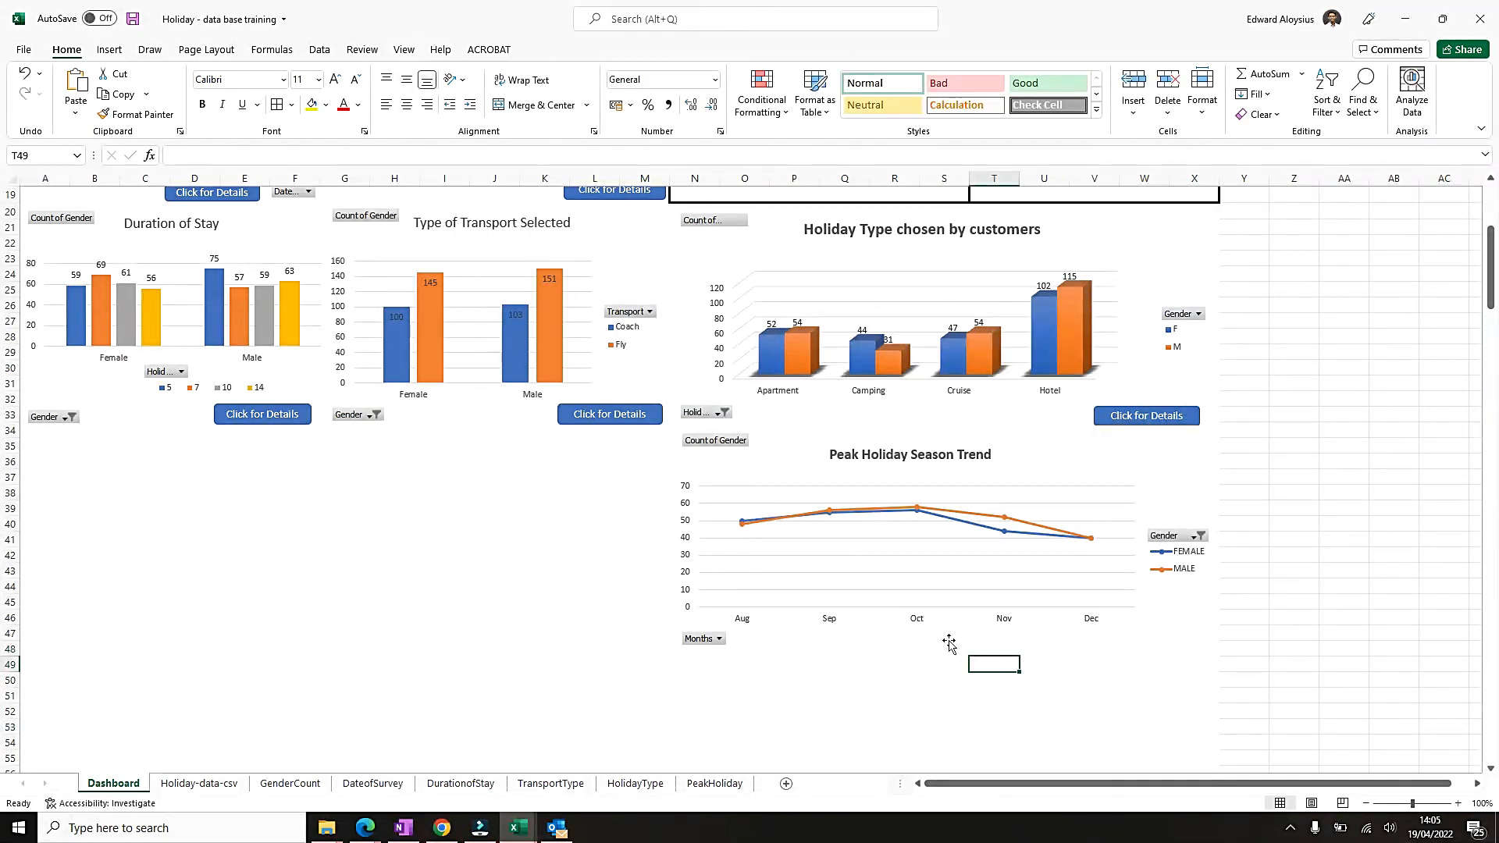
left_click(758, 469)
right_click(796, 451)
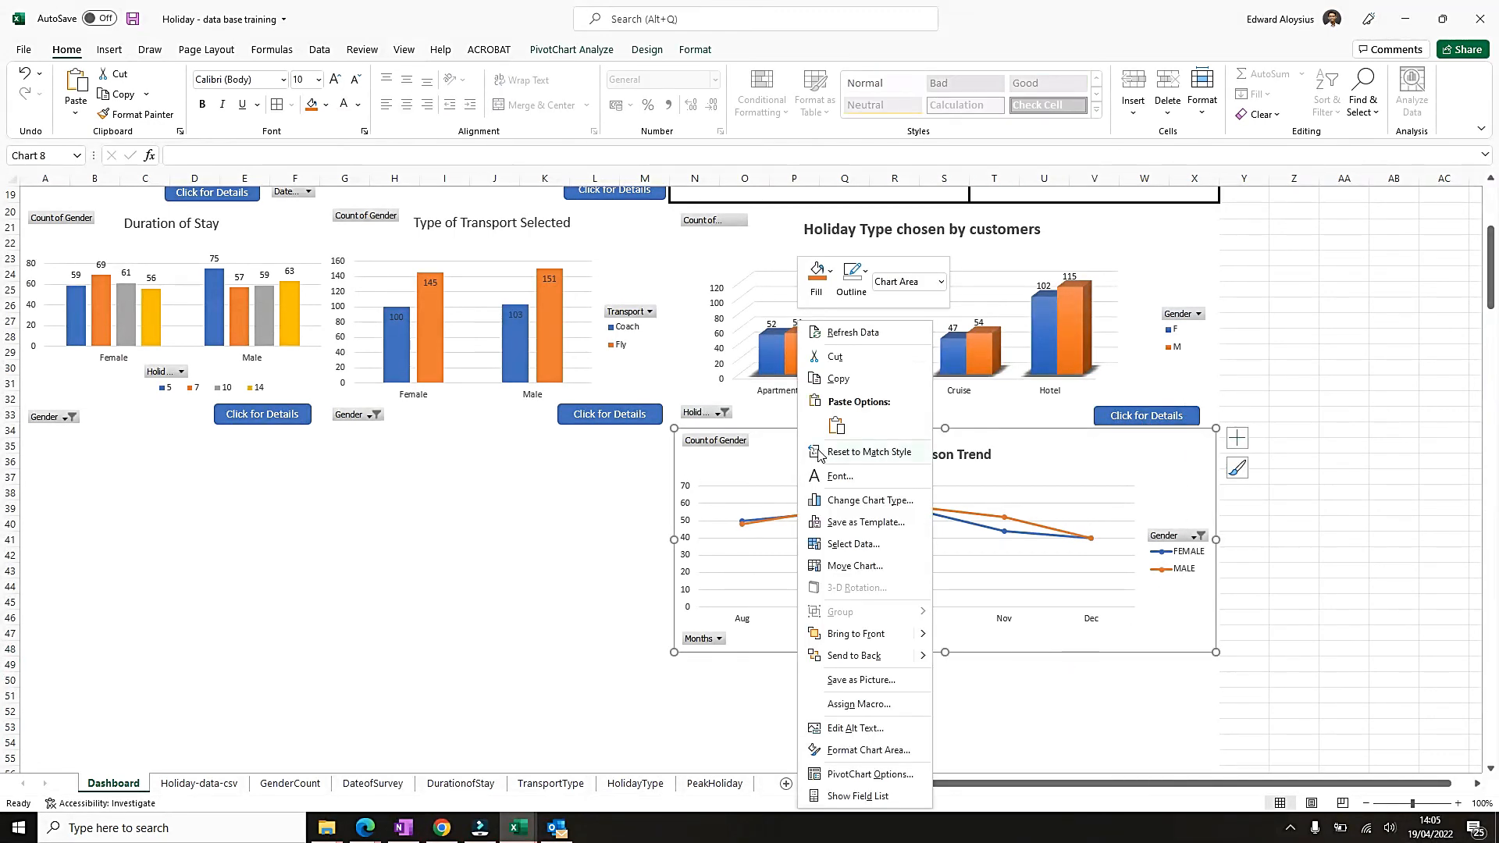
left_click(836, 426)
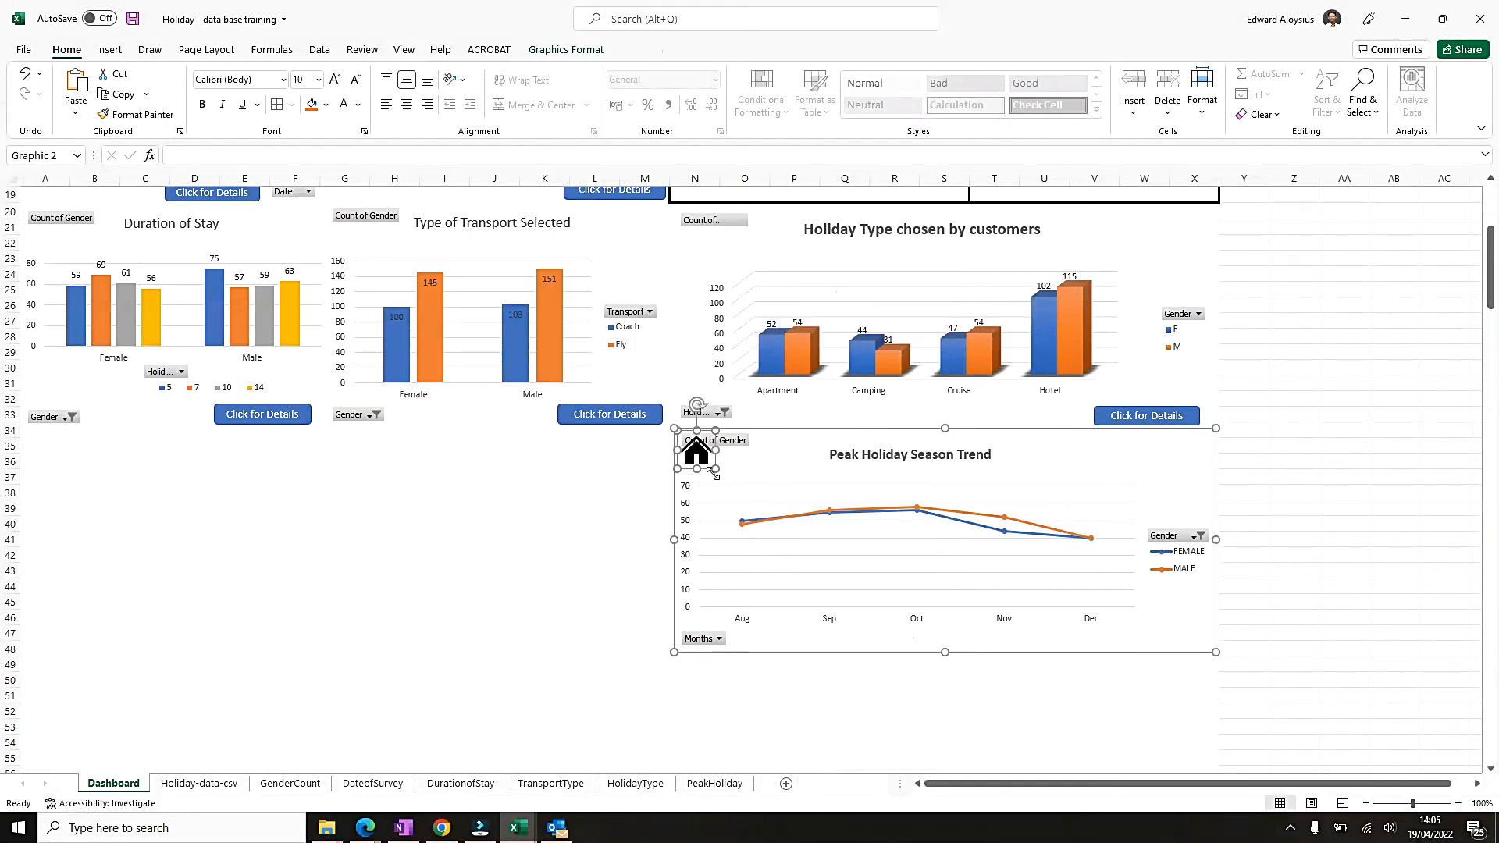
key("ctrl+z")
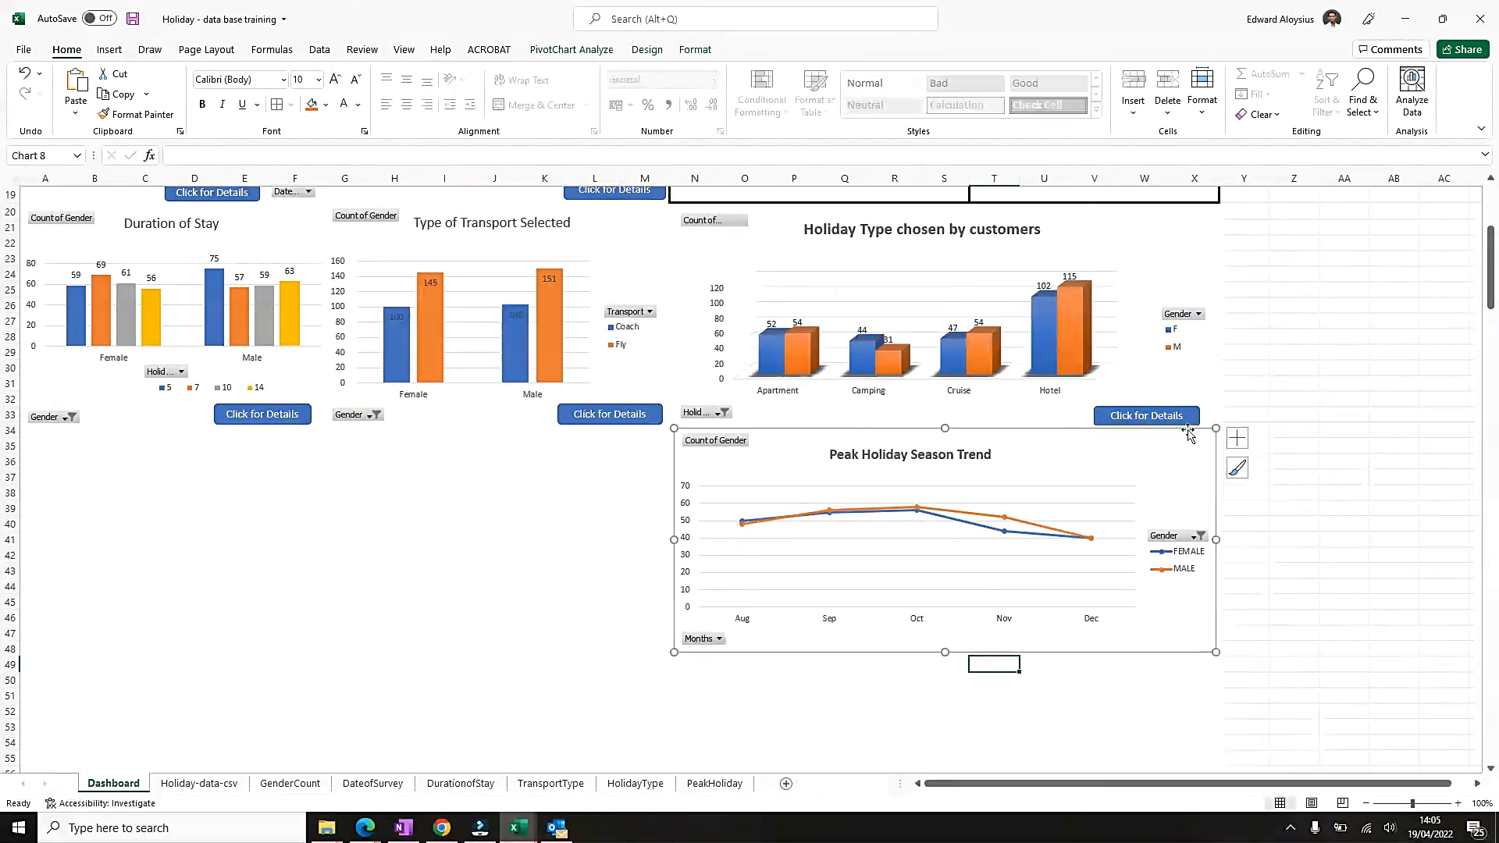
Copy the Holiday Type chart's "Click for Details" button into the Peak Holiday Season Trend chart and place it in the chart's lower-right corner.
right_click(1186, 421)
key("Escape")
left_click(774, 448)
right_click(773, 448)
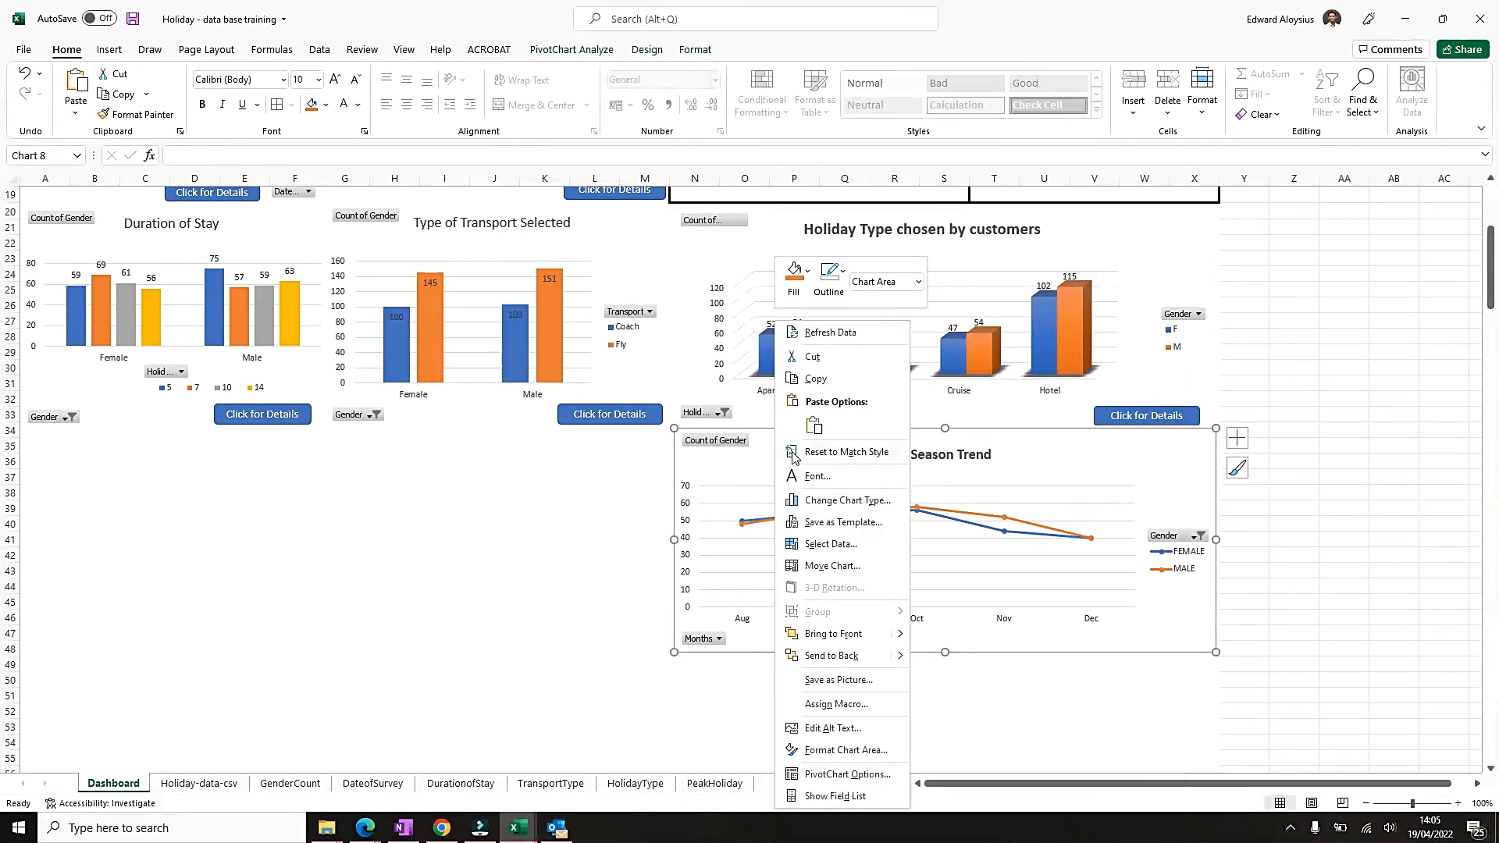
left_click(815, 422)
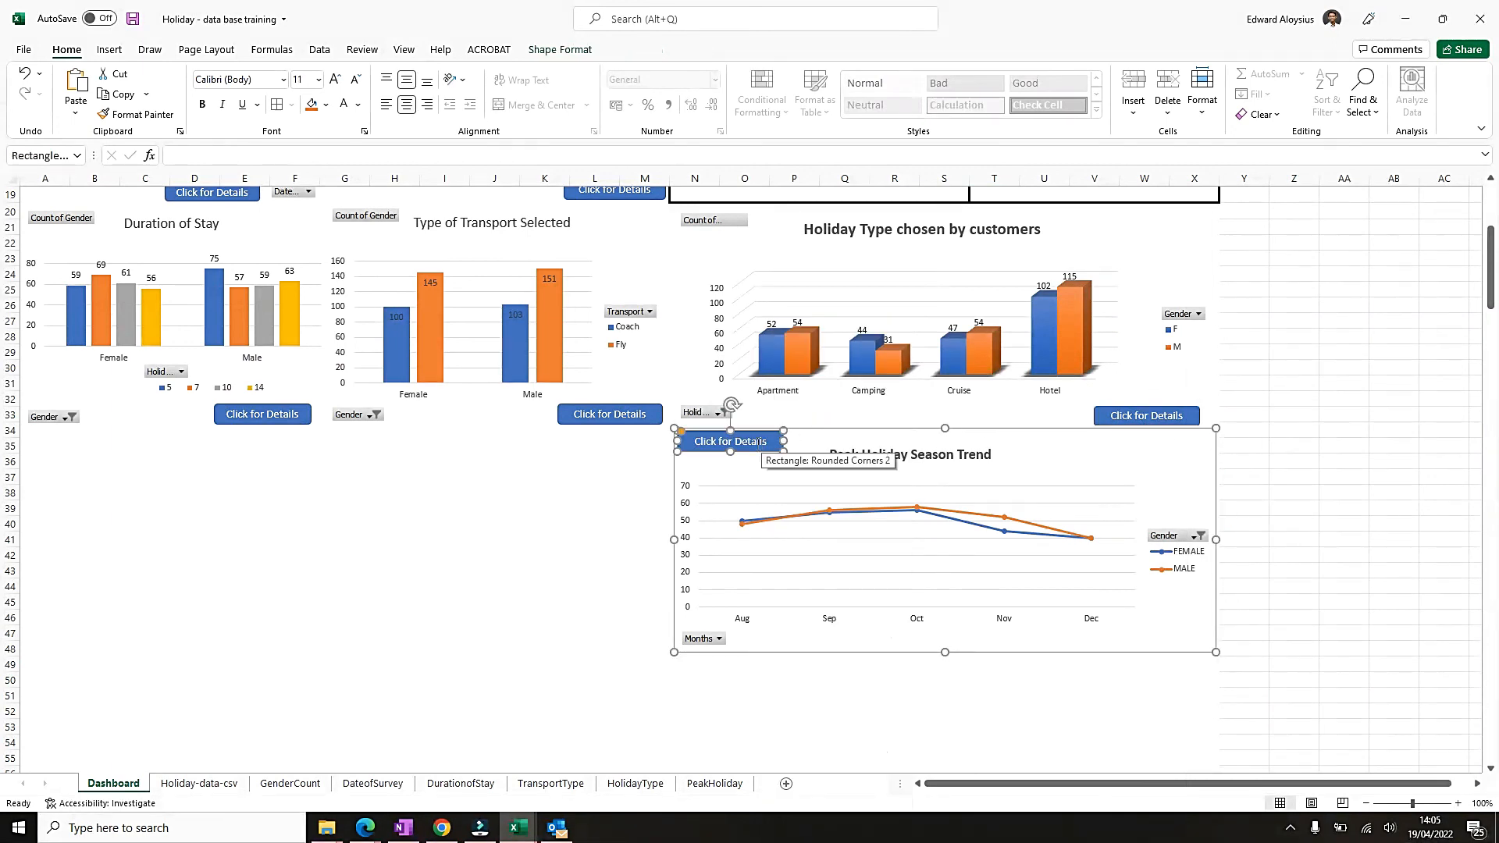
left_click_drag(738, 451, 1160, 694)
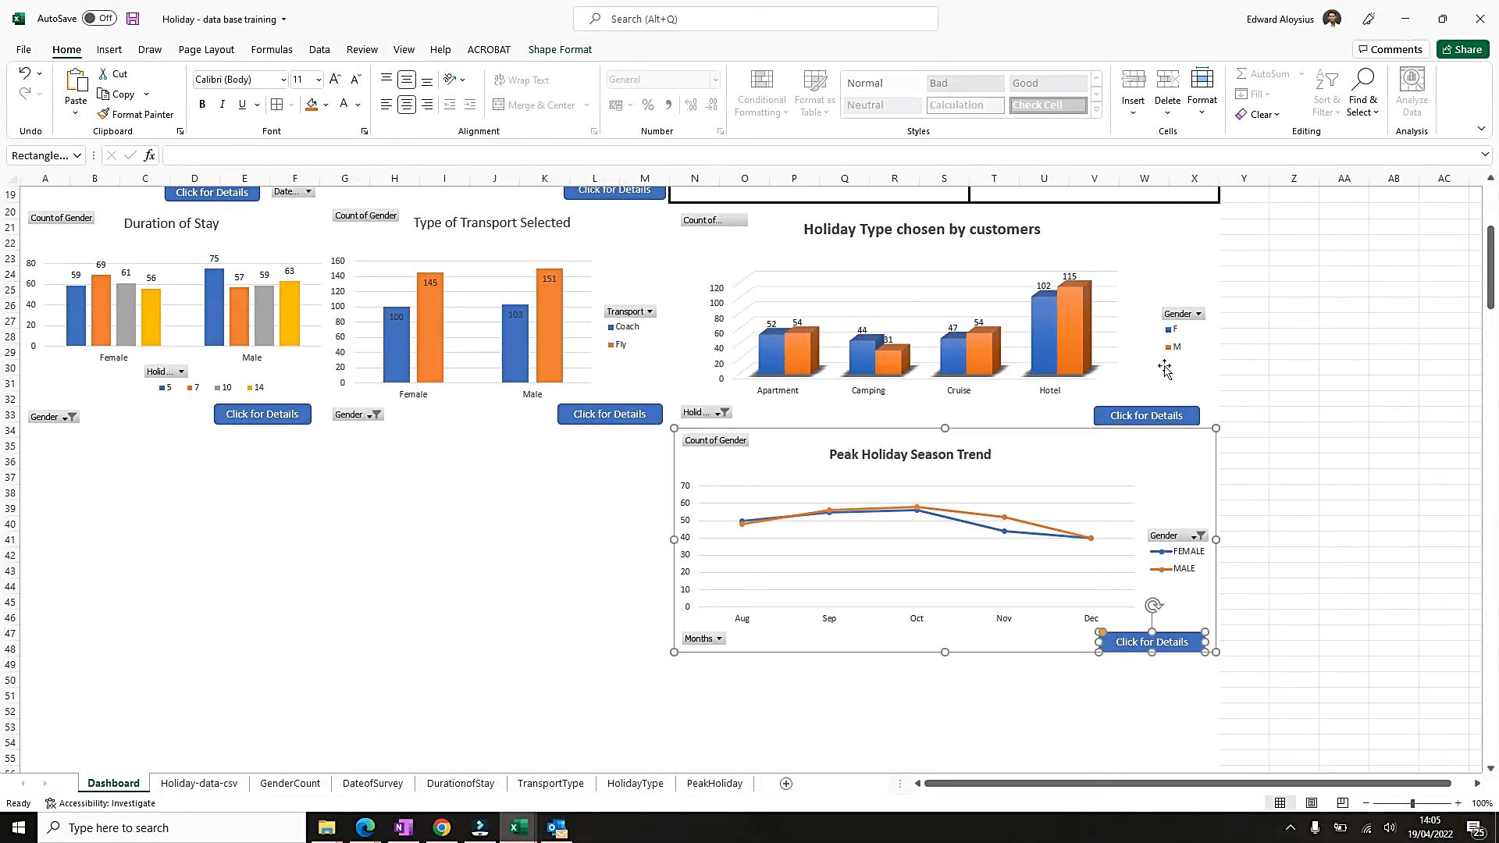
left_click(1058, 406)
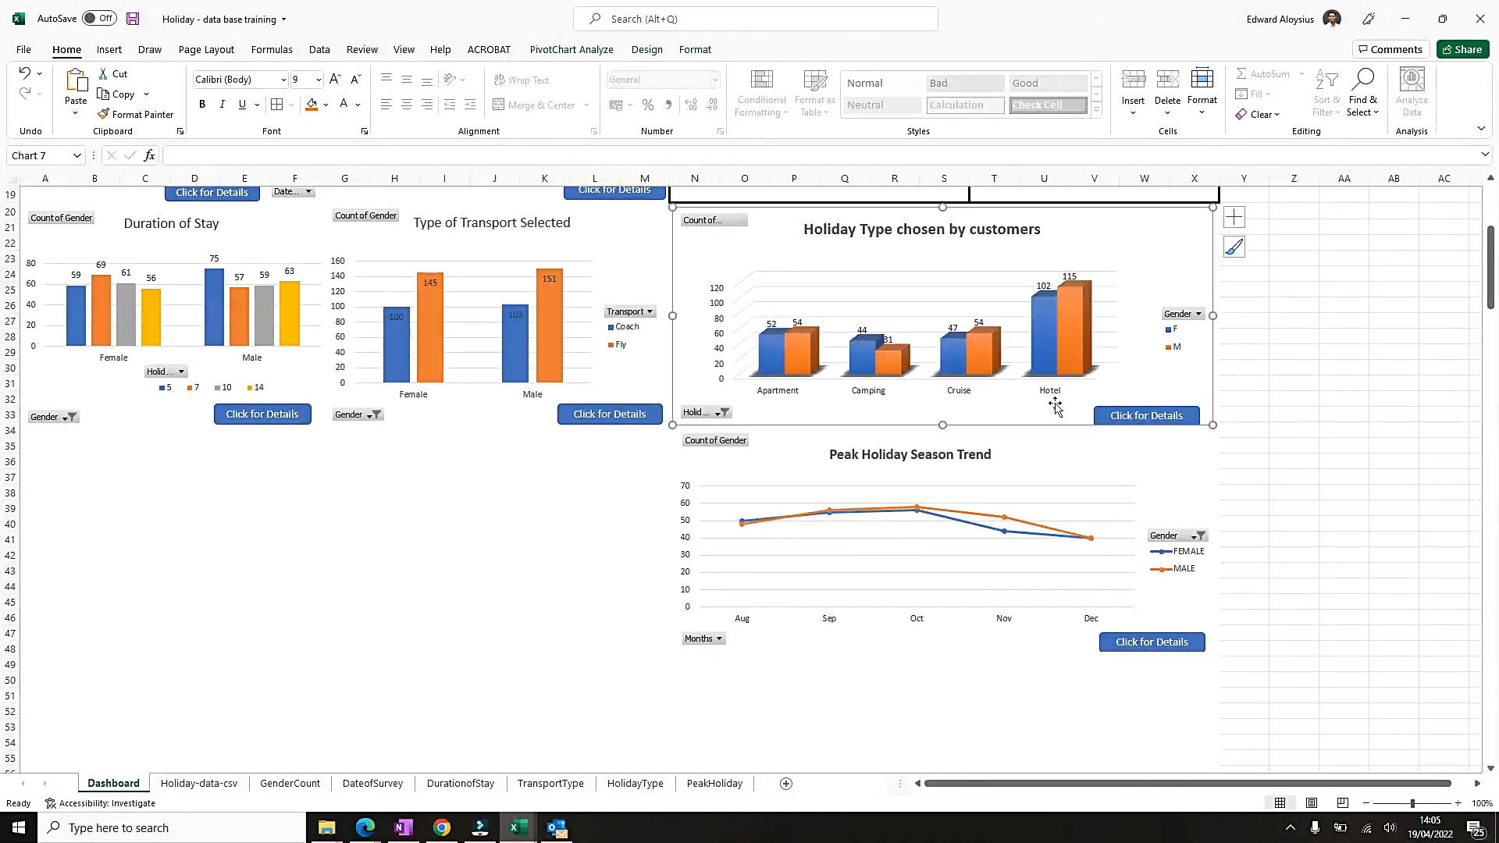
Shrink the Peak Holiday Season Trend chart slightly from its upper edge so it clears the Holiday Type chart above.
left_click(944, 431)
left_click_drag(943, 425, 944, 427)
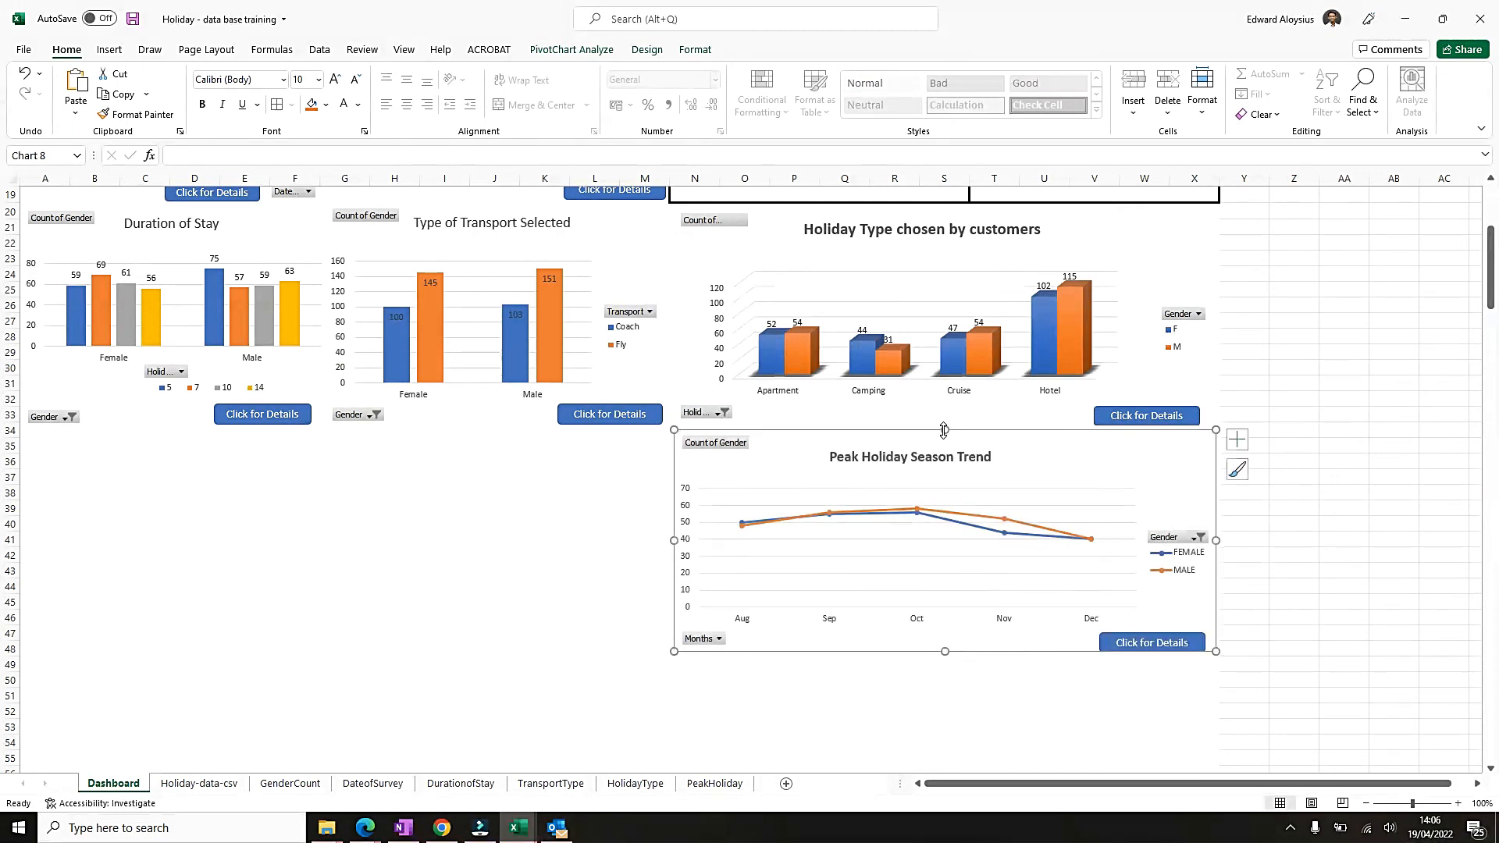
left_click(1163, 418, "ctrl")
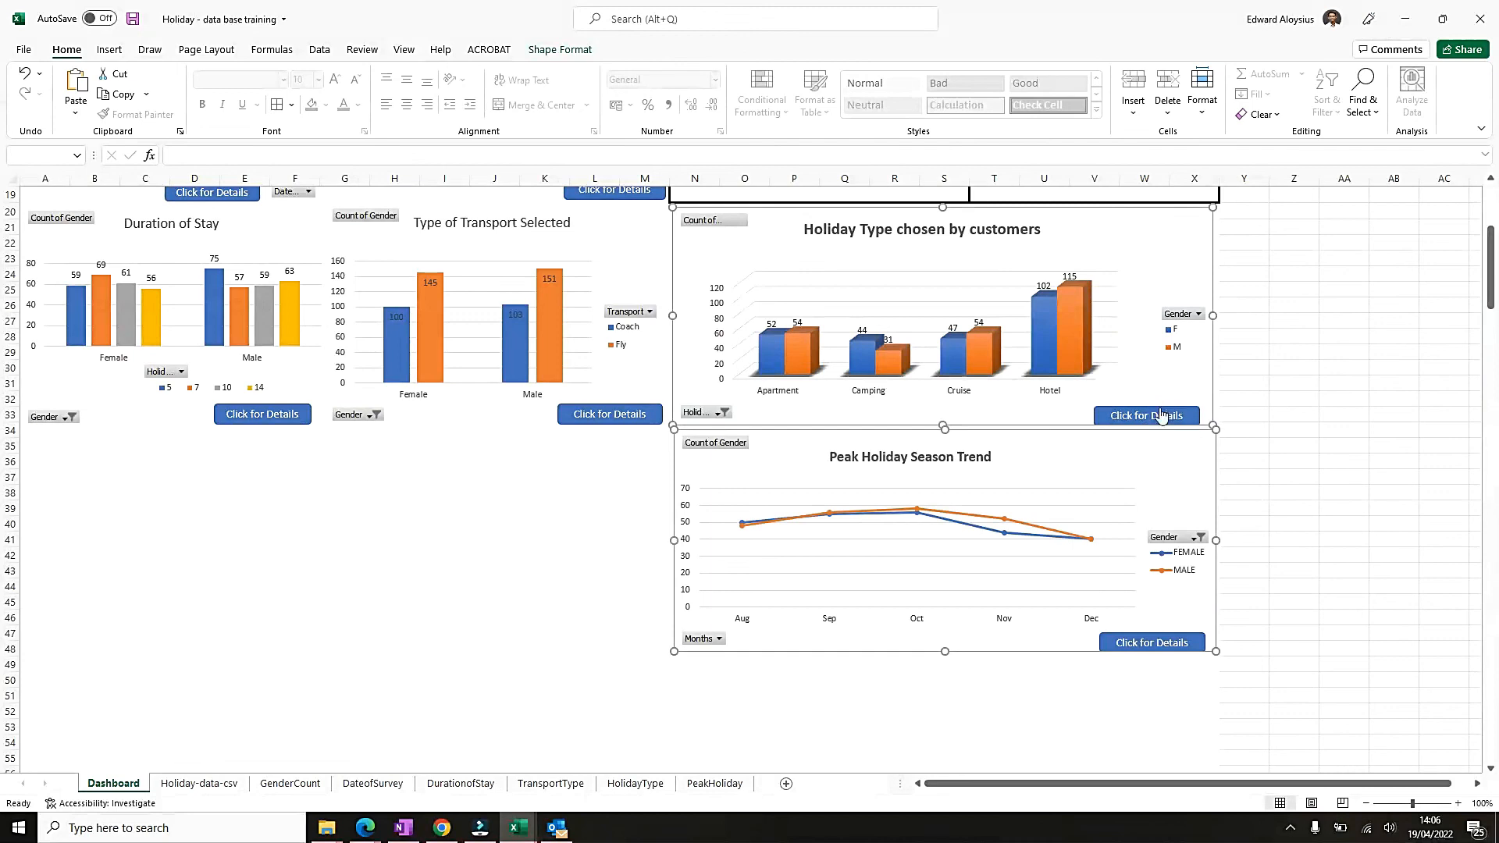
left_click(1392, 384)
Nudge the Holiday Type chart's "Click for Details" button slightly upward so it sits fully inside the chart.
left_click(1159, 410, "ctrl")
left_click_drag(1157, 407, 1157, 400)
key("Down")
key("Down")
key("Down")
key("Down")
key("Down")
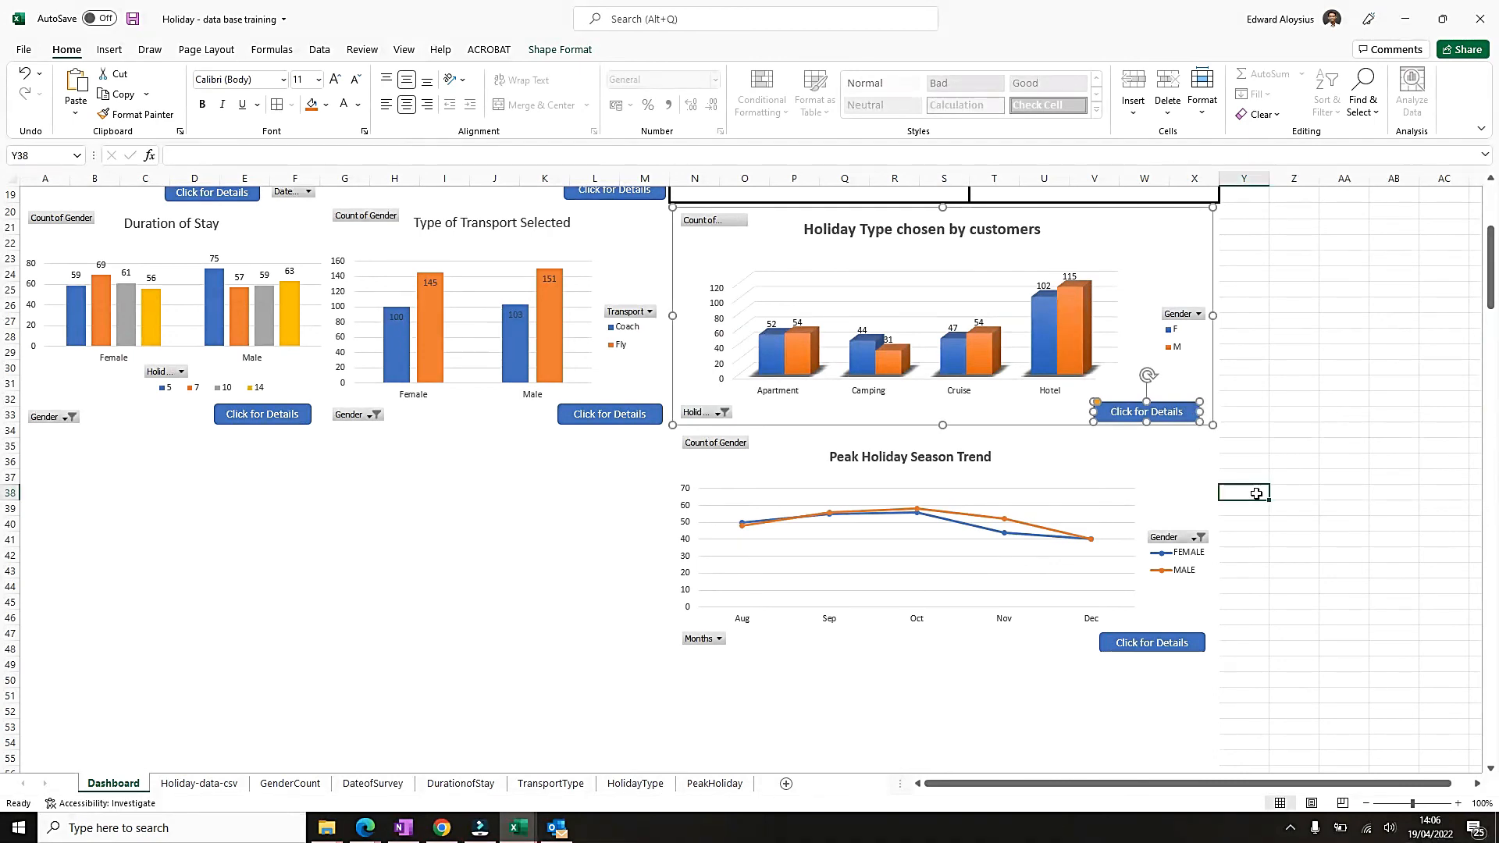
left_click(1244, 492)
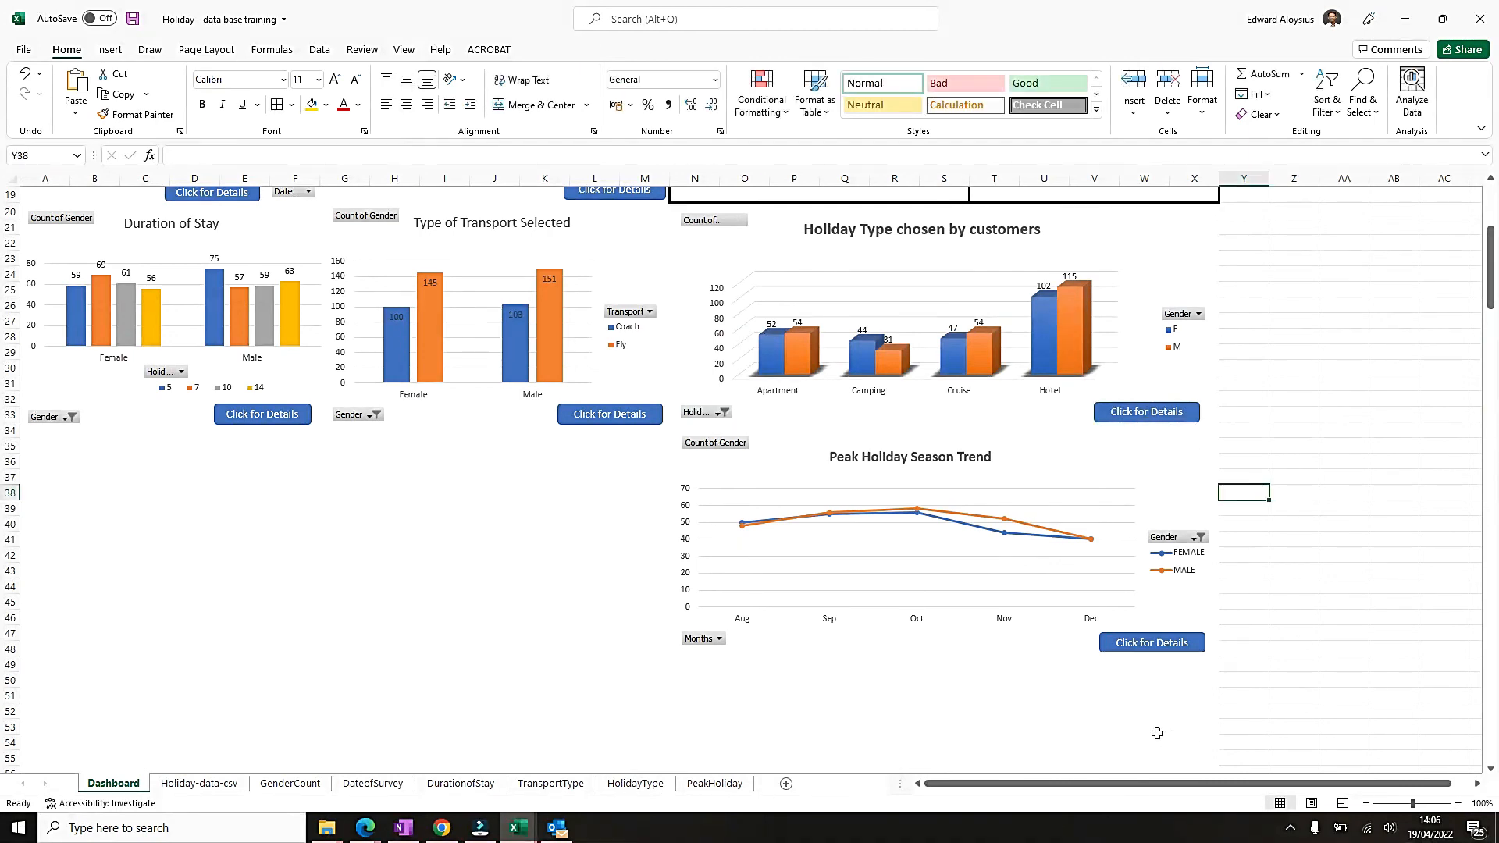
Change the link of the Peak Holiday Season Trend chart's "Click for Details" button to cell A1 of the PeakHoliday sheet.
right_click(1163, 645)
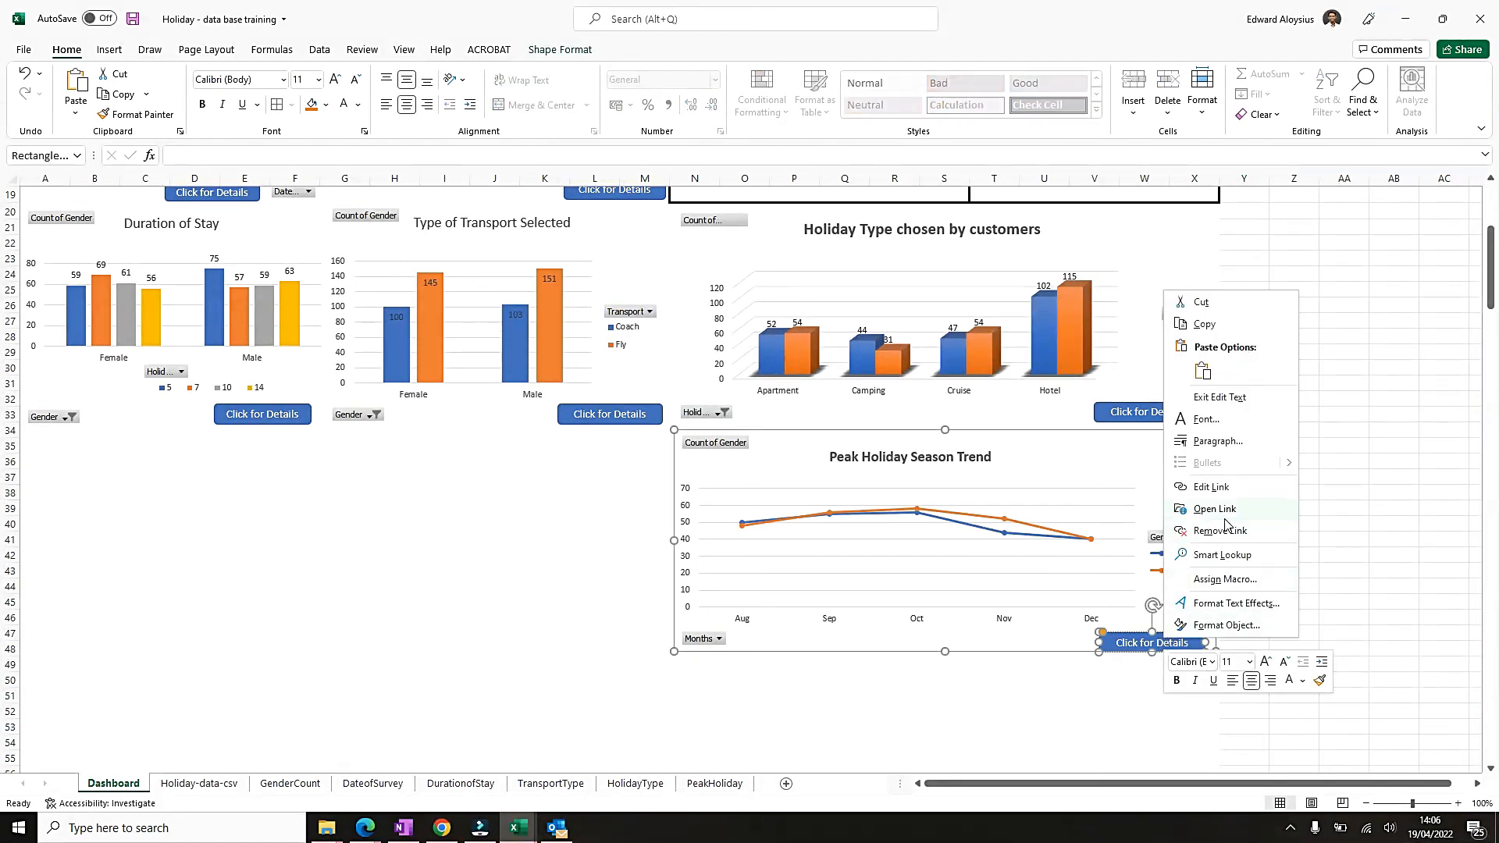
left_click(1205, 488)
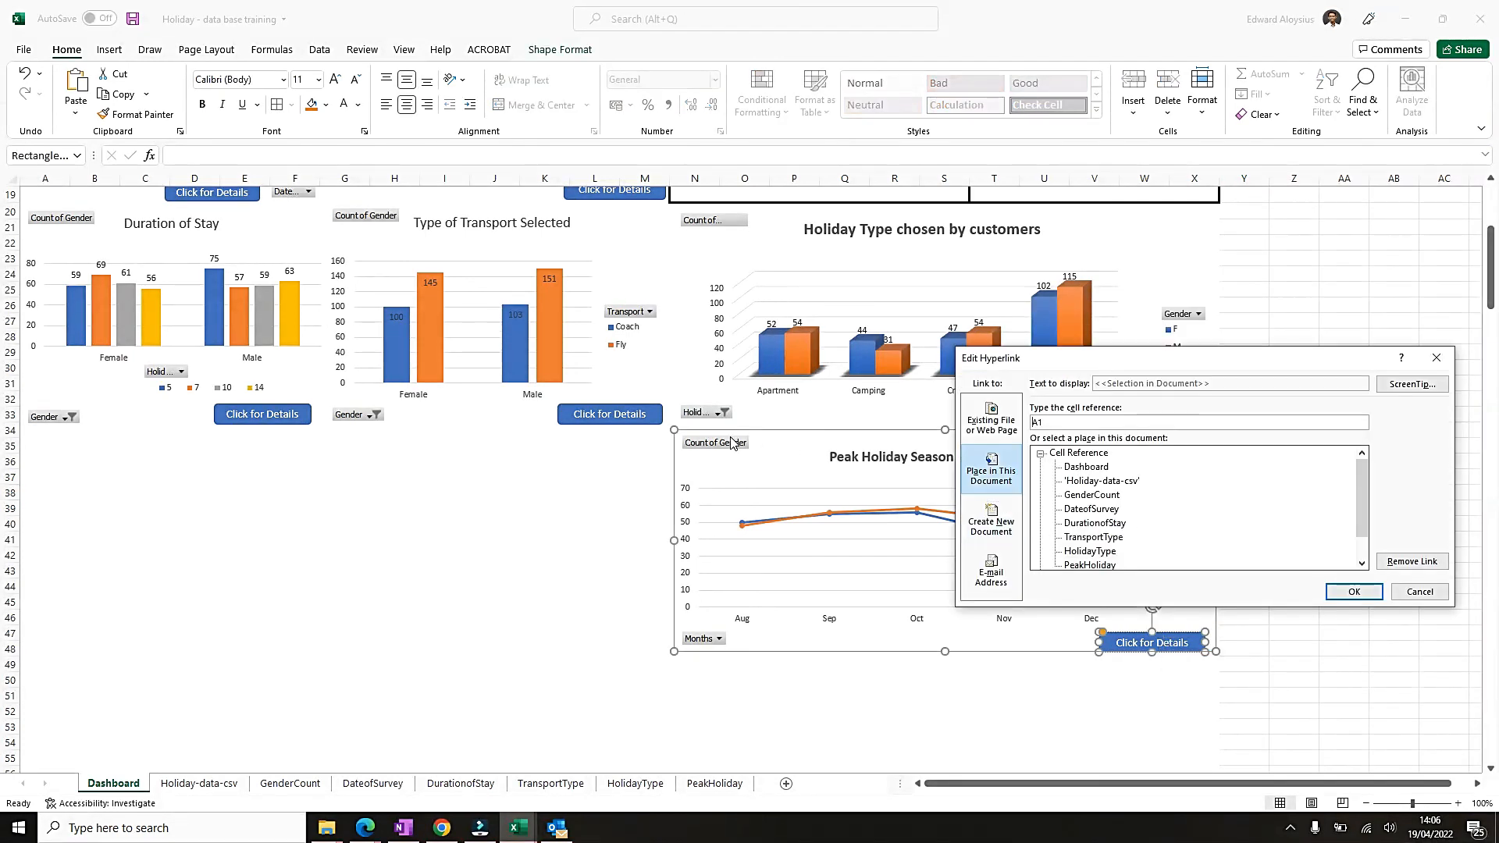
scroll(1084, 561, "down", 1)
left_click(1089, 538)
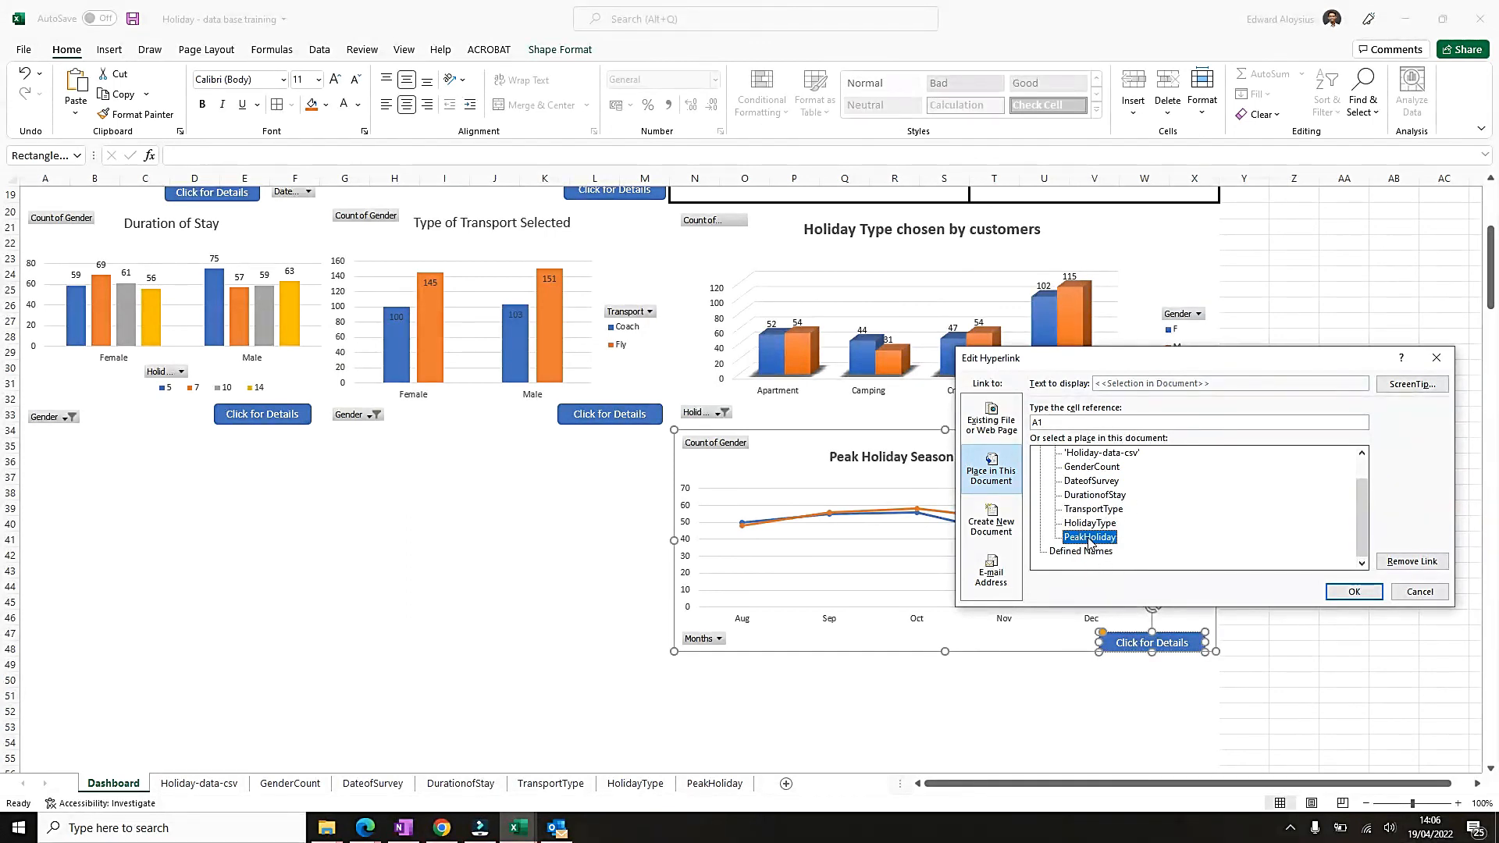
left_click(1353, 592)
left_click(1345, 587)
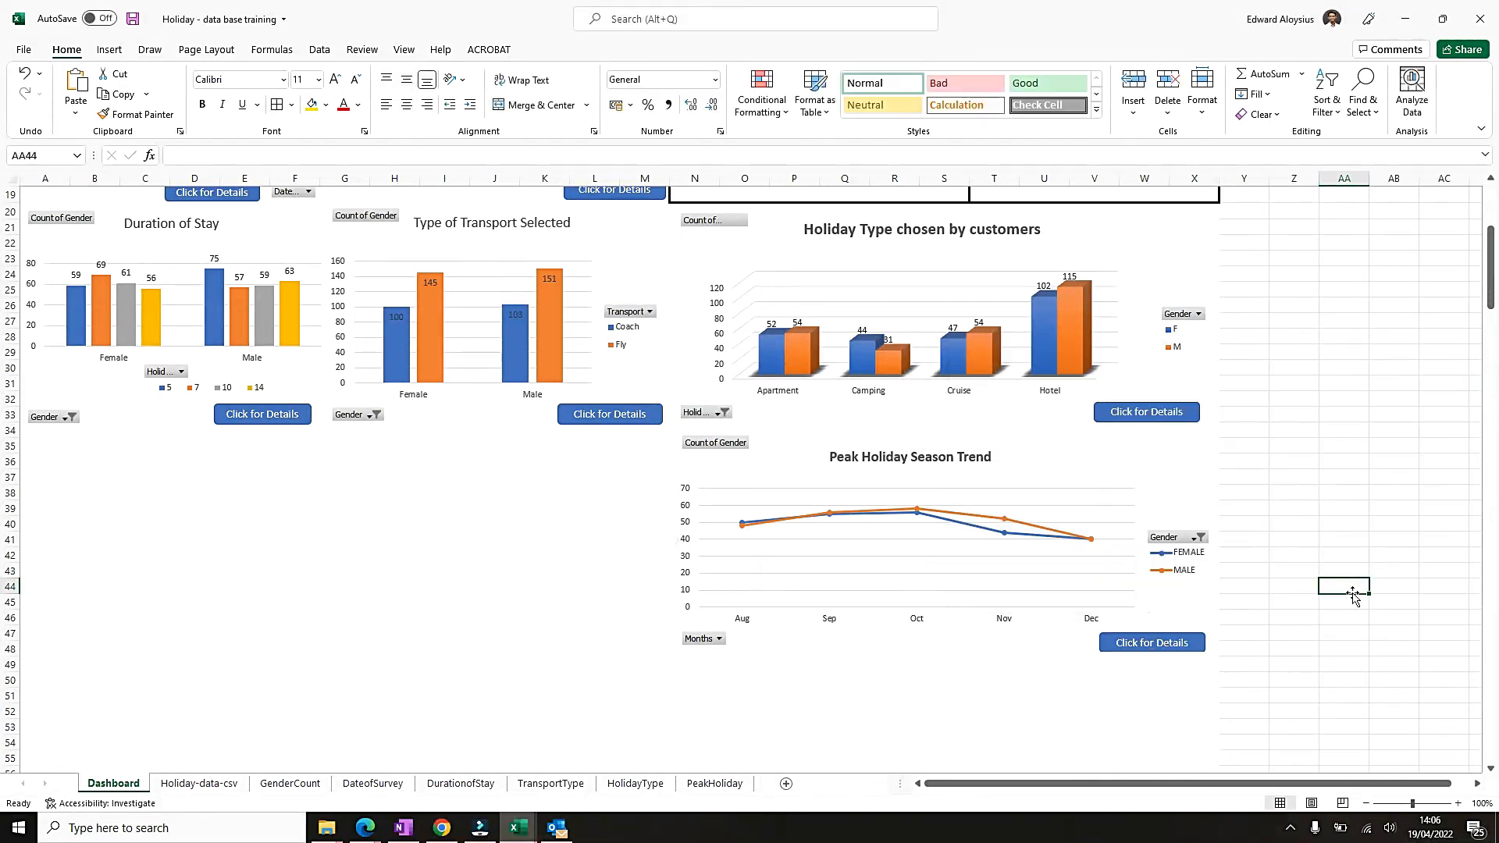
Test the Peak Holiday Season Trend button's link, return through the home icon, and look over the whole dashboard.
left_click(1154, 645)
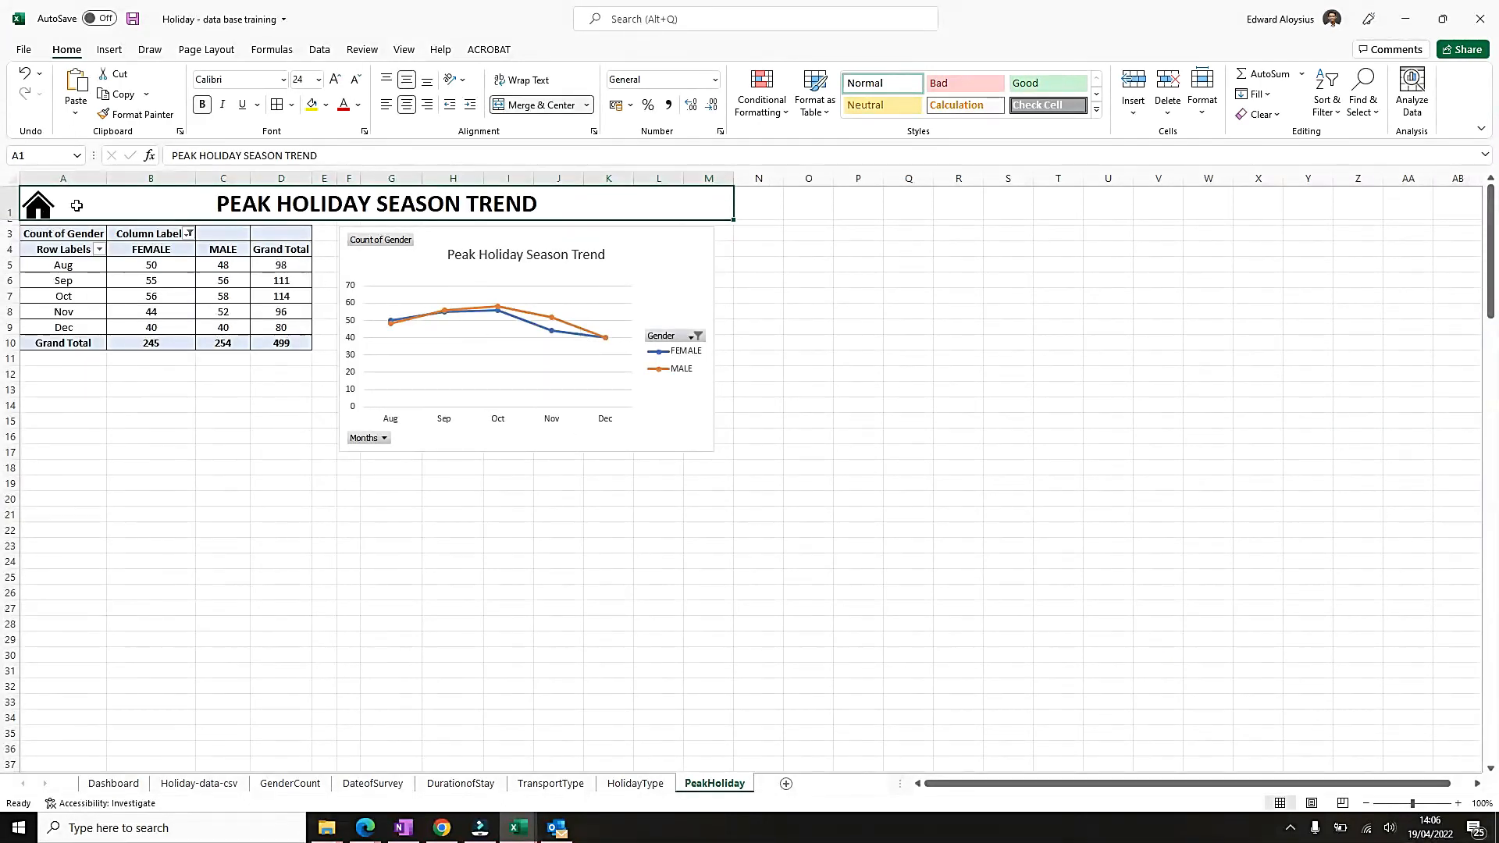
left_click(40, 212)
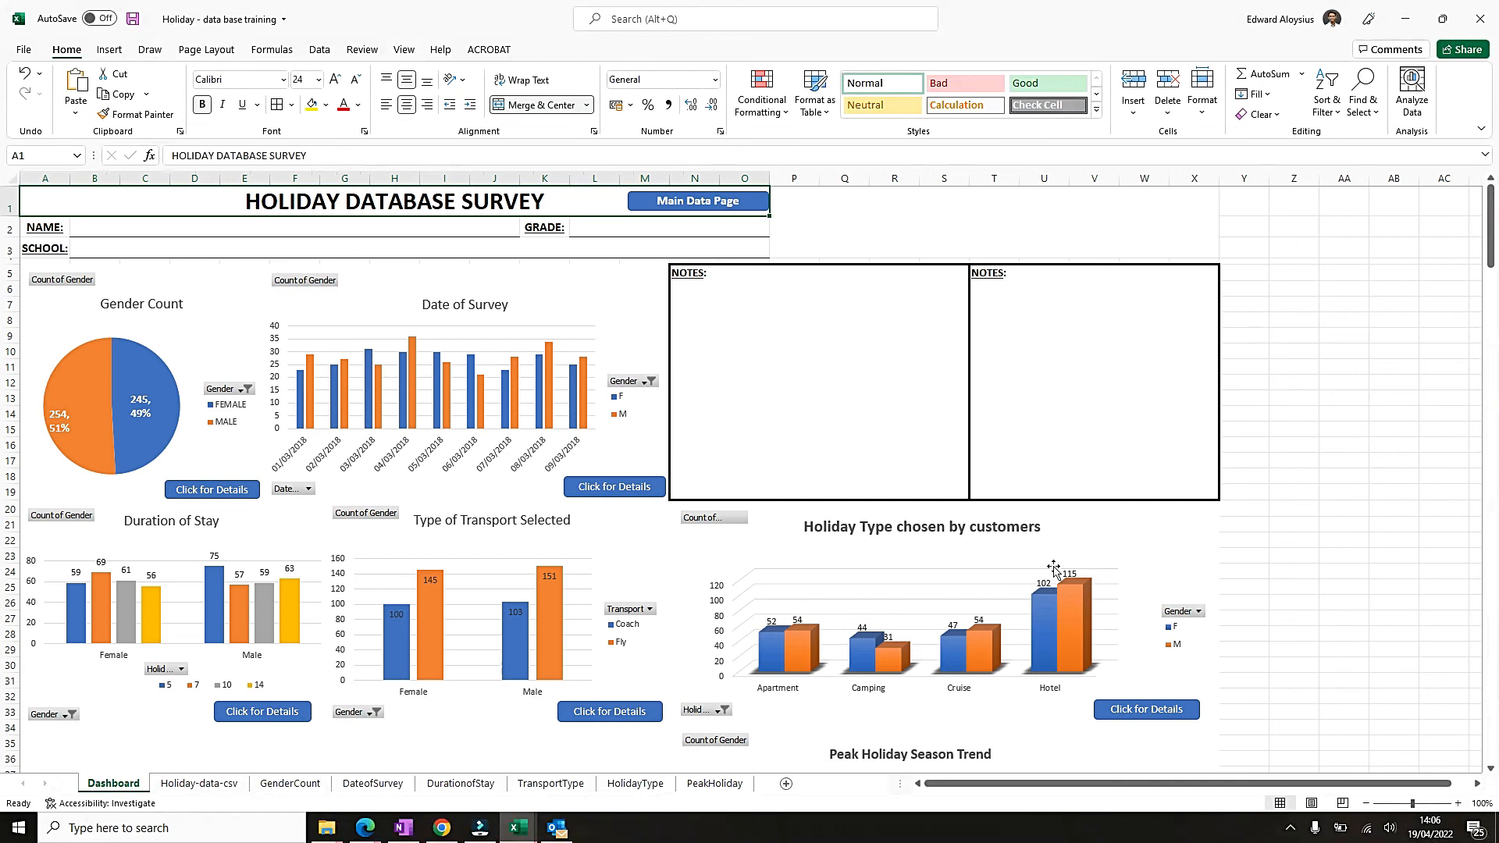
scroll(910, 609, "down", 6)
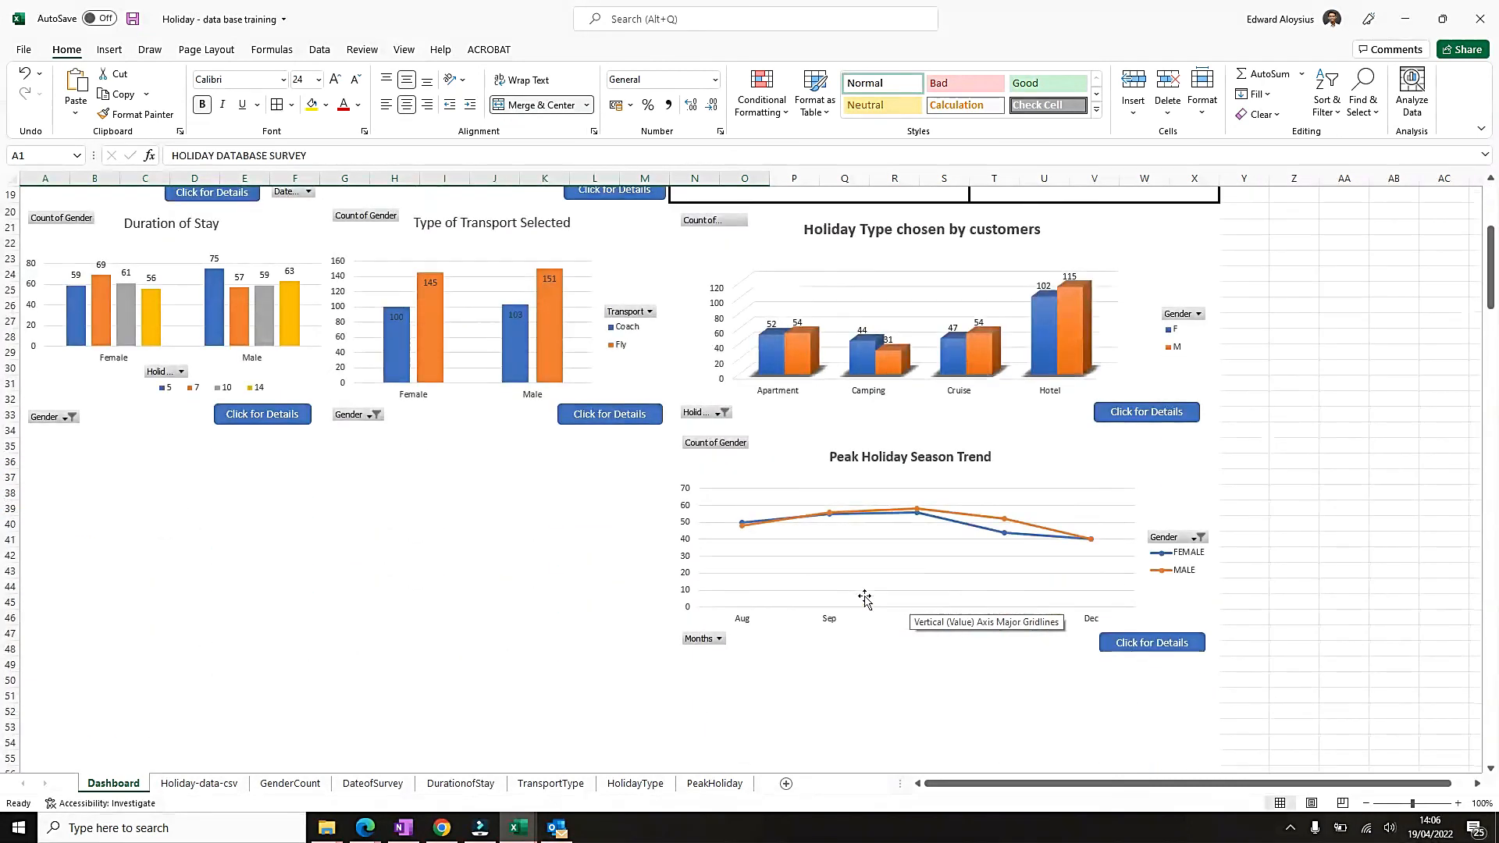
scroll(864, 602, "up", 6)
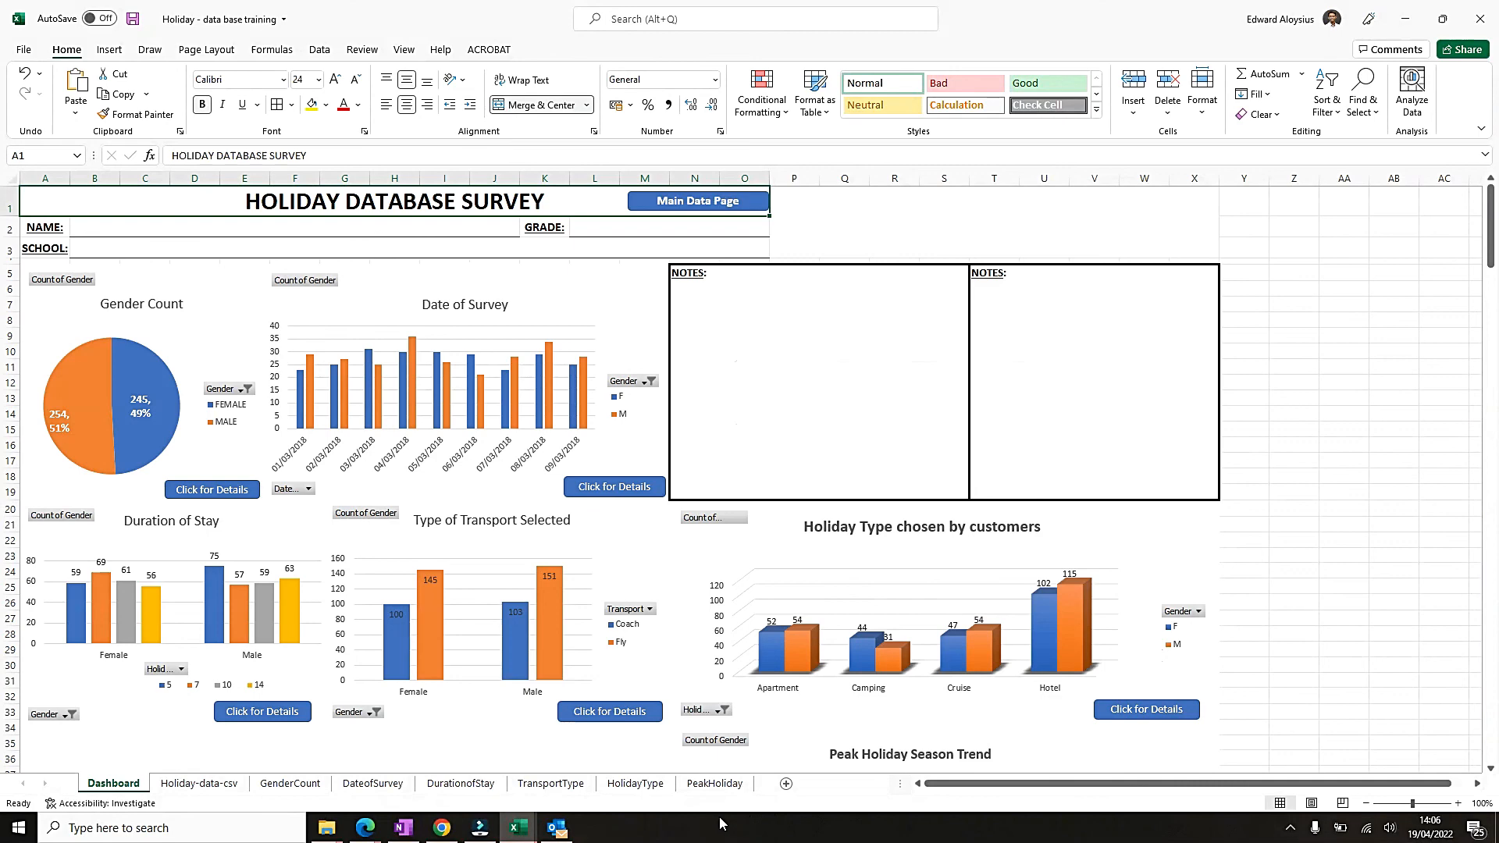